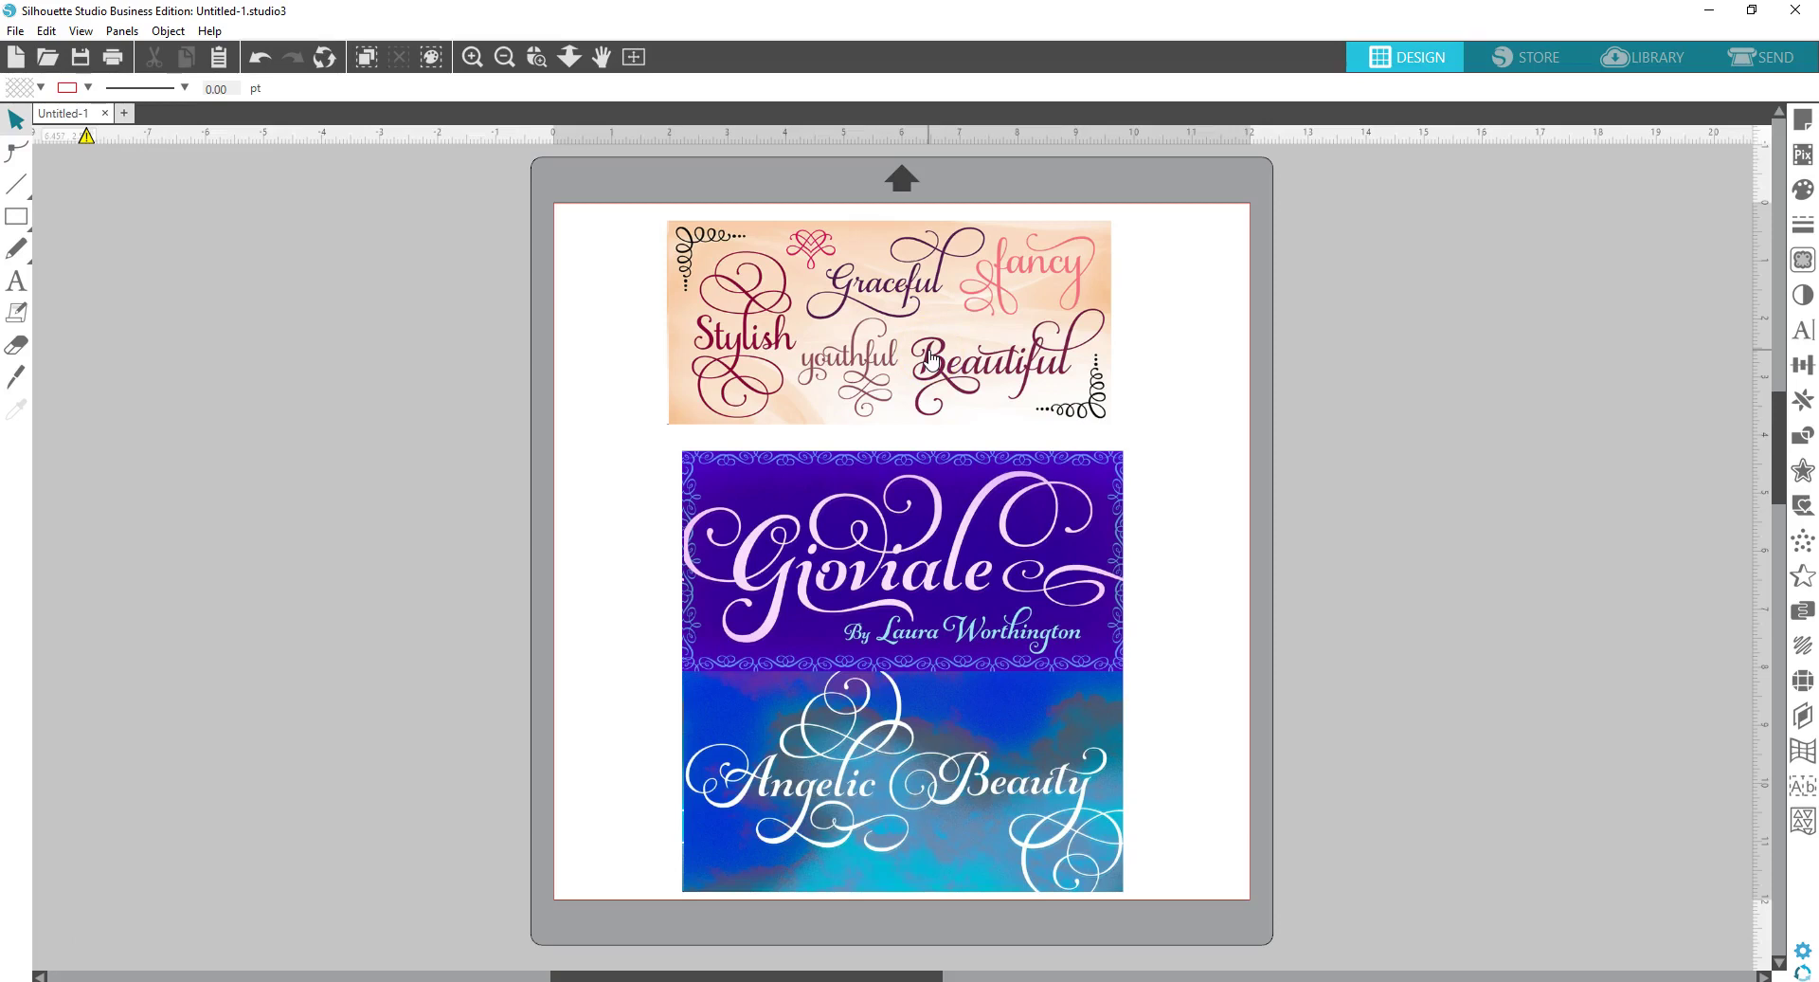
- Move the two font sample images off the page into the empty workspace beside the mat
click(929, 359)
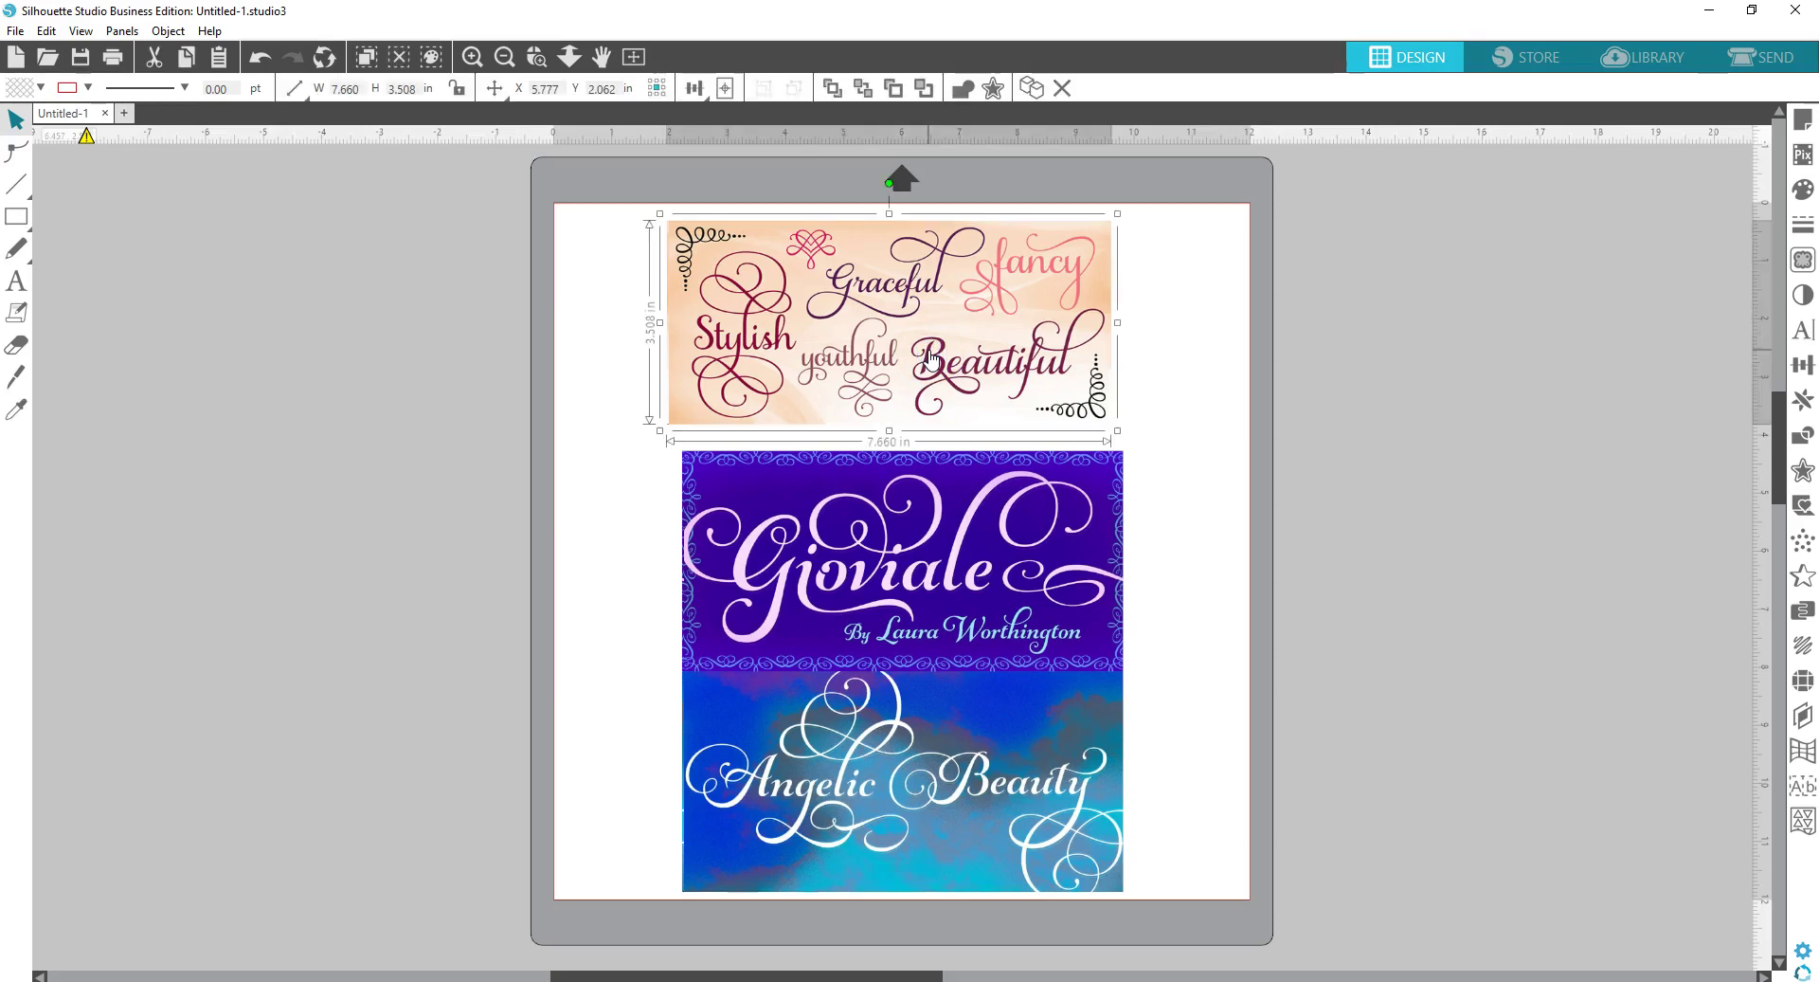
drag(930, 358, 330, 296)
drag(840, 622, 228, 567)
click(638, 455)
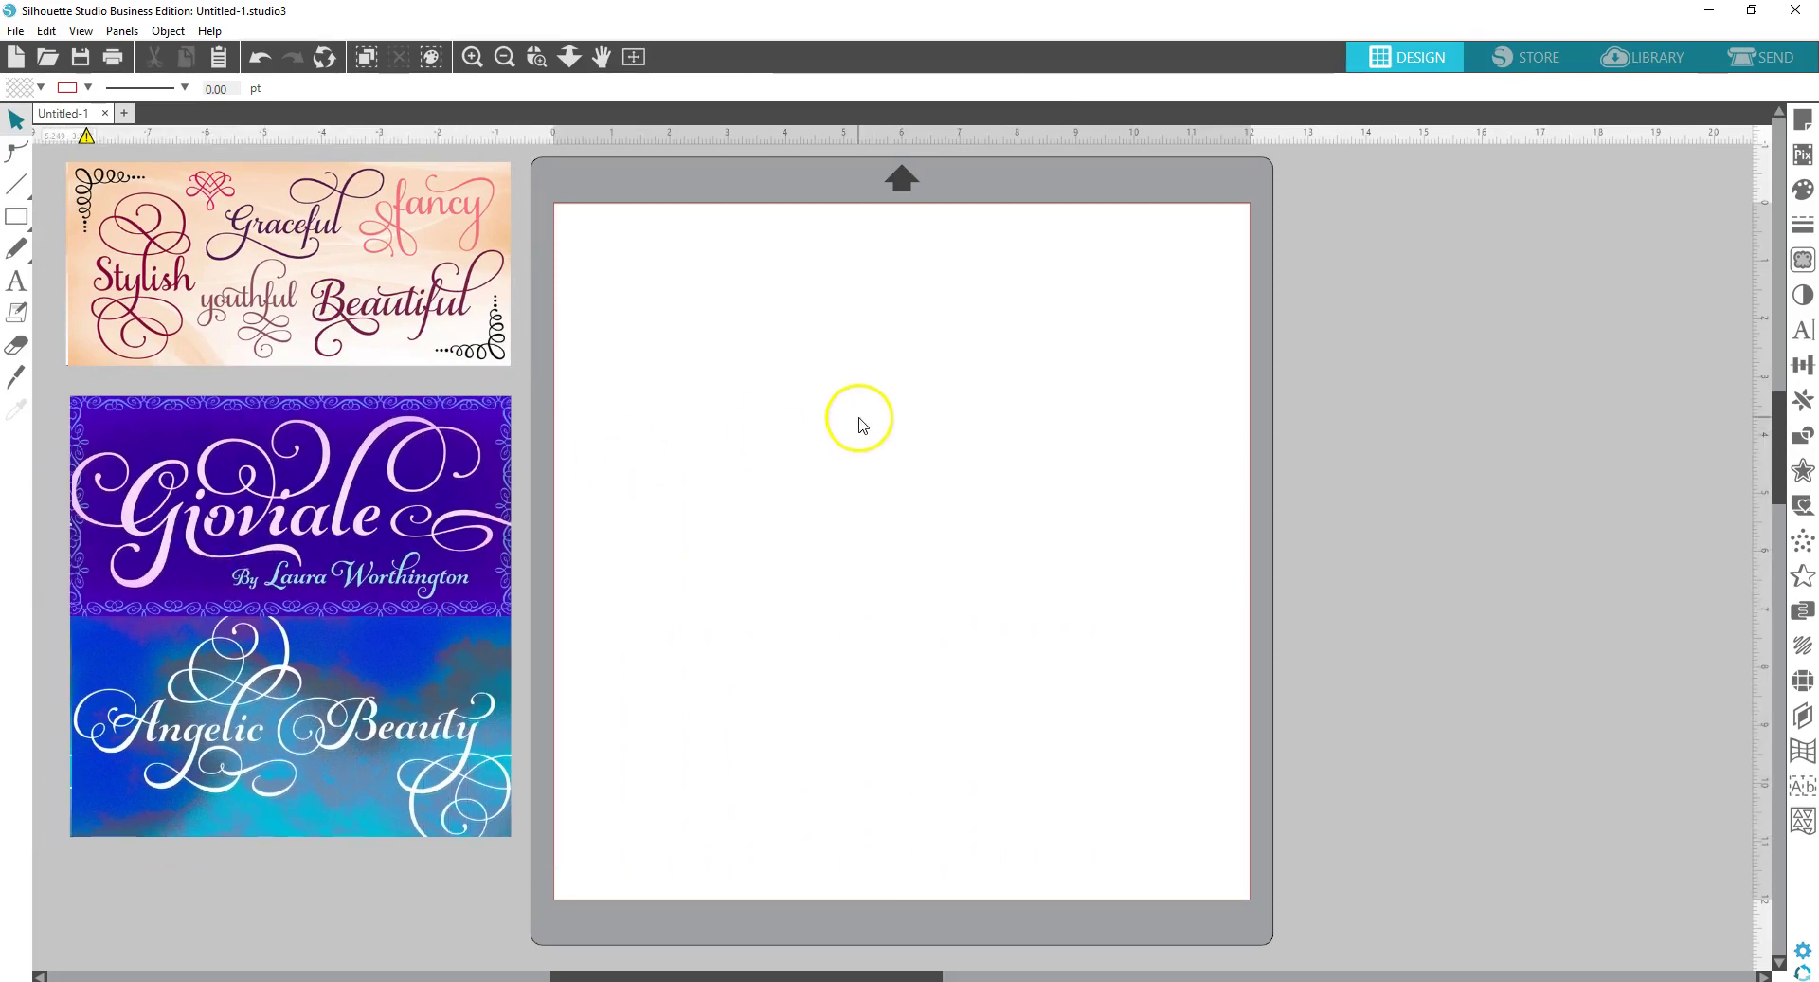
- Show the text style settings and add the text "Merry Christmas" on the page, correcting its spelling
click(1797, 341)
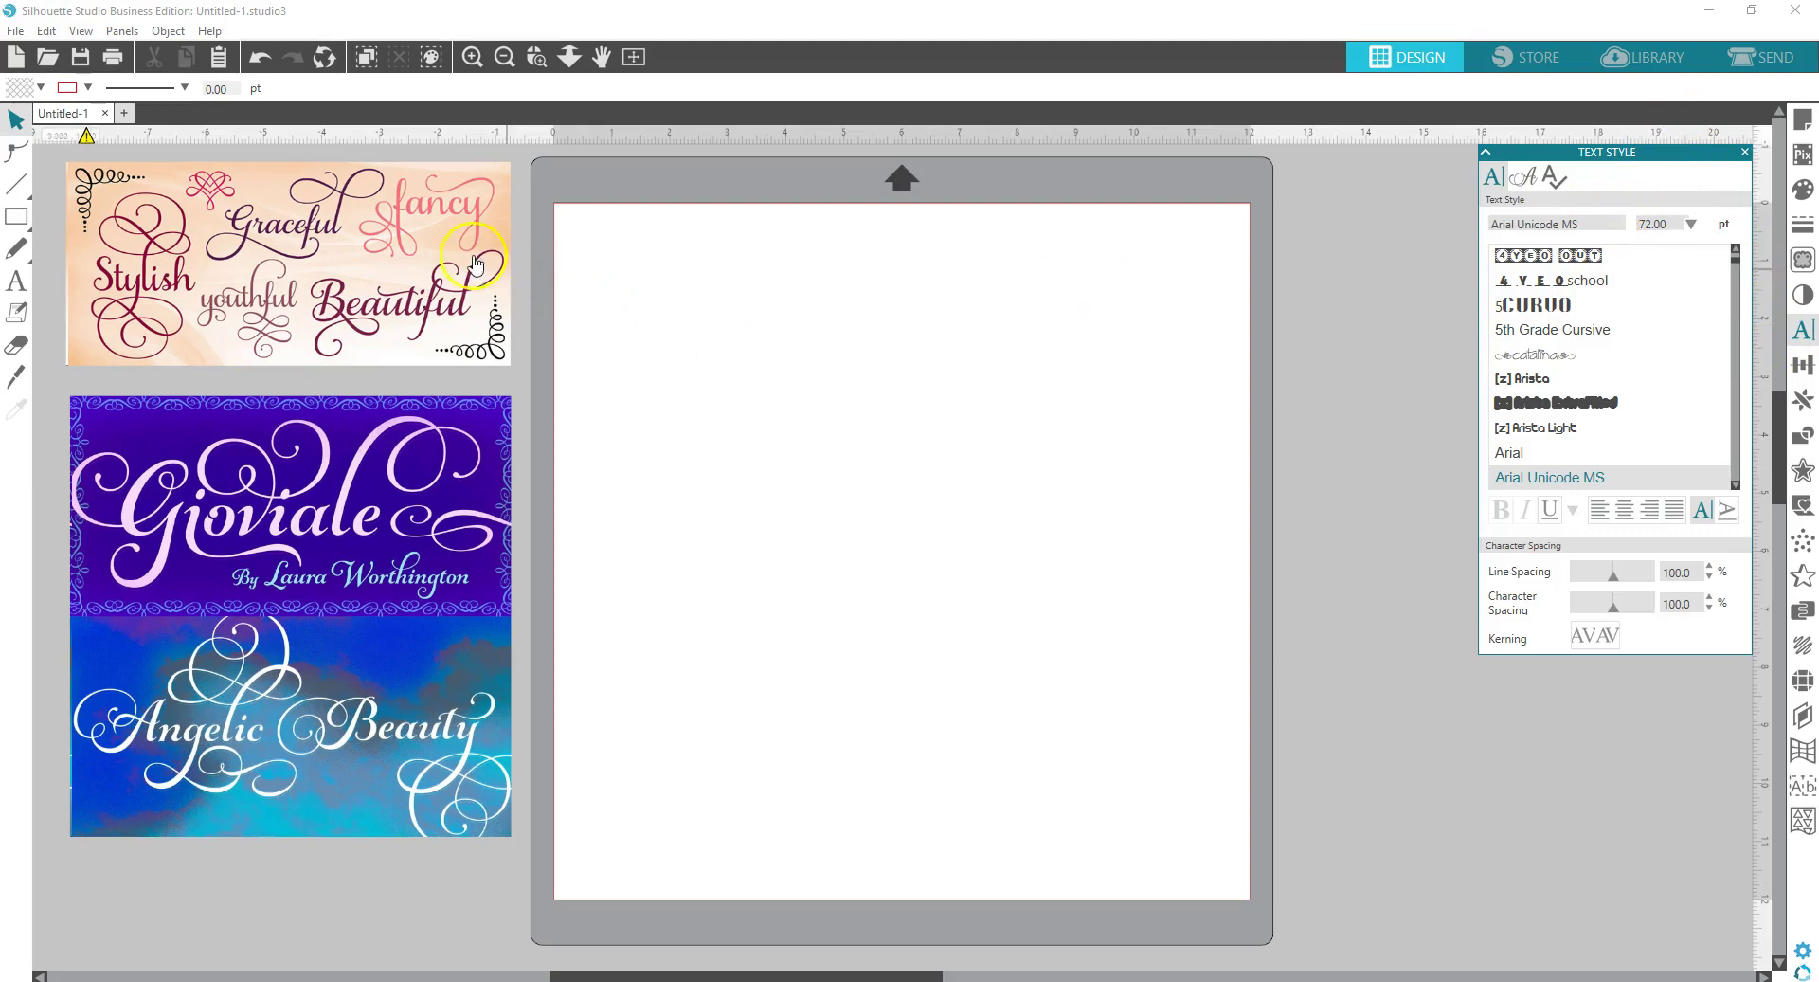
click(10, 293)
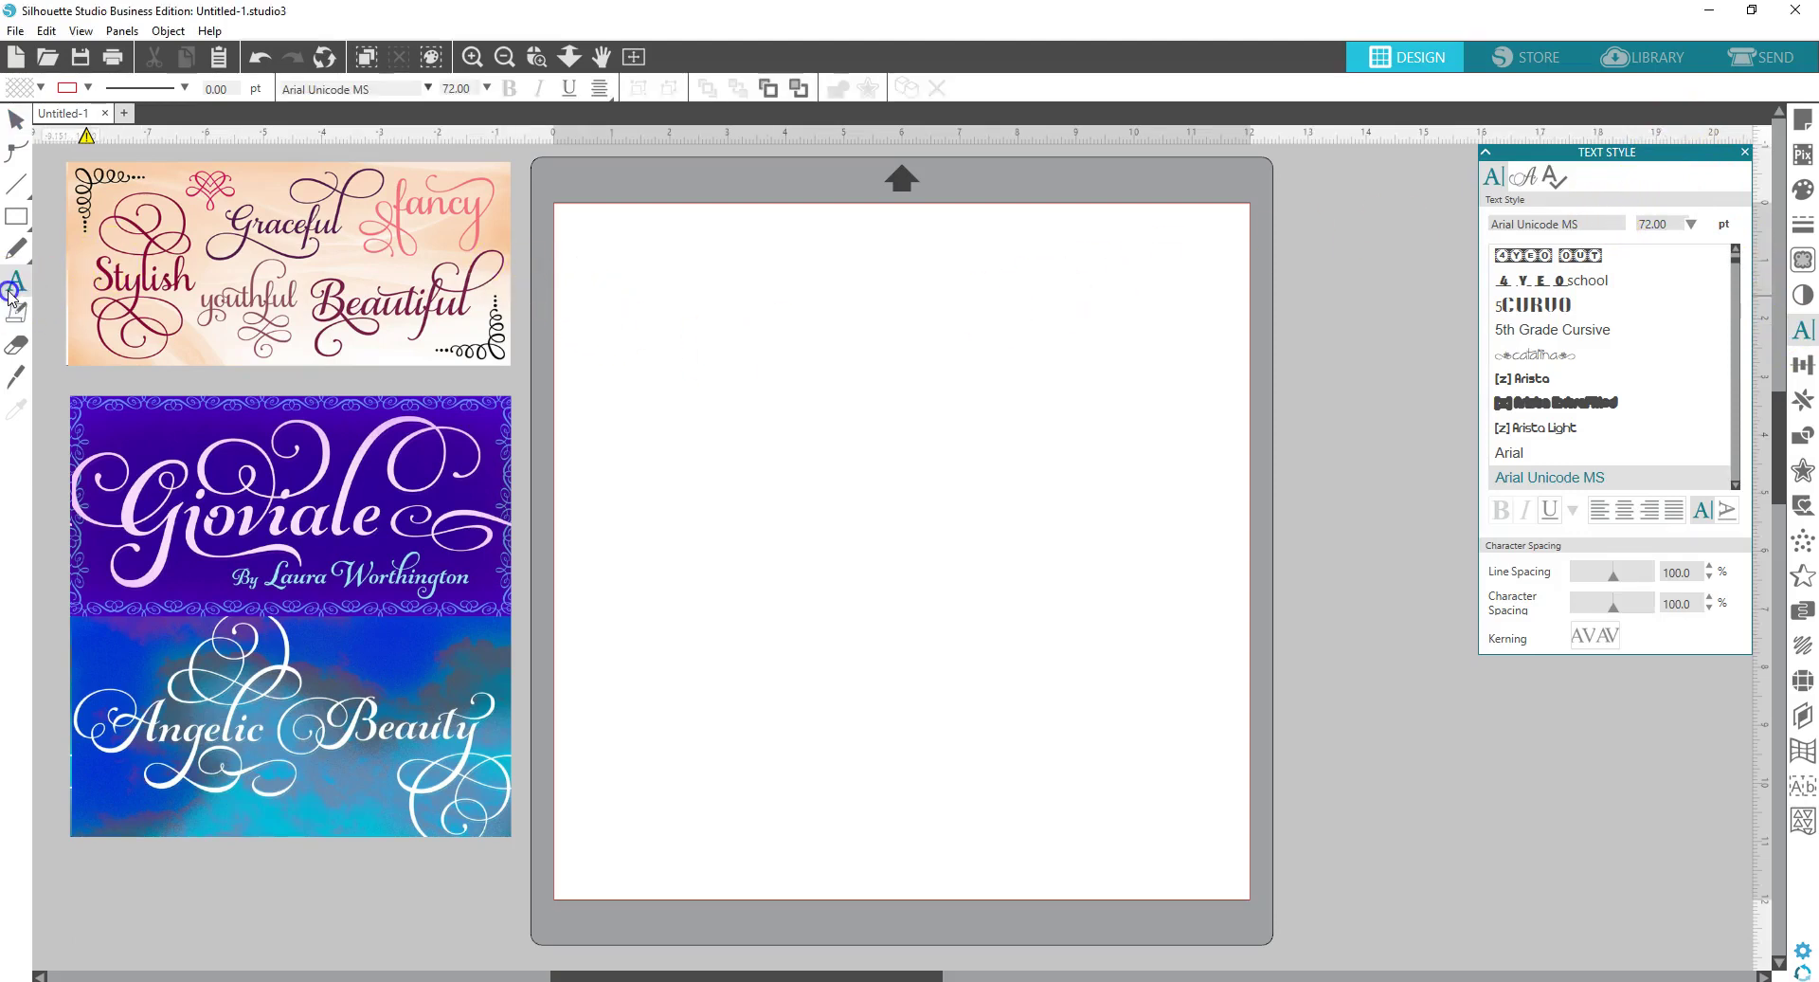
click(636, 438)
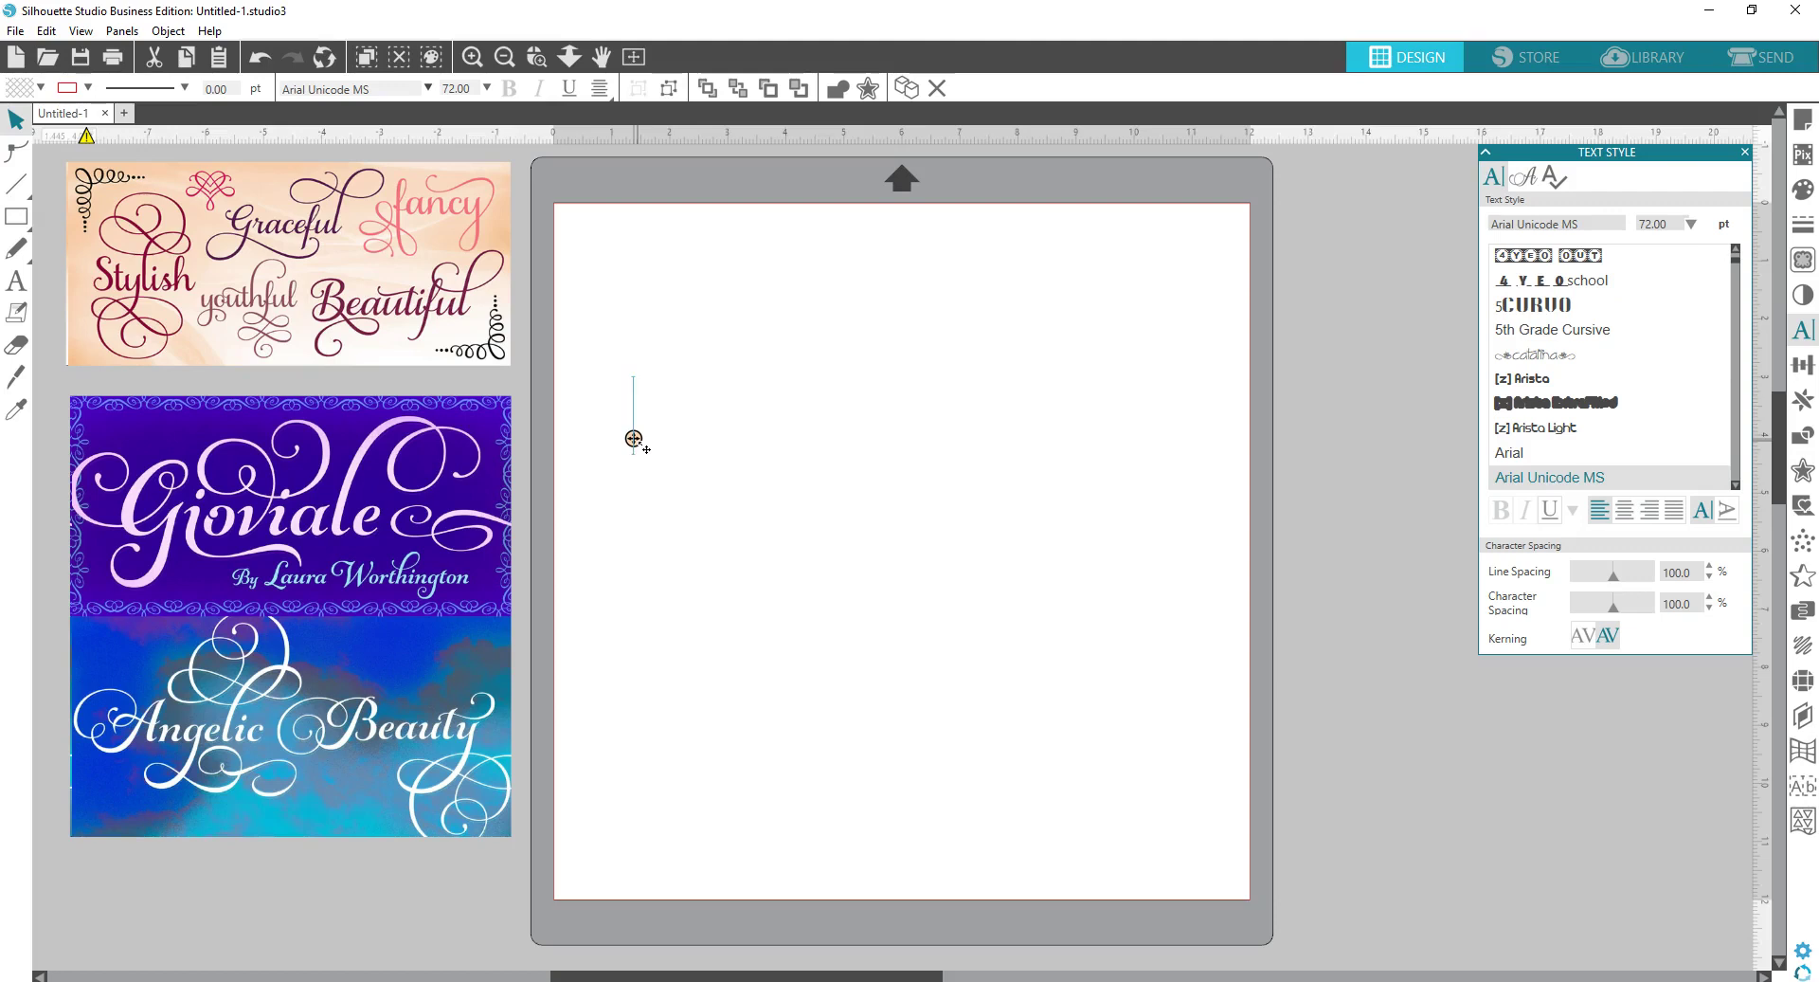
text(Merry Chrsit)
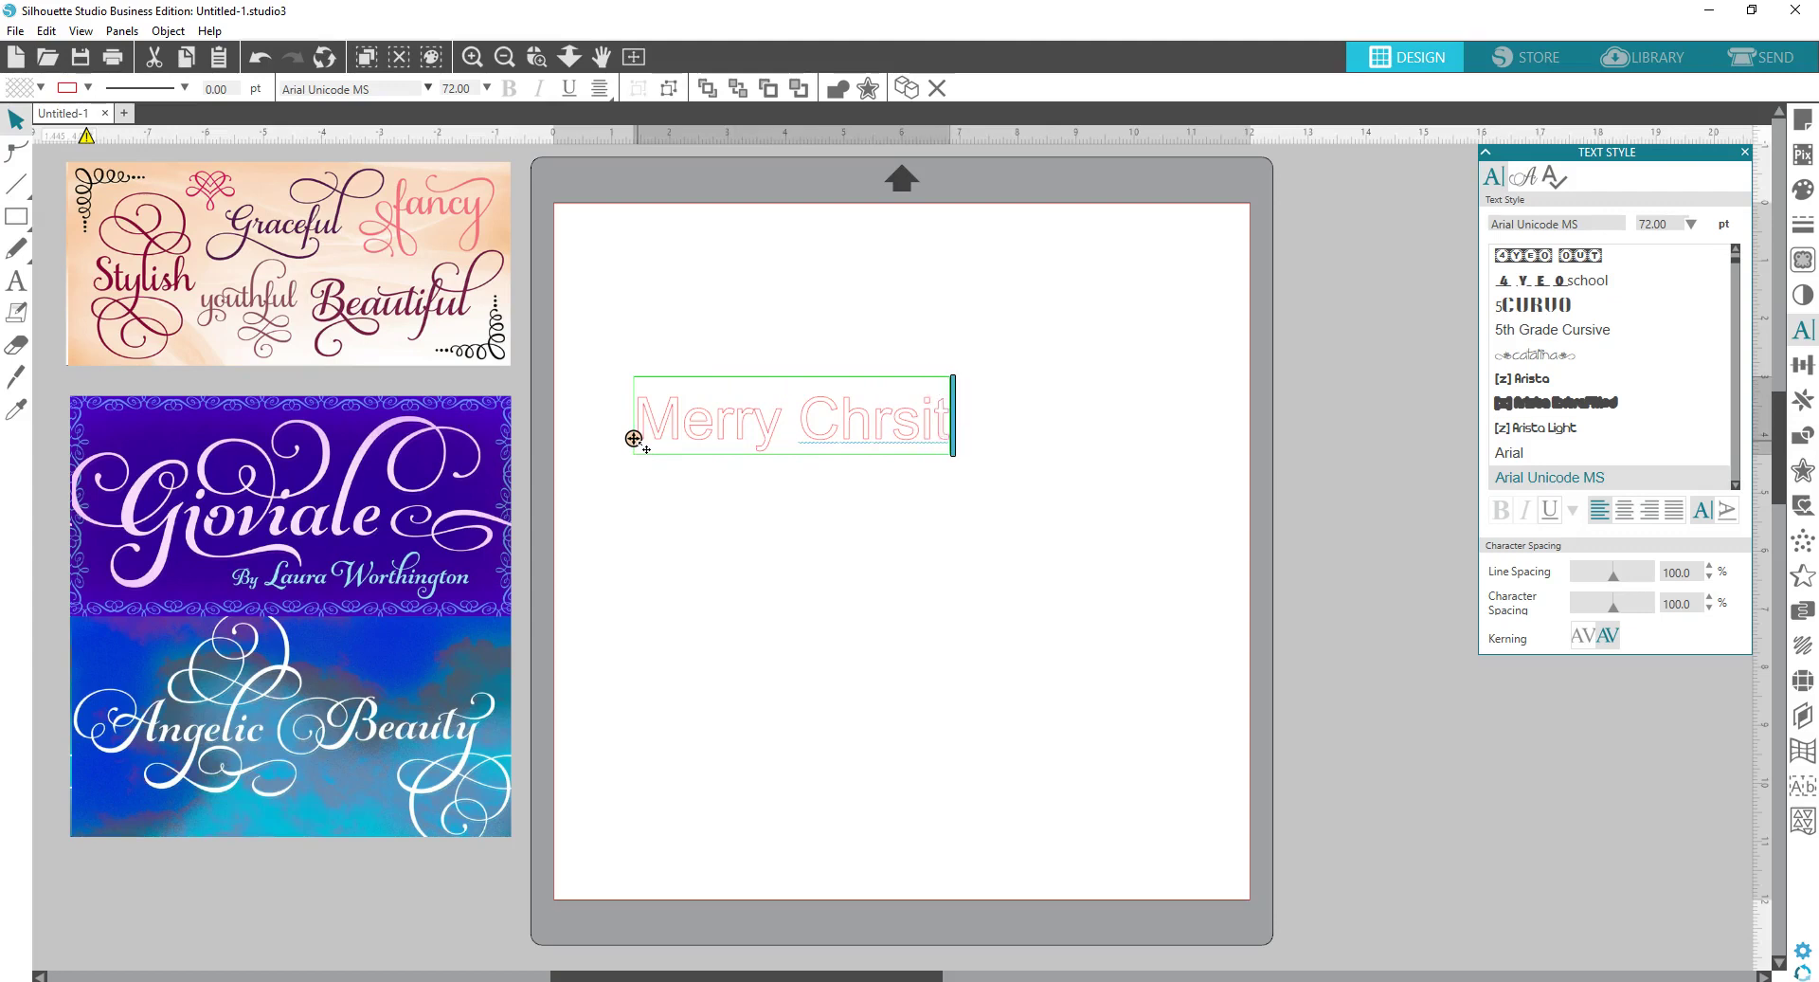
text(smadn=)
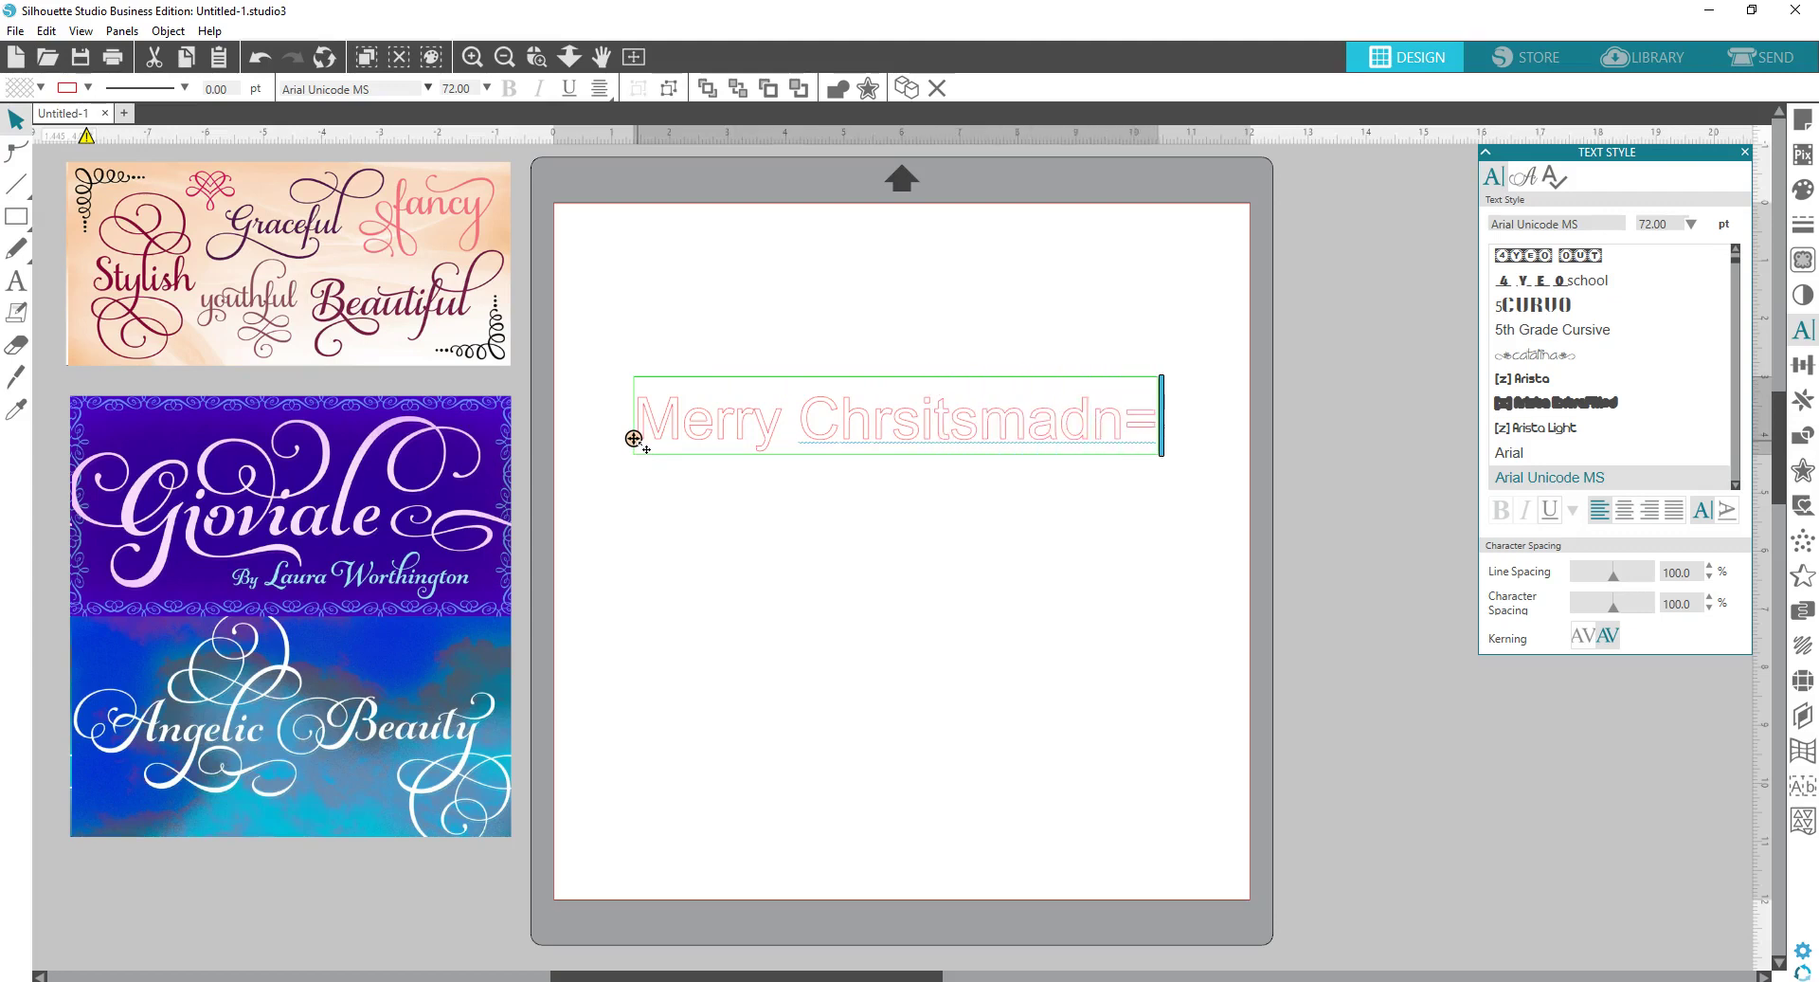
key(BackSpace)
key(BackSpace)
key(BackSpace)
text(s)
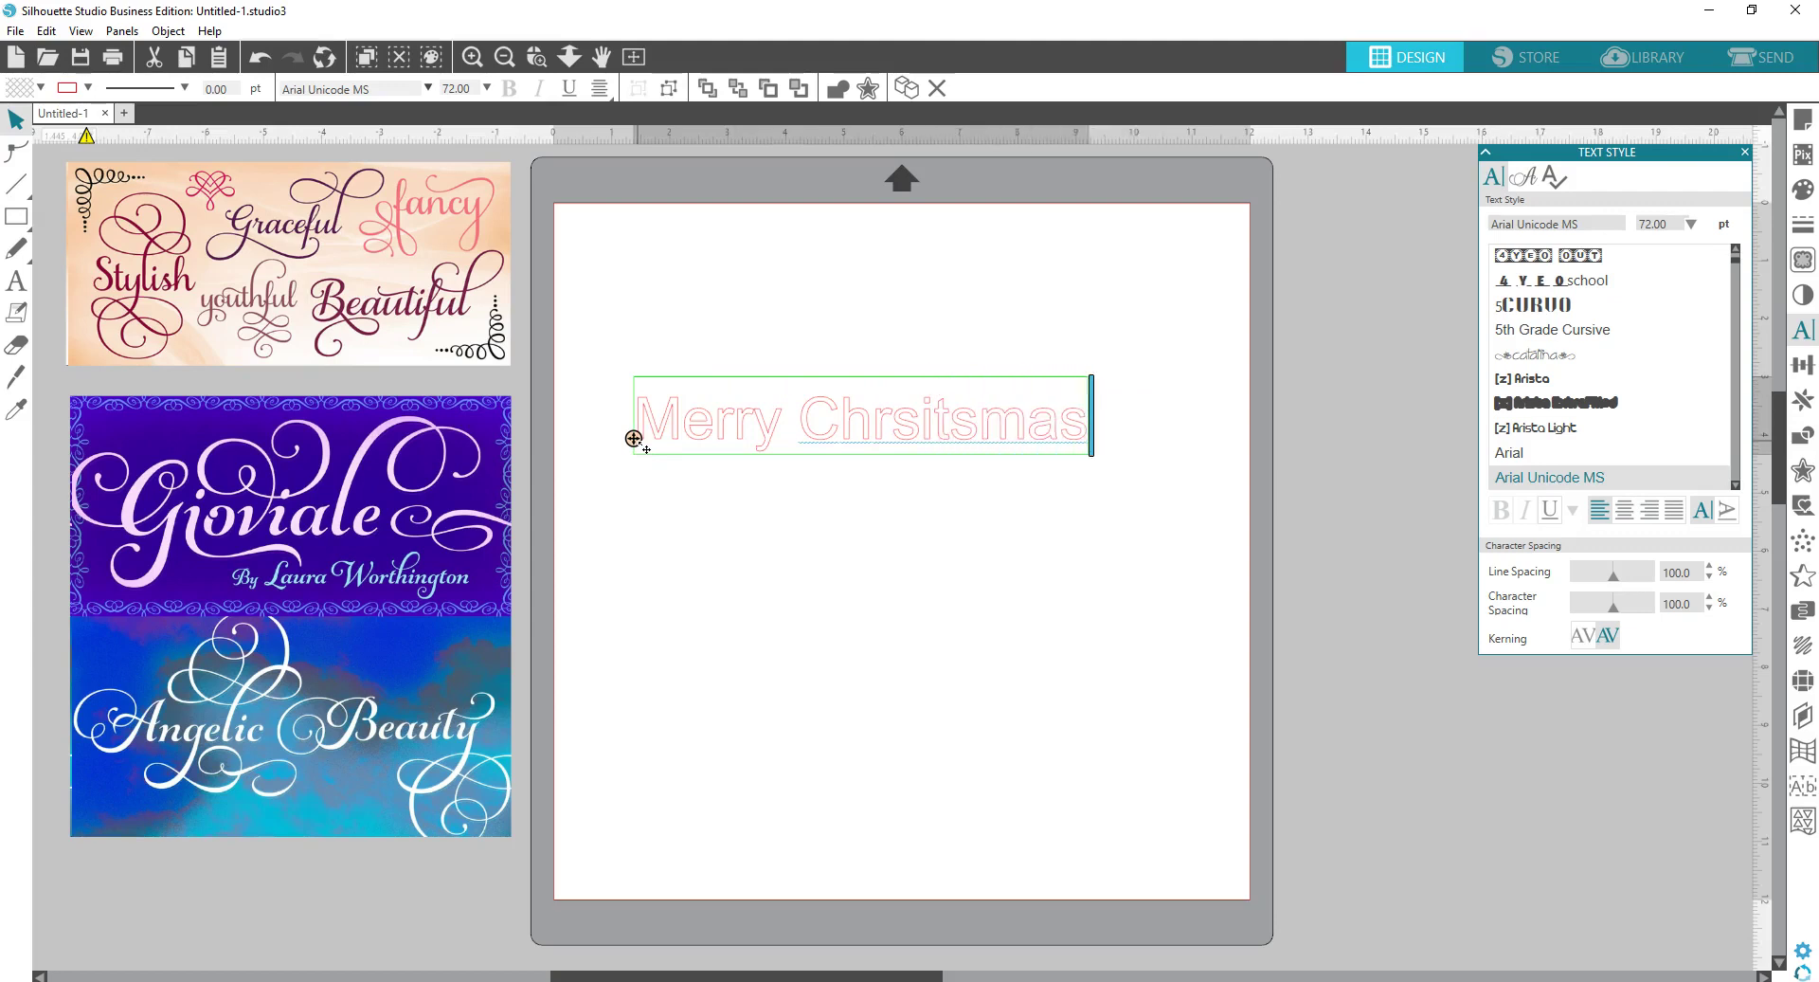
key(BackSpace)
key(BackSpace)
key(BackSpace)
key(BackSpace)
key(BackSpace)
key(BackSpace)
key(BackSpace)
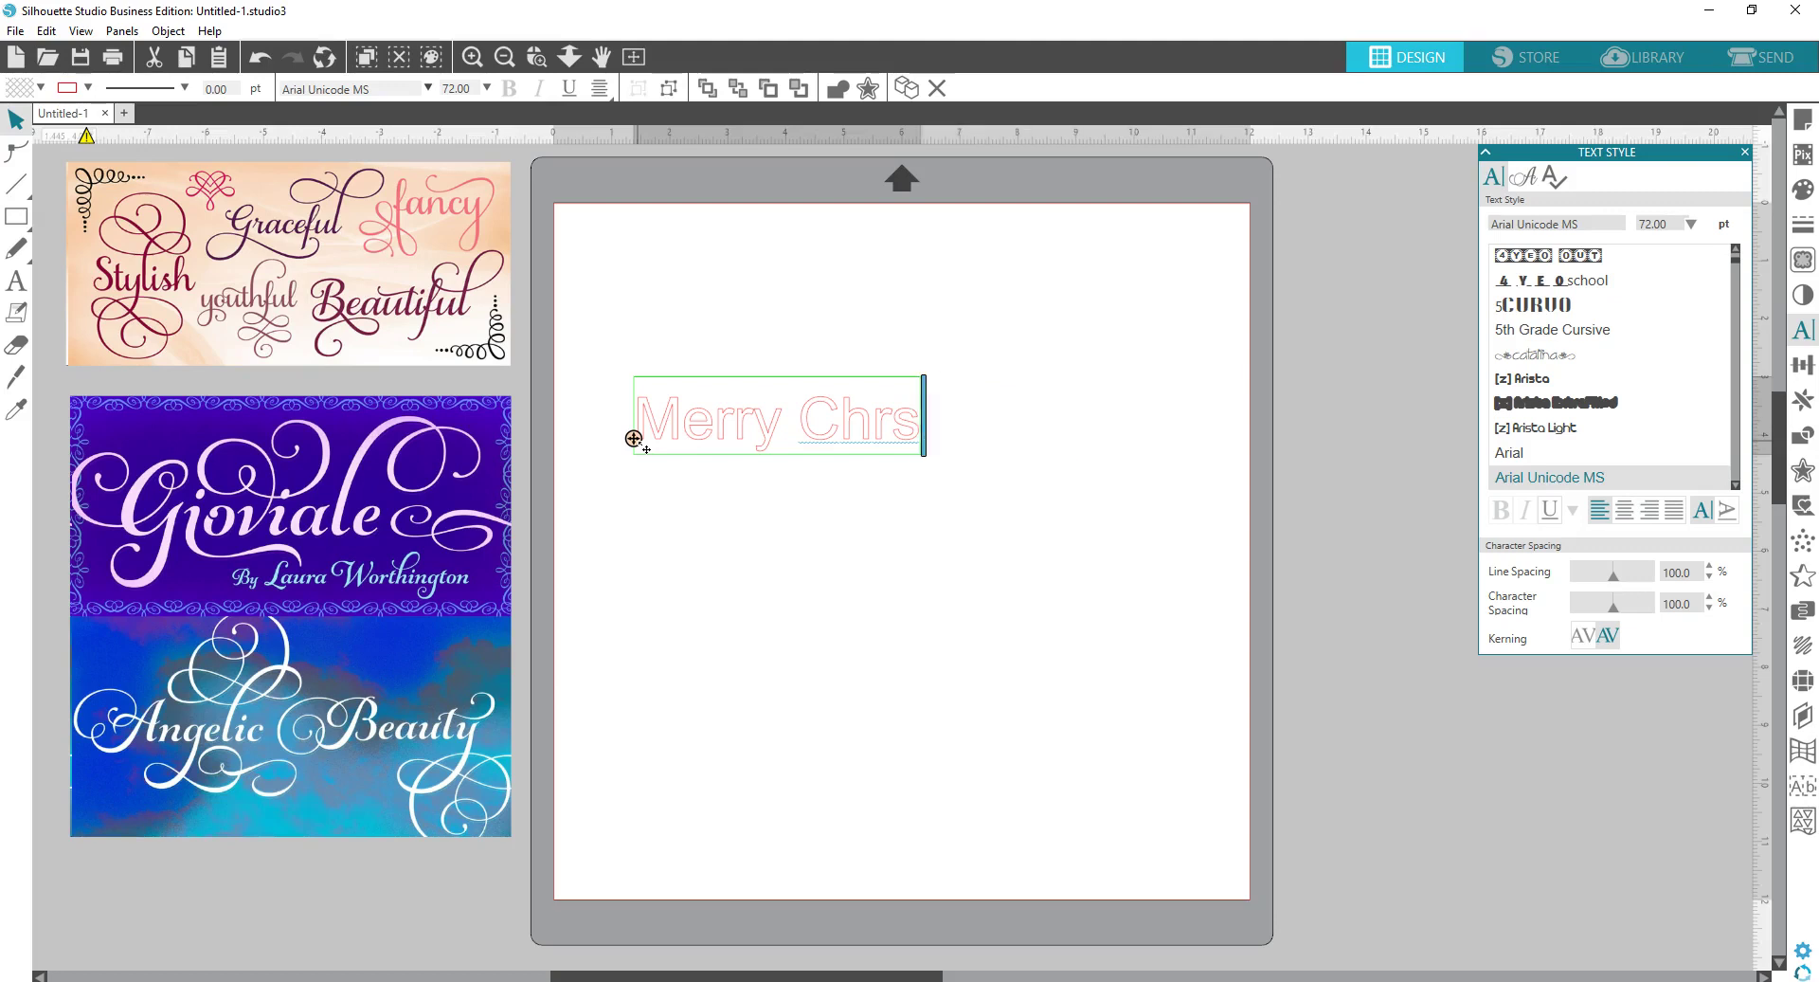
text(istmas)
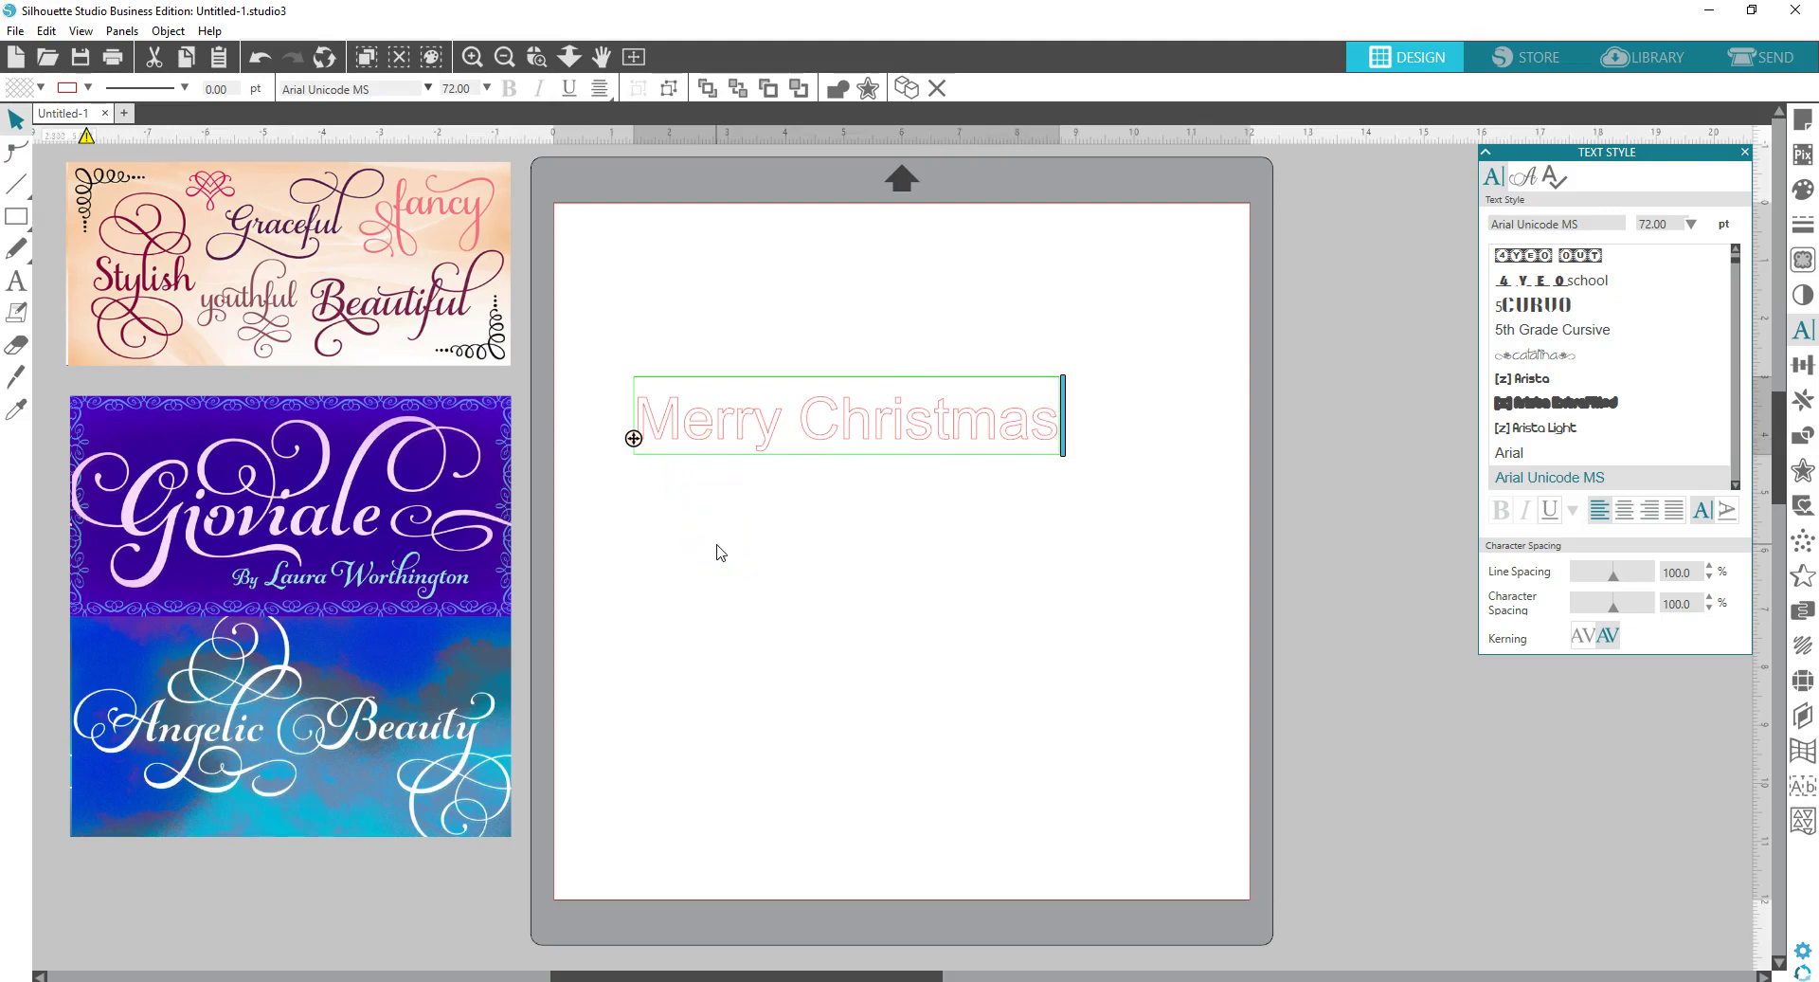
- Add "Happy New Year" as a second line of the text and finish editing
key(Return)
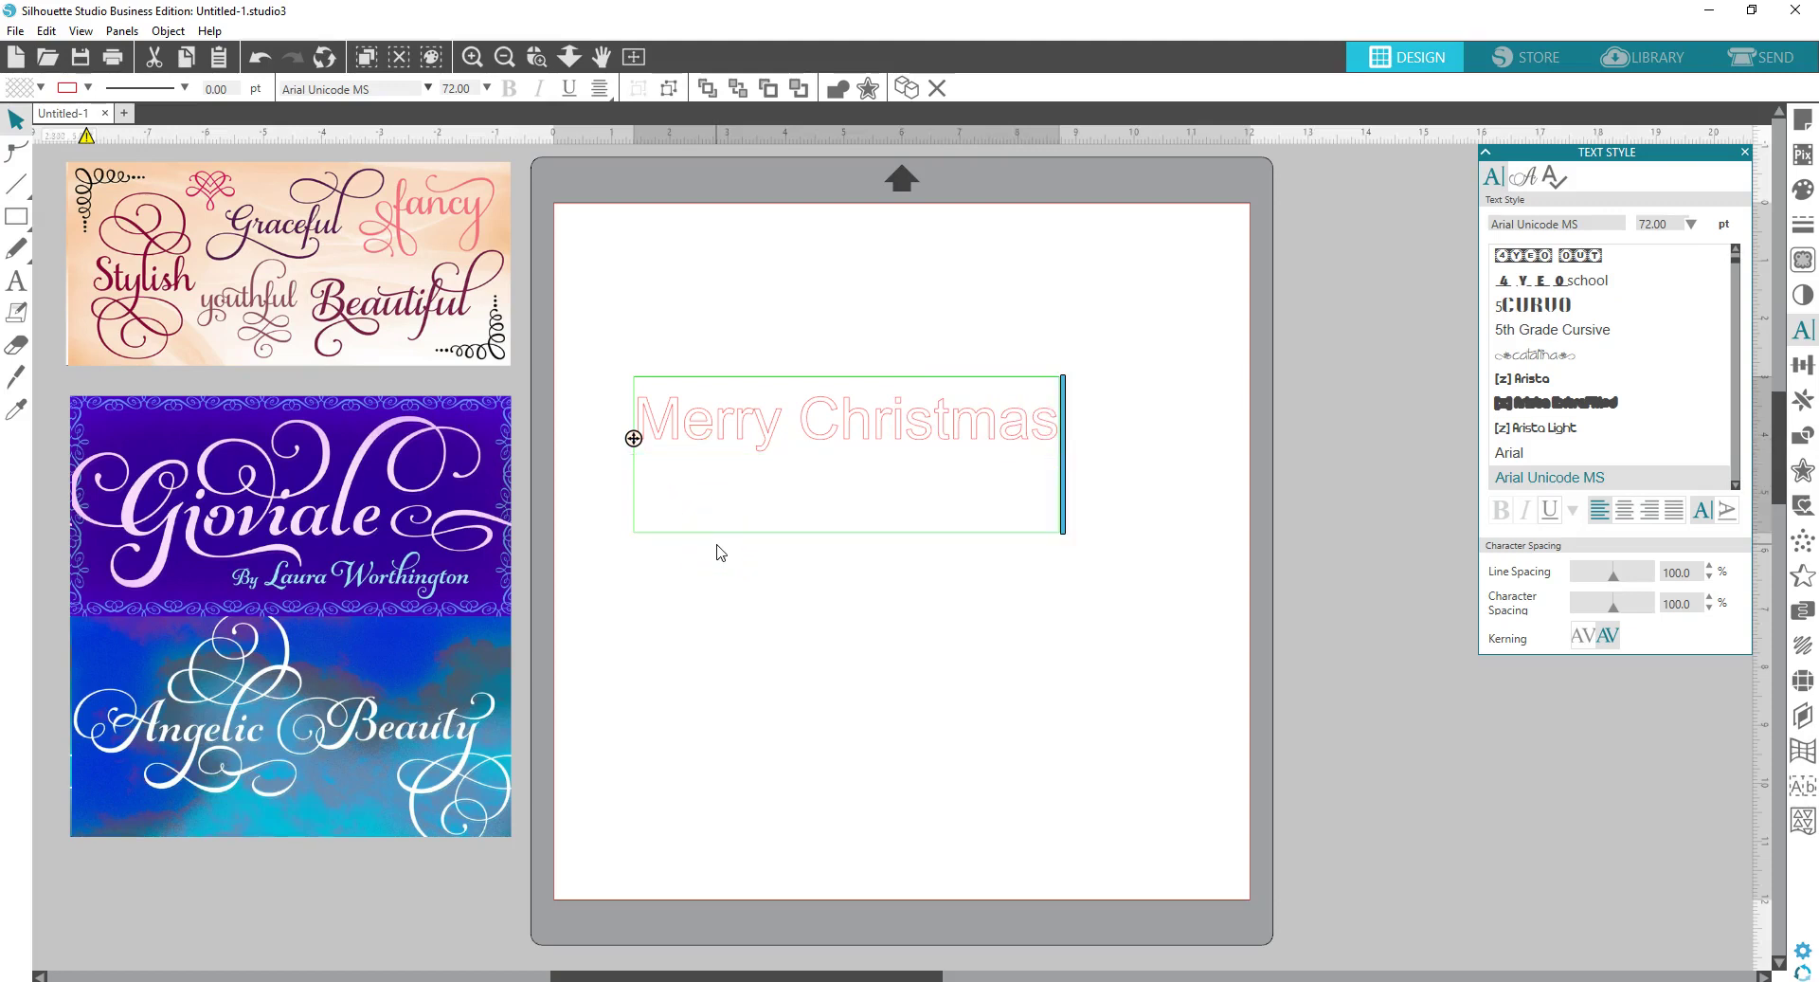
text(Happy New)
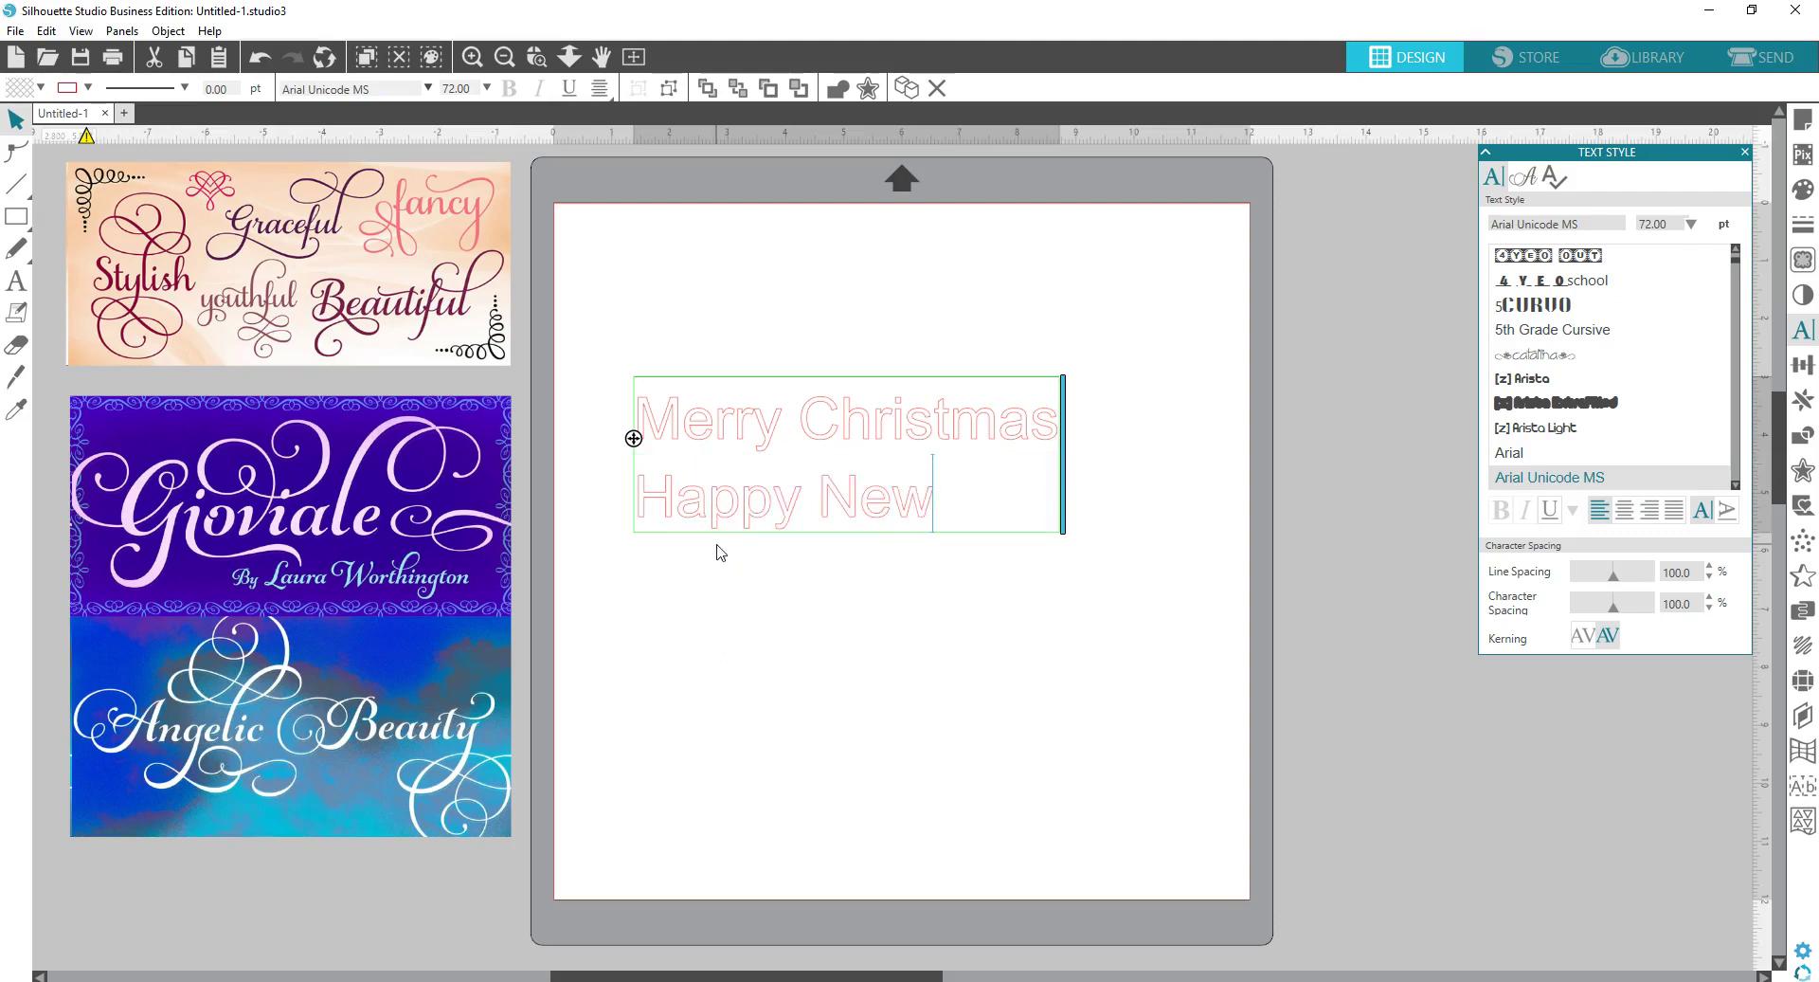
text( Year)
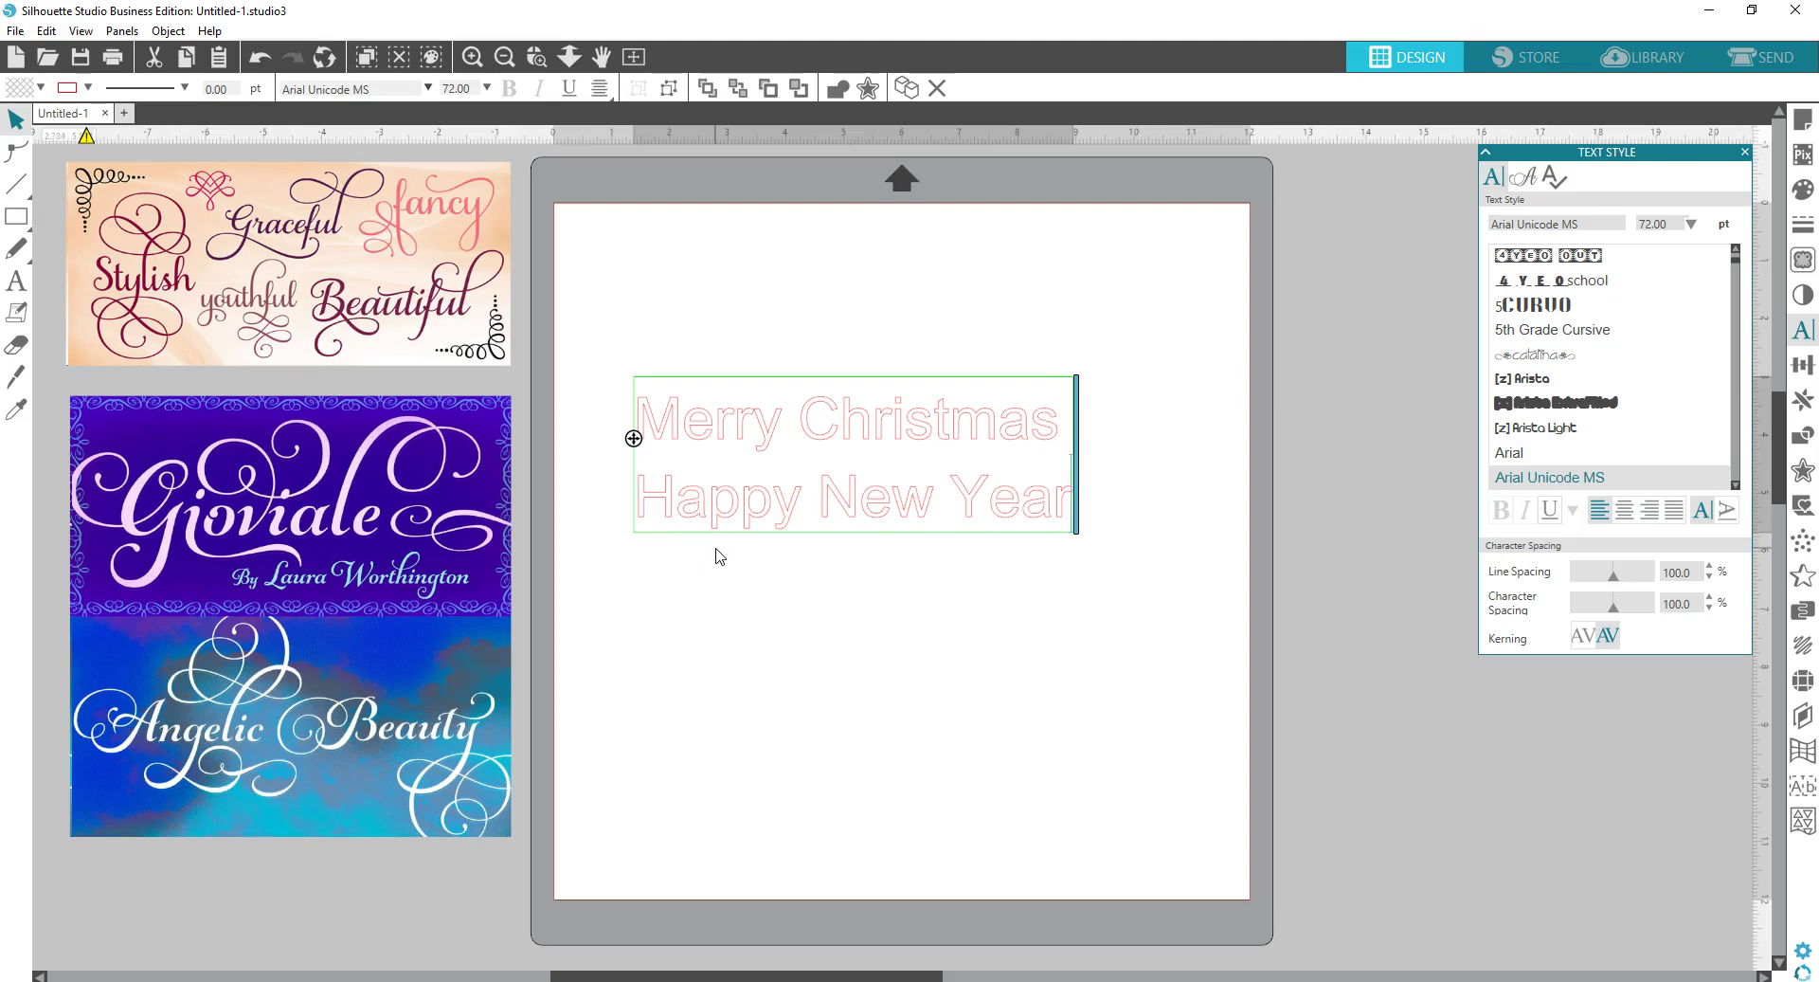
click(712, 559)
- Duplicate the two-line text block and place one copy near the page's lower edge and the other near its upper edge
click(732, 513)
right_click(735, 519)
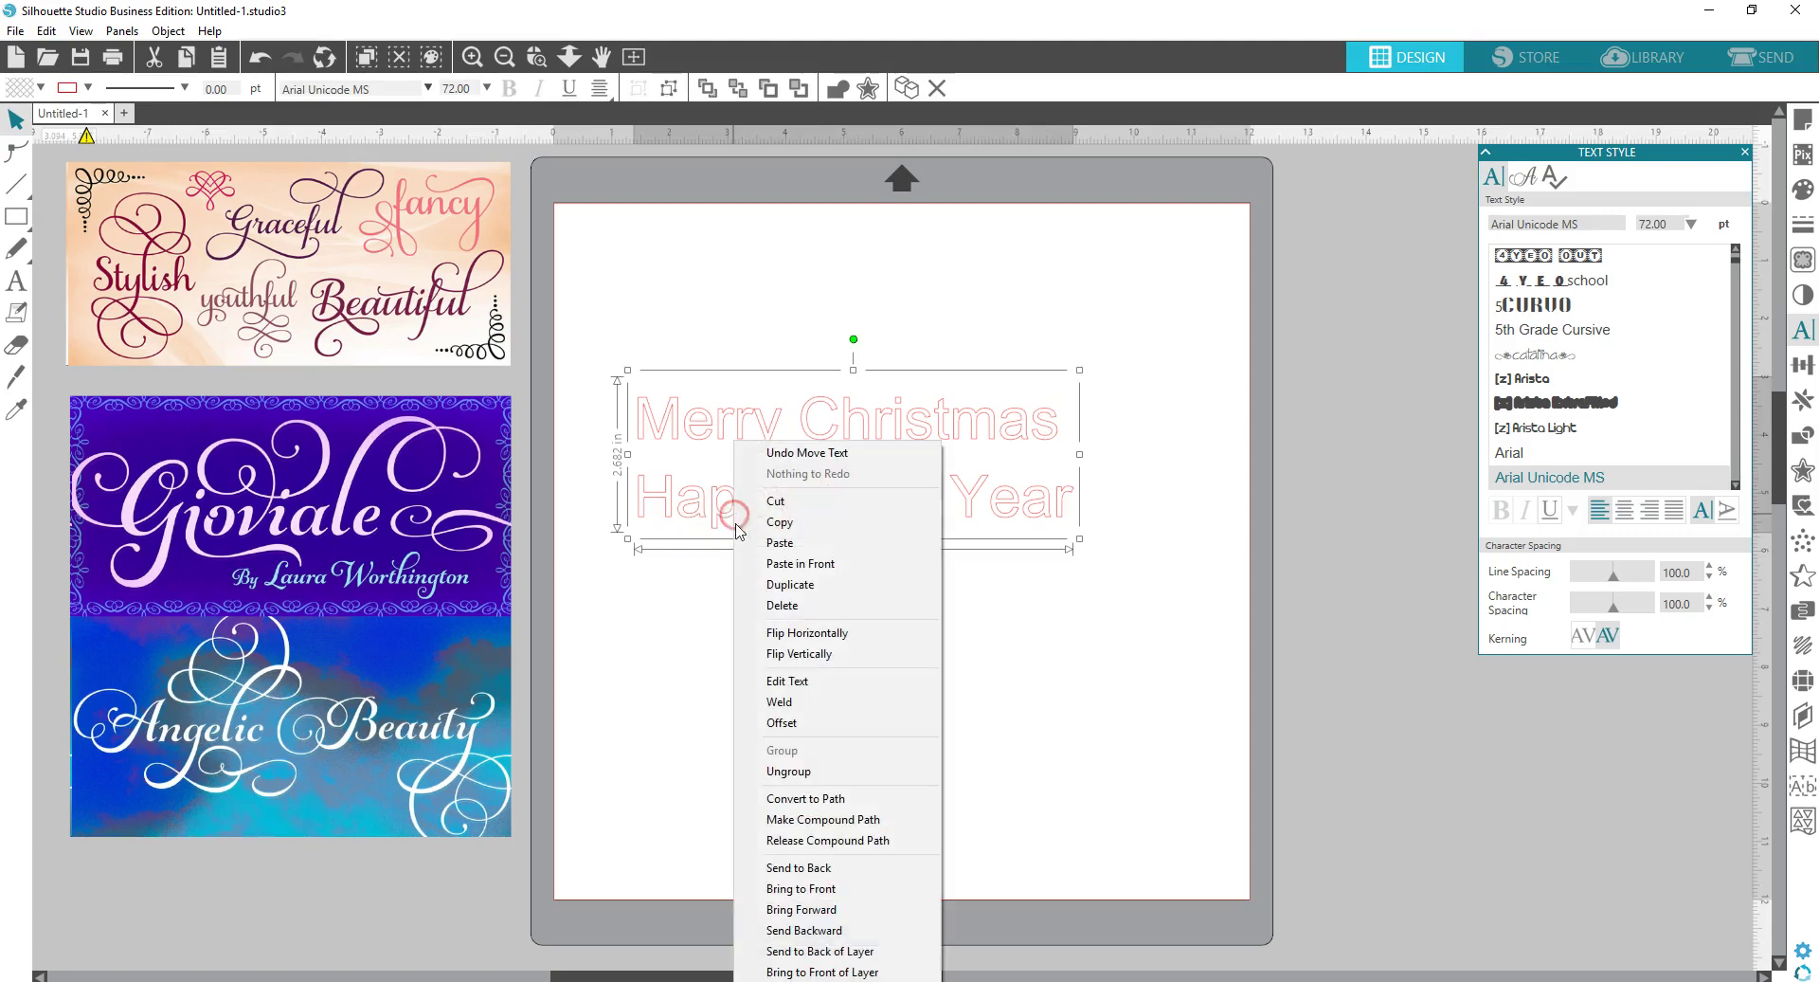
click(751, 581)
click(337, 519)
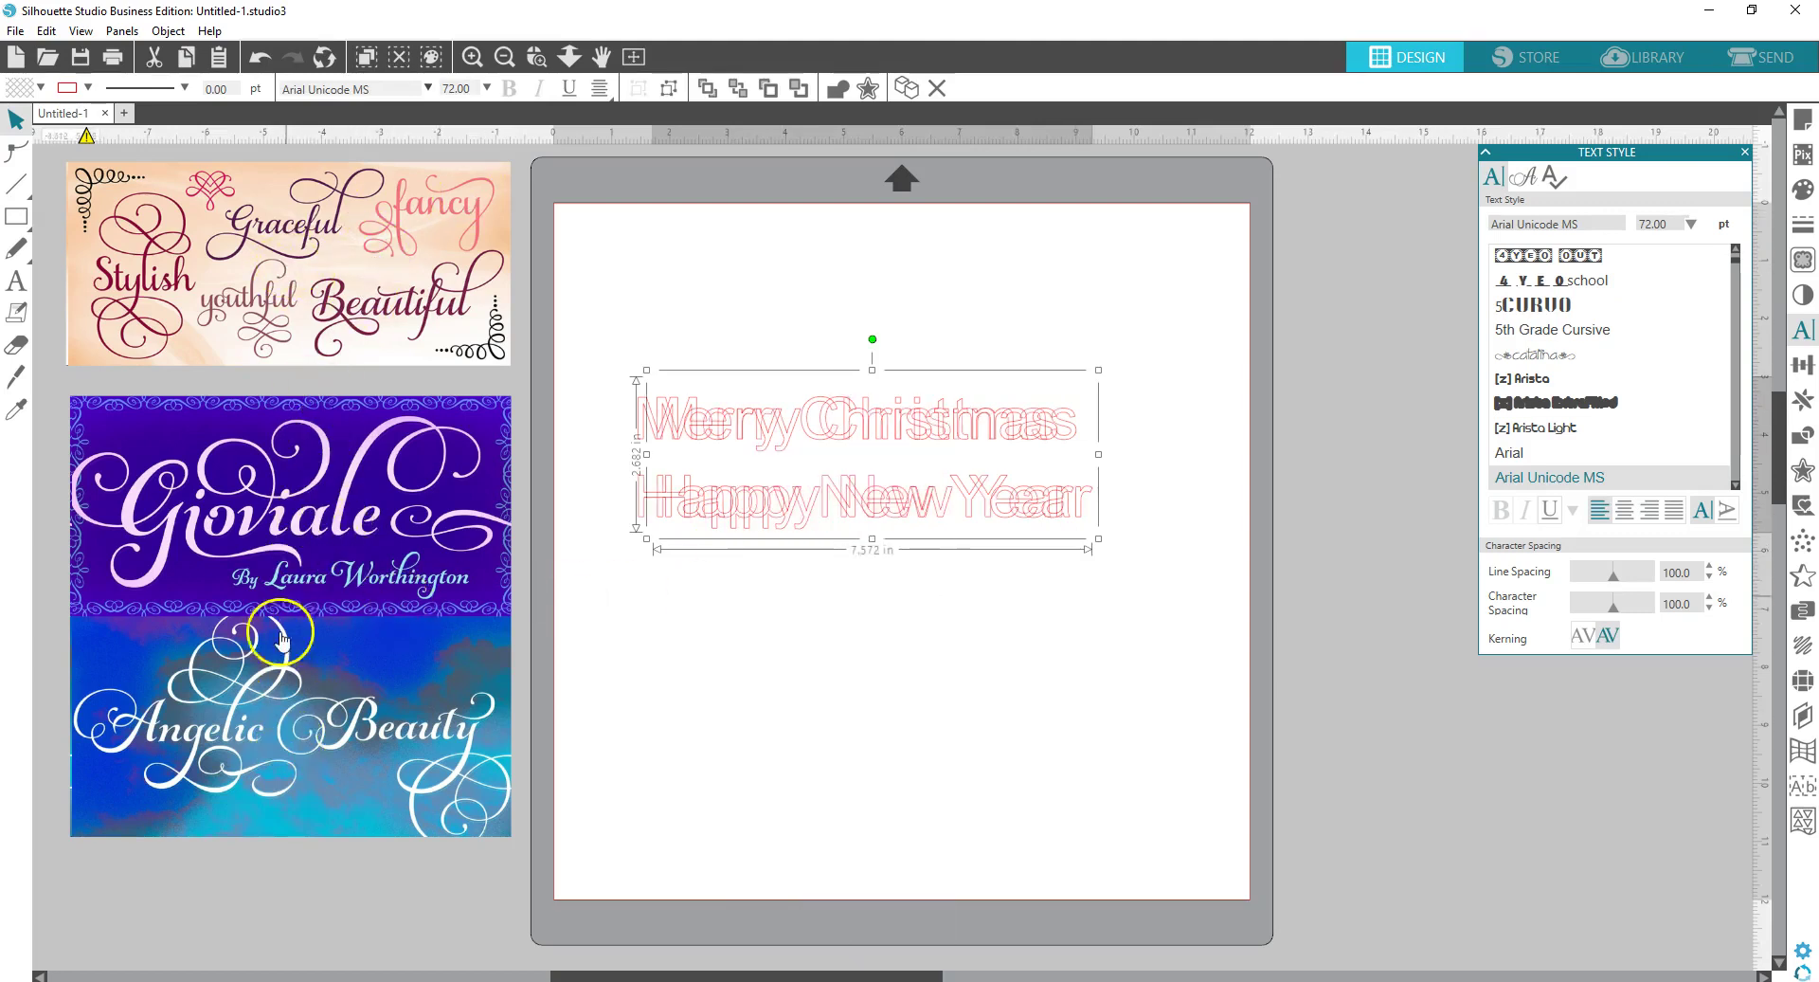
click(823, 616)
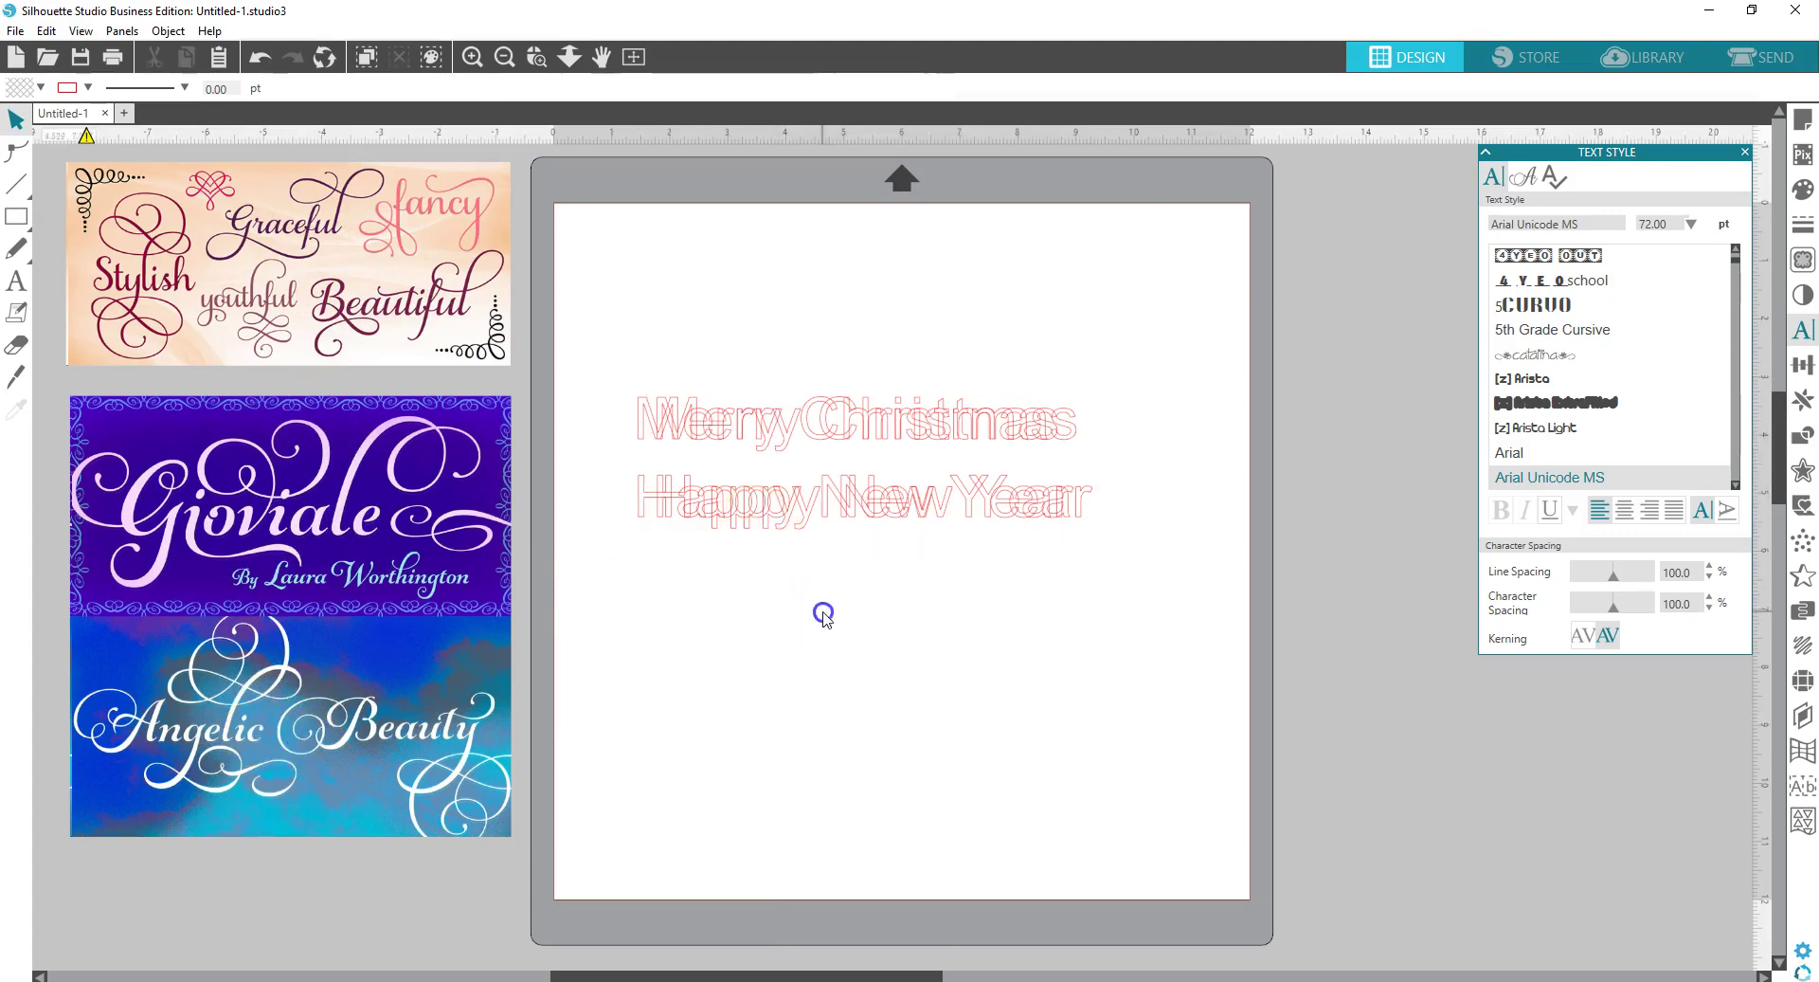
click(874, 496)
drag(878, 512, 890, 798)
drag(882, 515, 910, 389)
click(443, 259)
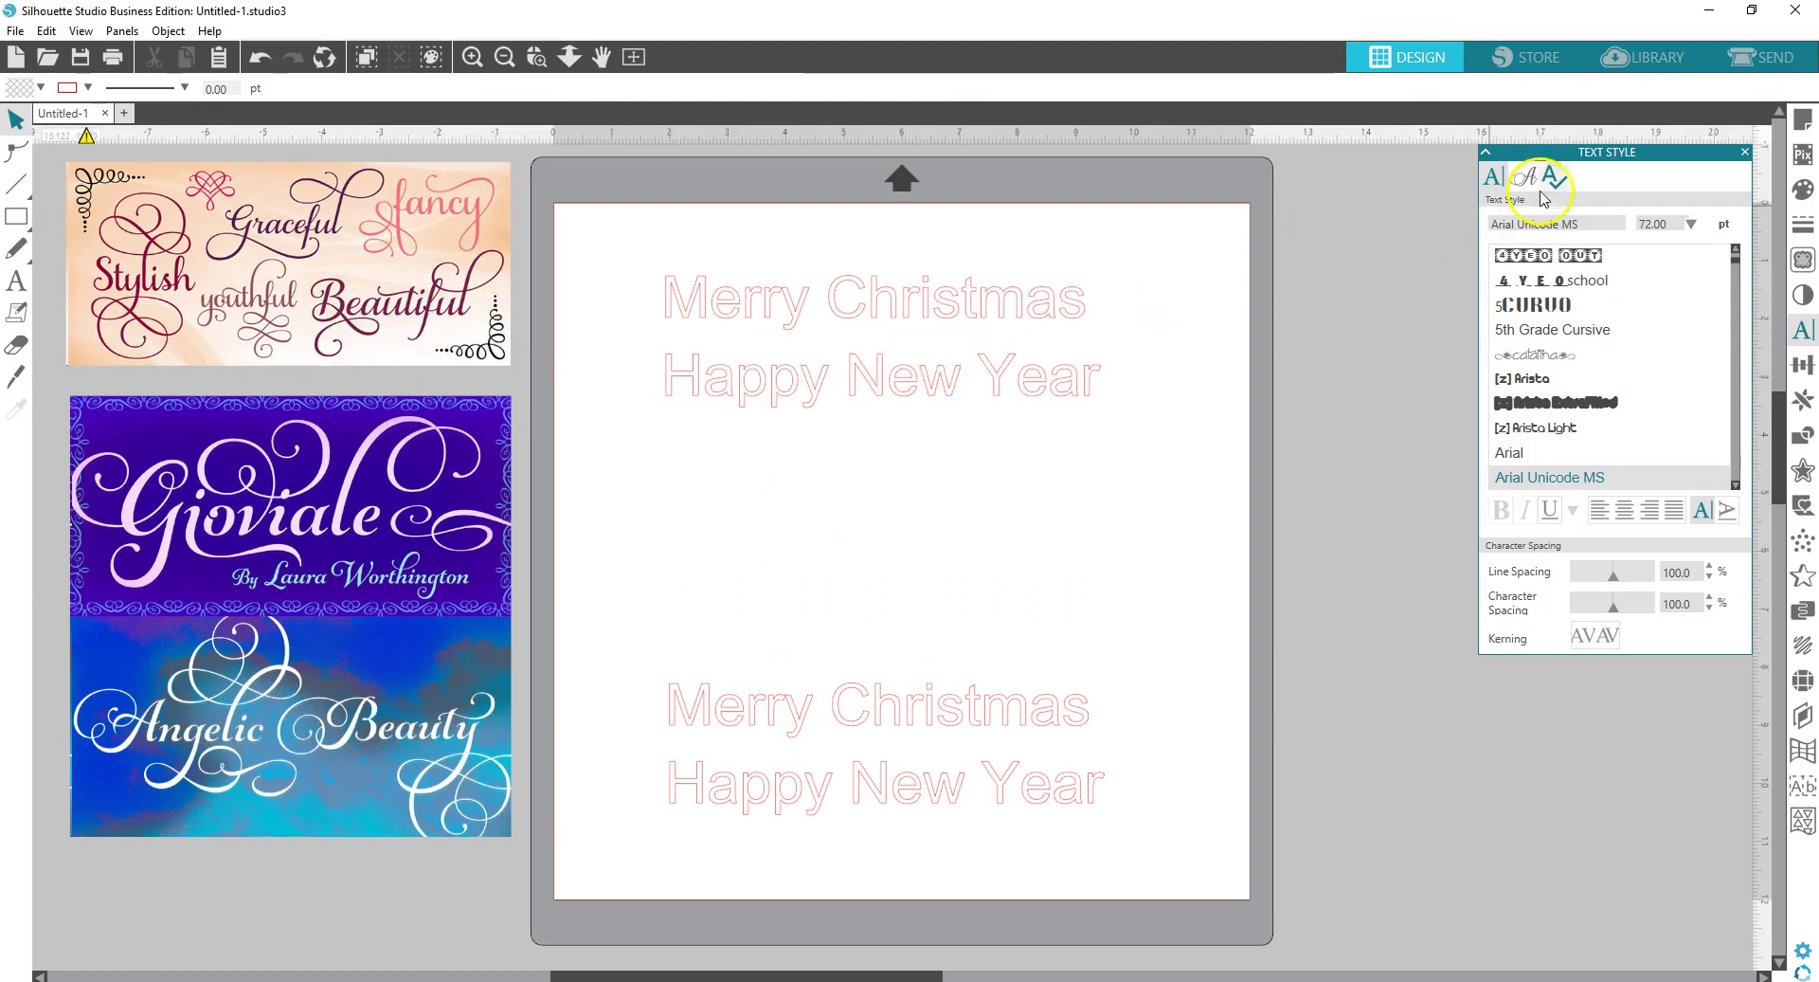
- Bring up the fill and line style settings and arrange them around the text style settings beside the page
drag(1595, 152, 1580, 464)
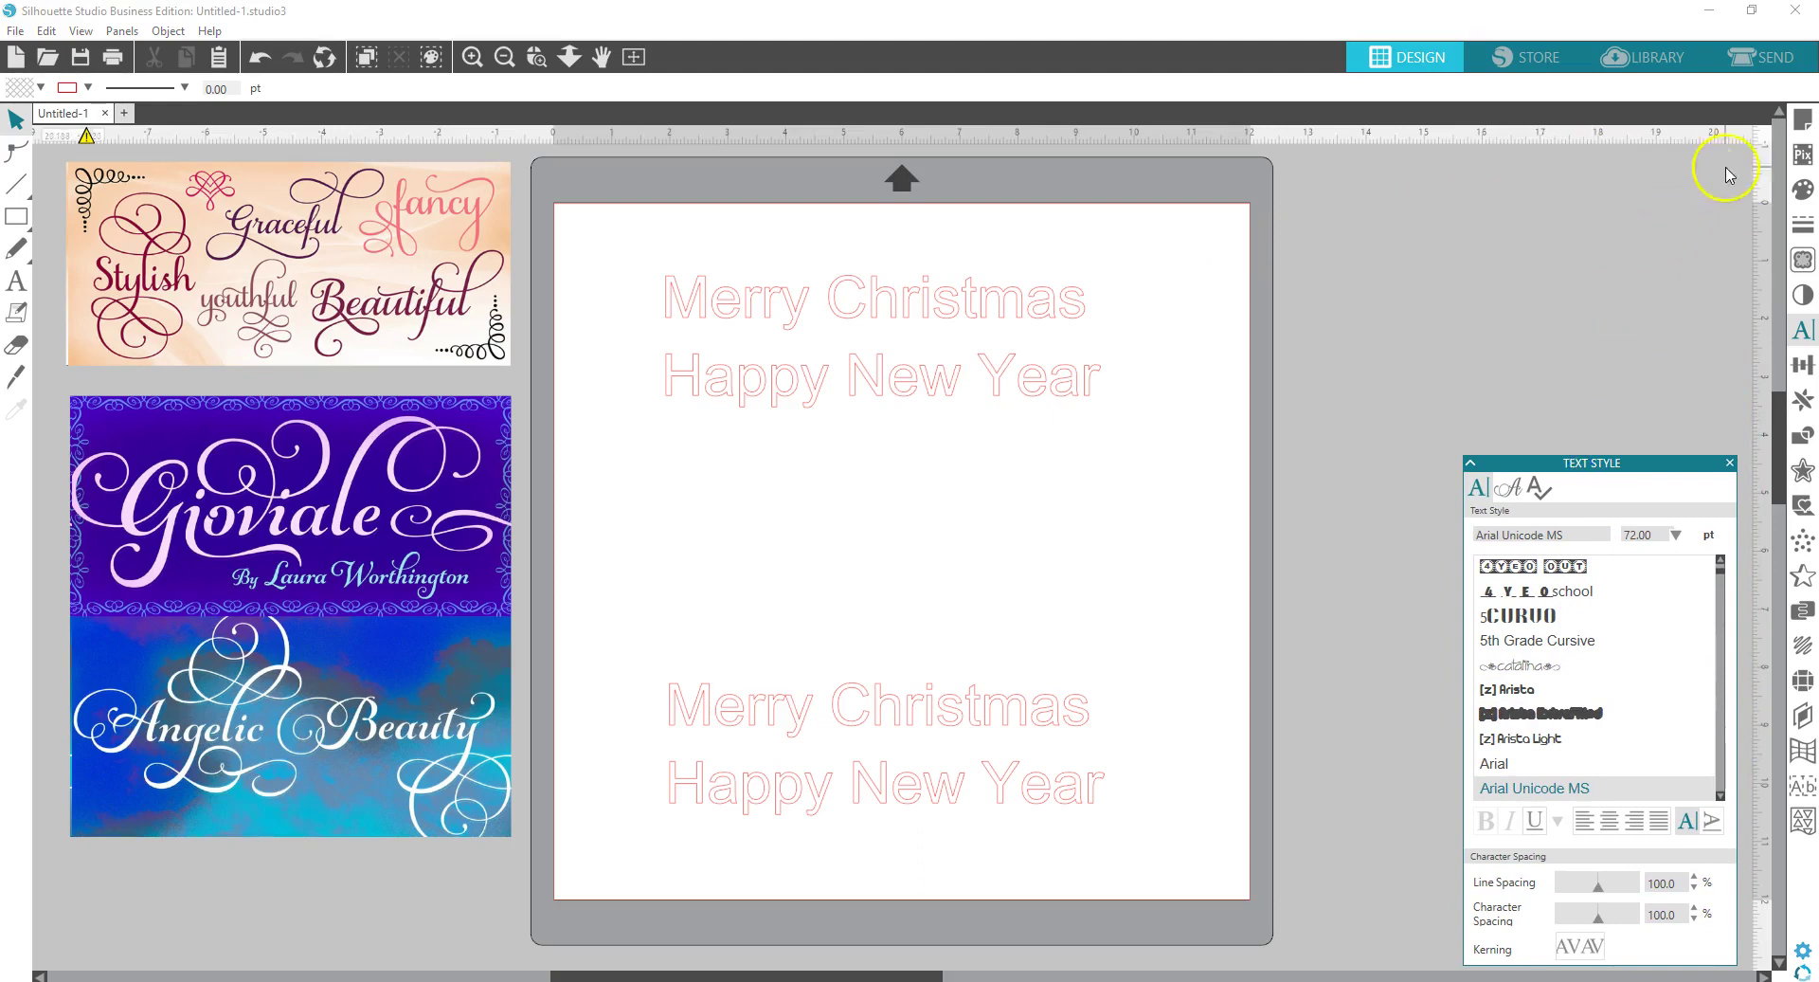
click(1803, 189)
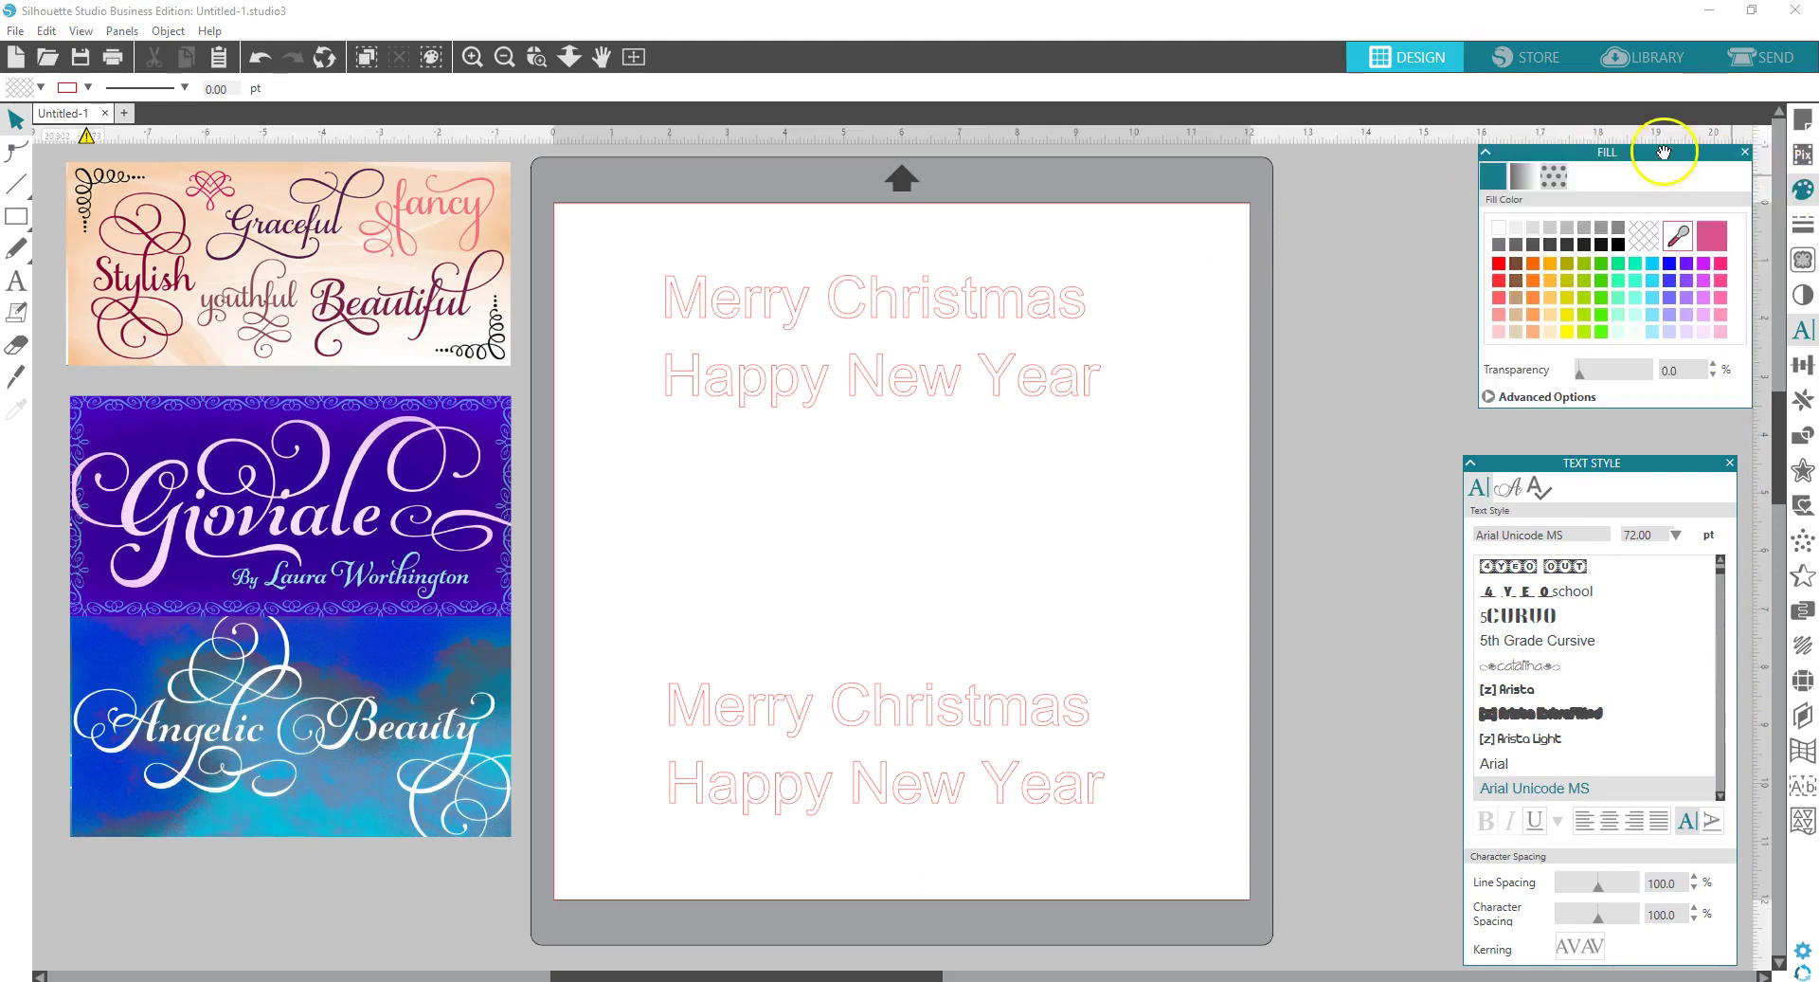
drag(1663, 151, 1448, 98)
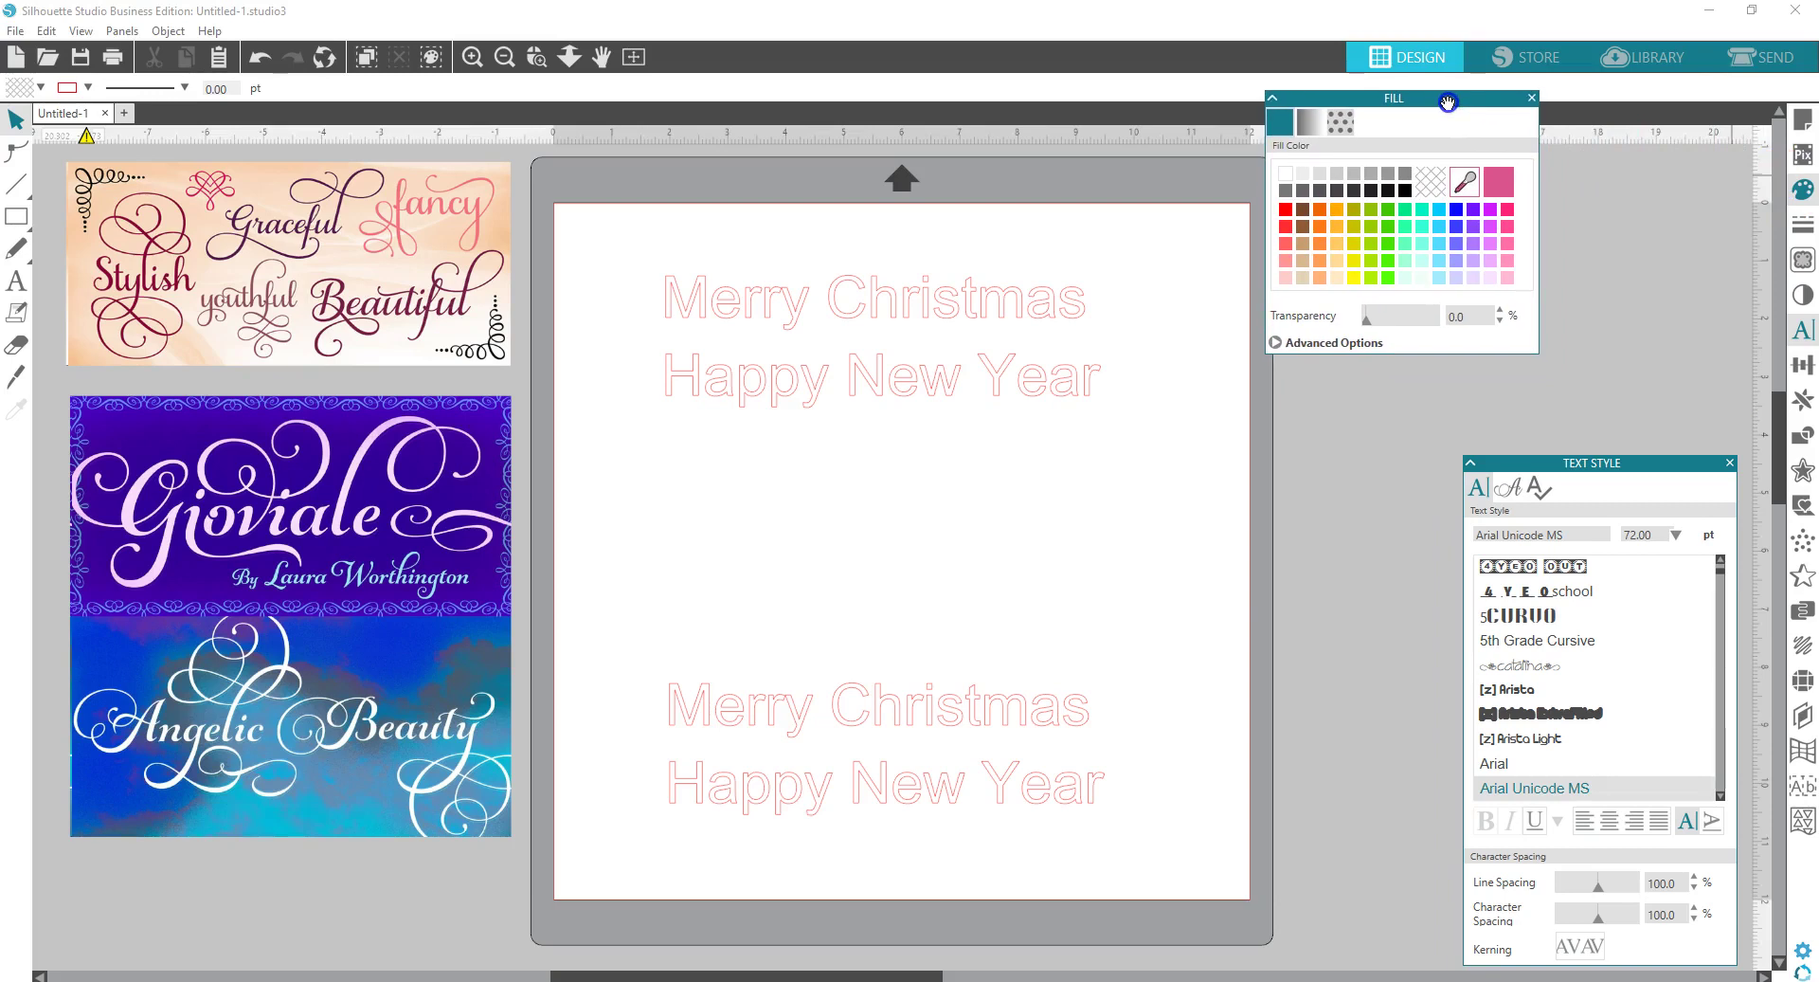
click(1805, 232)
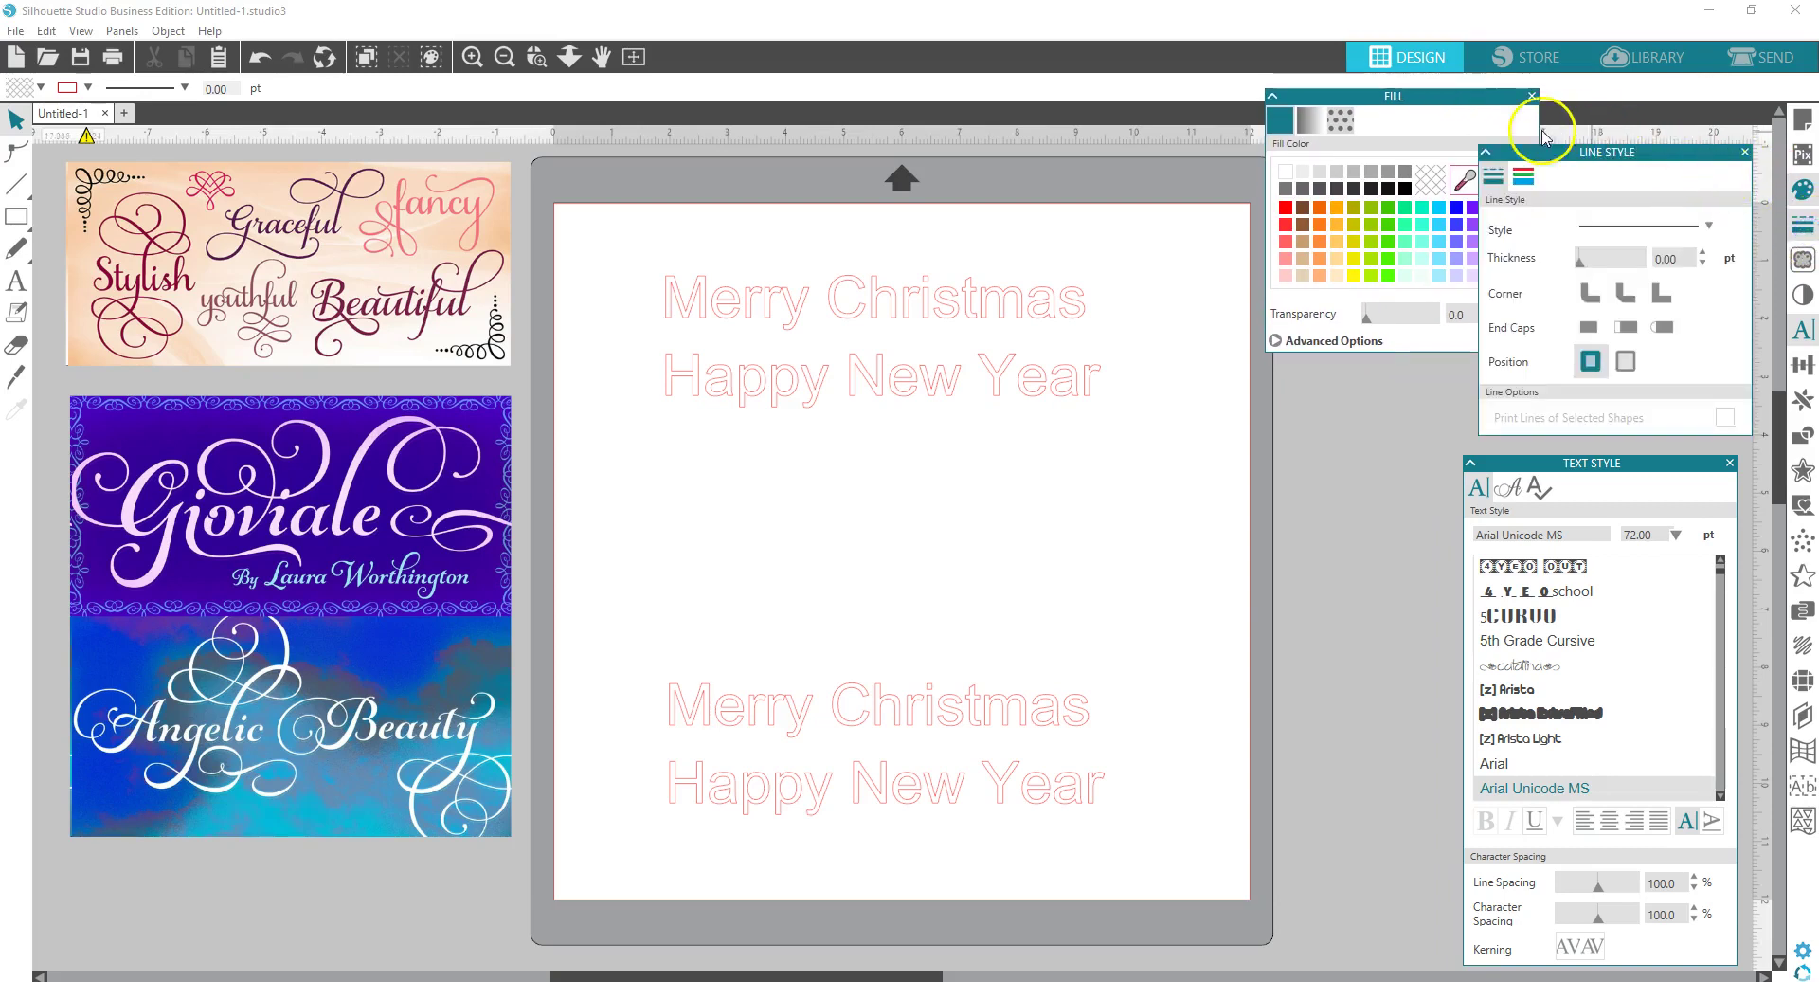
click(1423, 101)
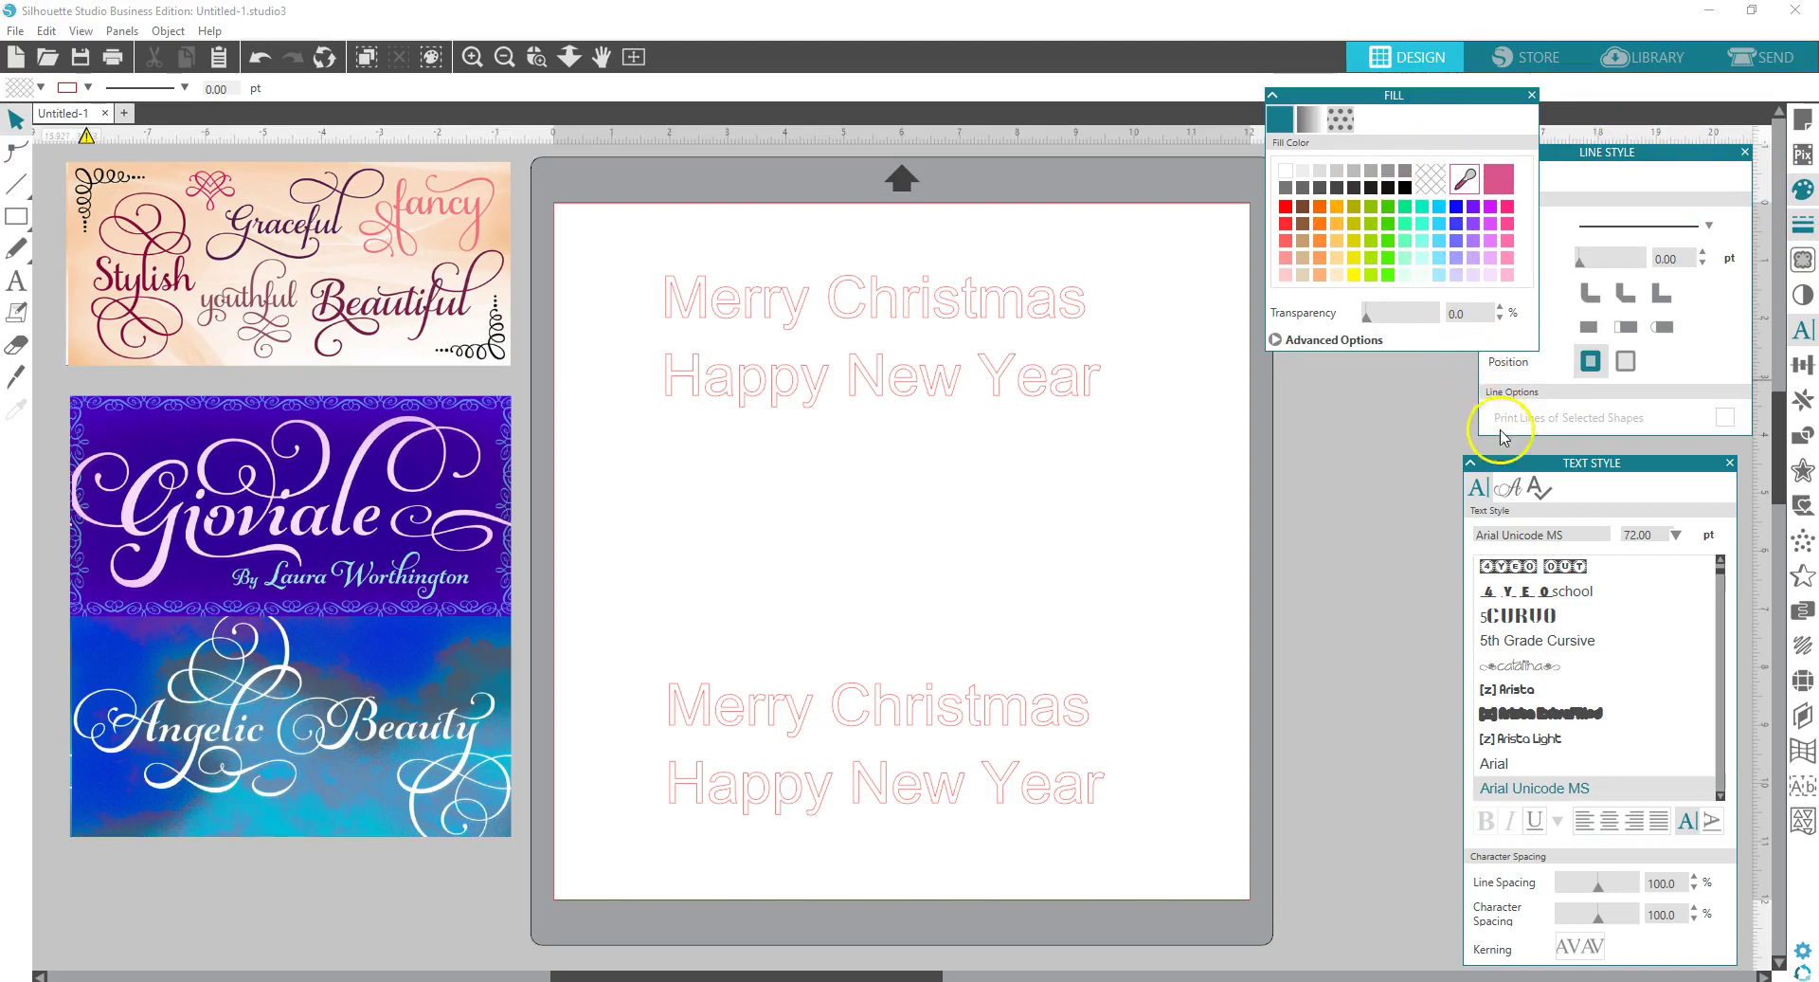
- Ungroup the upper two-line text block into separate letters and clear the selection
click(999, 390)
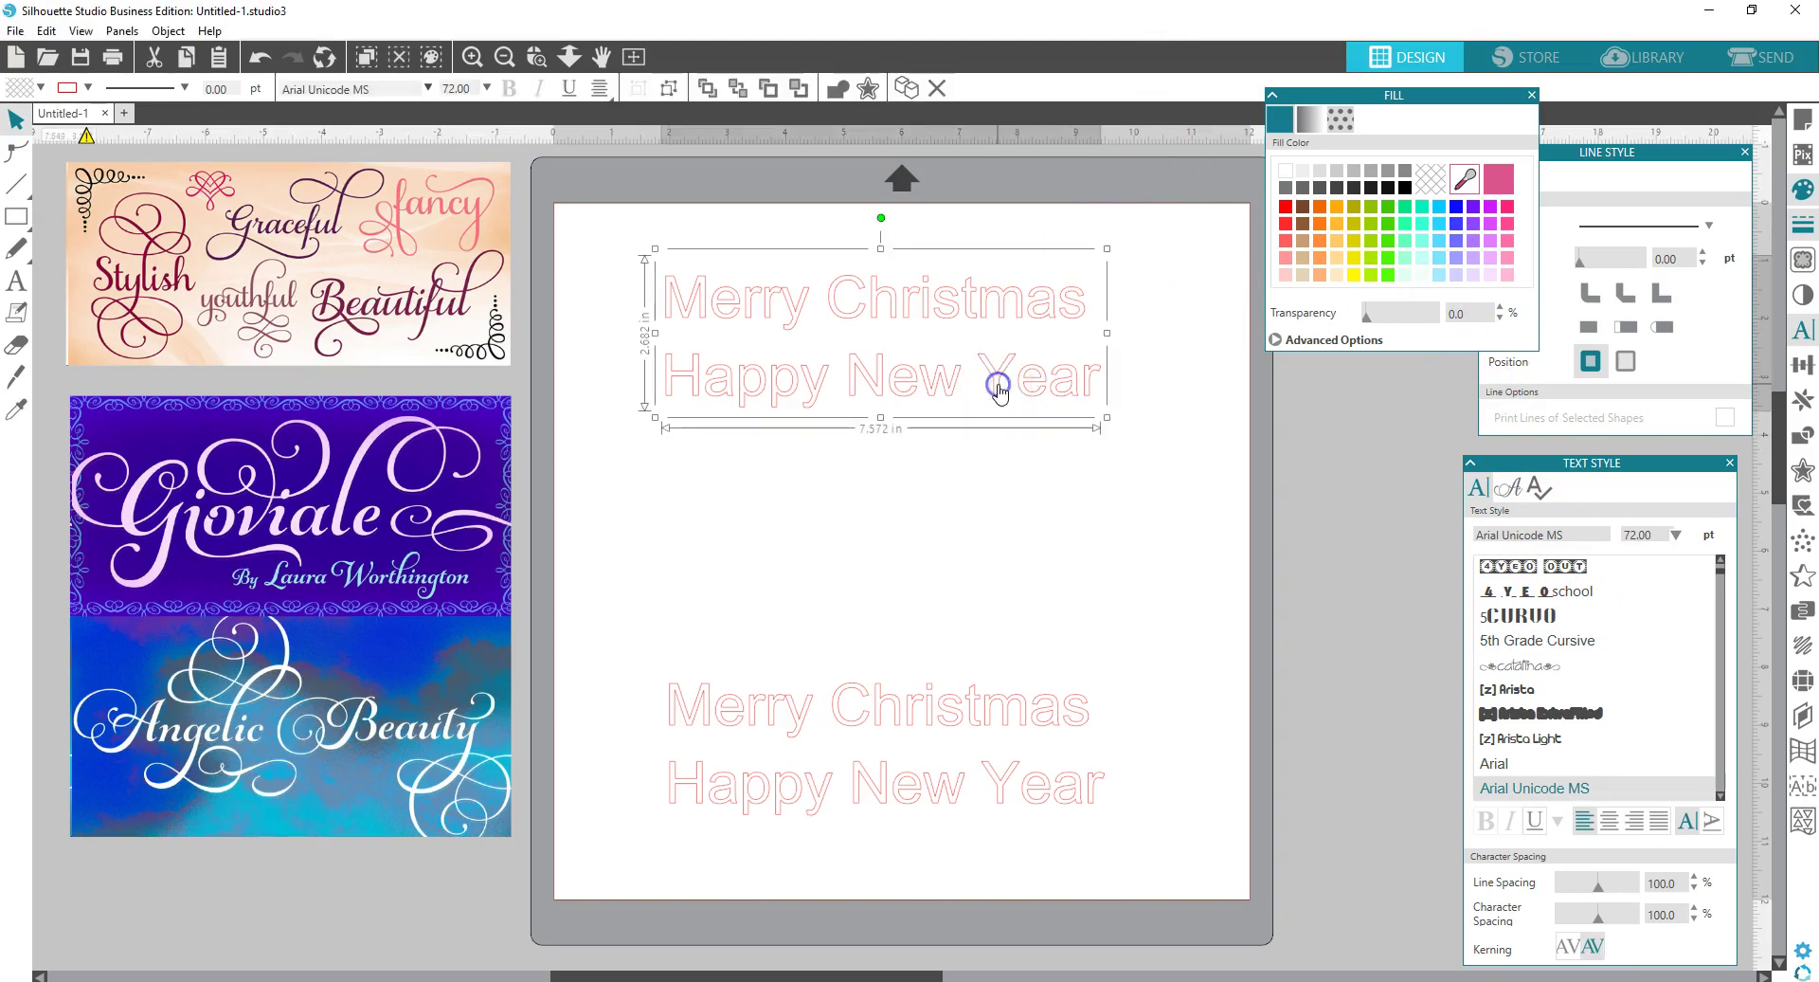
right_click(1000, 389)
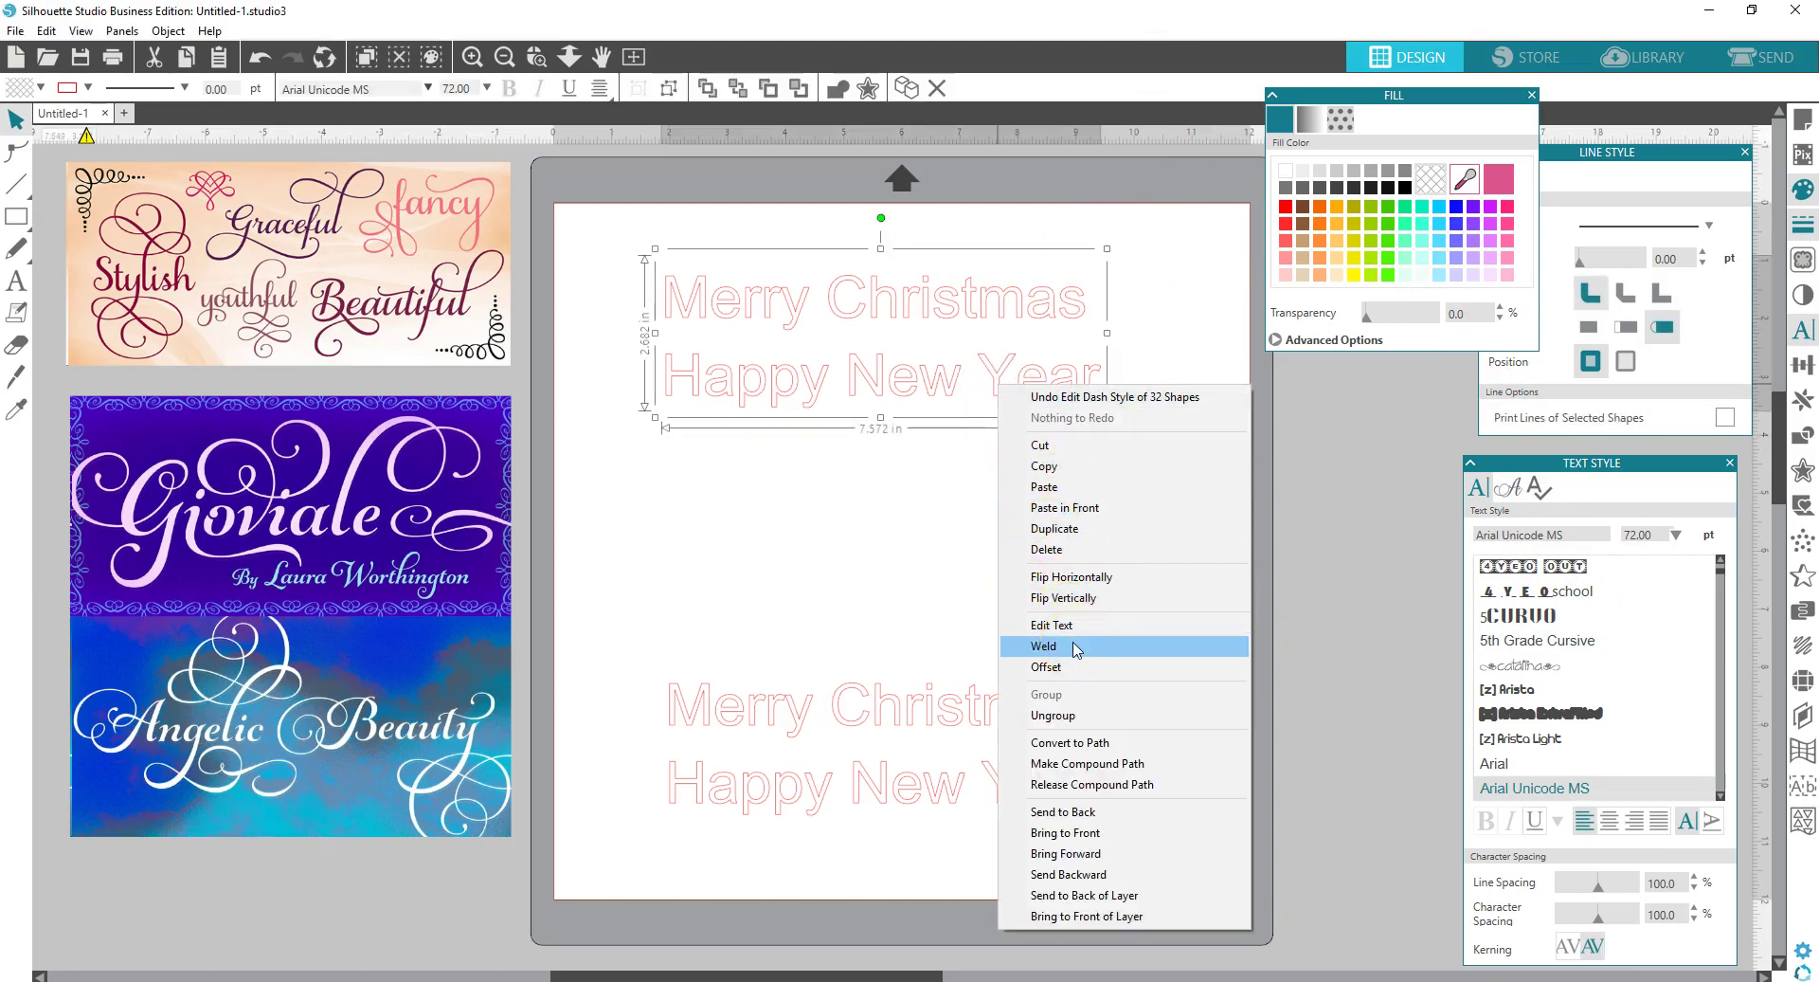
click(1069, 716)
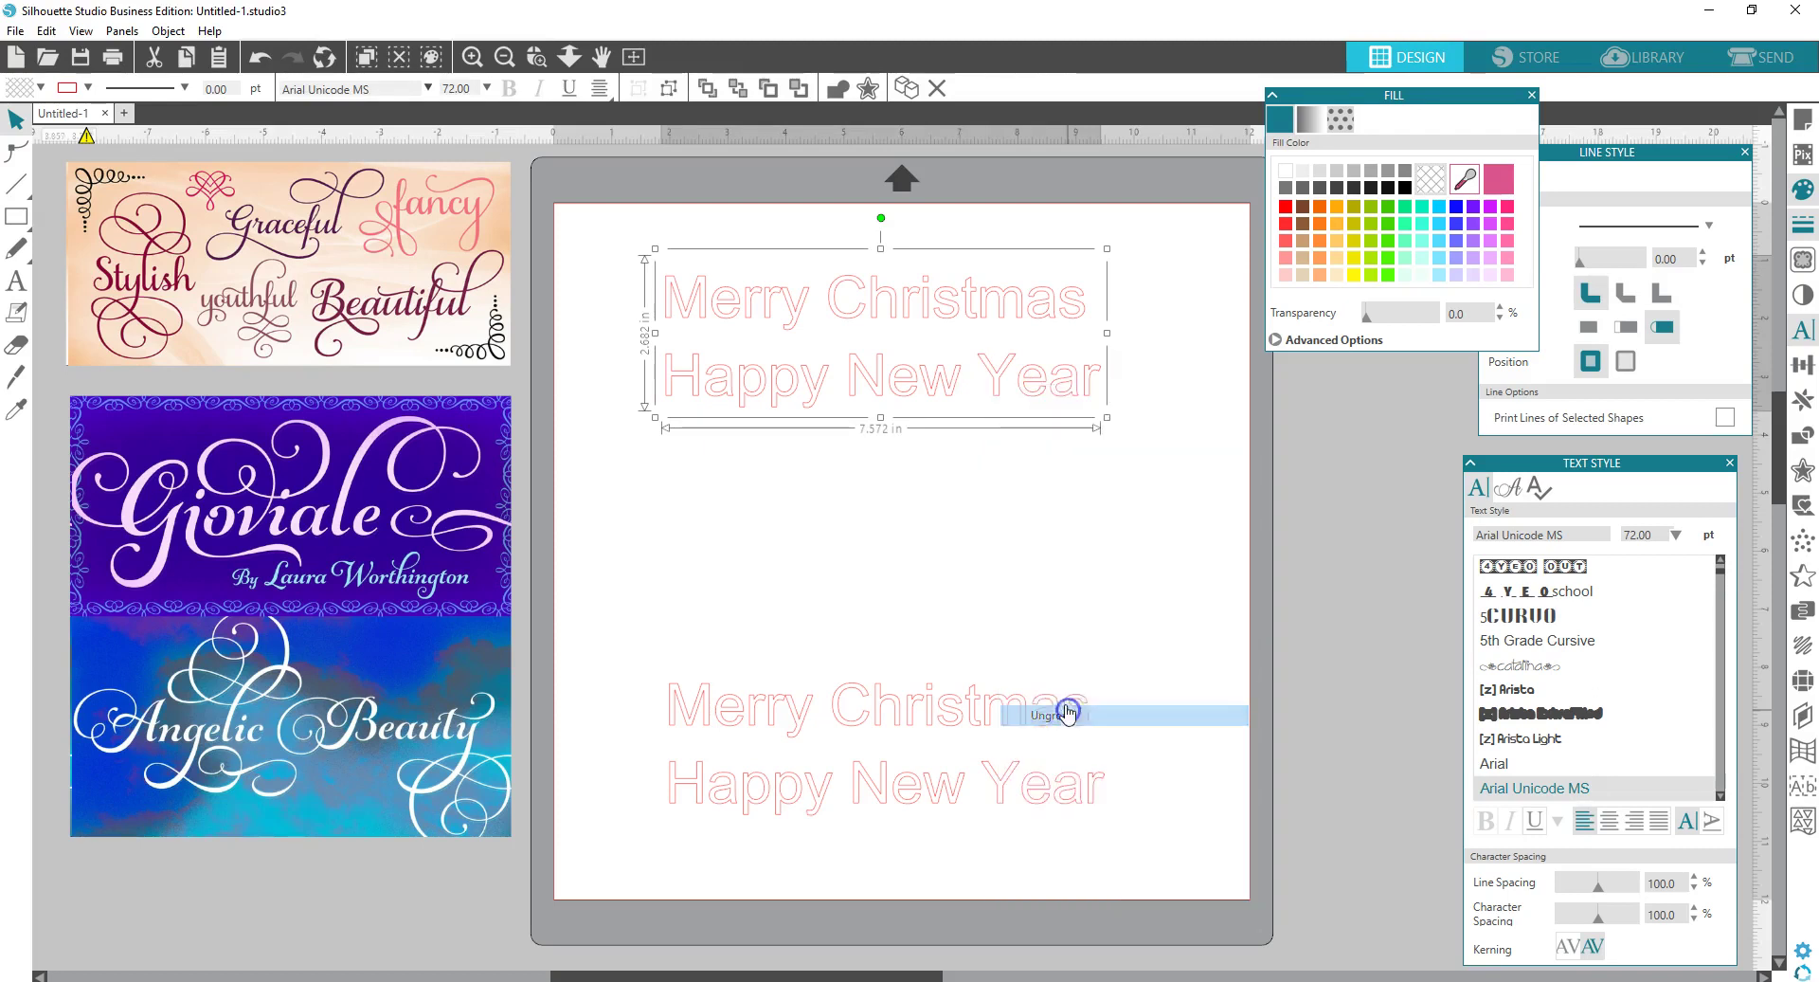
click(1042, 661)
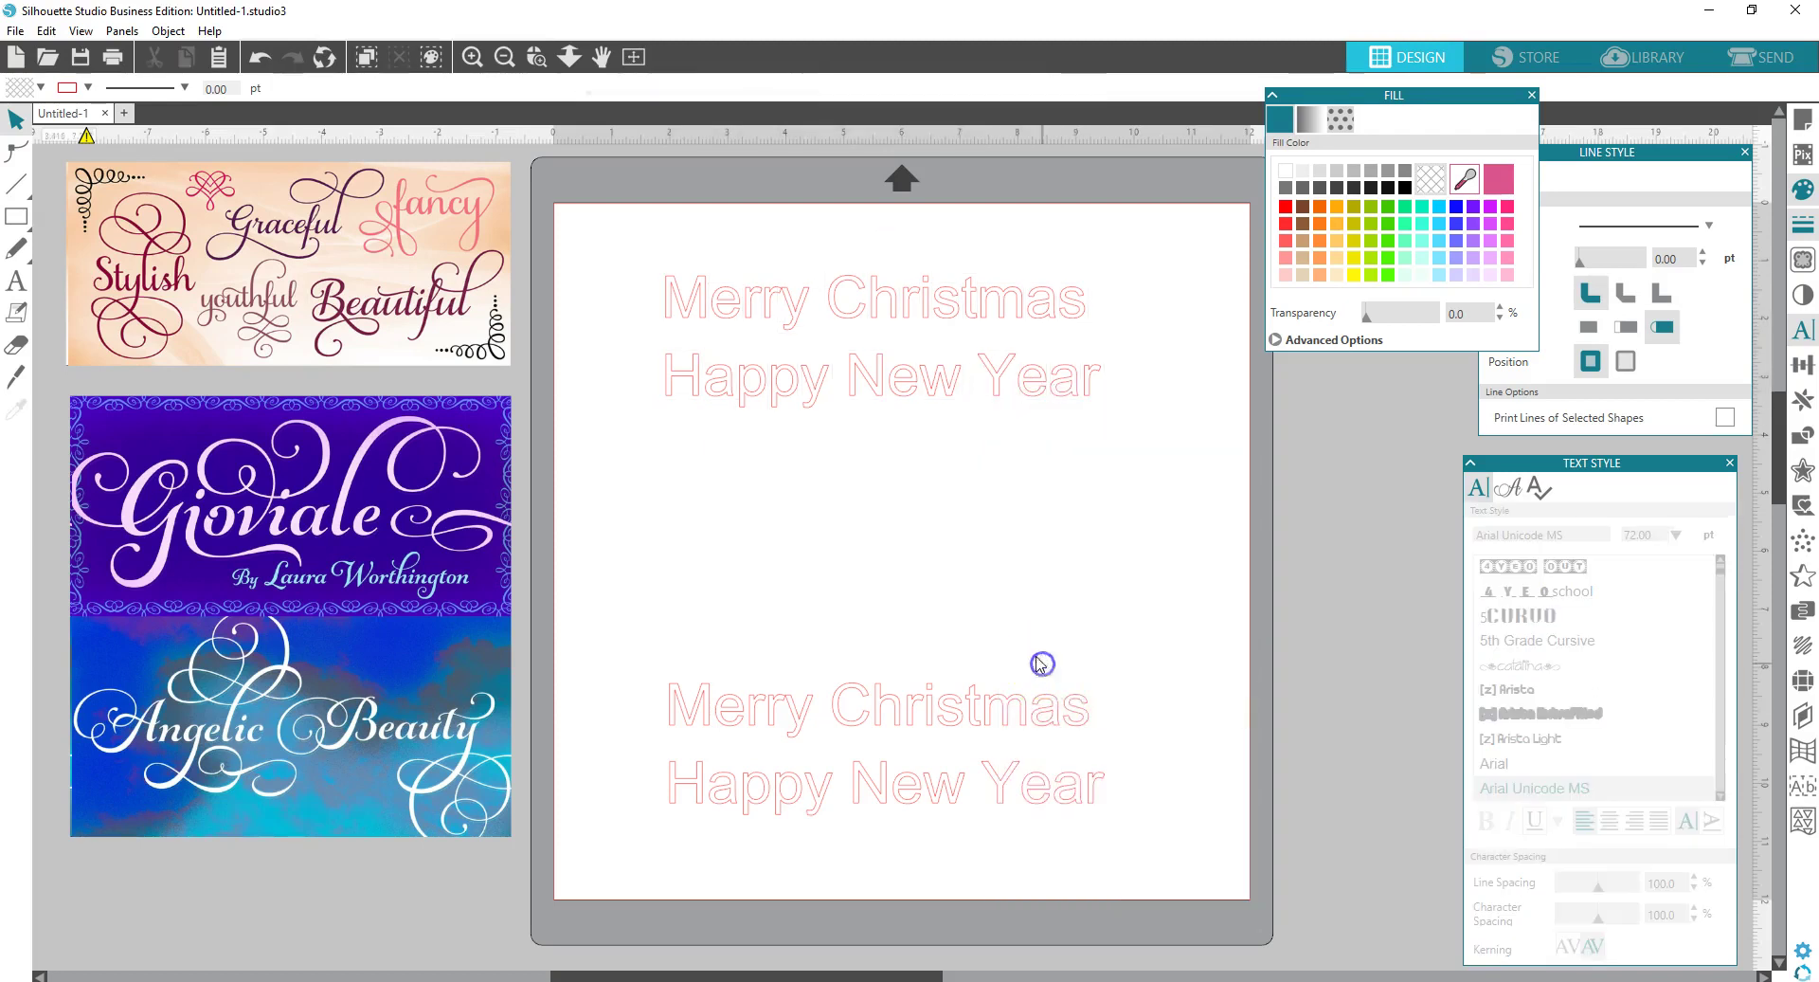
- Group the letters of the upper "Happy New Year" line and enlarge it to about 9.03 in wide
click(645, 339)
drag(675, 376, 1120, 413)
right_click(1068, 405)
click(1133, 687)
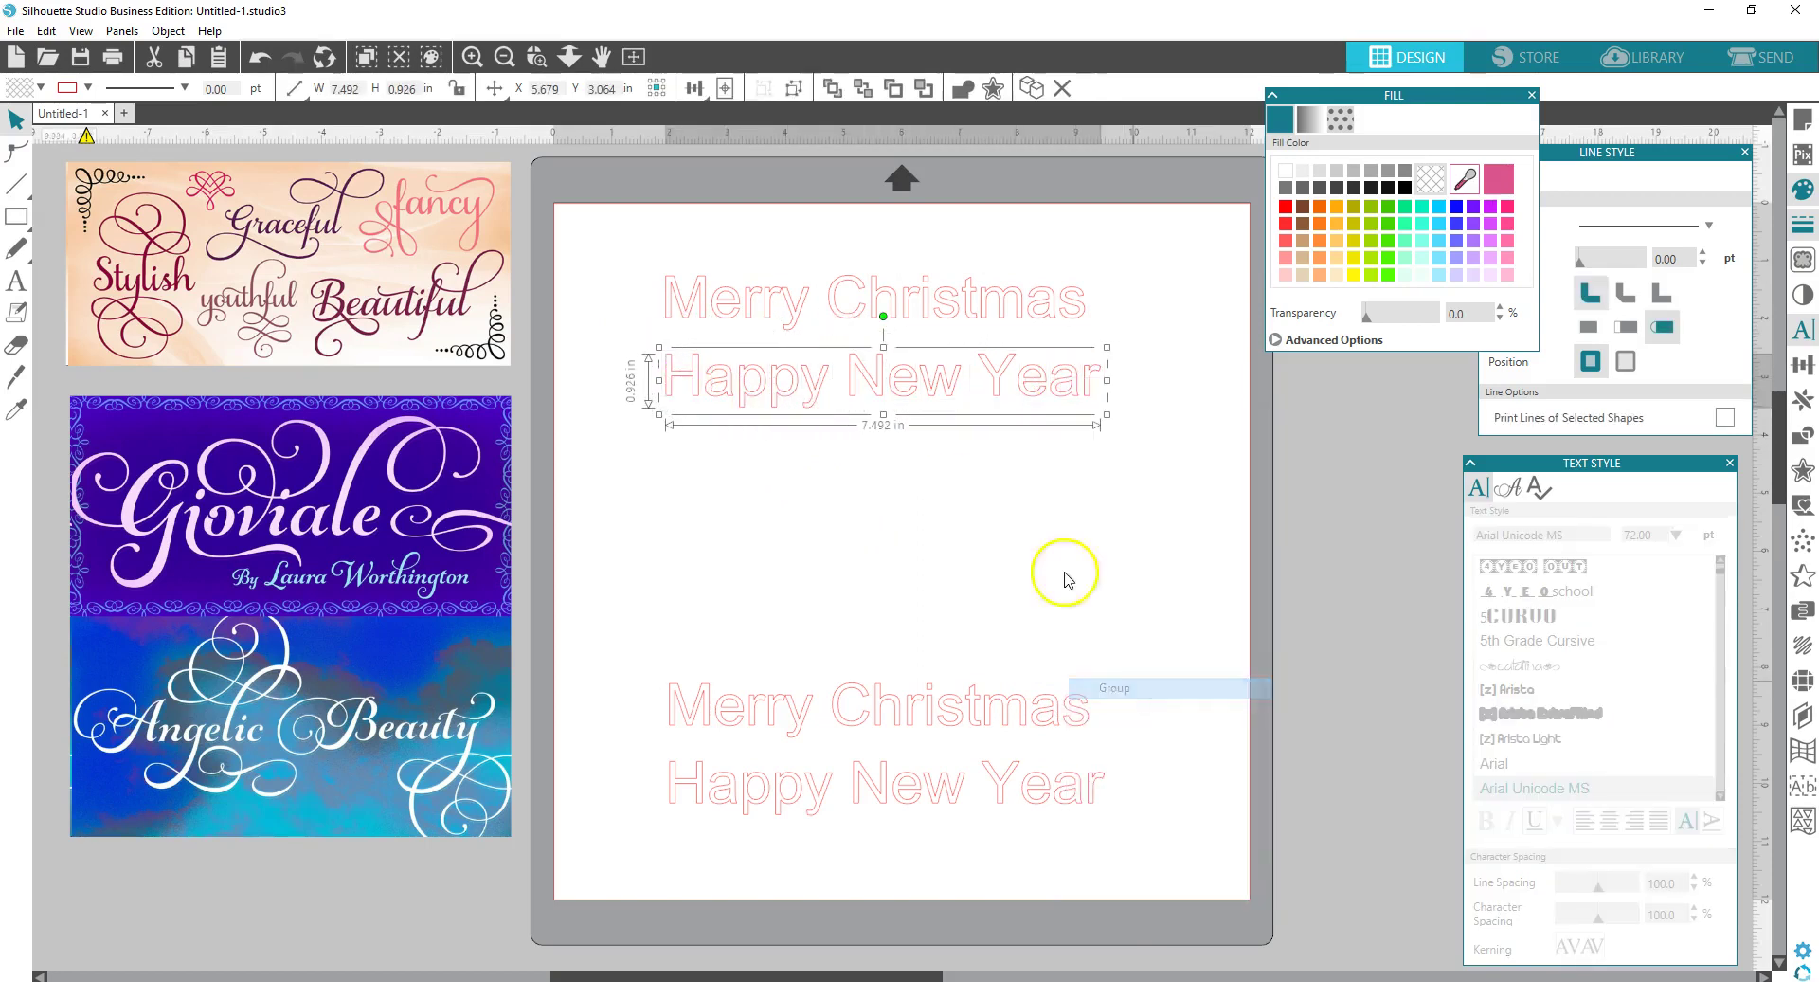
drag(1106, 414, 1190, 483)
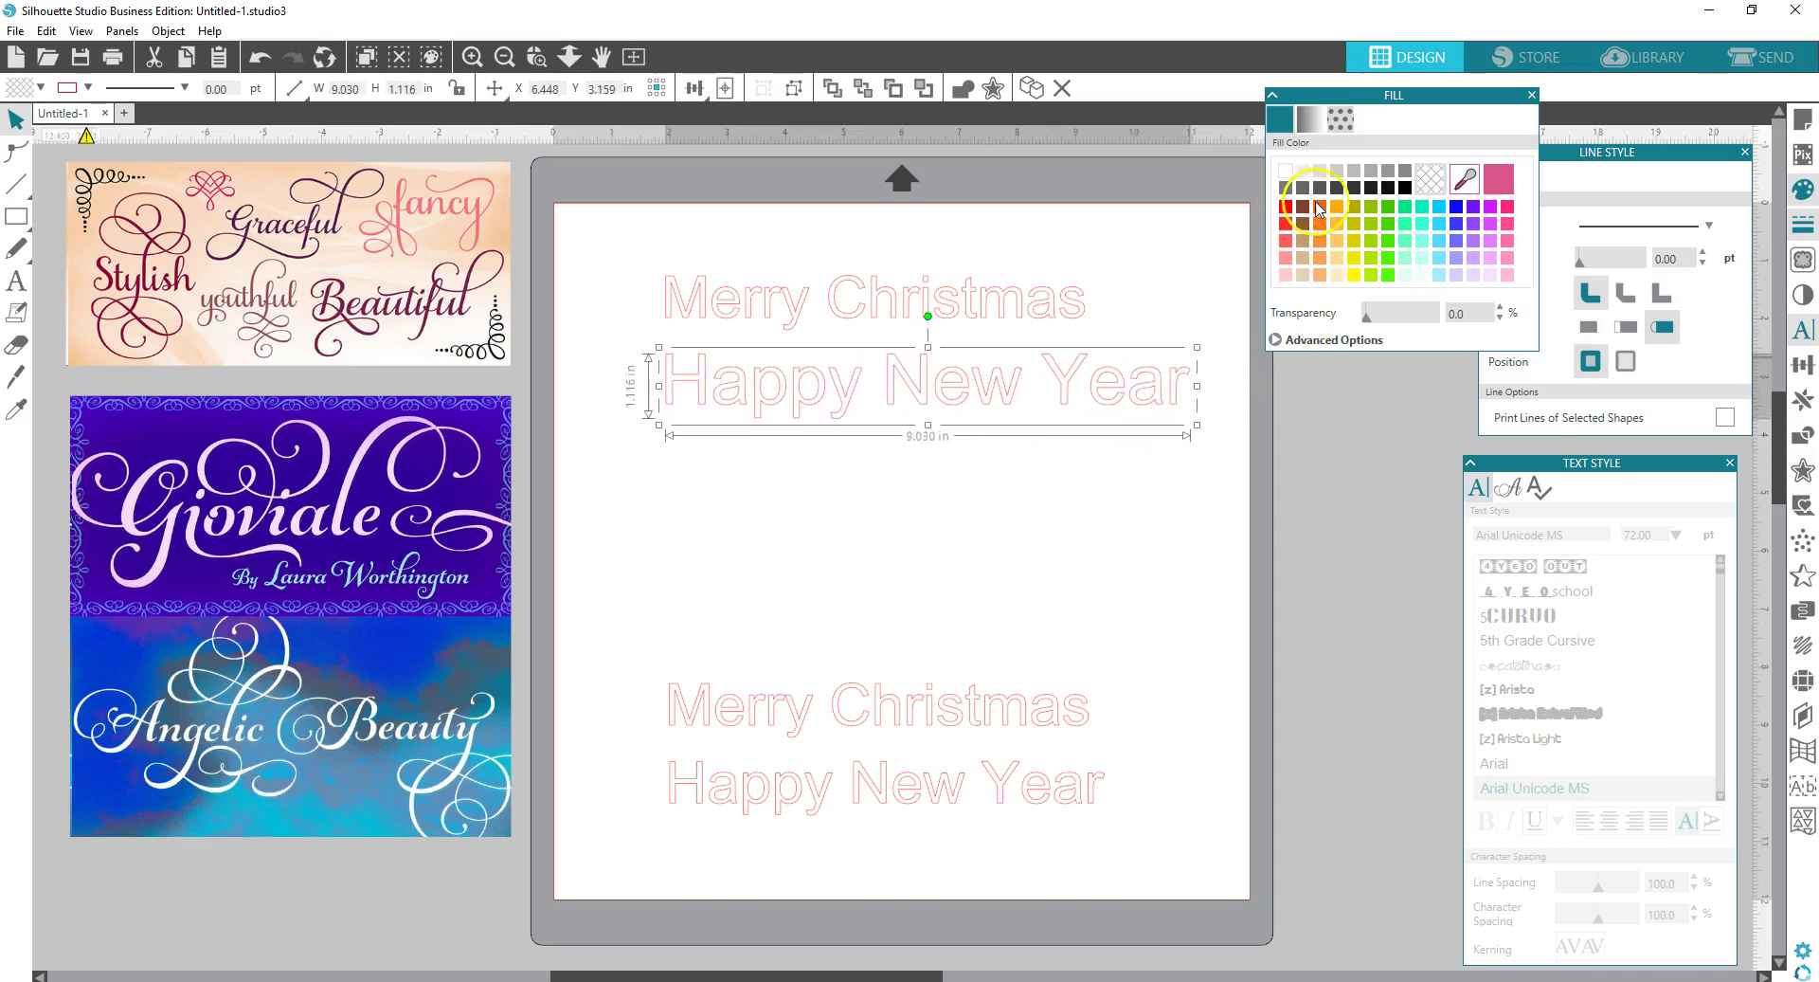
- Give the enlarged "Happy New Year" line a blue fill and blue line color, and move it down to mid-page
click(1456, 206)
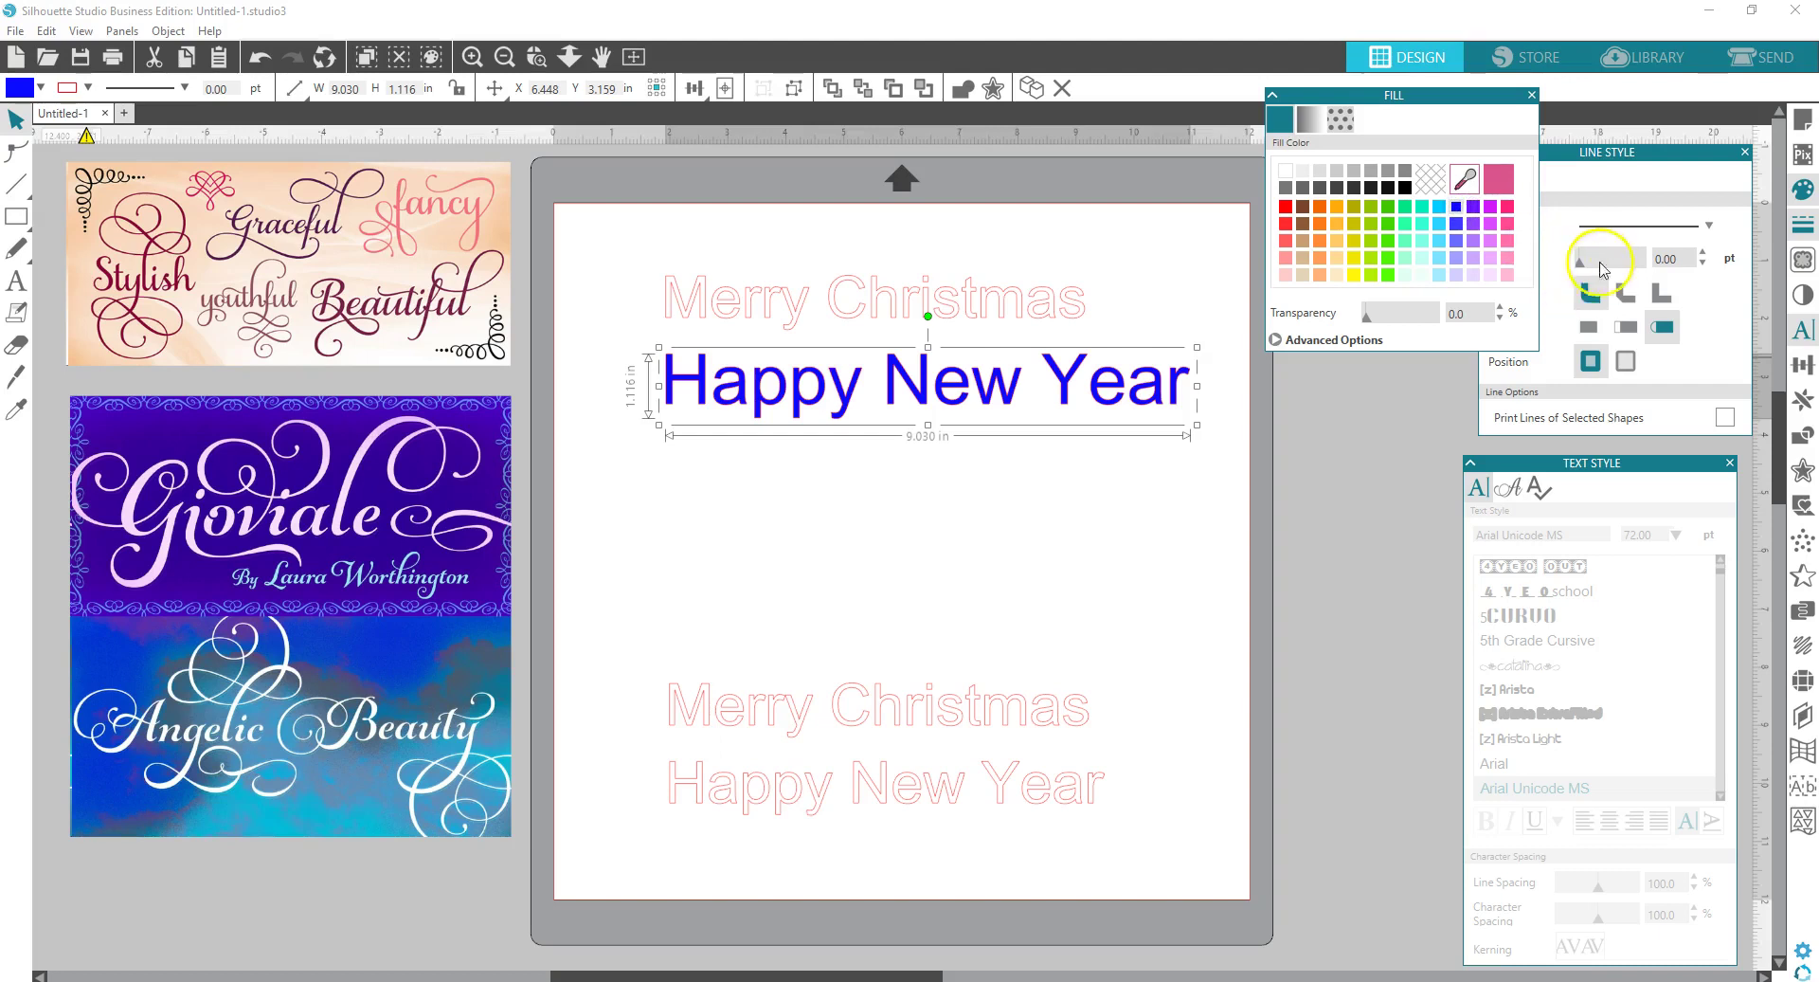
click(1648, 160)
click(1532, 181)
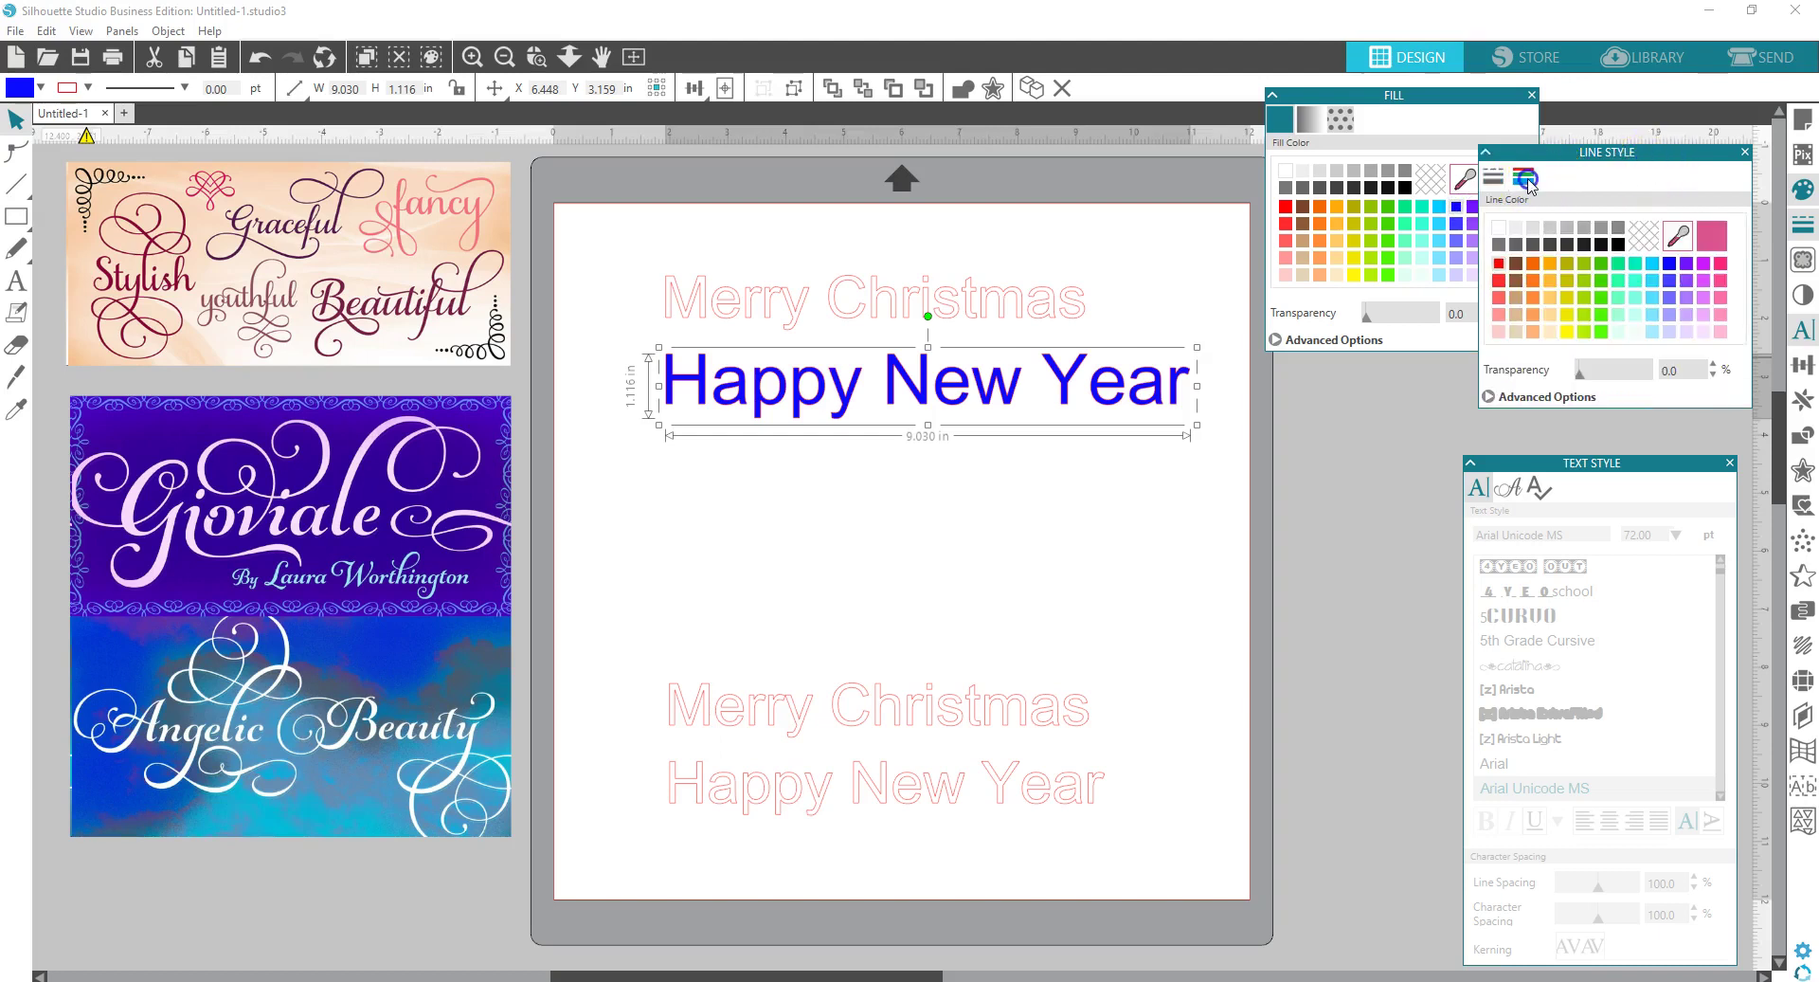
click(1670, 265)
drag(988, 408, 954, 542)
- Select all letters of the upper "Merry Christmas" line, and nudge the blue "Happy New Year" line slightly upward
click(860, 310)
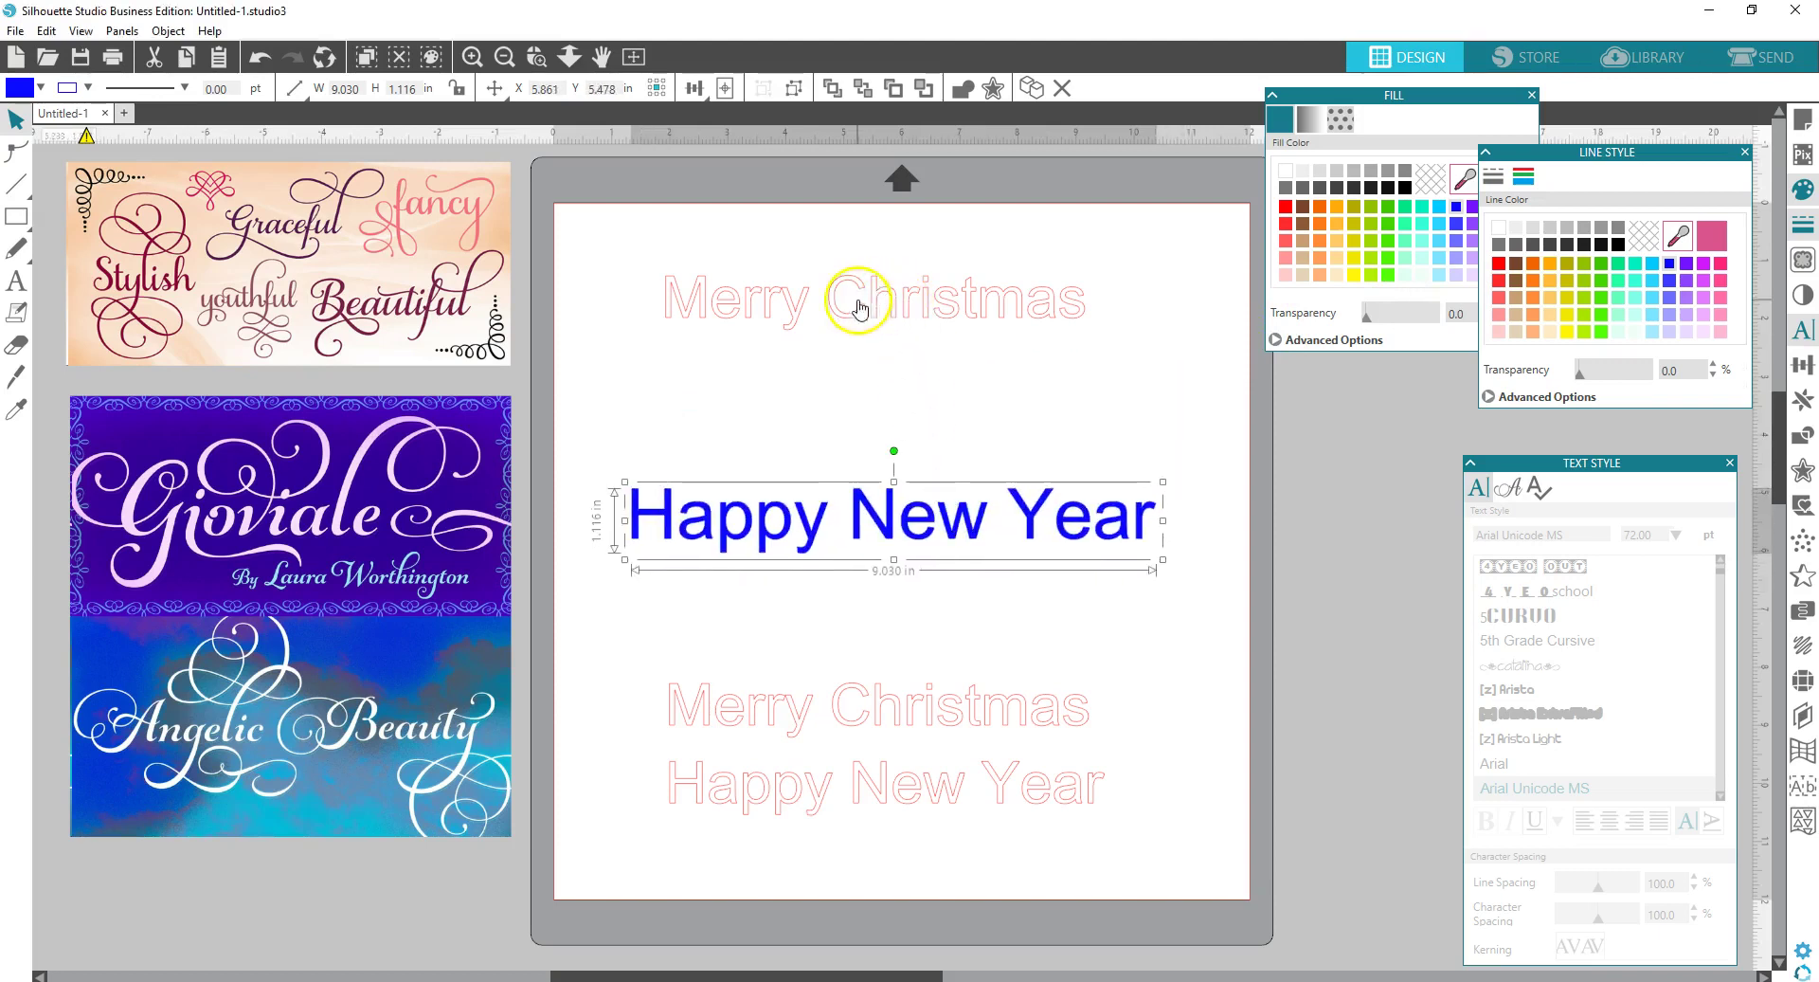
click(919, 308)
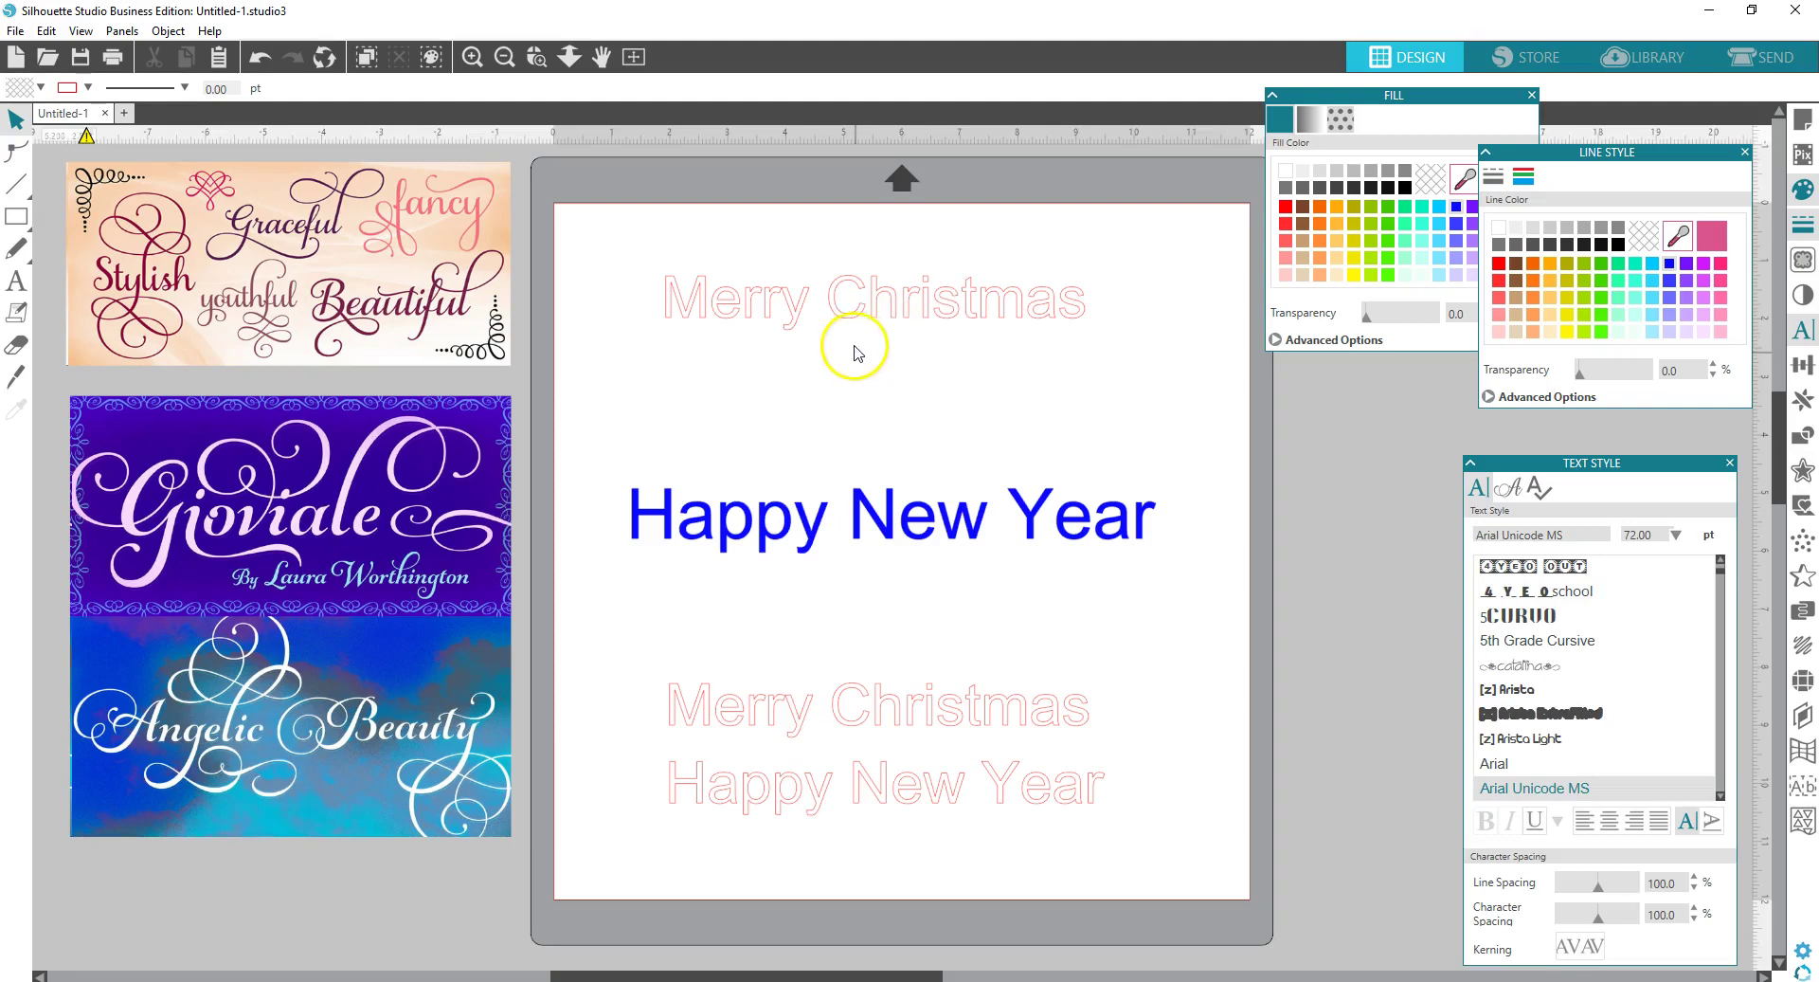
click(839, 308)
click(700, 398)
drag(657, 248, 1172, 346)
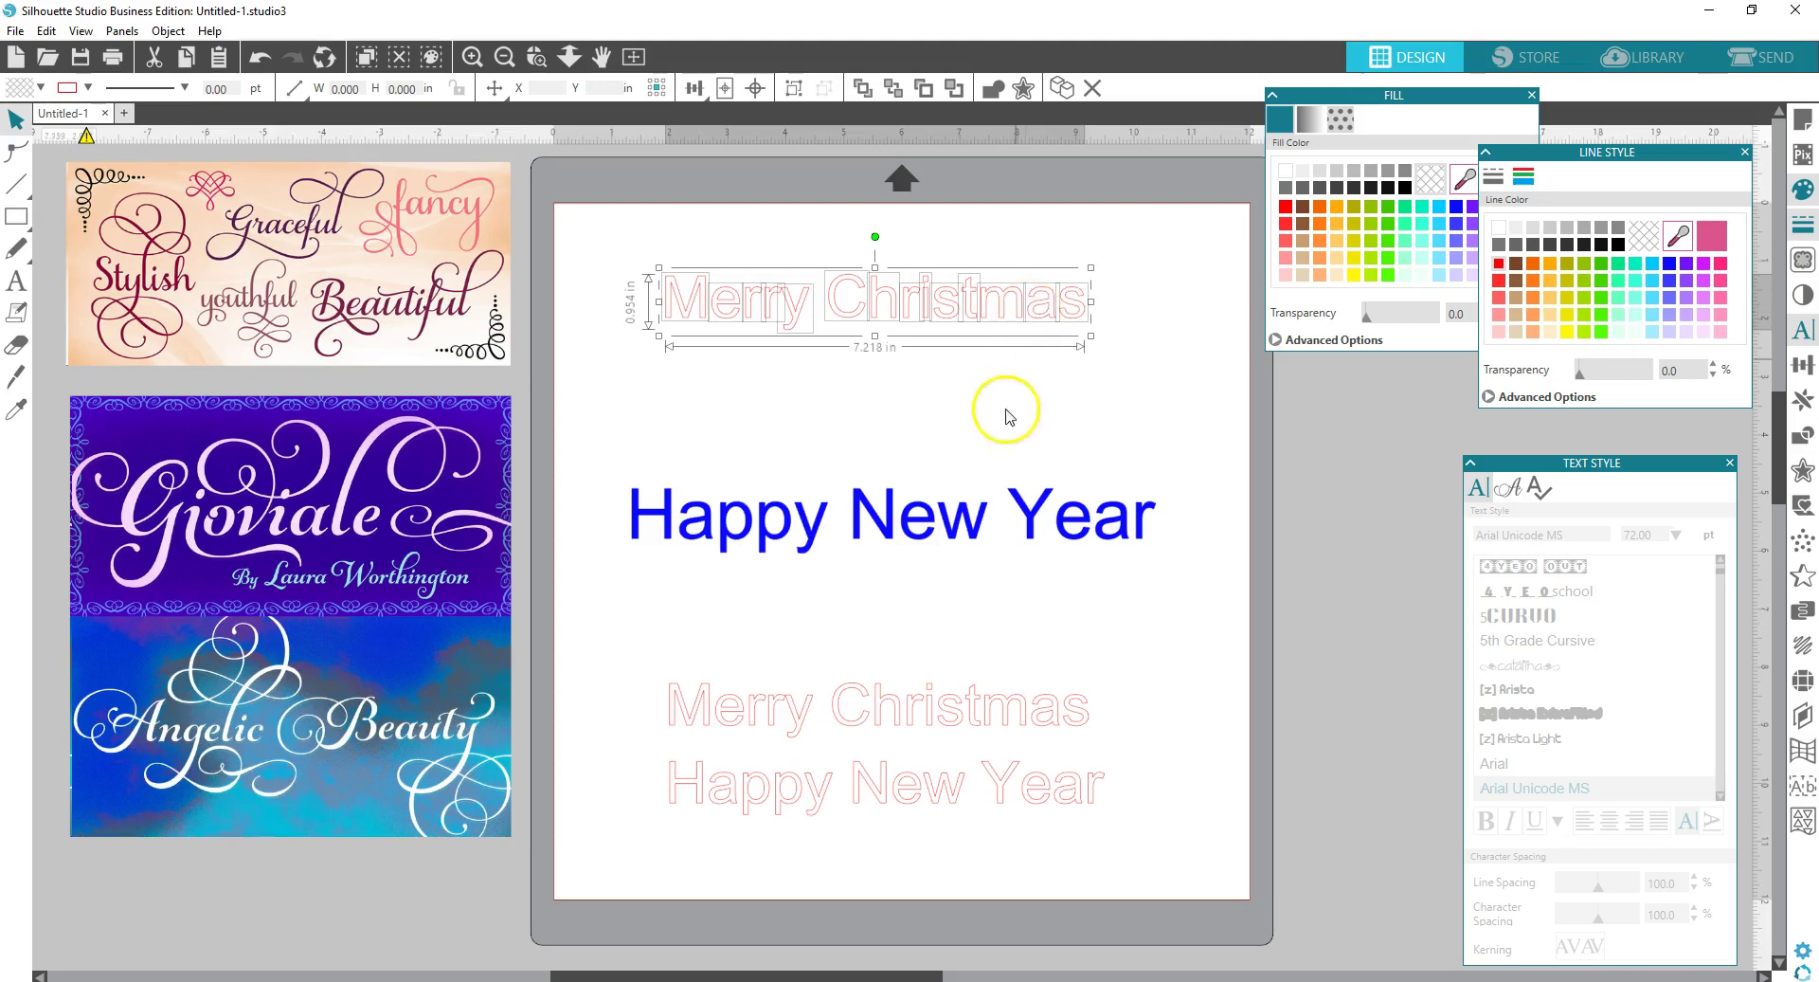
click(972, 528)
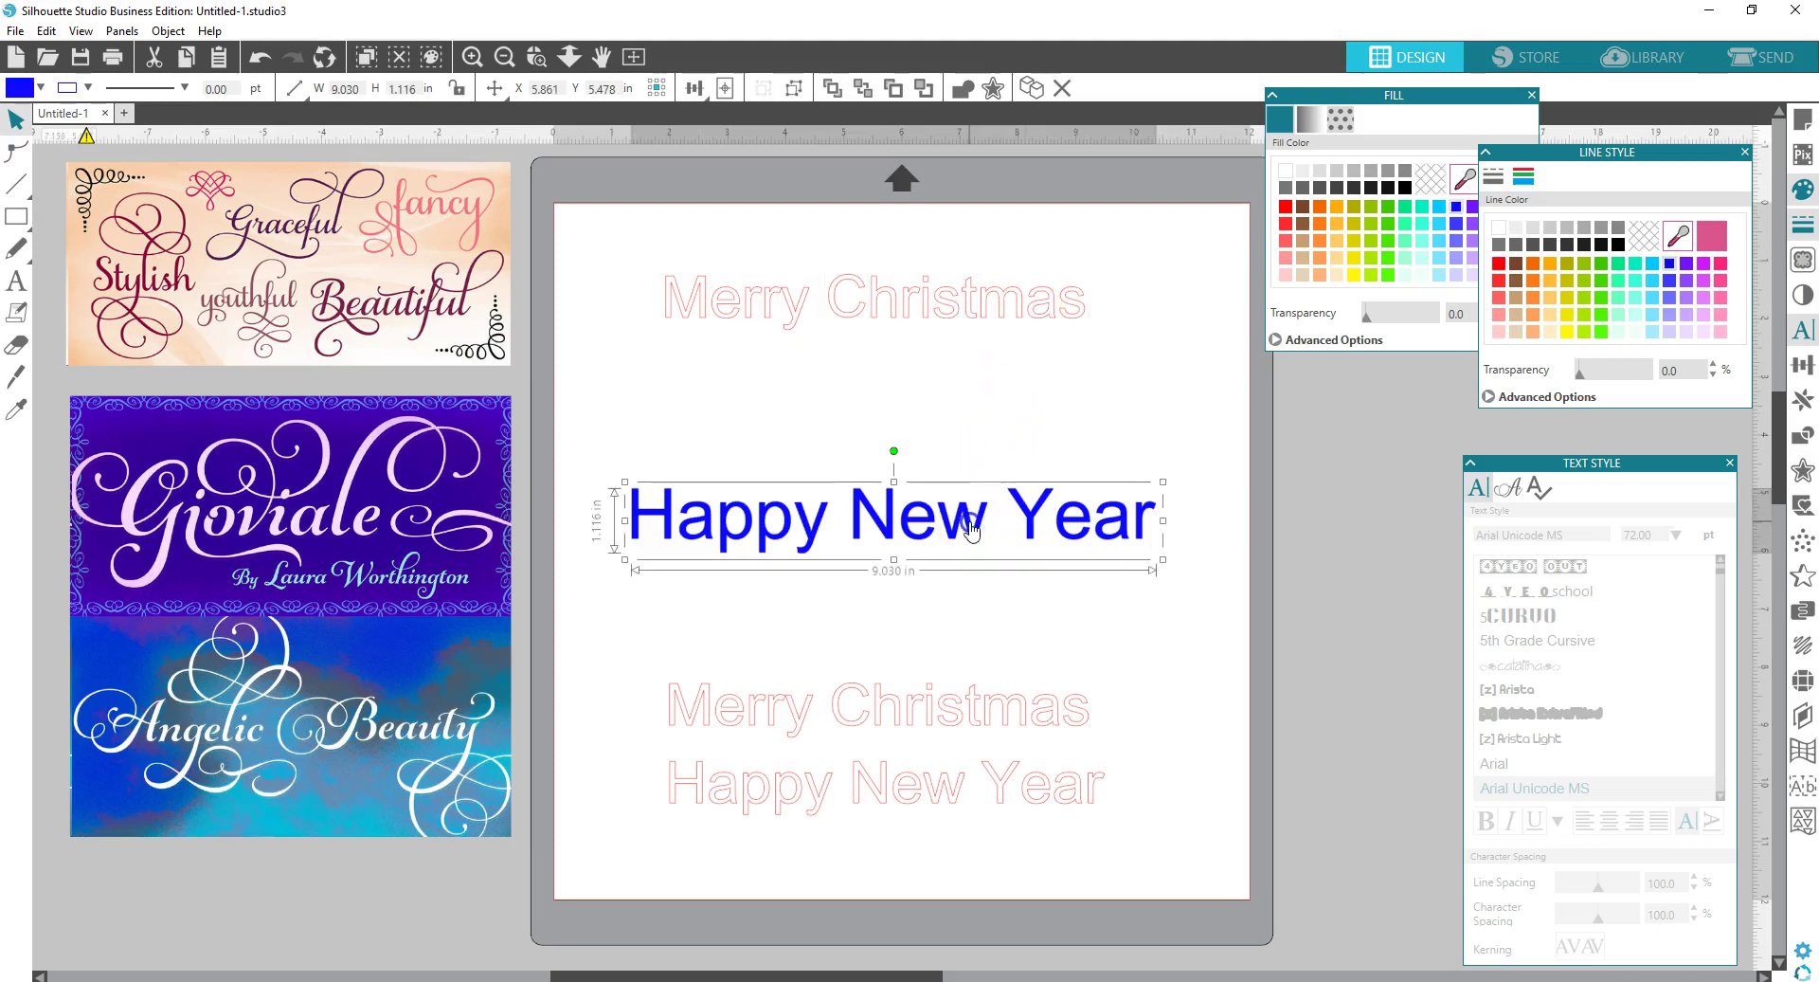
drag(972, 528, 955, 524)
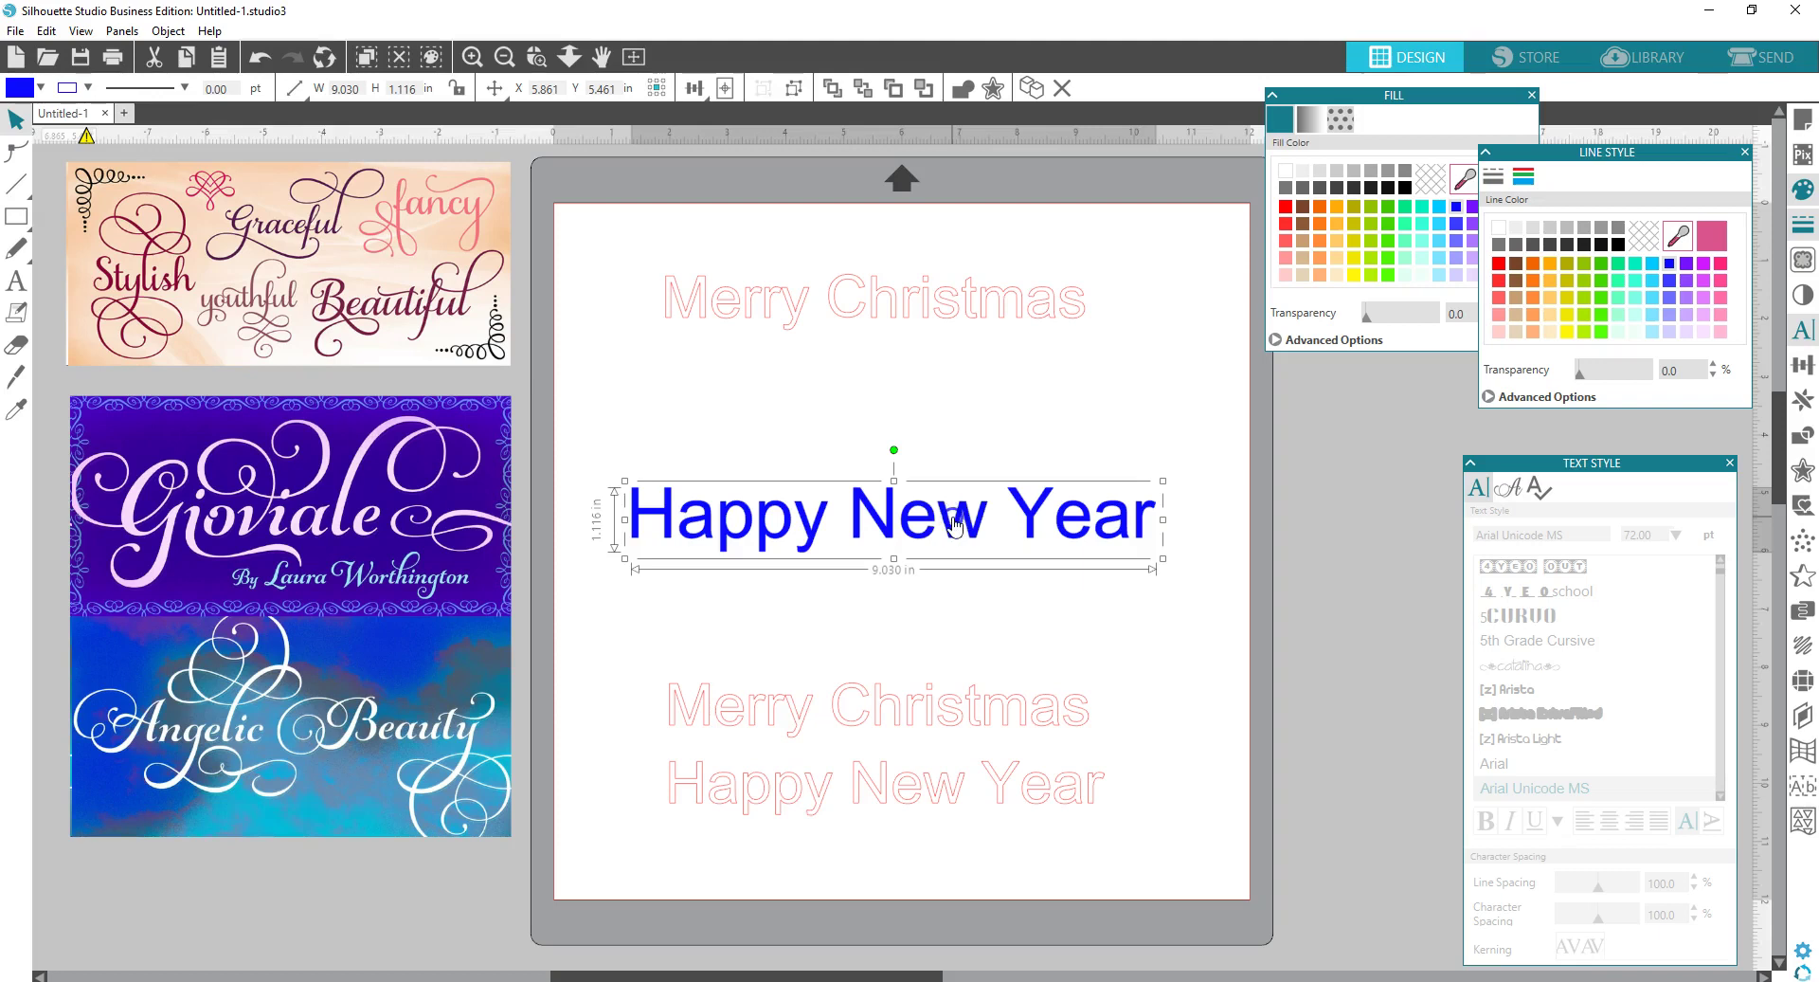
- Undo the moves and the blue fill and line color of the enlarged "Happy New Year" line
click(258, 62)
click(259, 62)
click(258, 63)
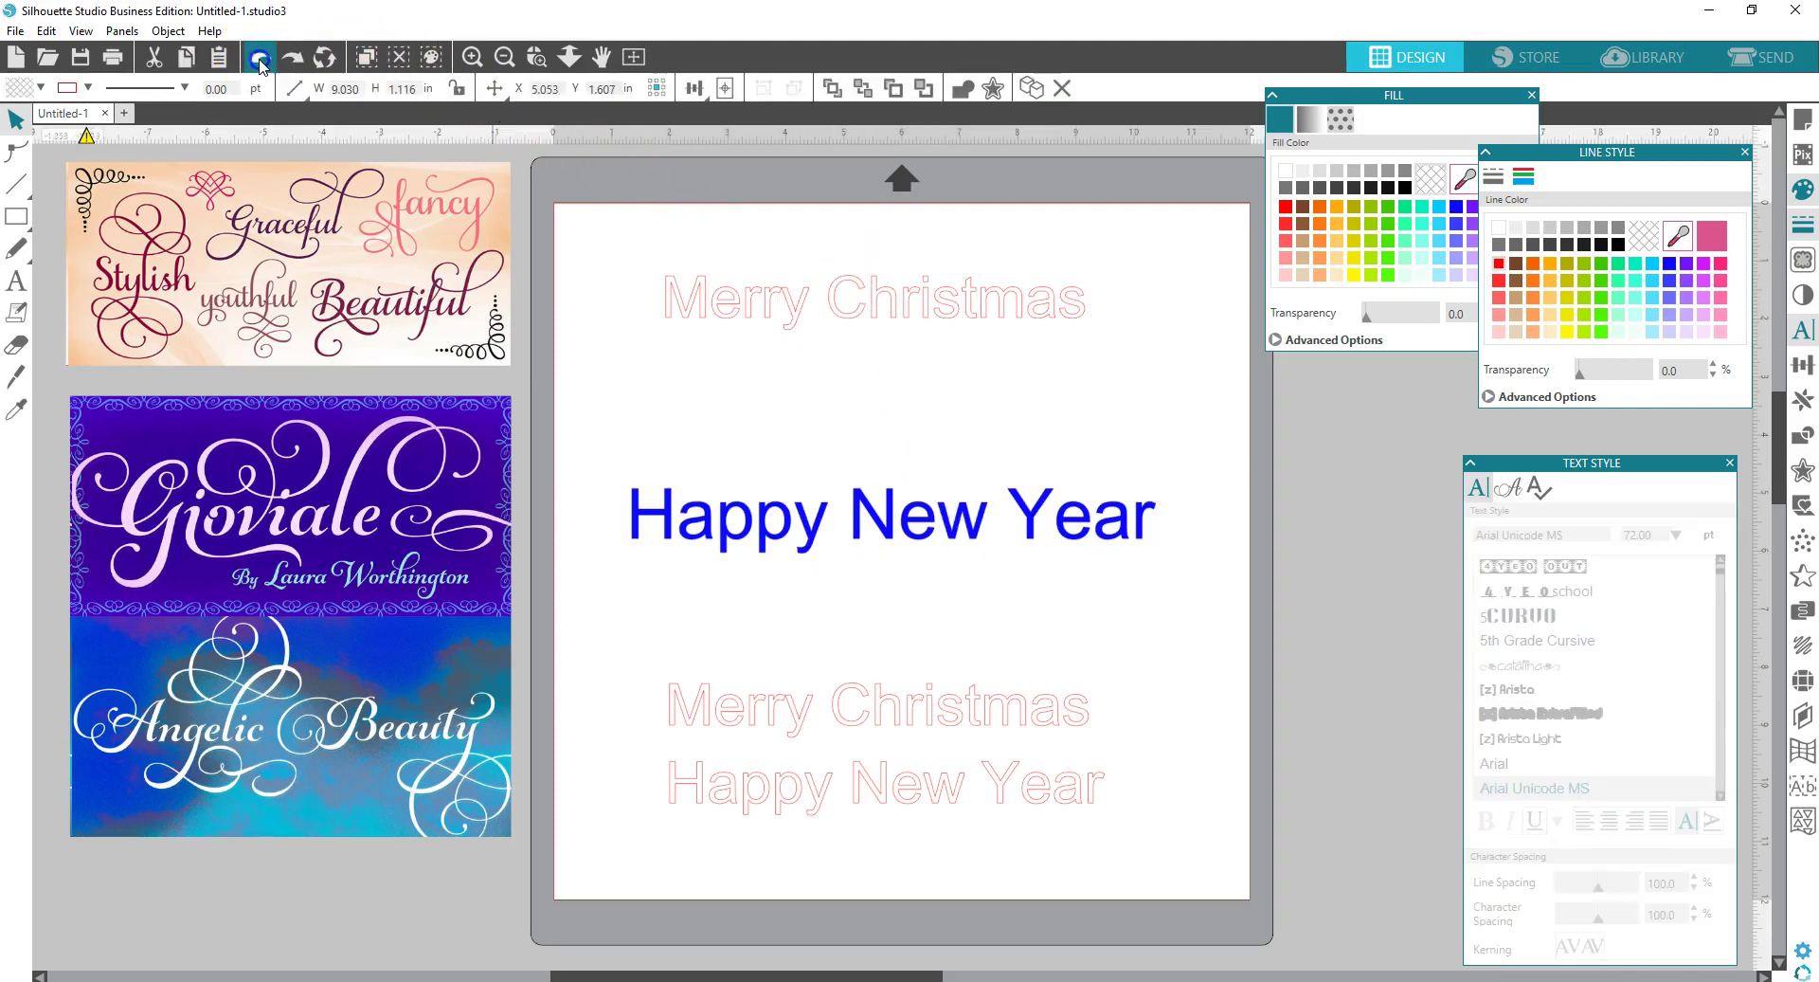
click(258, 62)
click(259, 63)
click(258, 62)
click(258, 62)
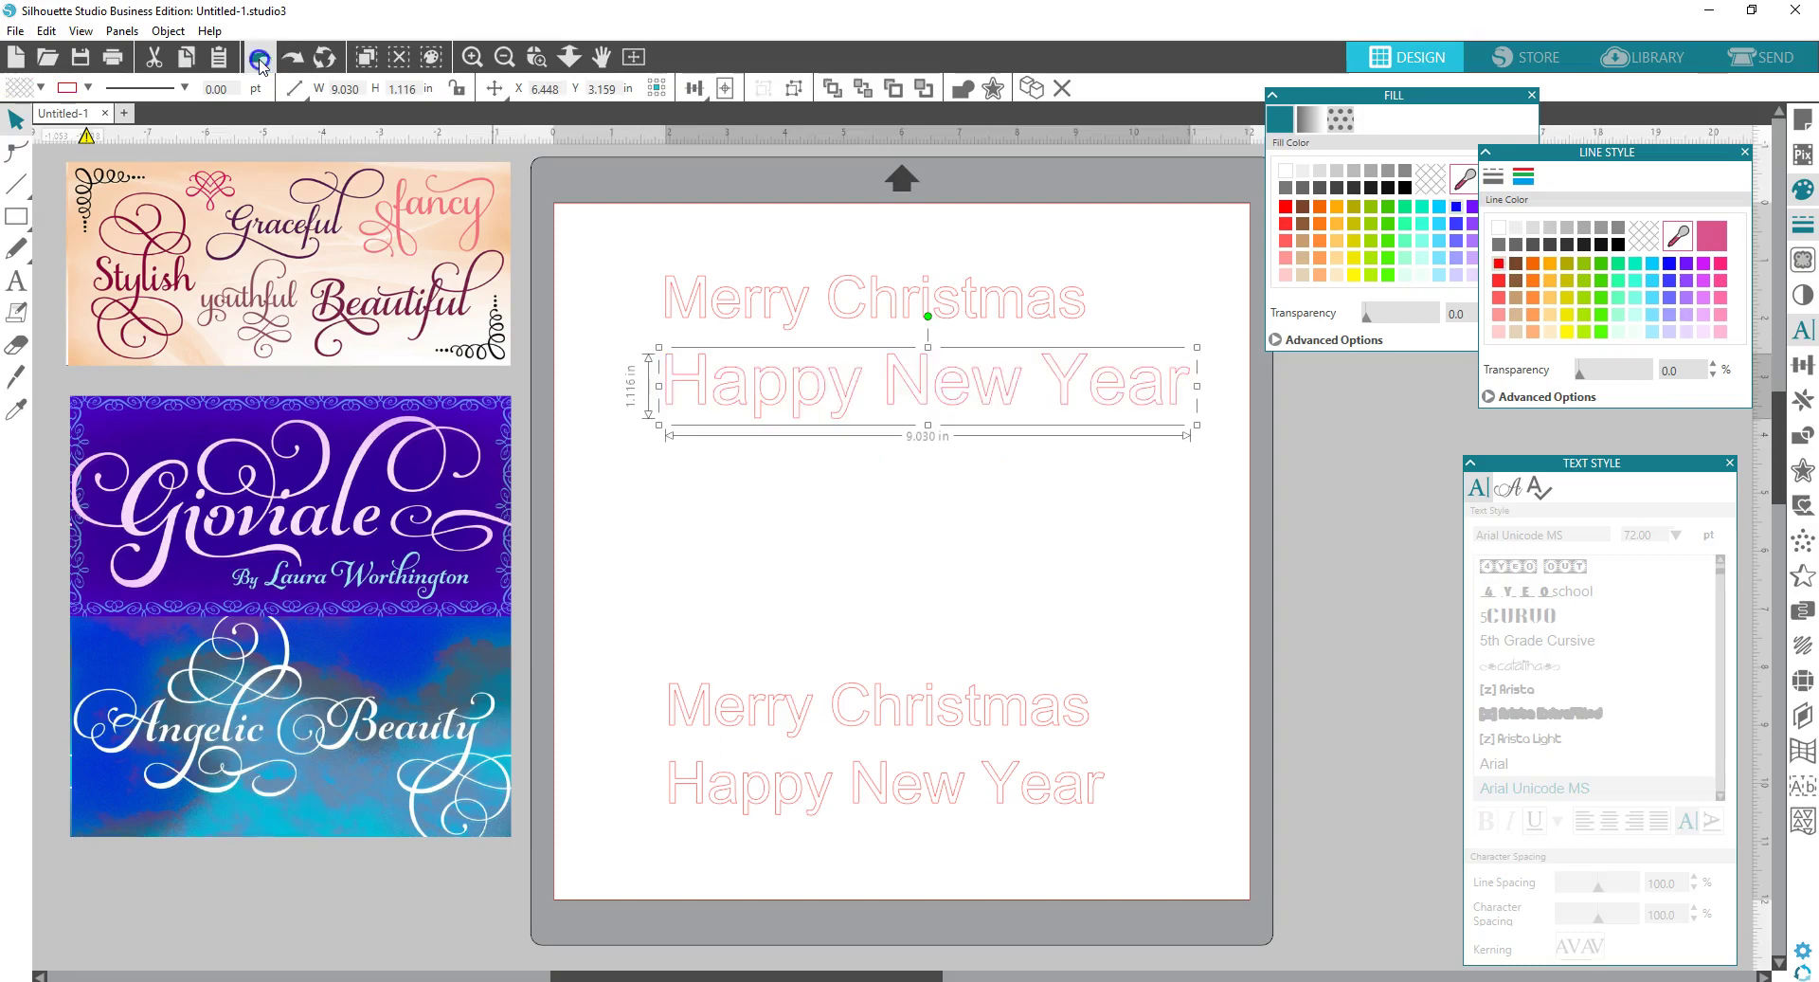
- Undo the enlarging, grouping and ungrouping of the upper letters to restore one editable two-line text block
click(259, 63)
click(258, 63)
click(259, 63)
click(259, 62)
click(260, 62)
click(260, 61)
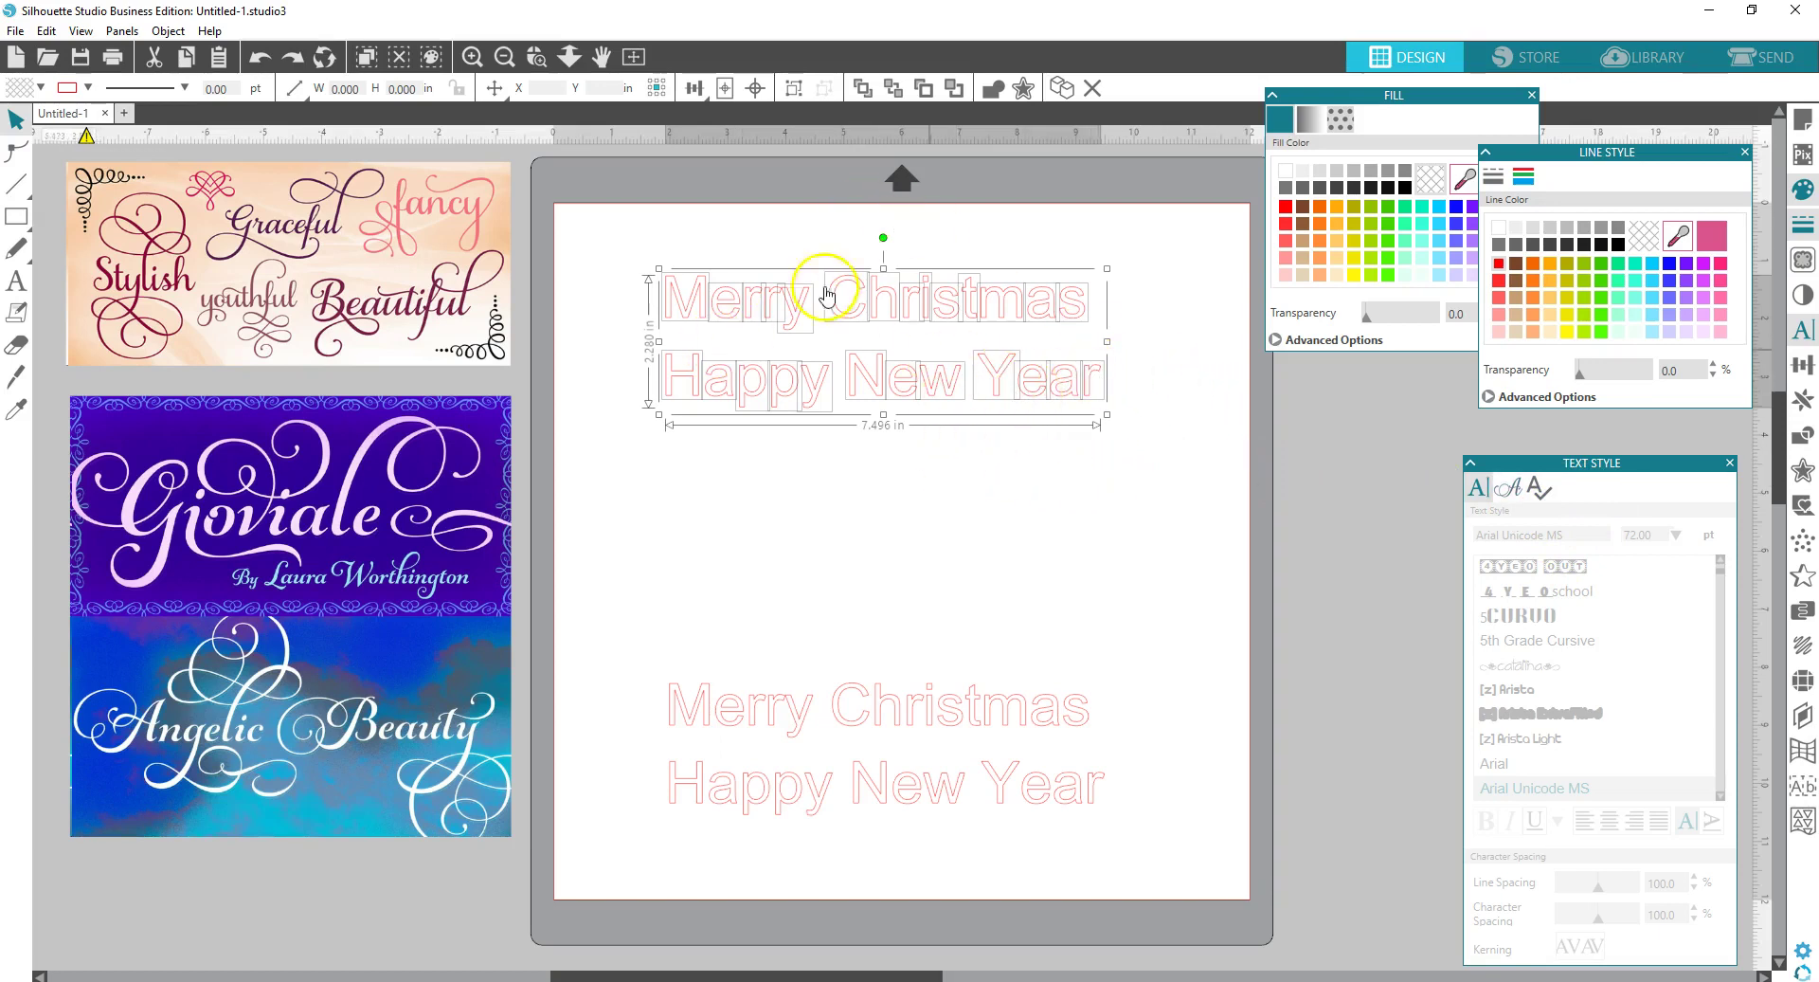
click(257, 60)
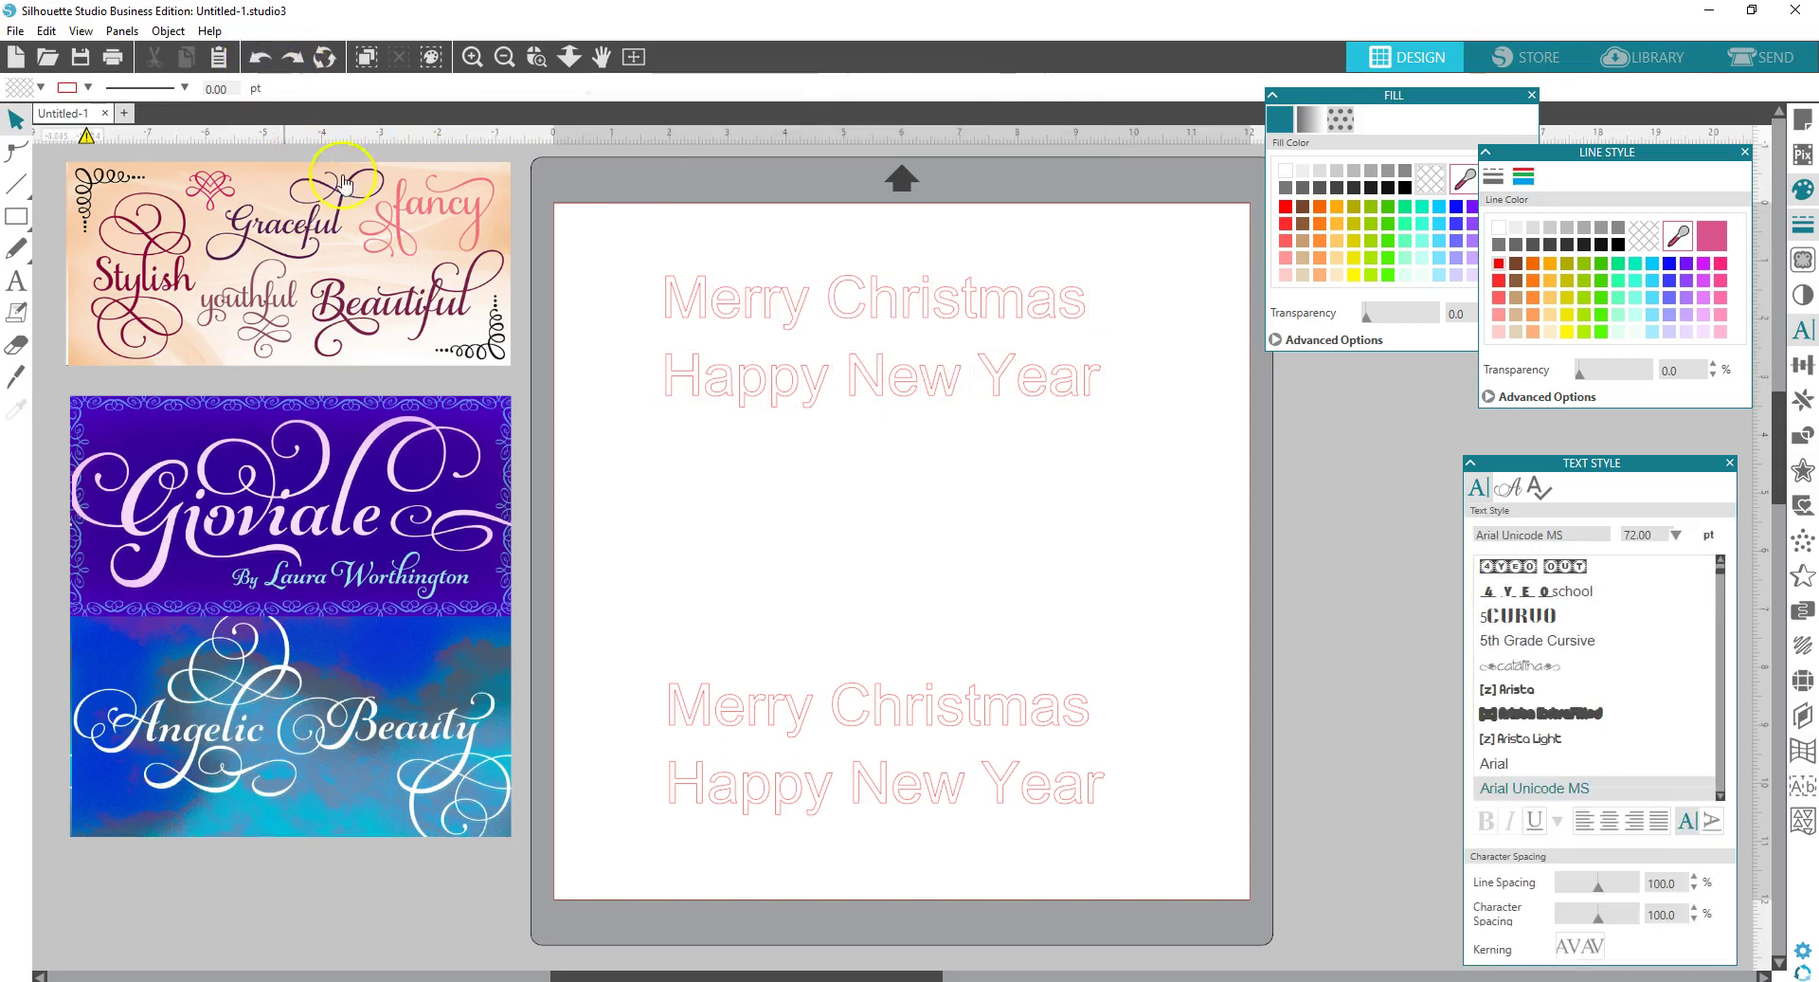
- Shift the upper text block slightly down and to the right, and select all of its text for editing
mouse_move(804, 386)
mouse_down()
mouse_move(844, 447)
mouse_move(825, 398)
mouse_up()
double_click(885, 394)
click(973, 389)
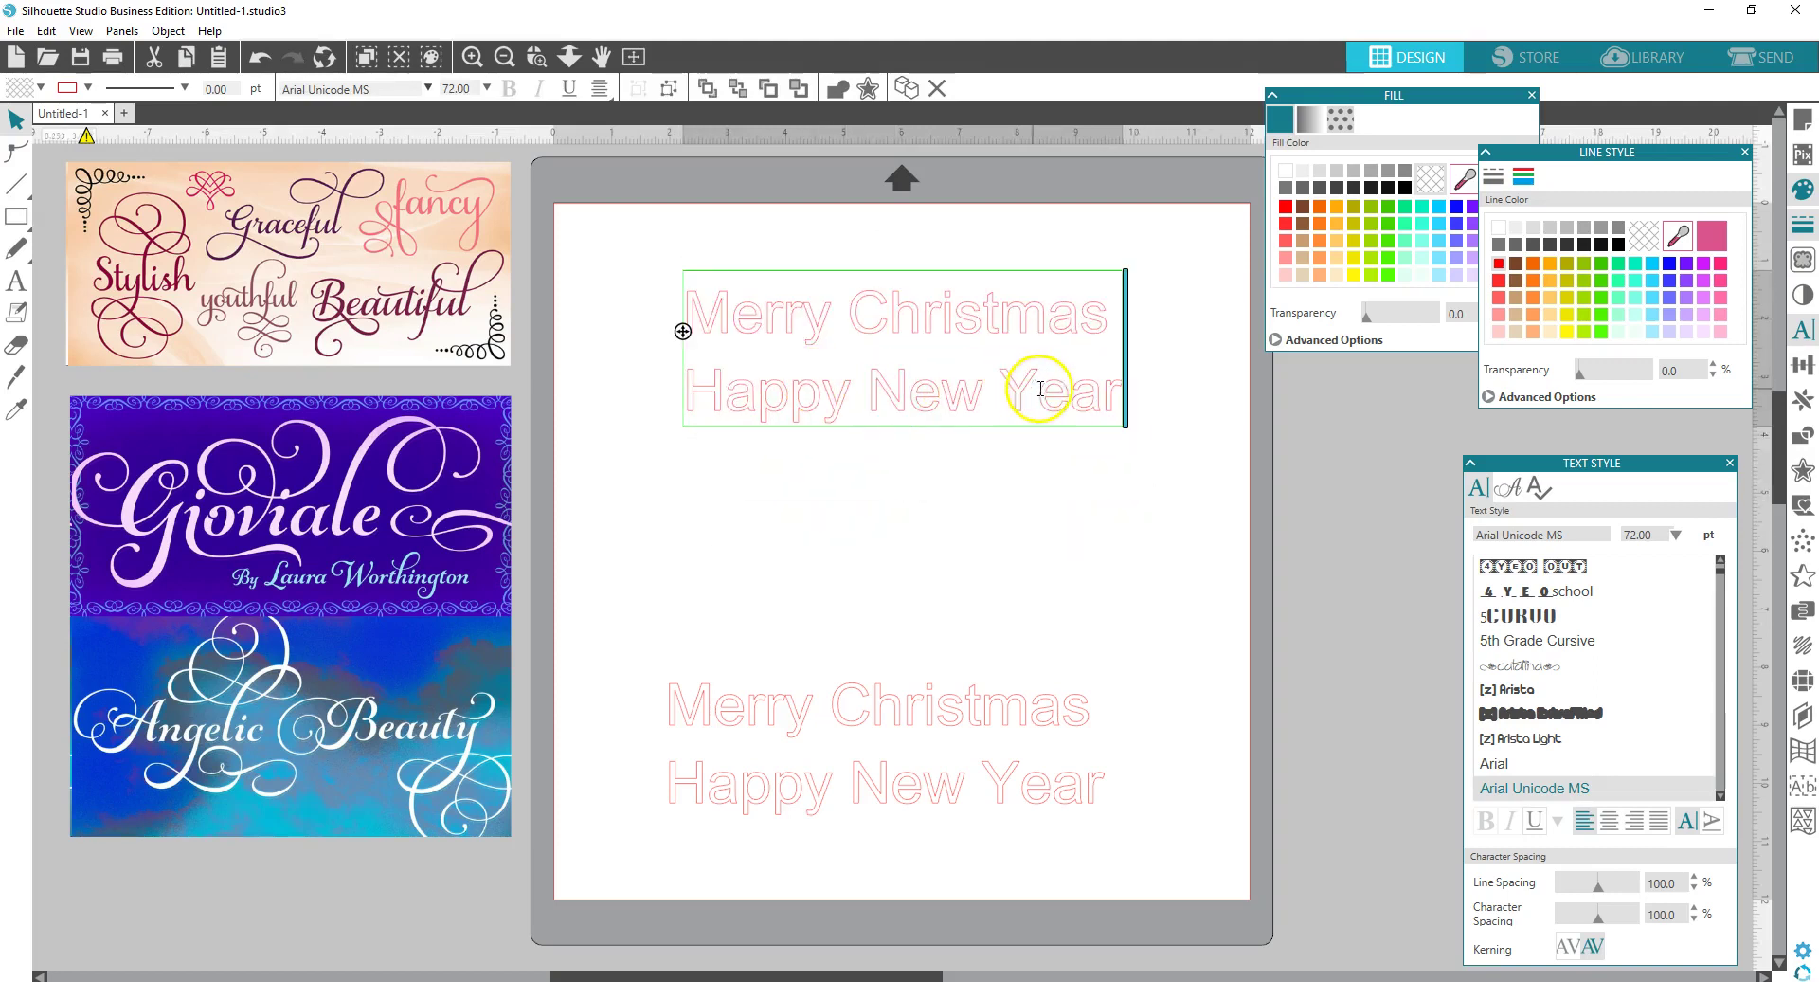
drag(1123, 398, 658, 315)
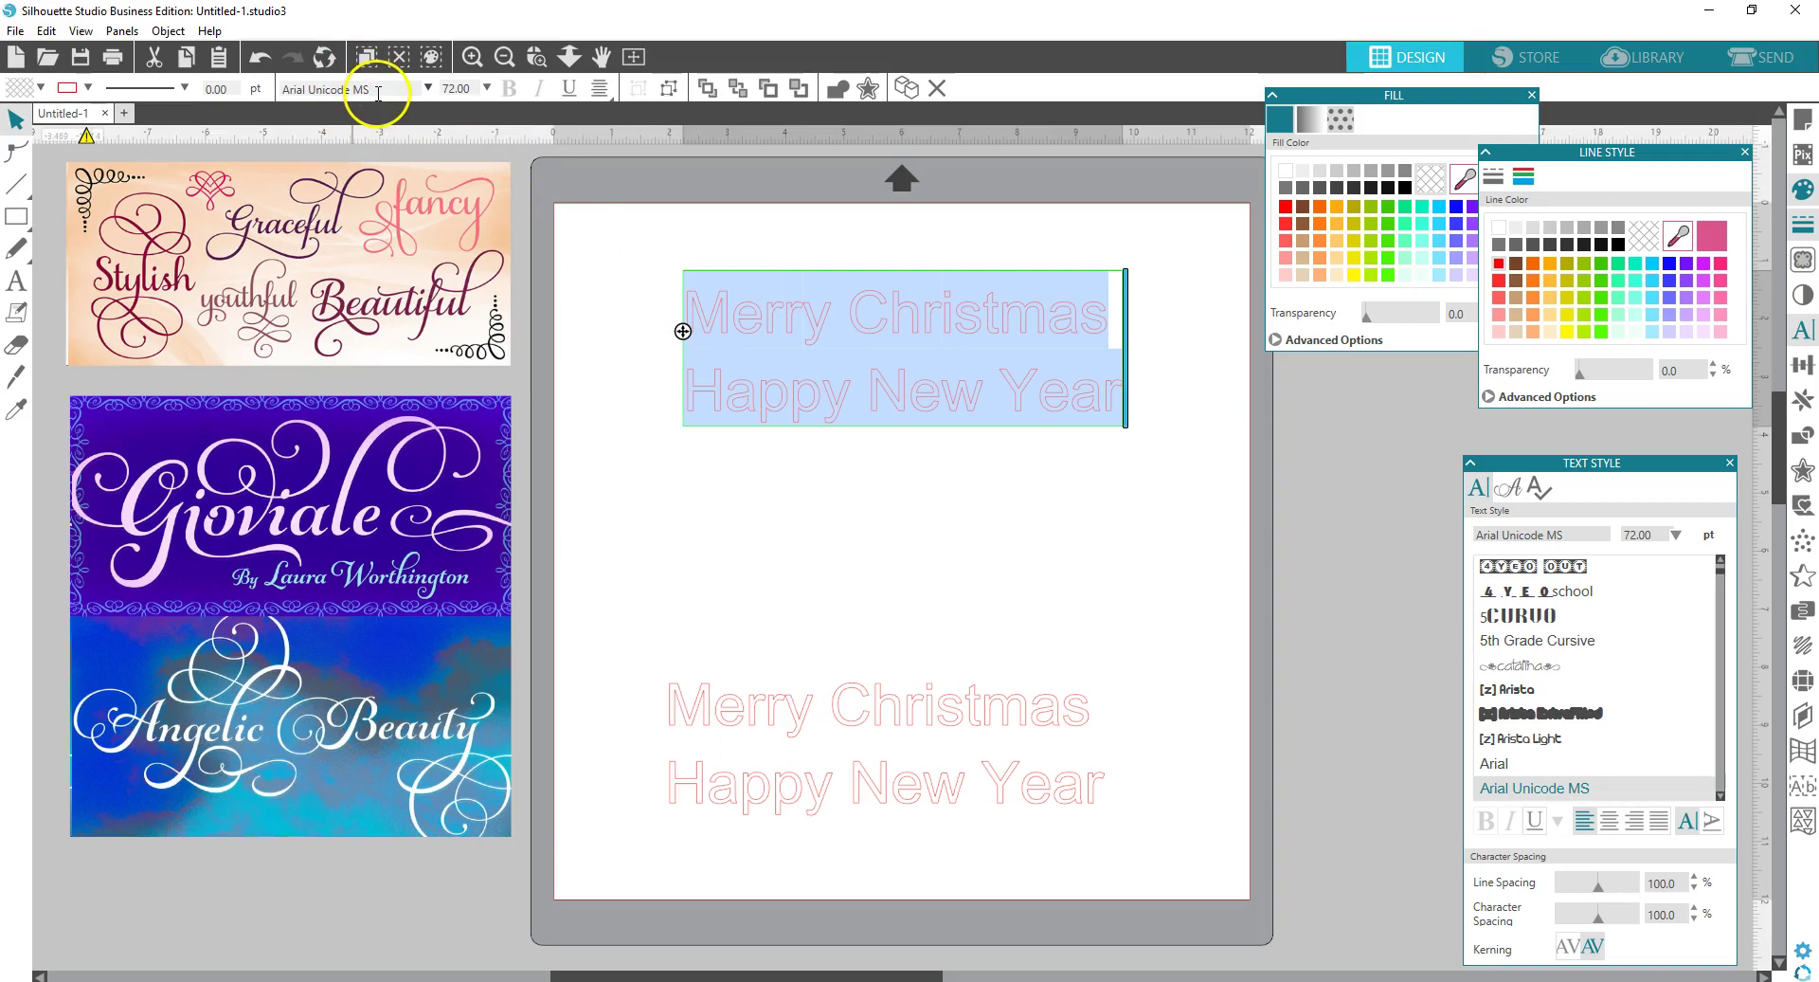
- Set the font of the selected two-line text to Samantha Italic
drag(378, 92, 267, 95)
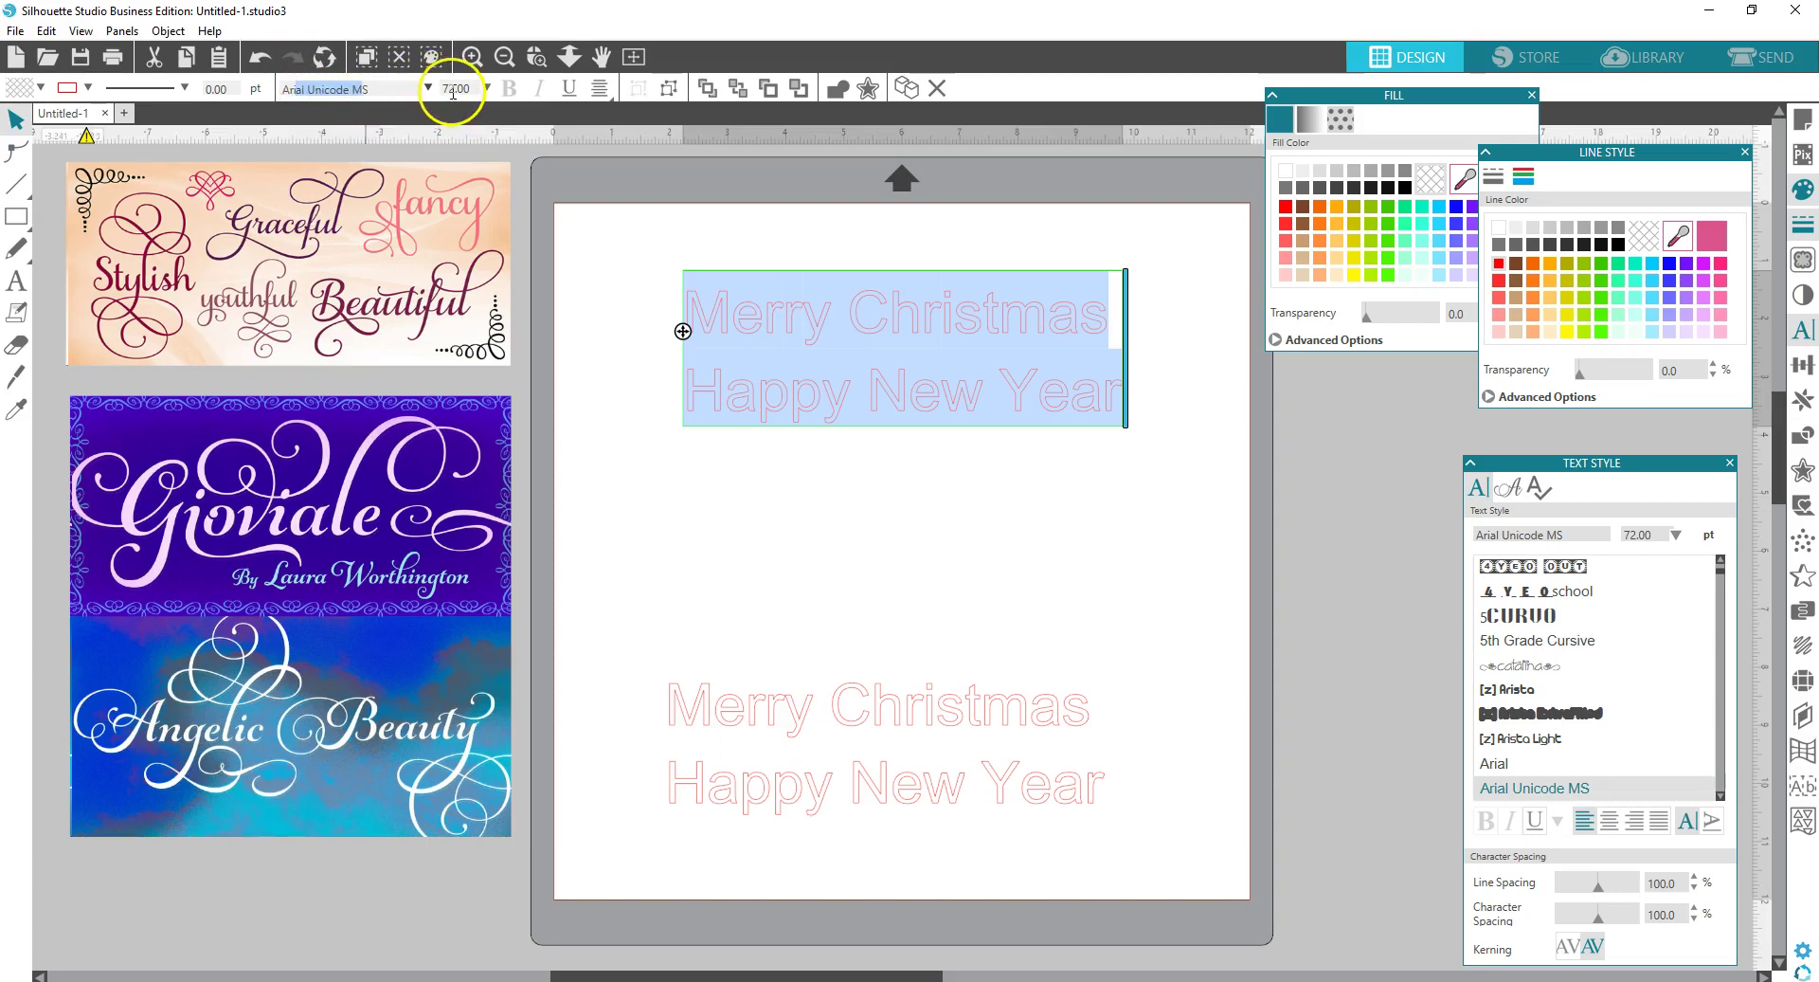
click(273, 96)
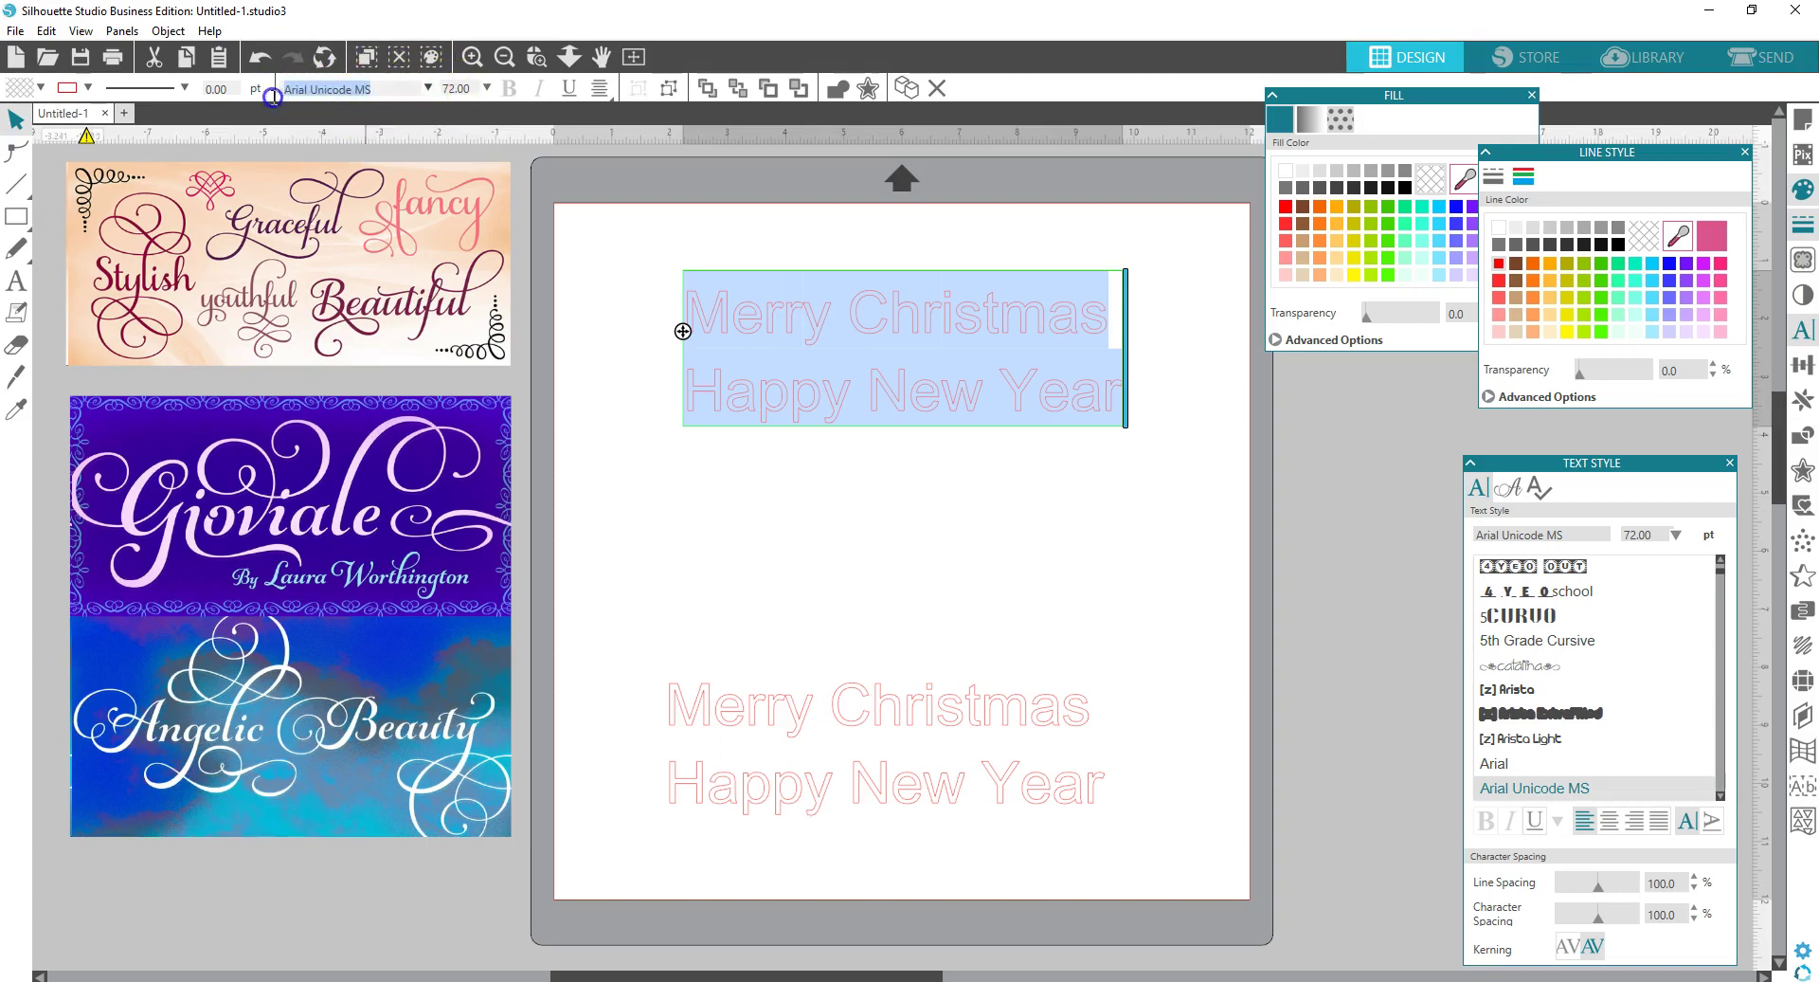
text(samantha Italic)
key(Return)
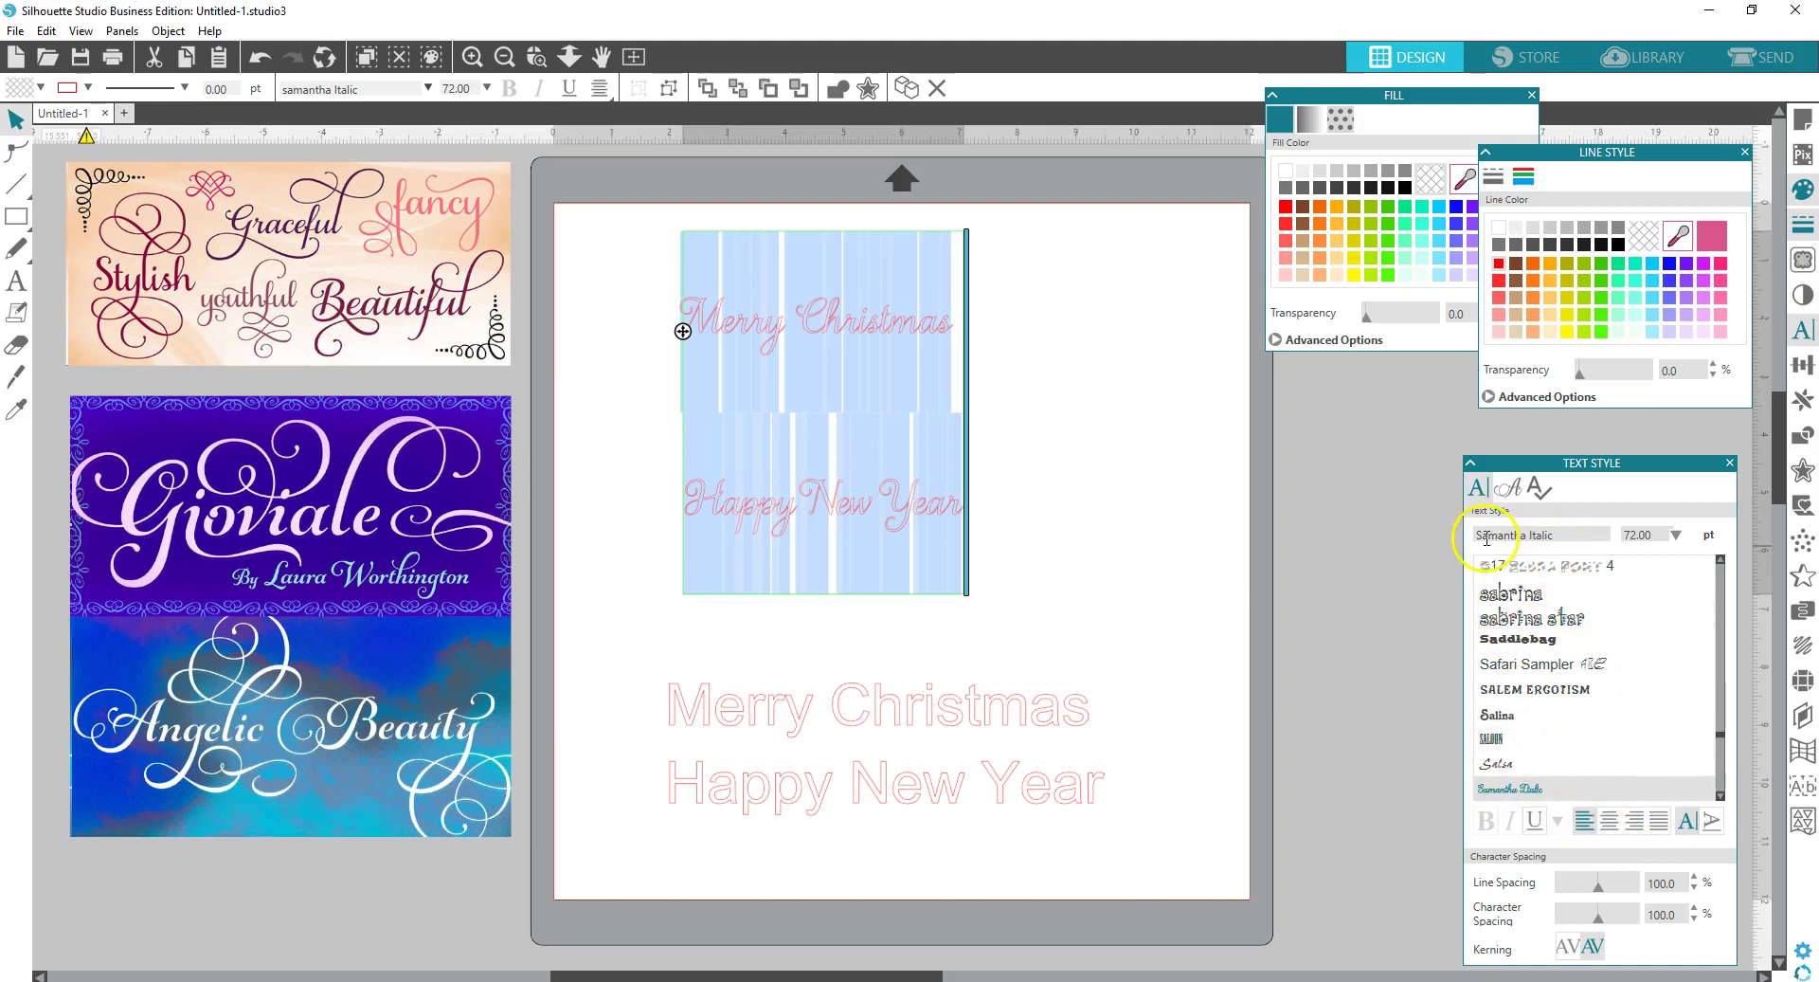
- Try Samantha Italic PRO on the selected text, settle on Samantha Upright PRO, and finish text editing
click(1720, 795)
click(1721, 795)
click(1721, 796)
click(1721, 796)
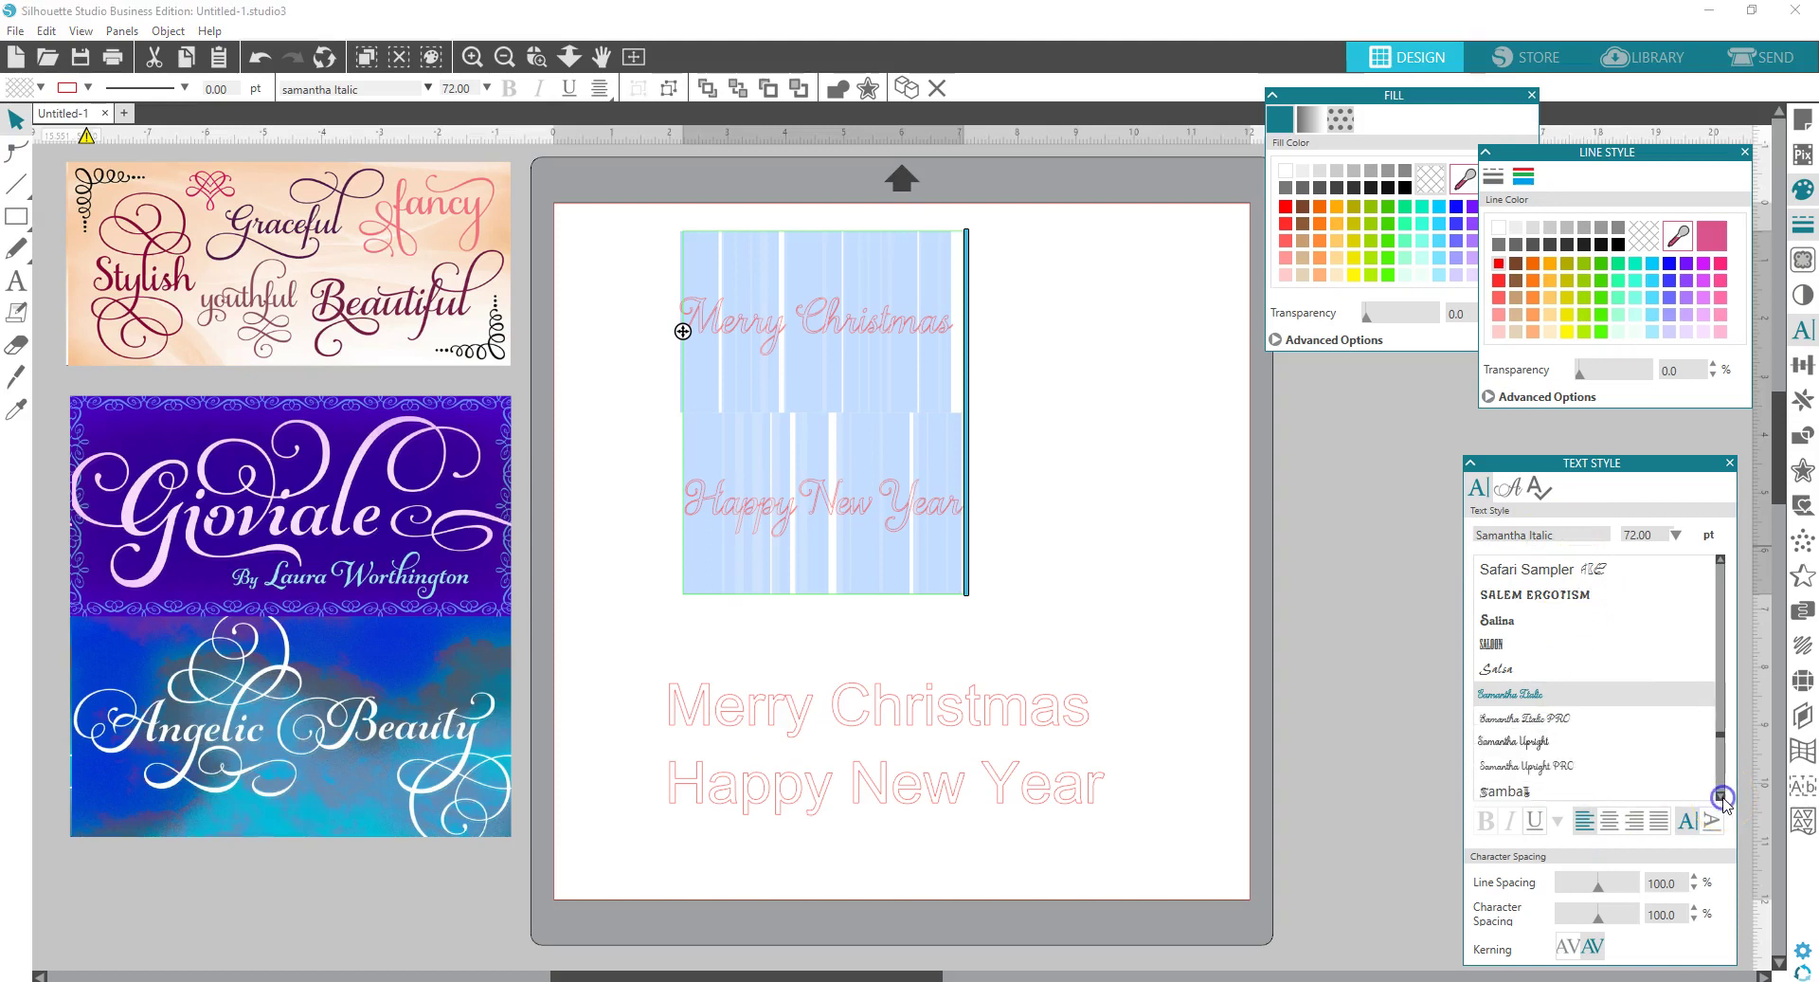
click(1554, 722)
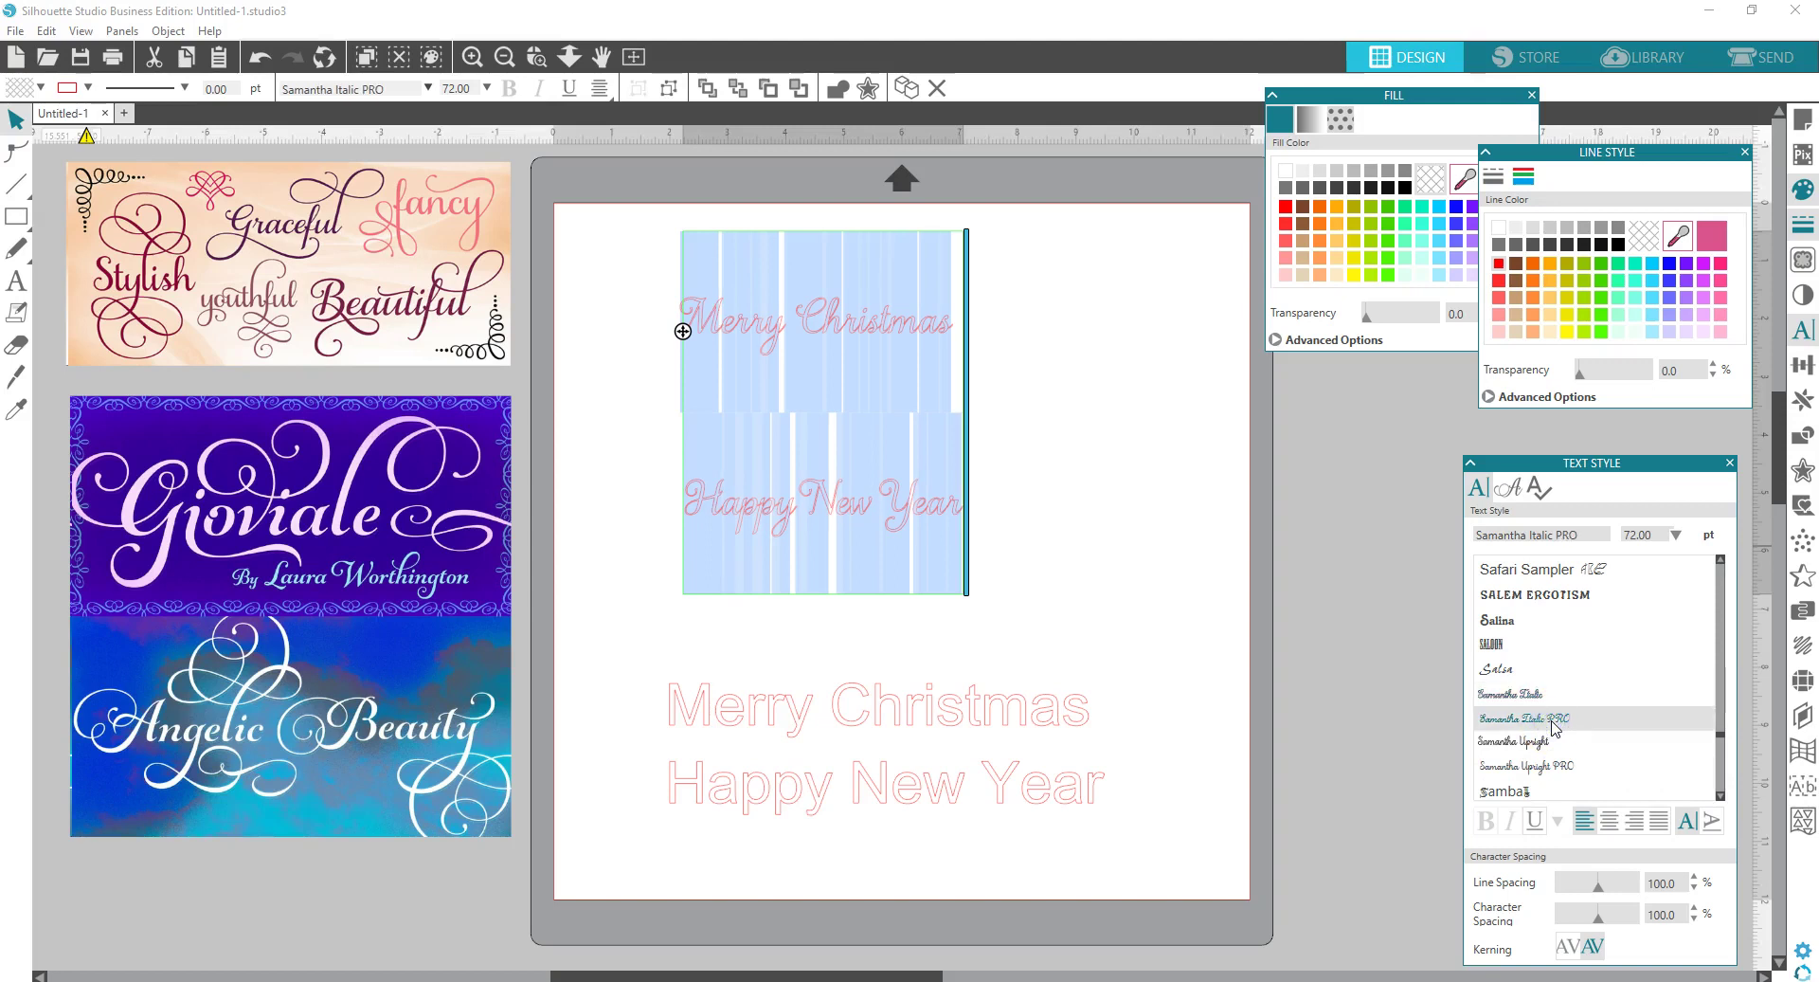
click(1517, 744)
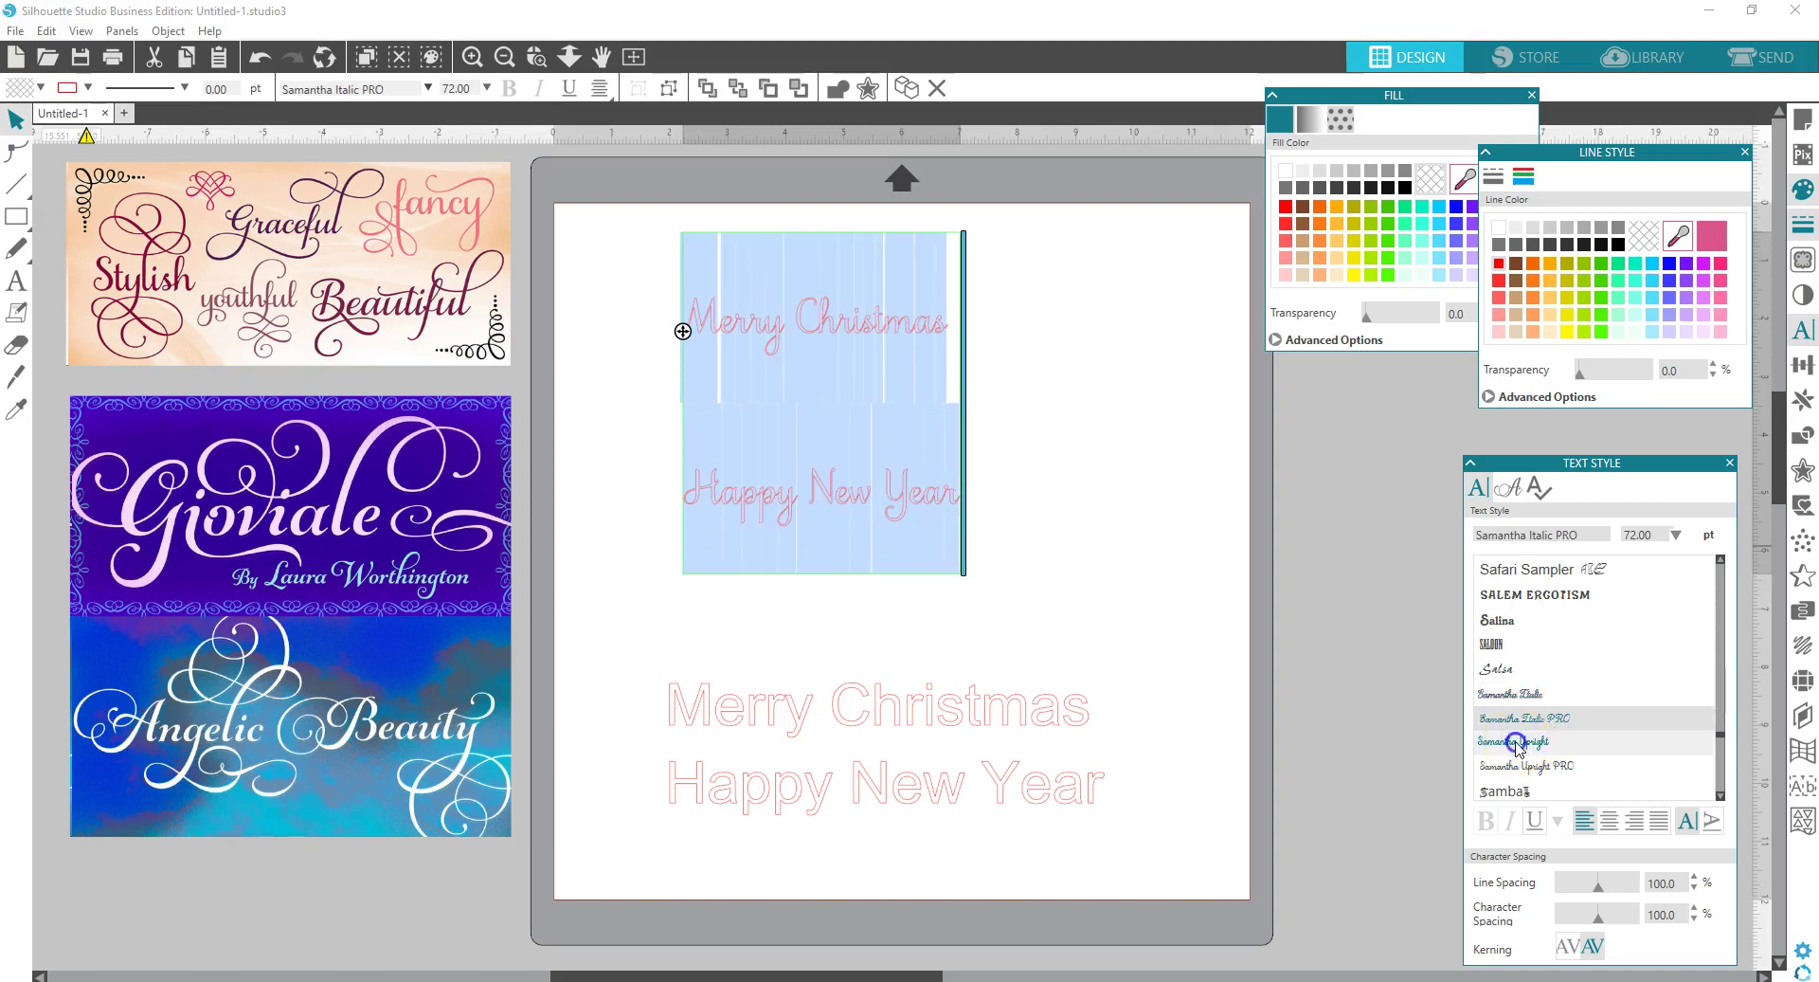
click(1506, 777)
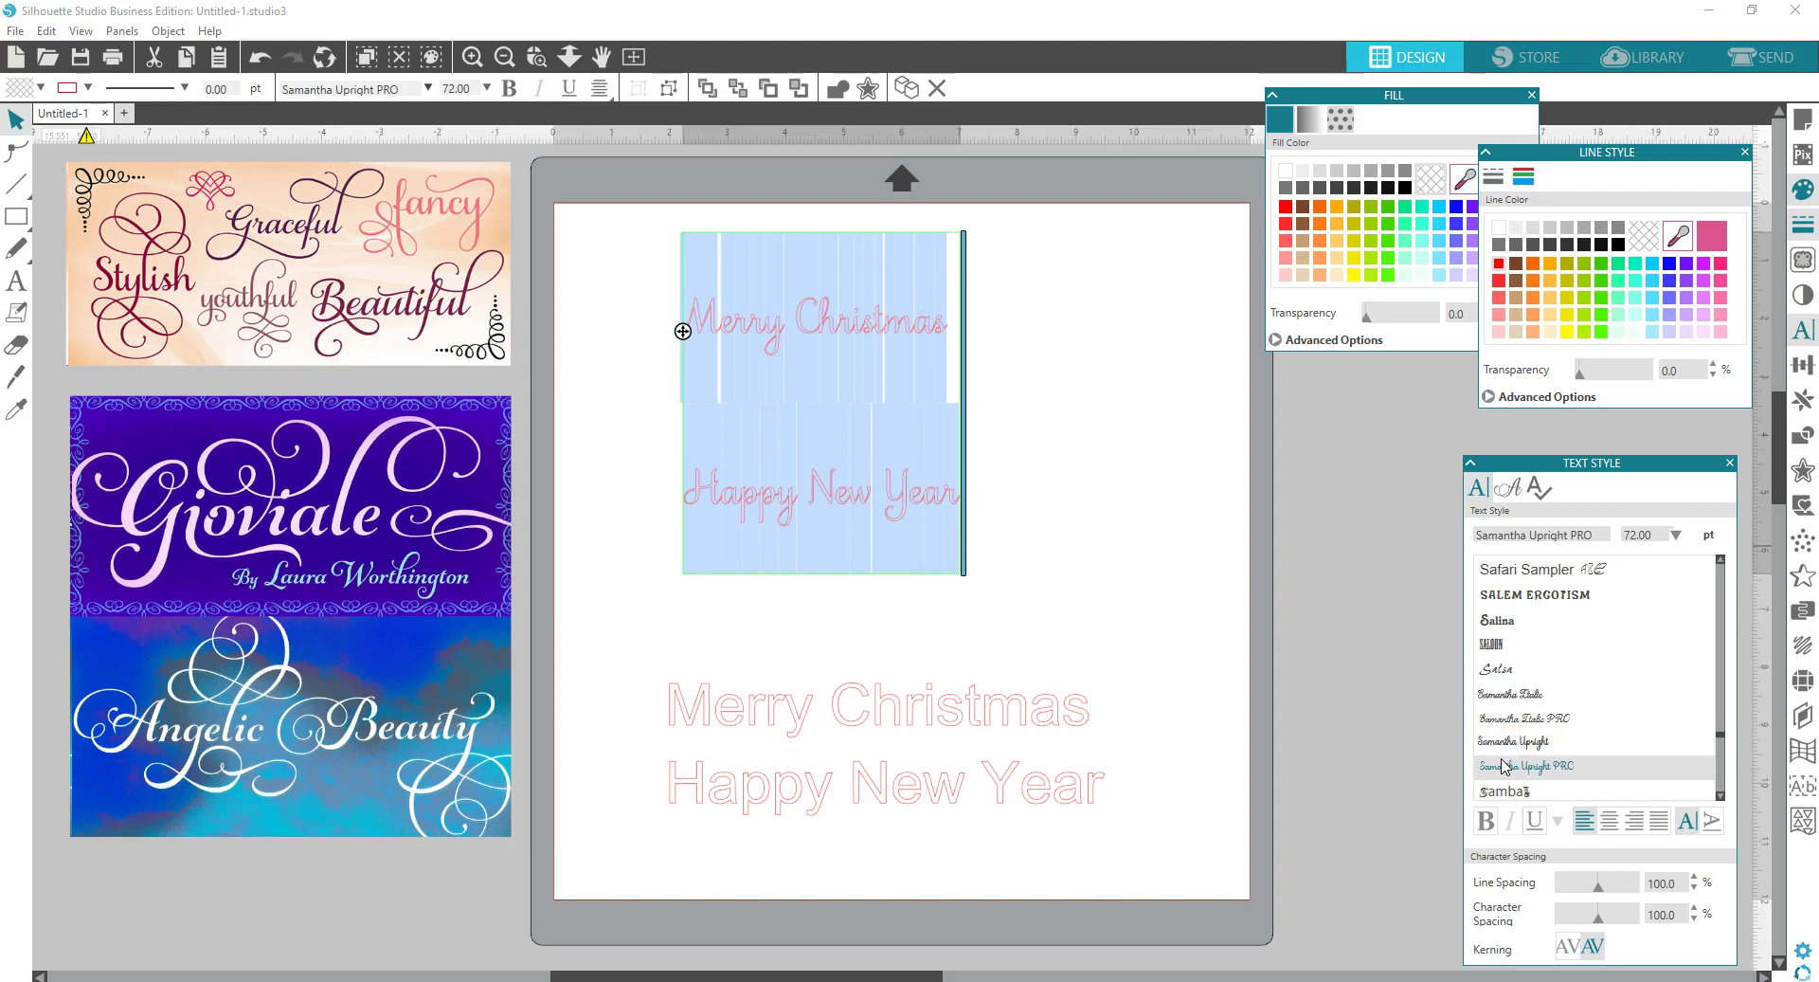
click(1557, 751)
click(1553, 764)
click(1026, 435)
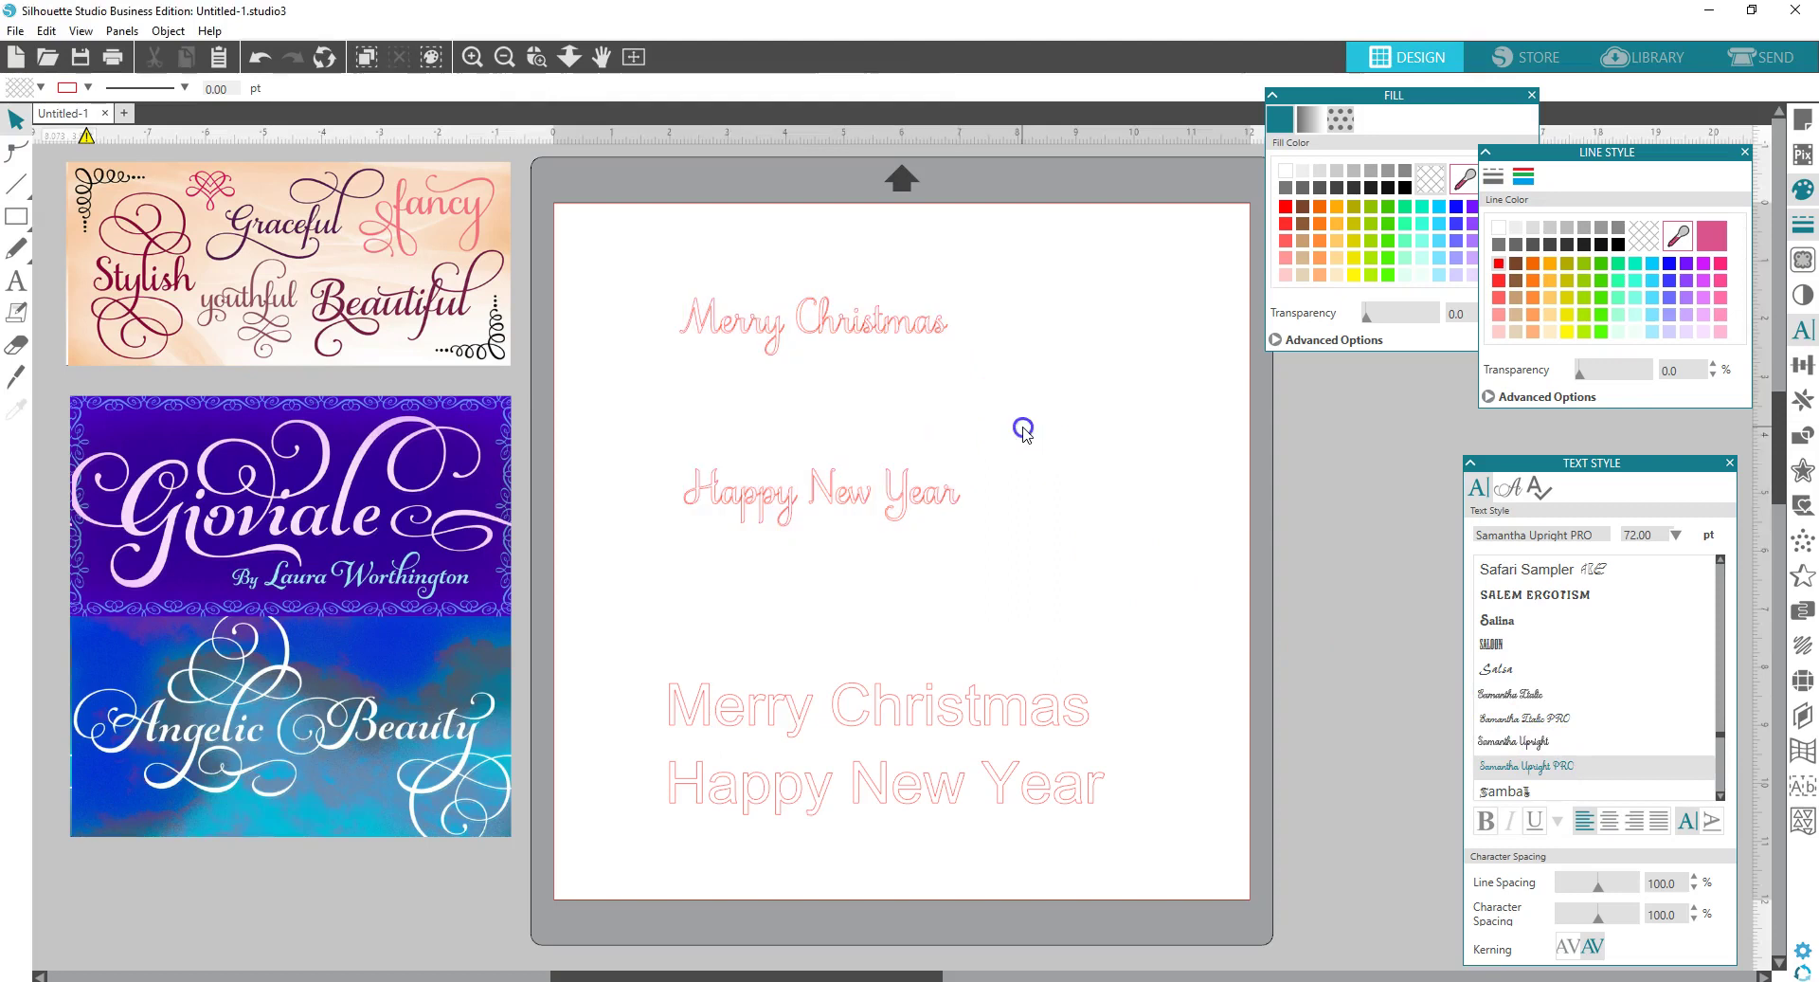
- Select the upper text block and open the glyphs of its Samantha Upright PRO font
click(858, 339)
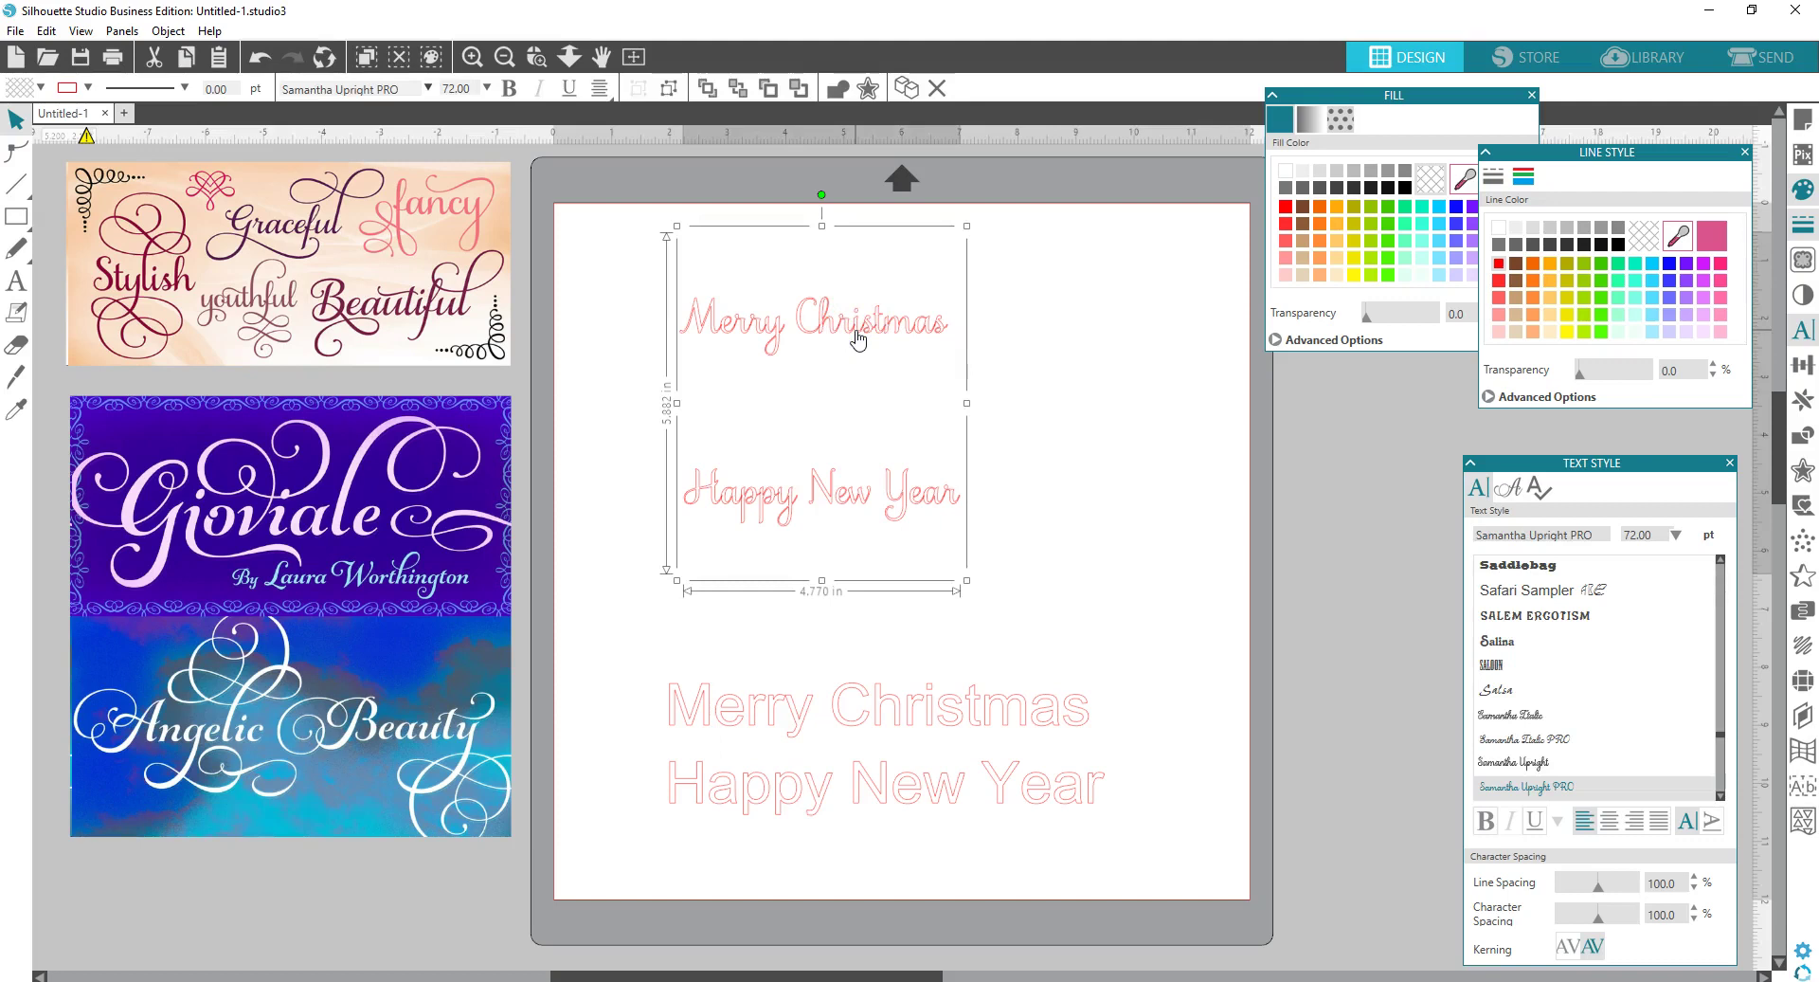
click(828, 357)
click(418, 239)
click(1512, 498)
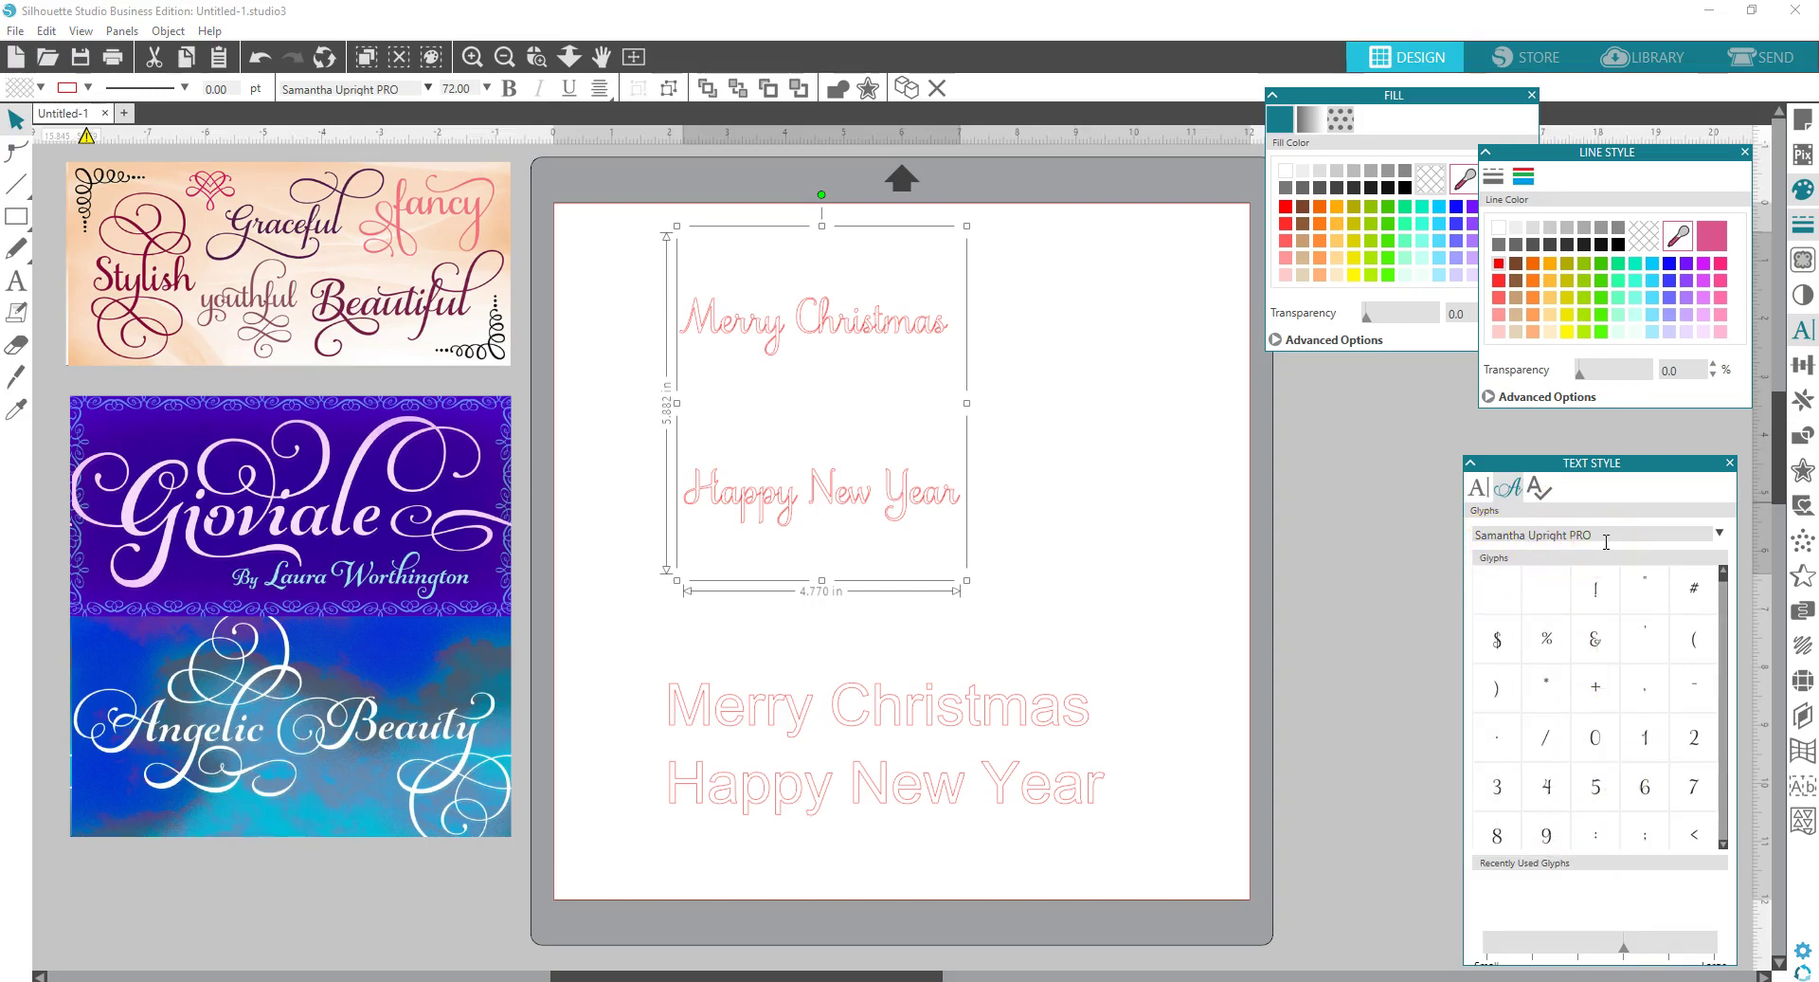
scroll(1604, 611, down, 5)
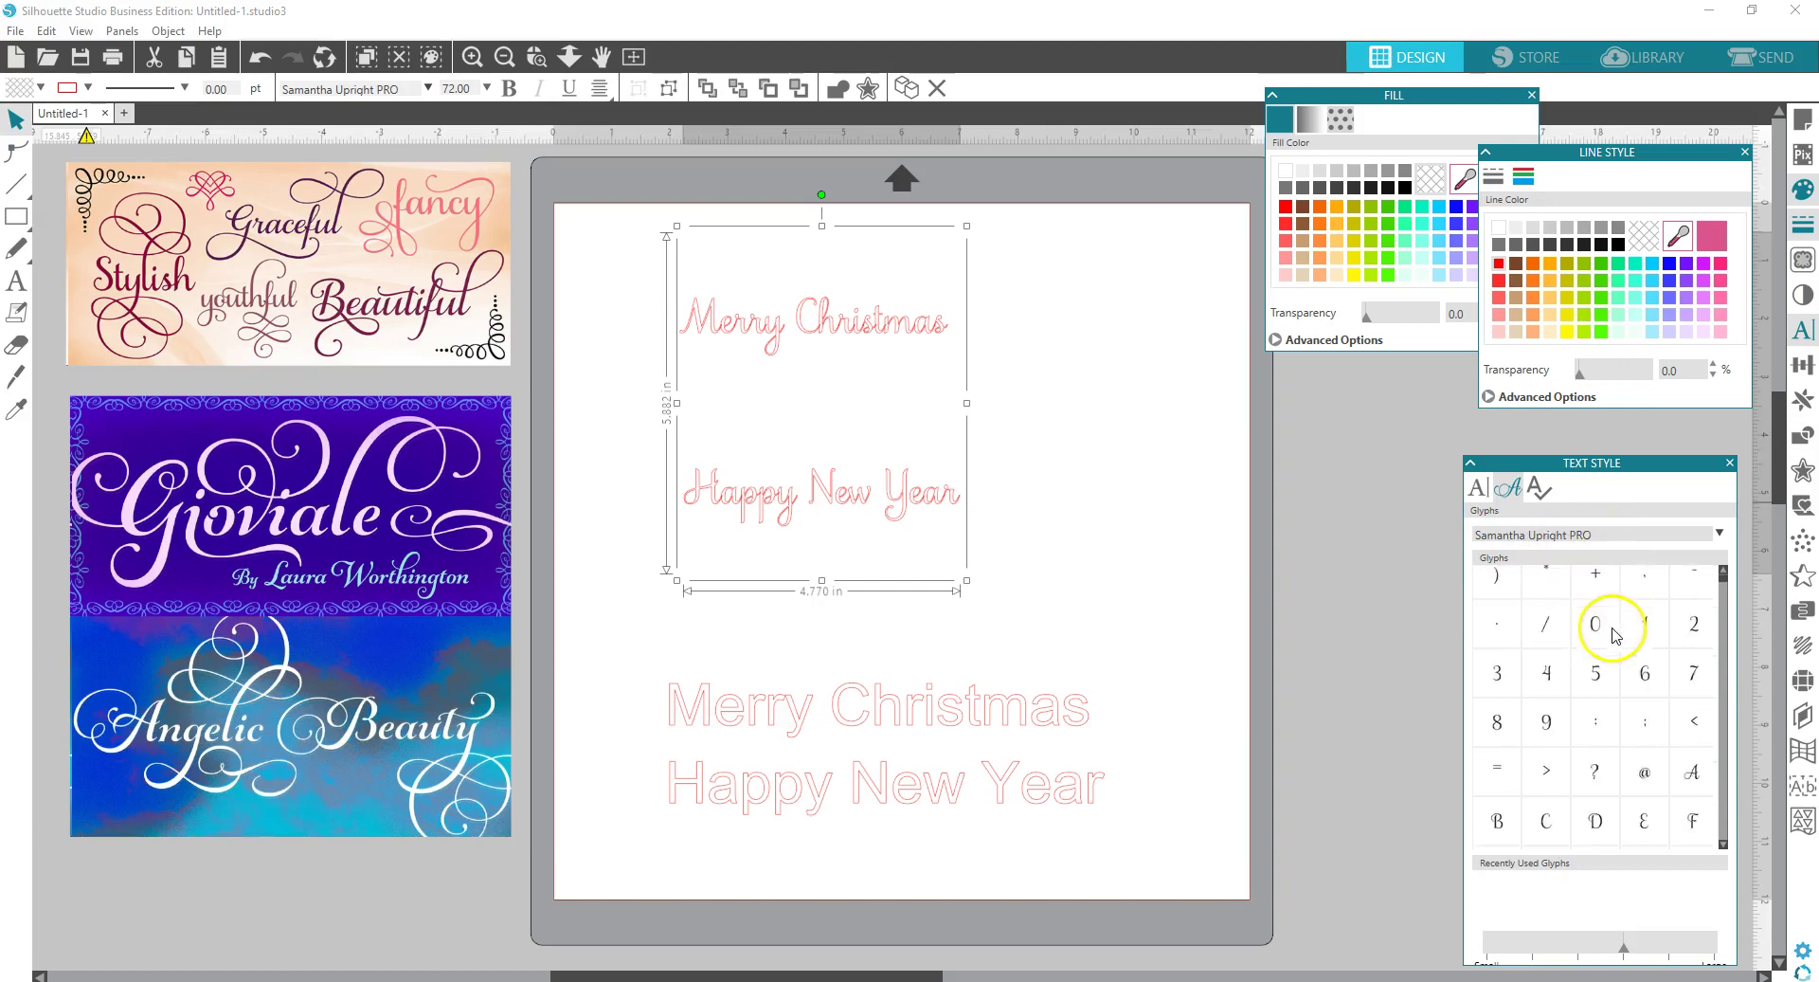
- Give the whole upper text block a red fill
double_click(746, 325)
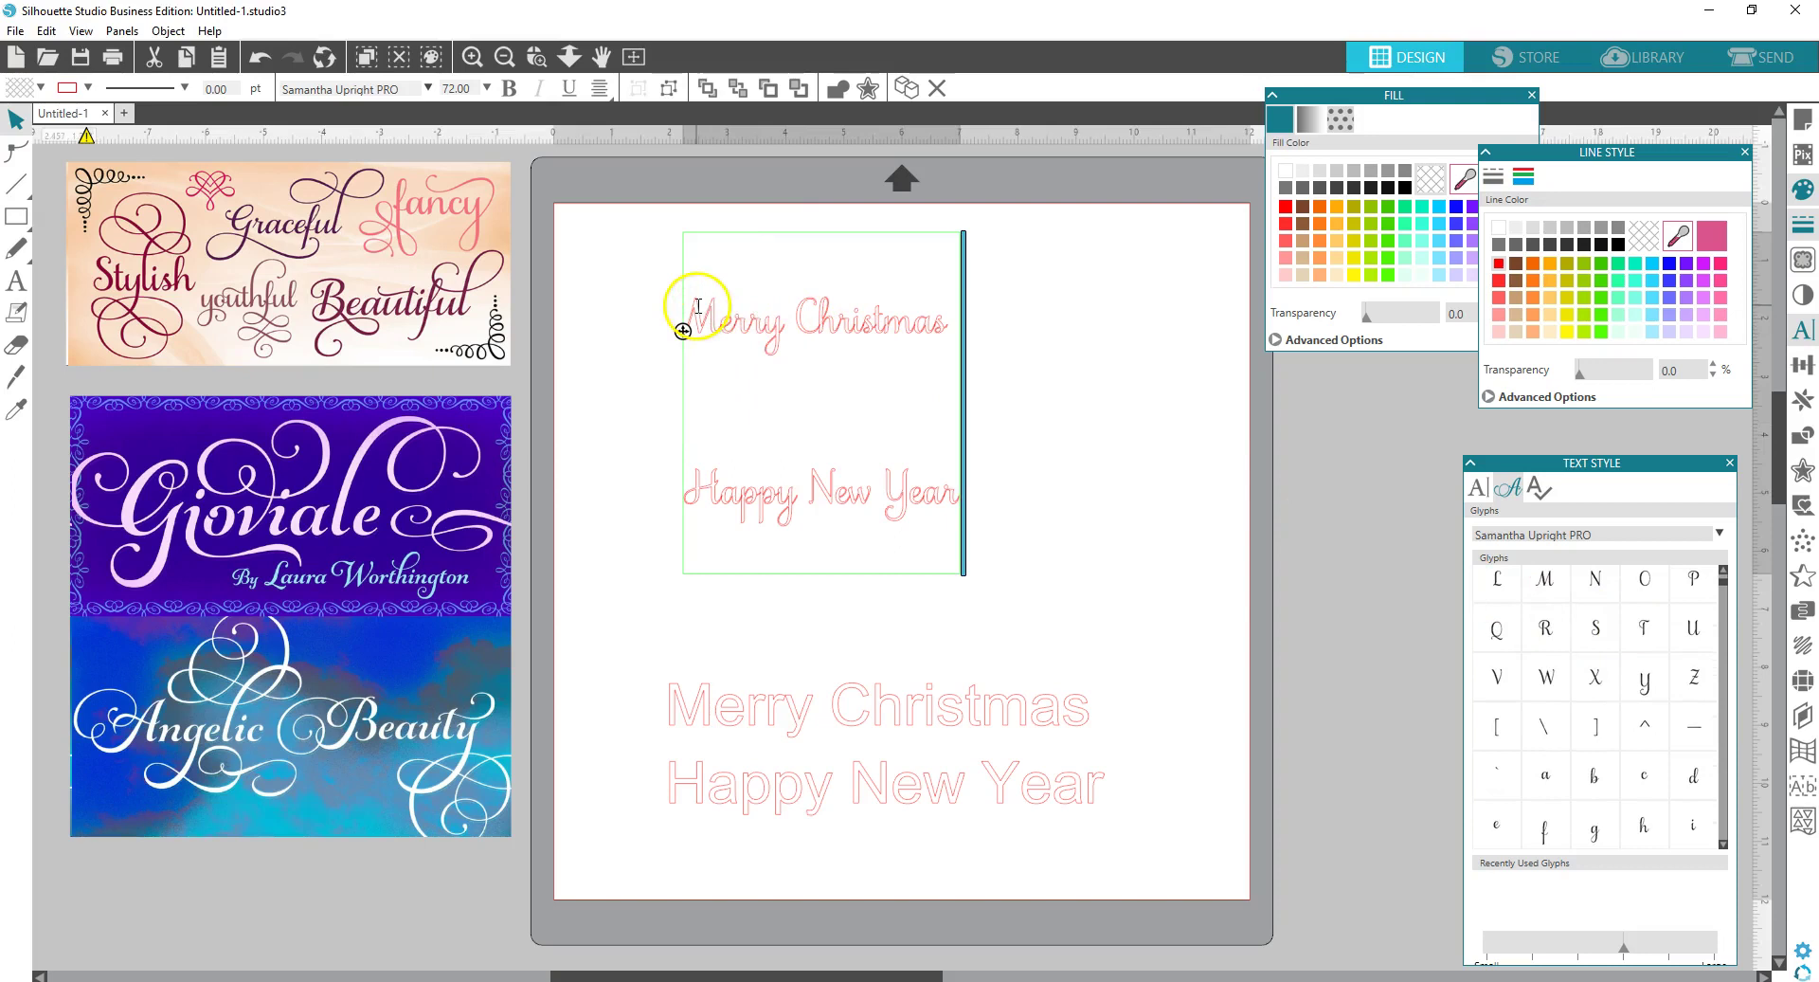
click(625, 334)
click(686, 325)
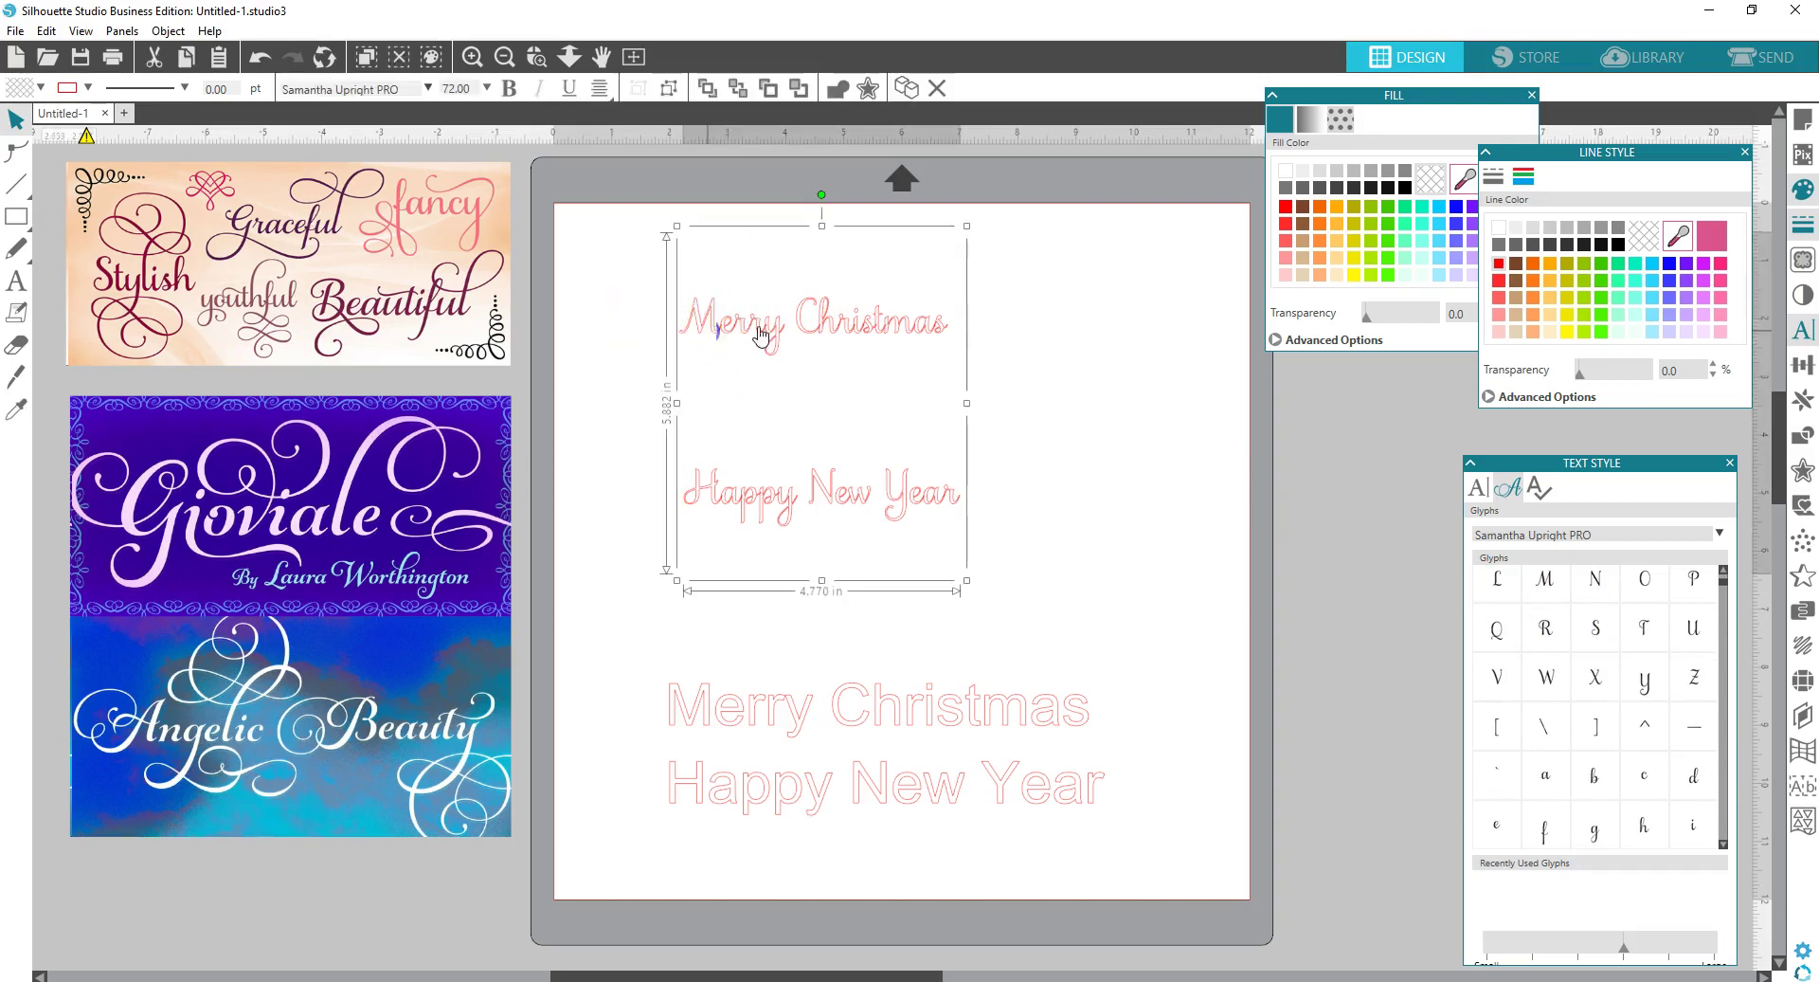
click(1287, 207)
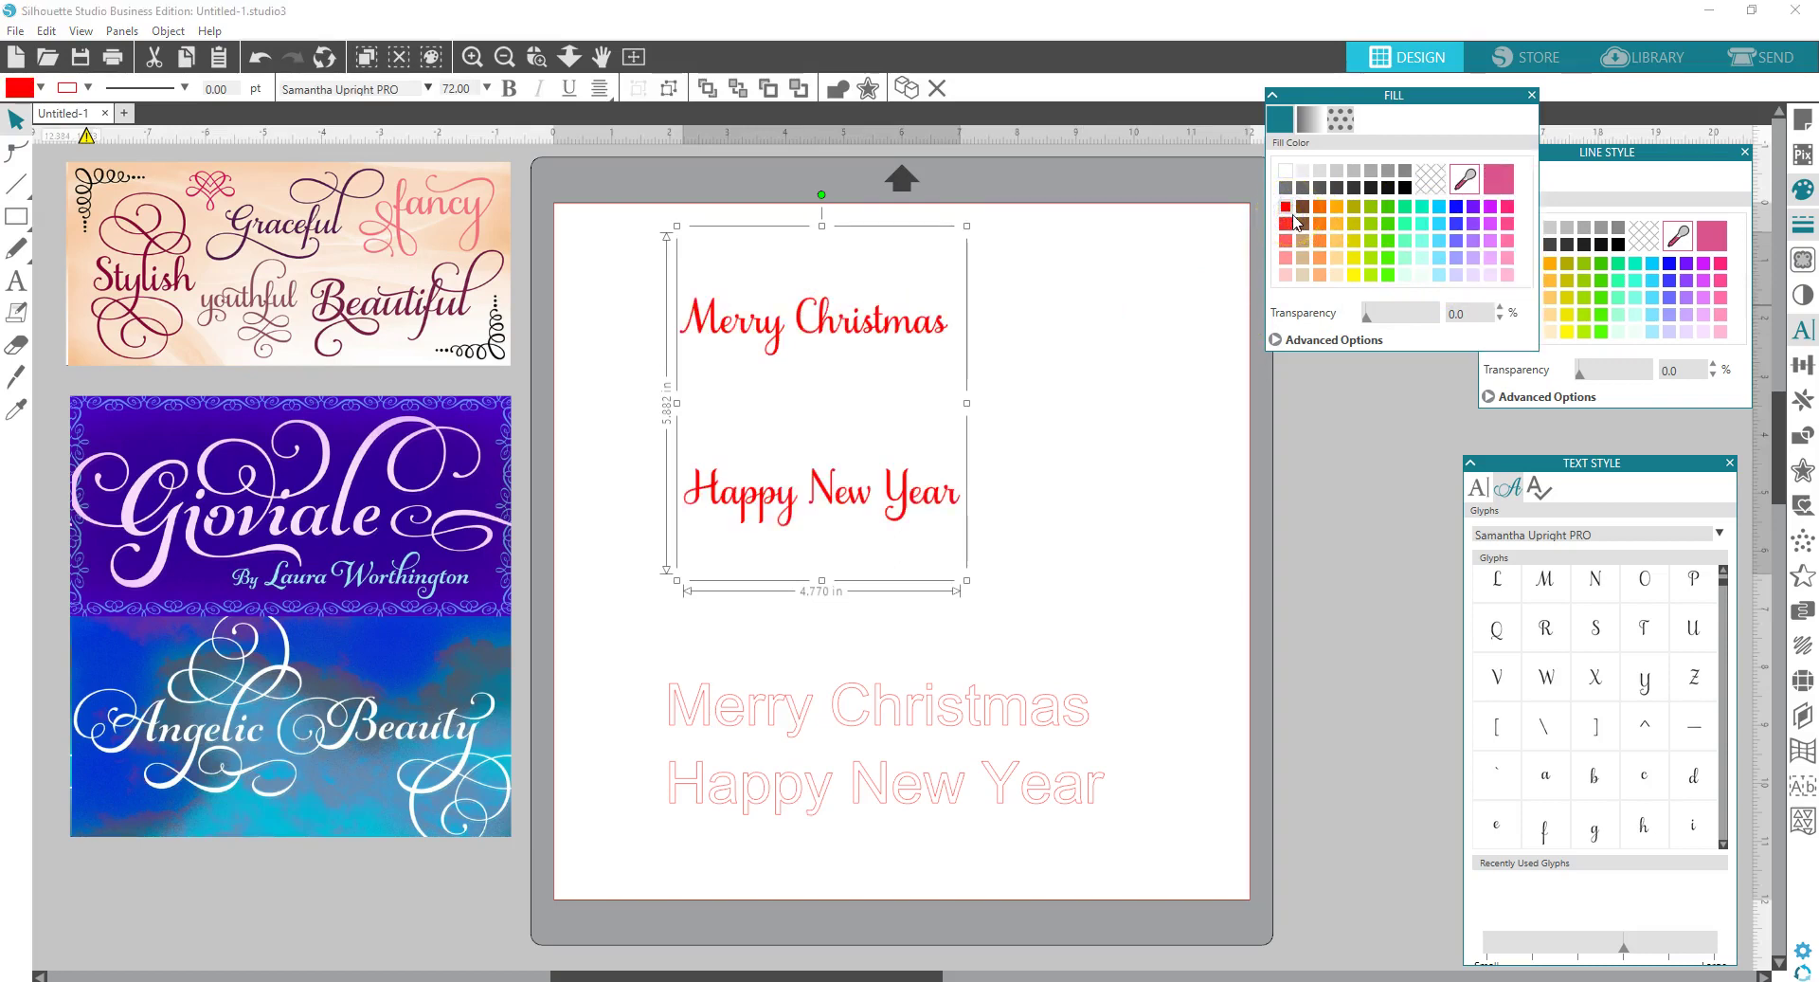
- Open the red text block for editing and select the "M" of "Merry"
click(786, 332)
double_click(787, 334)
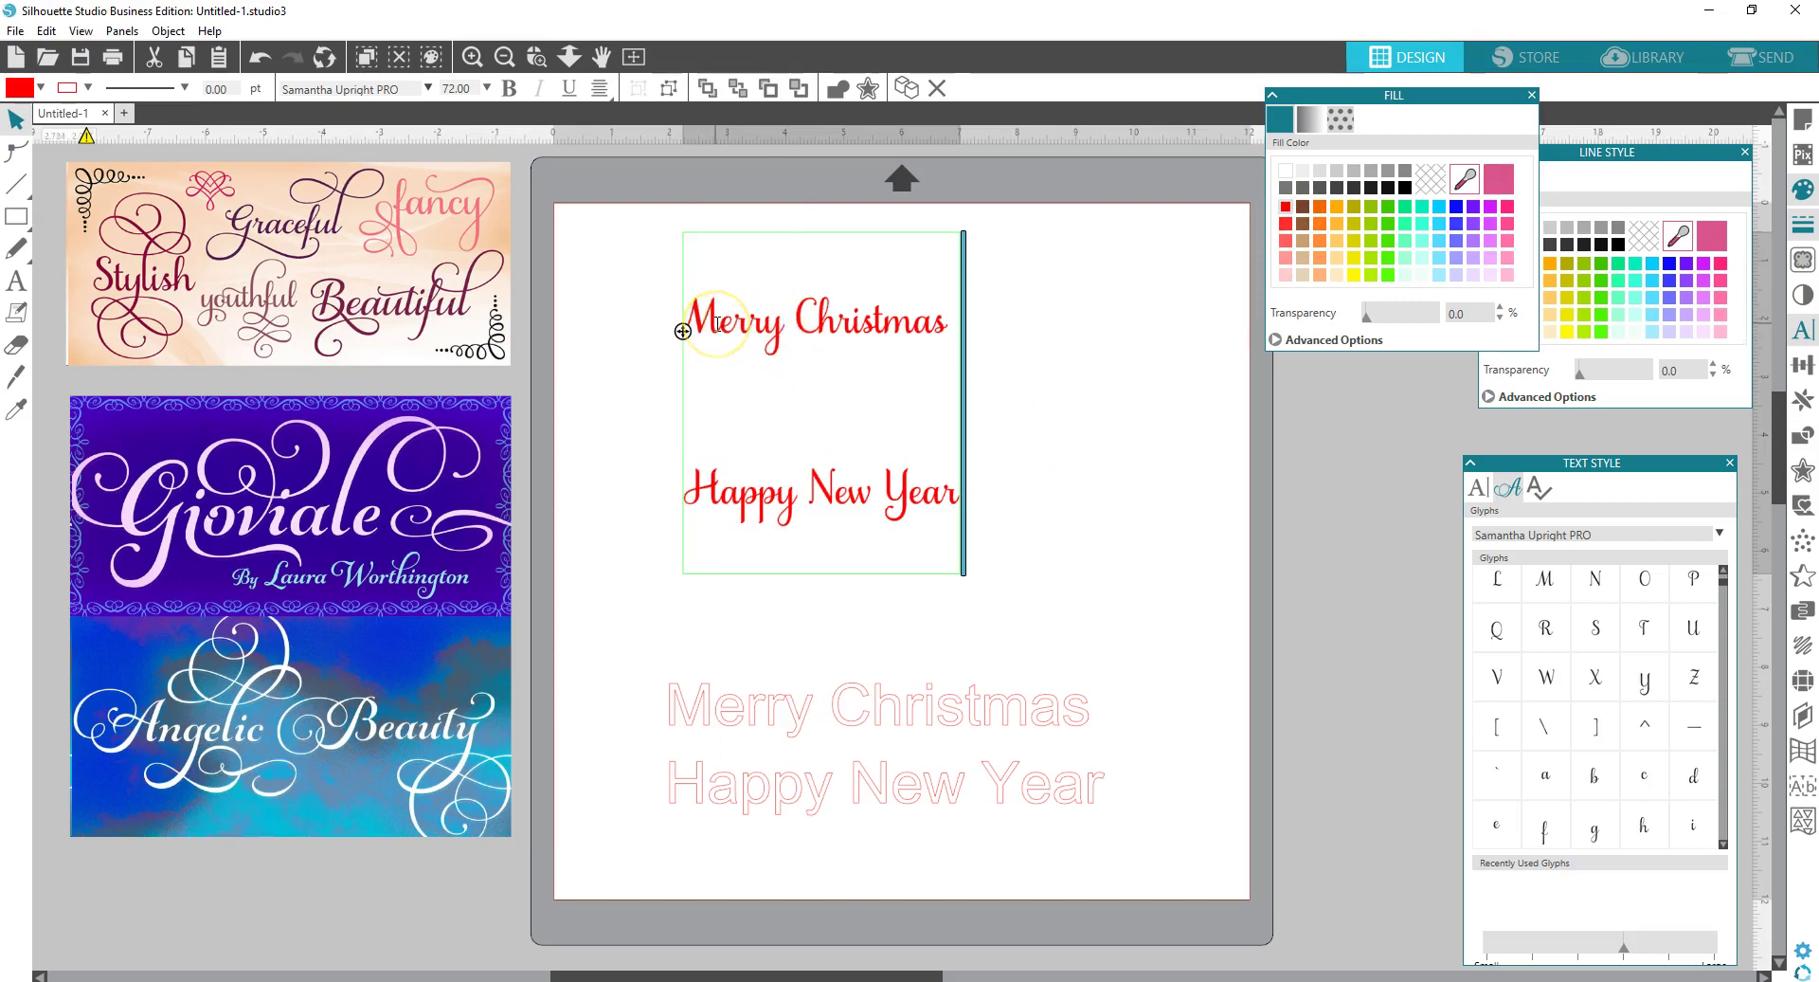
drag(682, 330, 684, 330)
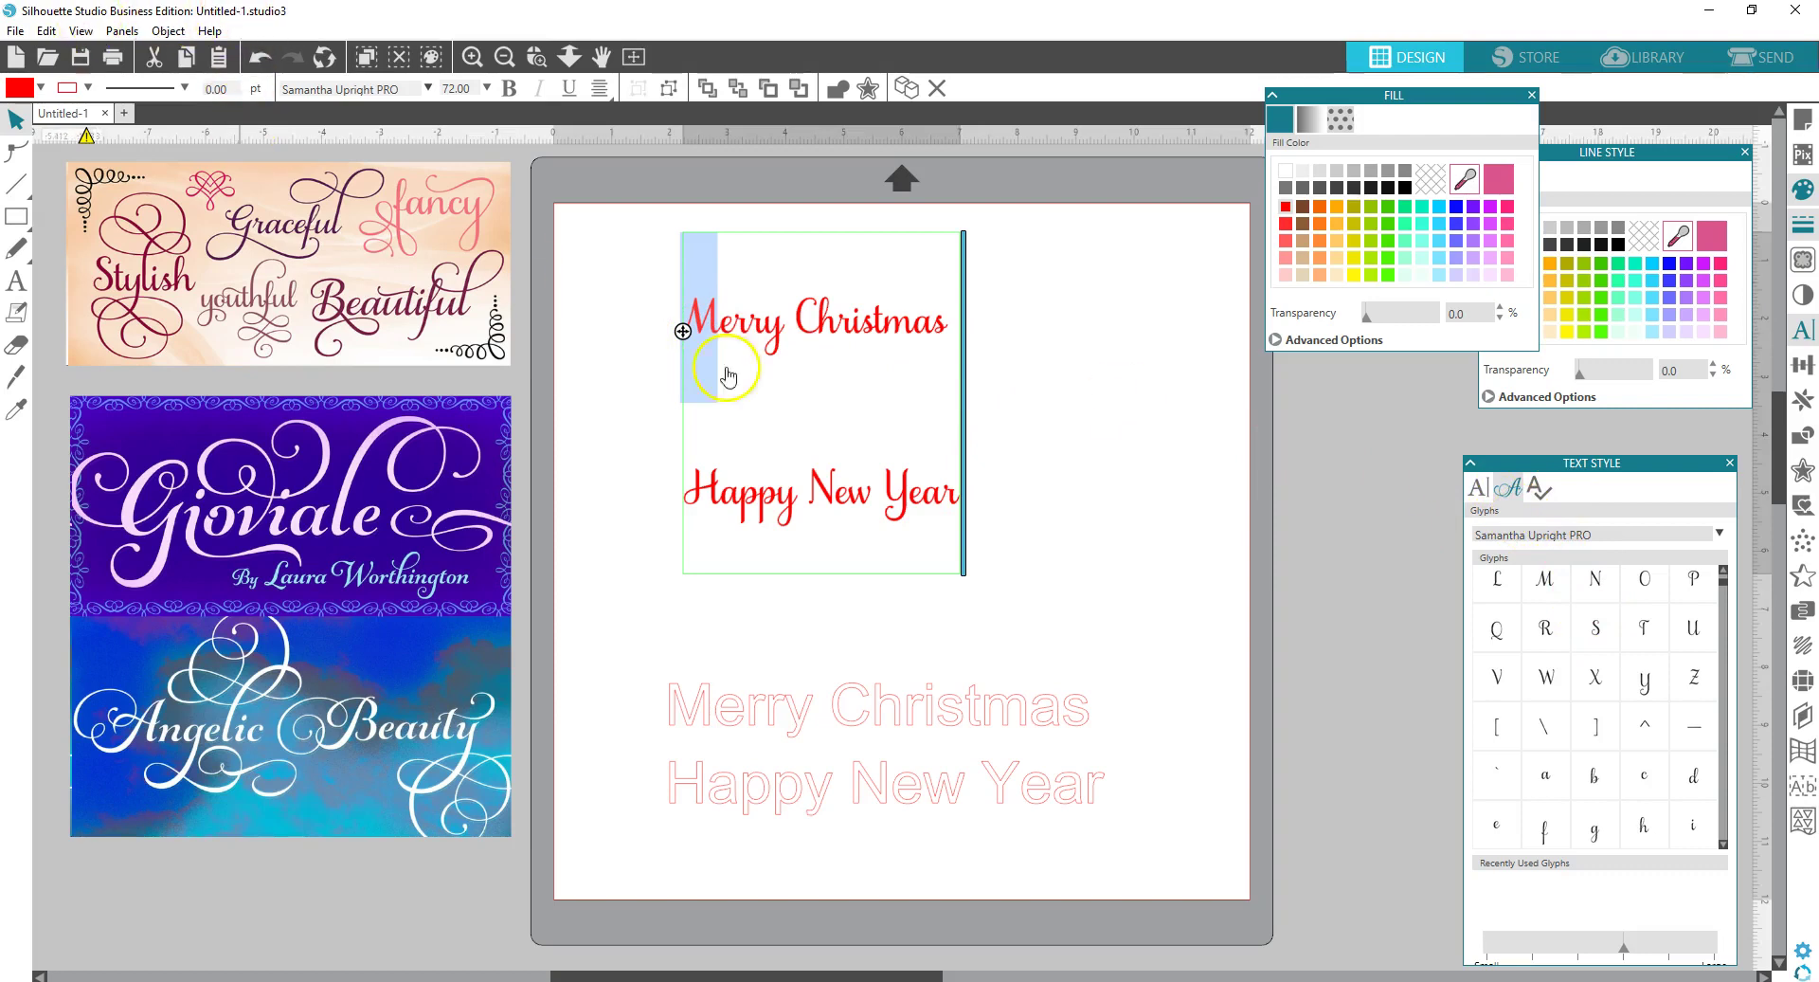
- Replace the selected "M" of "Merry" with the alternate M glyph that has a looping swash underneath
scroll(1647, 609, up, 3)
scroll(1647, 610, up, 1)
scroll(1632, 756, down, 3)
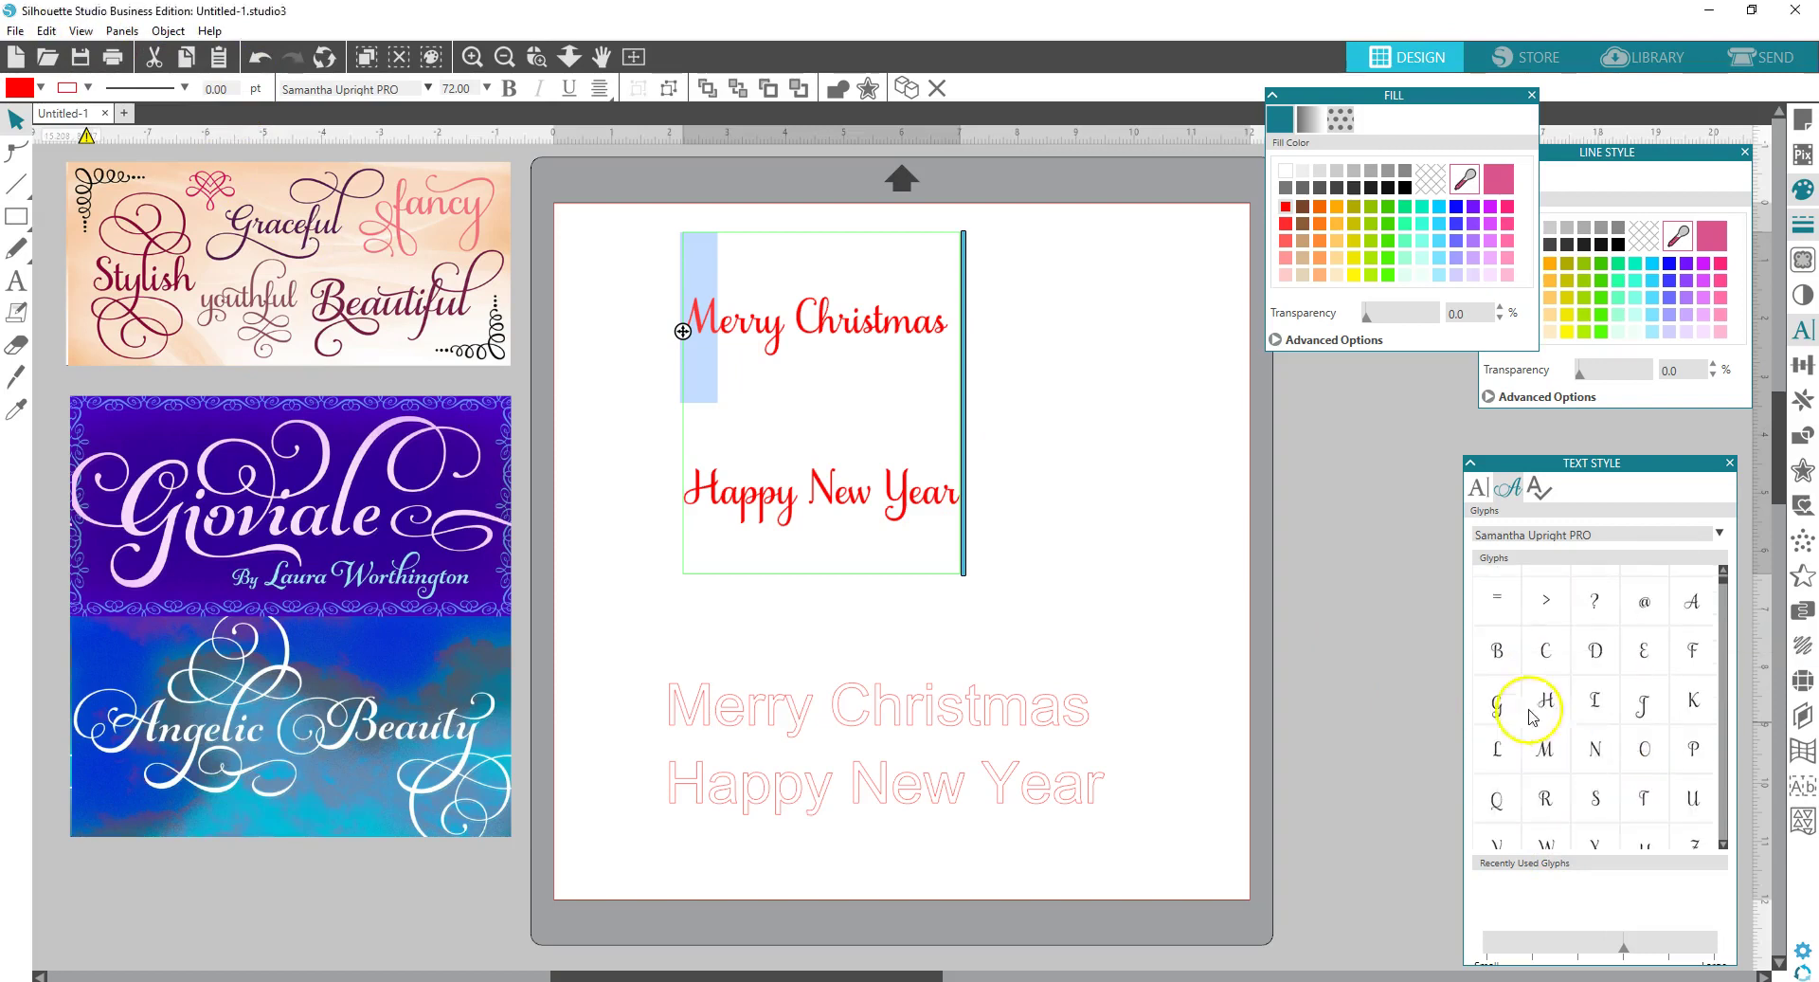
scroll(1605, 751, down, 2)
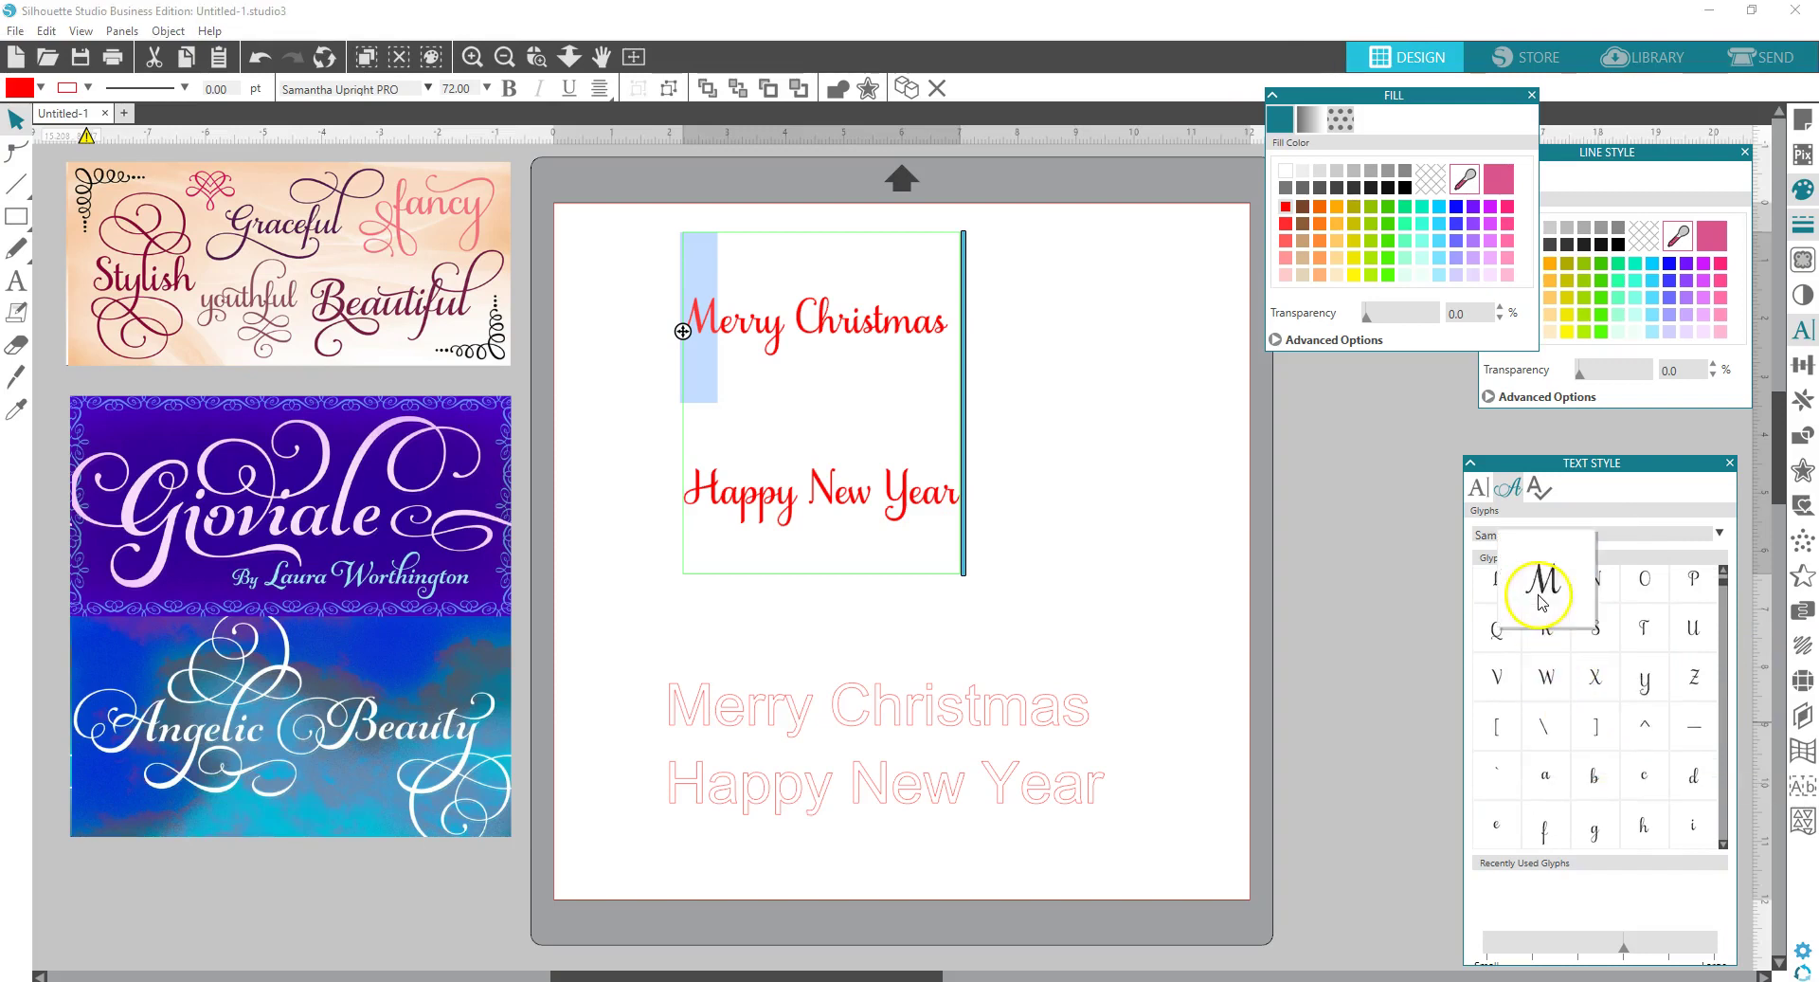
scroll(1552, 745, down, 10)
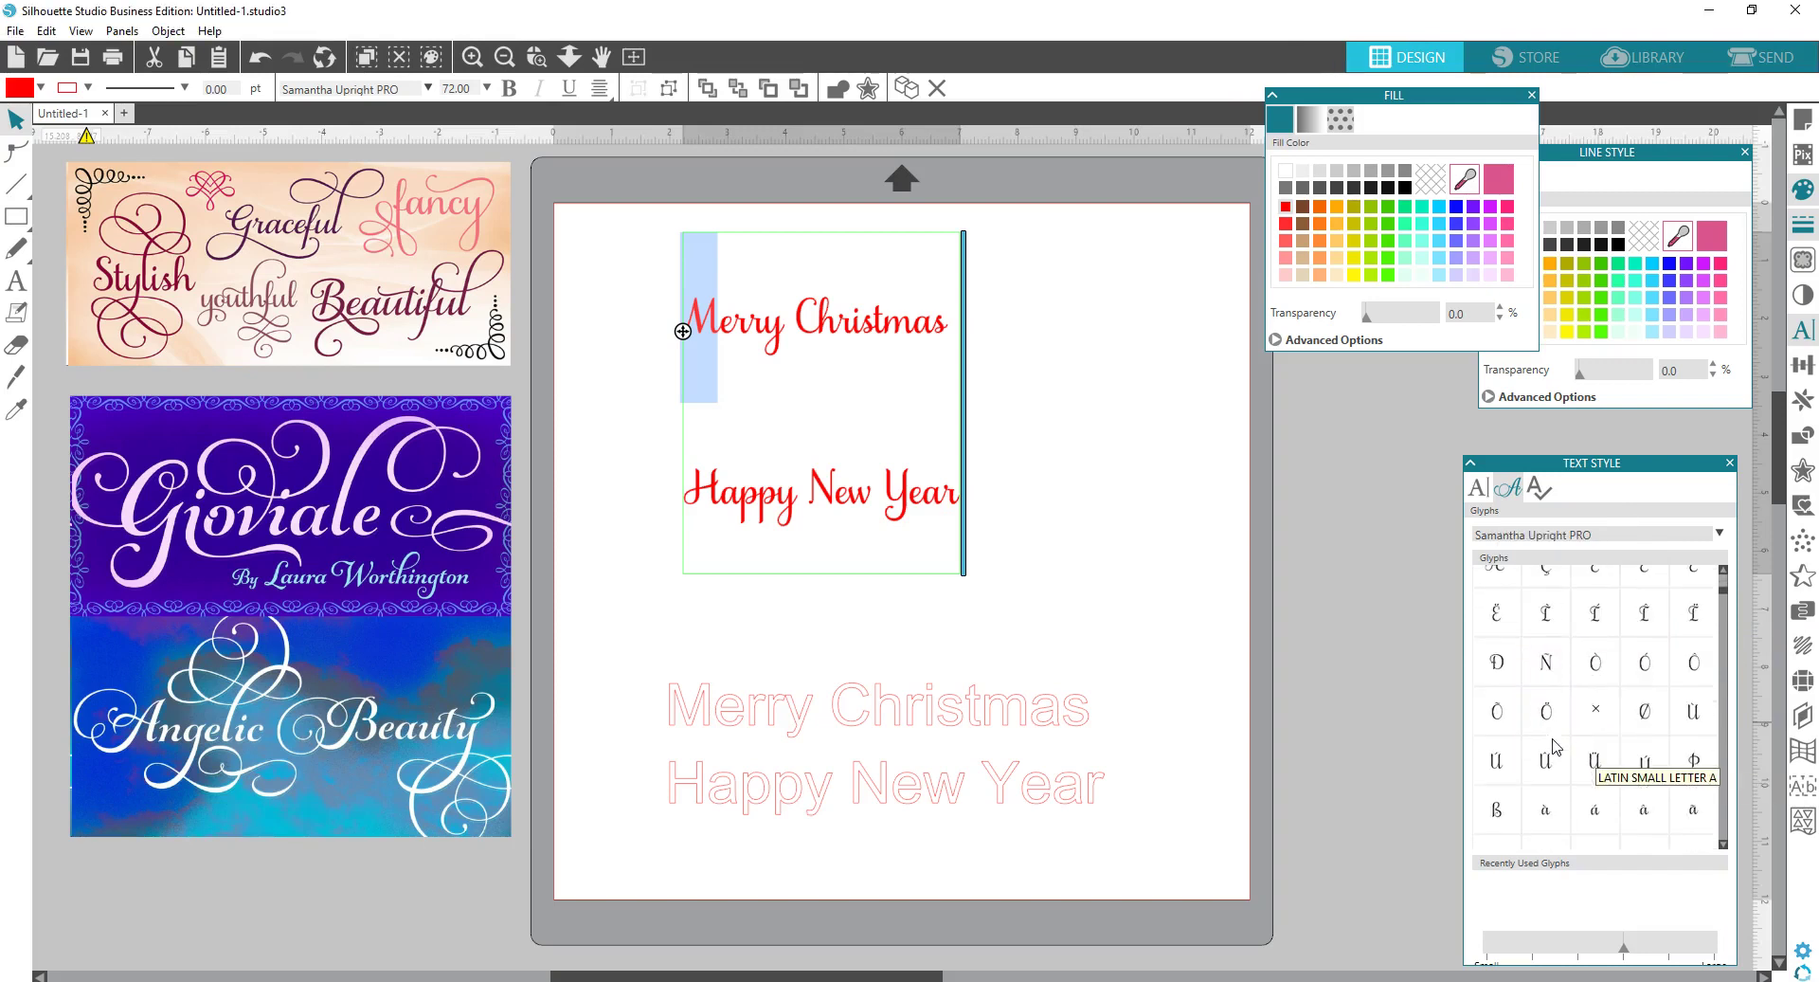
scroll(1552, 745, down, 13)
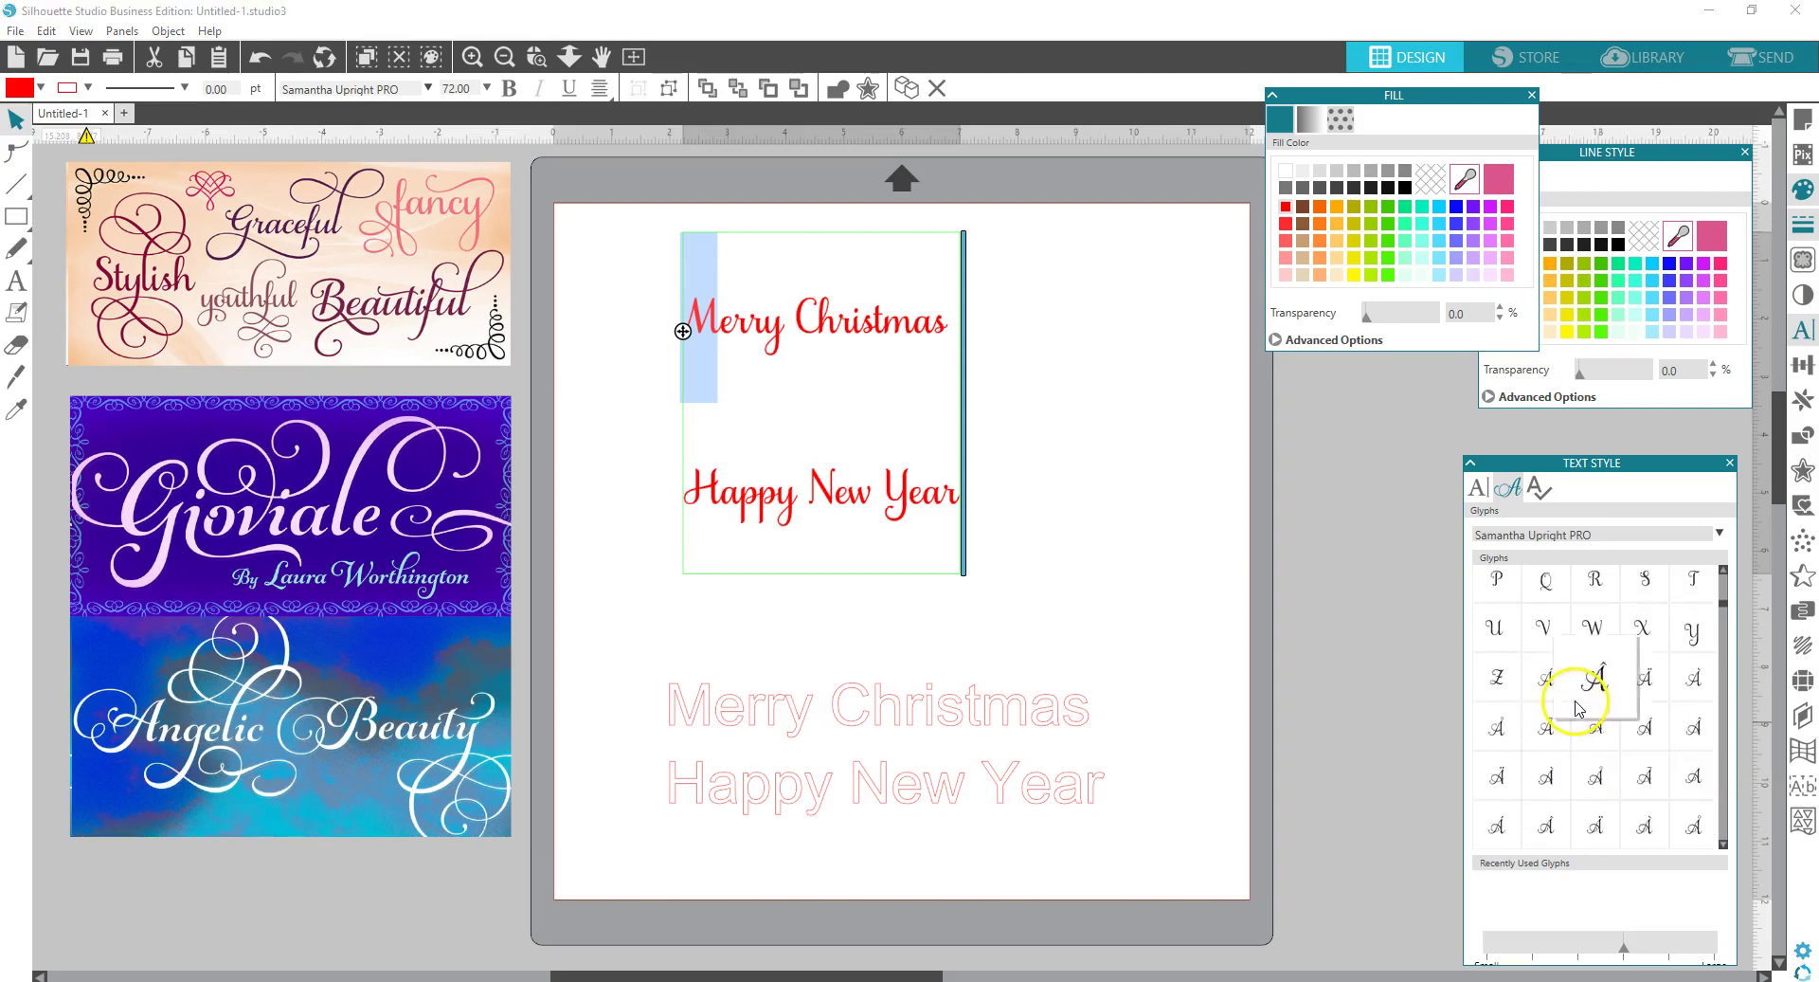
scroll(1523, 634, down, 1)
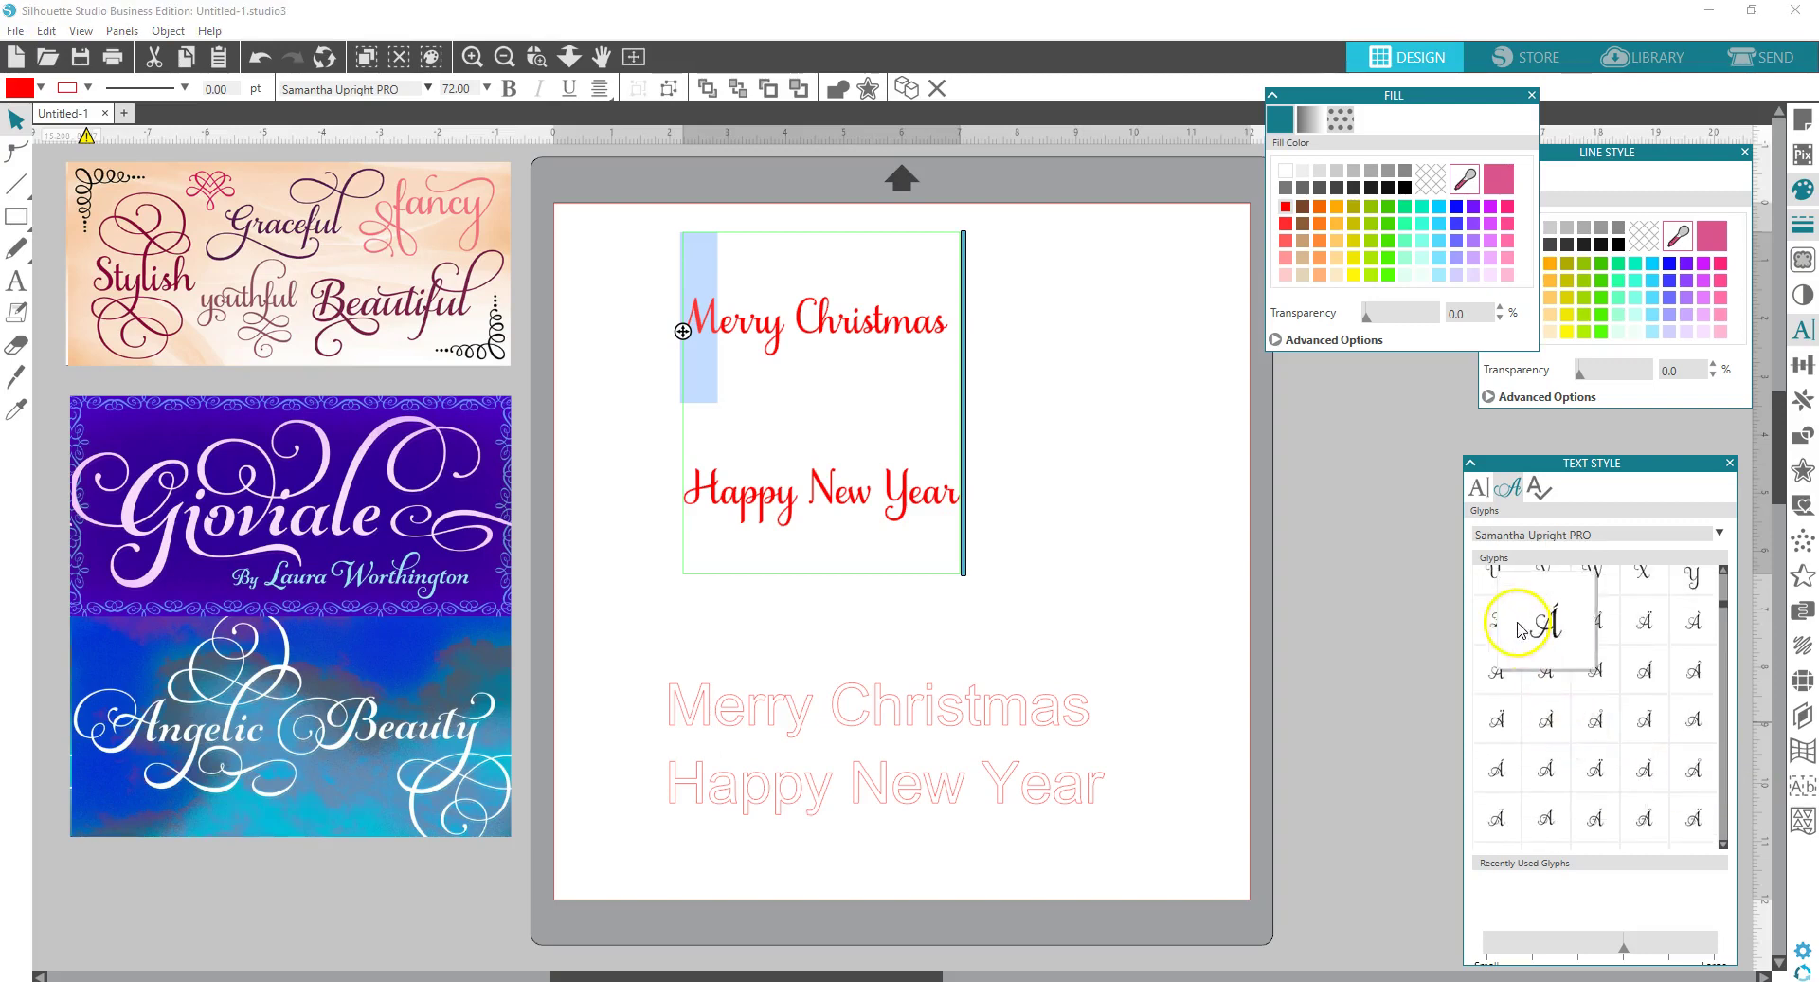
mouse_move(1548, 671)
scroll(1578, 706, down, 5)
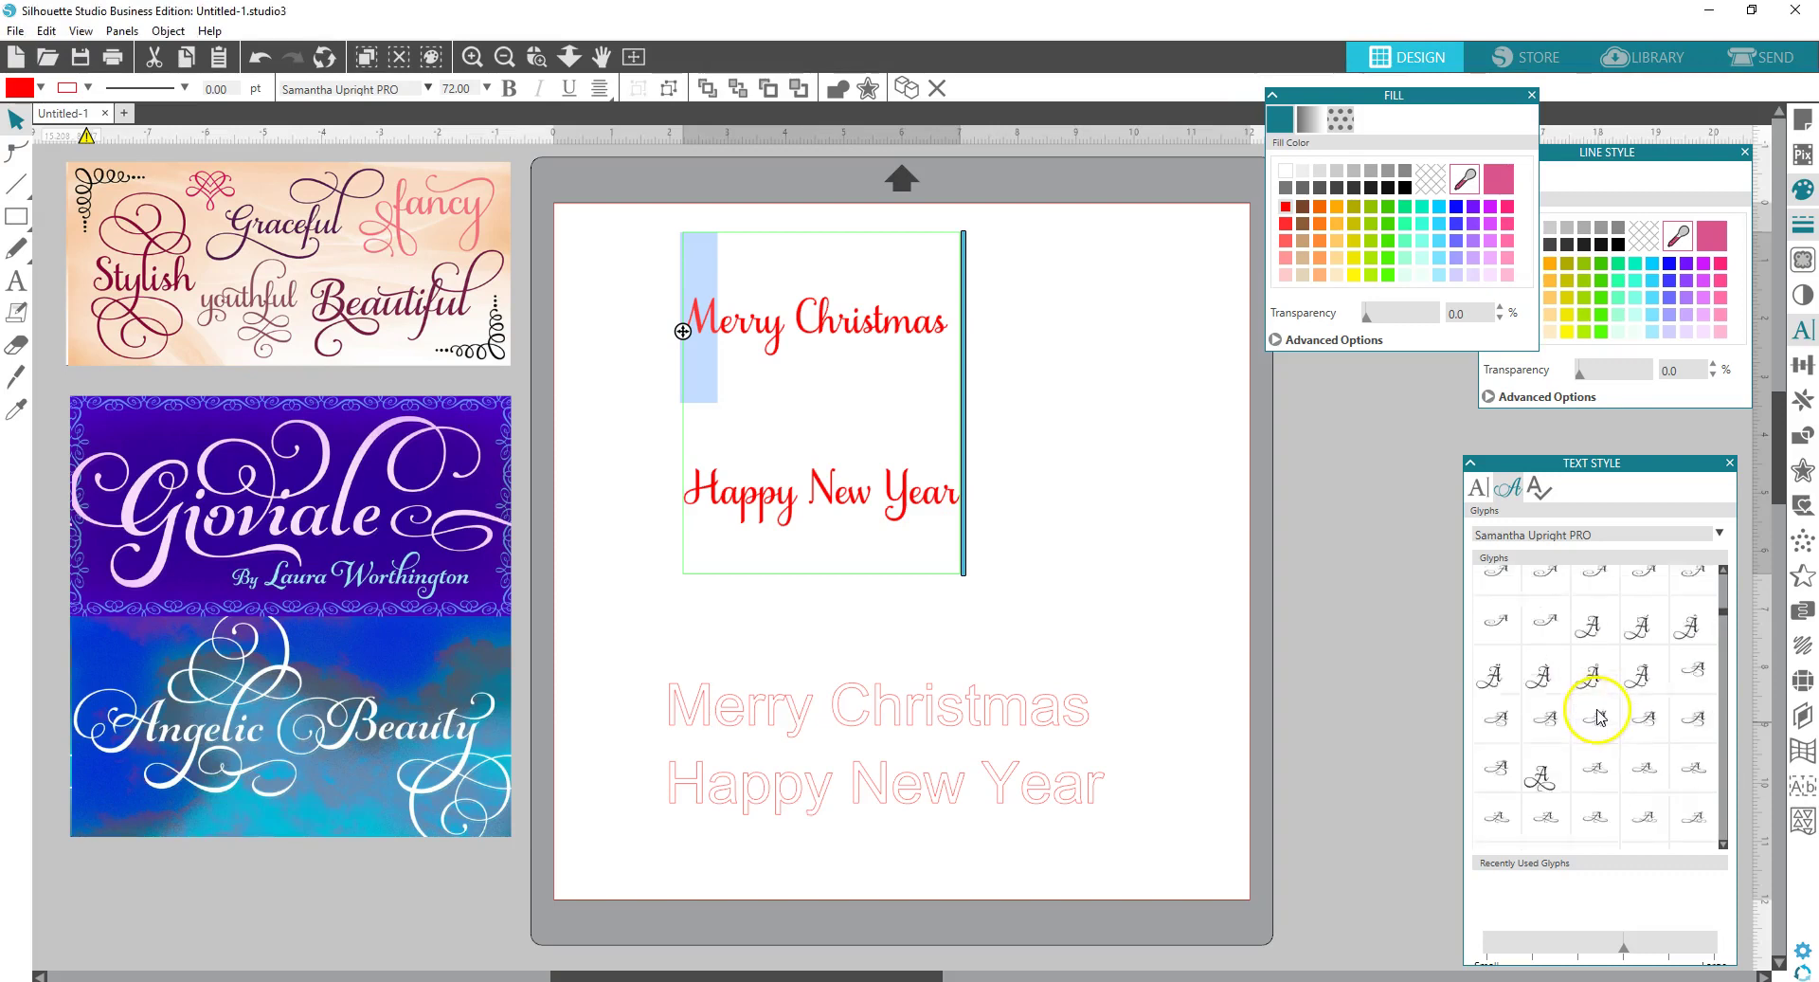
scroll(1598, 711, down, 8)
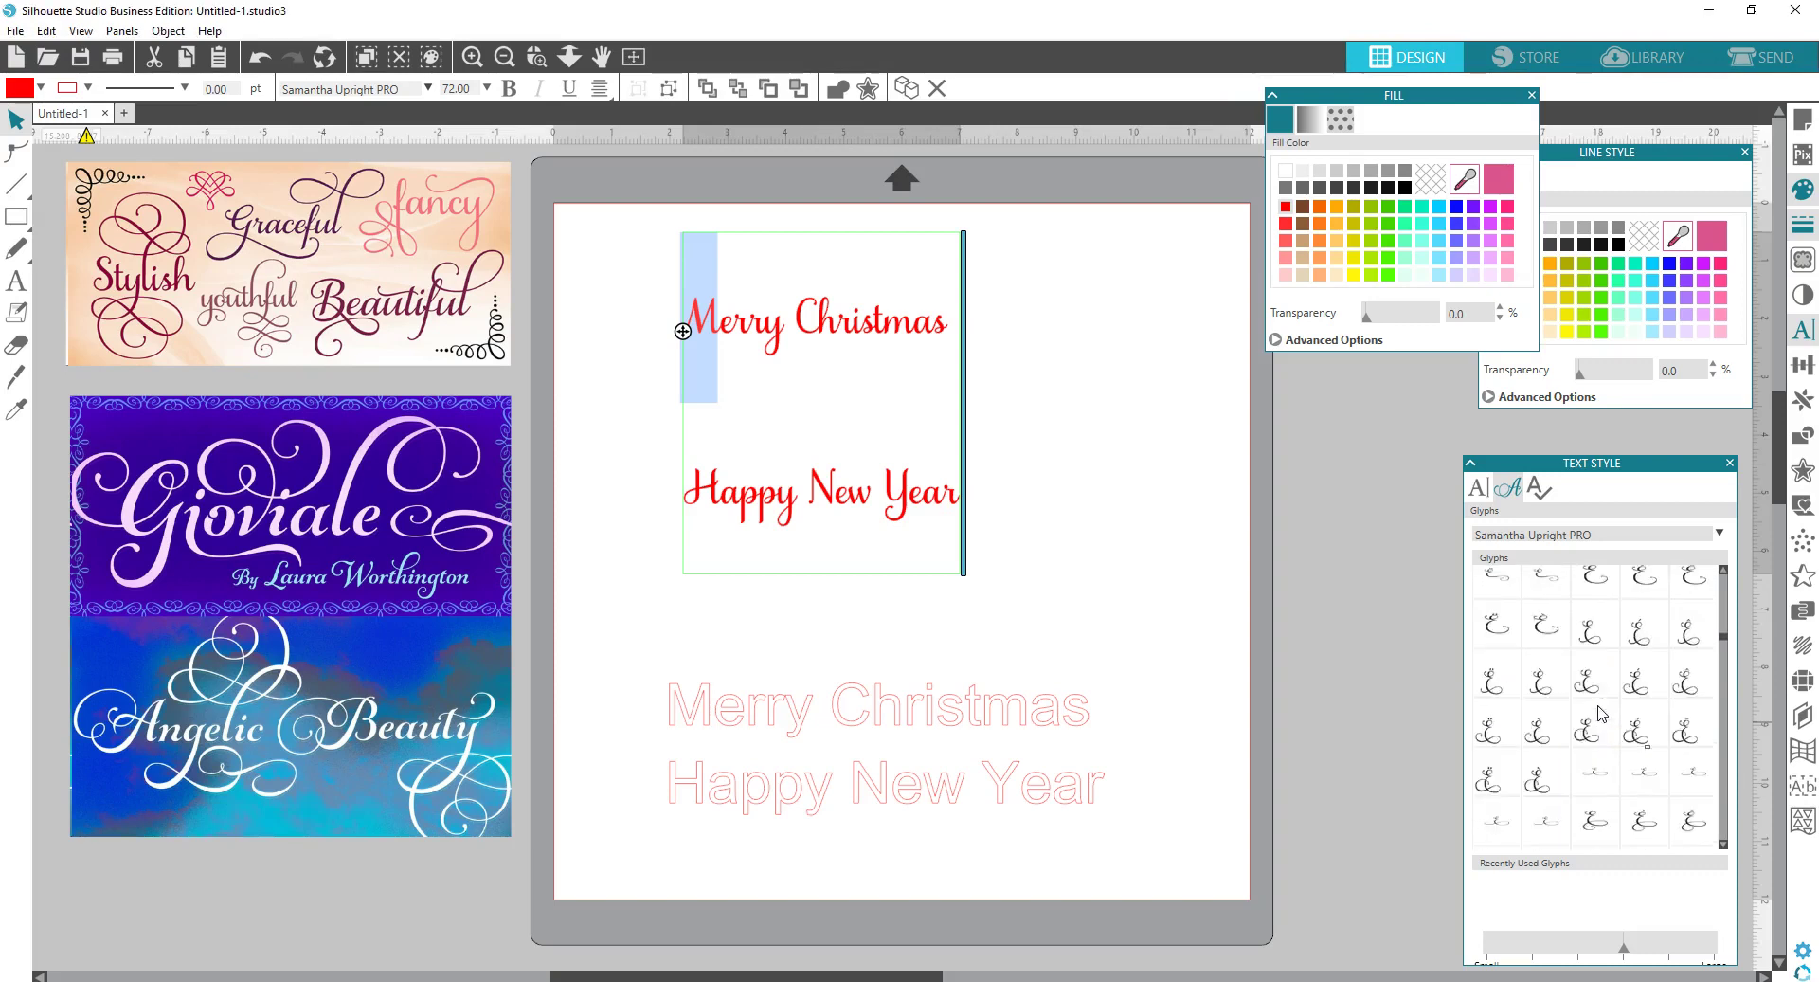
scroll(1599, 710, down, 5)
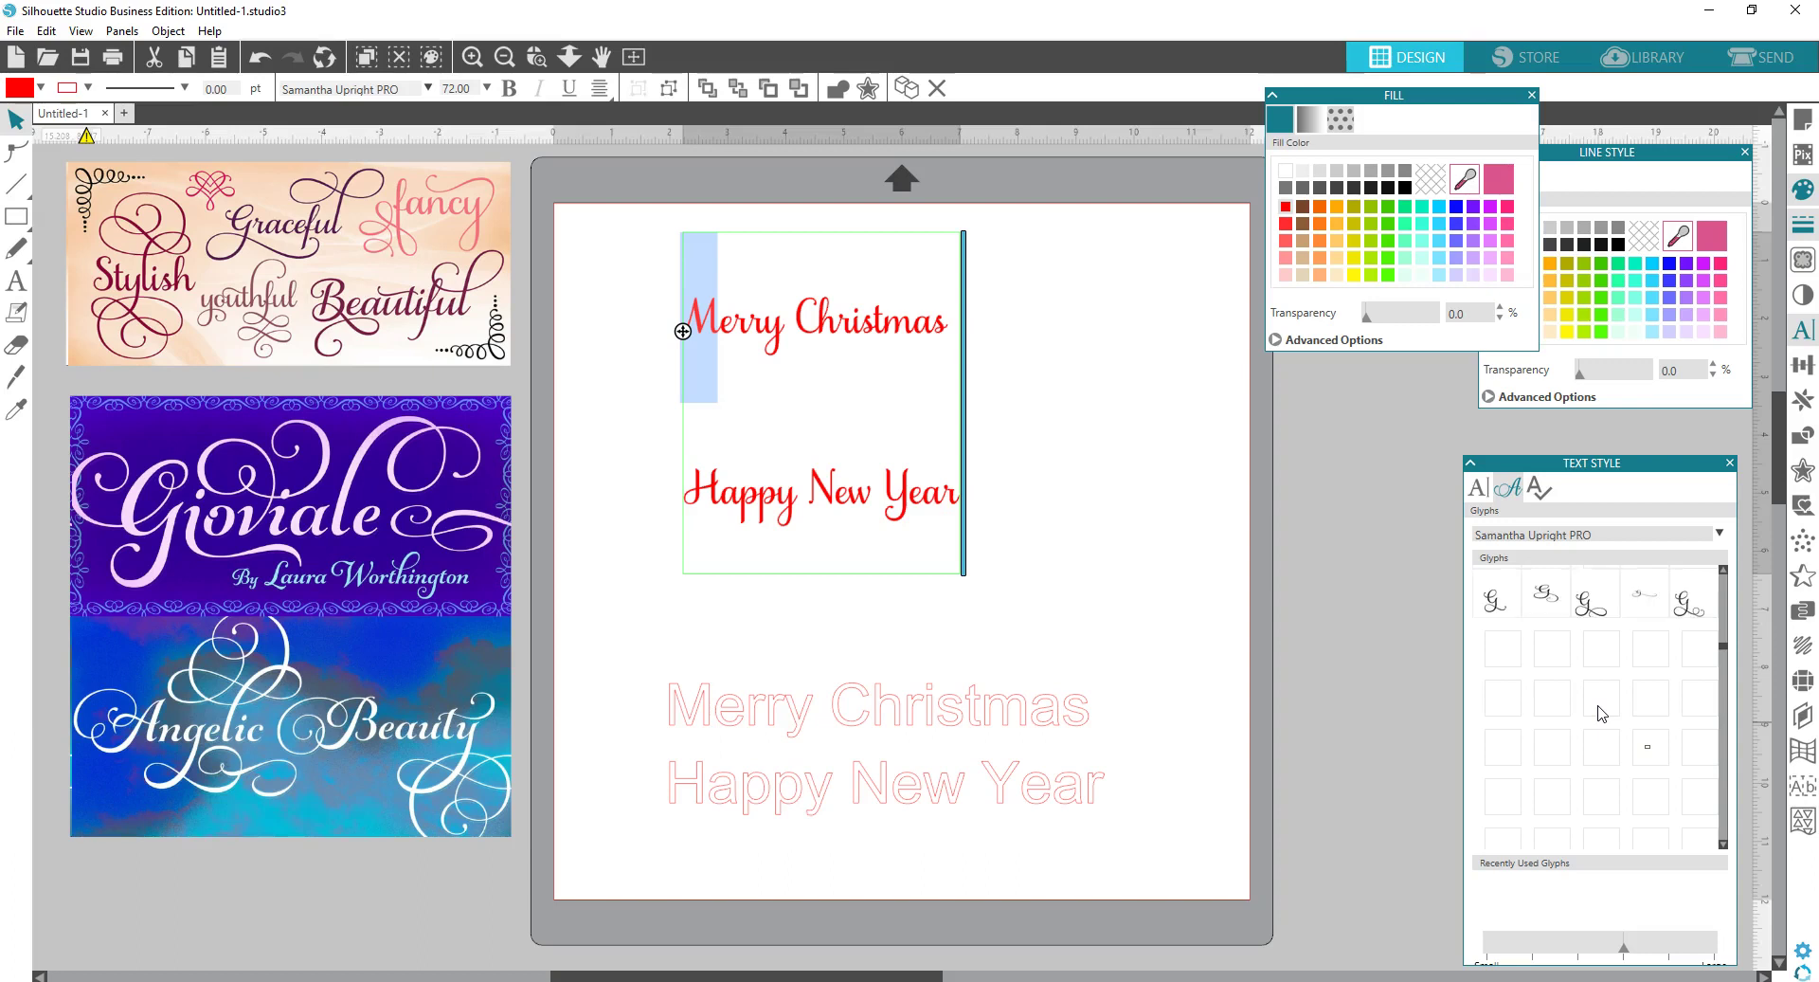
click(1534, 642)
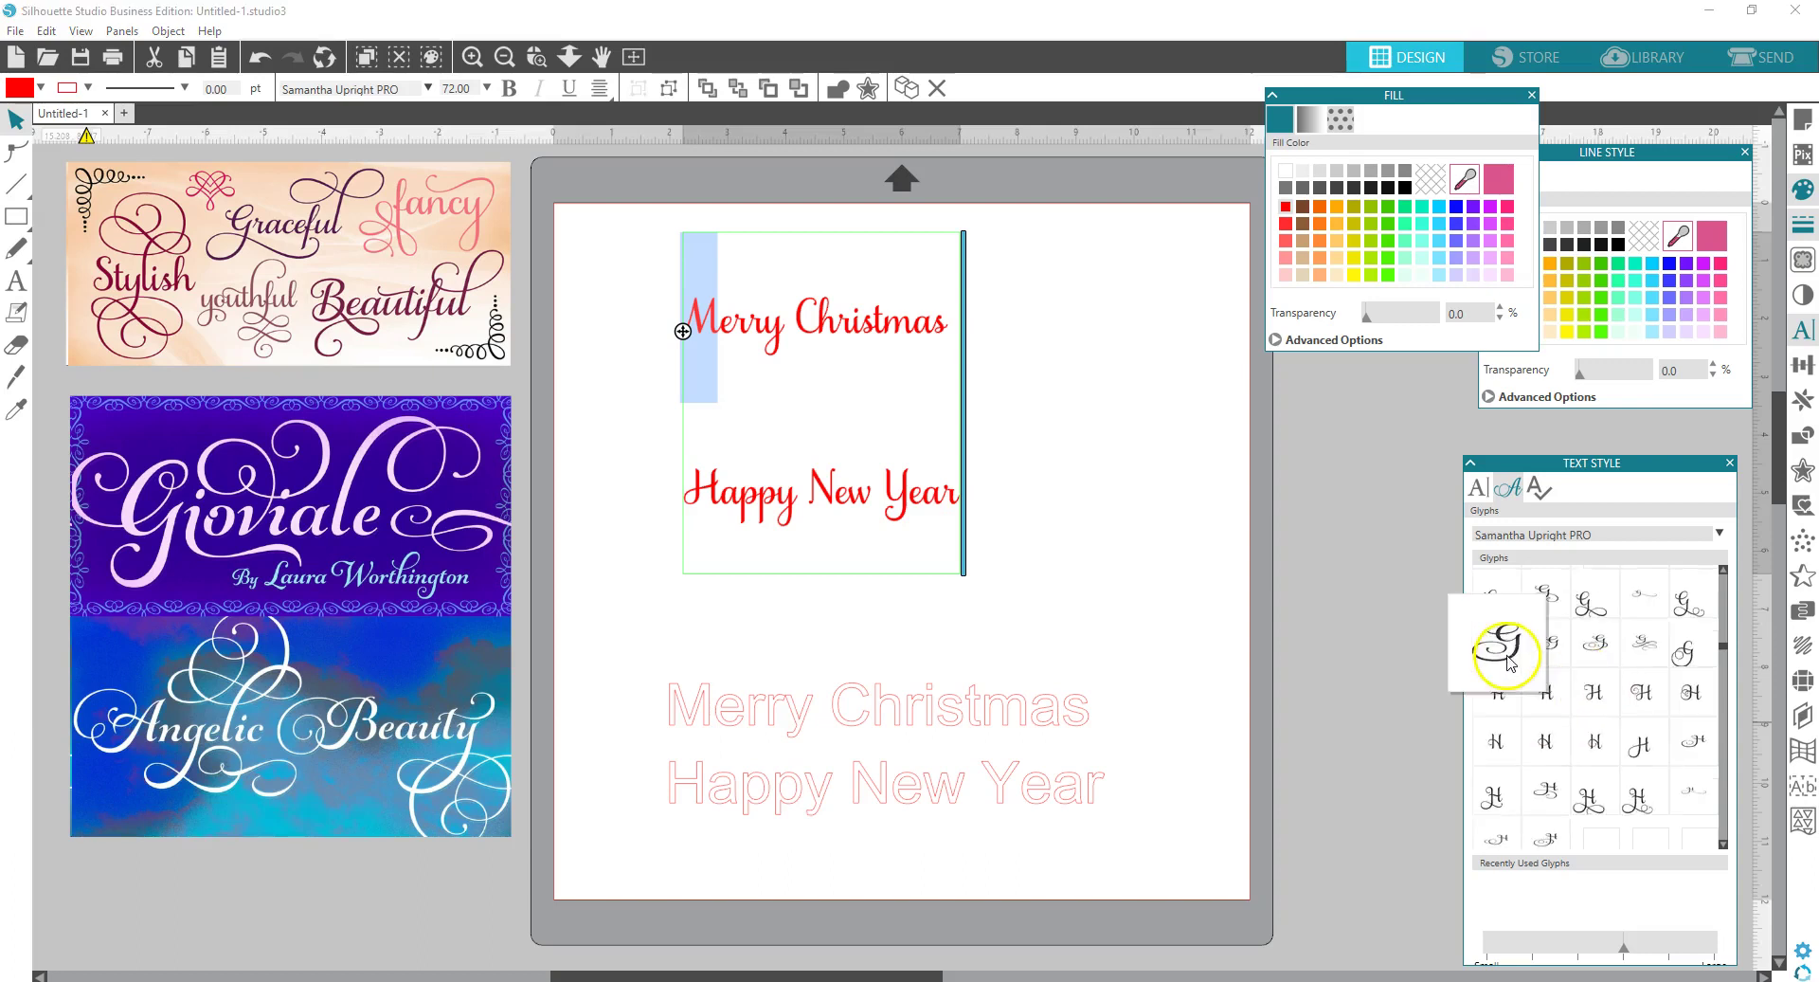
scroll(1553, 786, down, 5)
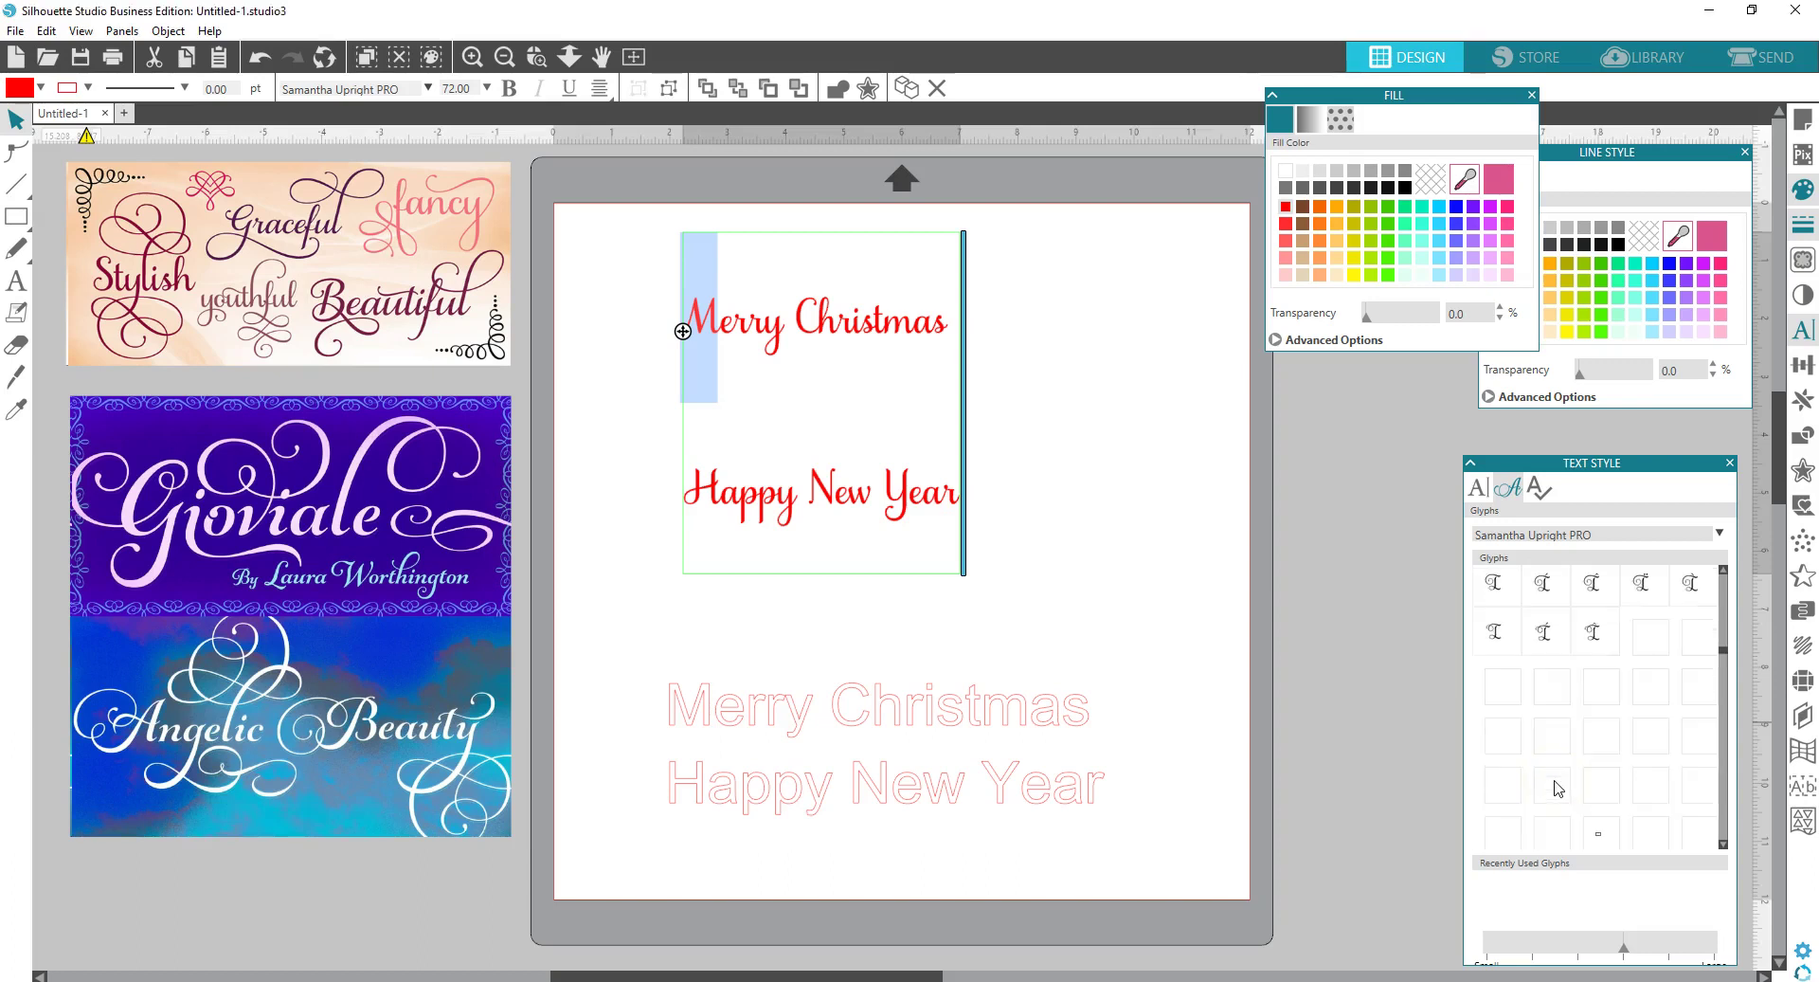
scroll(1559, 788, down, 3)
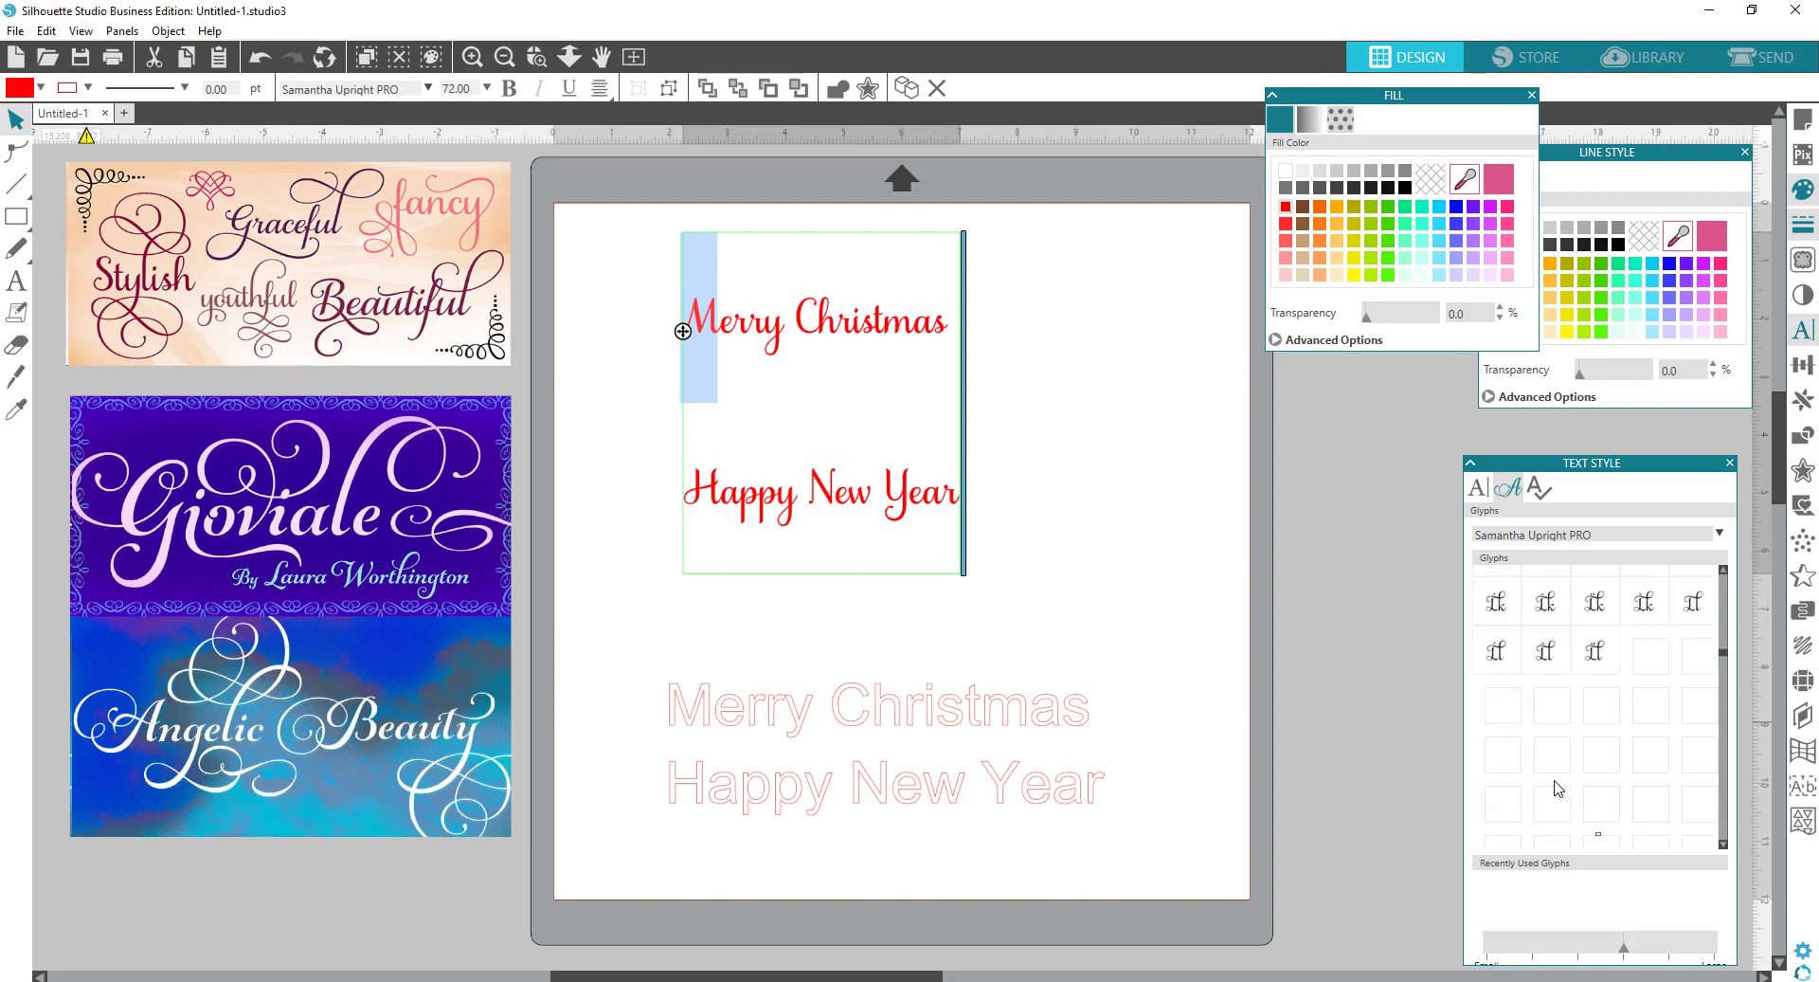
scroll(1559, 788, down, 2)
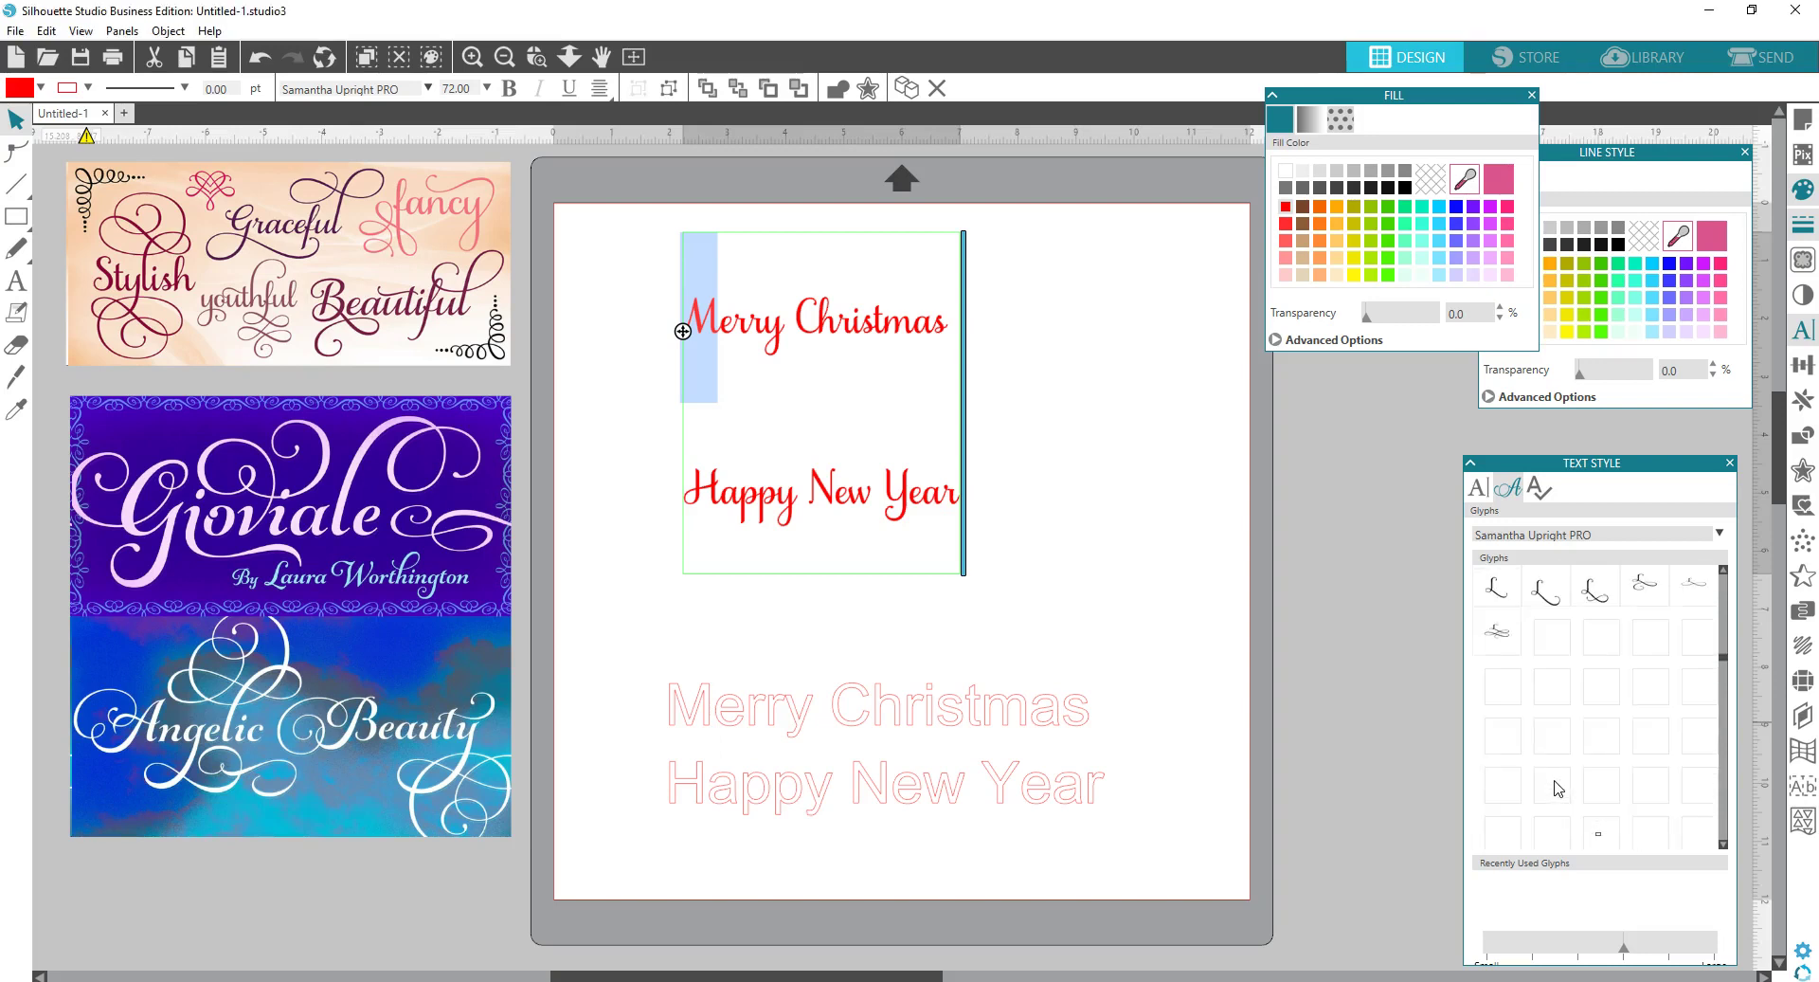
scroll(1559, 788, down, 2)
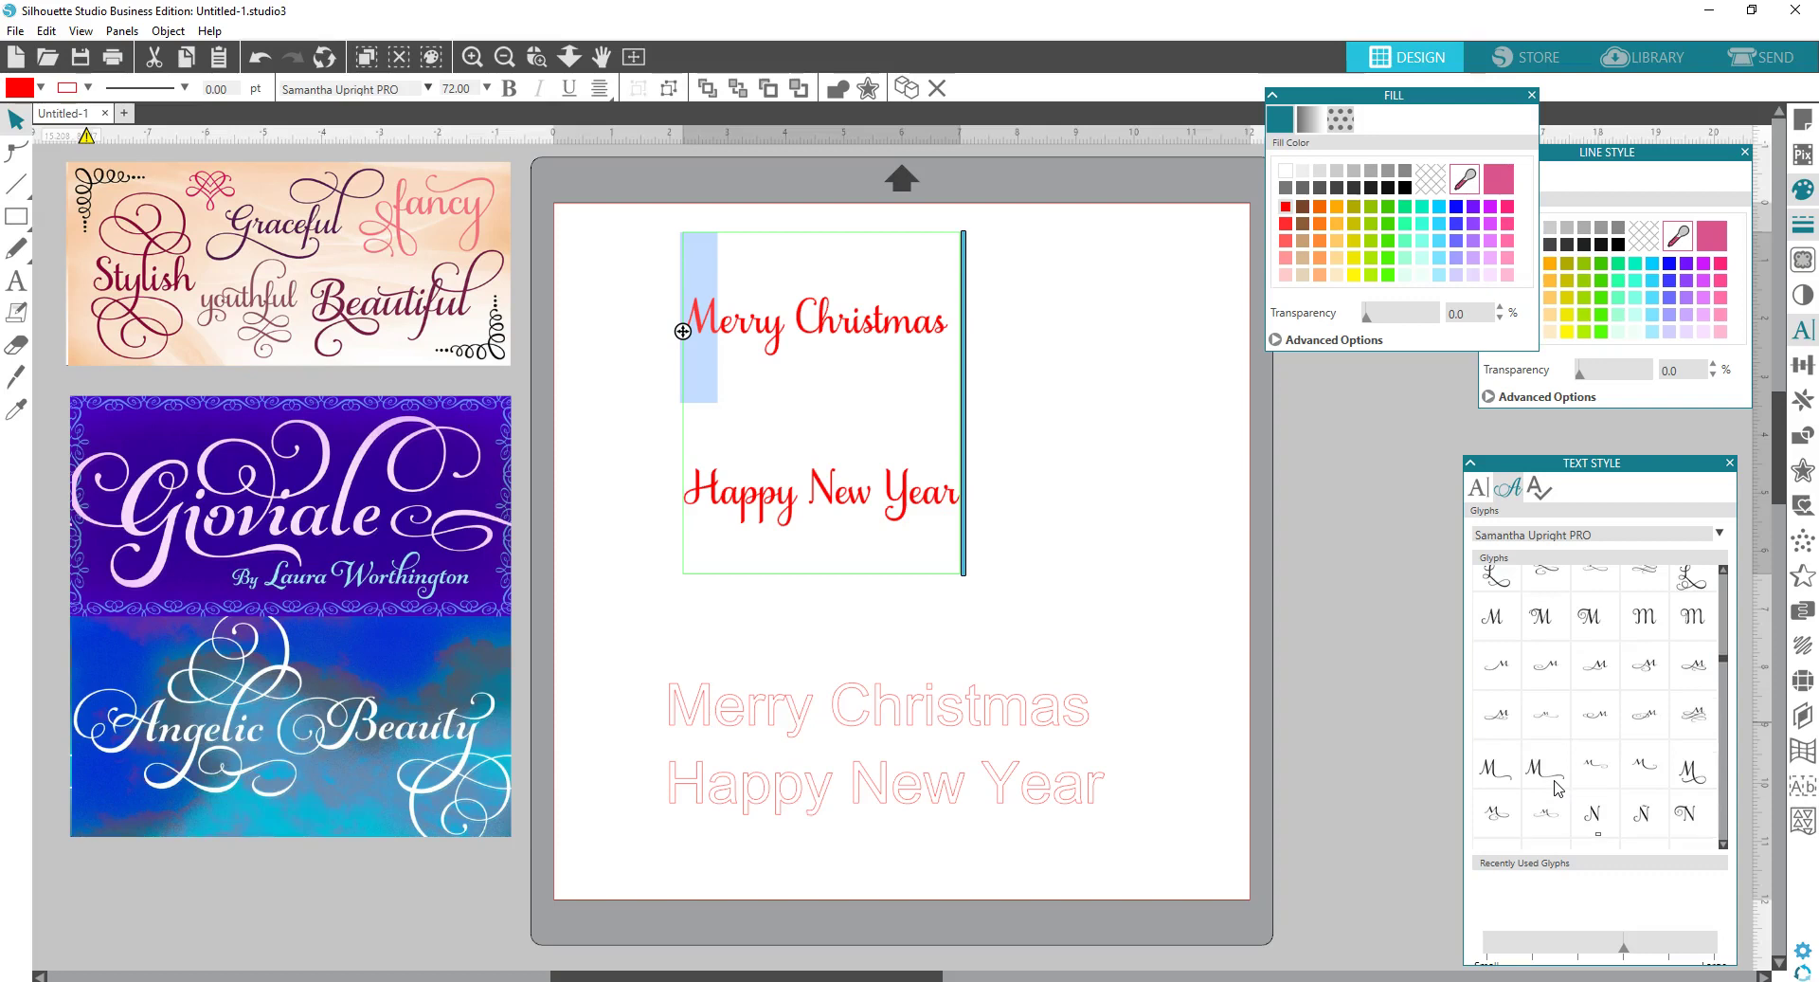
scroll(1559, 701, up, 1)
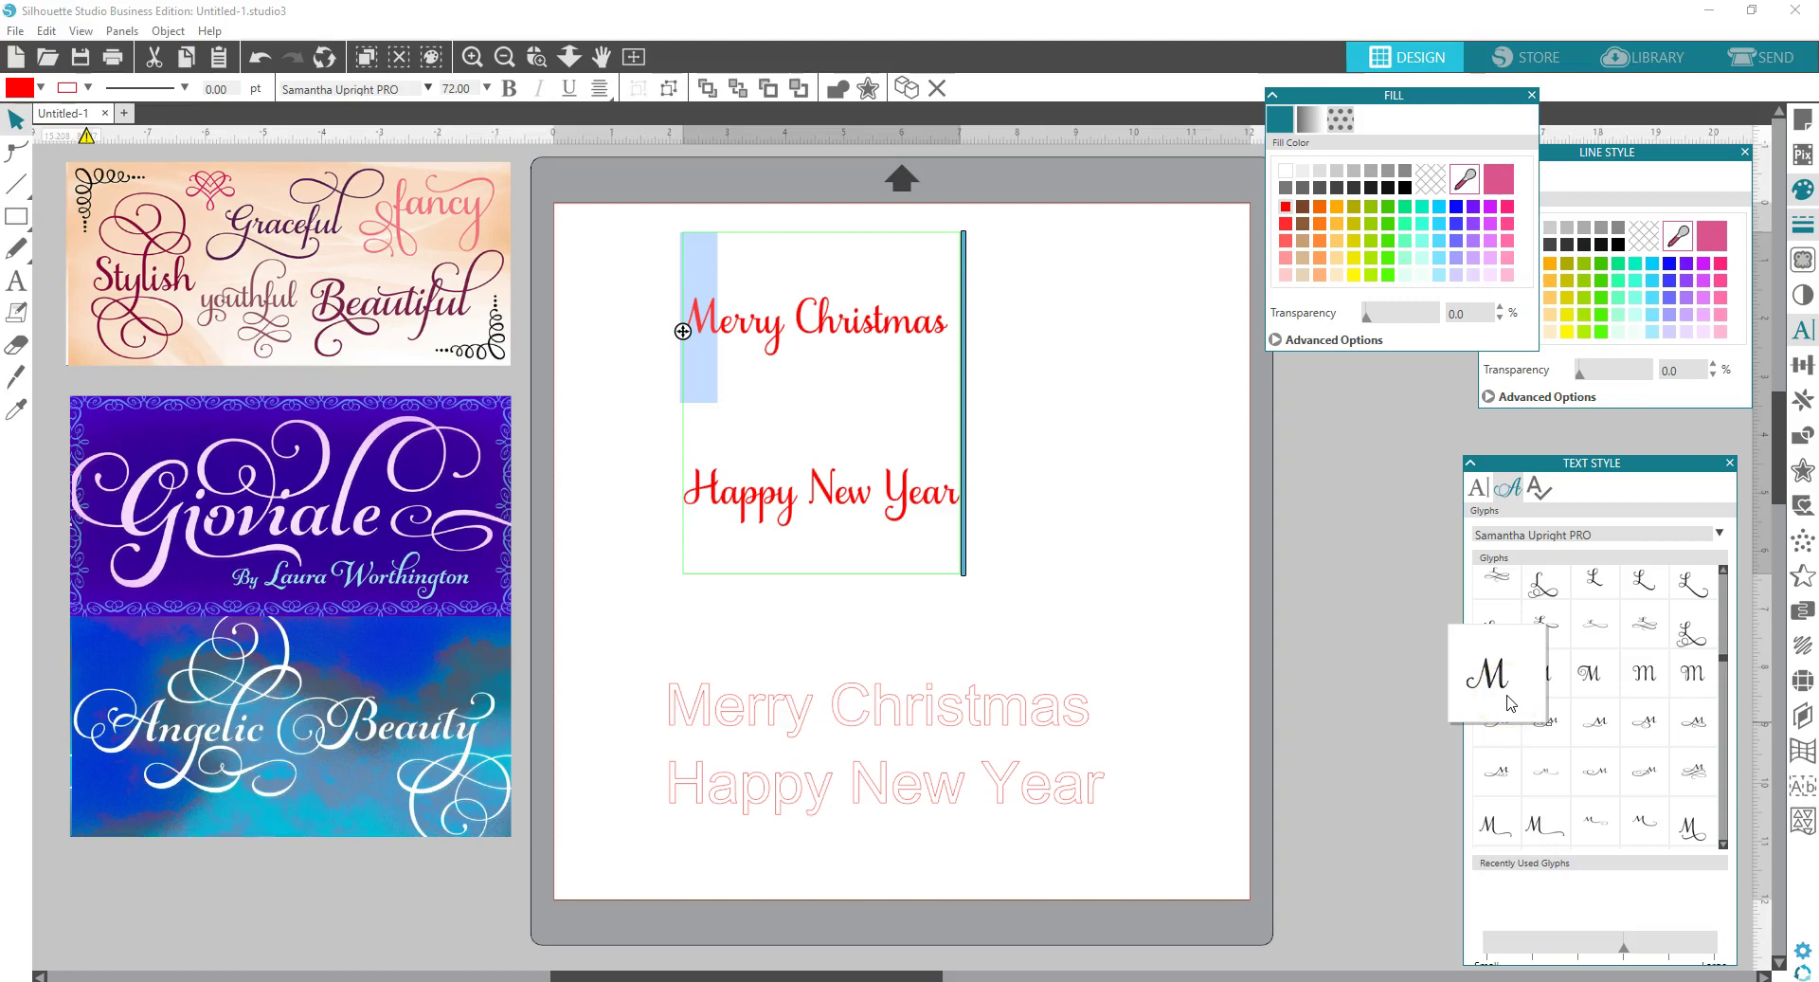
click(1547, 699)
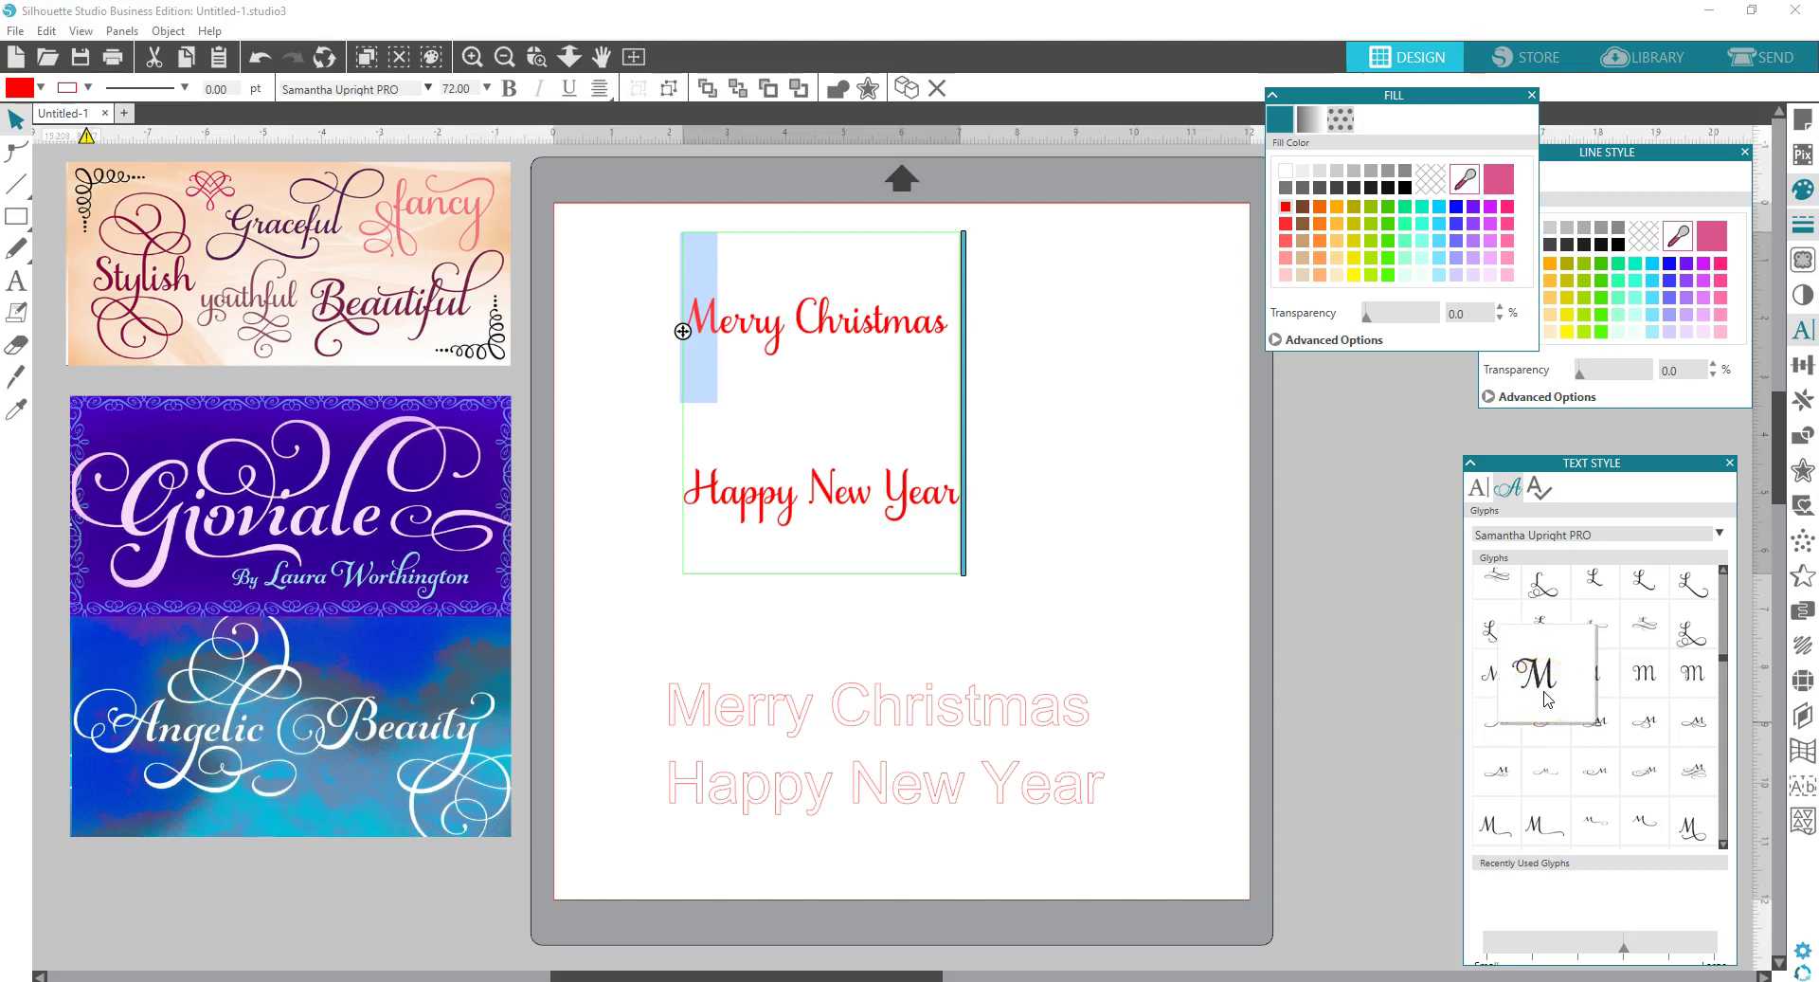
click(1550, 673)
click(1592, 681)
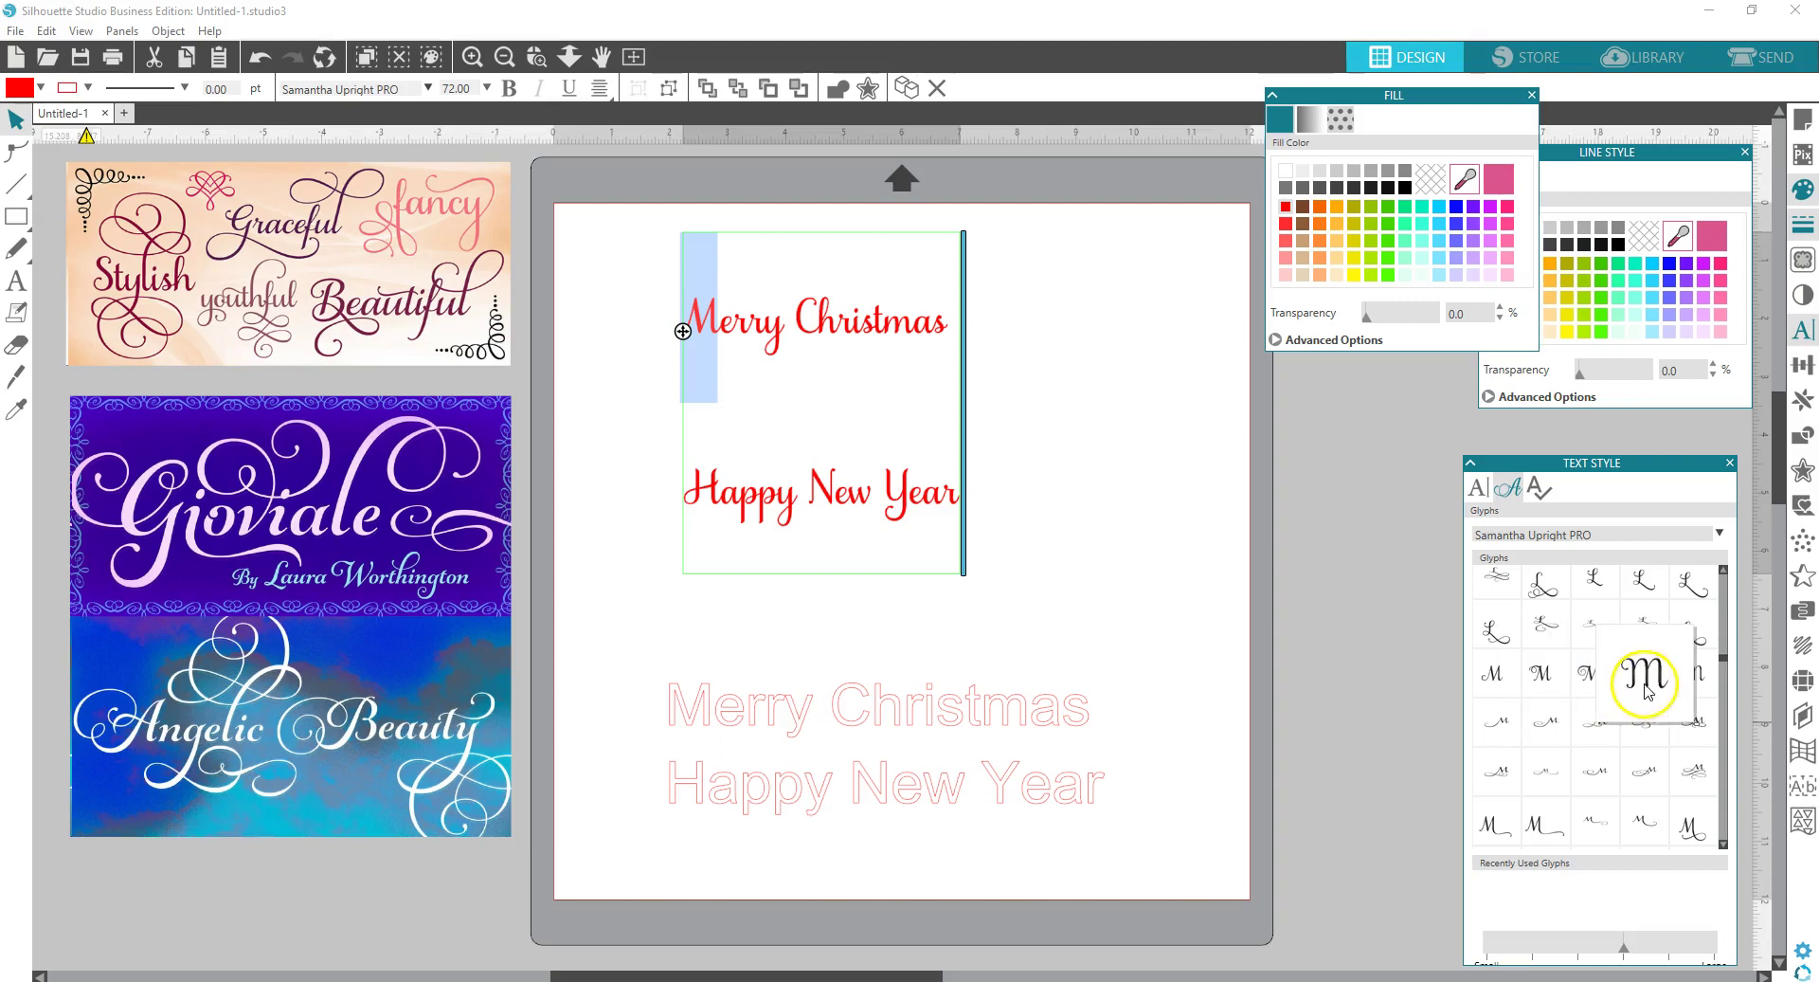
scroll(1615, 795, down, 2)
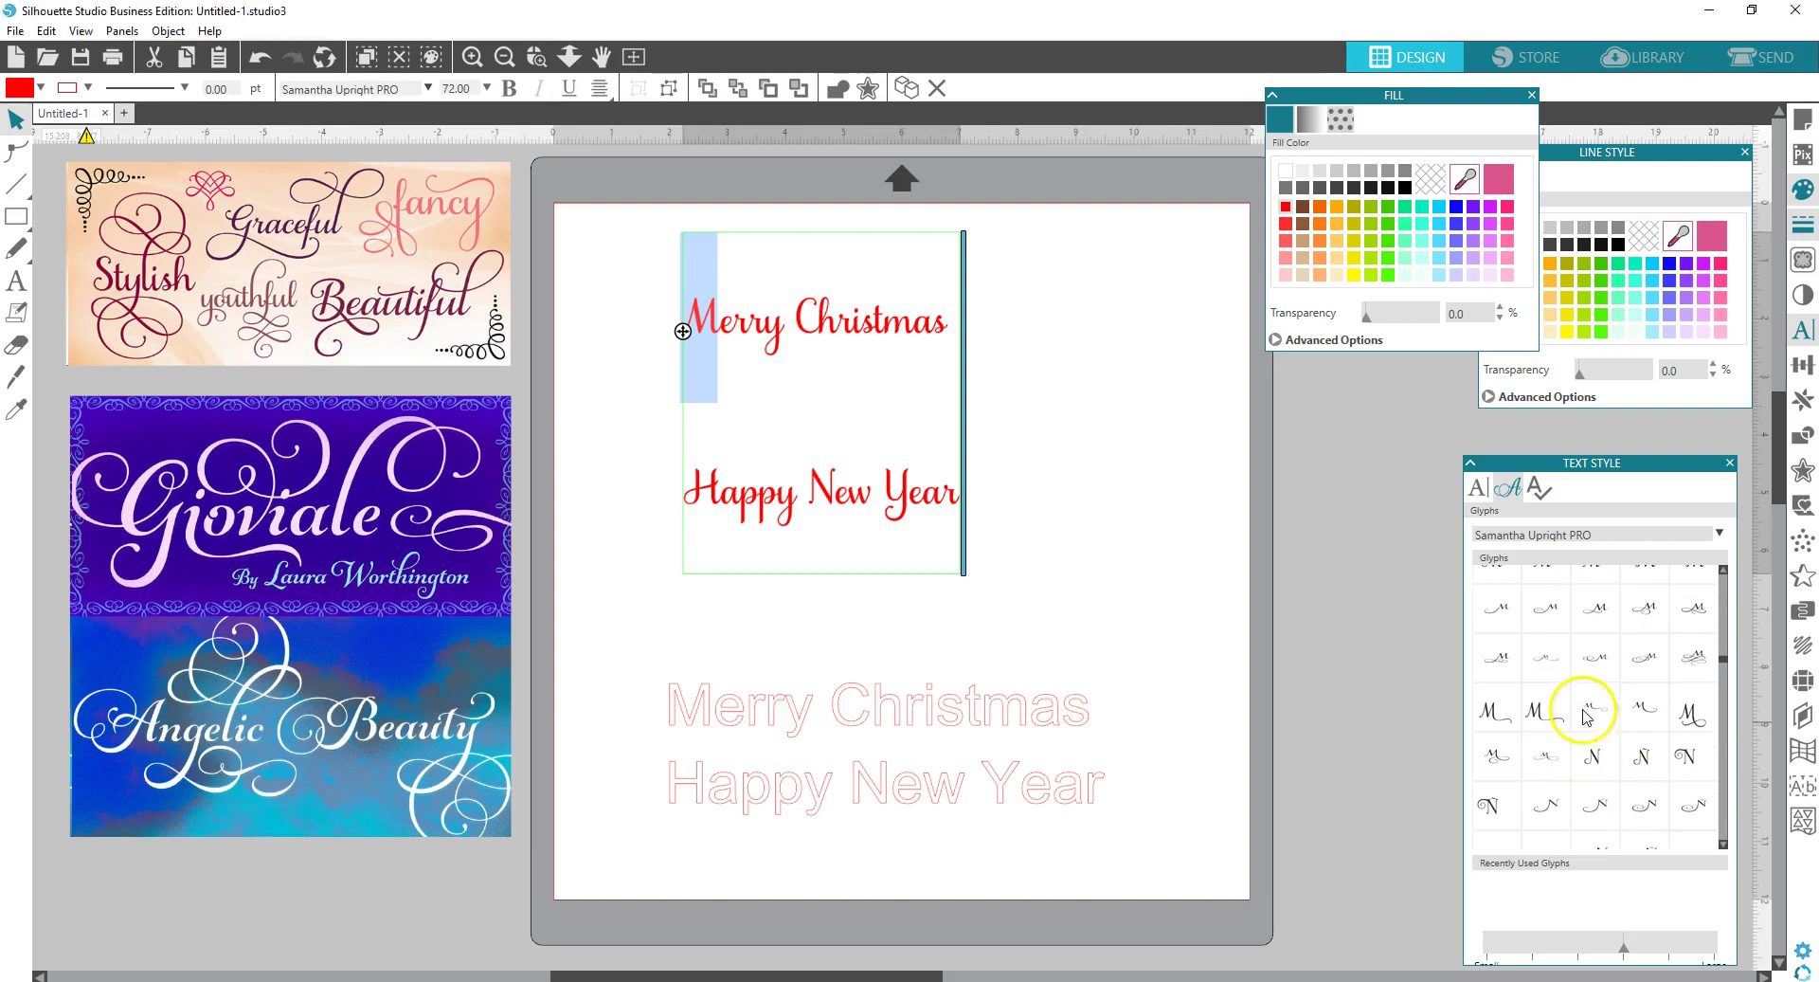
click(1686, 706)
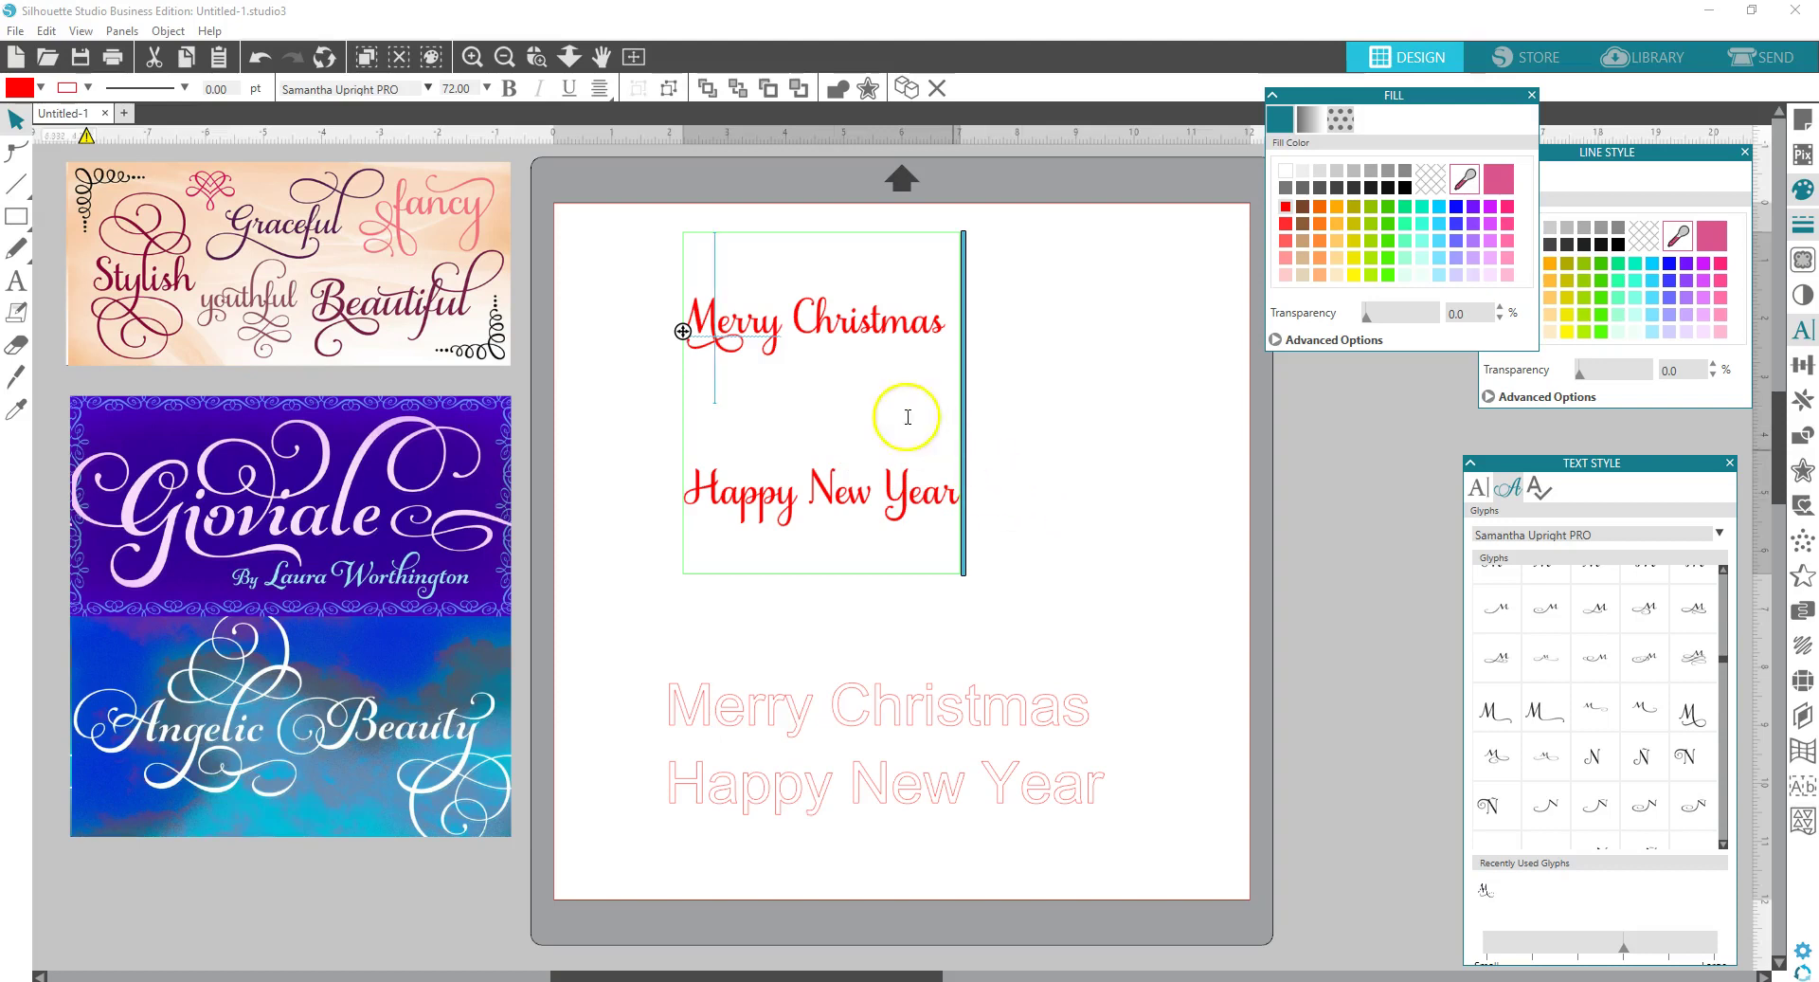
- Replace the "C" of "Christmas" with the alternate C glyph that has a curled flourish on its left side
click(768, 320)
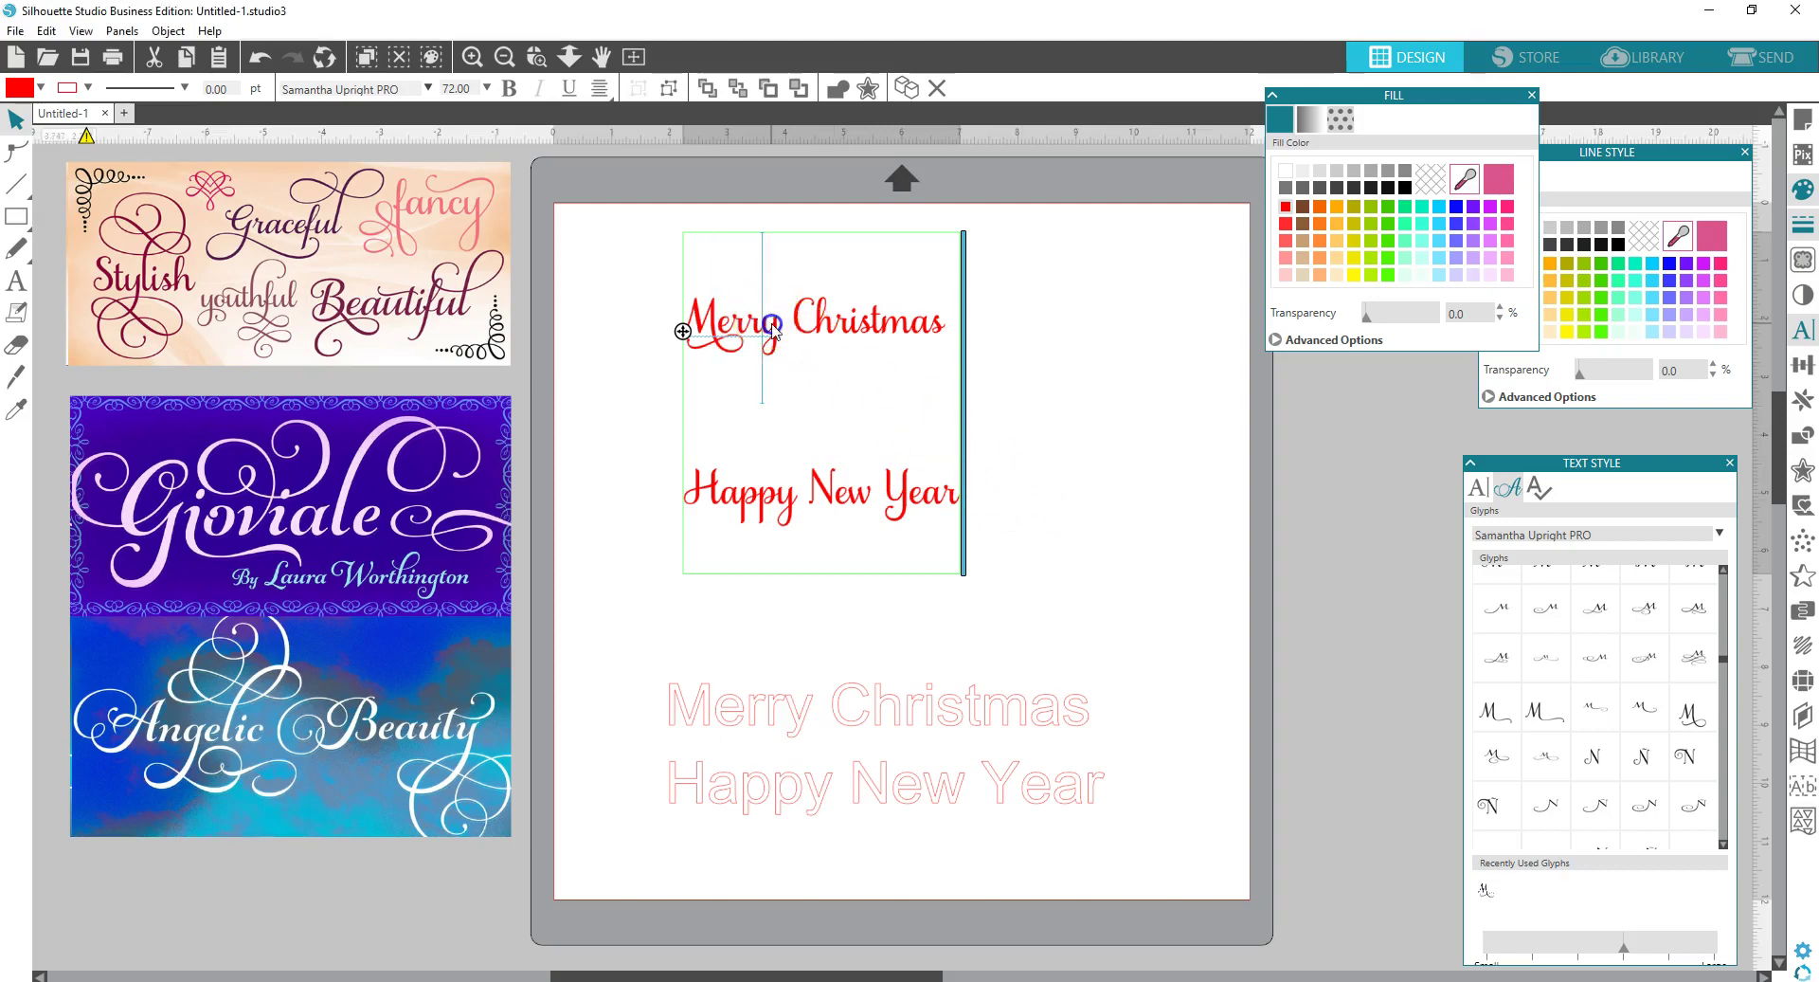
drag(814, 322, 797, 323)
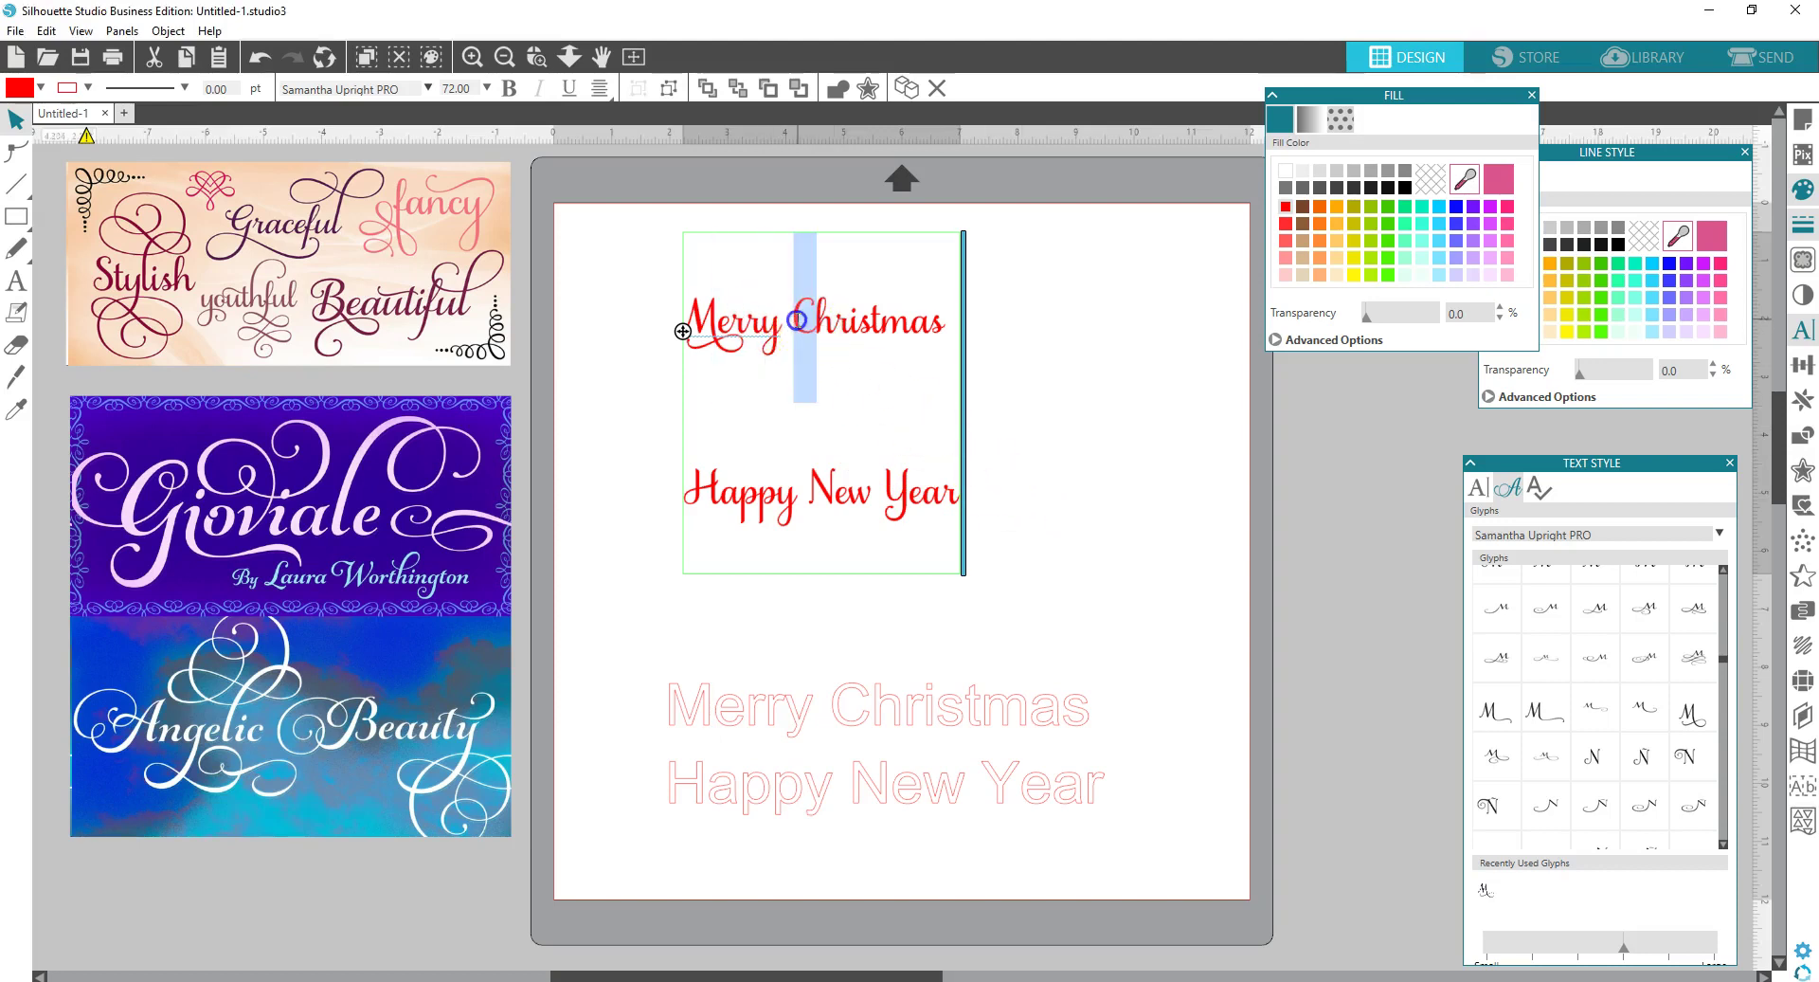
scroll(1654, 682, down, 5)
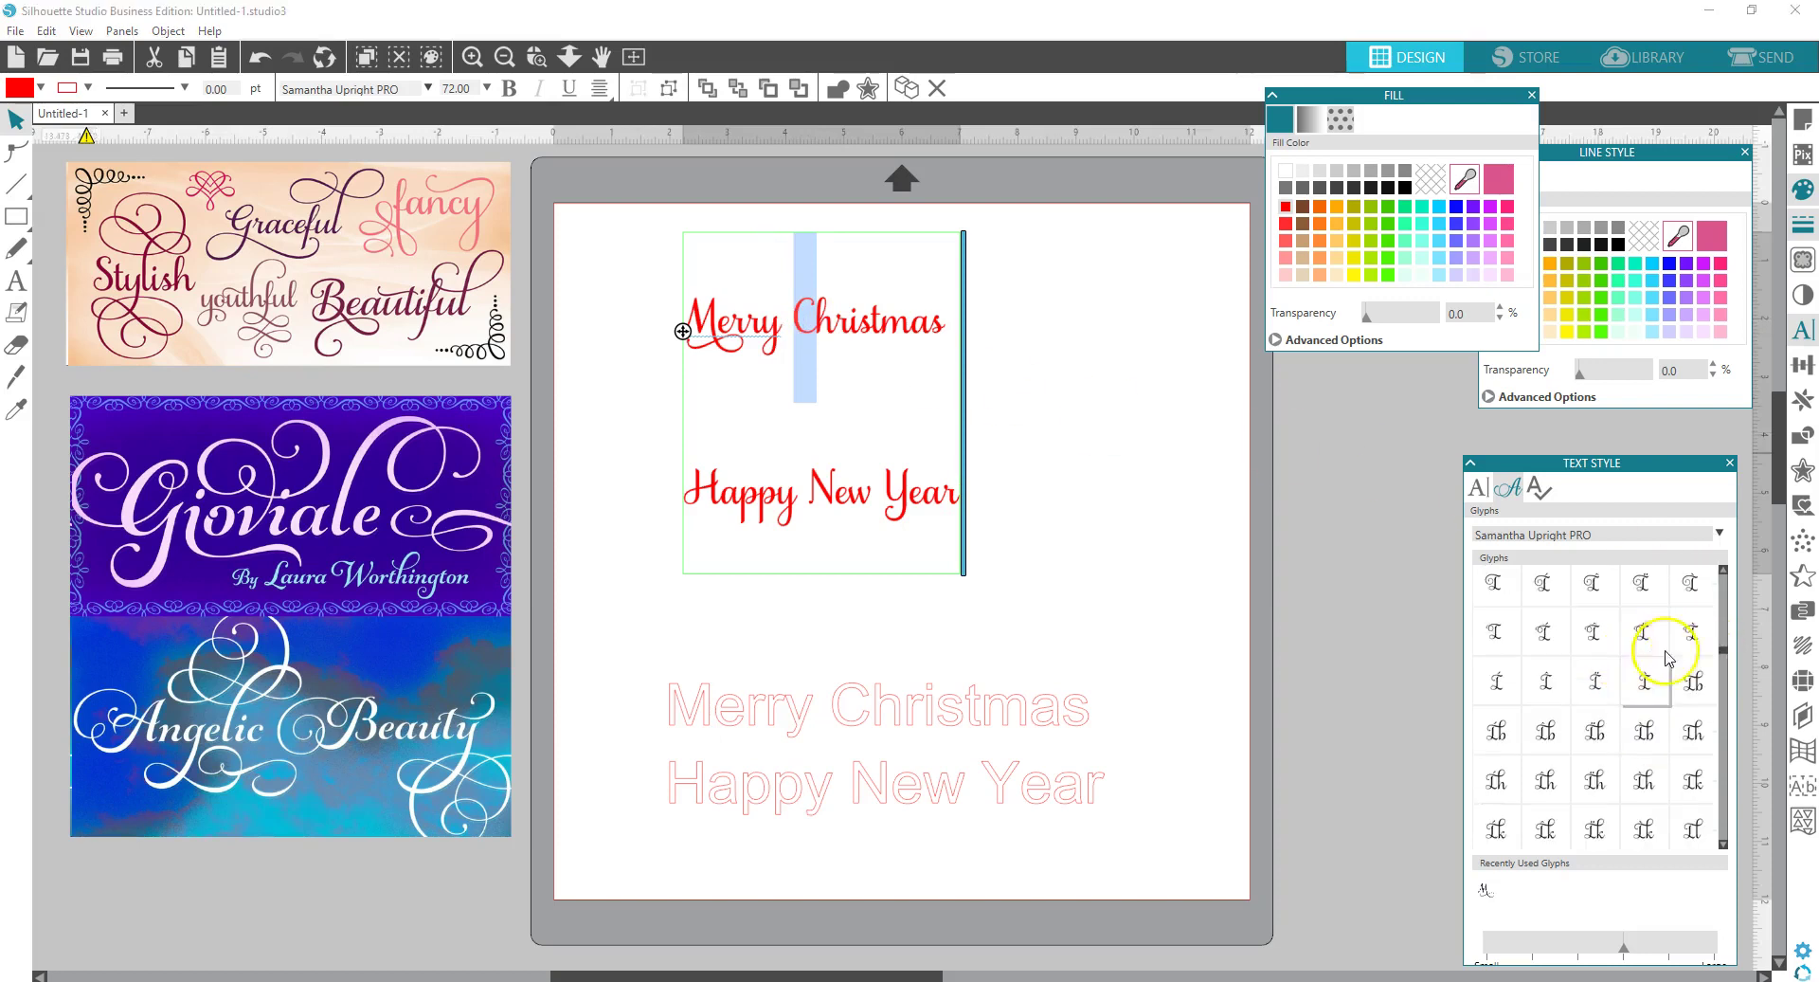
scroll(1686, 654, up, 10)
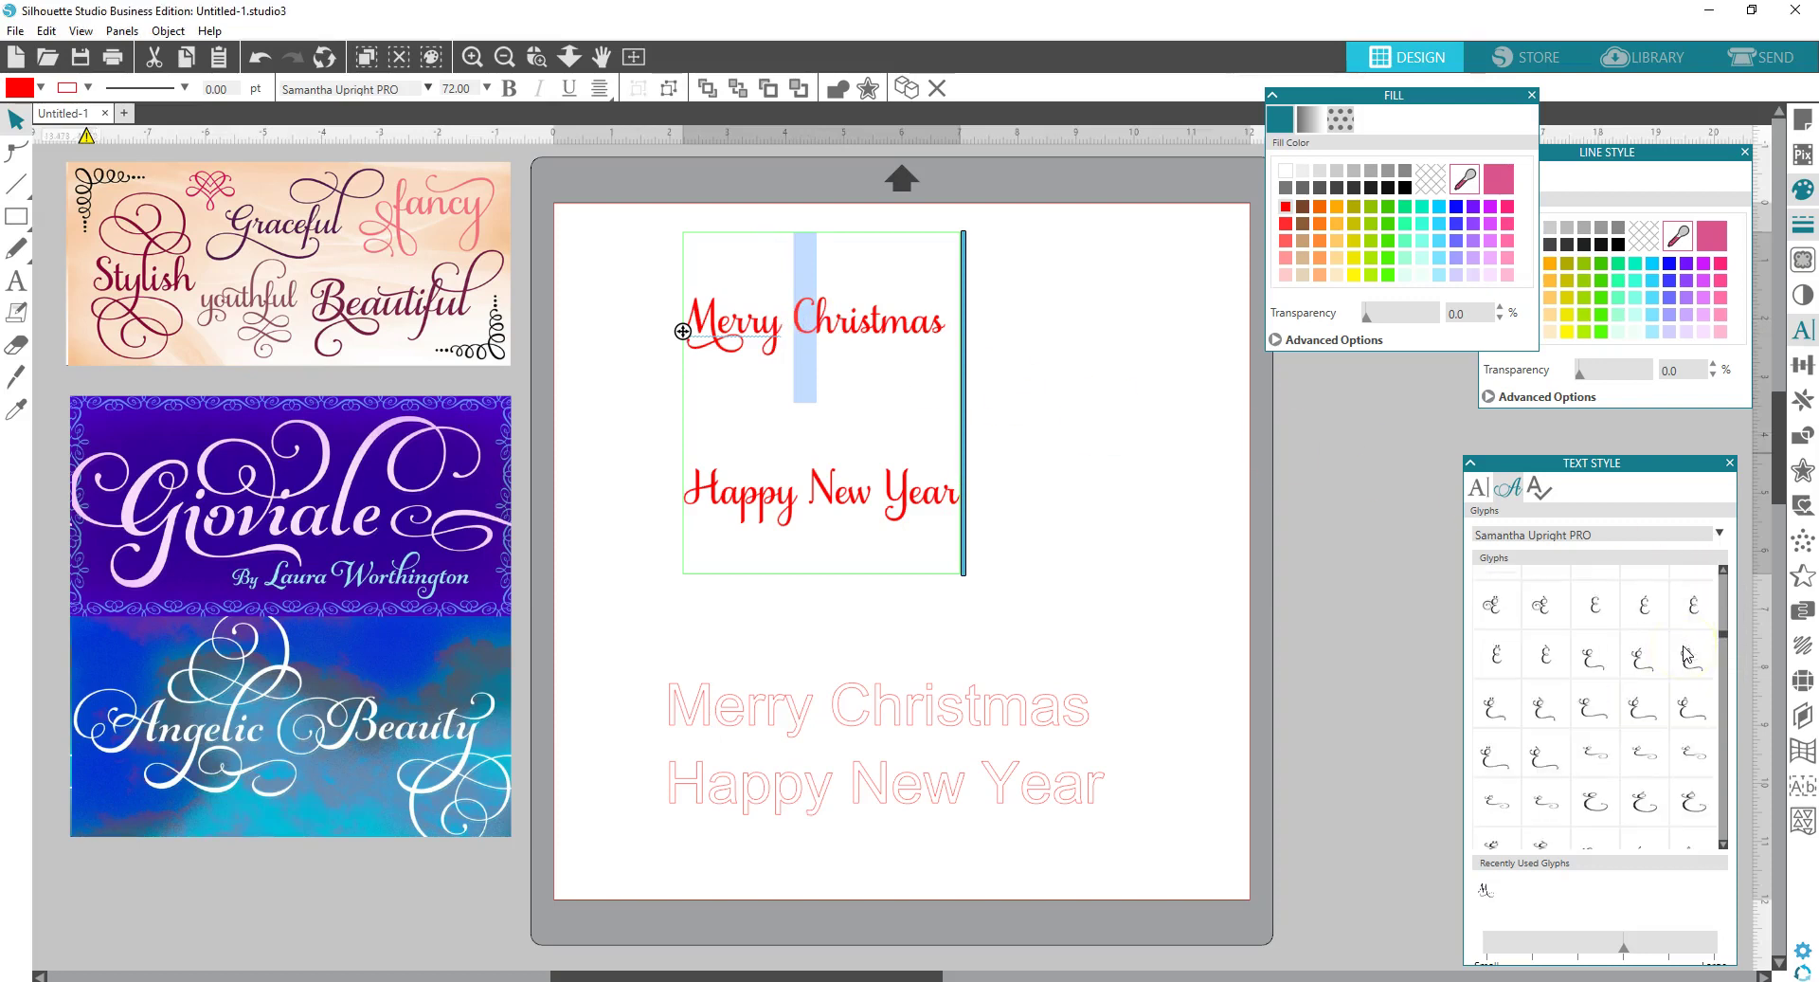
scroll(1686, 654, up, 3)
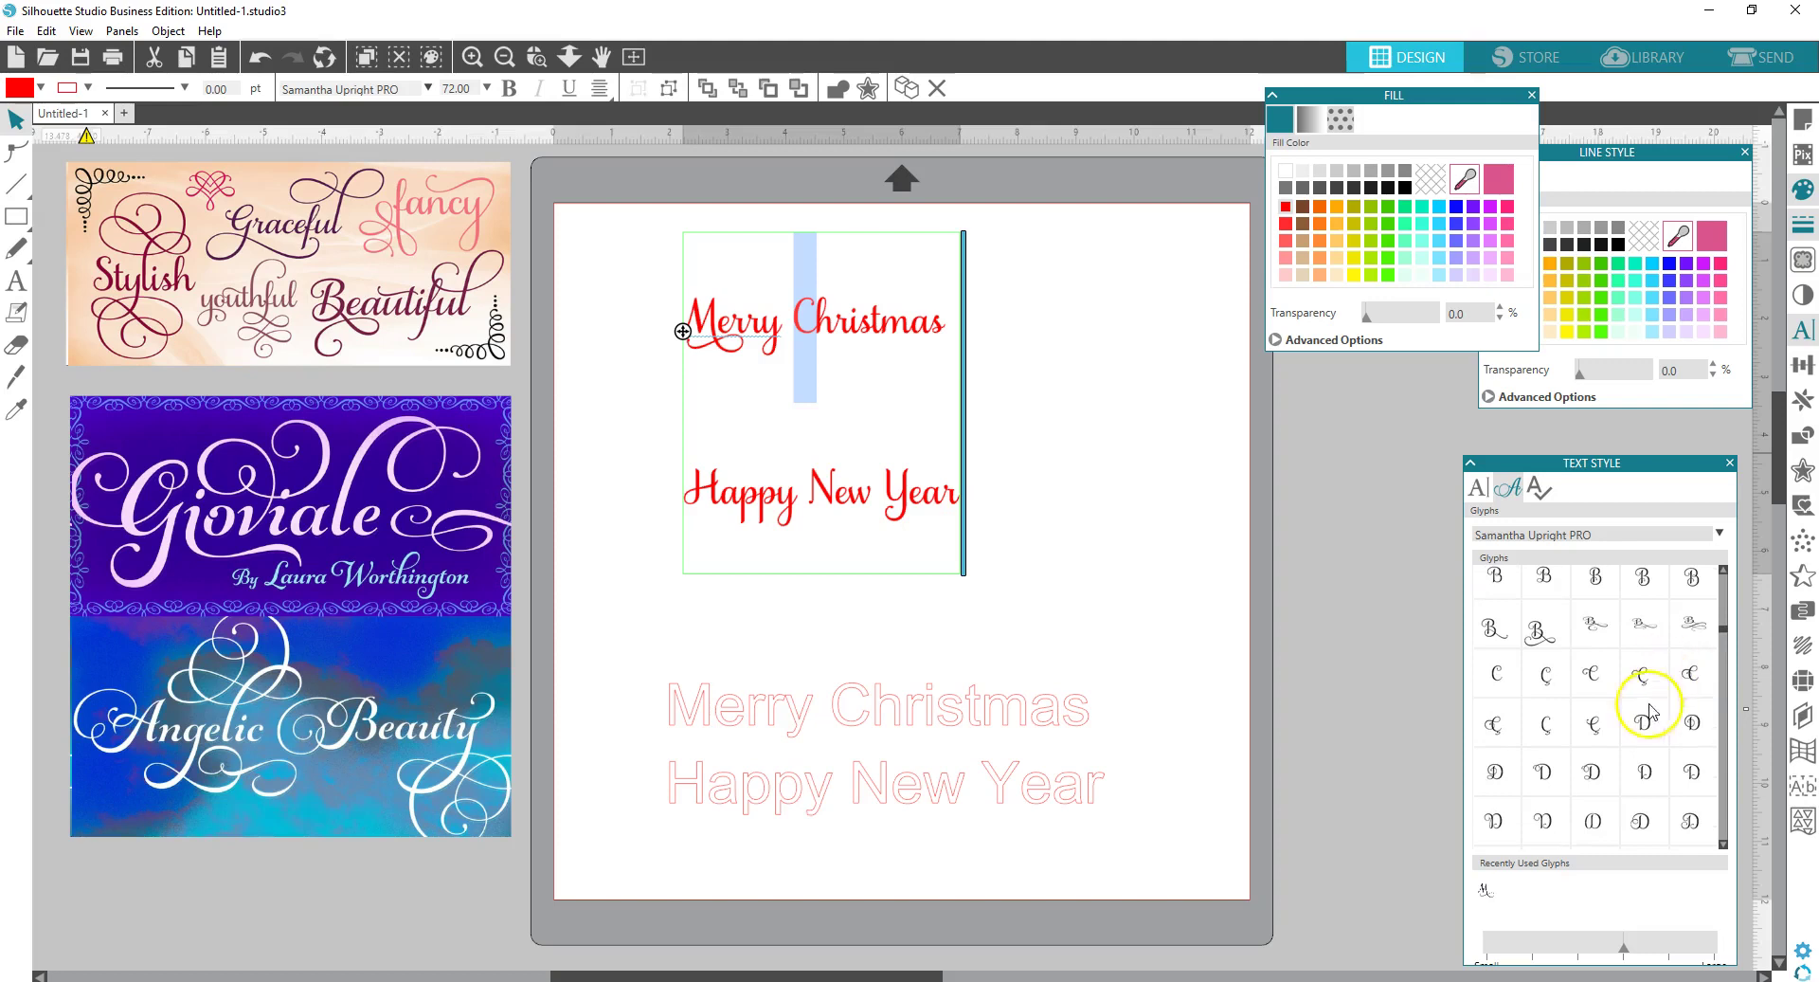
mouse_move(1687, 678)
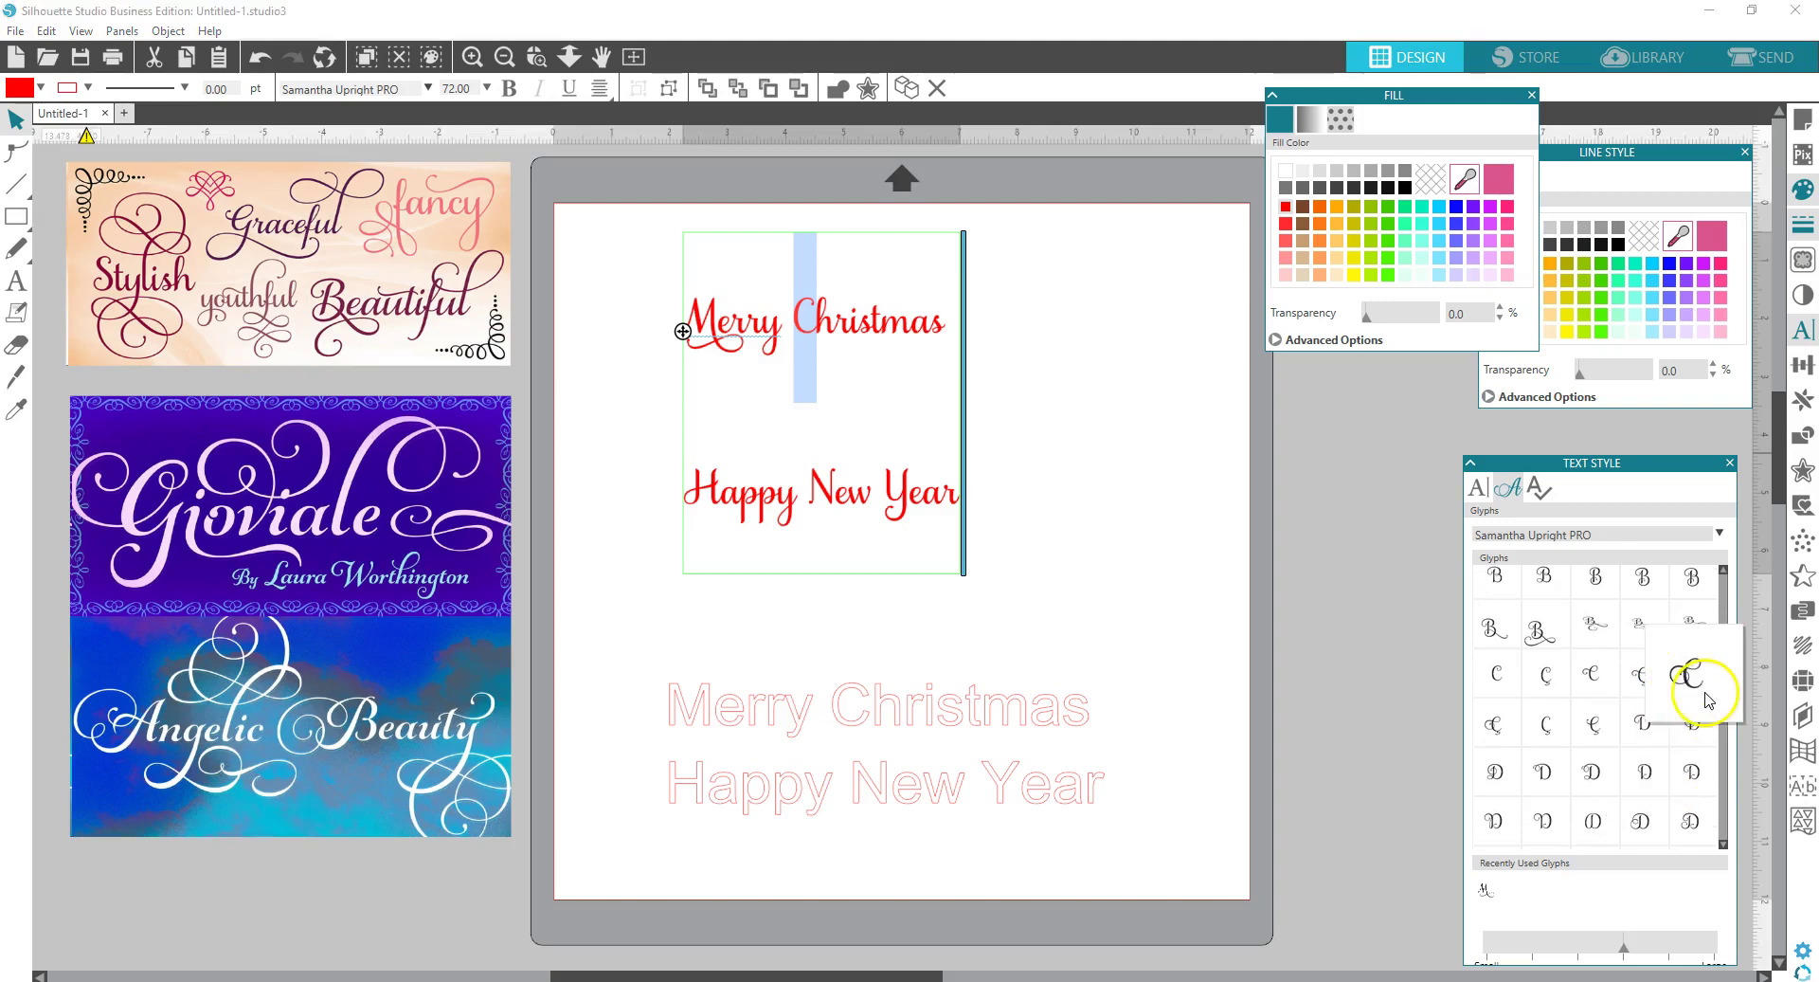
mouse_move(1630, 674)
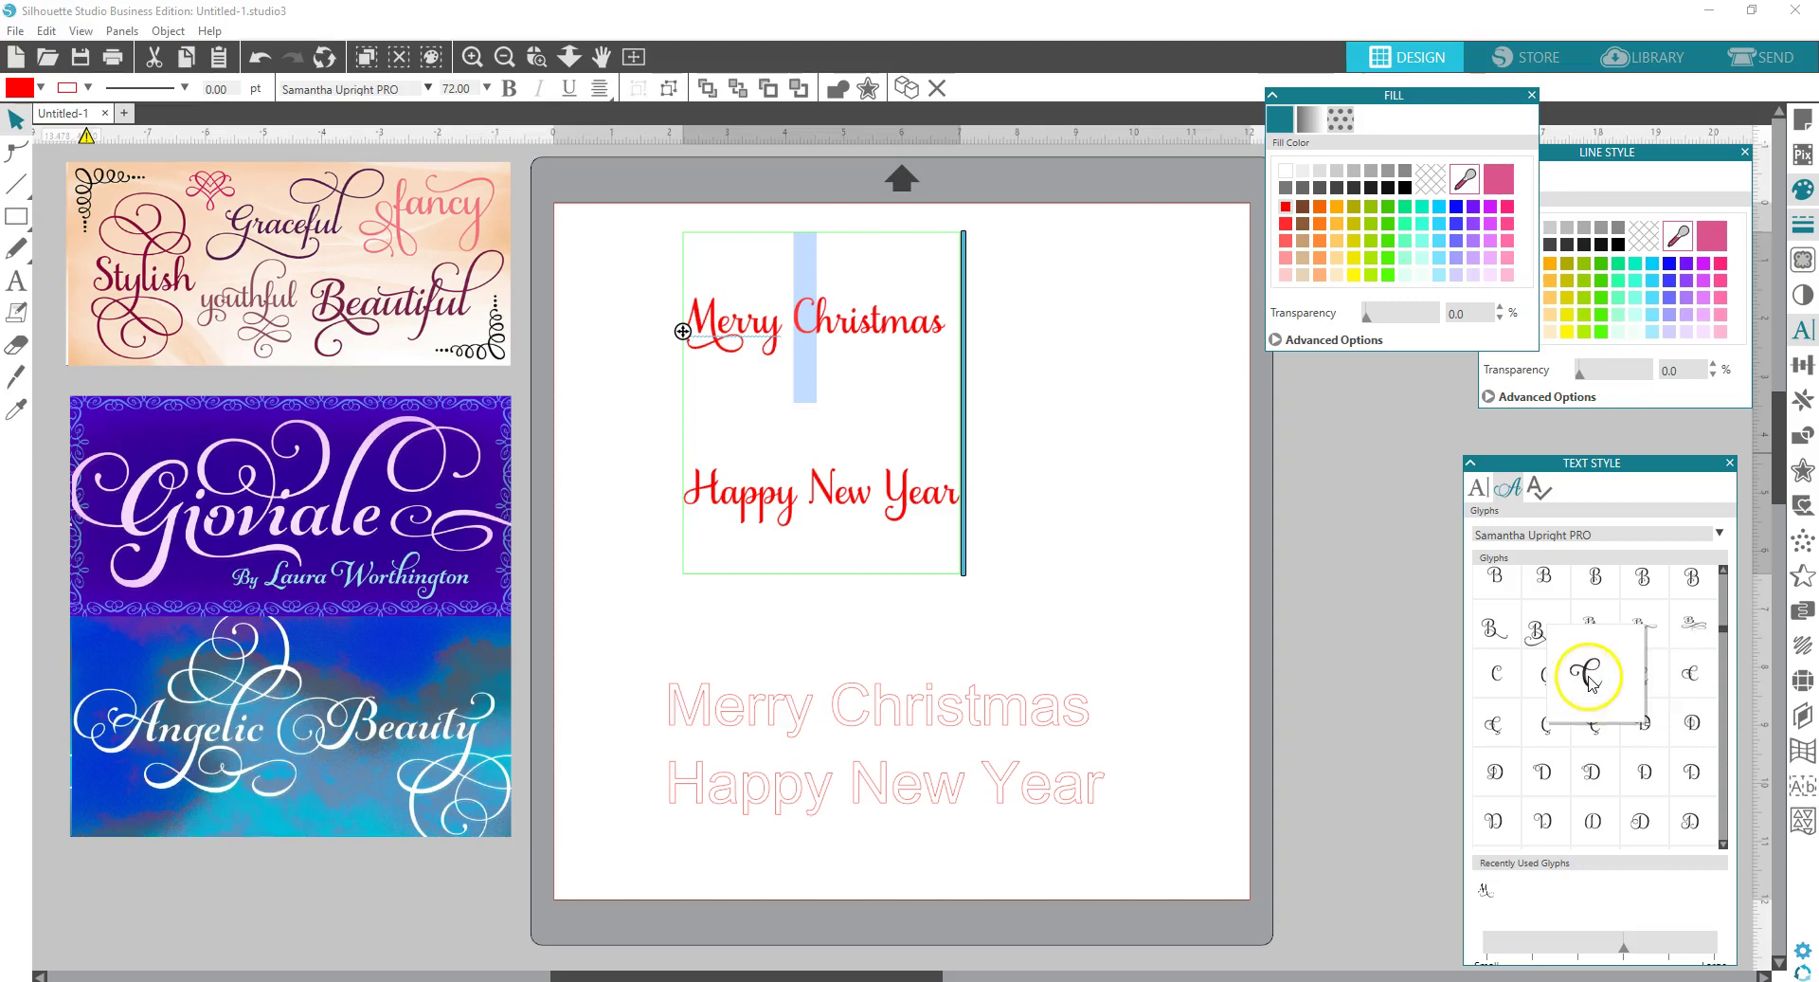
click(1691, 675)
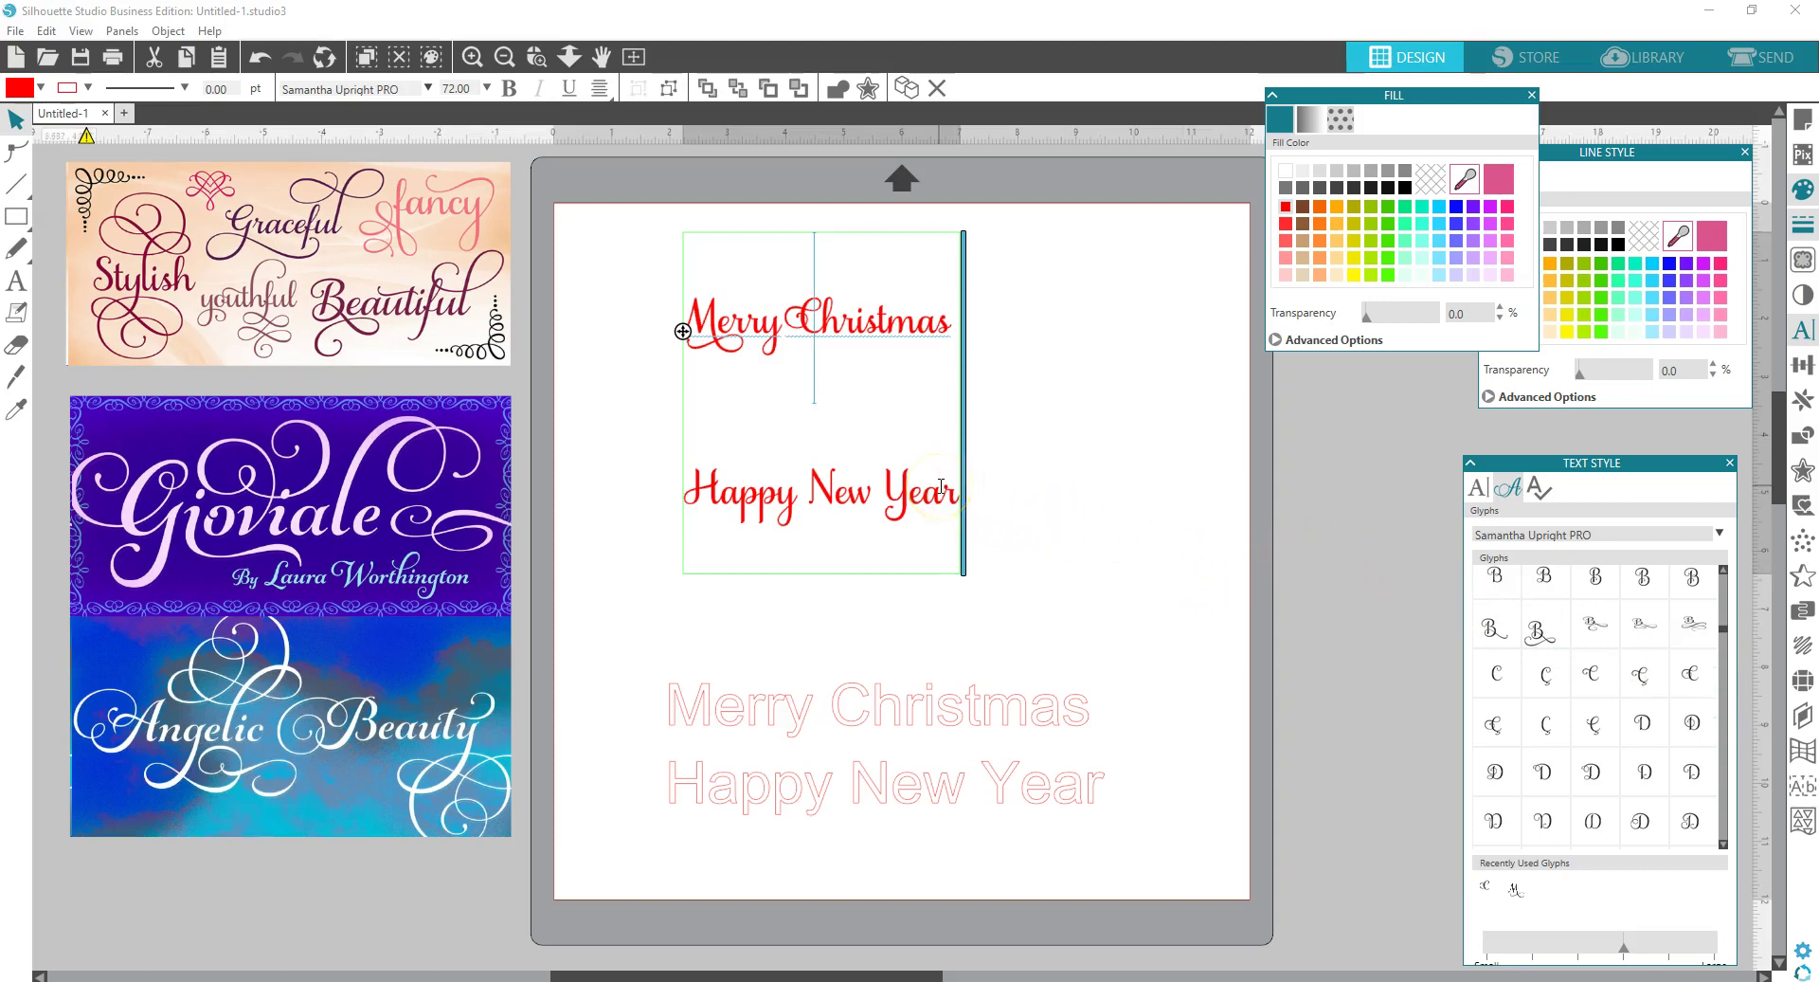
- Replace the "y" of "Merry" with an alternate y glyph that has a large looping swash underneath, and finish editing the text
mouse_move(1598, 643)
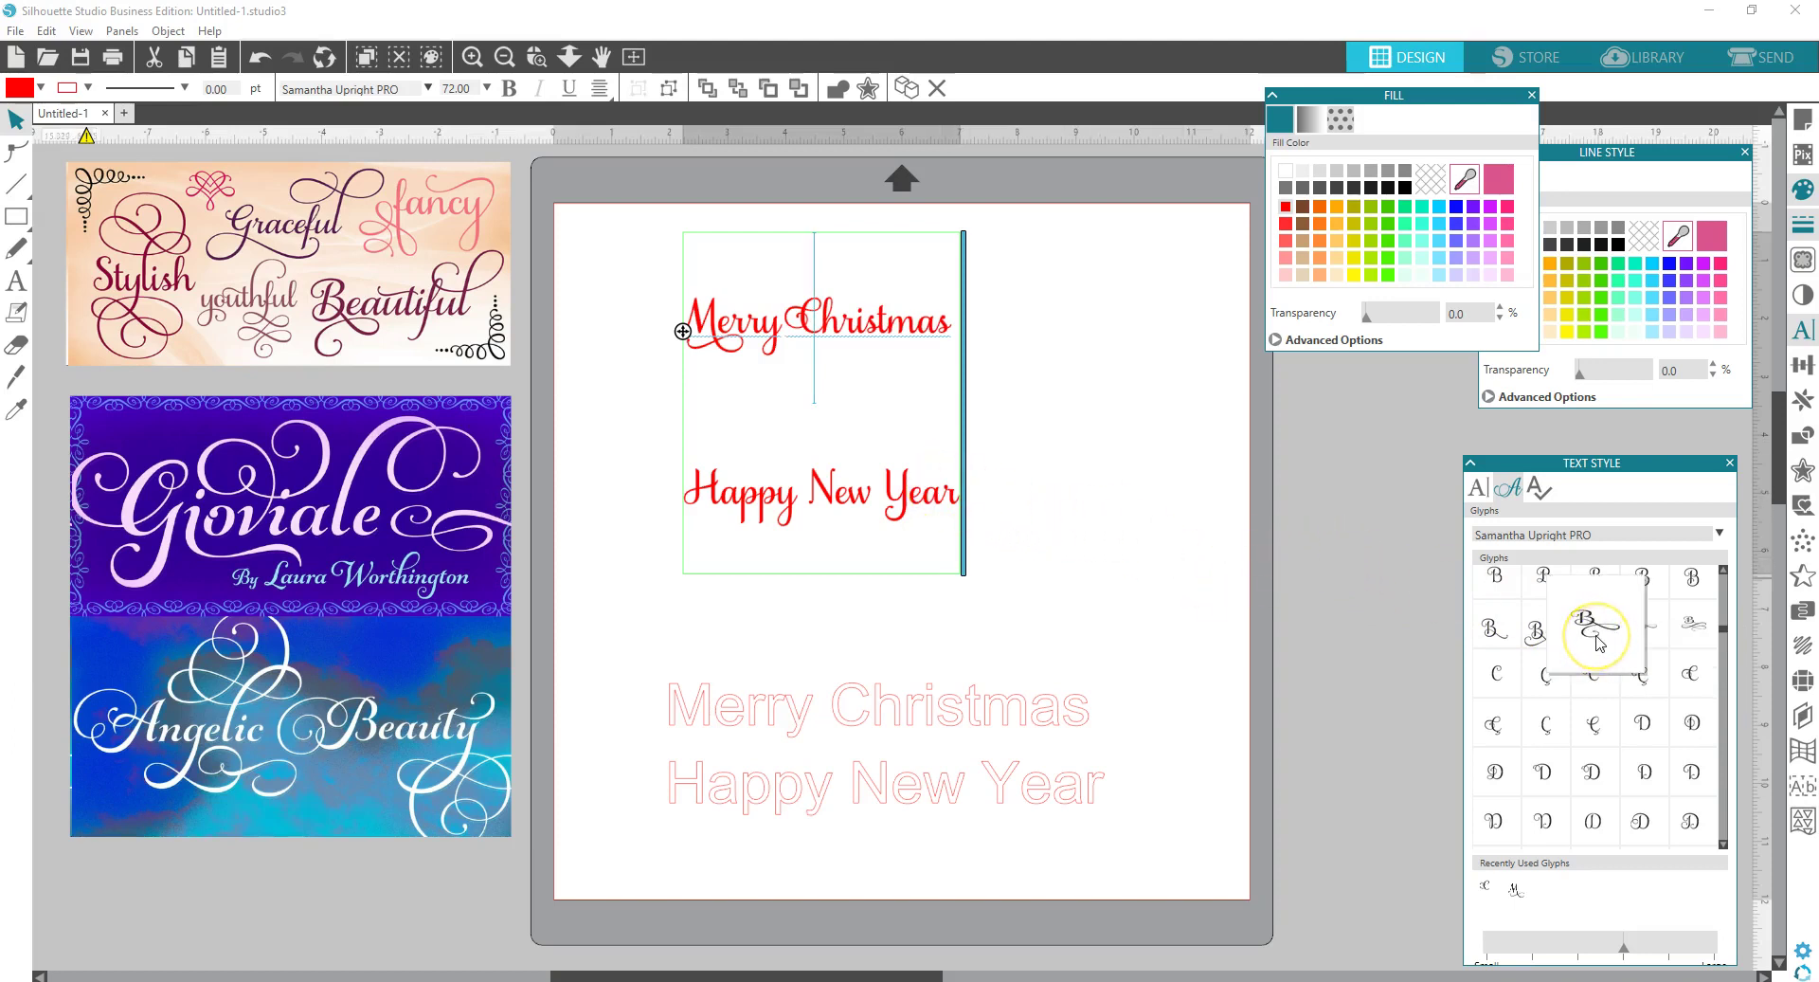
scroll(1597, 643, up, 1)
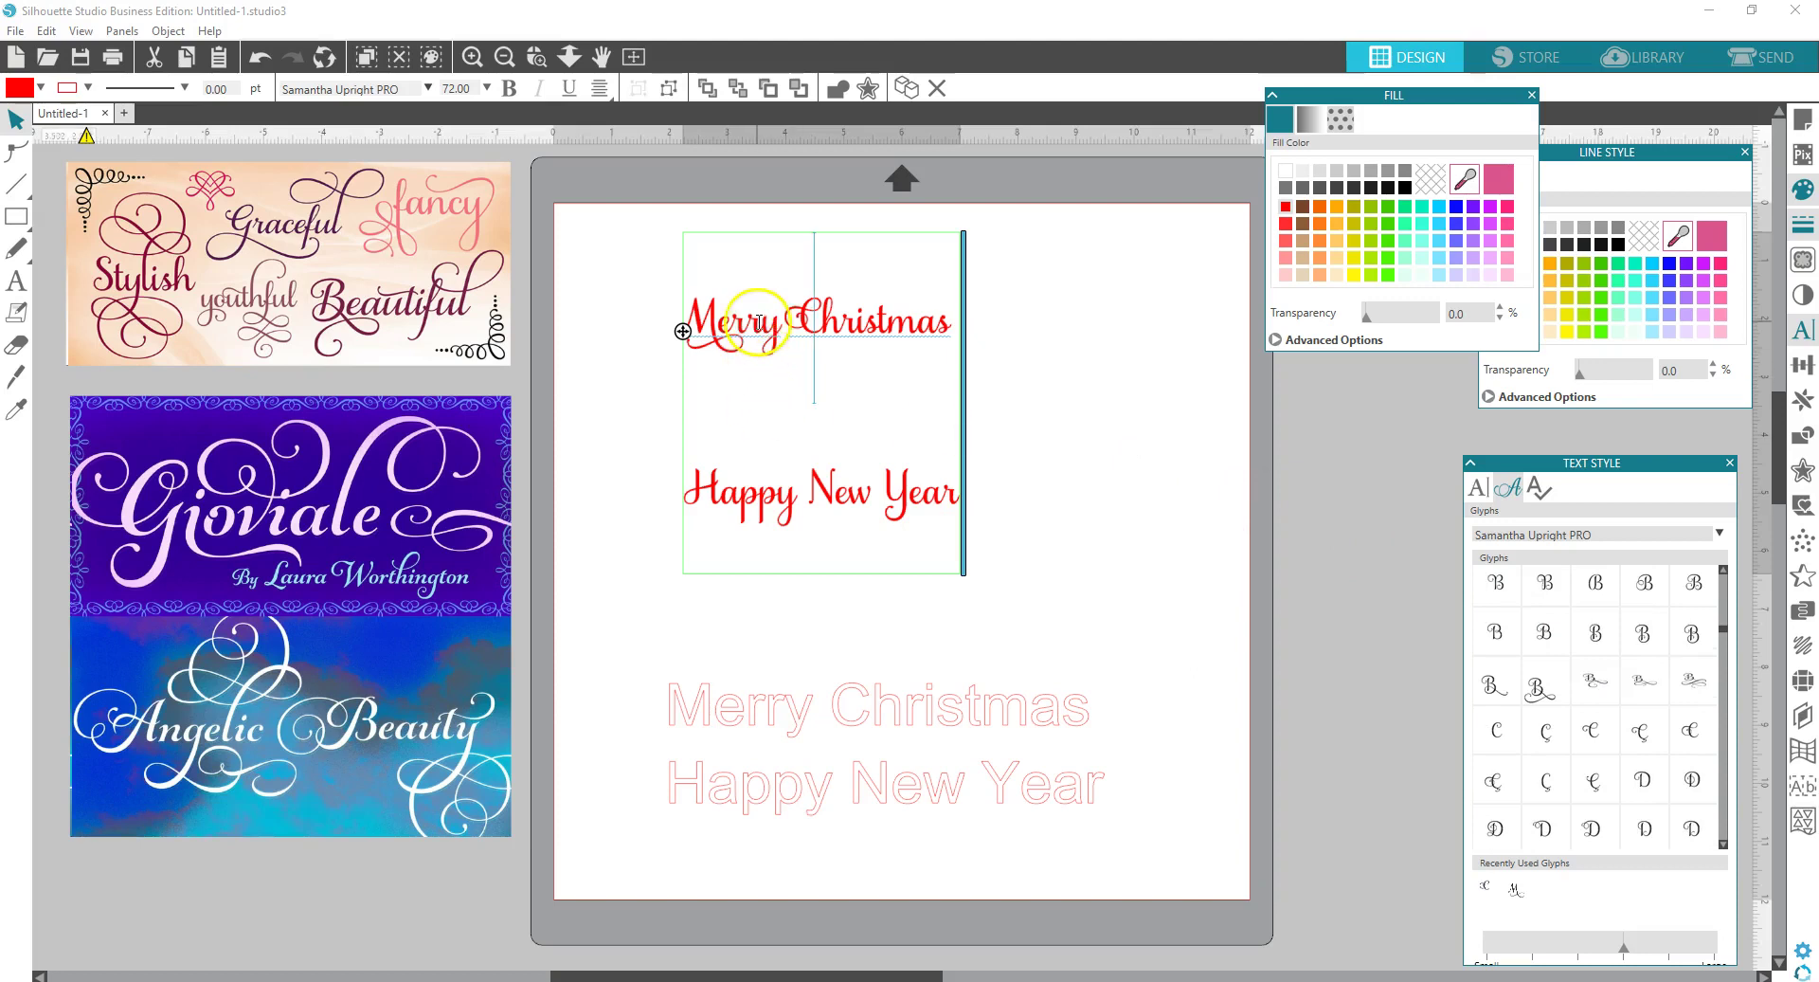
drag(758, 322, 780, 324)
scroll(1664, 727, down, 10)
scroll(1665, 680, down, 10)
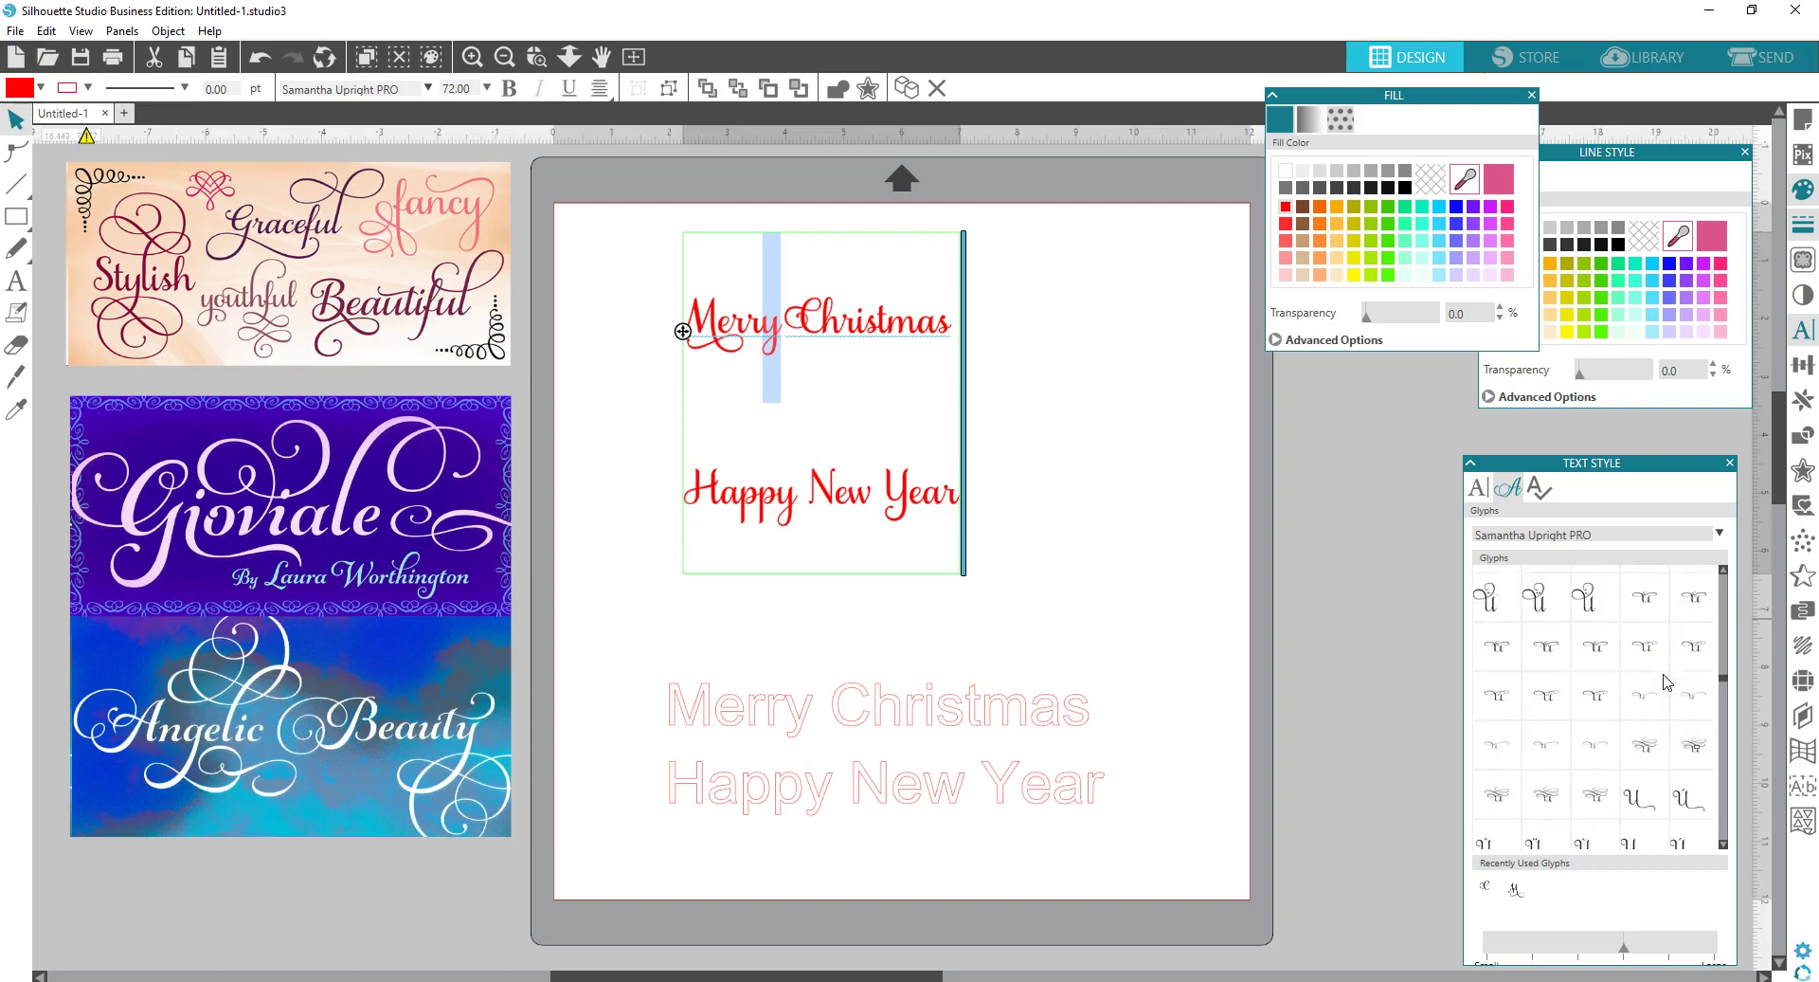
scroll(1667, 681, down, 5)
scroll(1666, 681, down, 10)
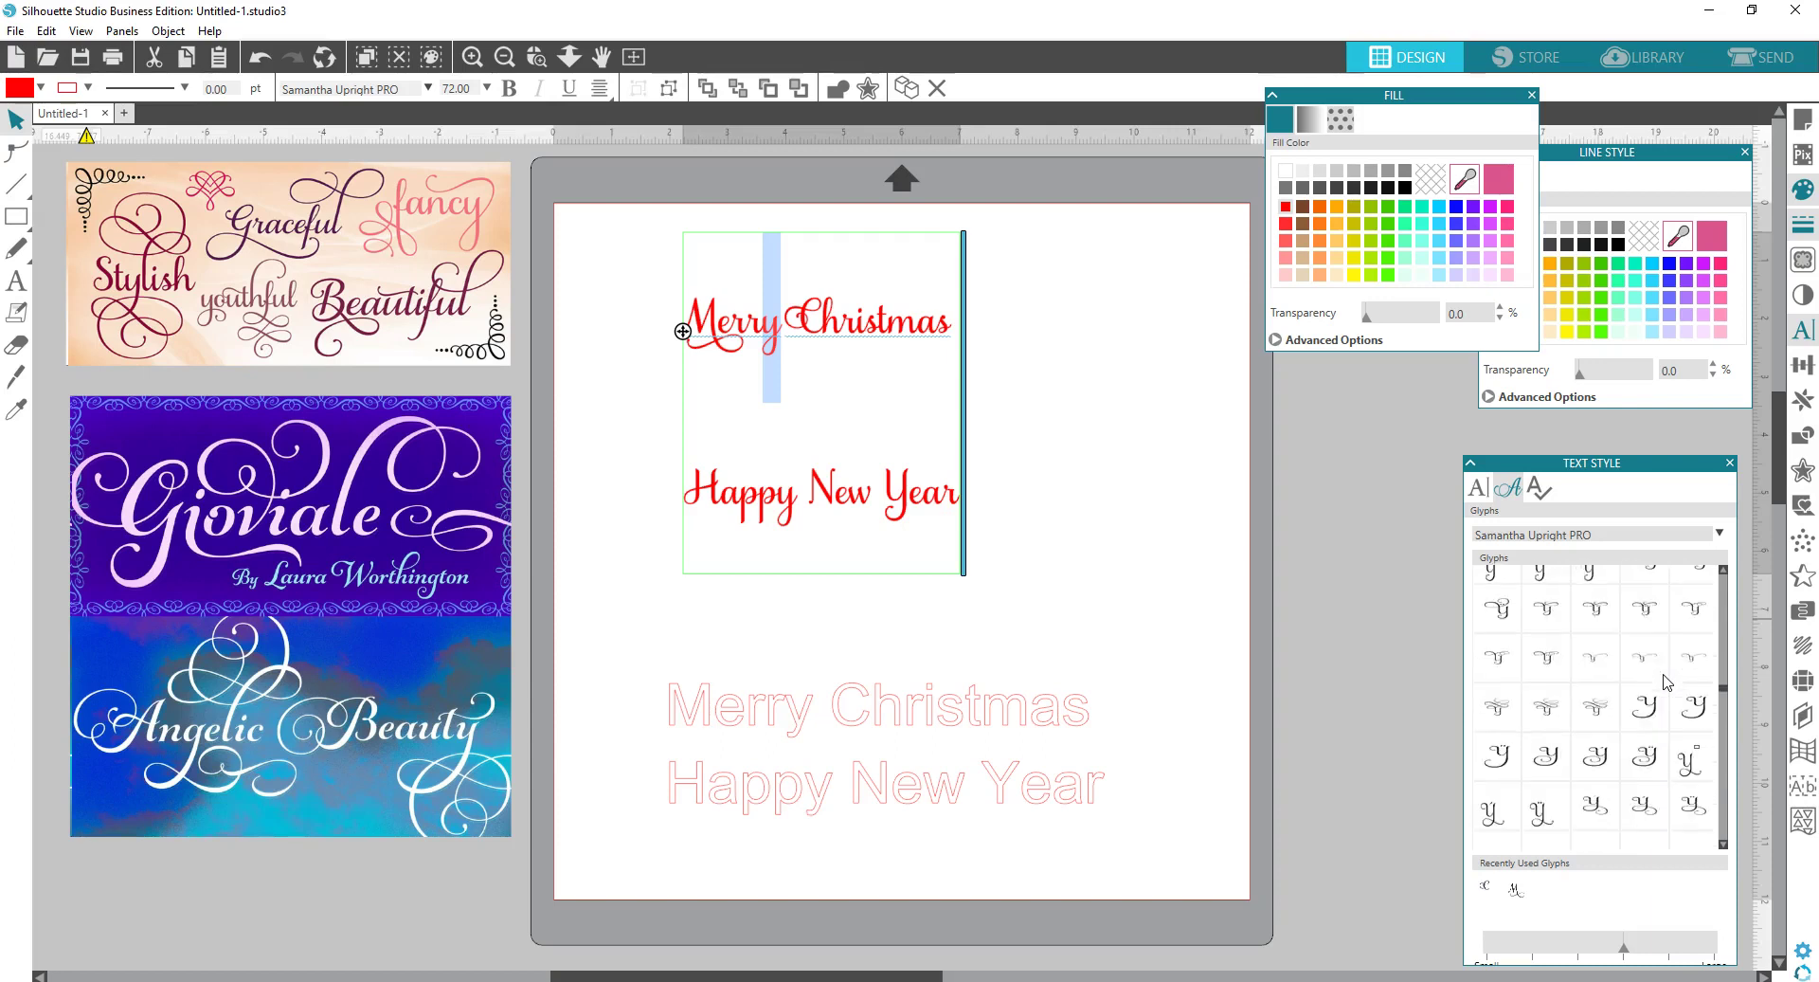
scroll(1665, 678, down, 2)
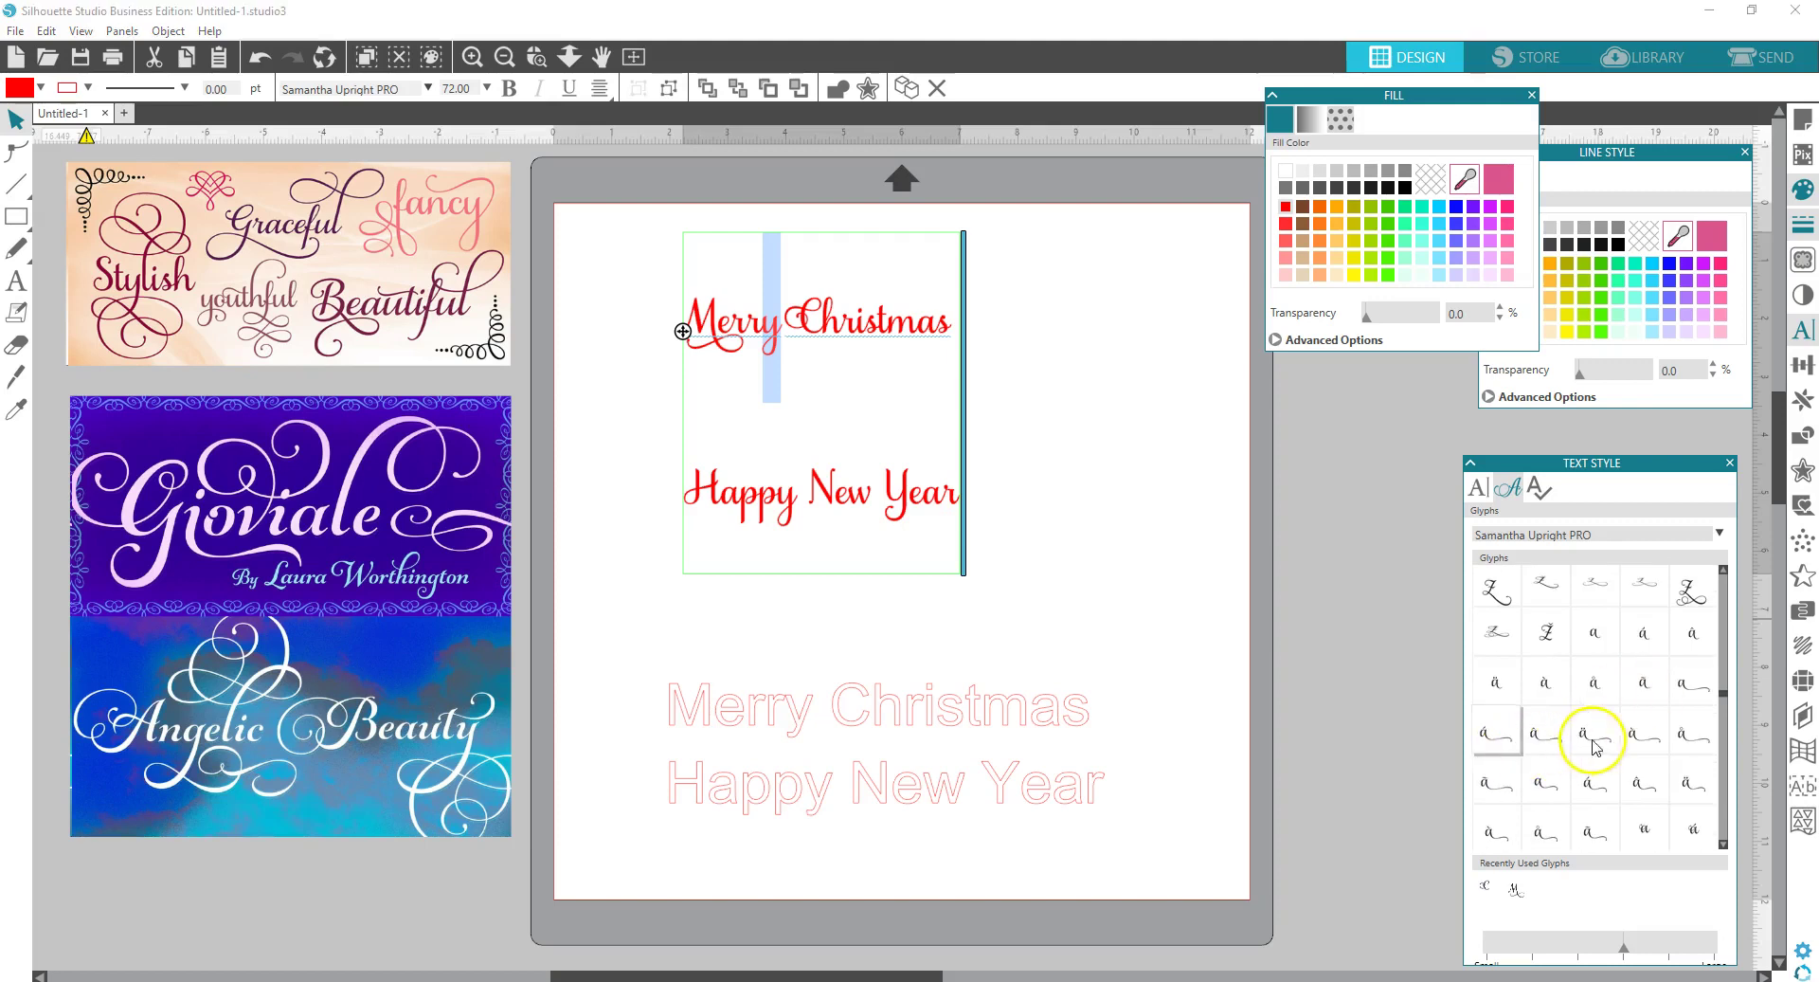
mouse_move(1643, 703)
scroll(1646, 709, down, 8)
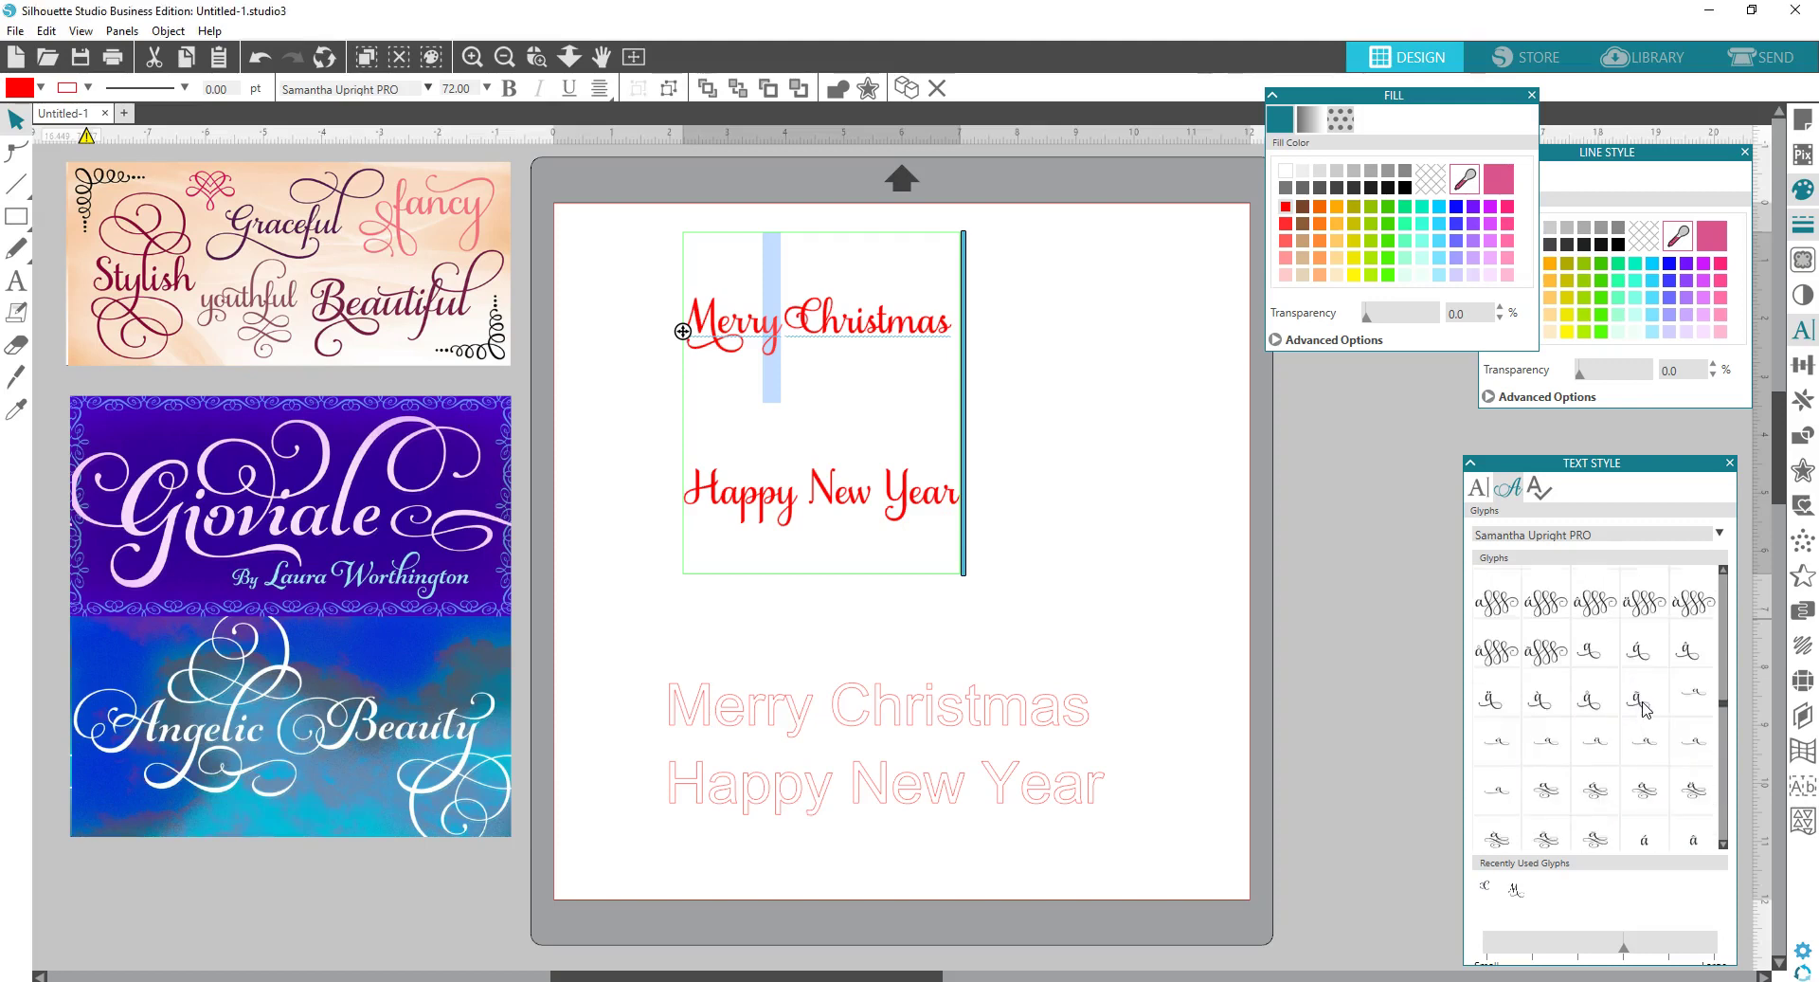
scroll(1646, 710, up, 8)
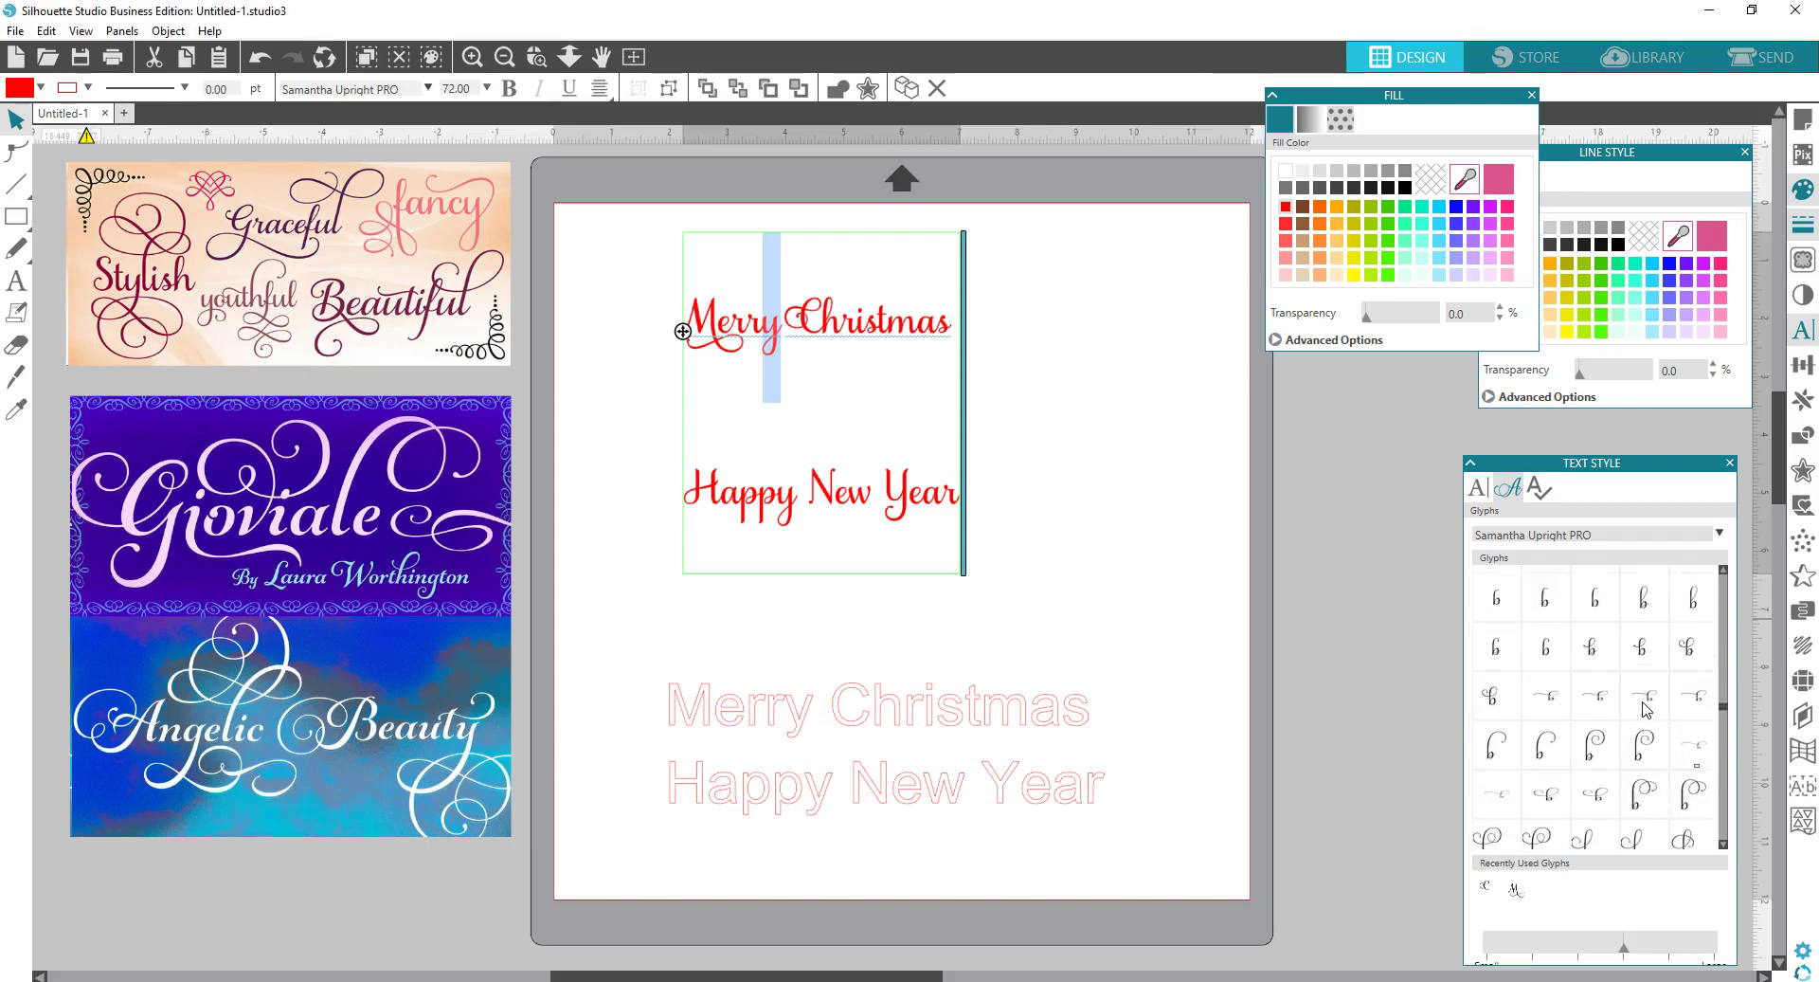
scroll(1643, 709, down, 4)
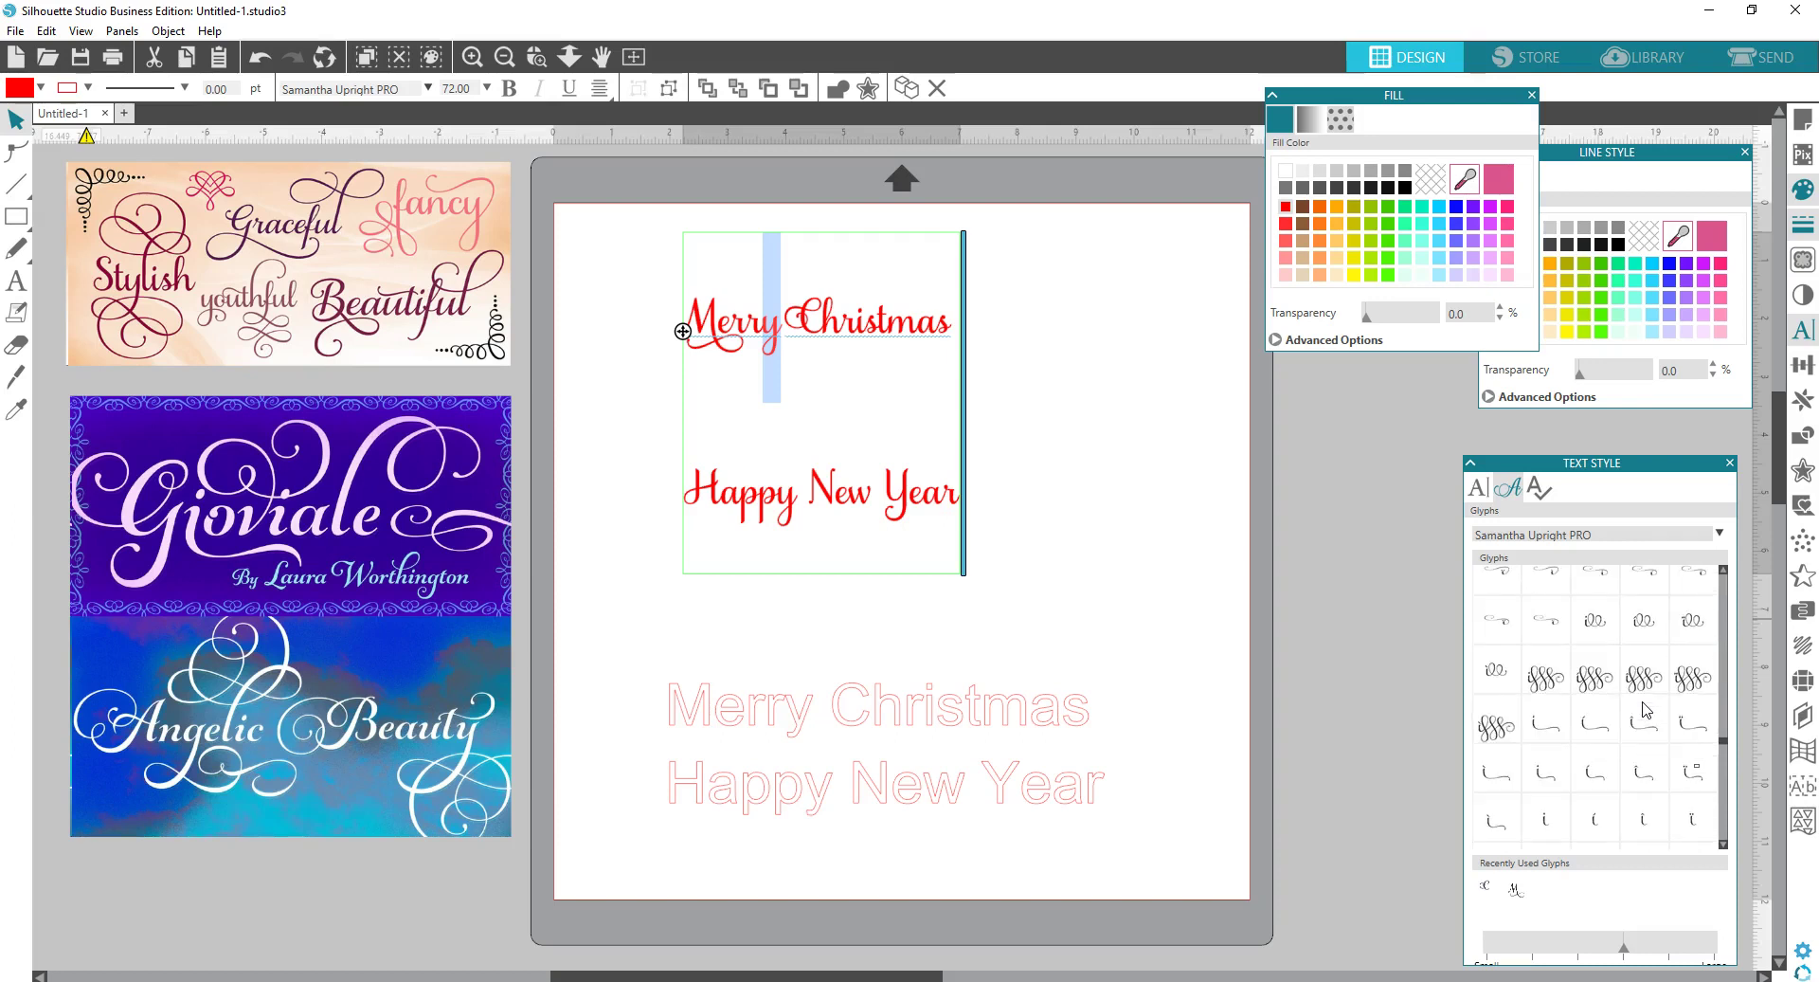
scroll(1610, 702, up, 1)
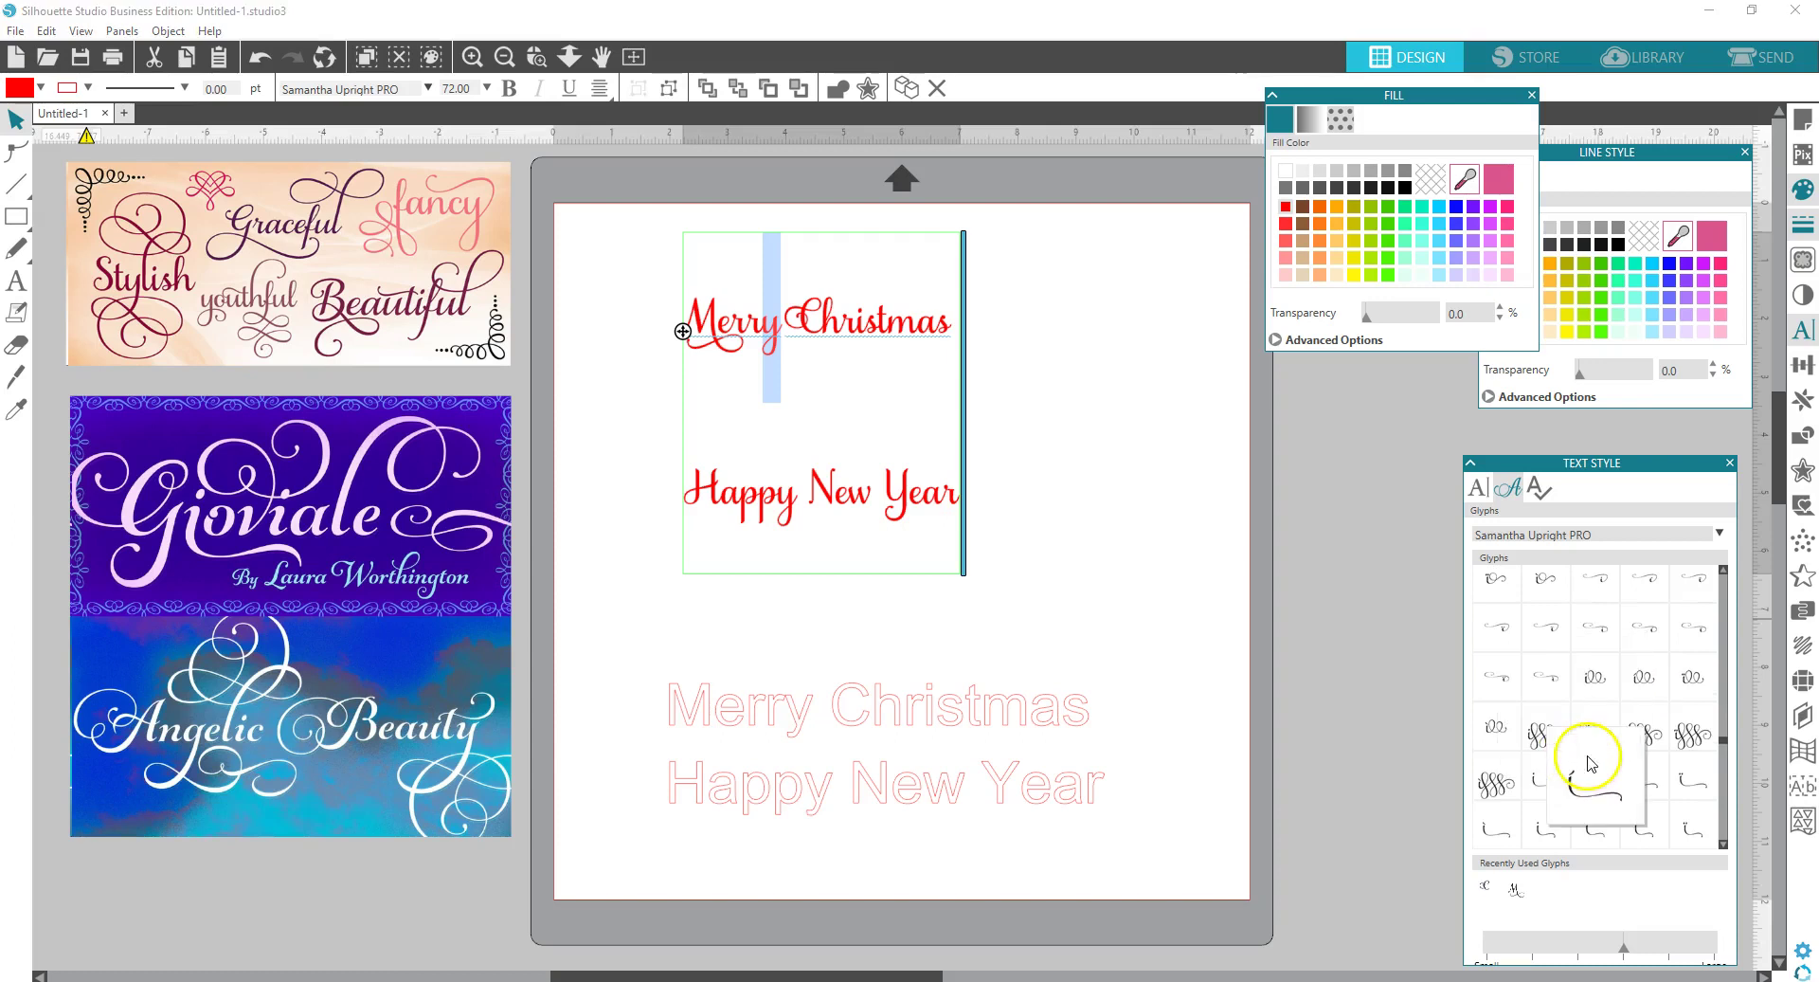
scroll(1611, 756, down, 3)
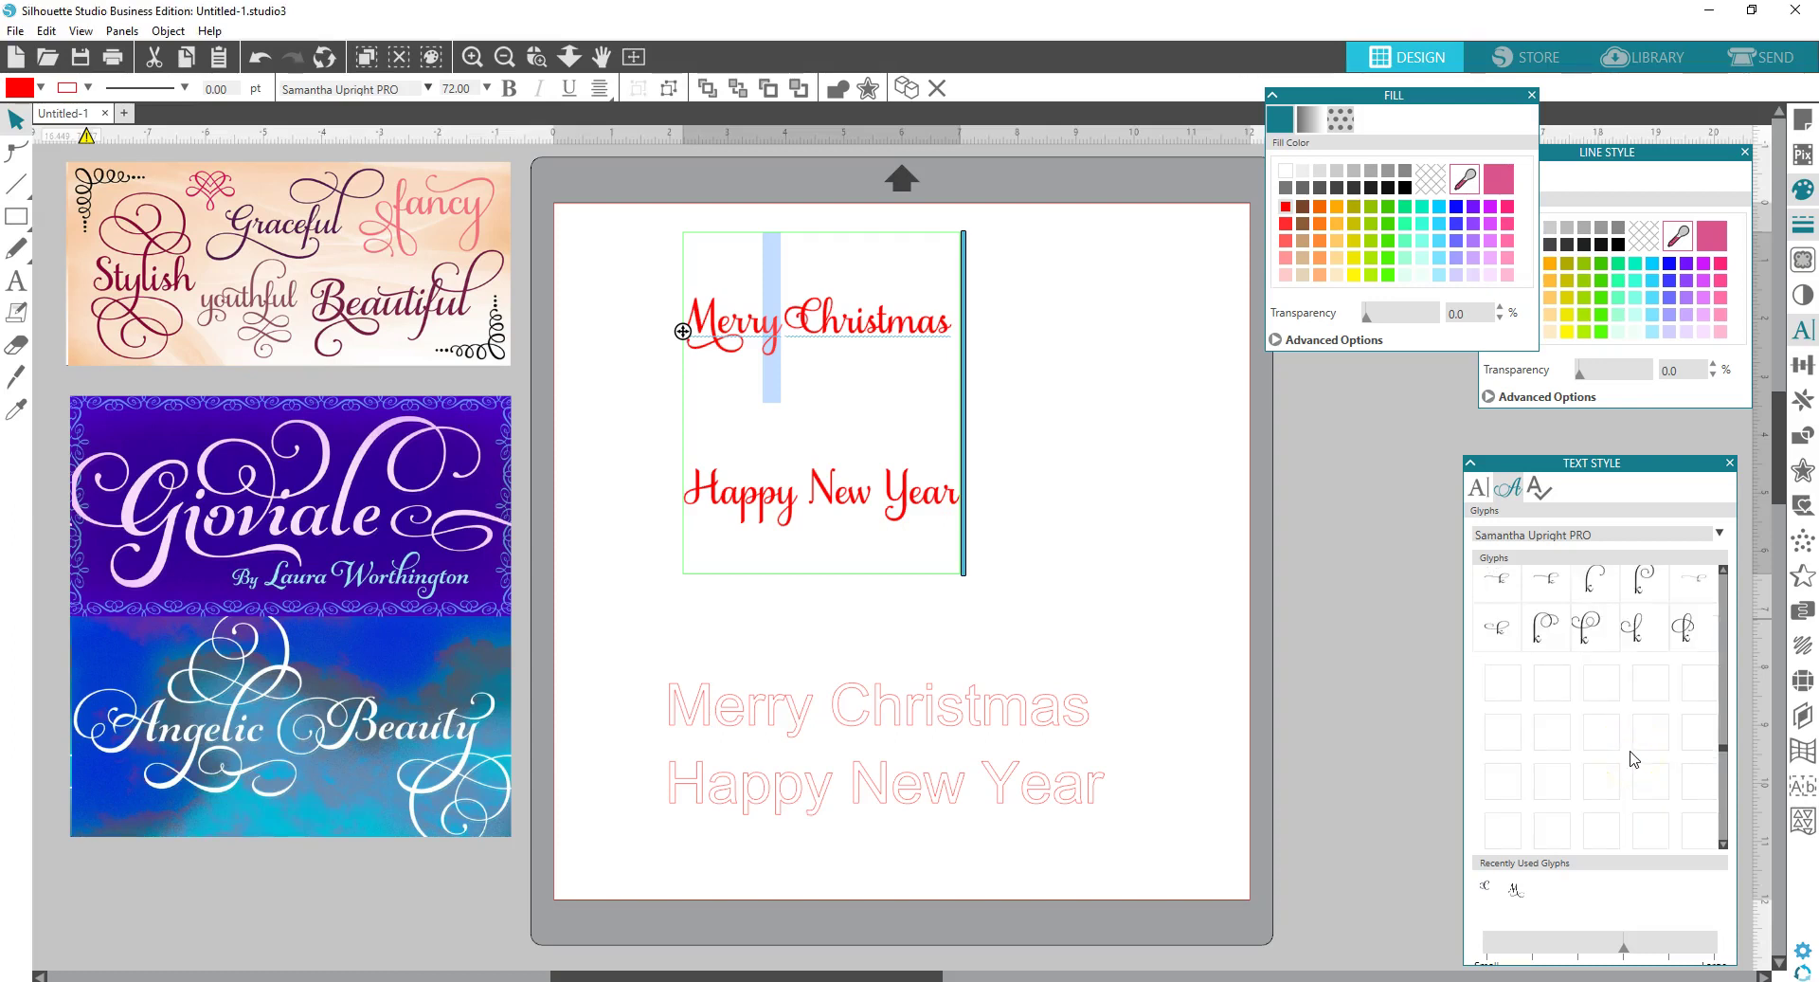
scroll(1630, 758, down, 1)
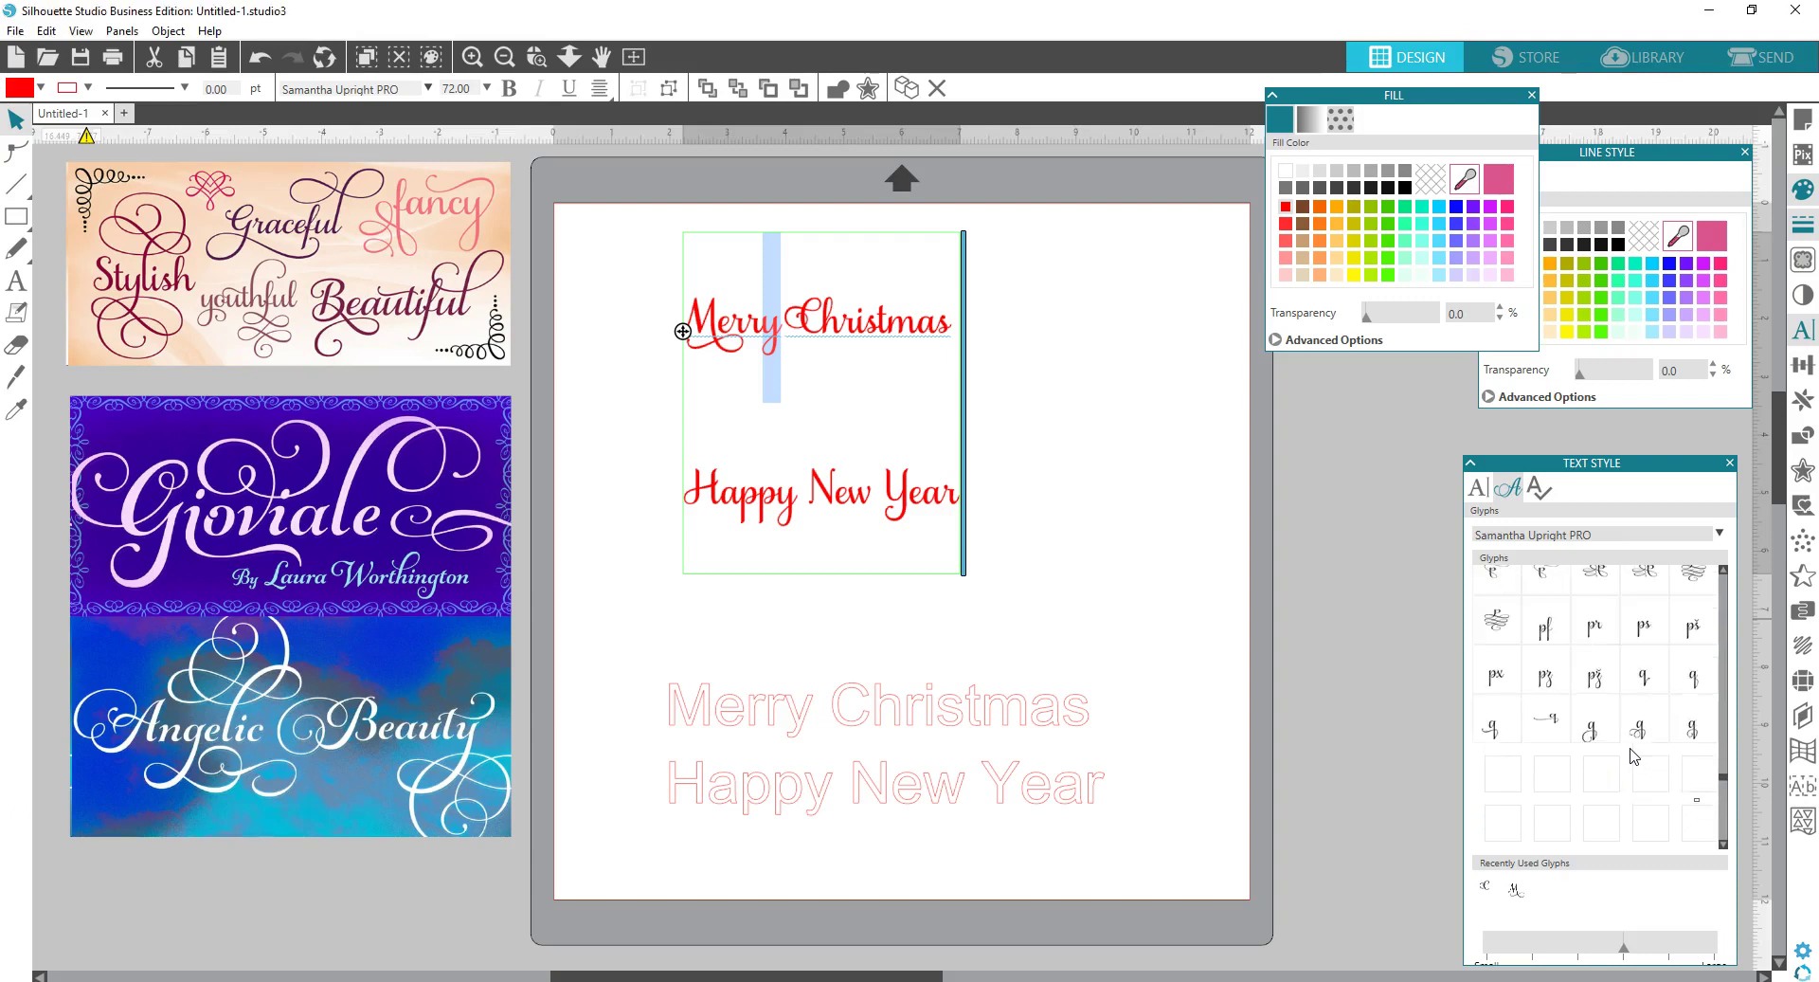
scroll(1633, 755, down, 2)
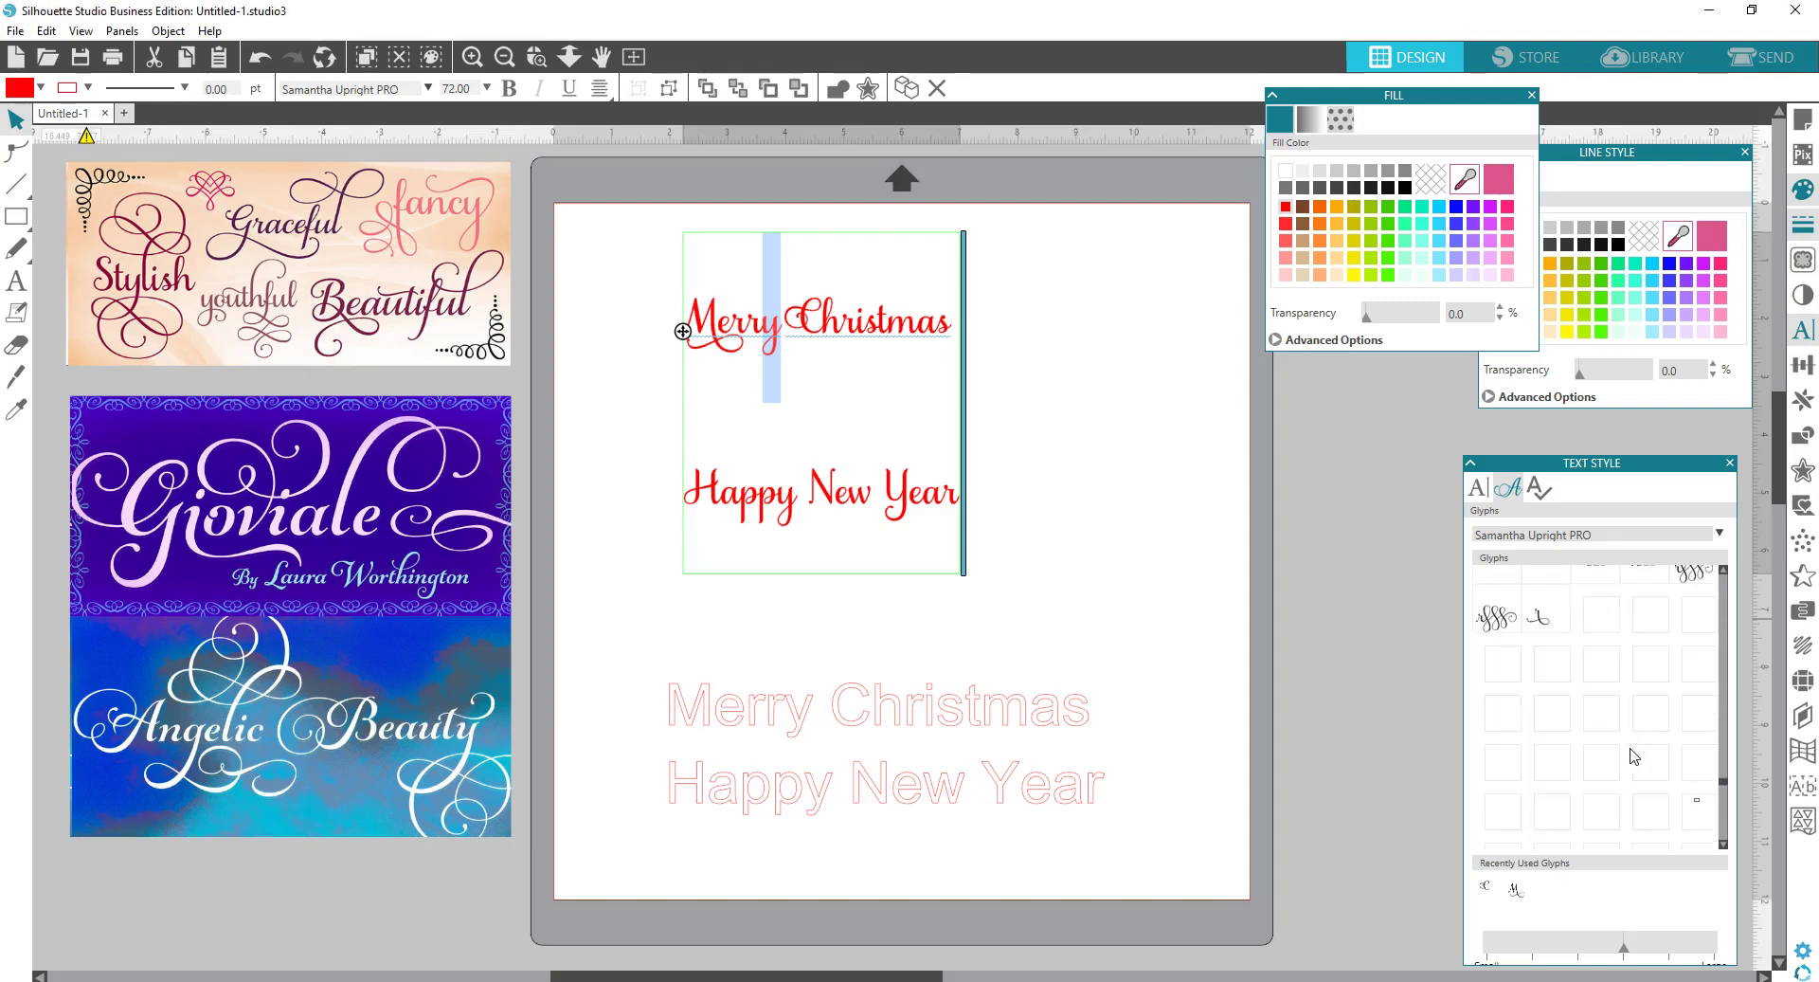
click(1596, 756)
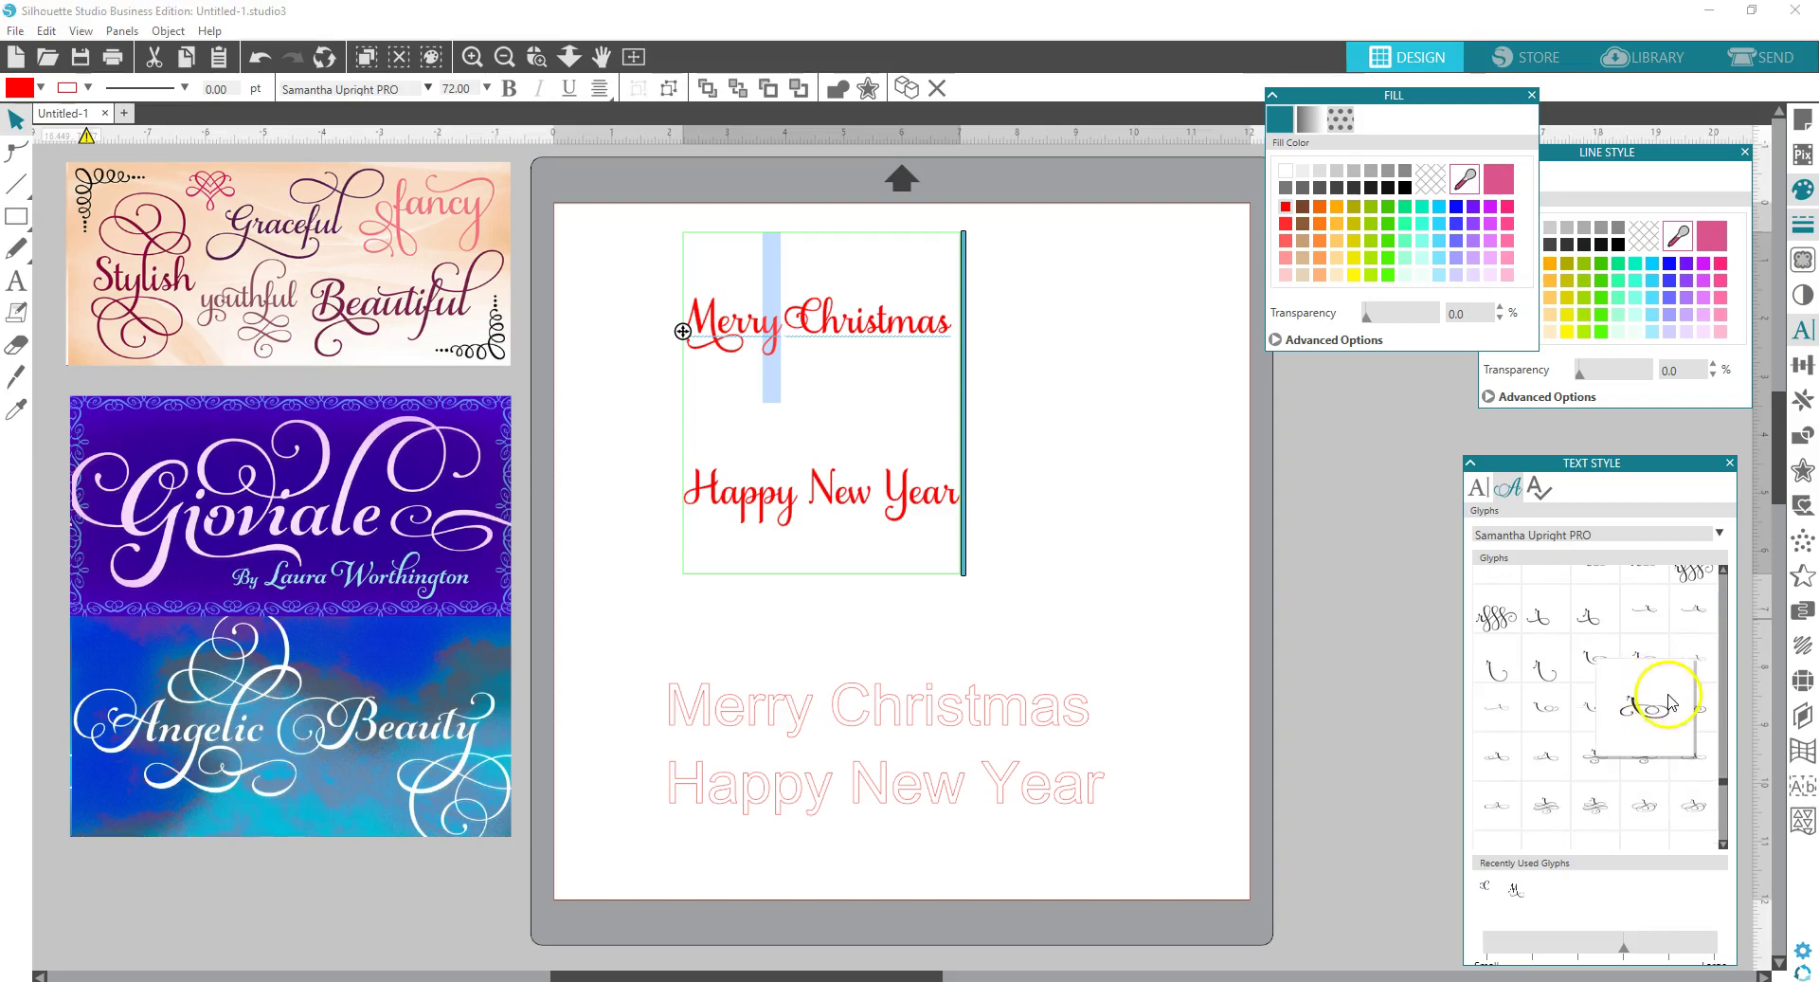
scroll(1563, 744, down, 1)
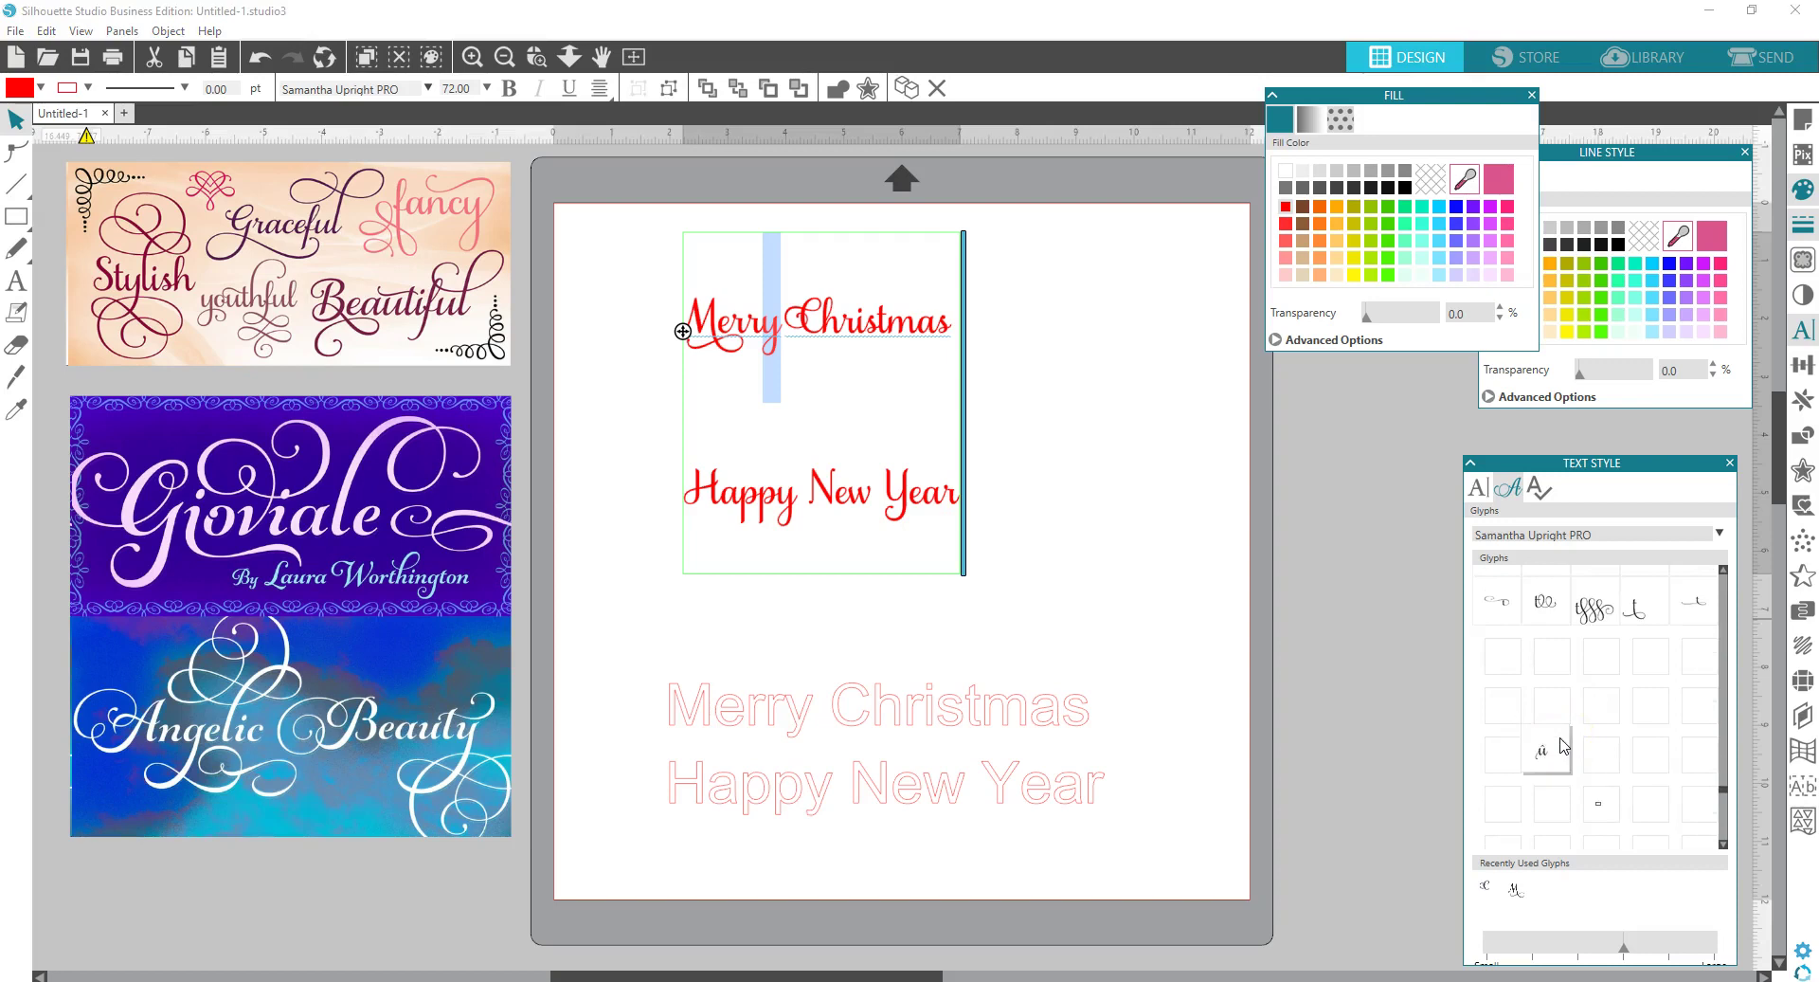
scroll(1576, 748, down, 1)
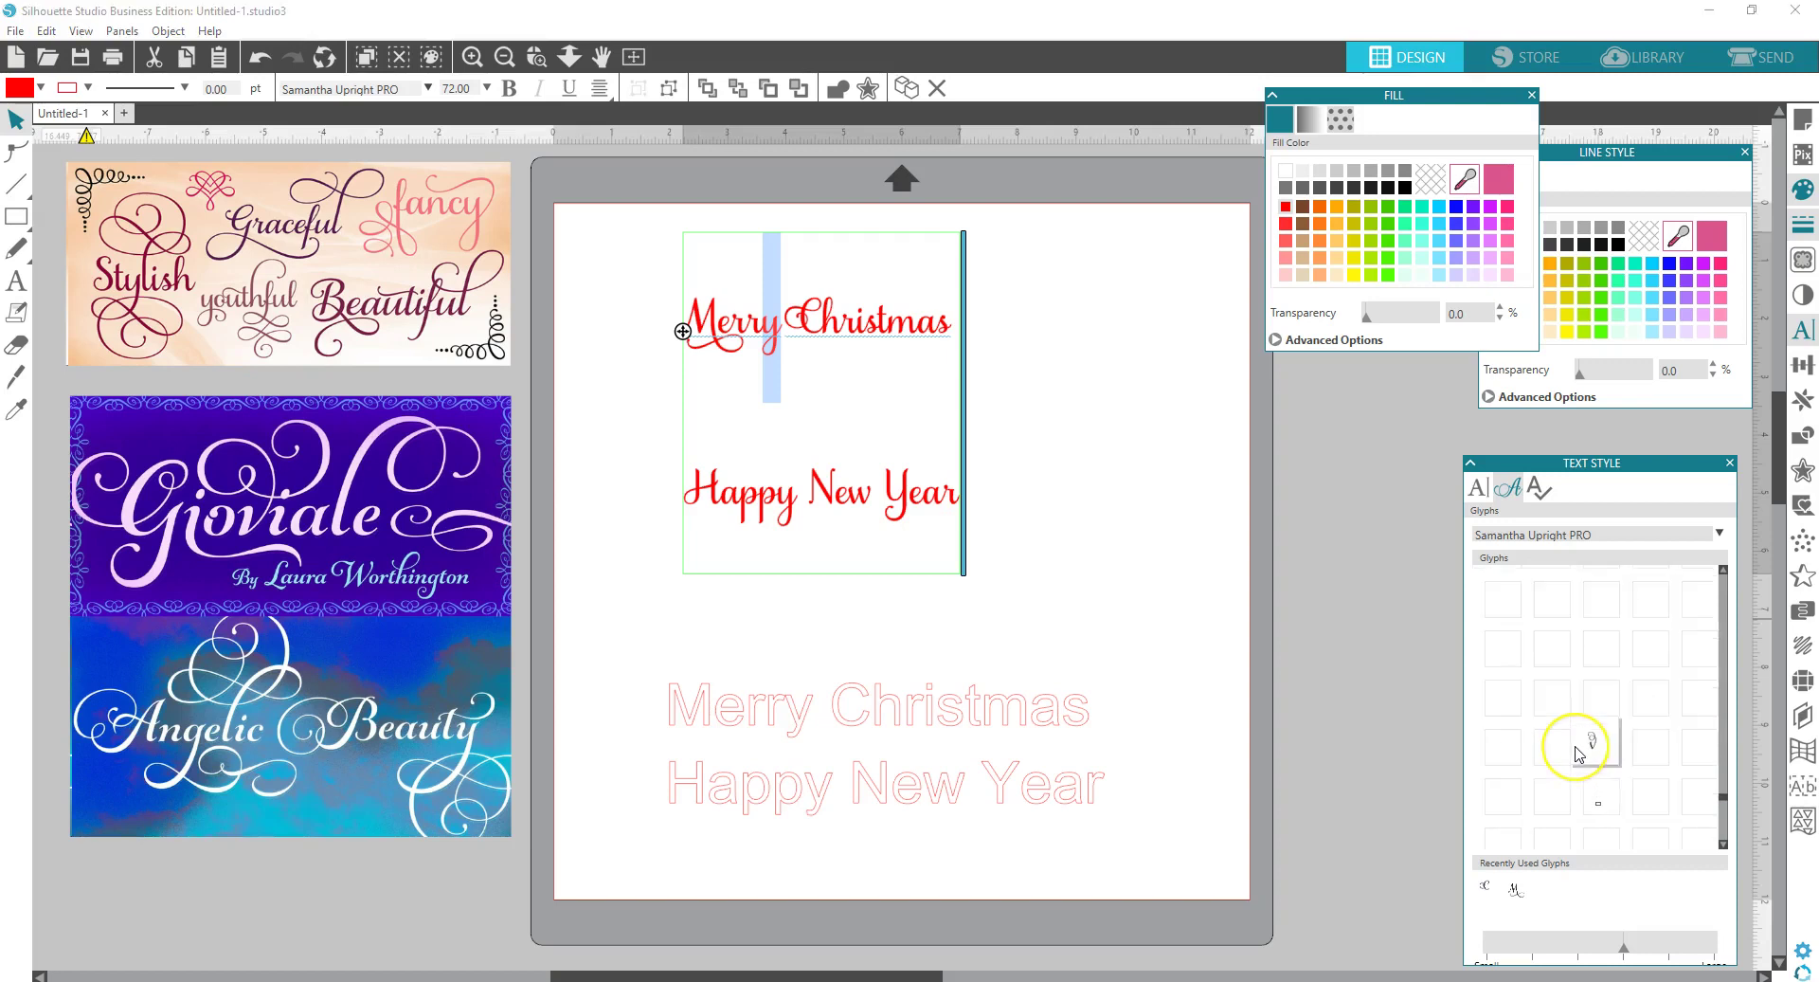
scroll(1578, 754, down, 1)
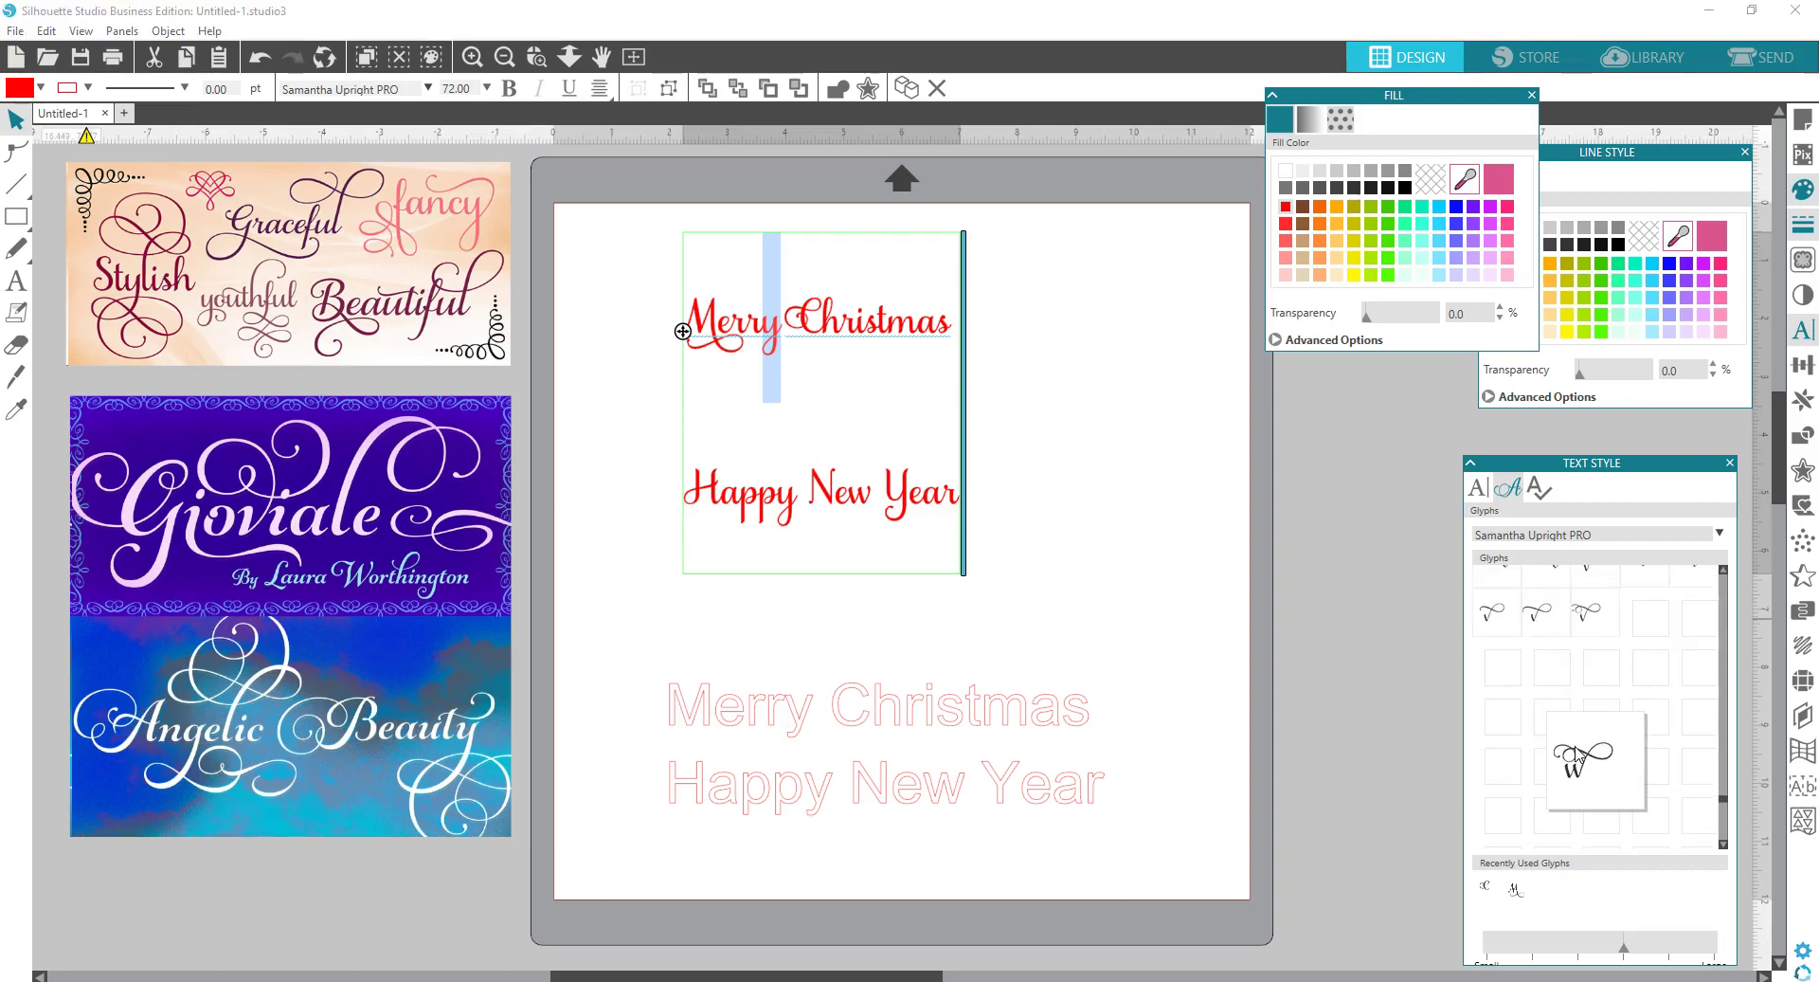
scroll(1577, 749, down, 2)
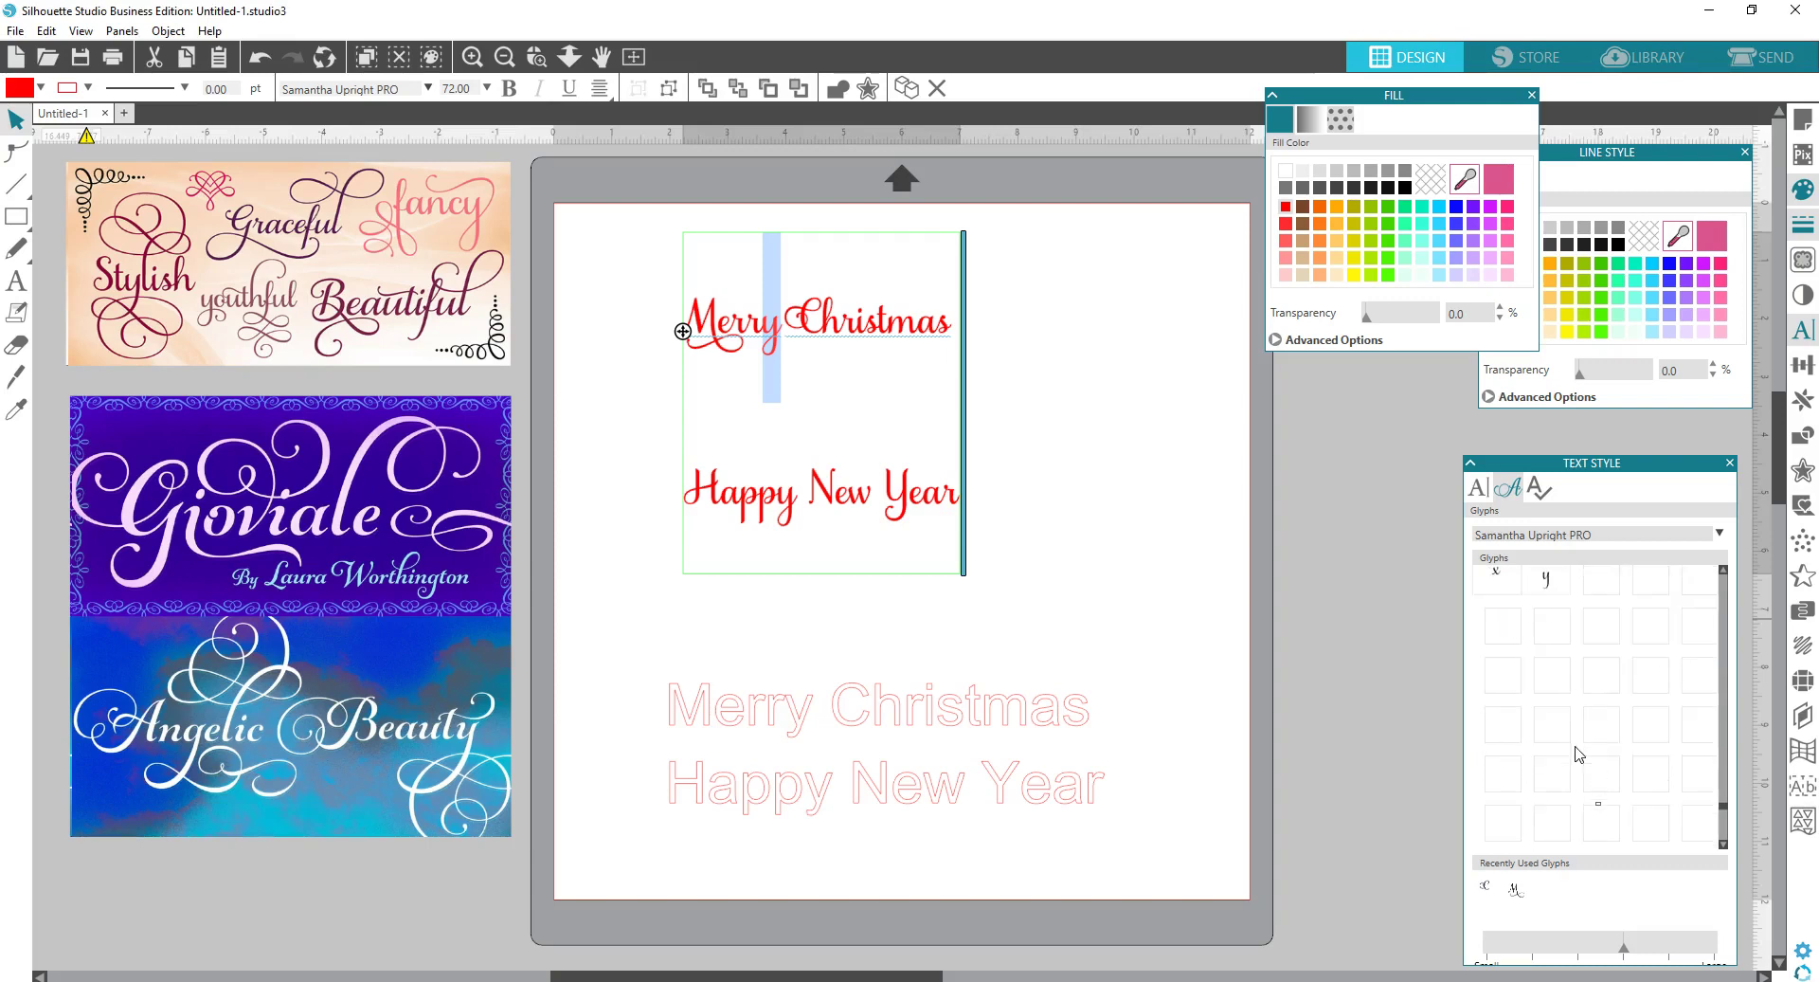
scroll(1594, 697, down, 1)
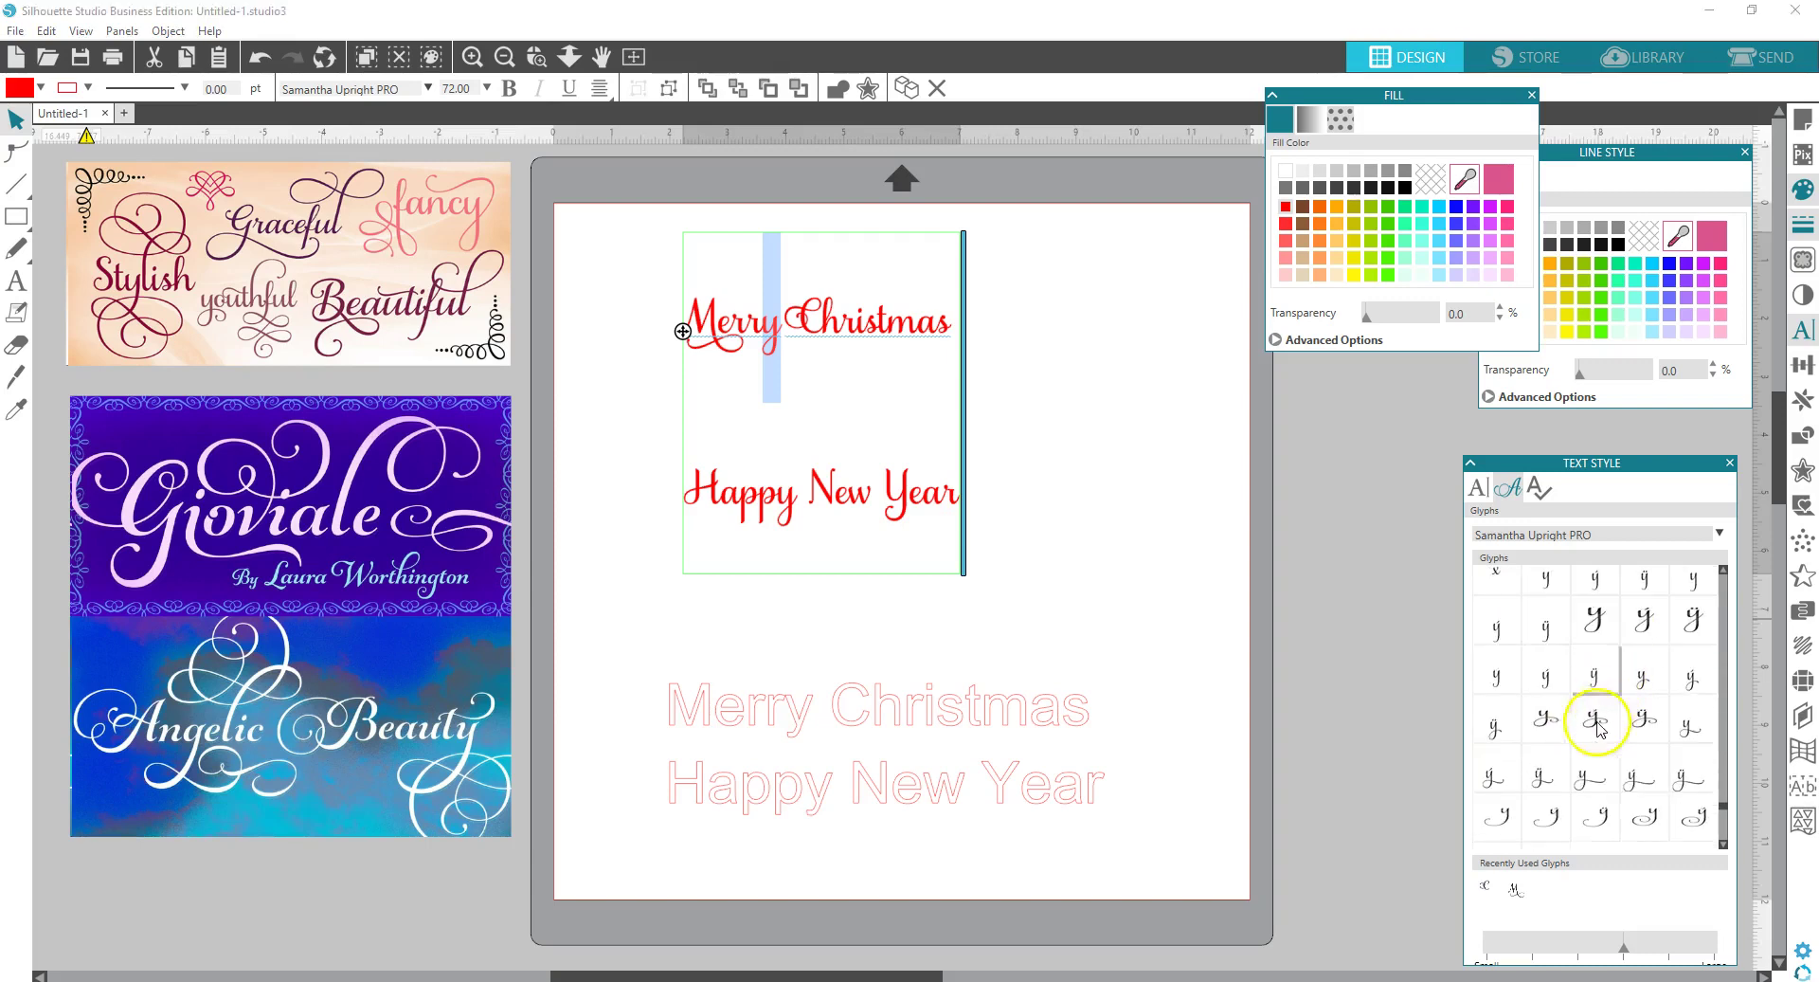
mouse_move(1575, 770)
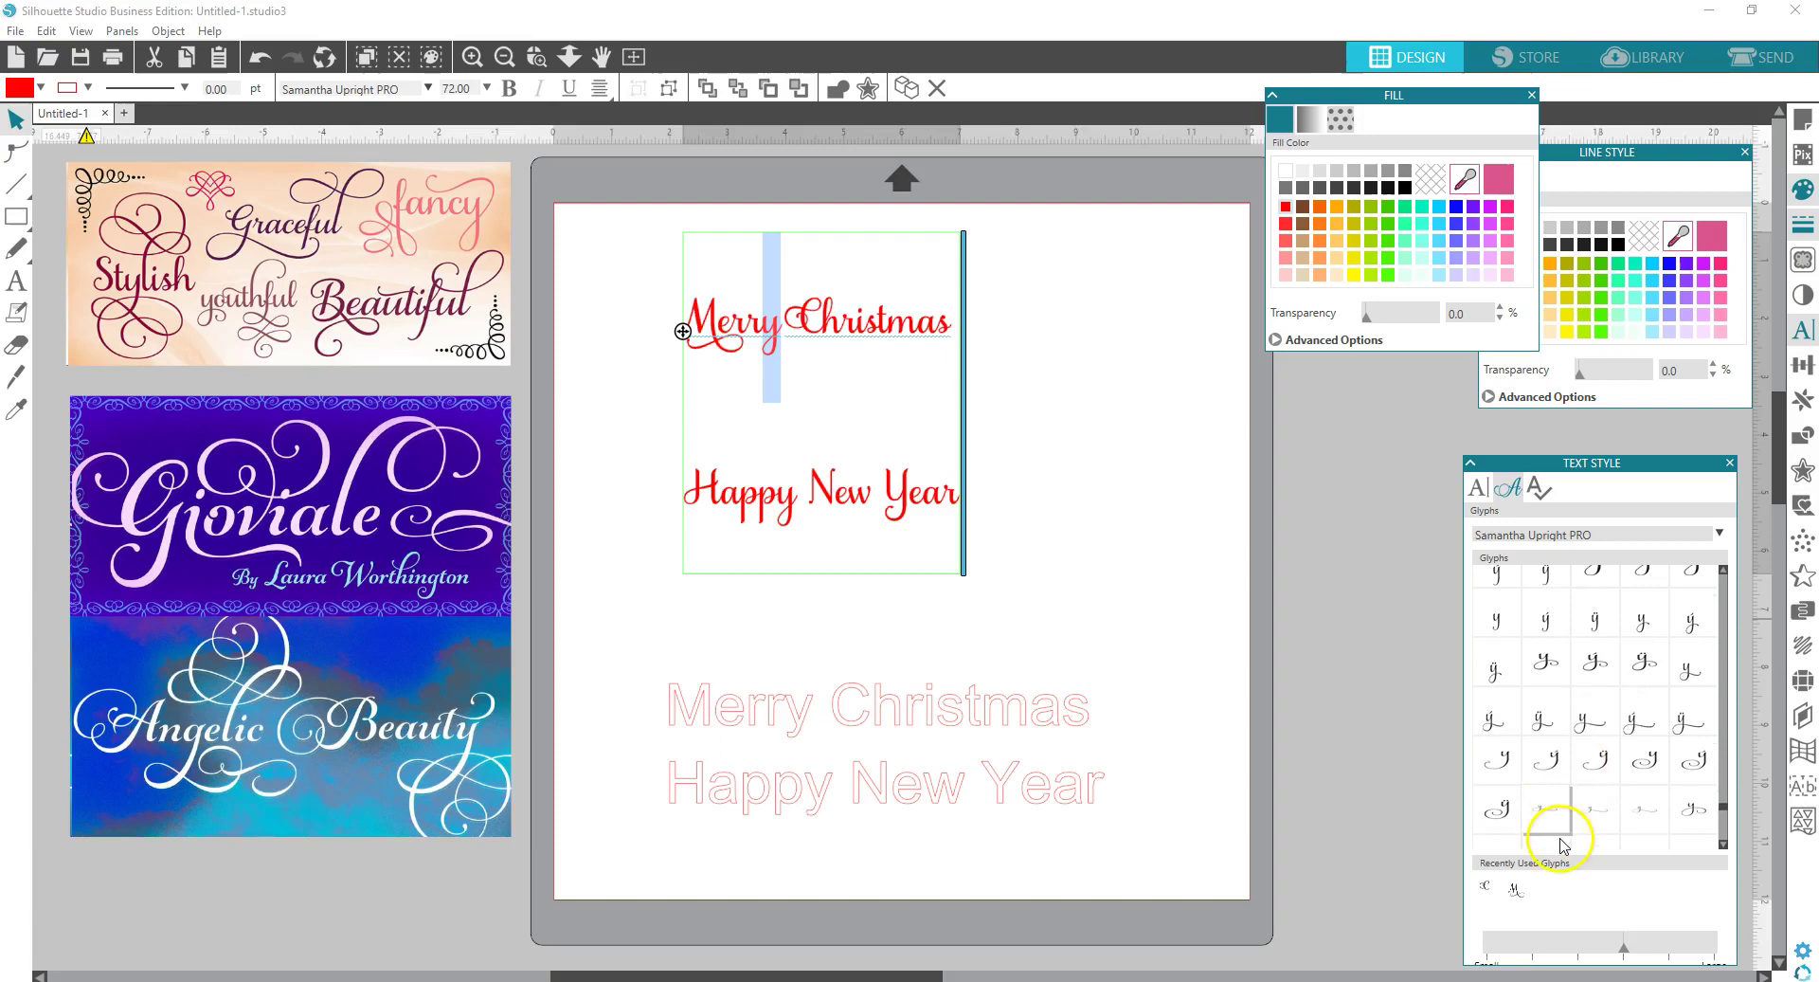
scroll(1581, 827, down, 1)
scroll(1580, 827, down, 2)
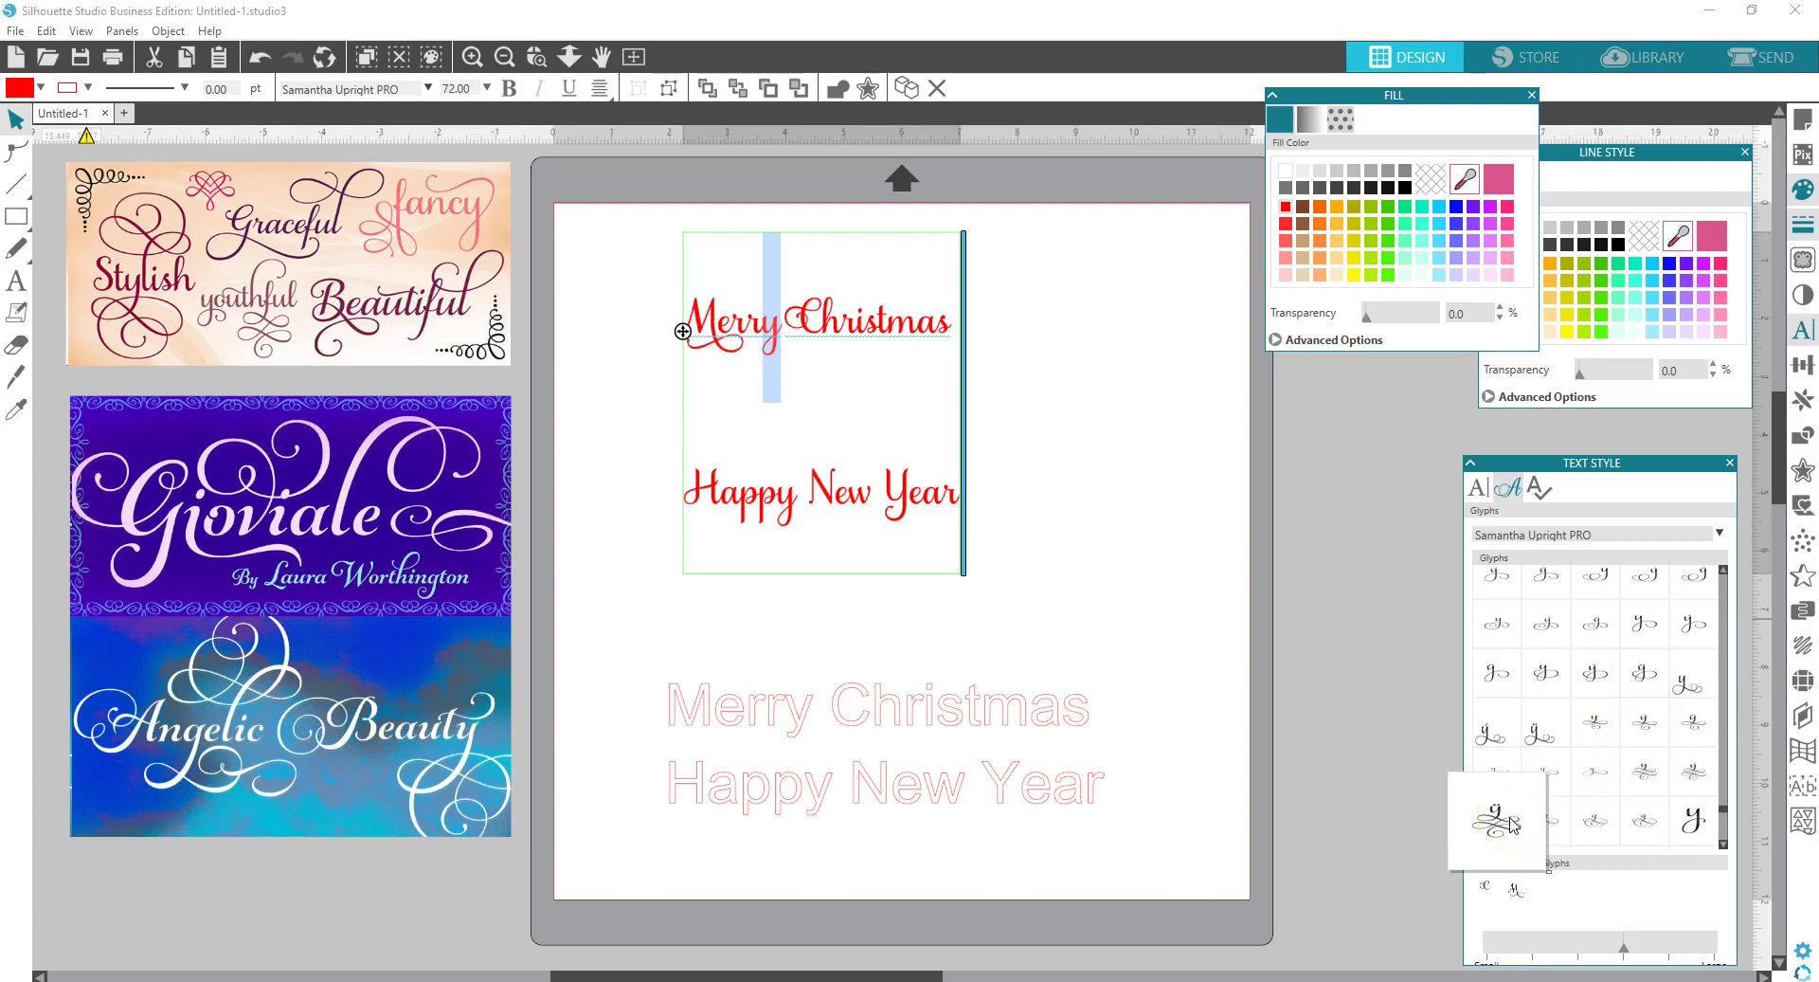
click(1646, 777)
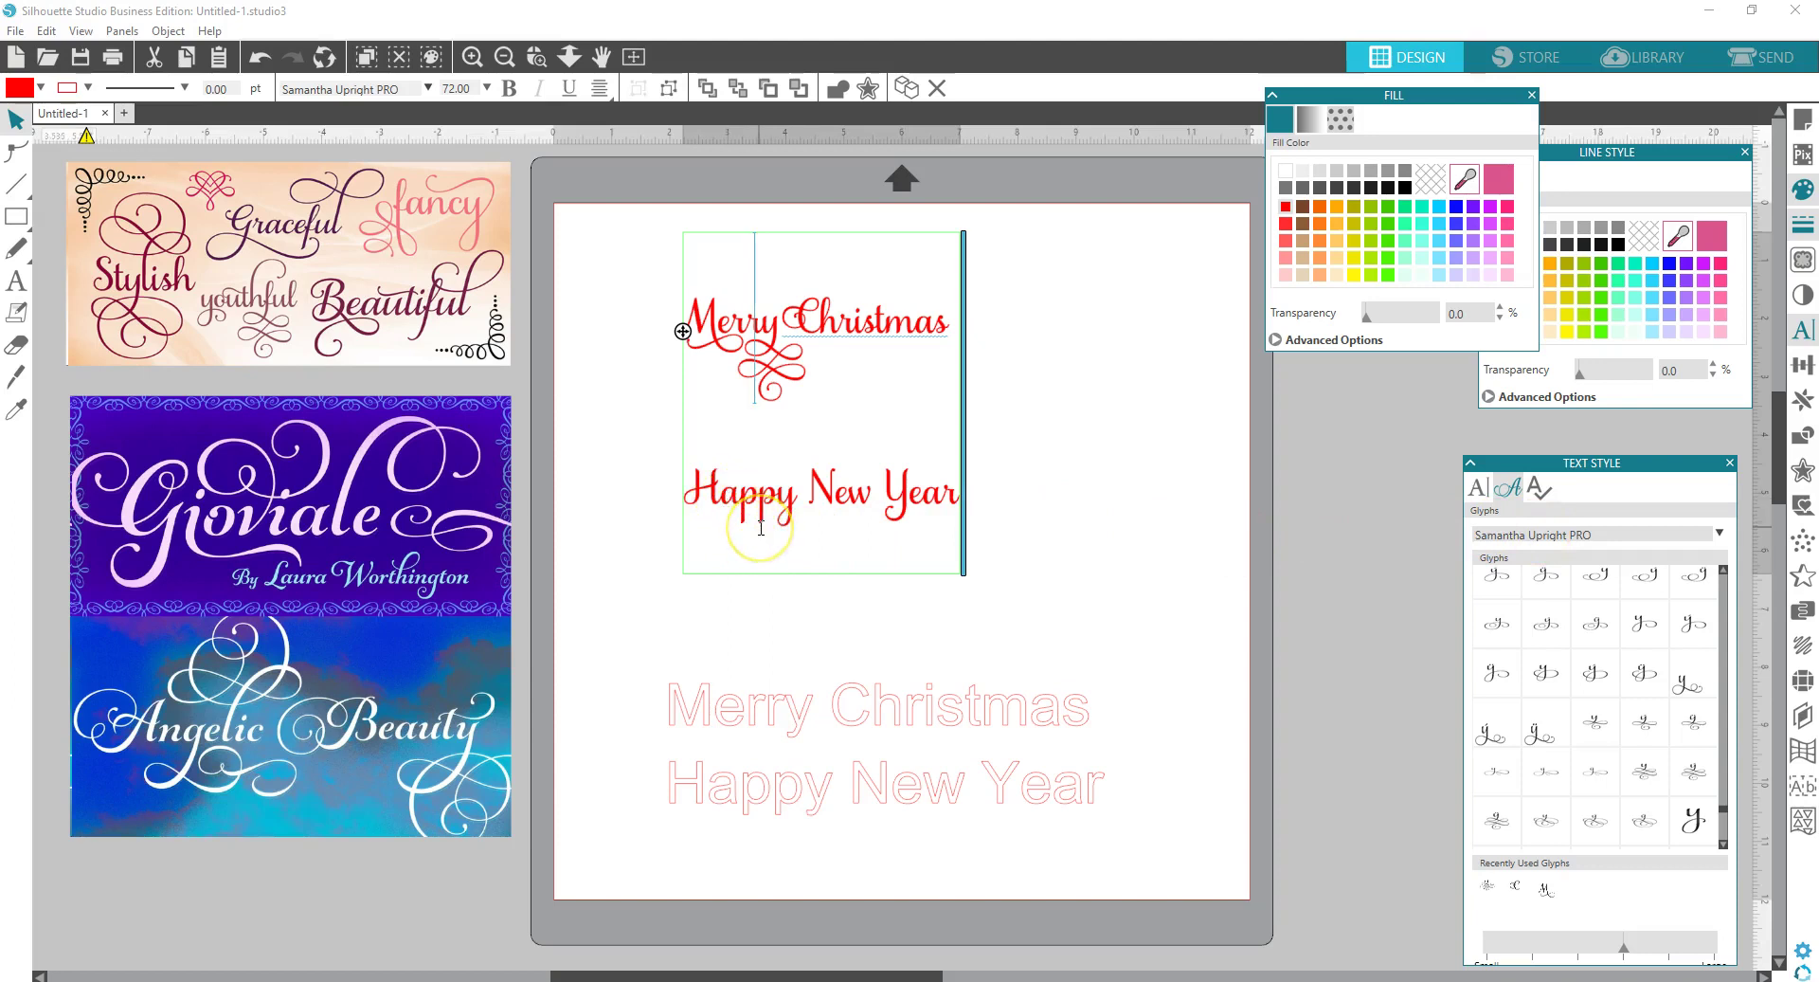
click(1065, 520)
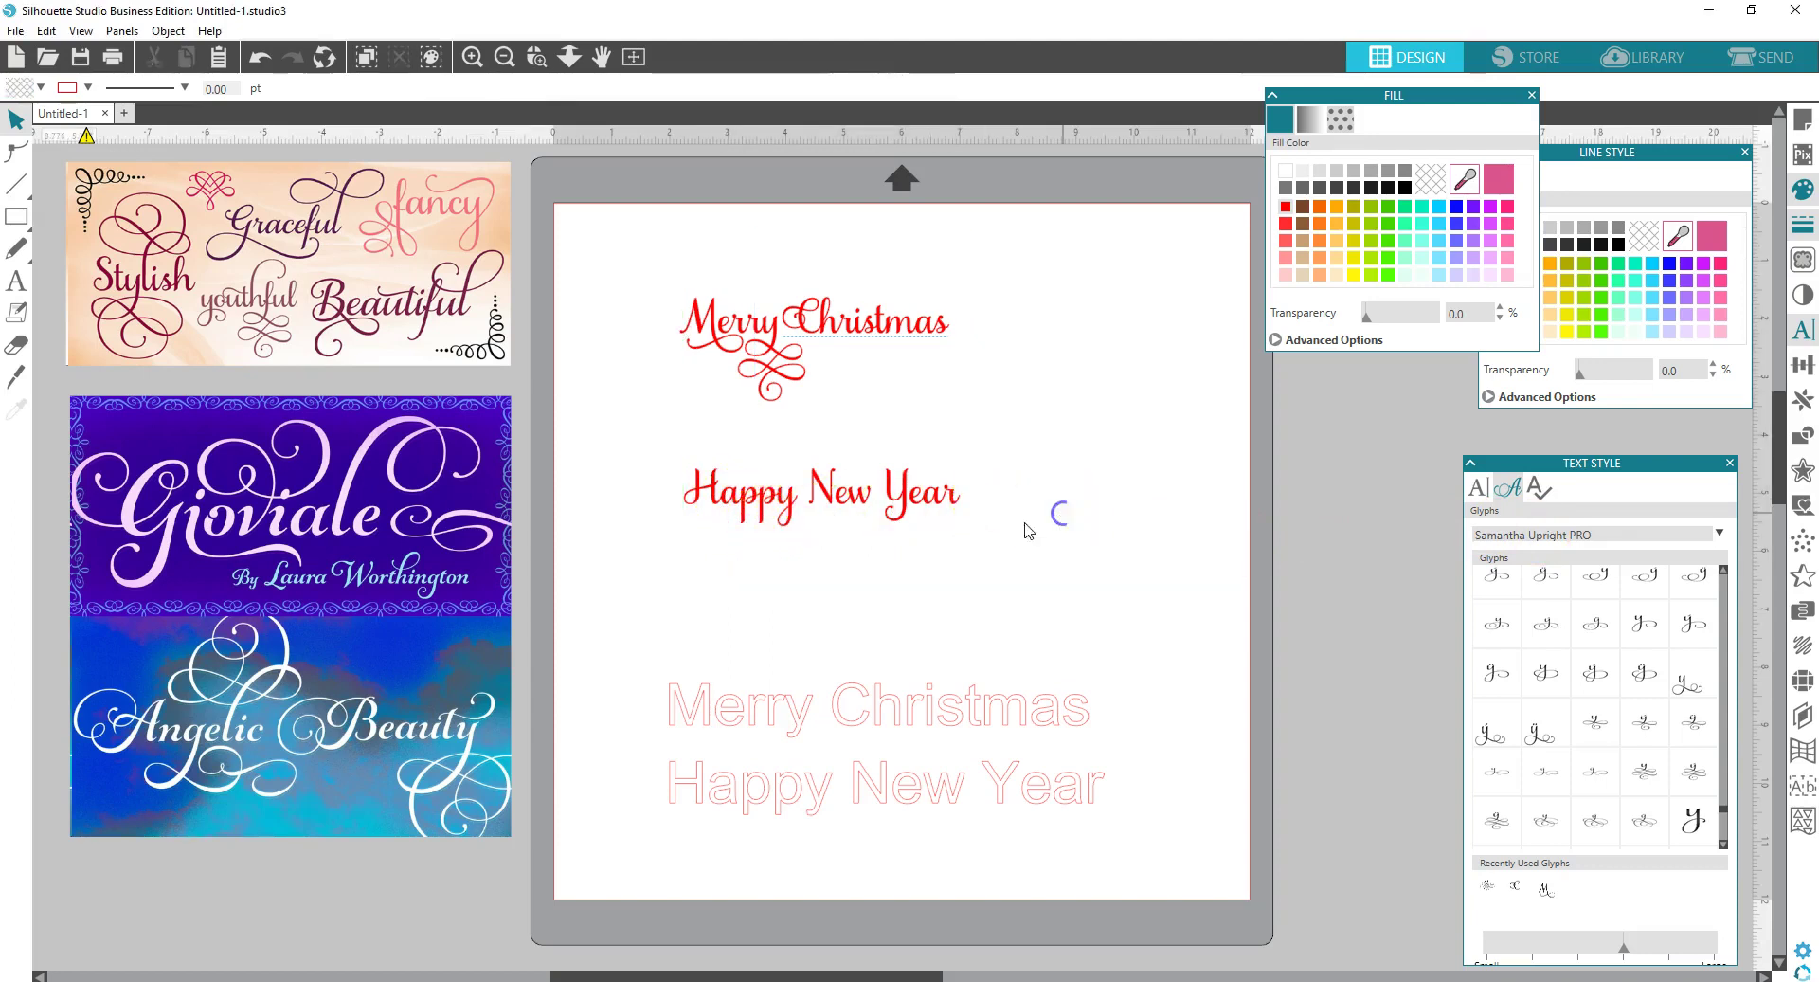
- Reopen the red text block for editing and select the "H" of "Happy"
click(850, 514)
click(850, 514)
click(709, 531)
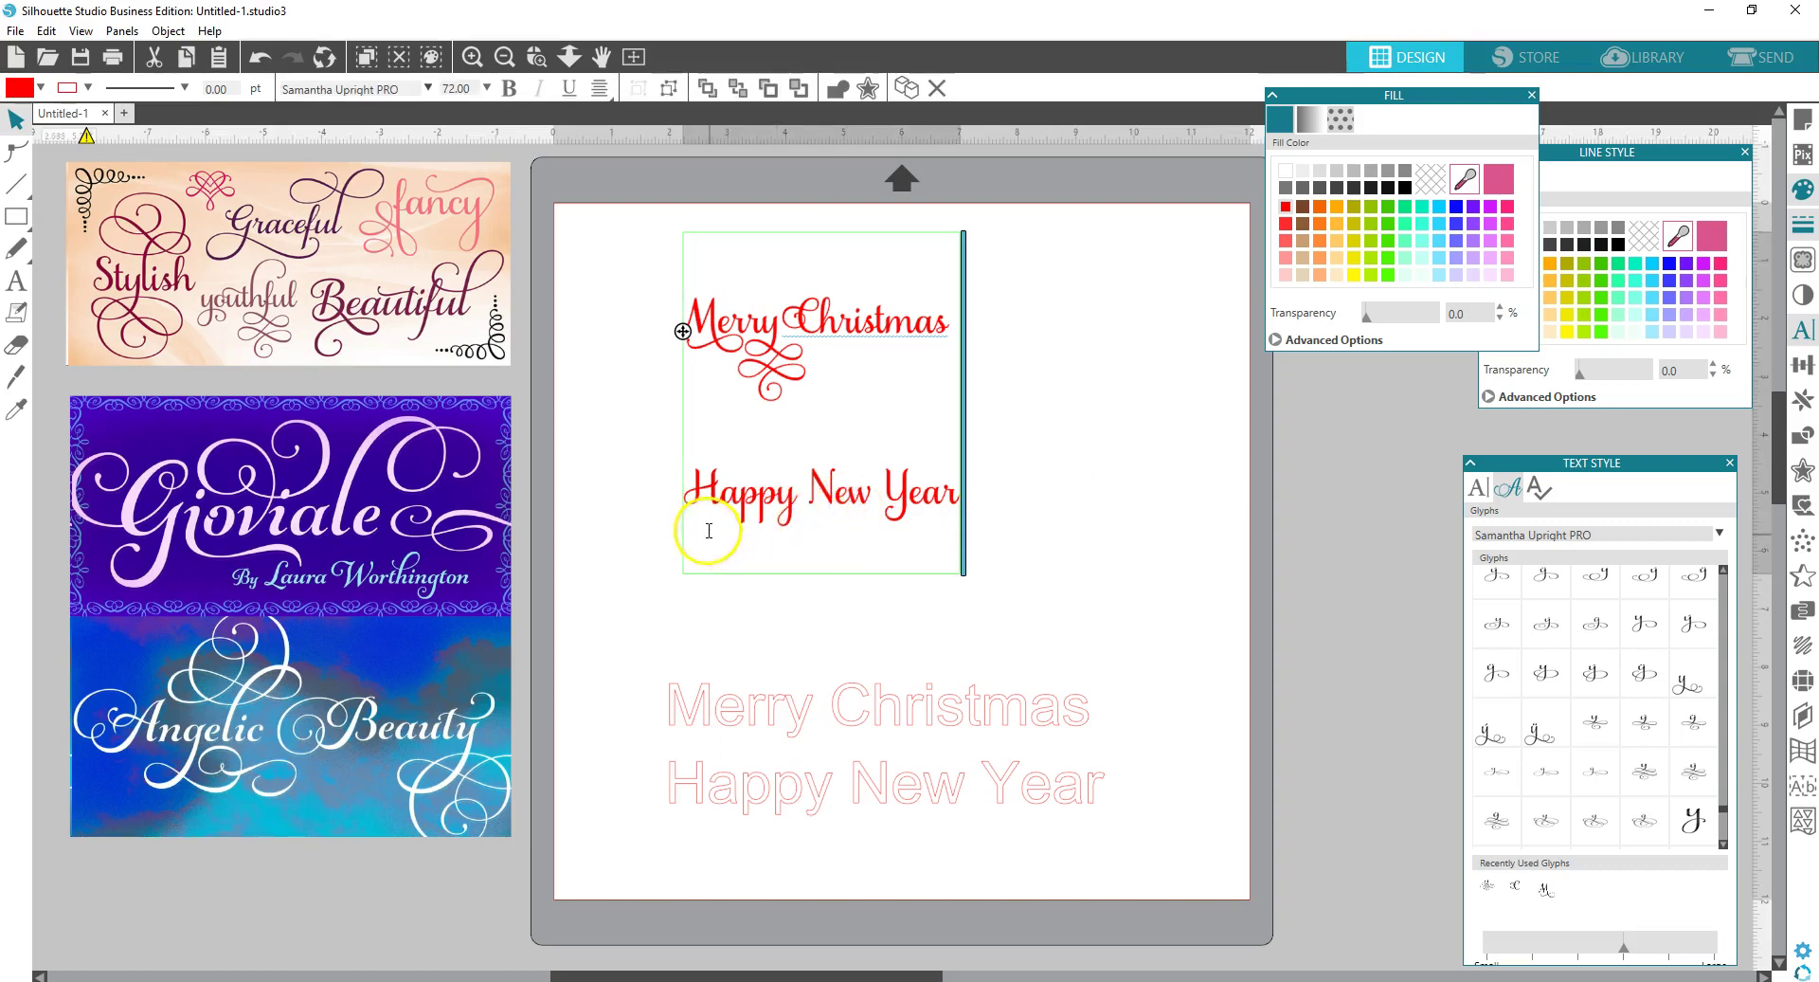
drag(710, 498, 669, 506)
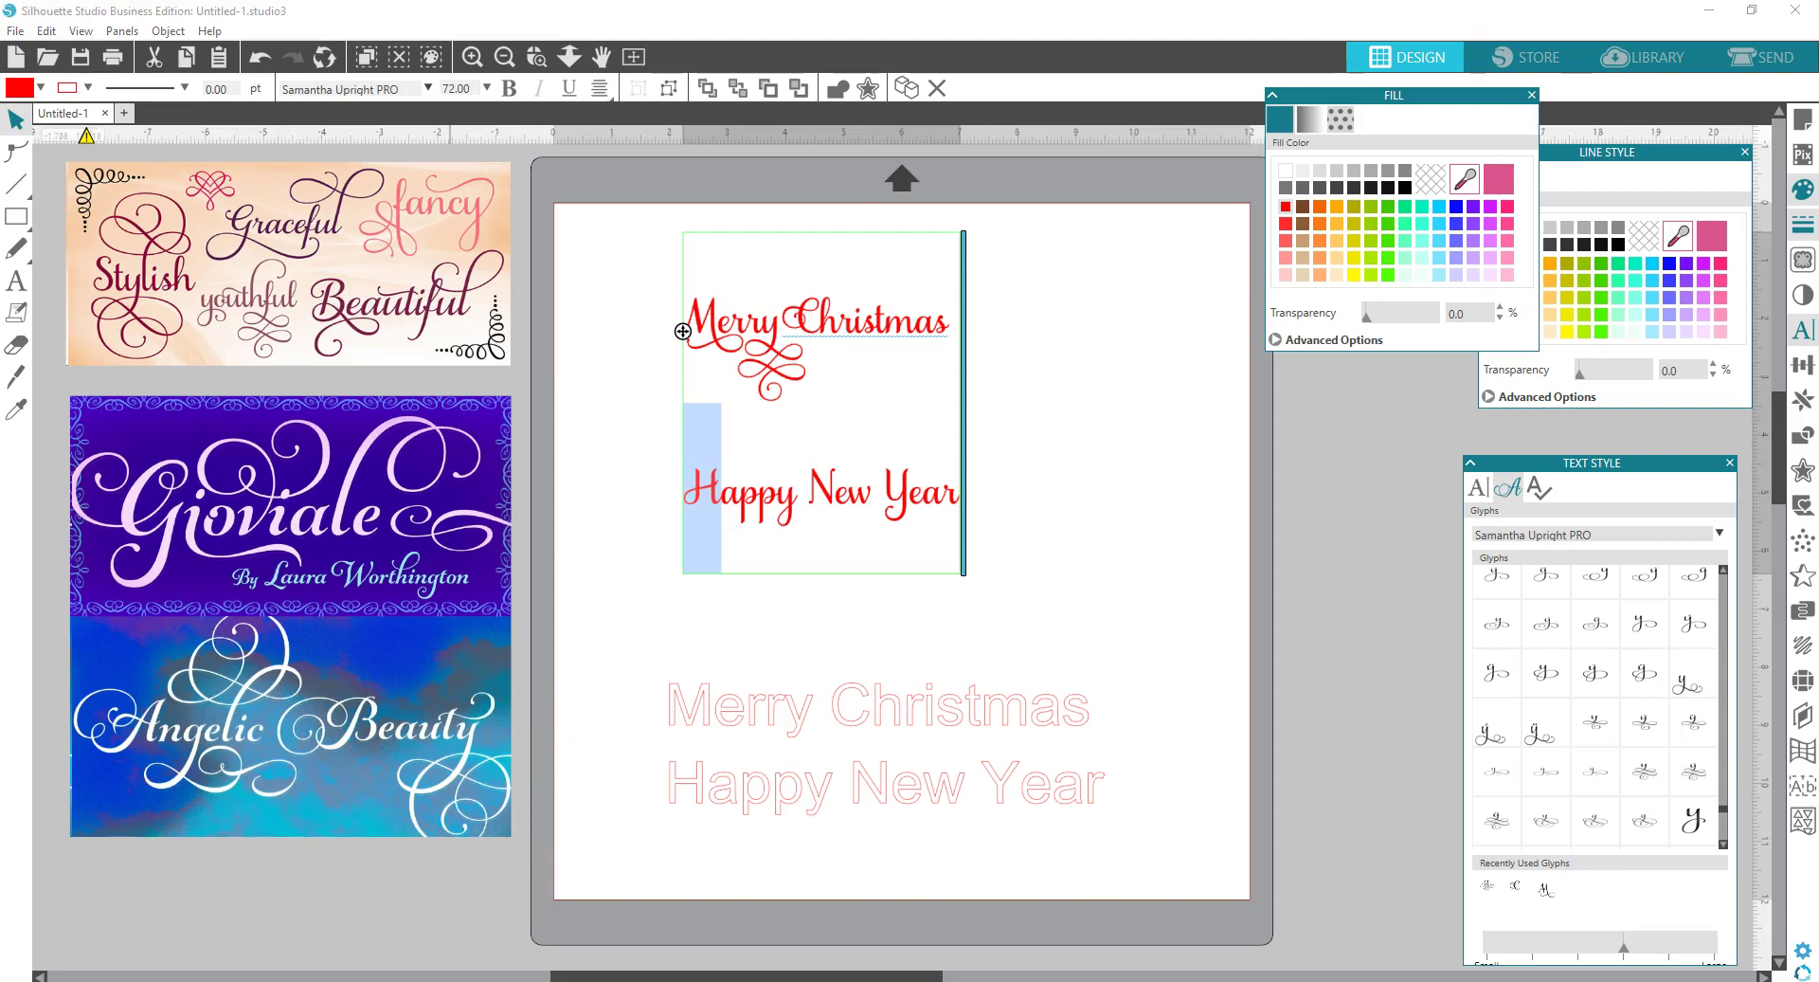
- Search Windows for "character" and open the Character Map store app
key(super+c)
text(characte)
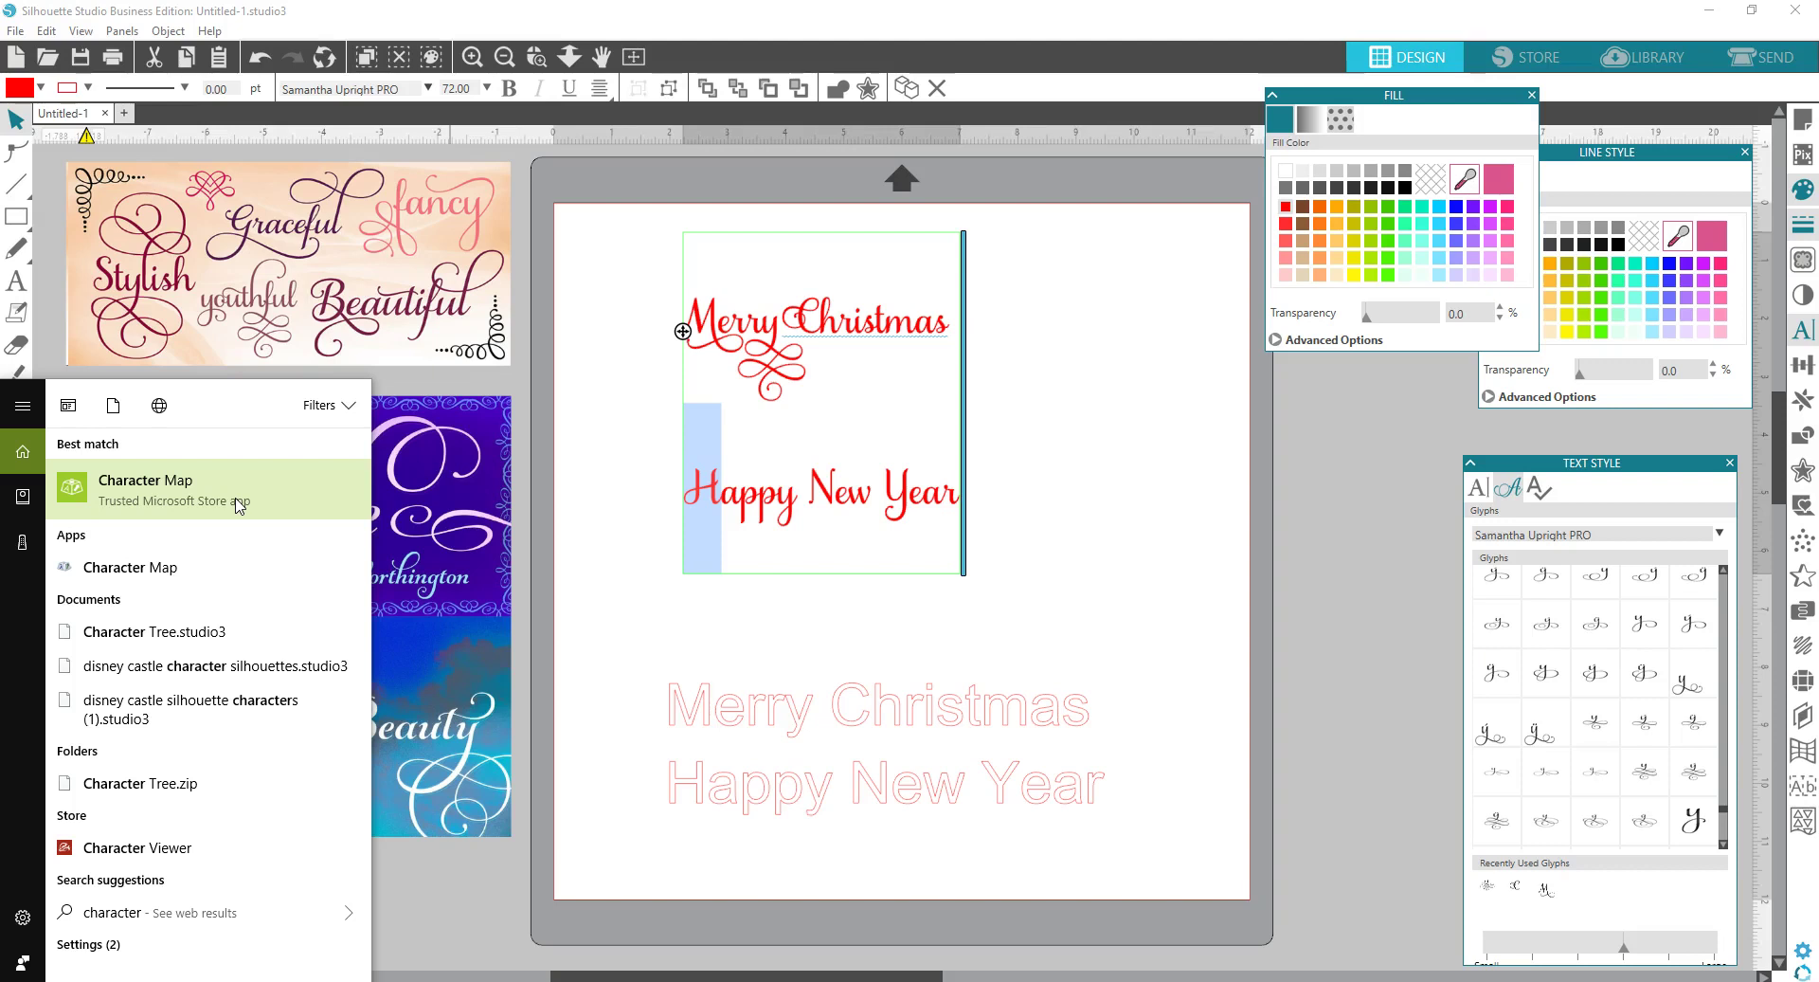
click(239, 505)
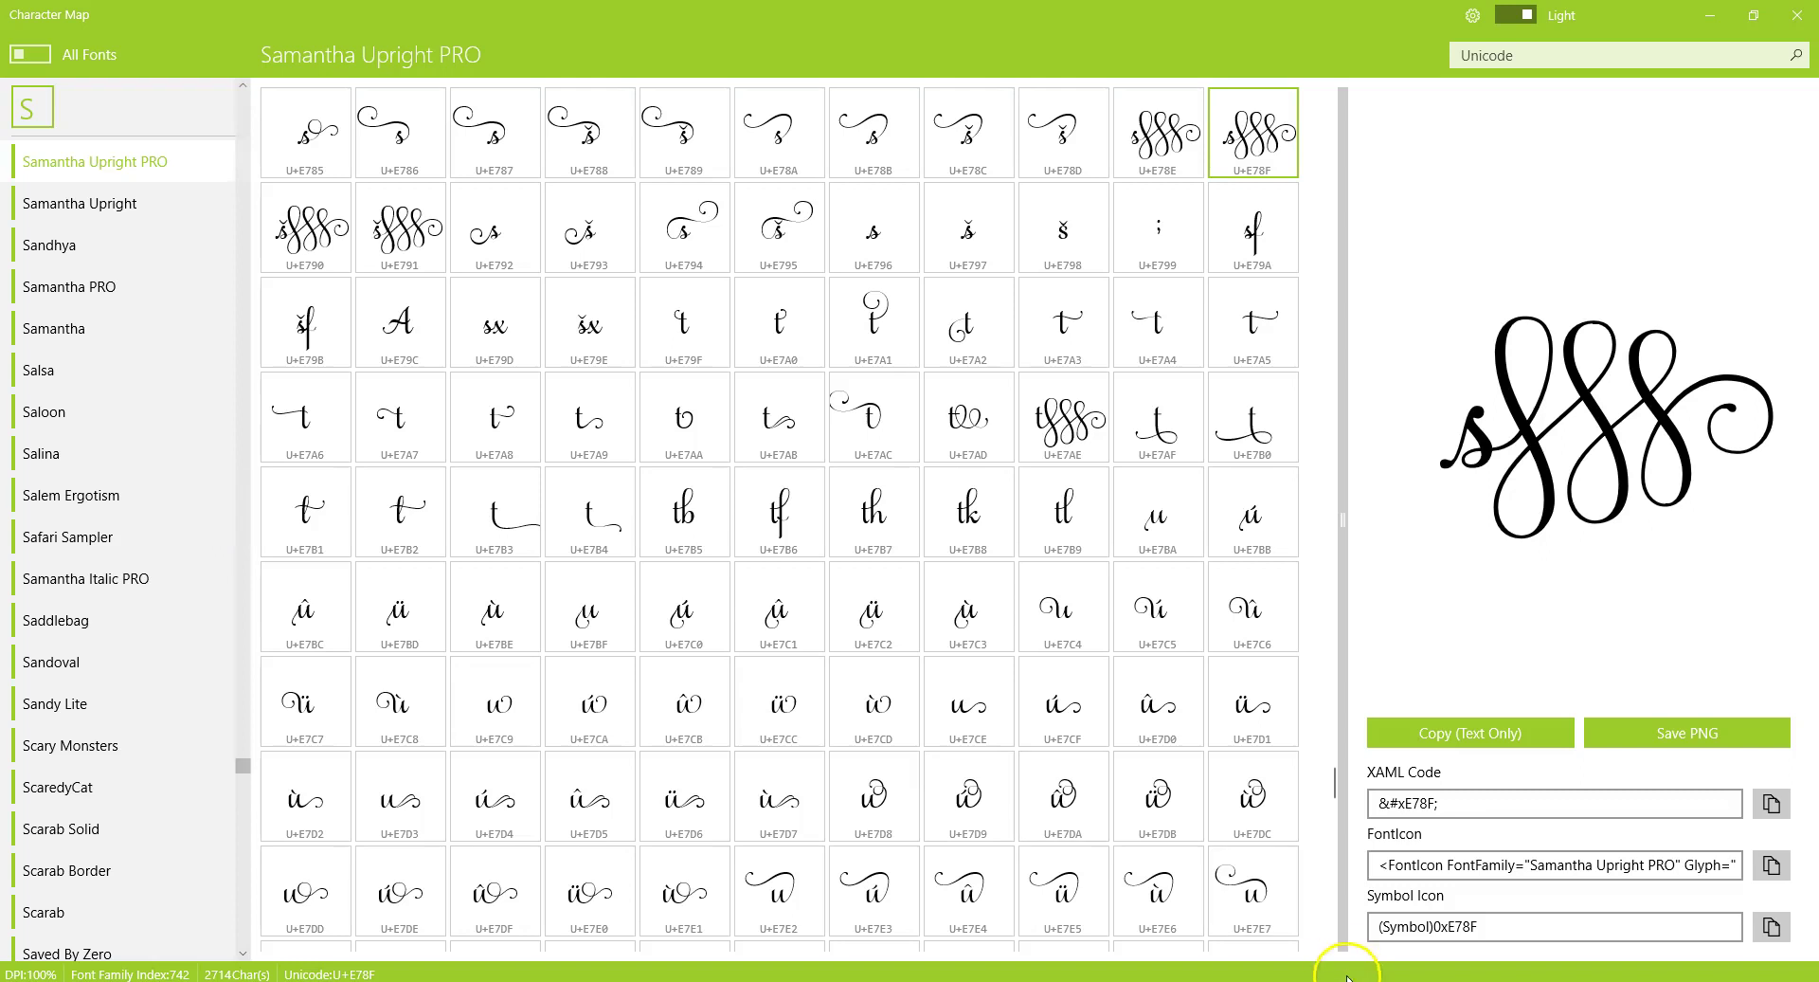
- View the Character Map settings page and return to the Samantha Upright PRO glyph list
mouse_move(1284, 980)
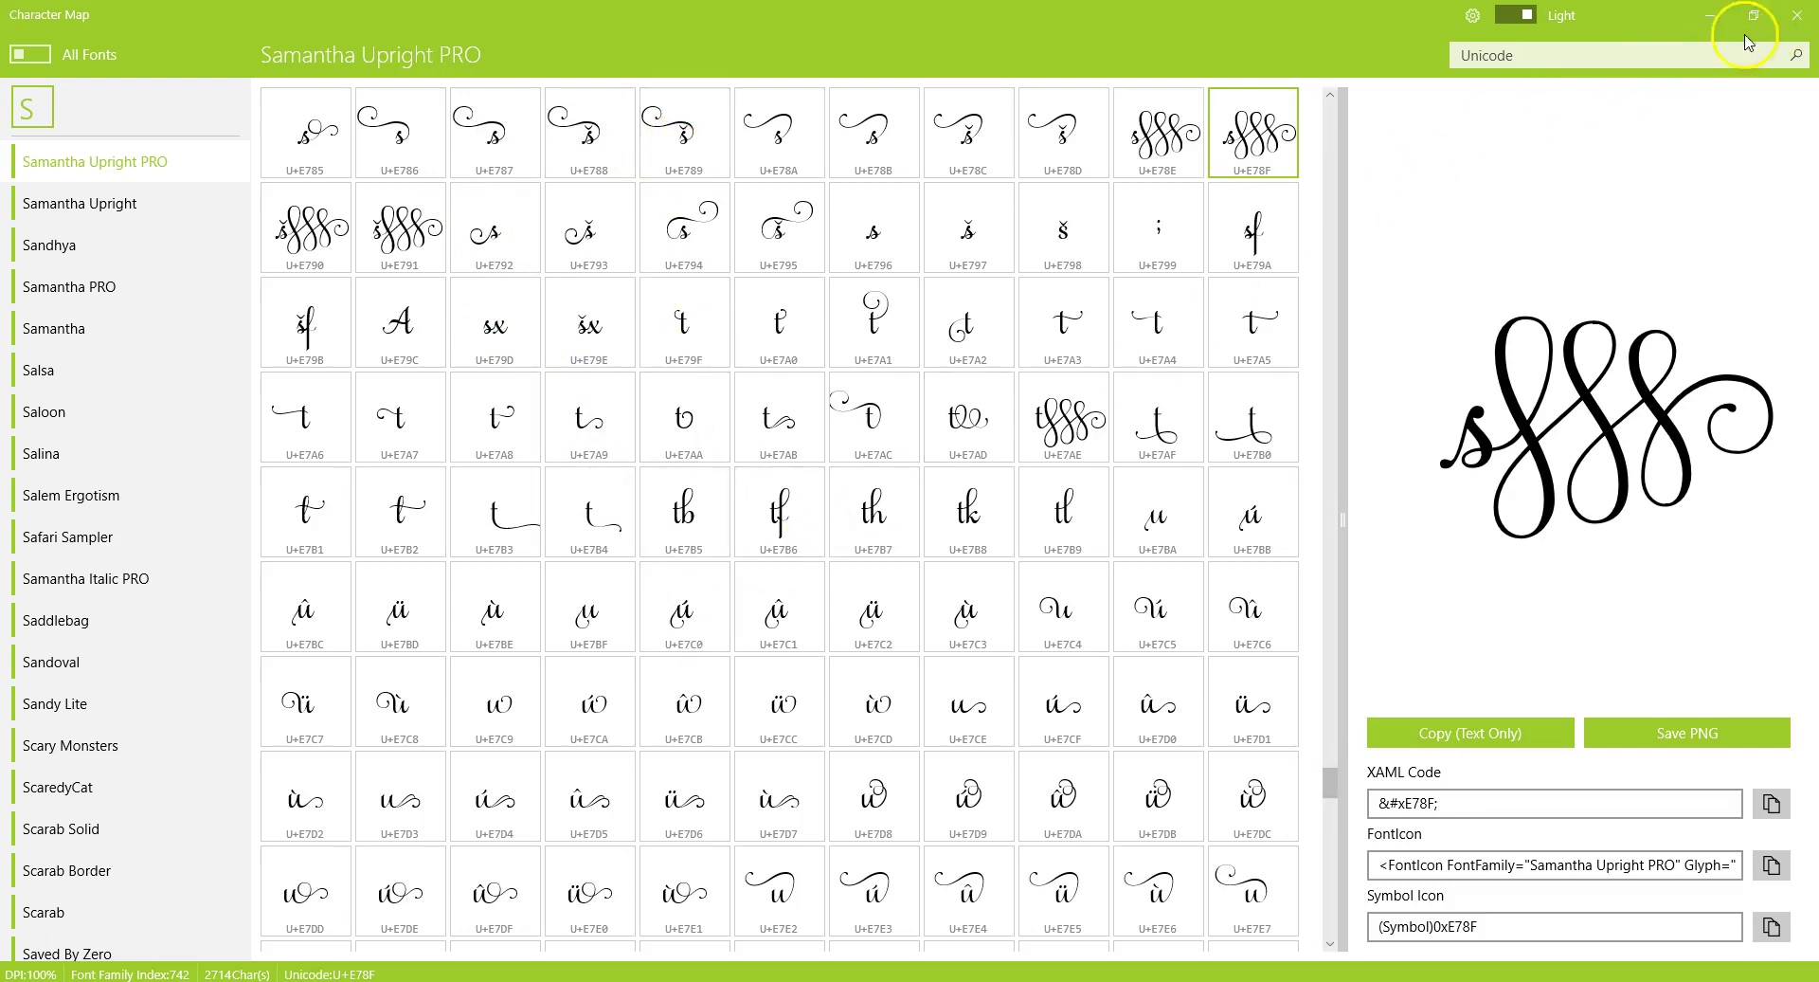
click(1473, 16)
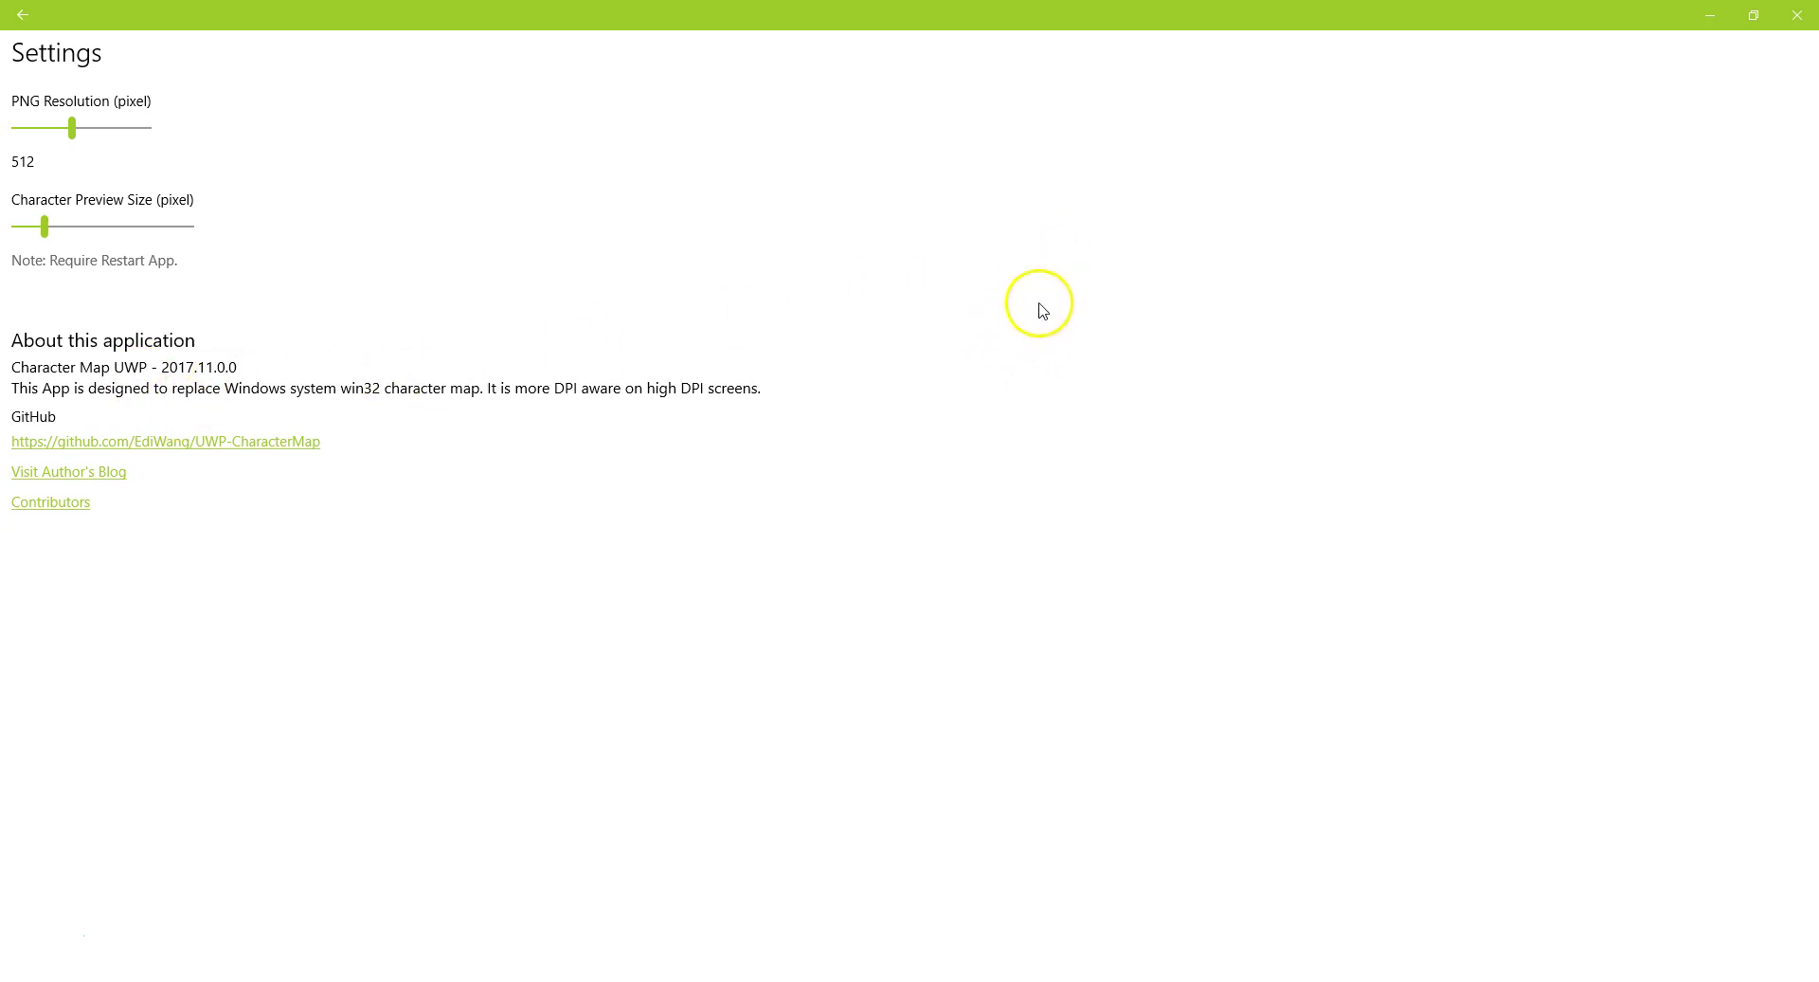
click(22, 15)
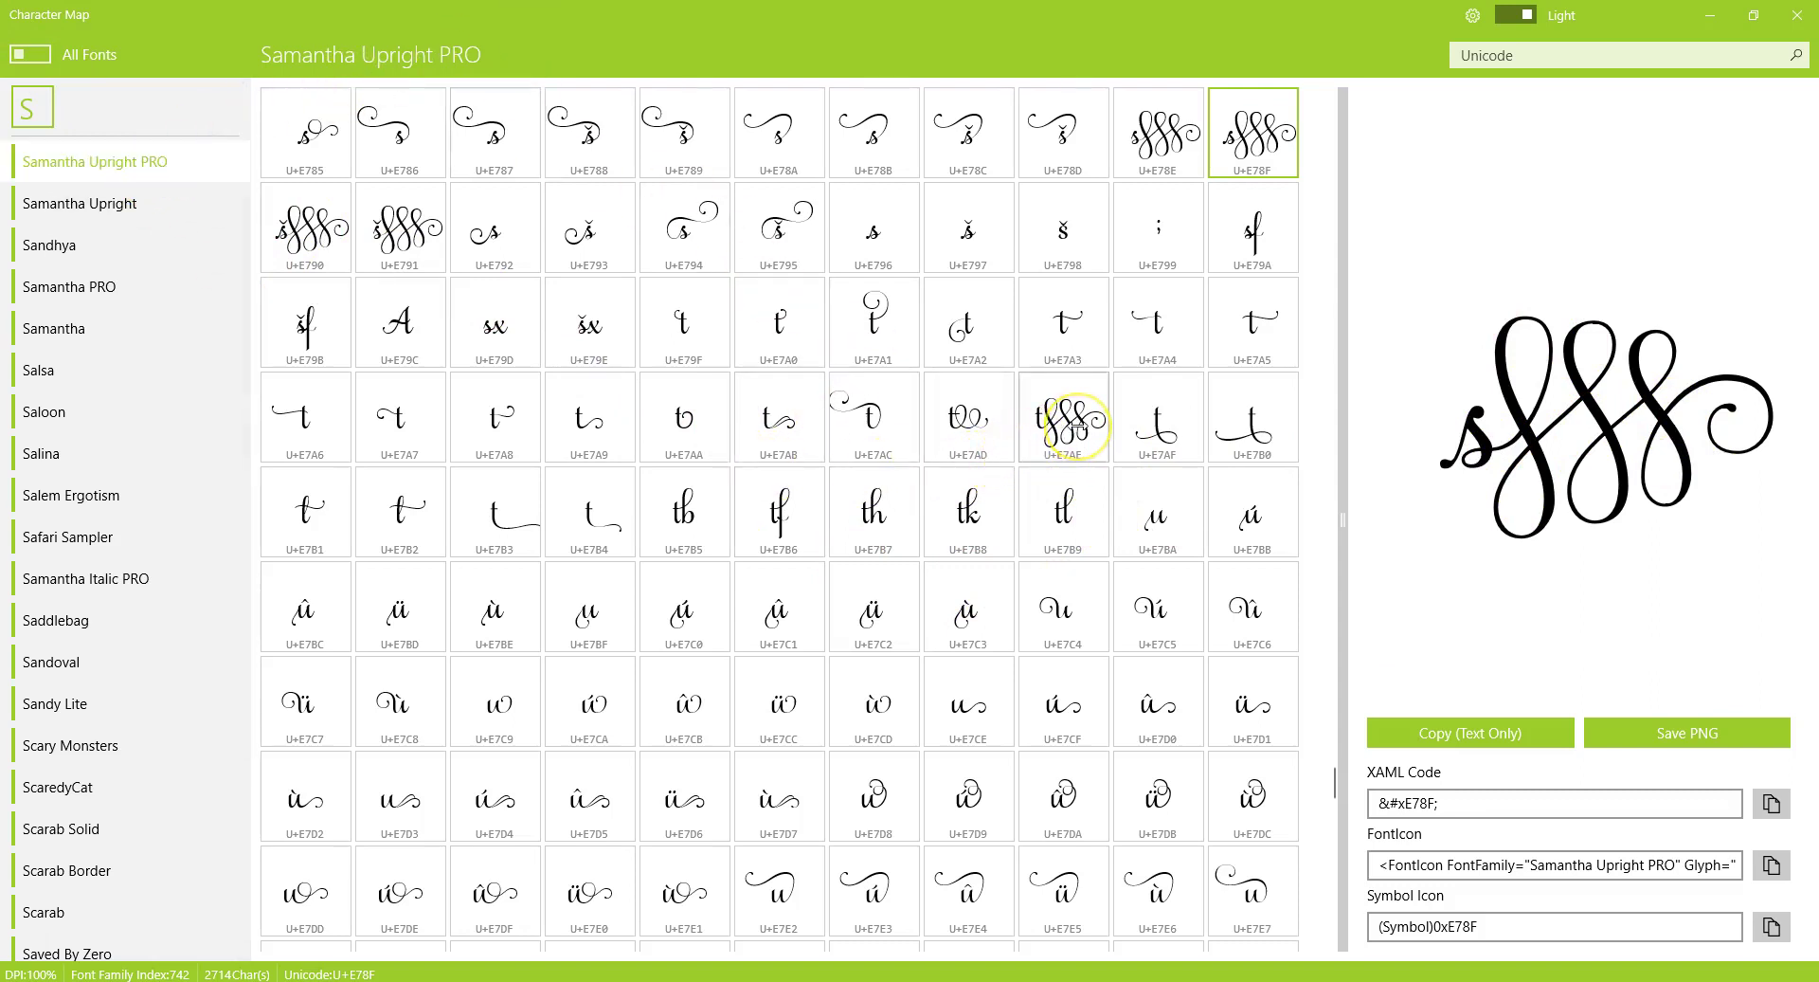
- Preview the multi-looped "t" glyph U+E7AE and the capital "H" glyph U+E015 of Samantha Upright PRO
click(1073, 424)
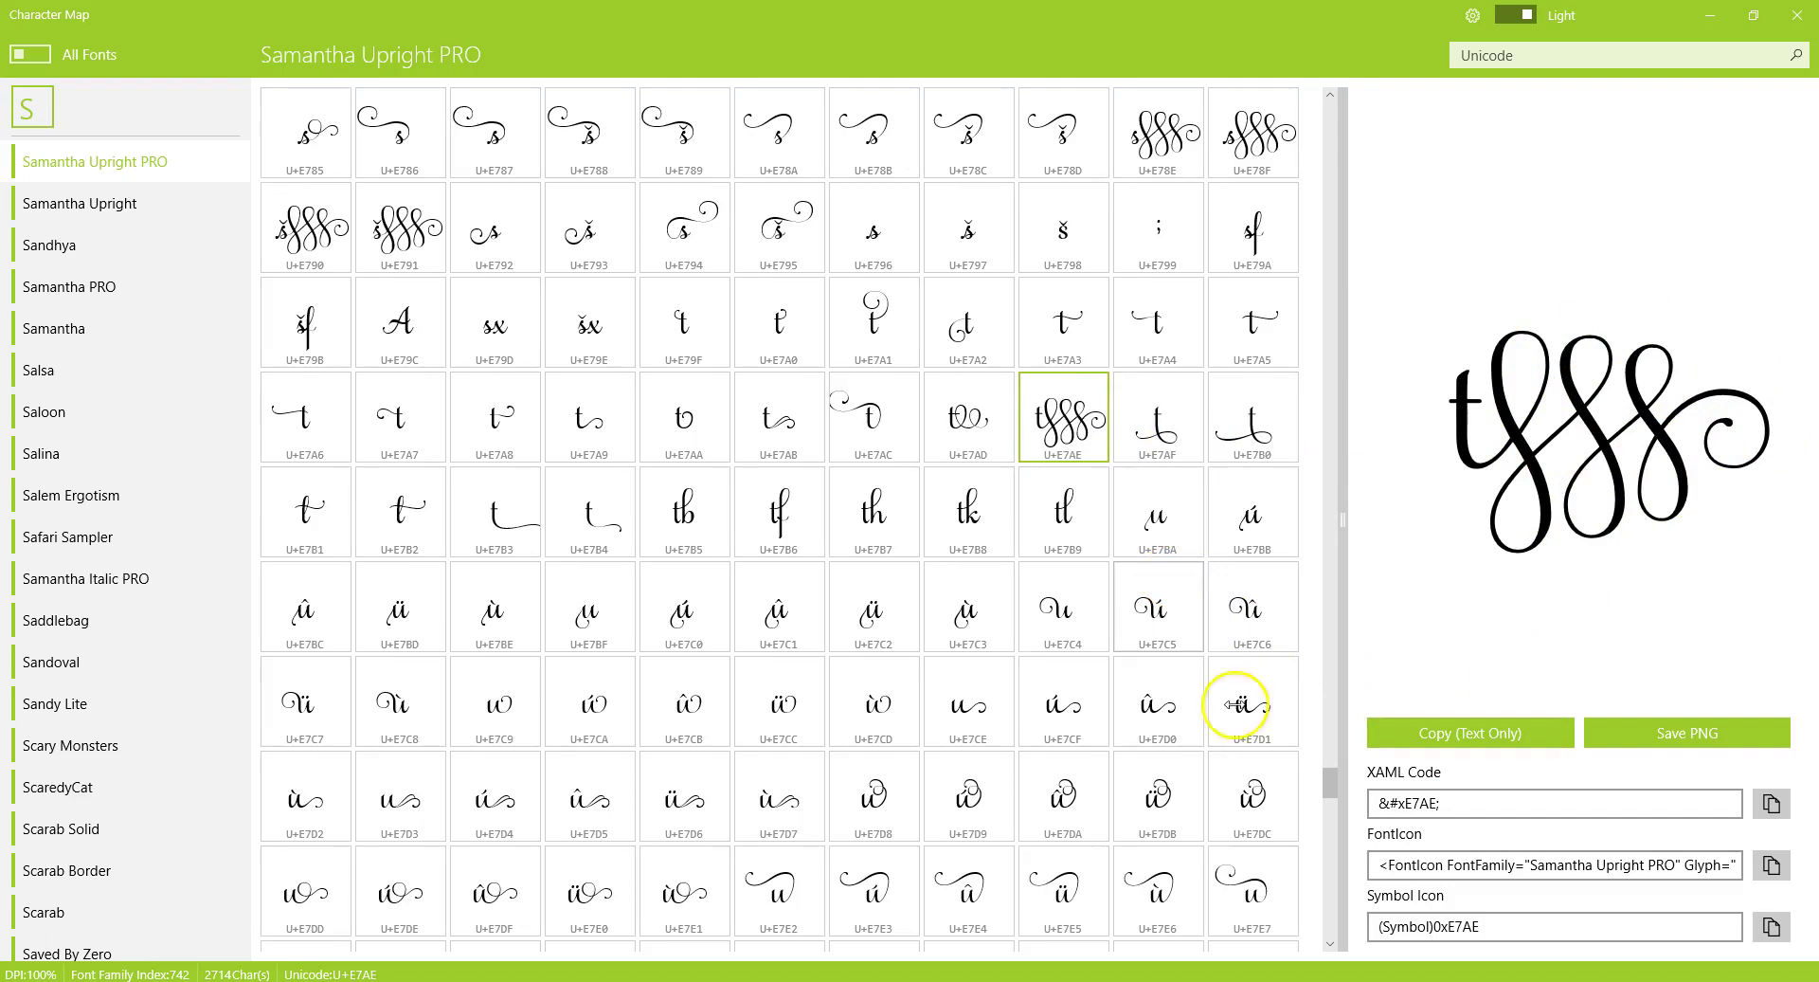
scroll(1235, 704, up, 2)
drag(1332, 778, 1323, 189)
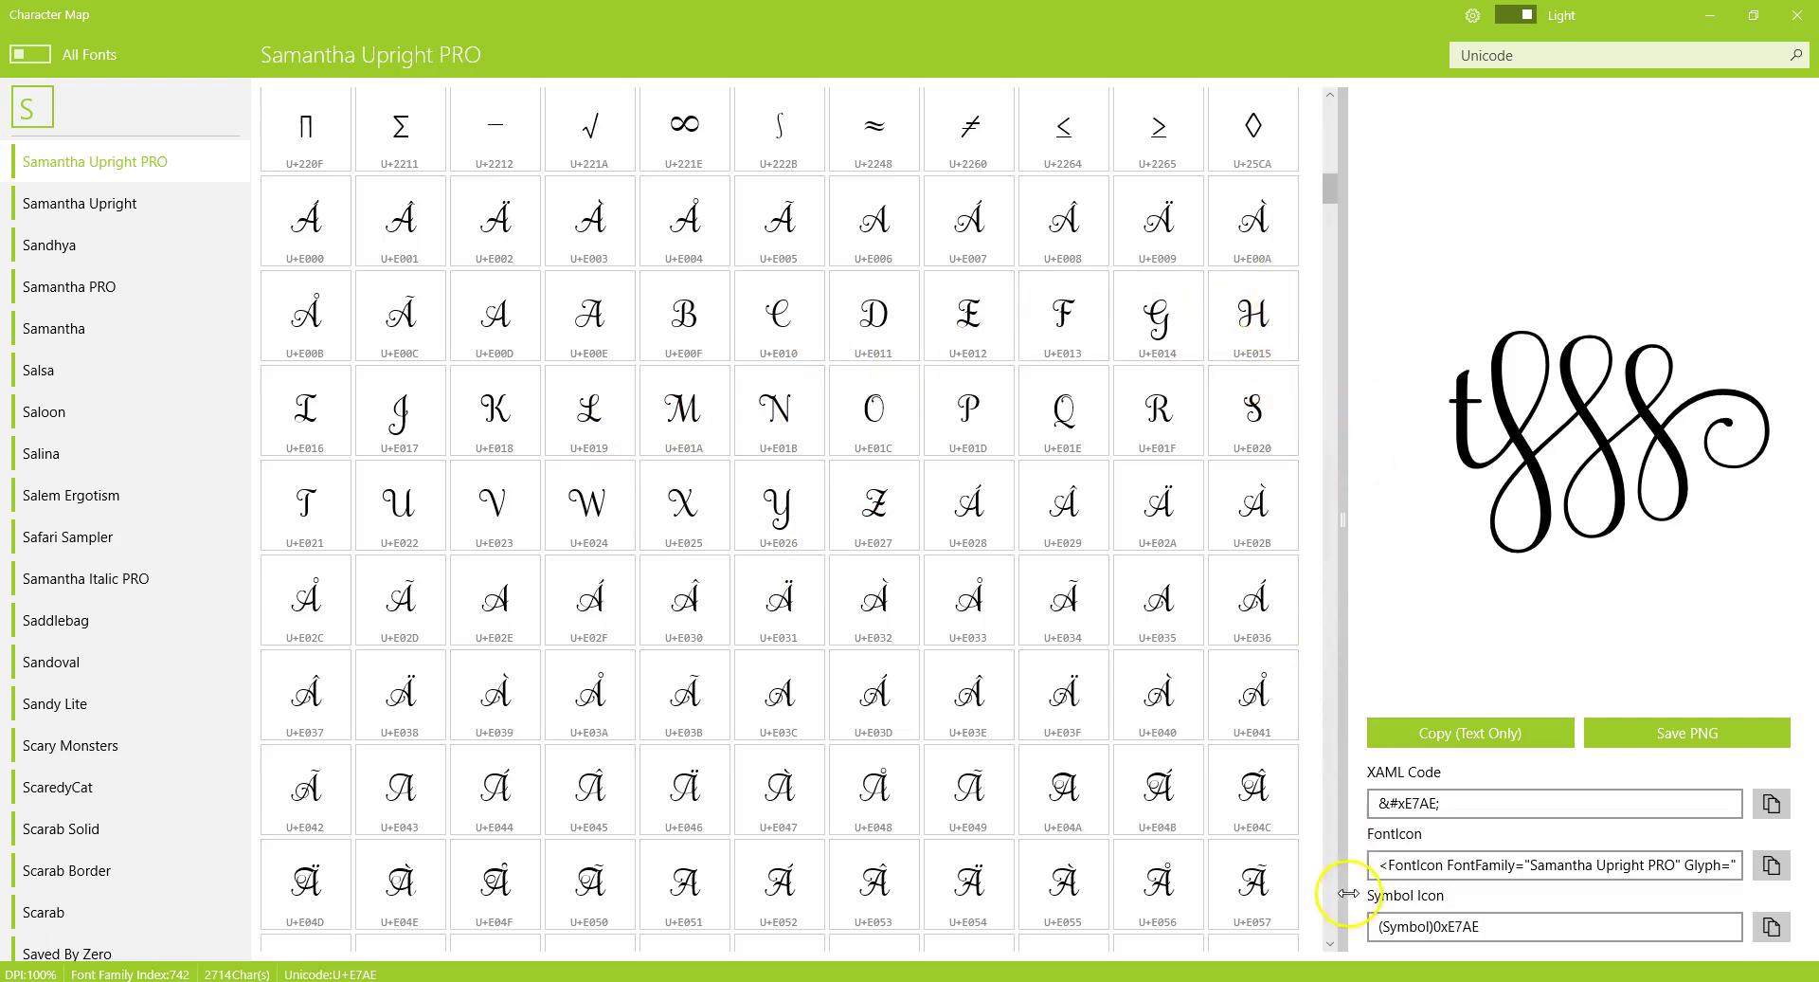
click(1256, 315)
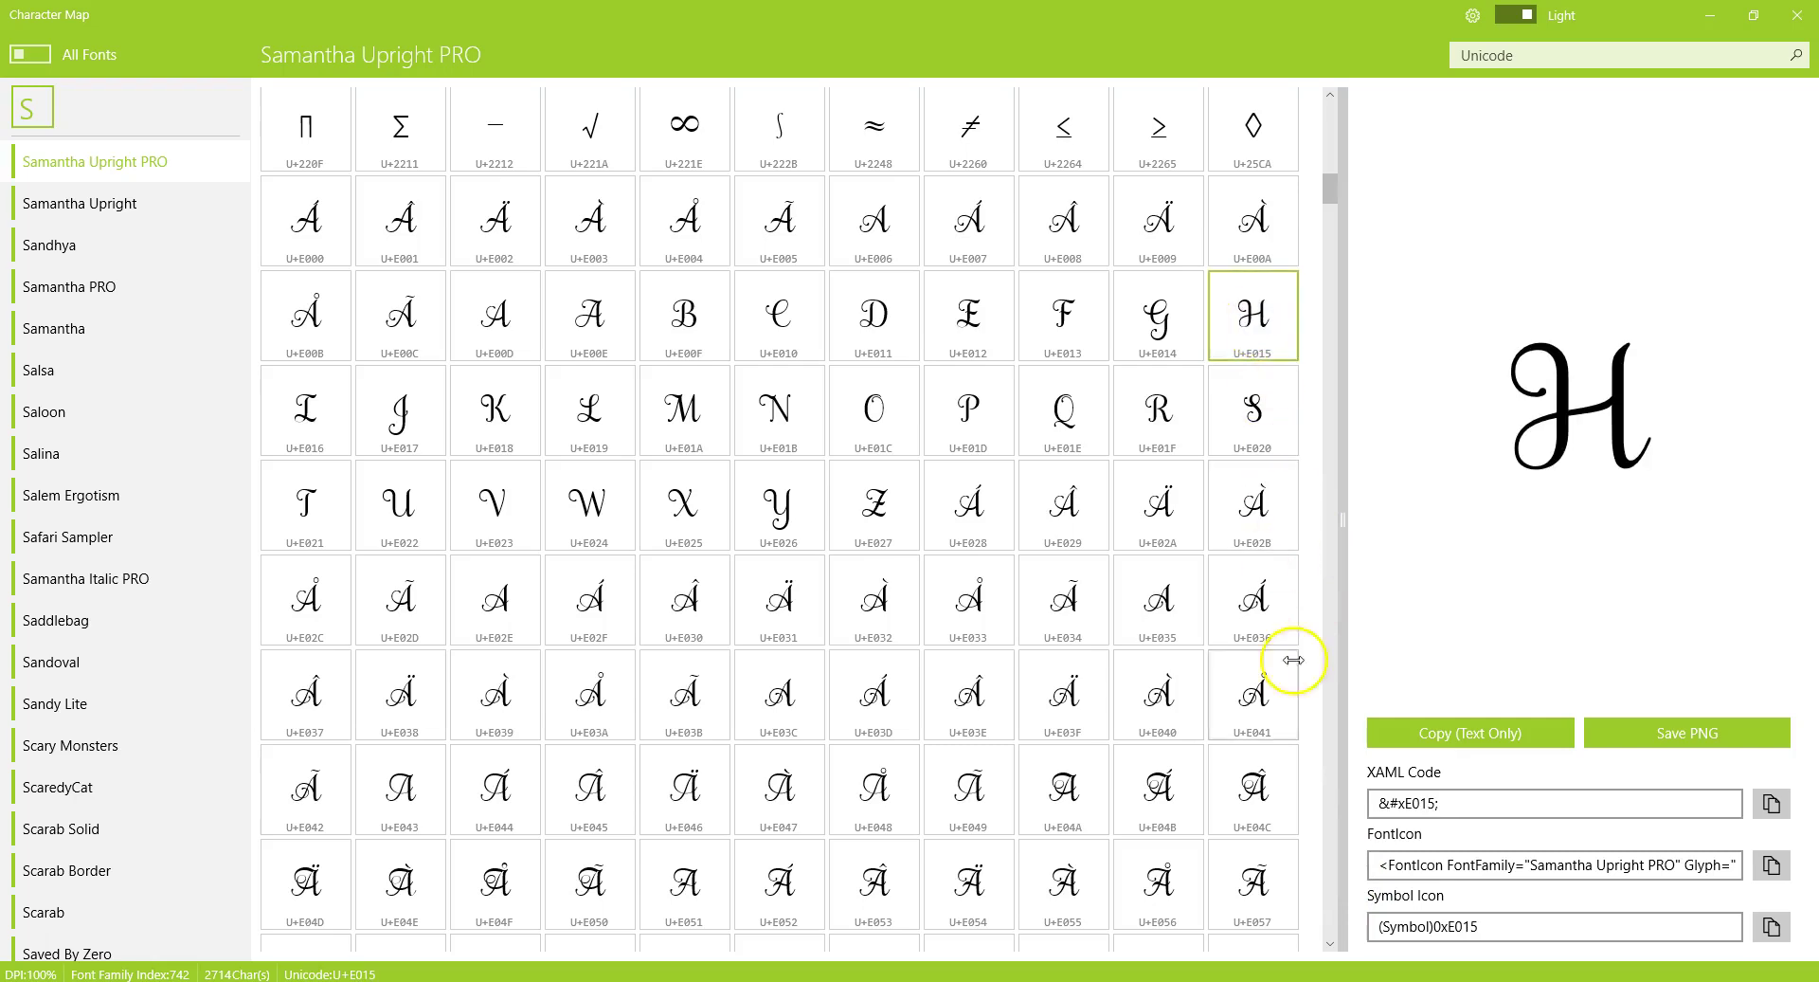
- Check the selected "H" of "Happy" in the design and preview the standard capital "H" glyph U+48 in Character Map
key(alt+Tab)
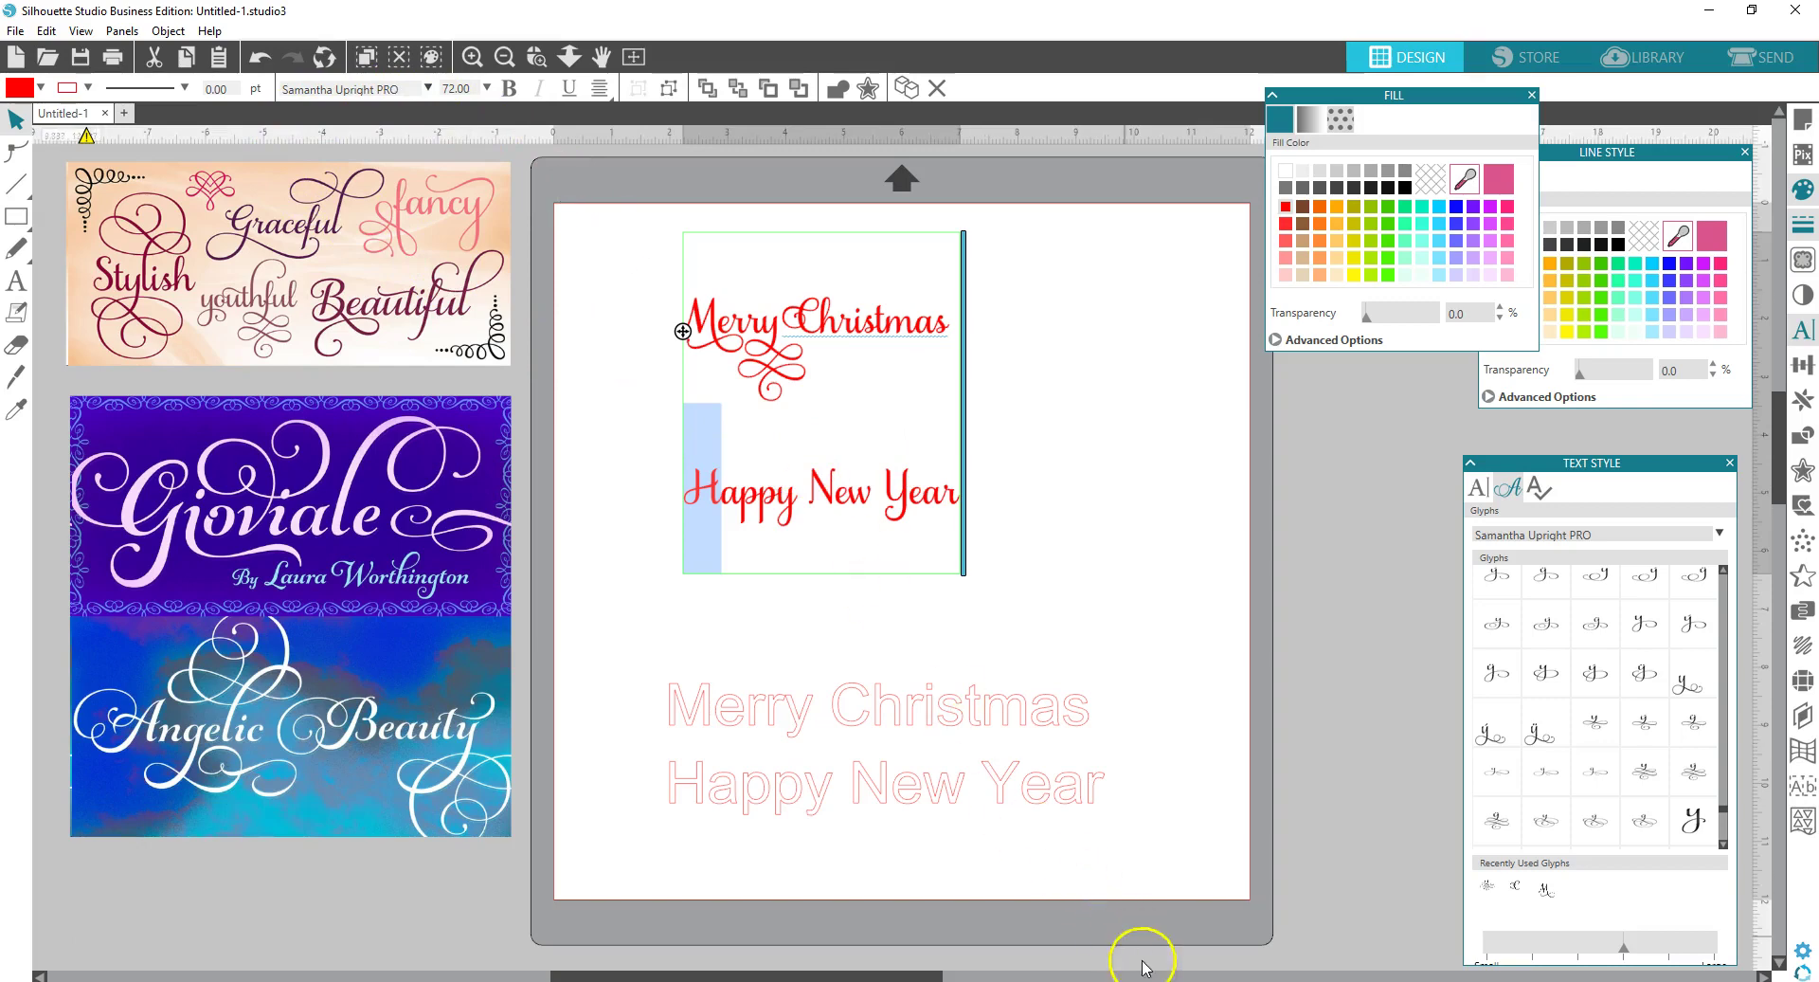
click(1285, 981)
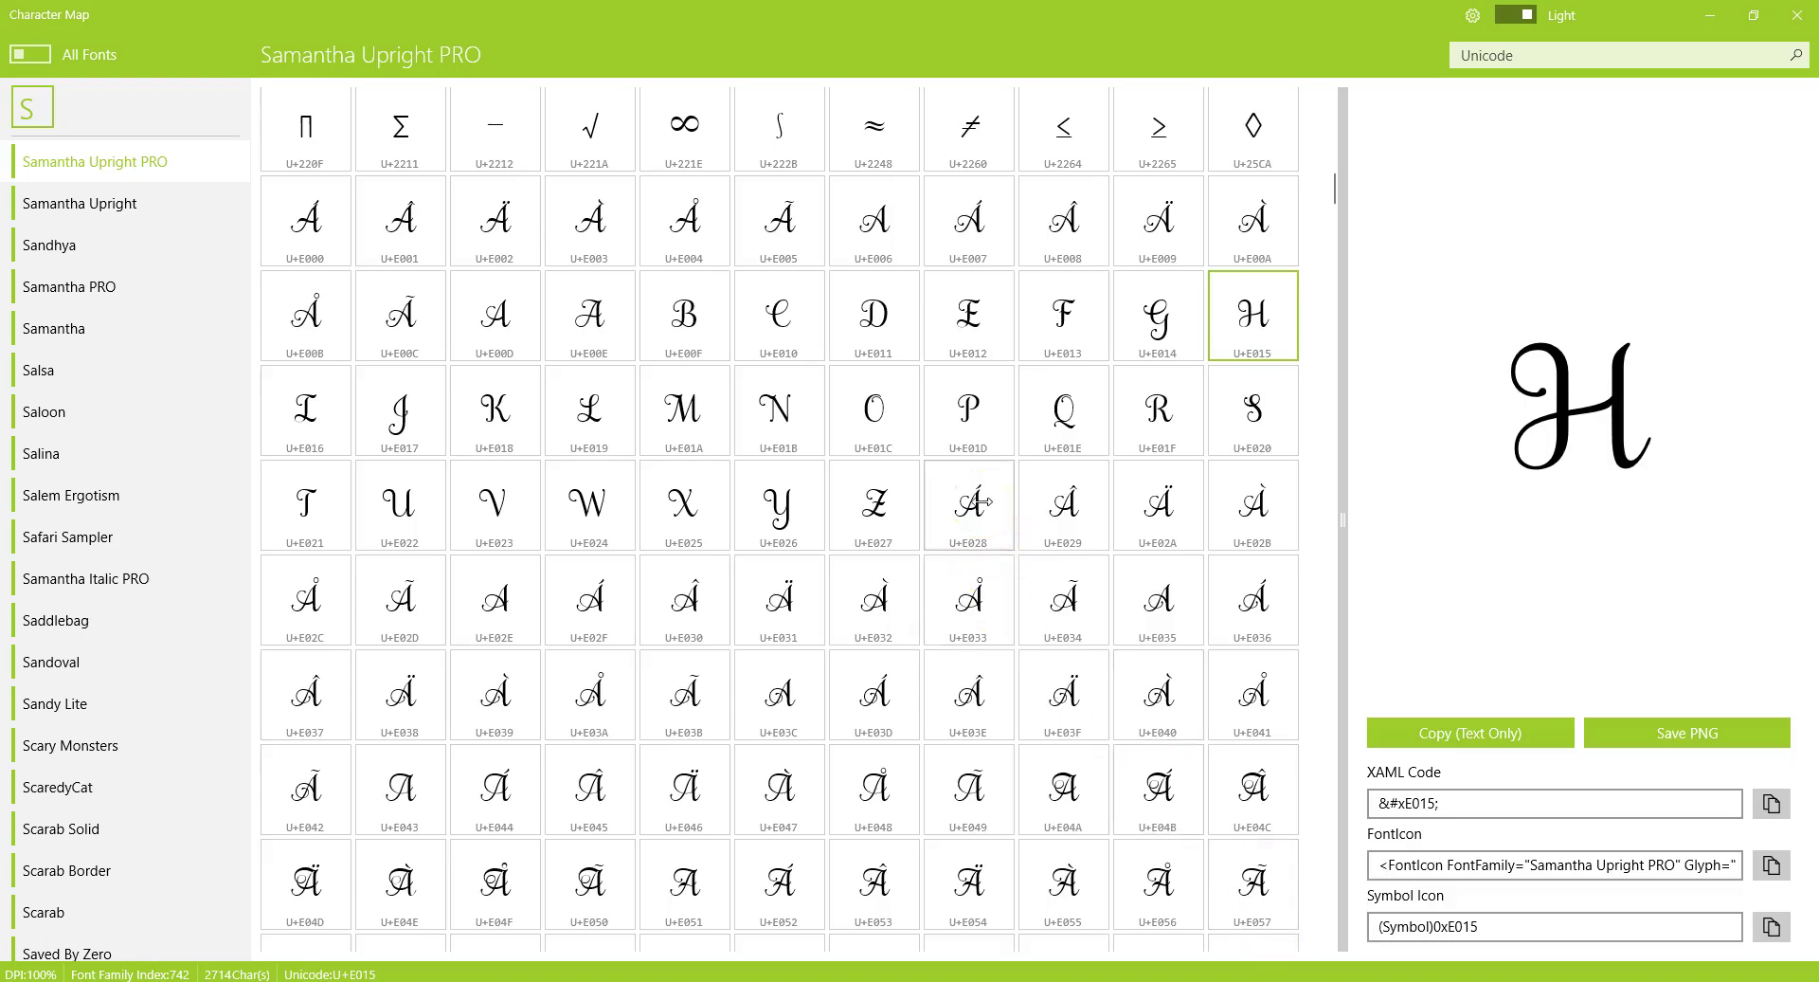
scroll(981, 501, up, 10)
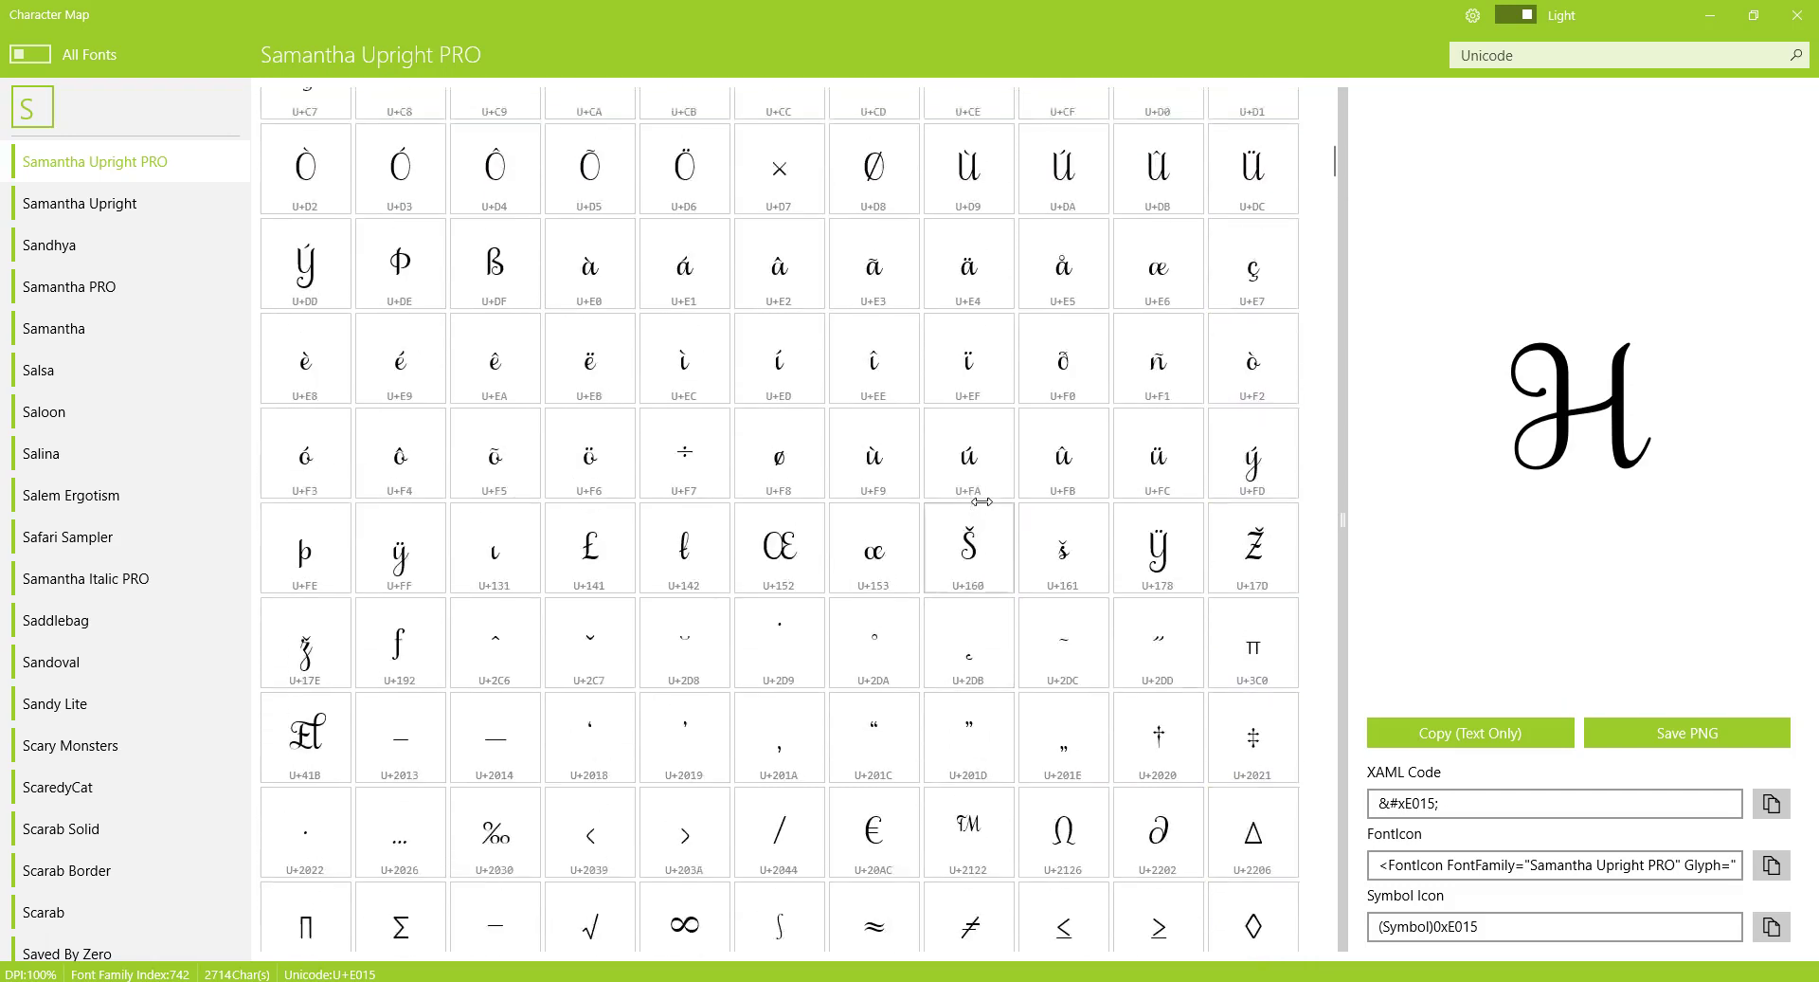
scroll(980, 502, down, 1)
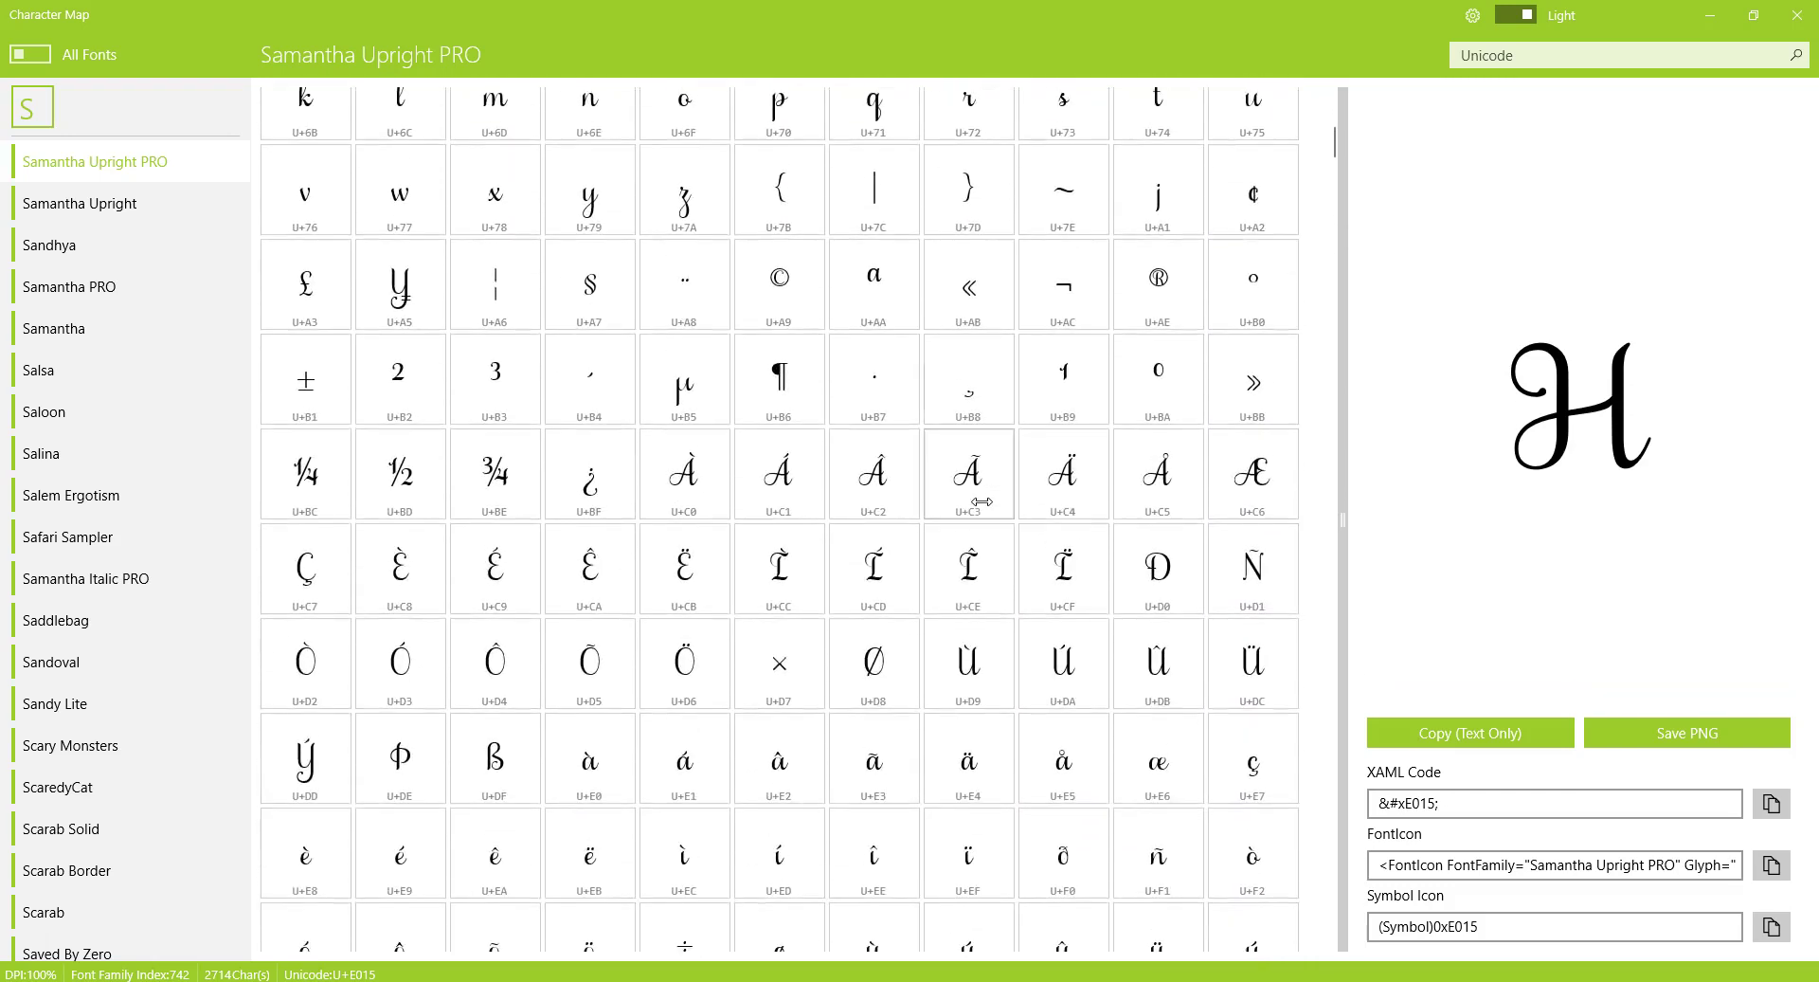
scroll(981, 501, up, 5)
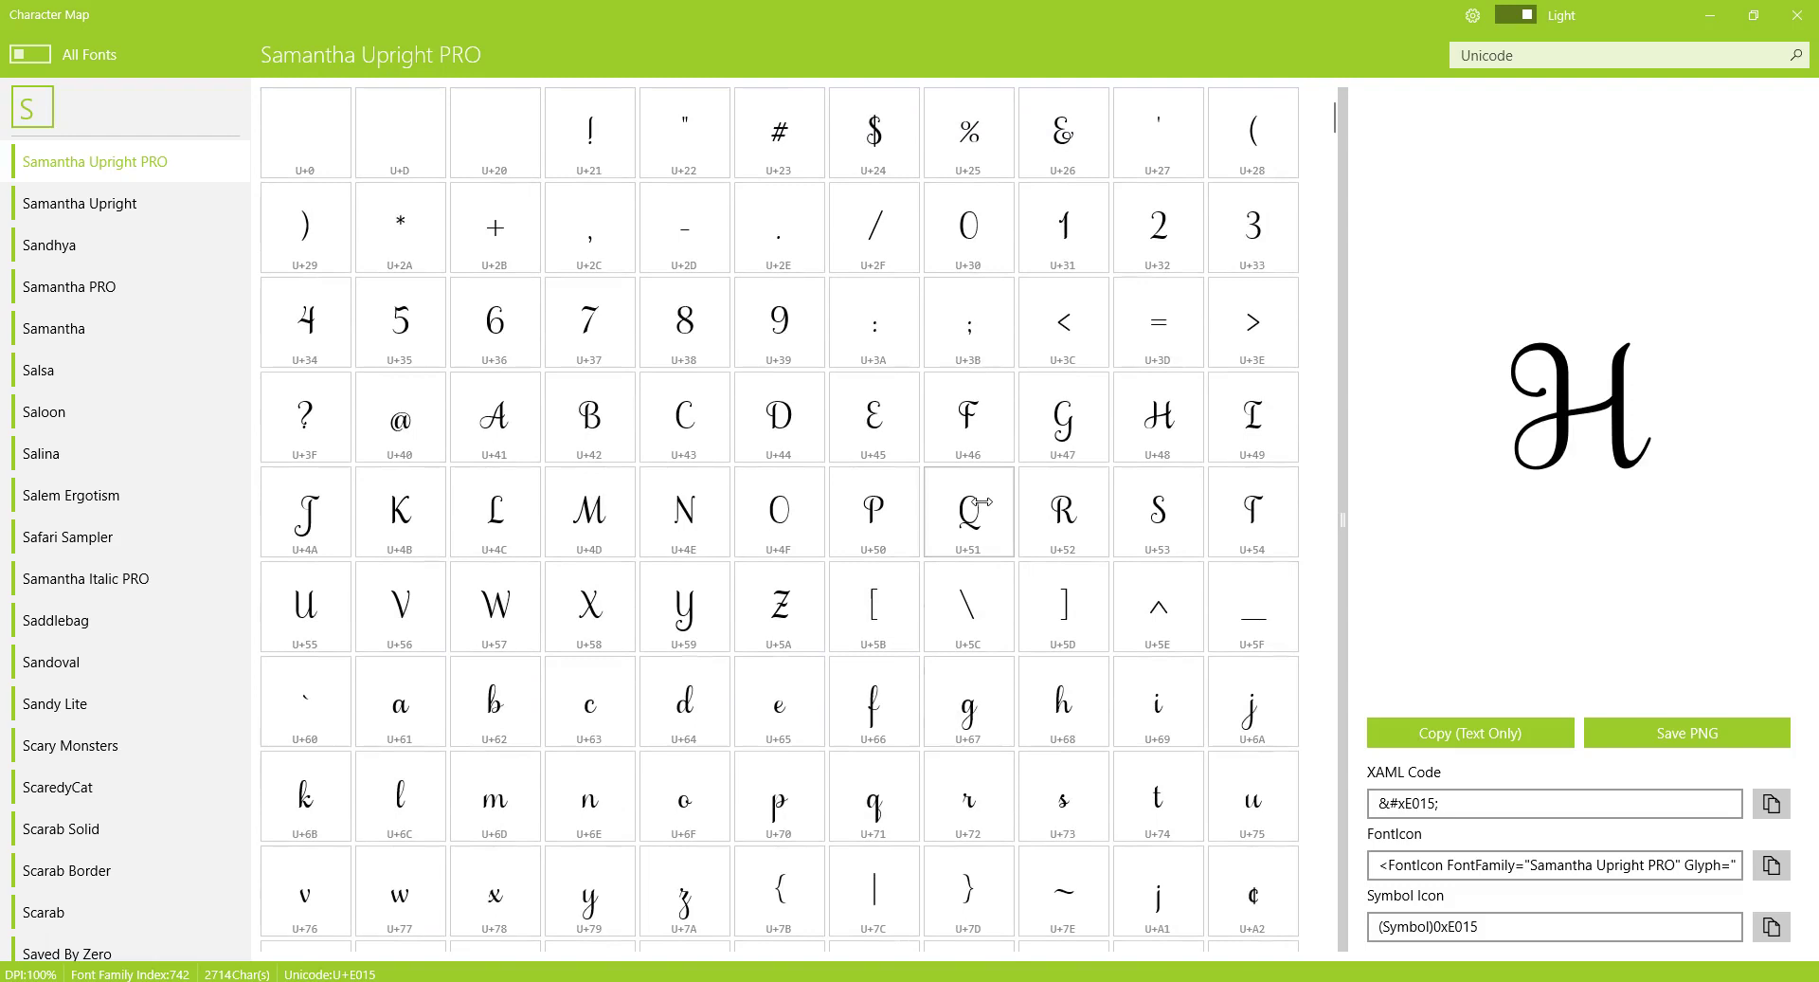
click(1158, 420)
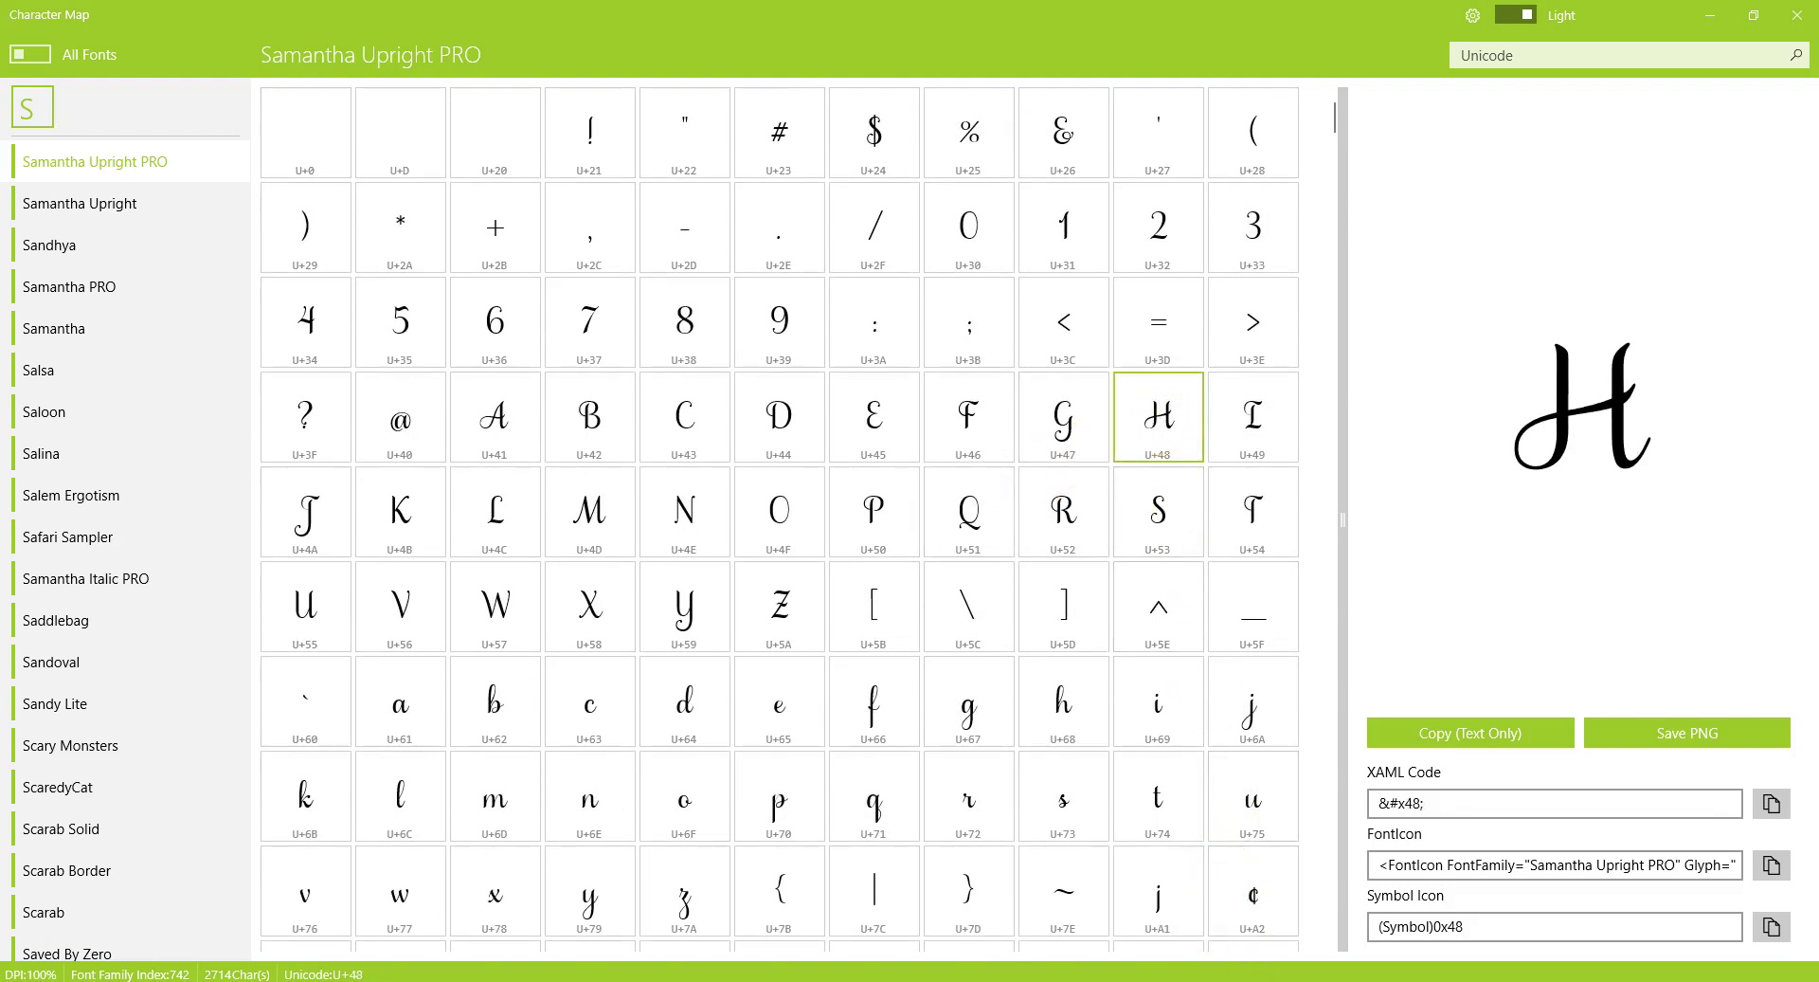
click(1216, 981)
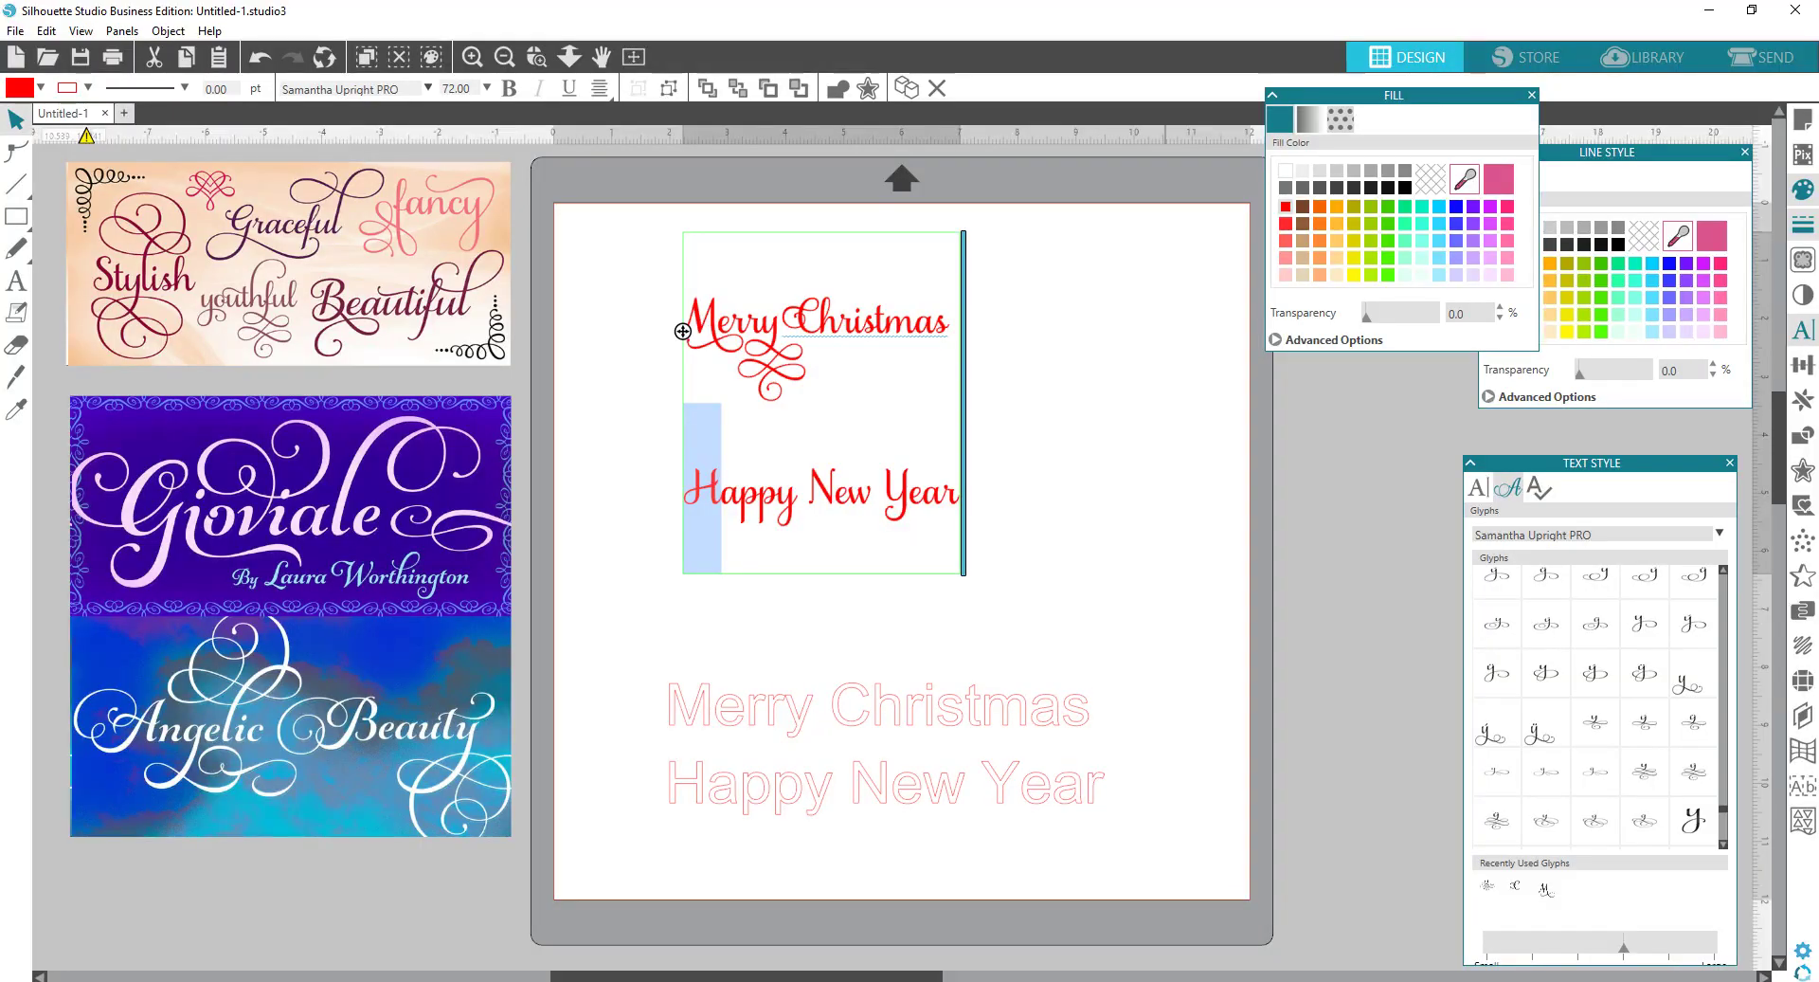
- Copy the looped-tail "H" glyph U+E1F0 from Character Map and paste it over the "H" of "Happy" in Silhouette Studio
click(1216, 981)
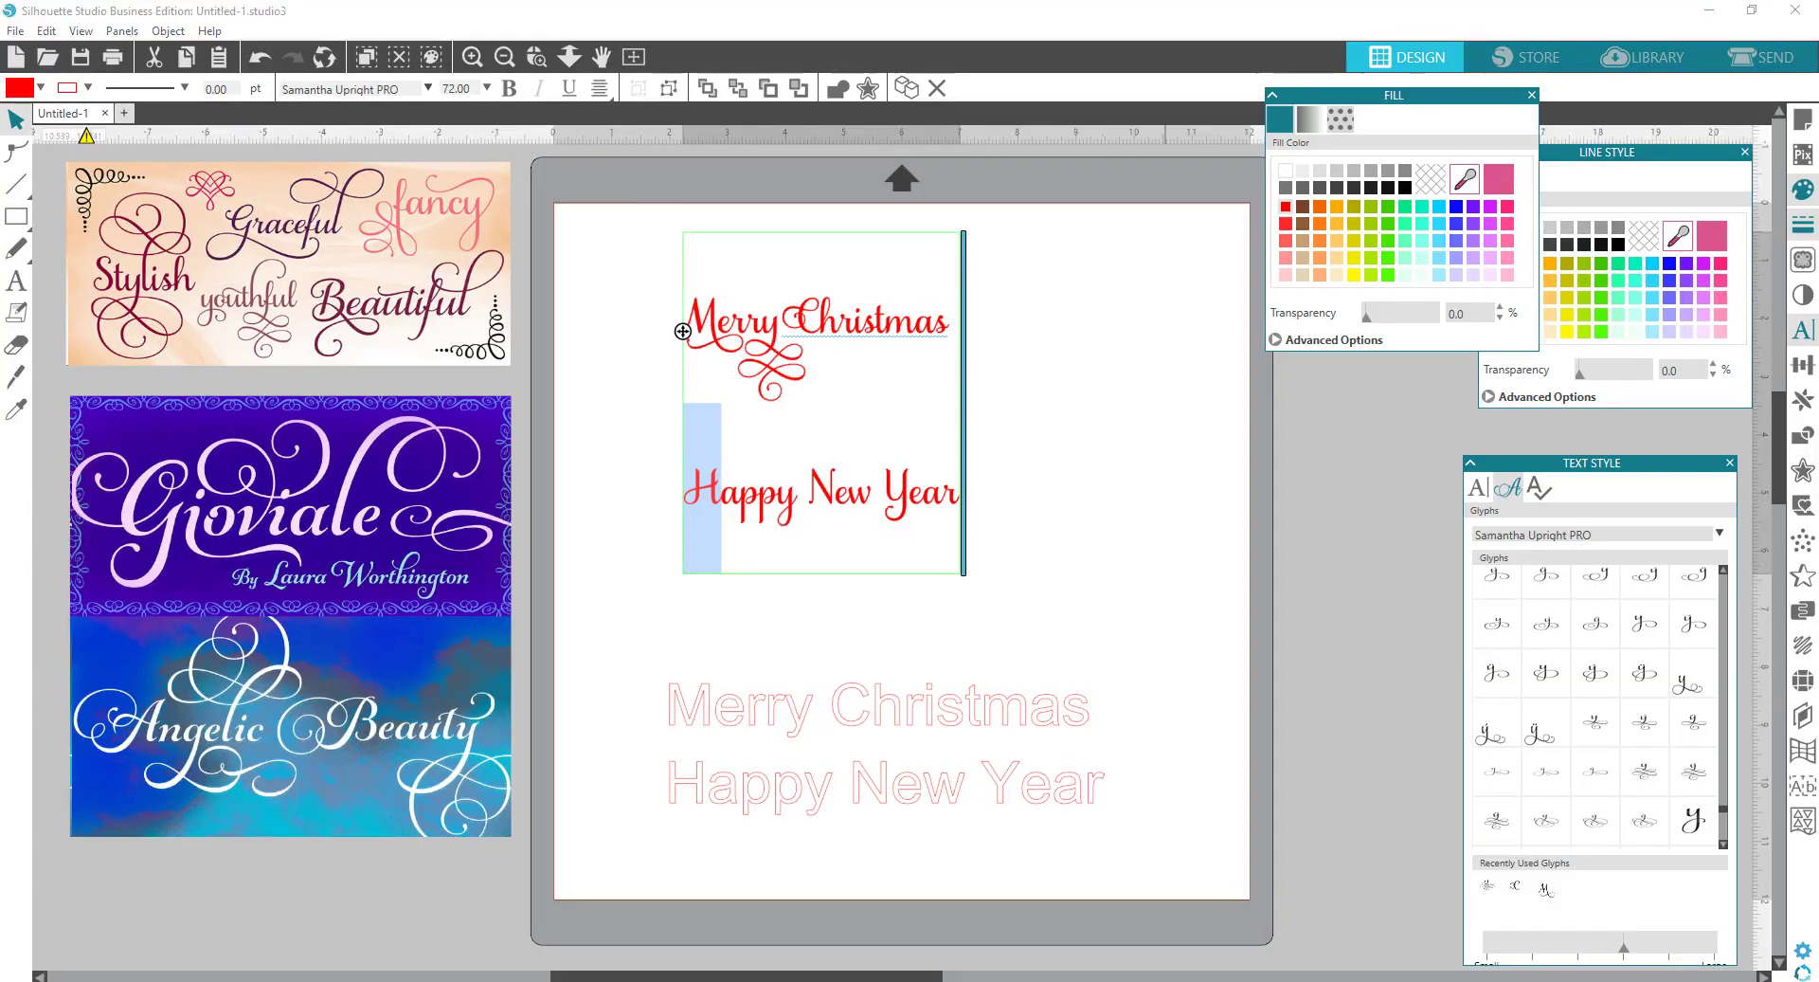
scroll(1232, 454, down, 10)
scroll(1223, 441, down, 8)
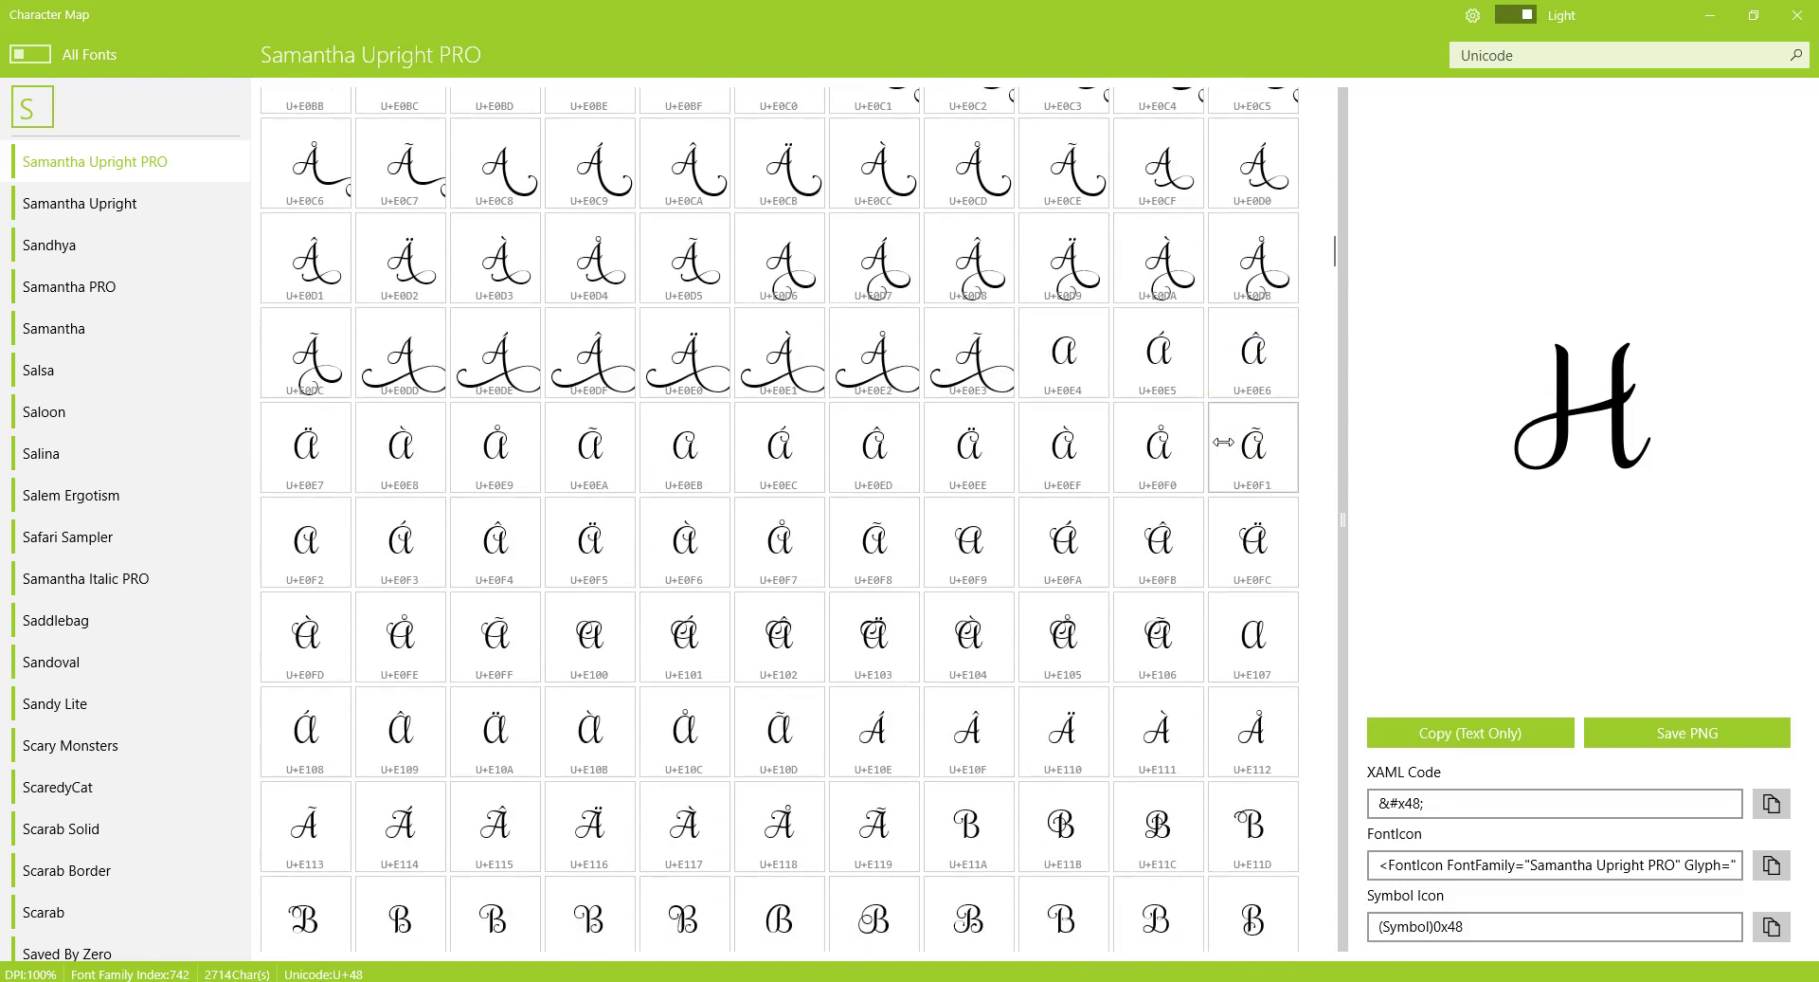
scroll(1223, 442, down, 20)
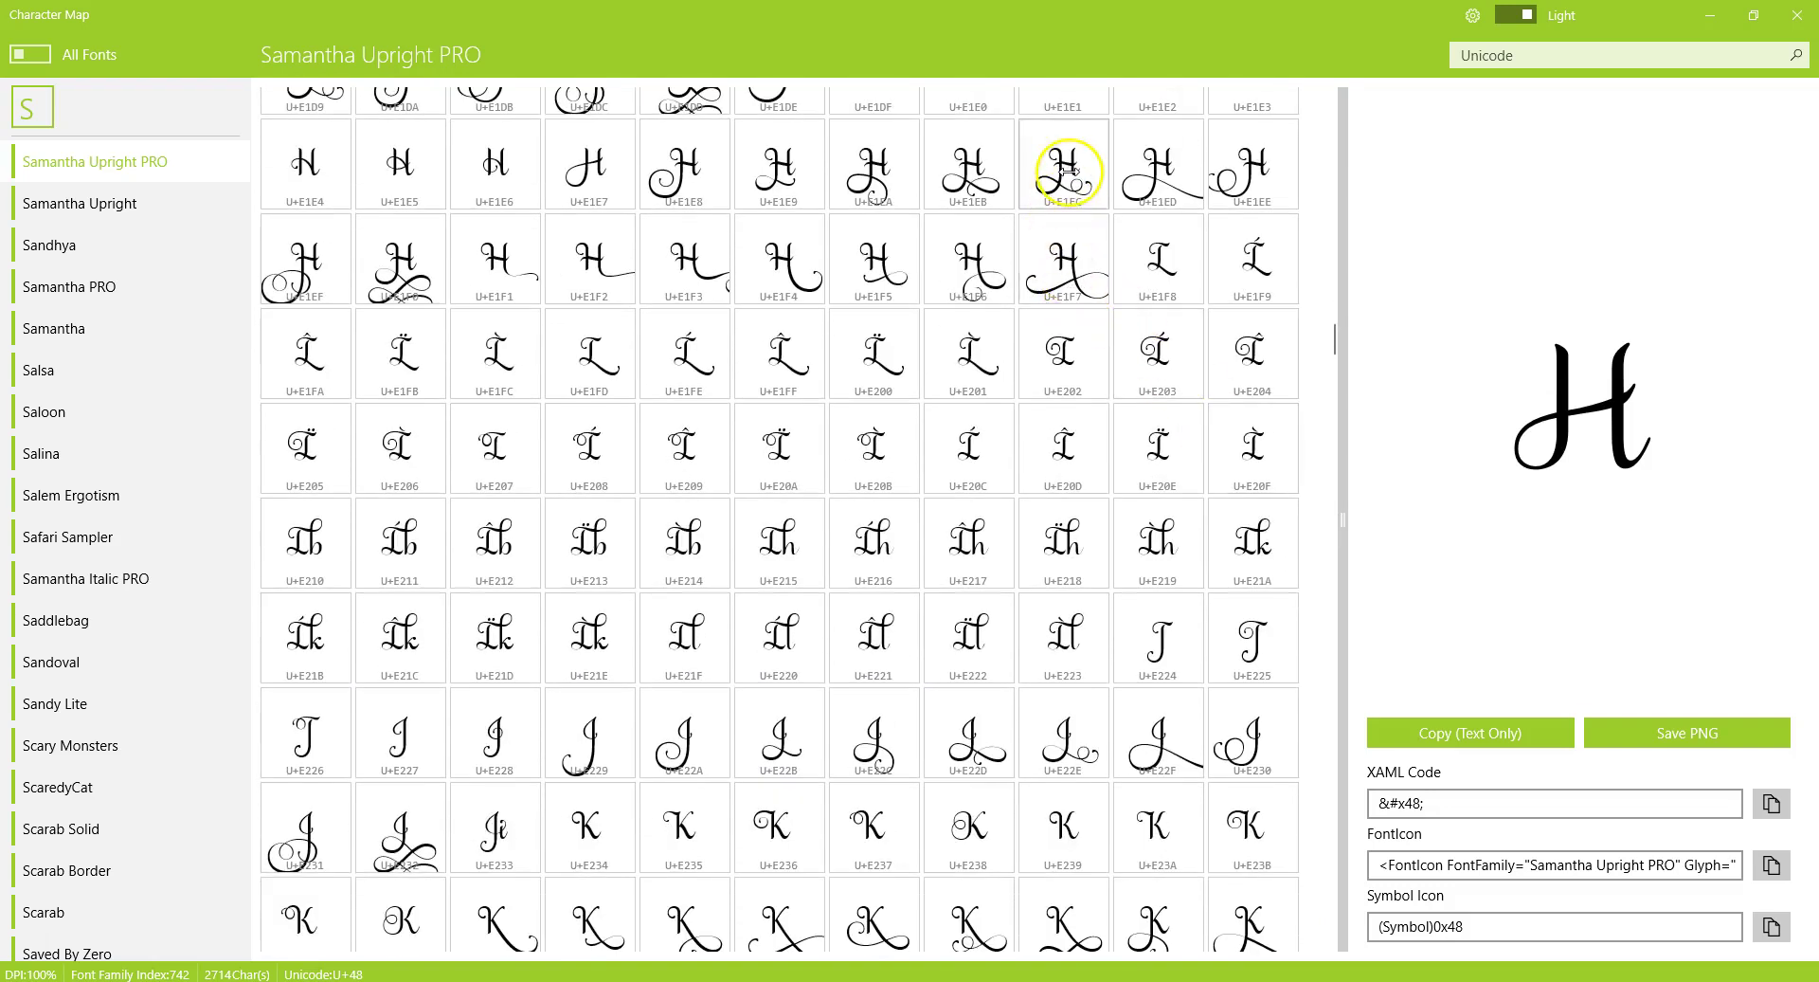
click(313, 265)
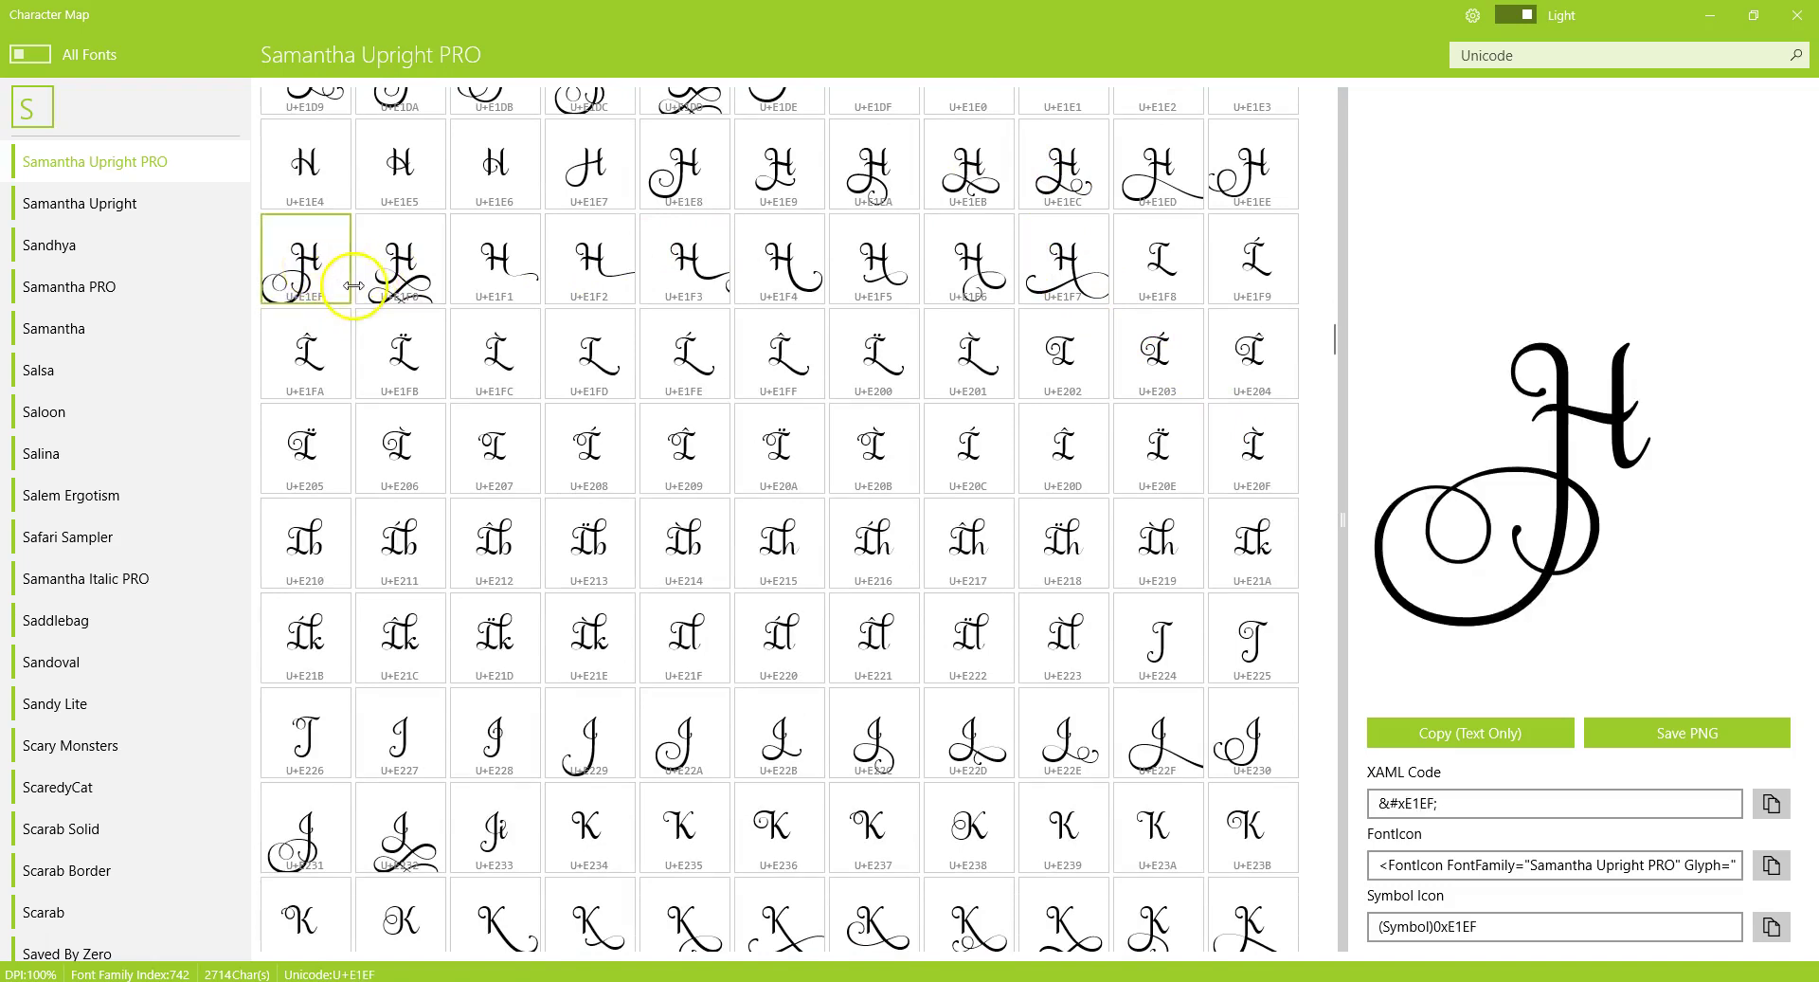
click(384, 271)
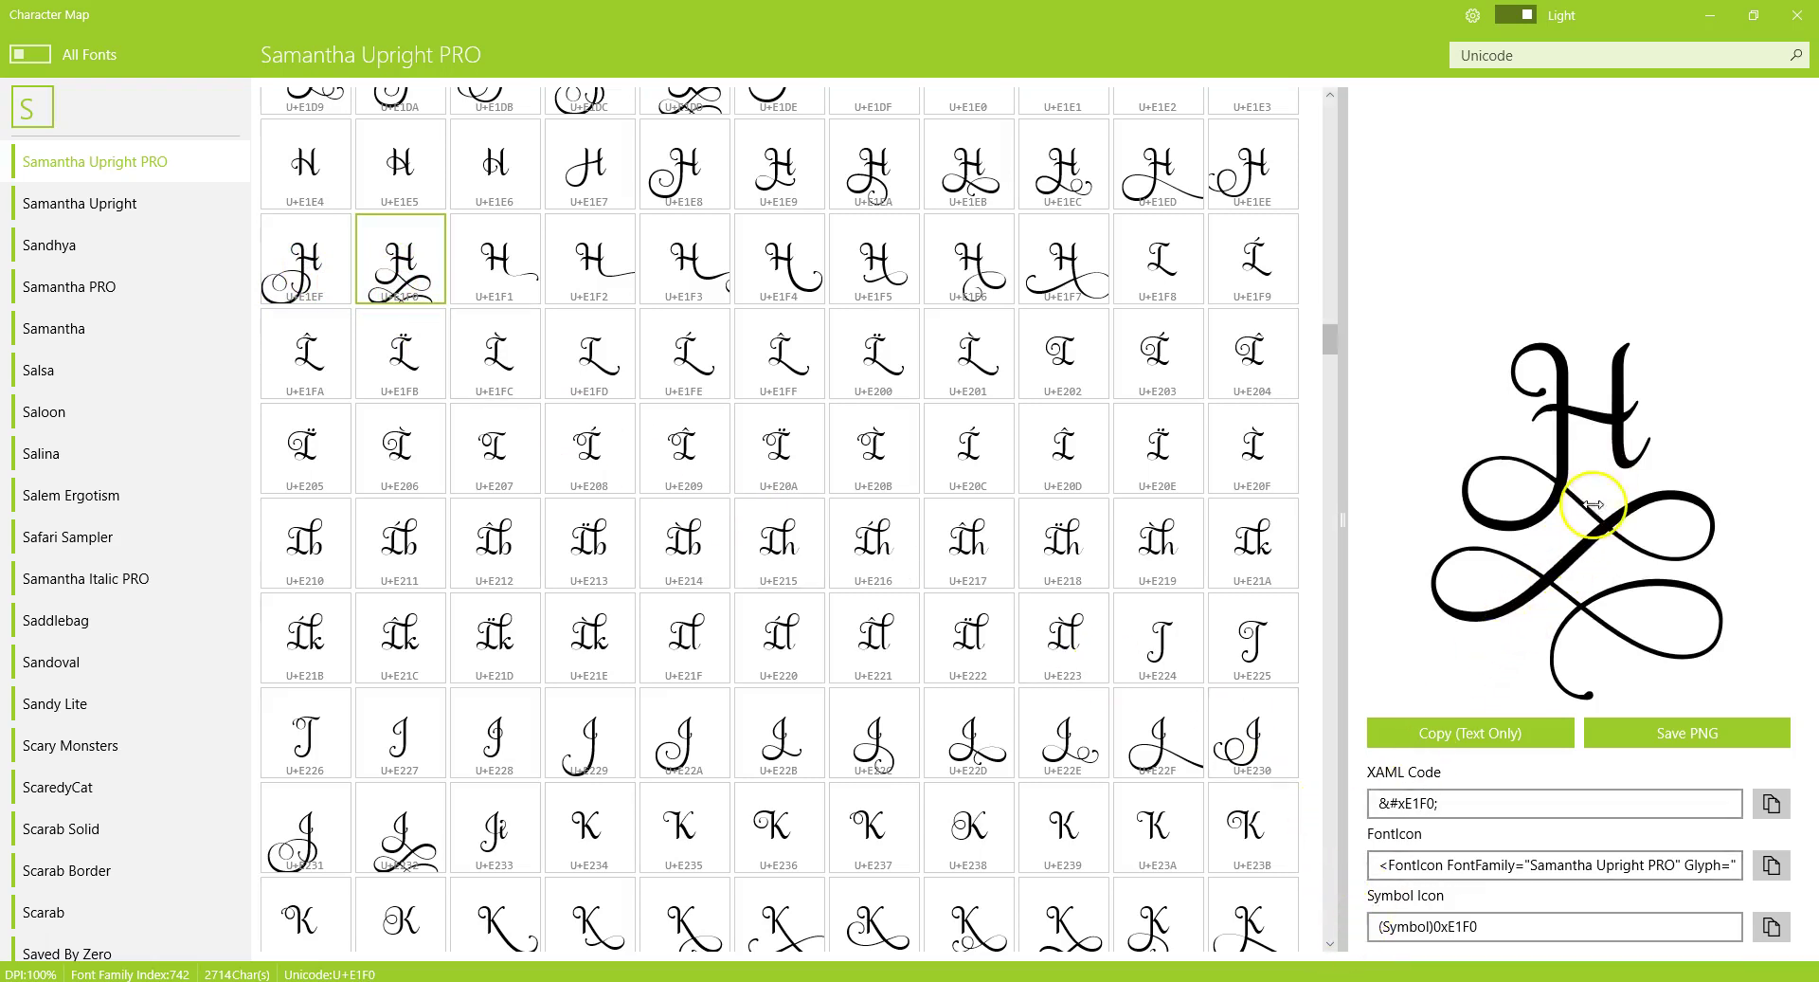
click(1466, 740)
click(1466, 742)
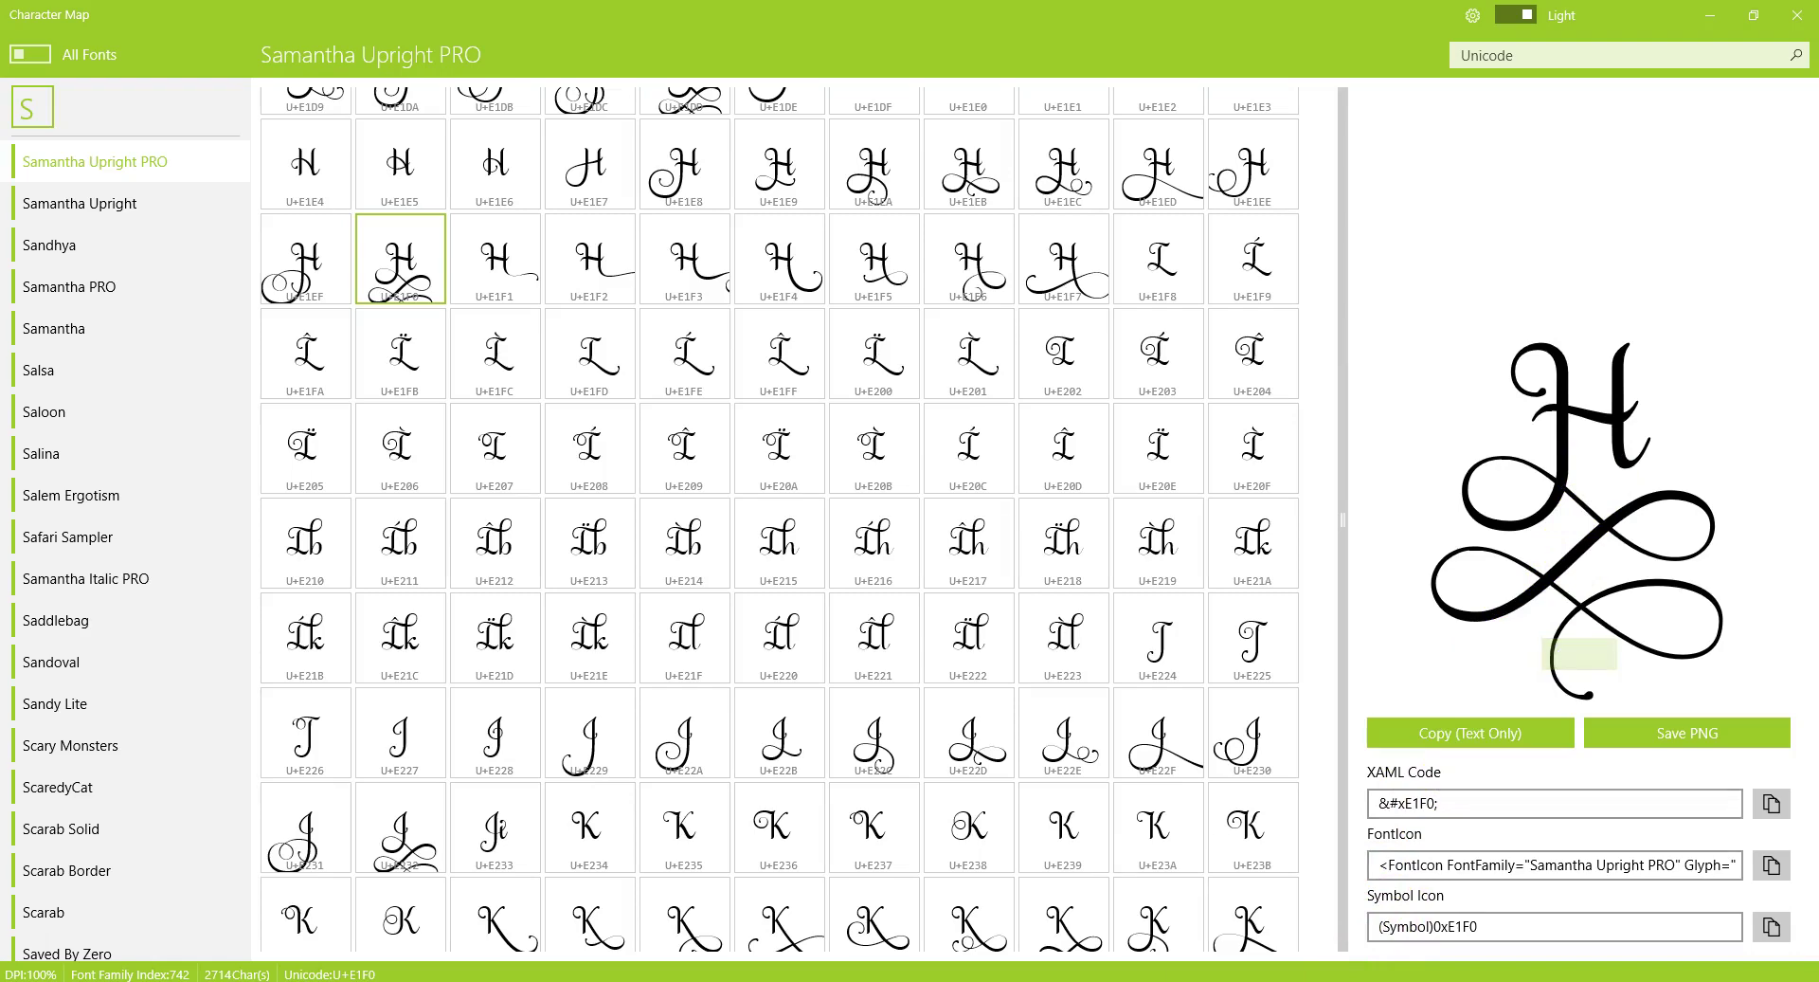
click(1217, 980)
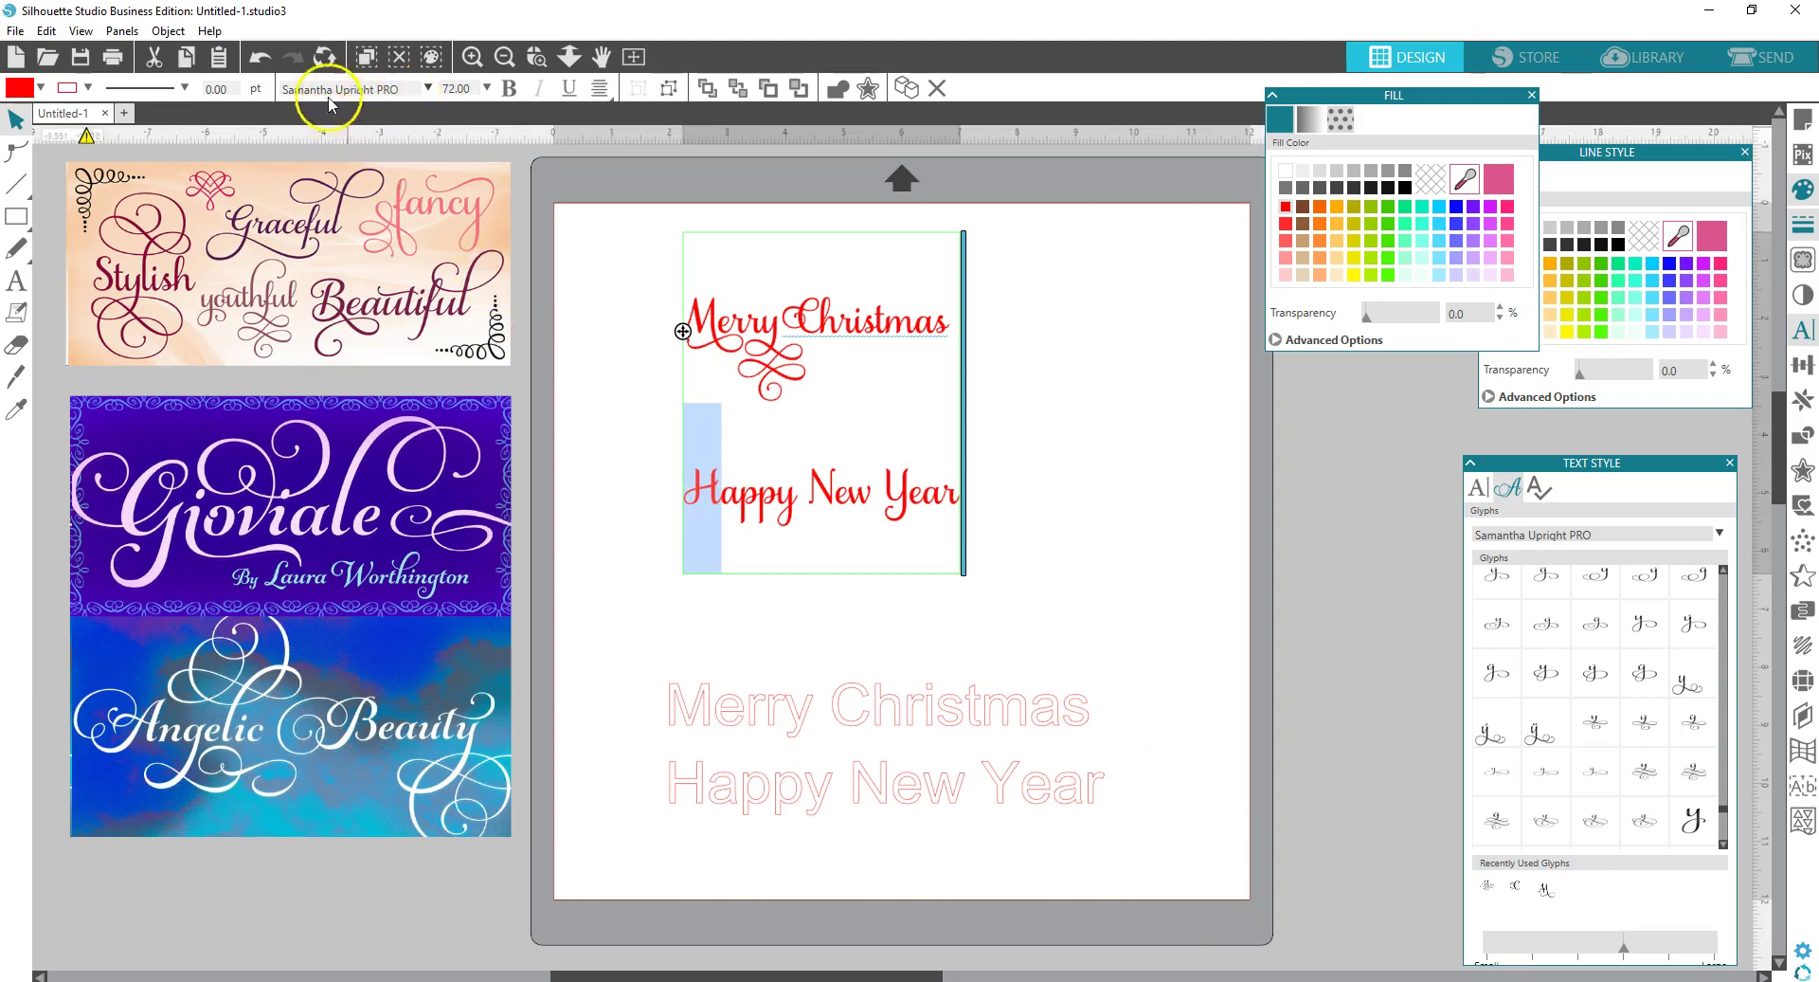
click(222, 57)
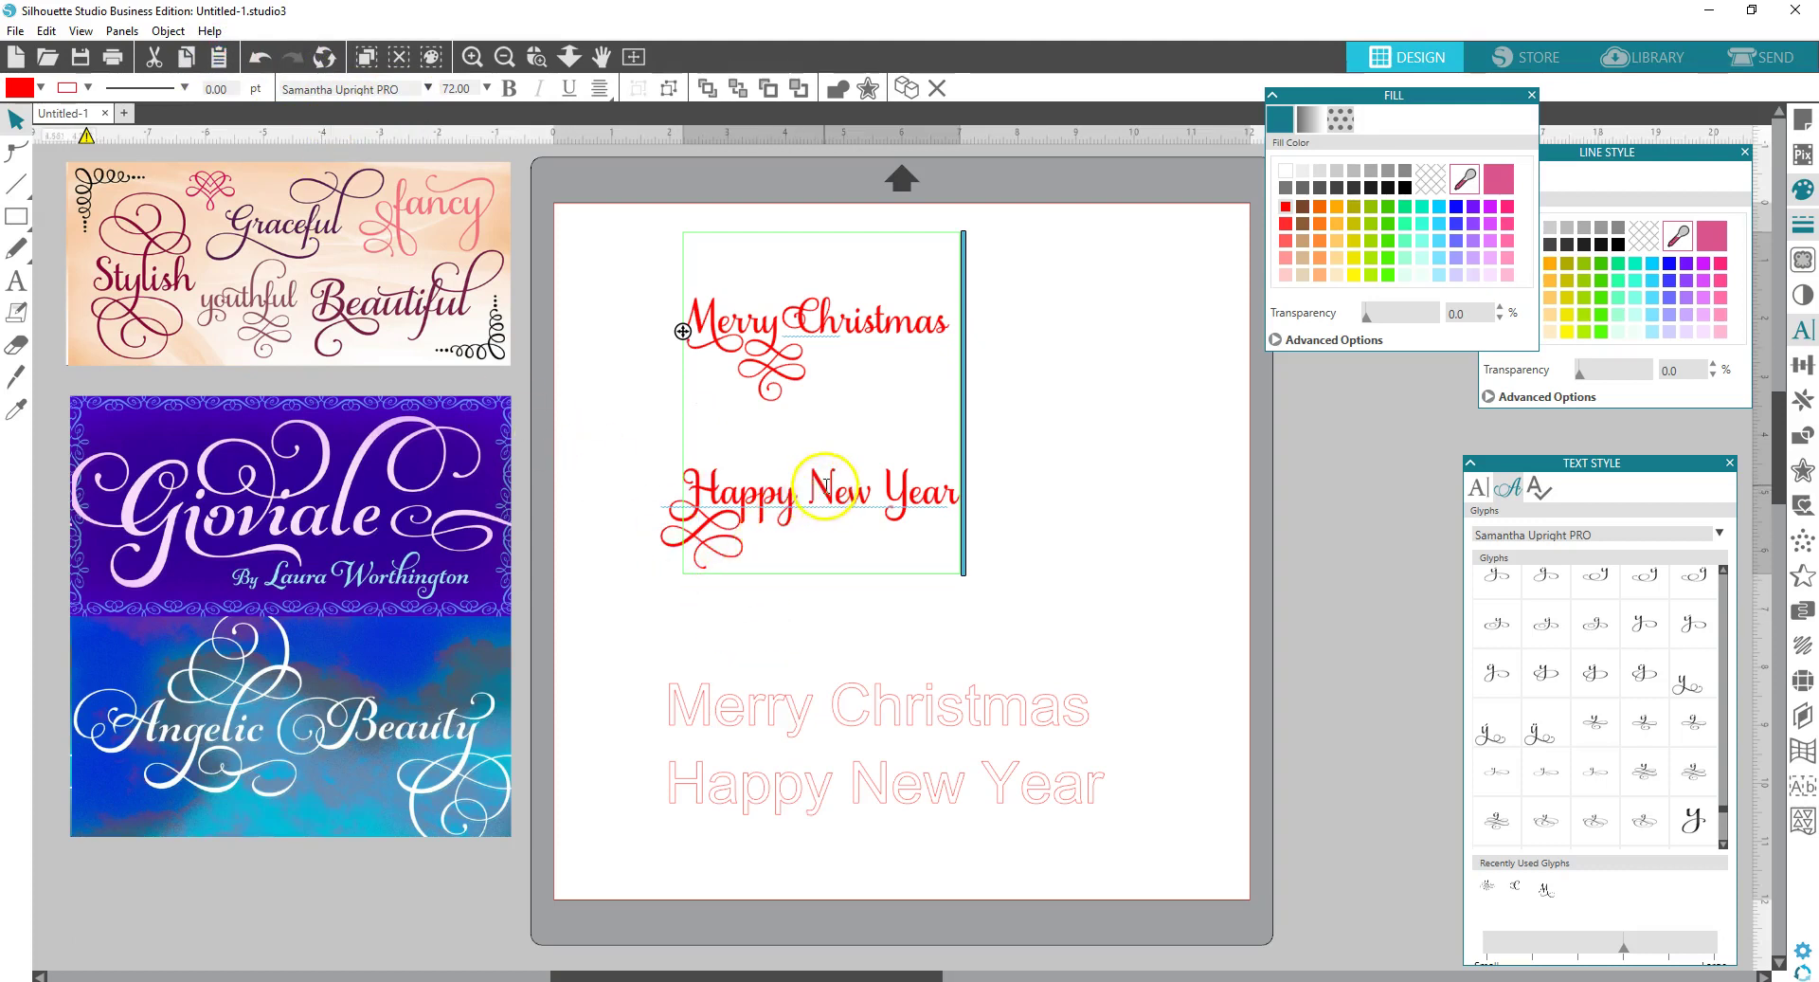
- Select the "N" of "New" and pick the swash "N" glyph U+E286 in Character Map
drag(821, 489, 813, 487)
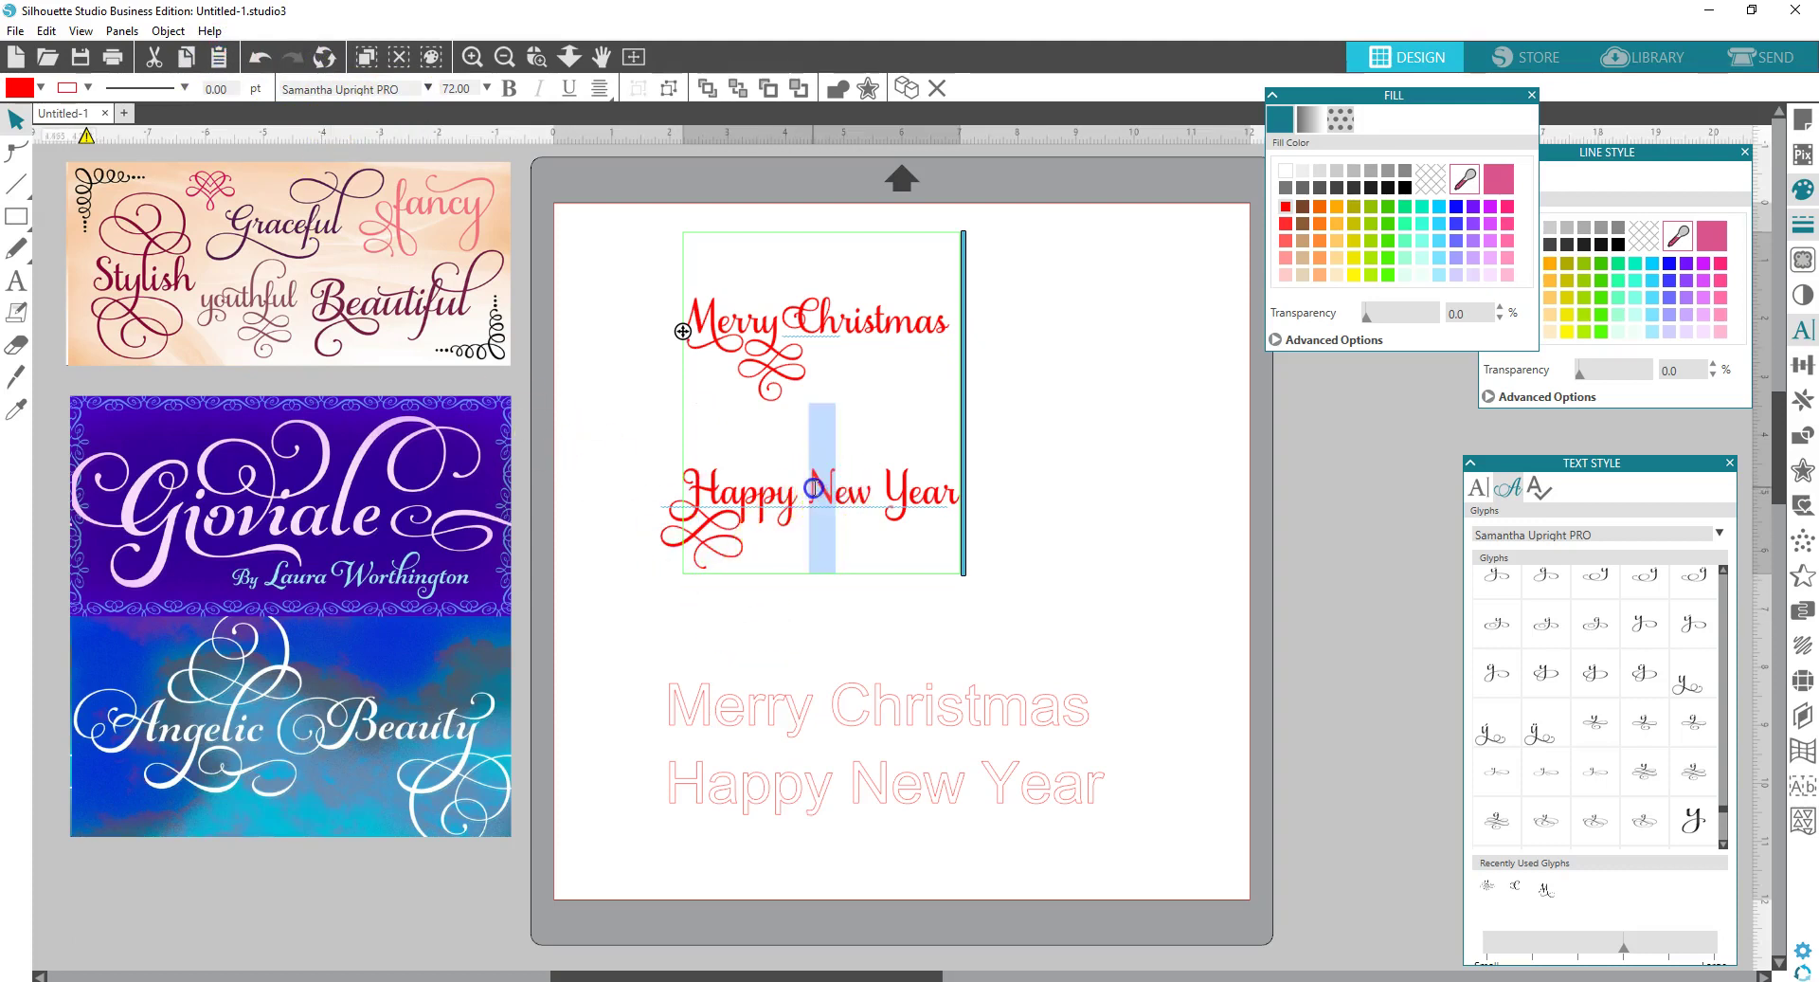
key(alt+Tab)
scroll(1115, 637, down, 1)
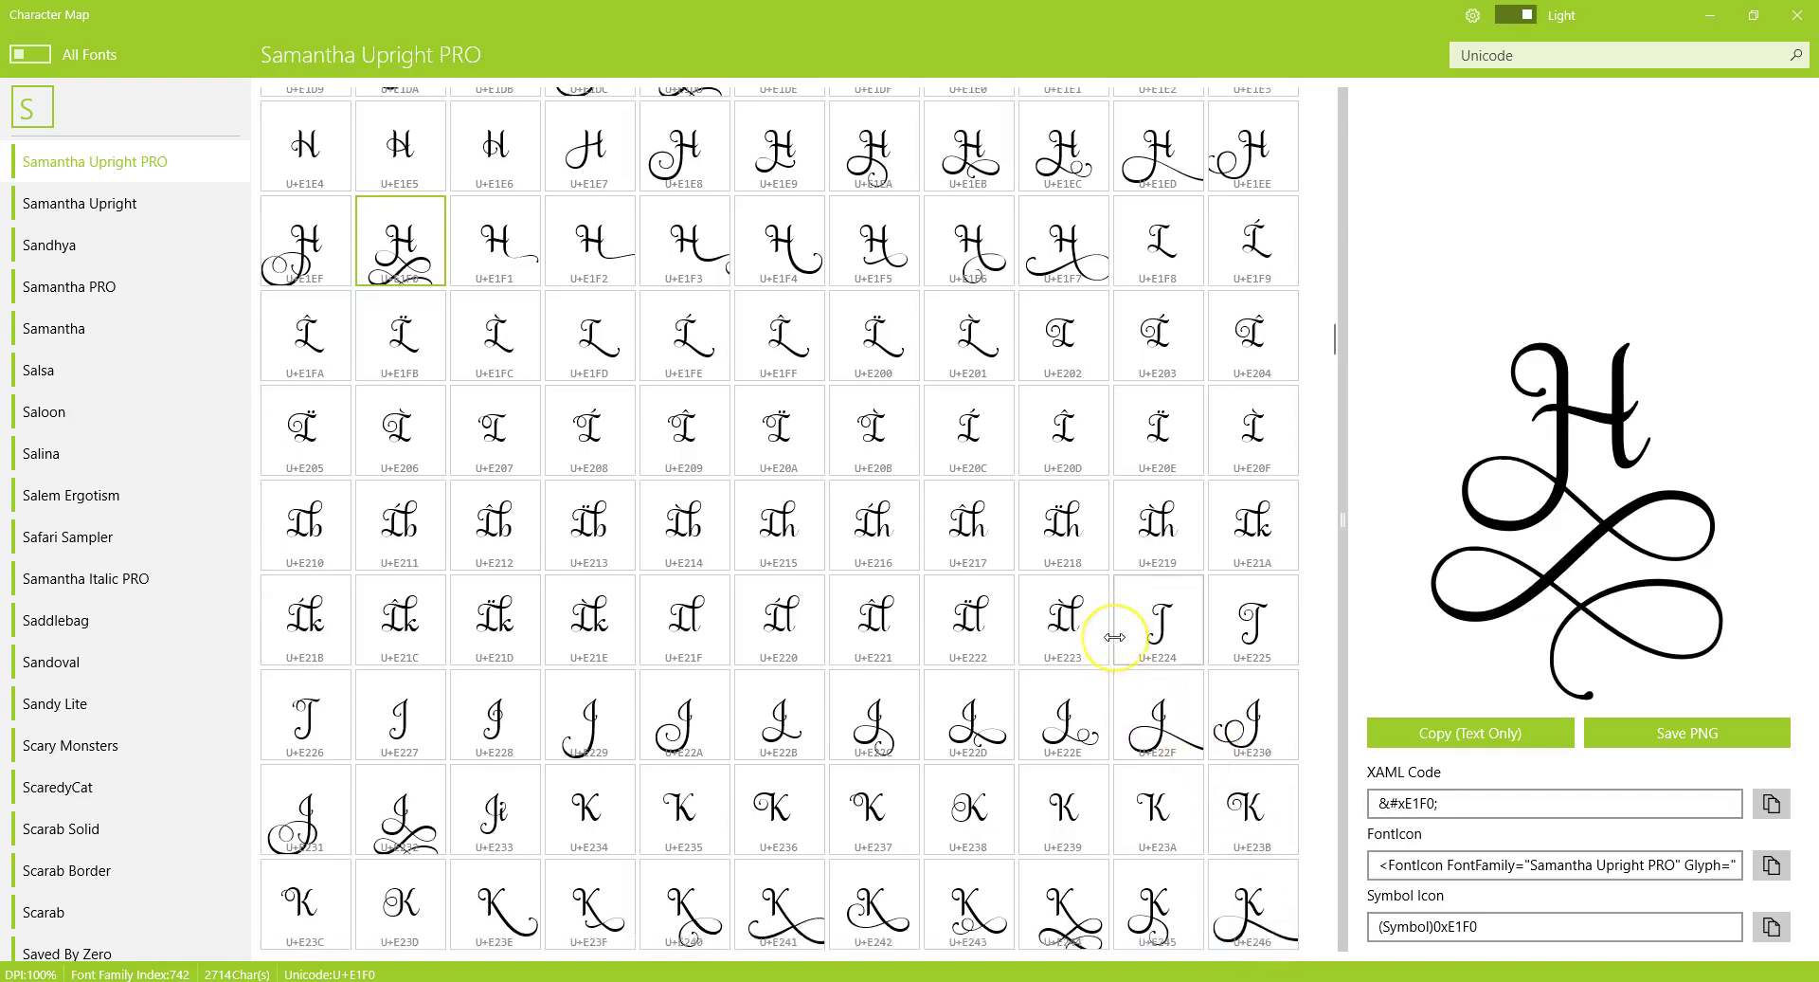
scroll(1114, 637, down, 6)
scroll(1114, 637, down, 1)
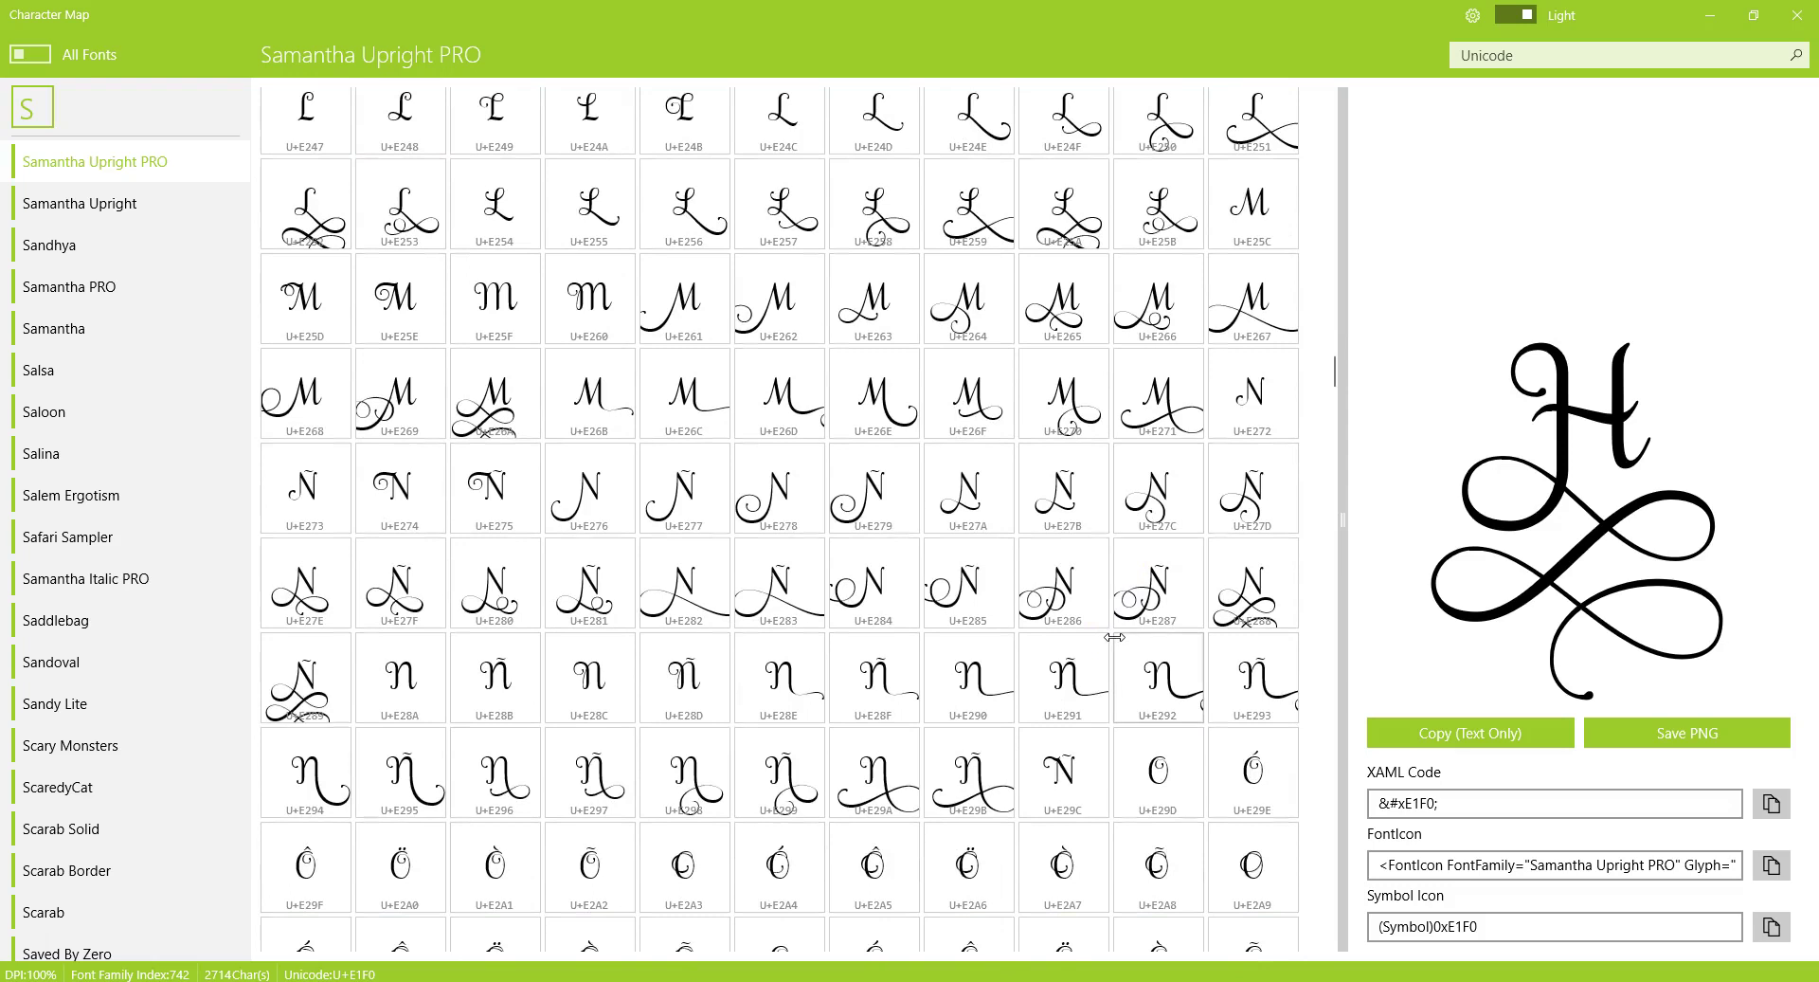
click(1072, 606)
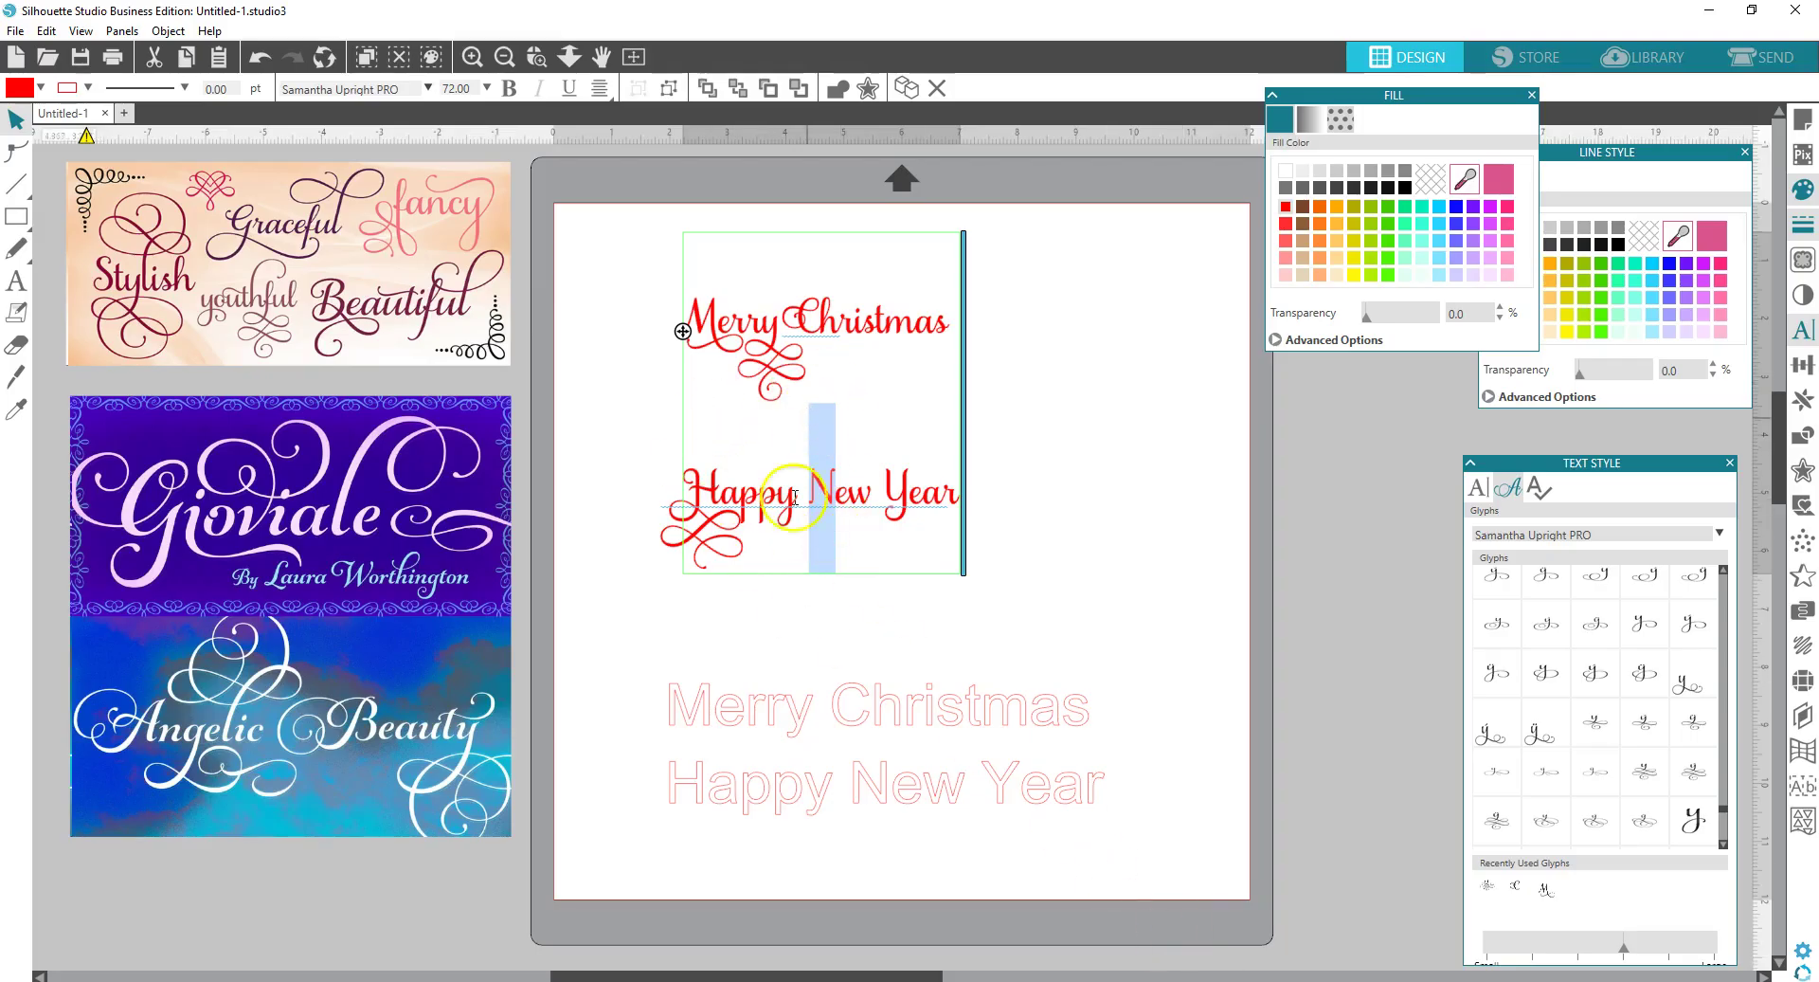
click(219, 58)
click(830, 488)
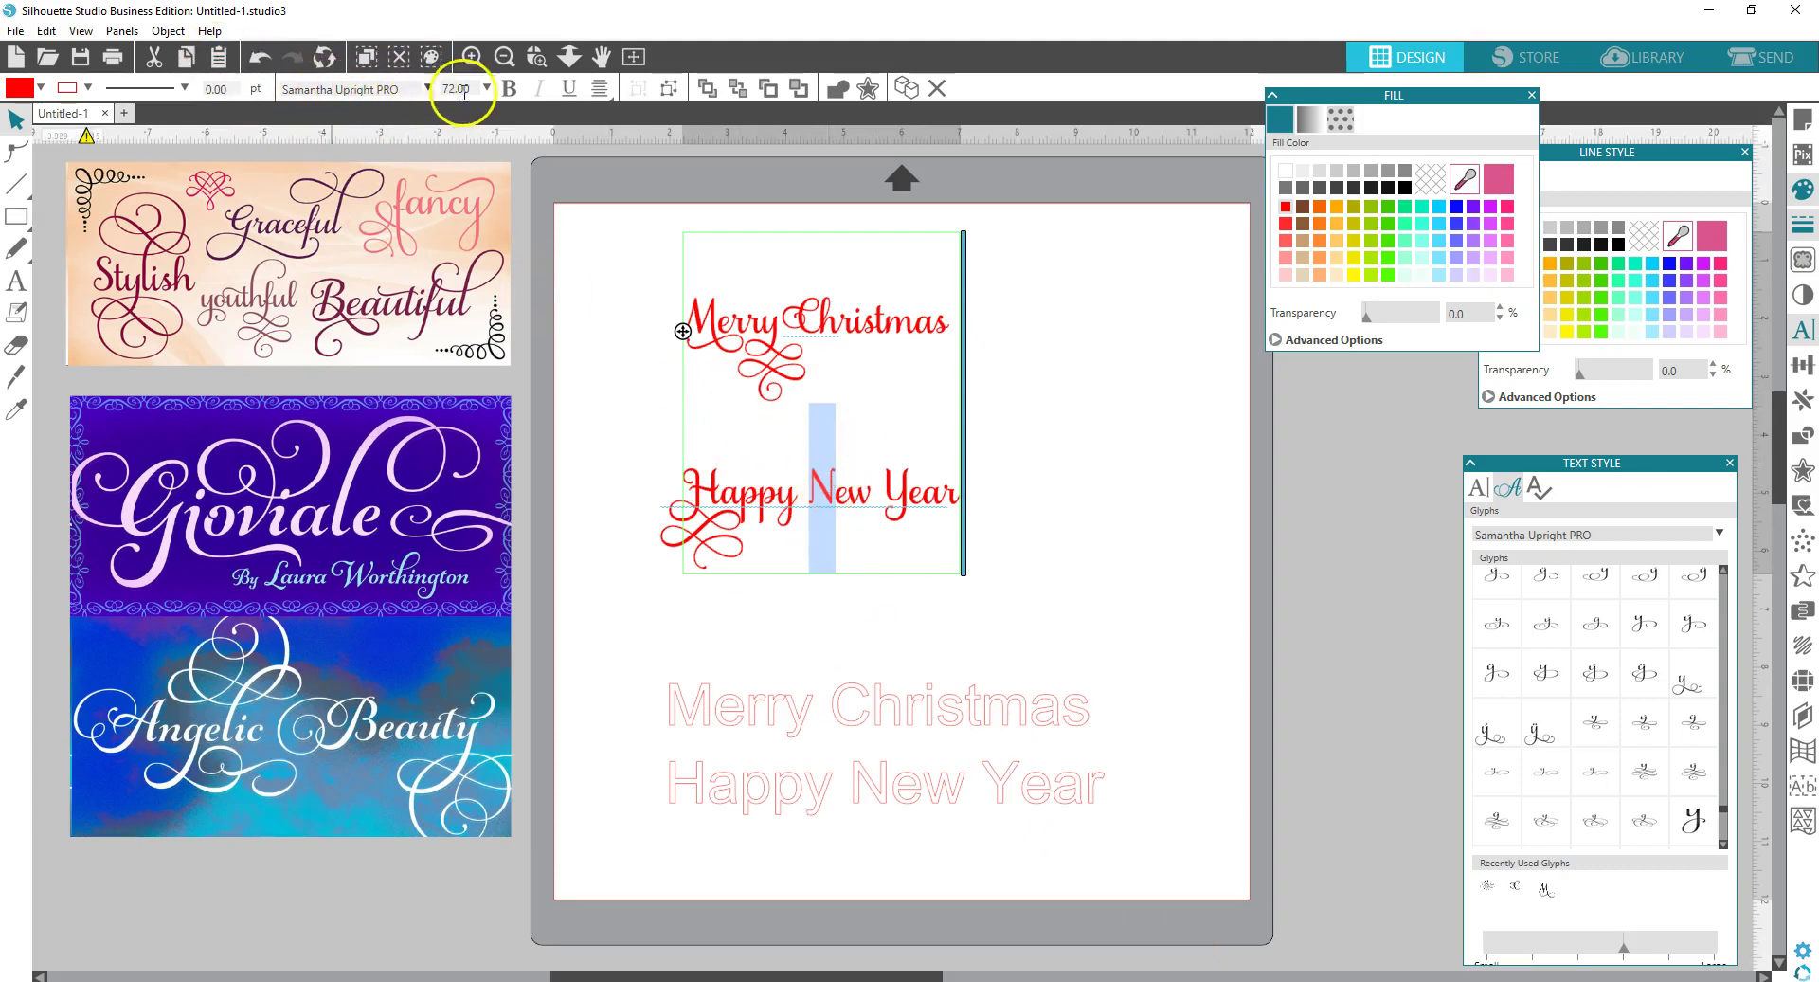
click(219, 59)
click(249, 128)
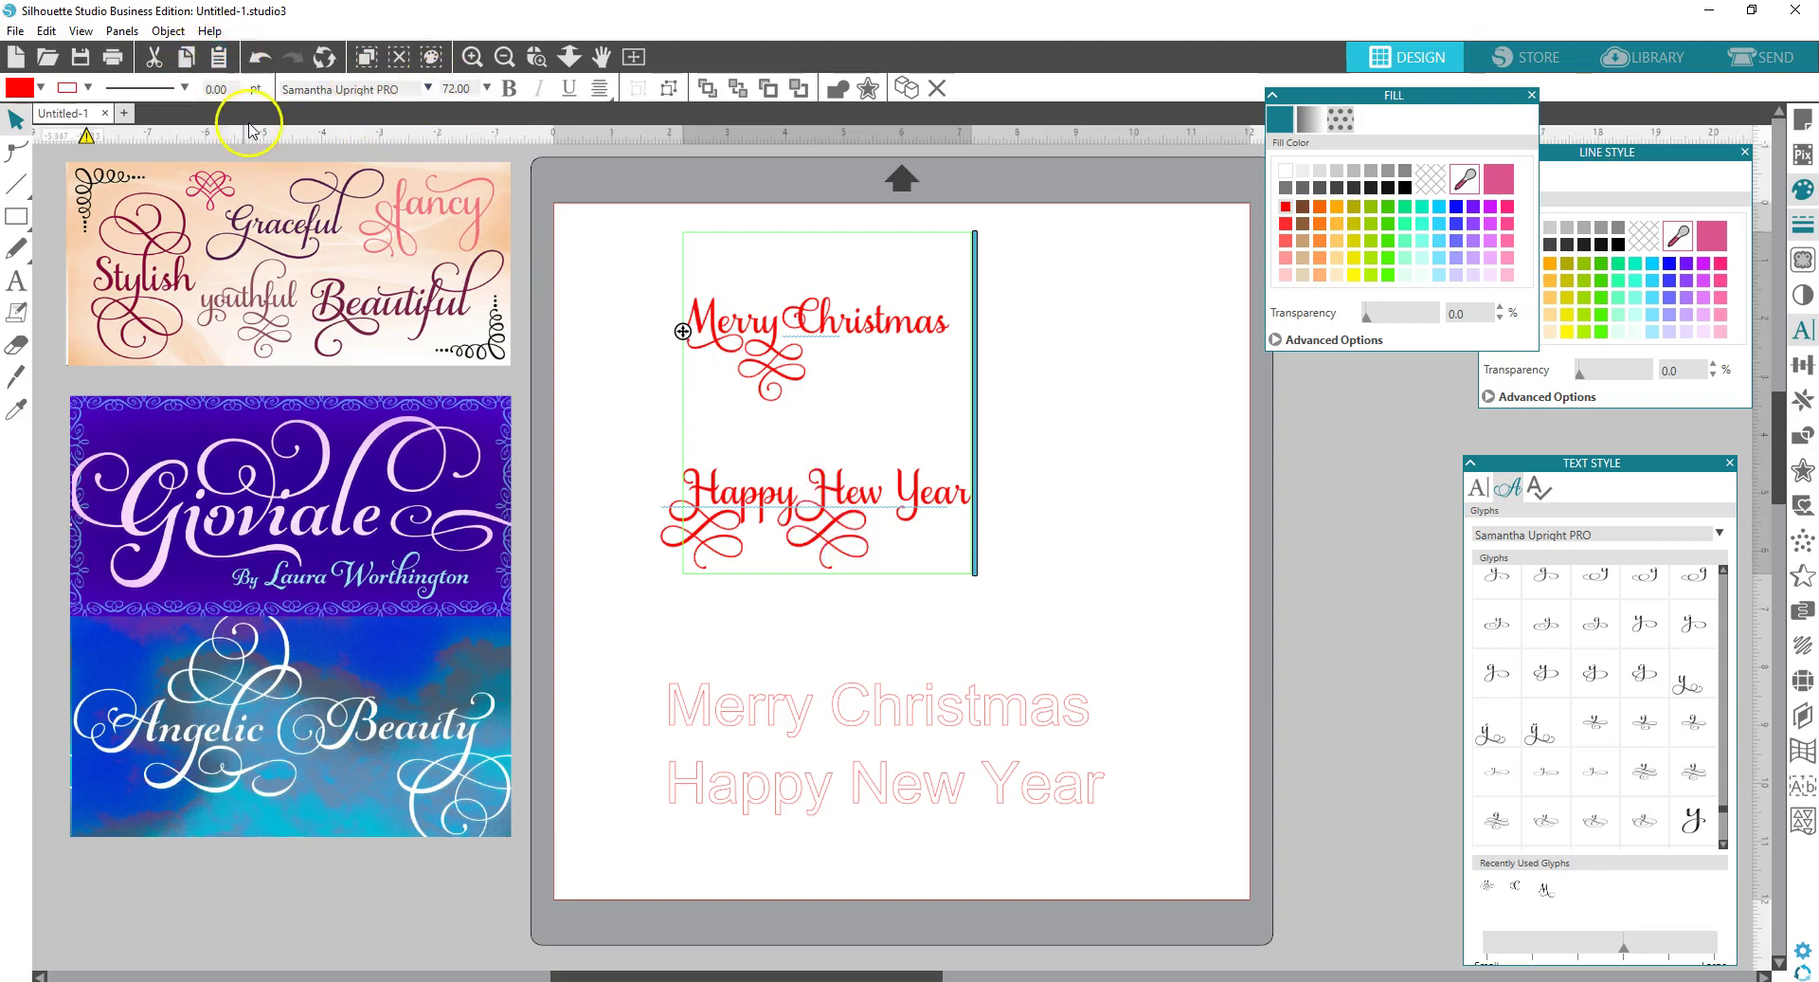
click(243, 69)
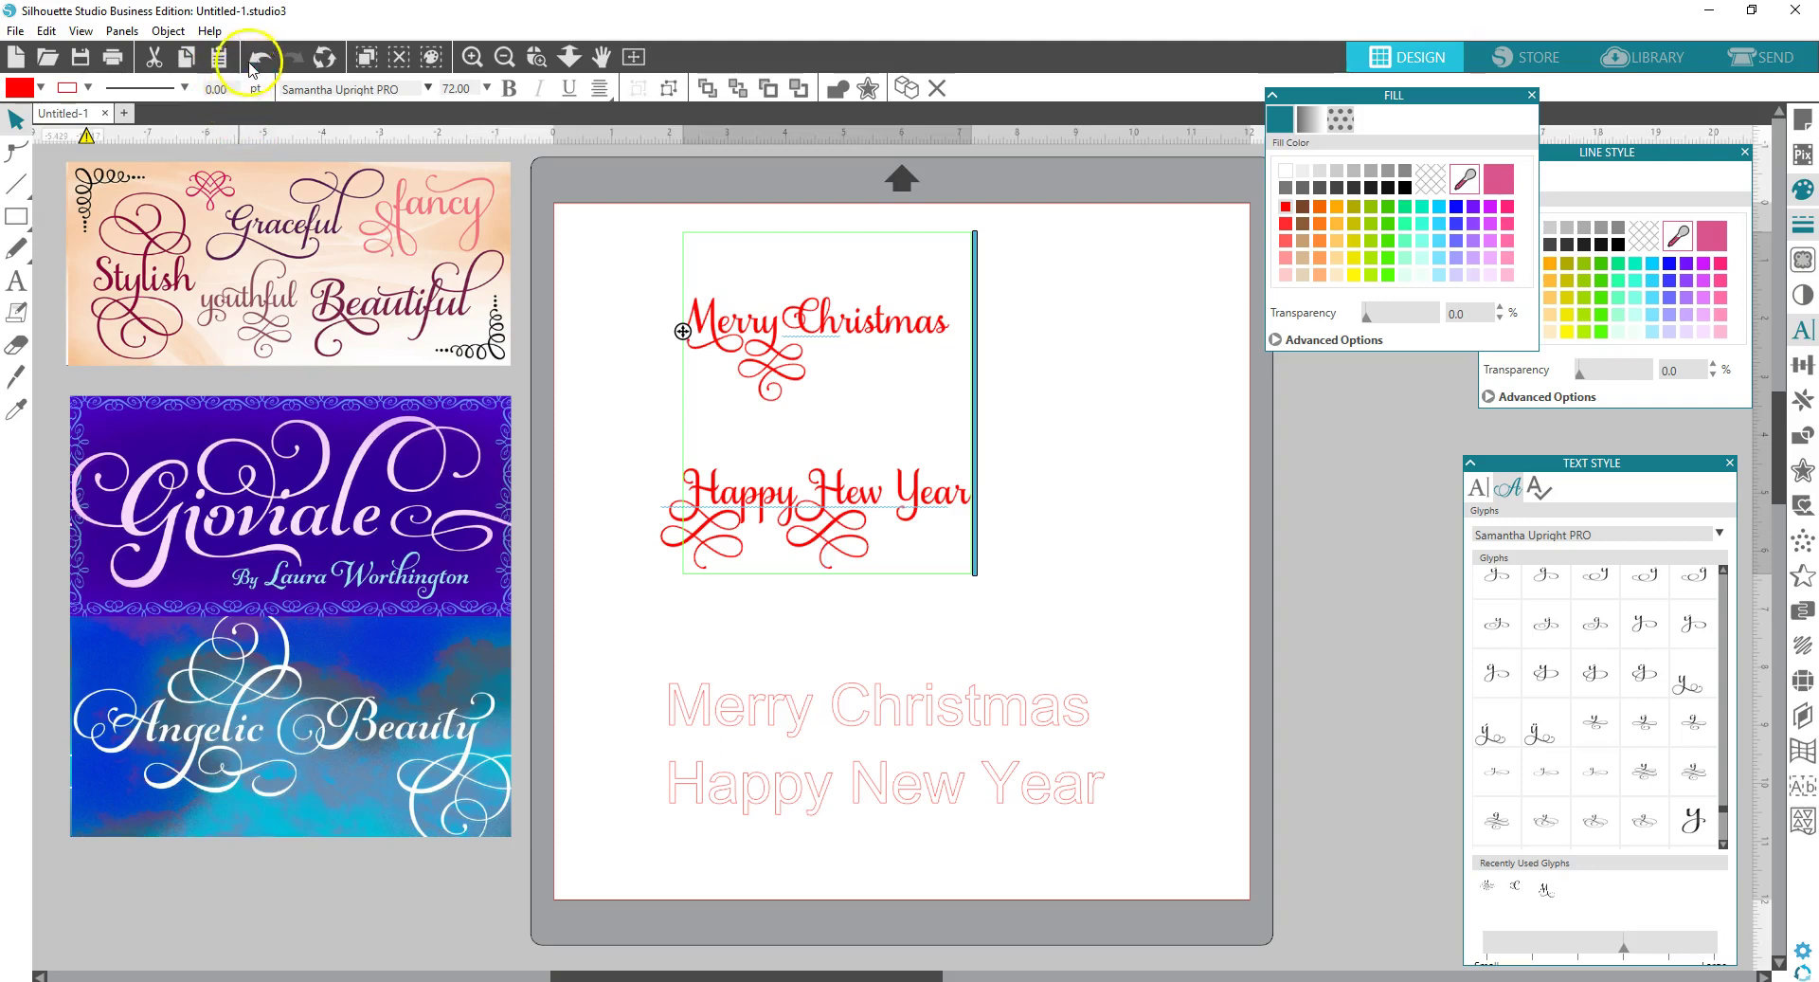
click(256, 60)
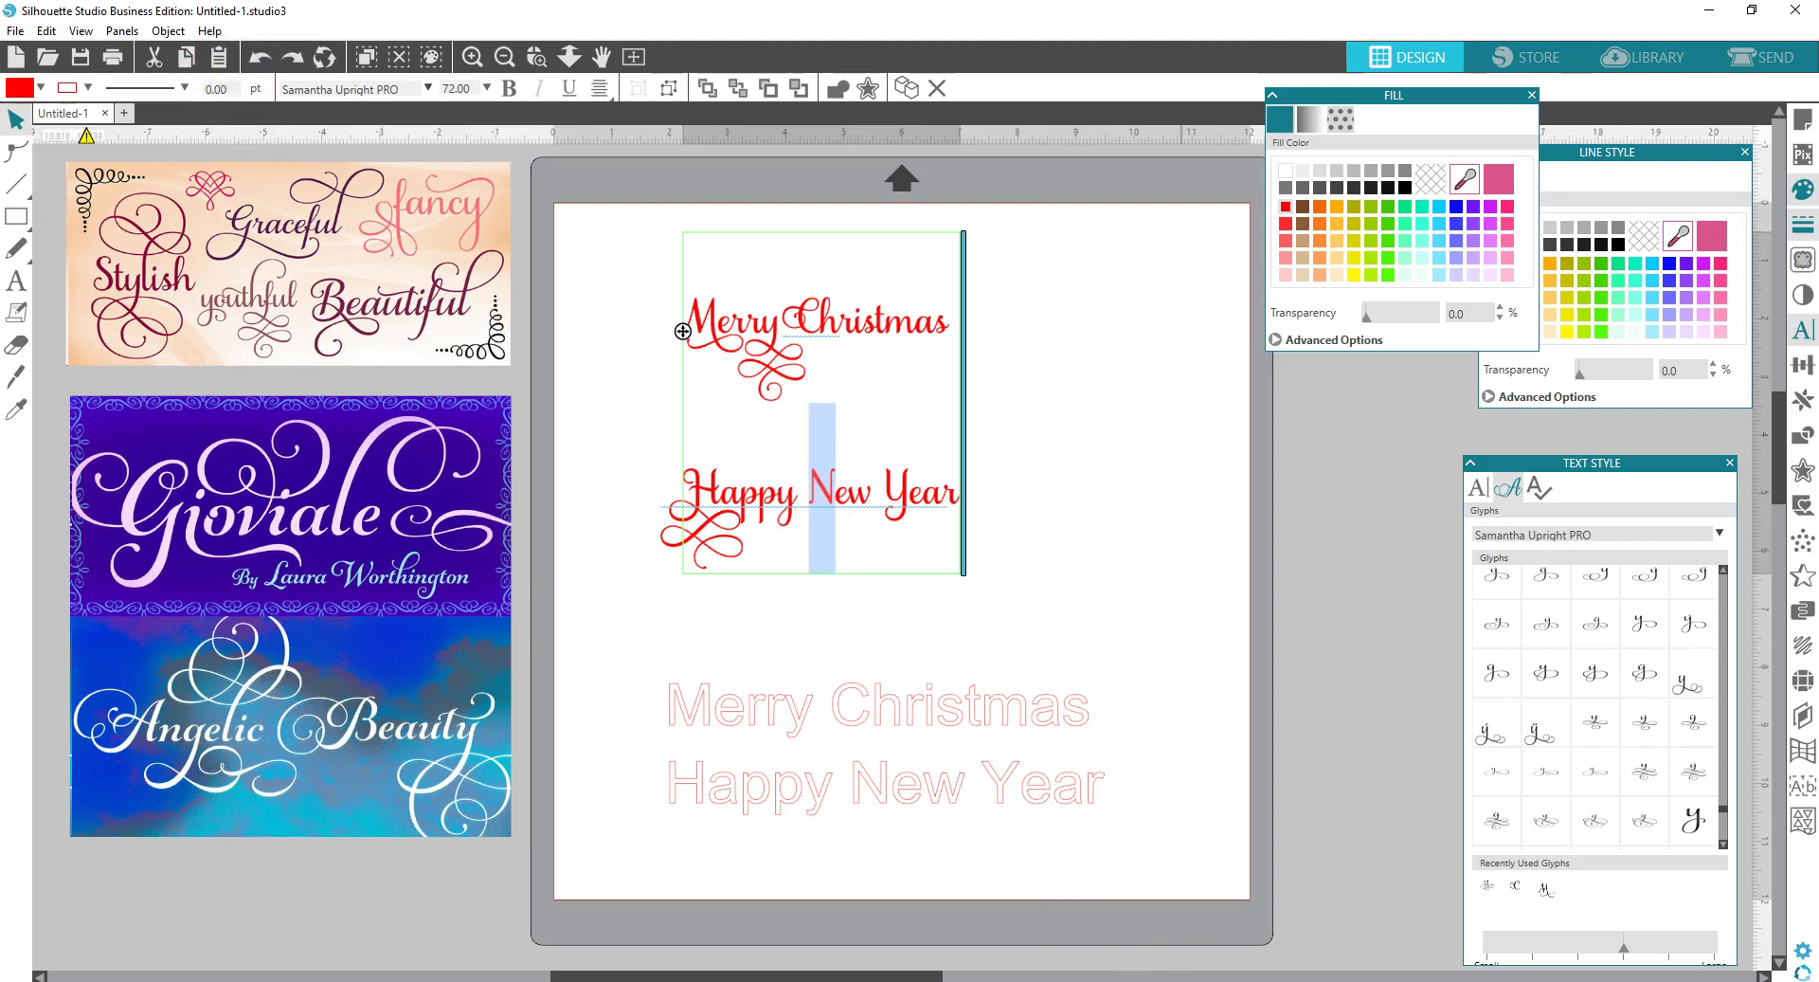
- Try replacing the "N" of "New" with glyph U+E286 copied from Character Map, and undo the paste in Silhouette Studio
click(1285, 905)
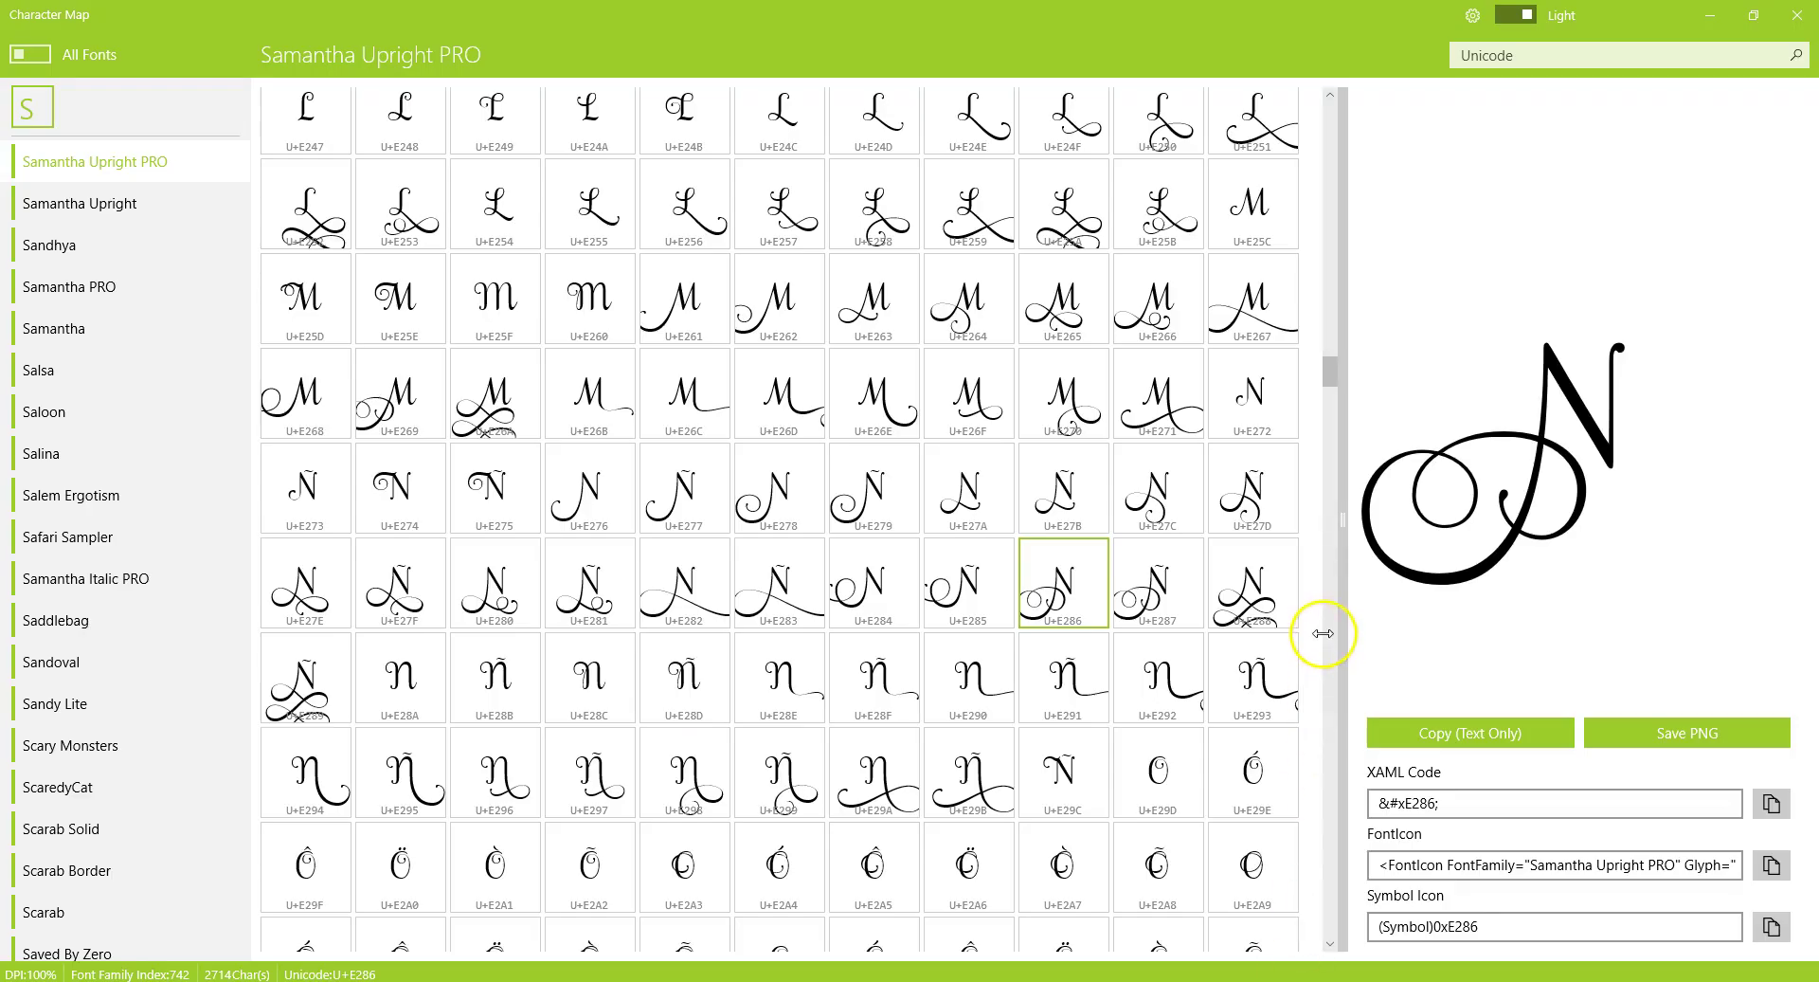
click(1456, 734)
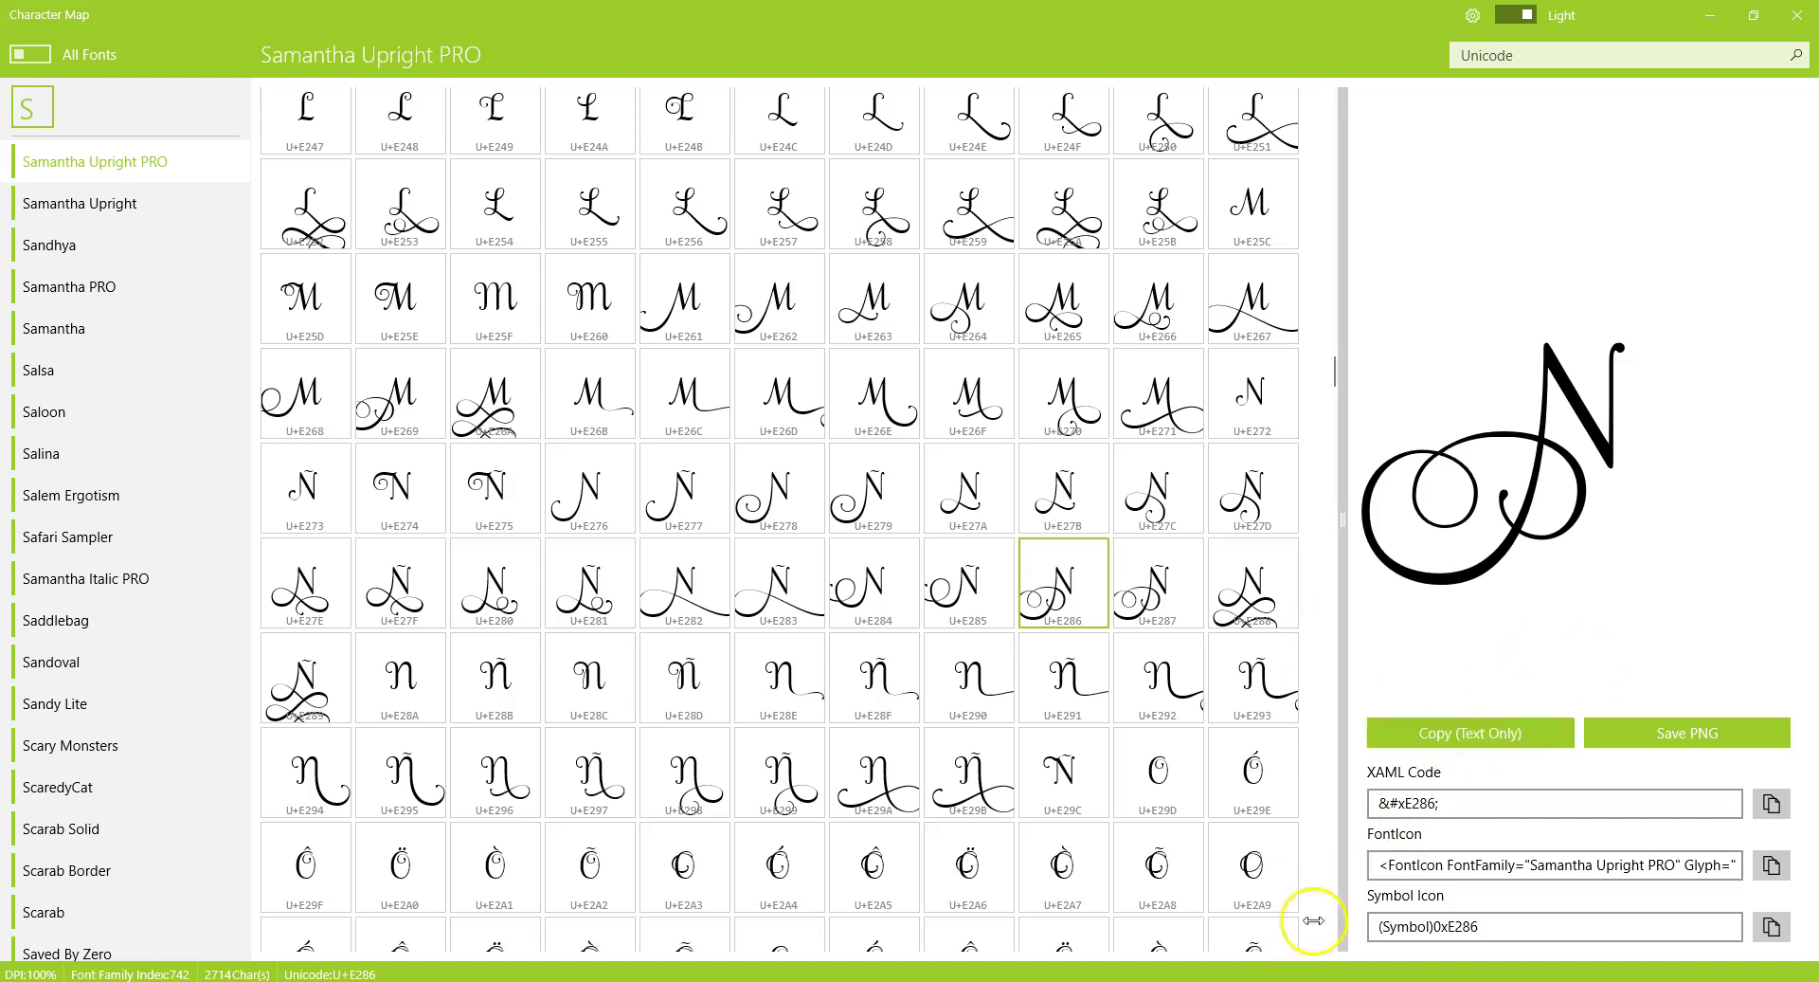
click(1208, 902)
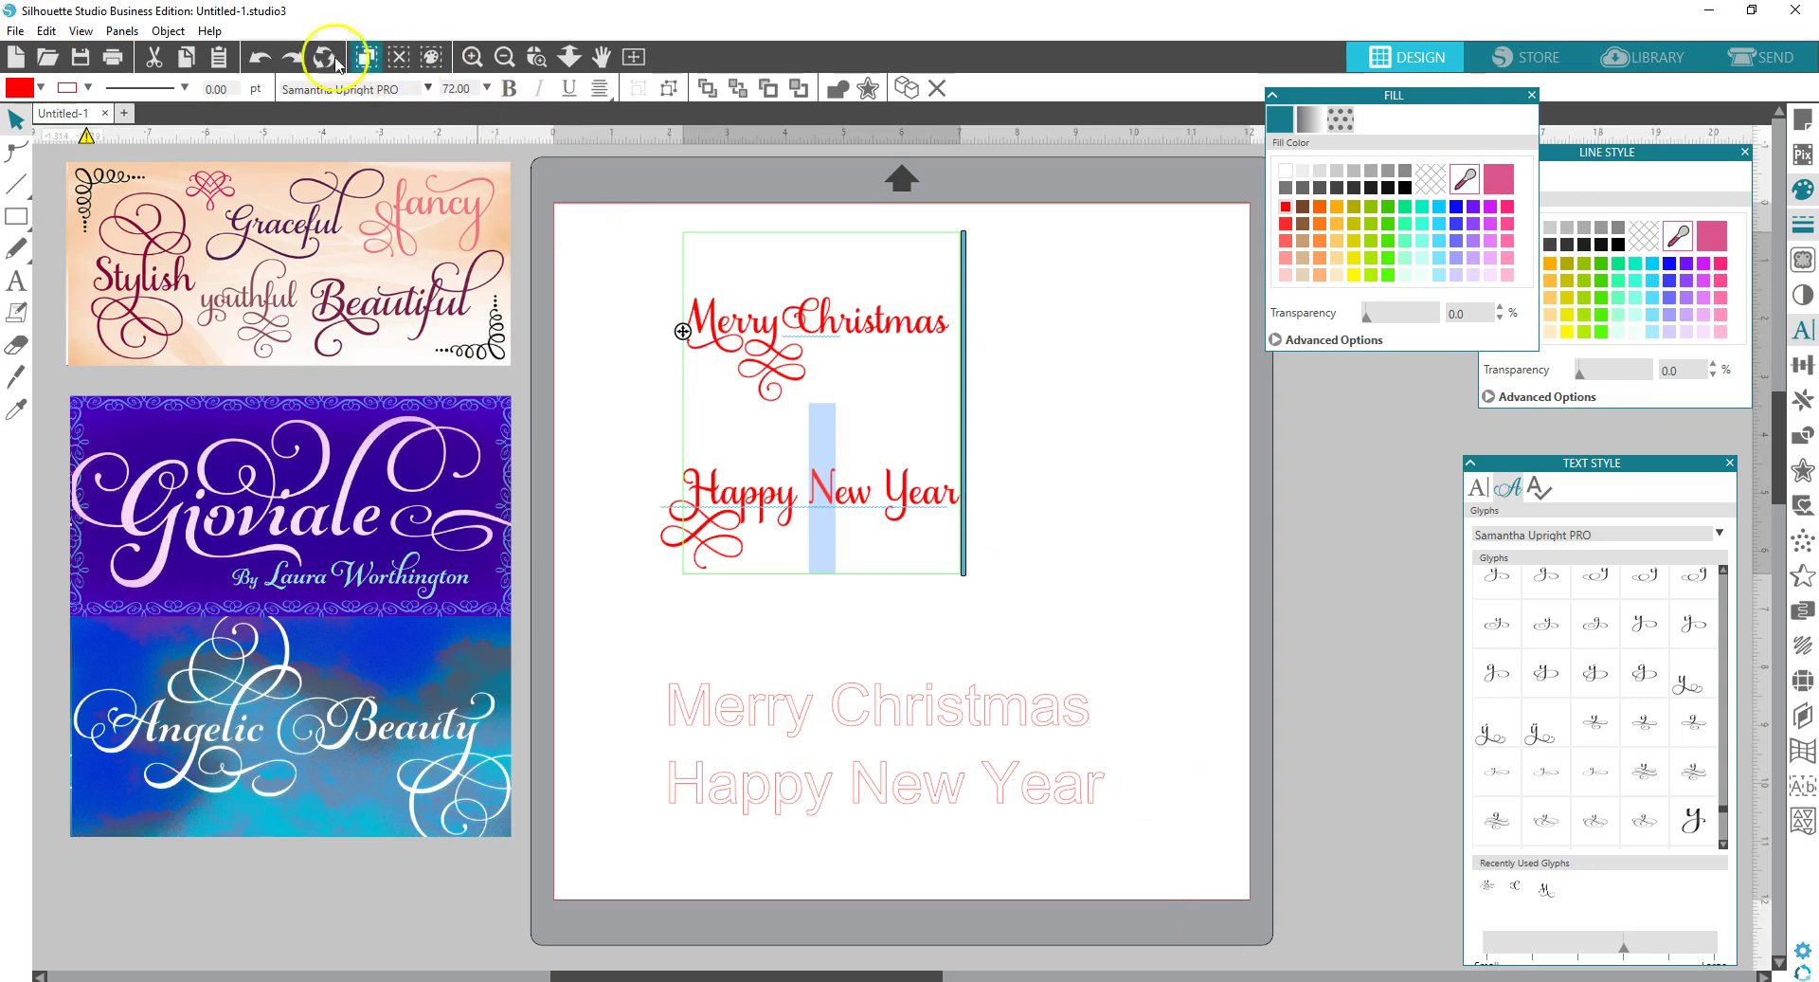
click(226, 57)
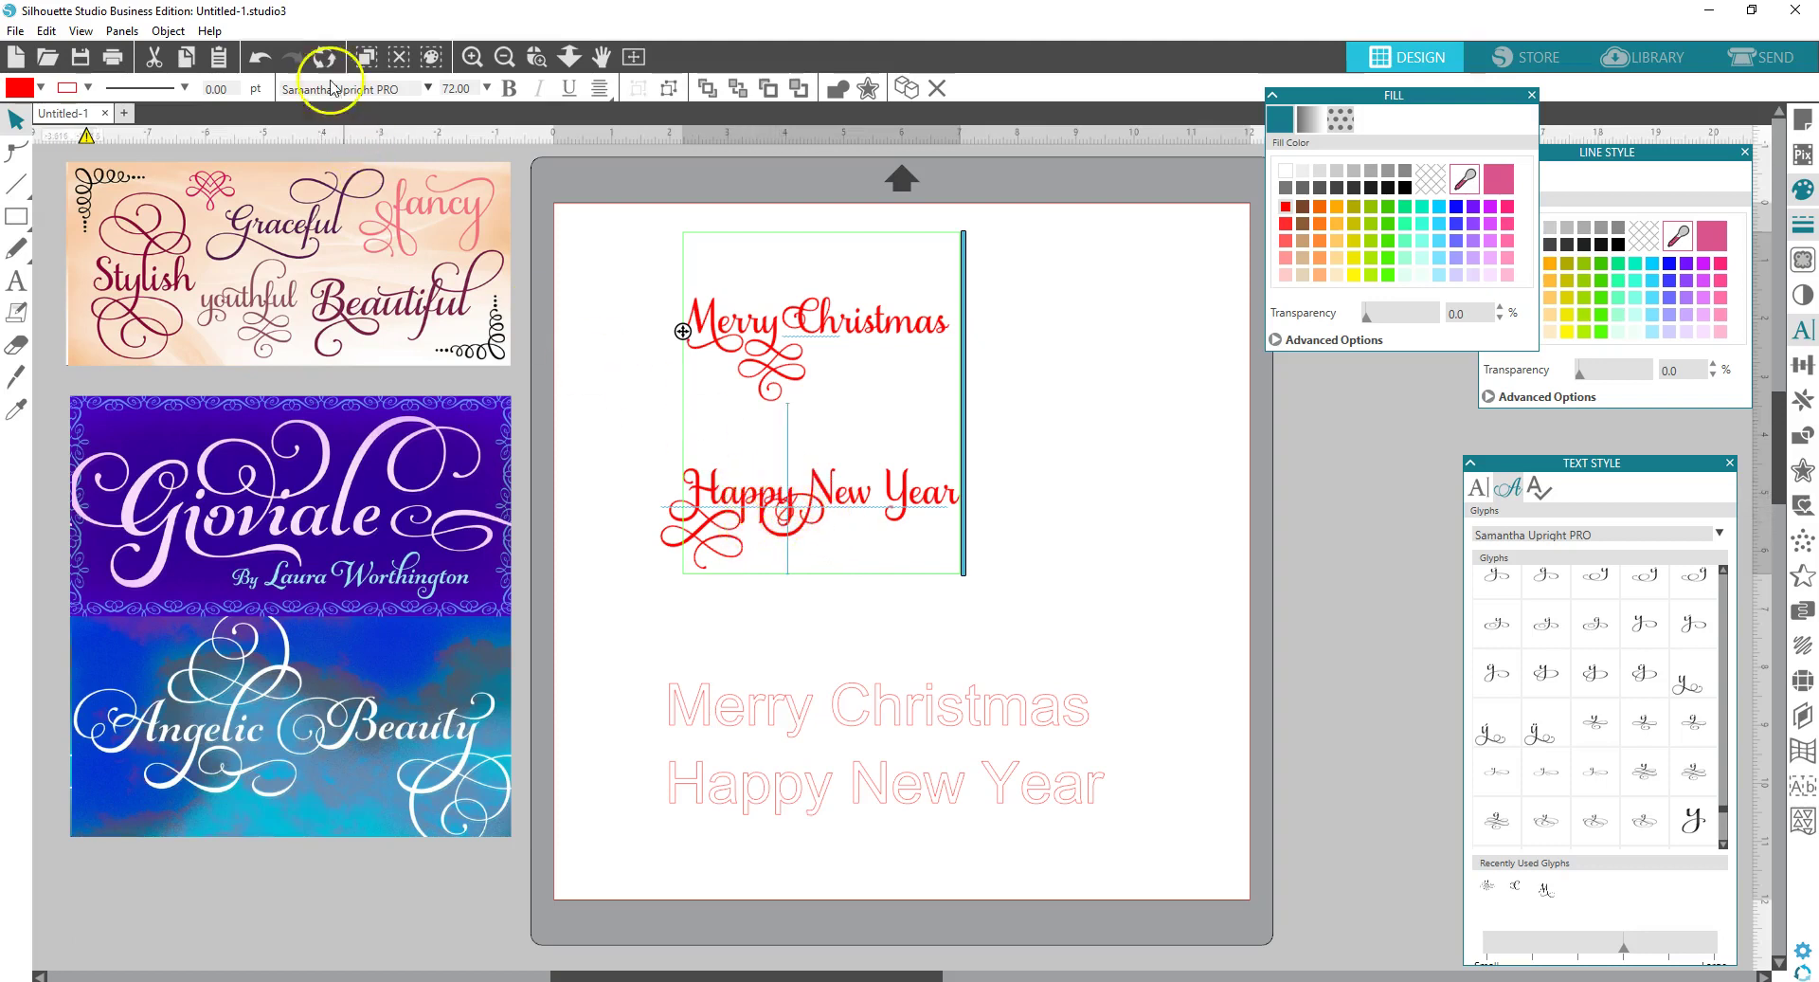
click(270, 59)
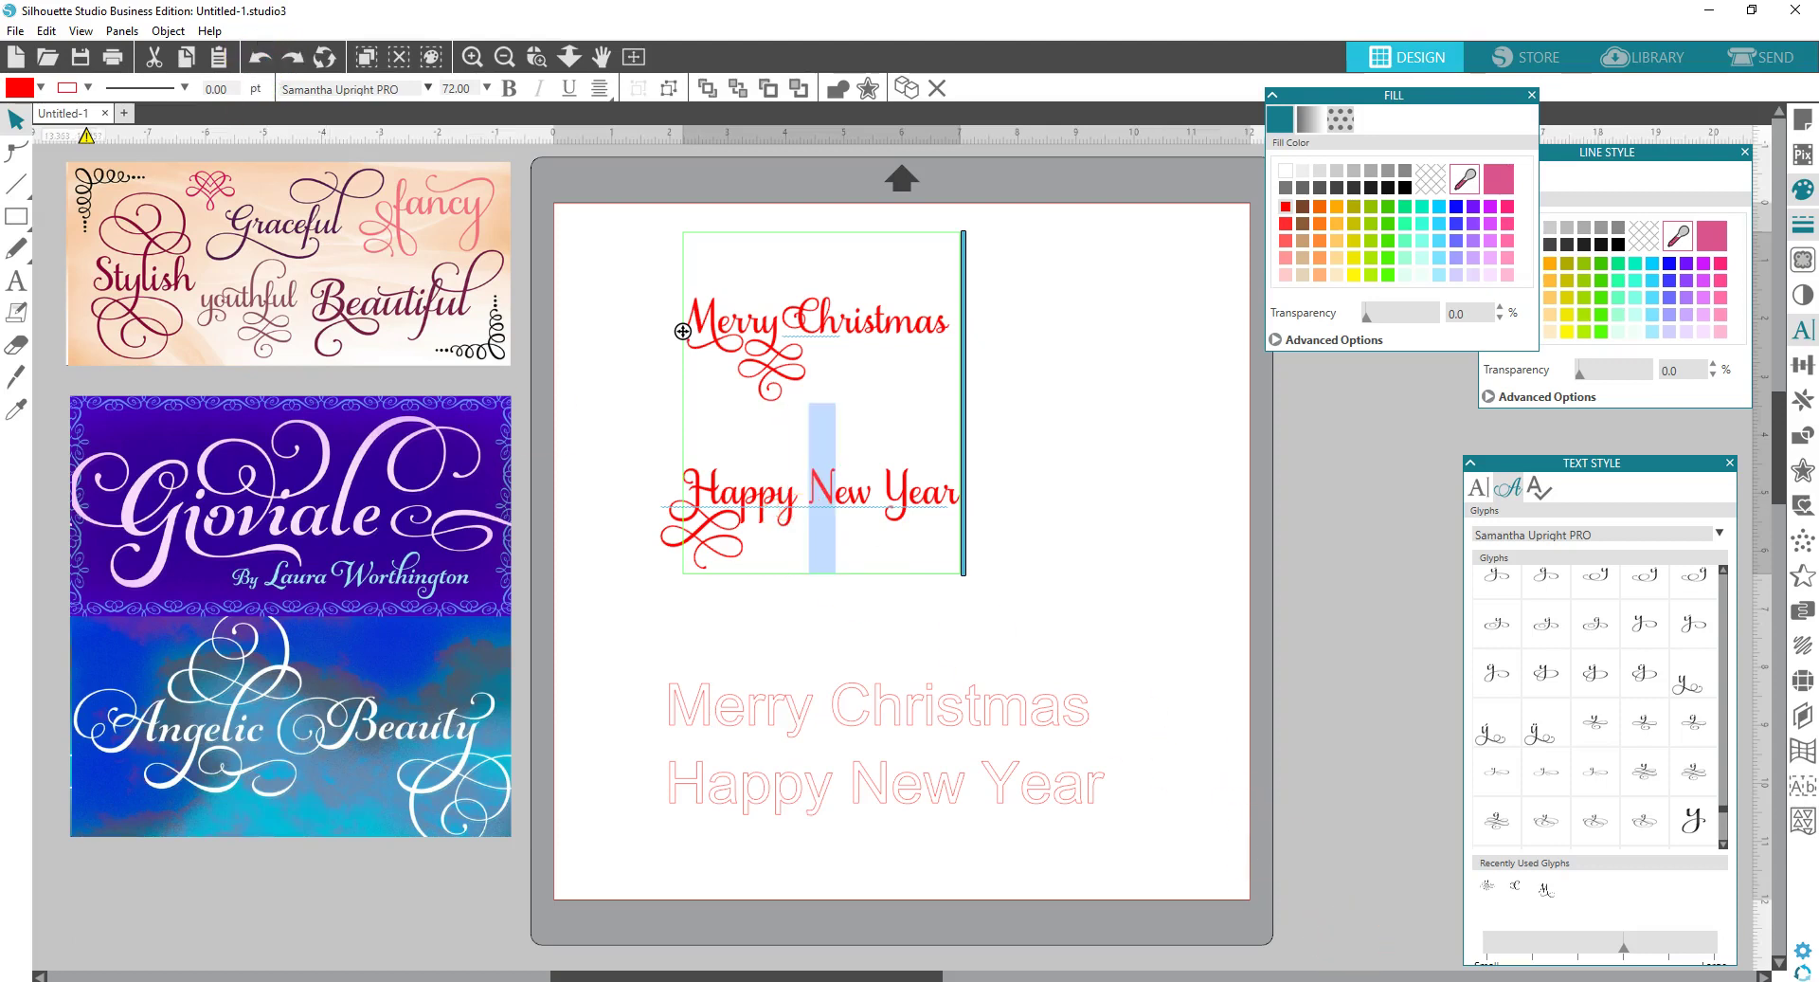
- Copy the looped-tail "N" glyph U+E288 from Character Map, paste it over the "N" of "New" in Silhouette Studio and finish editing
key(alt+Tab)
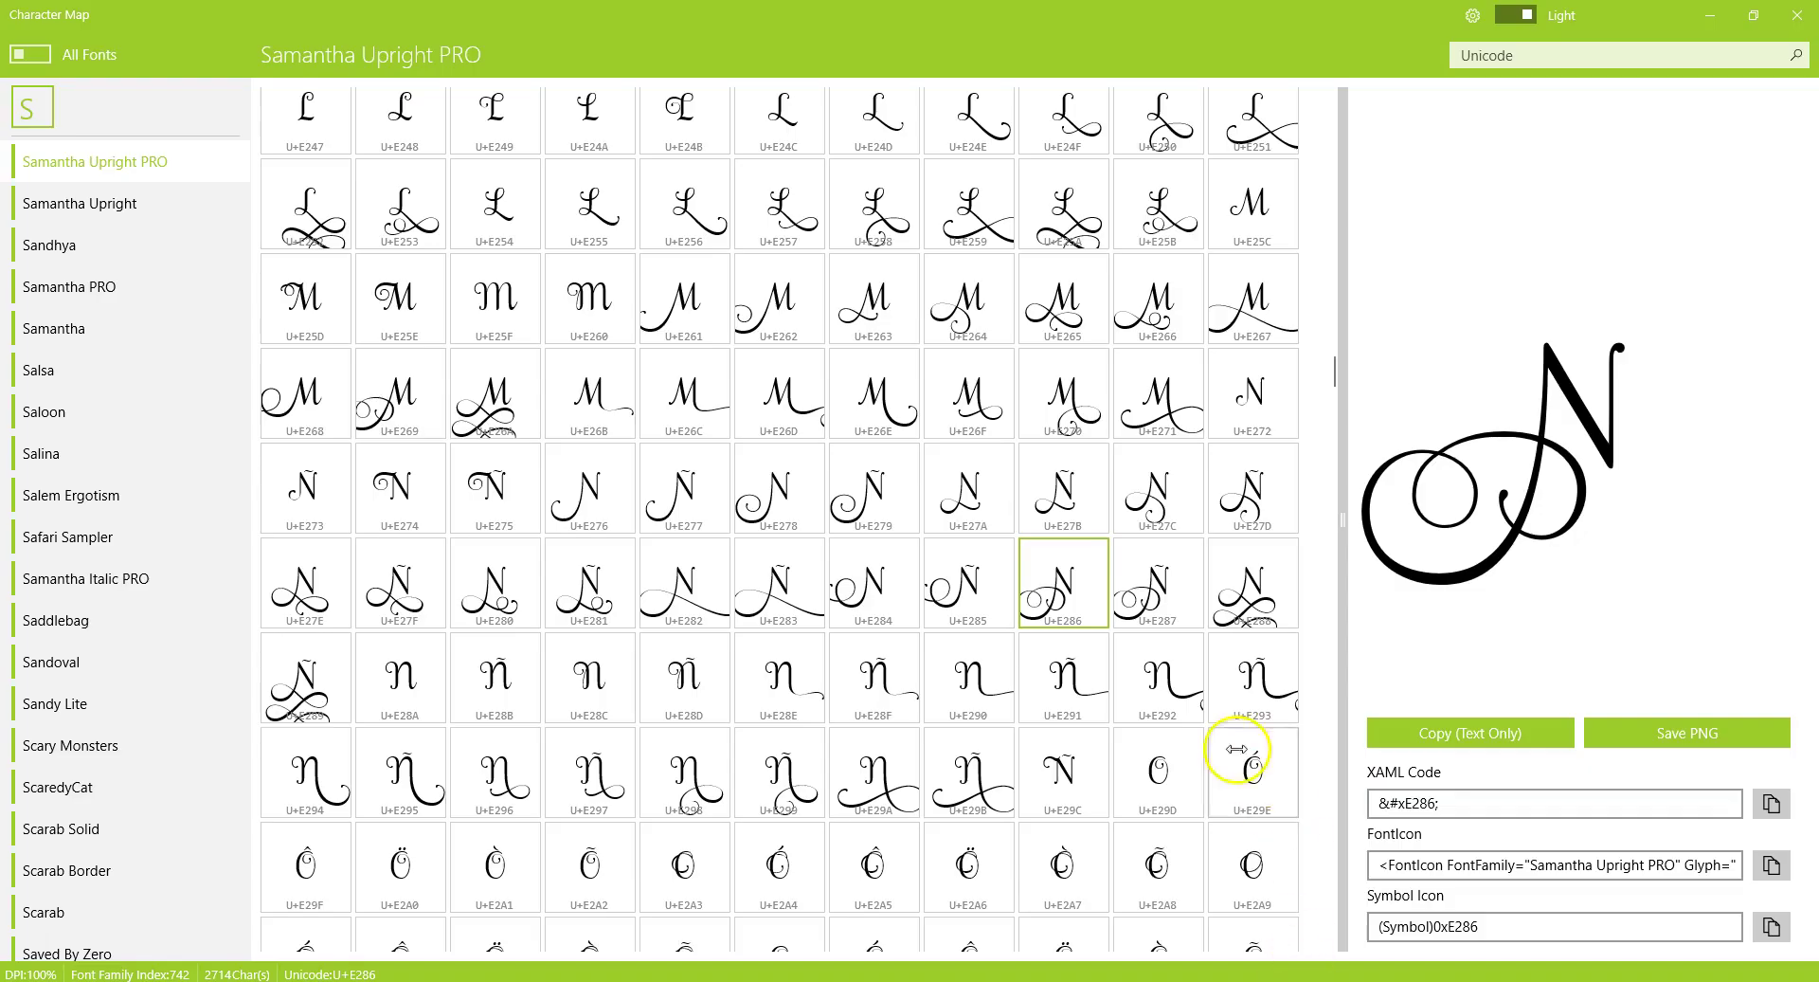
click(1253, 602)
click(1476, 739)
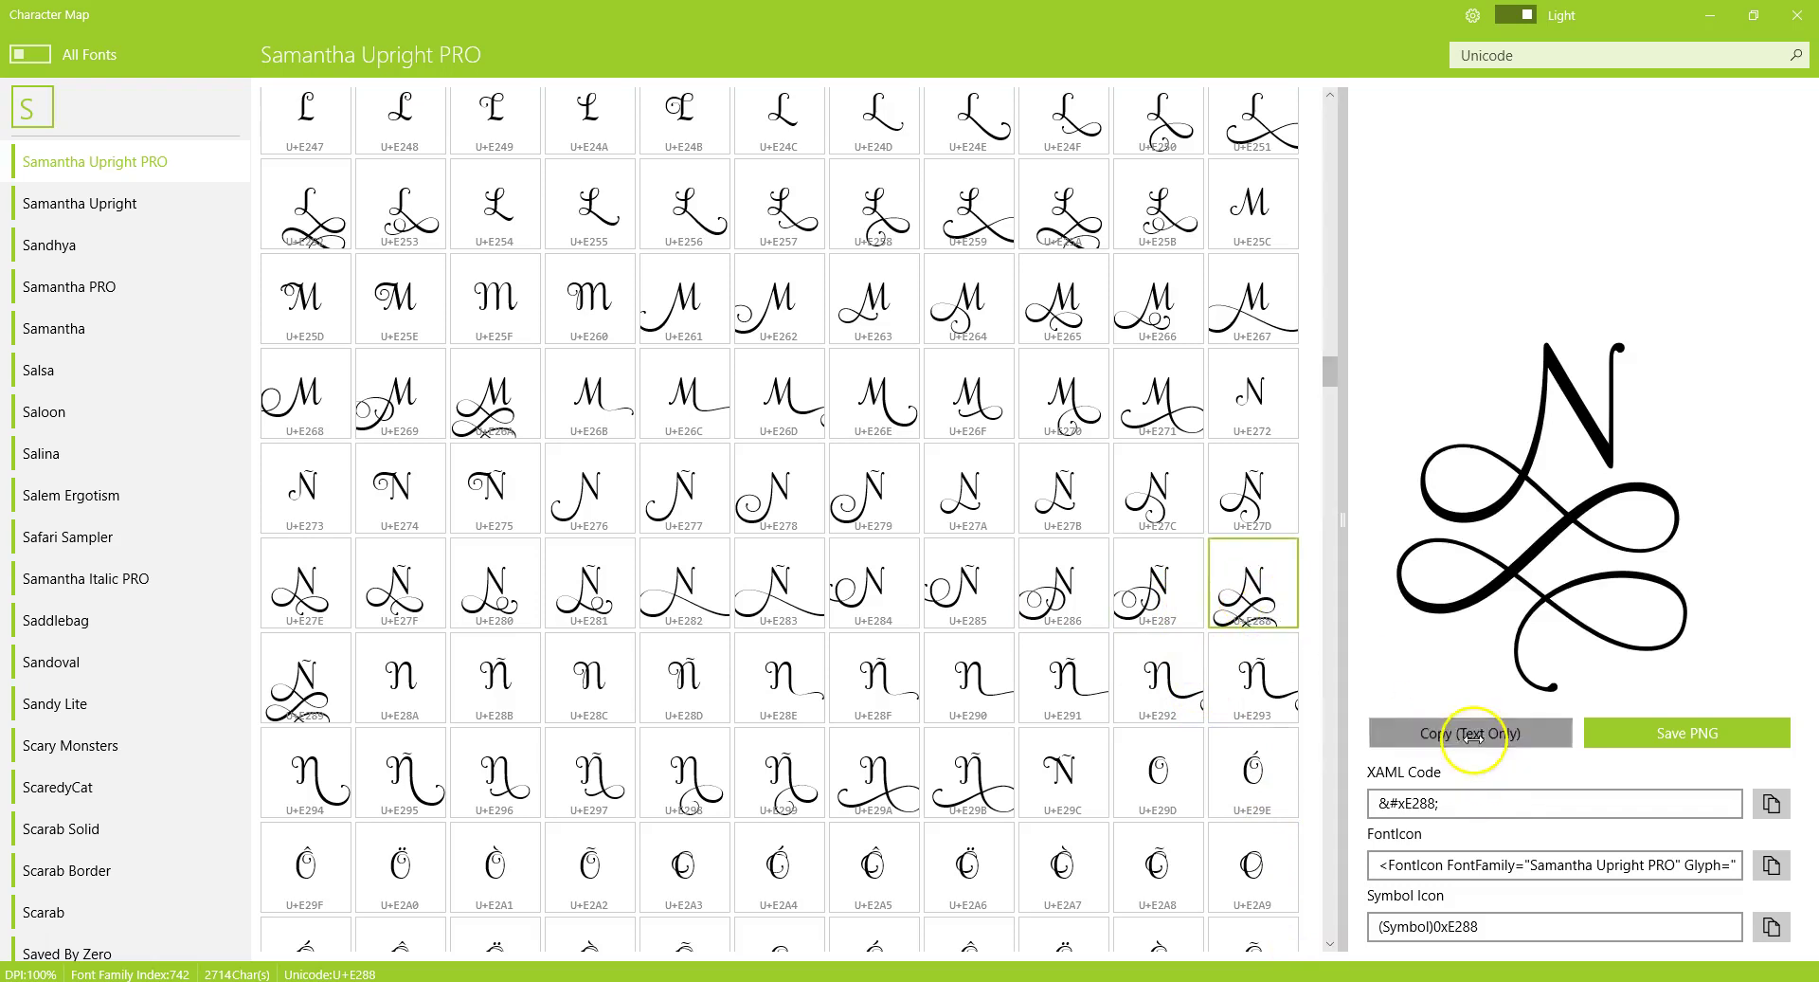
key(alt+Tab)
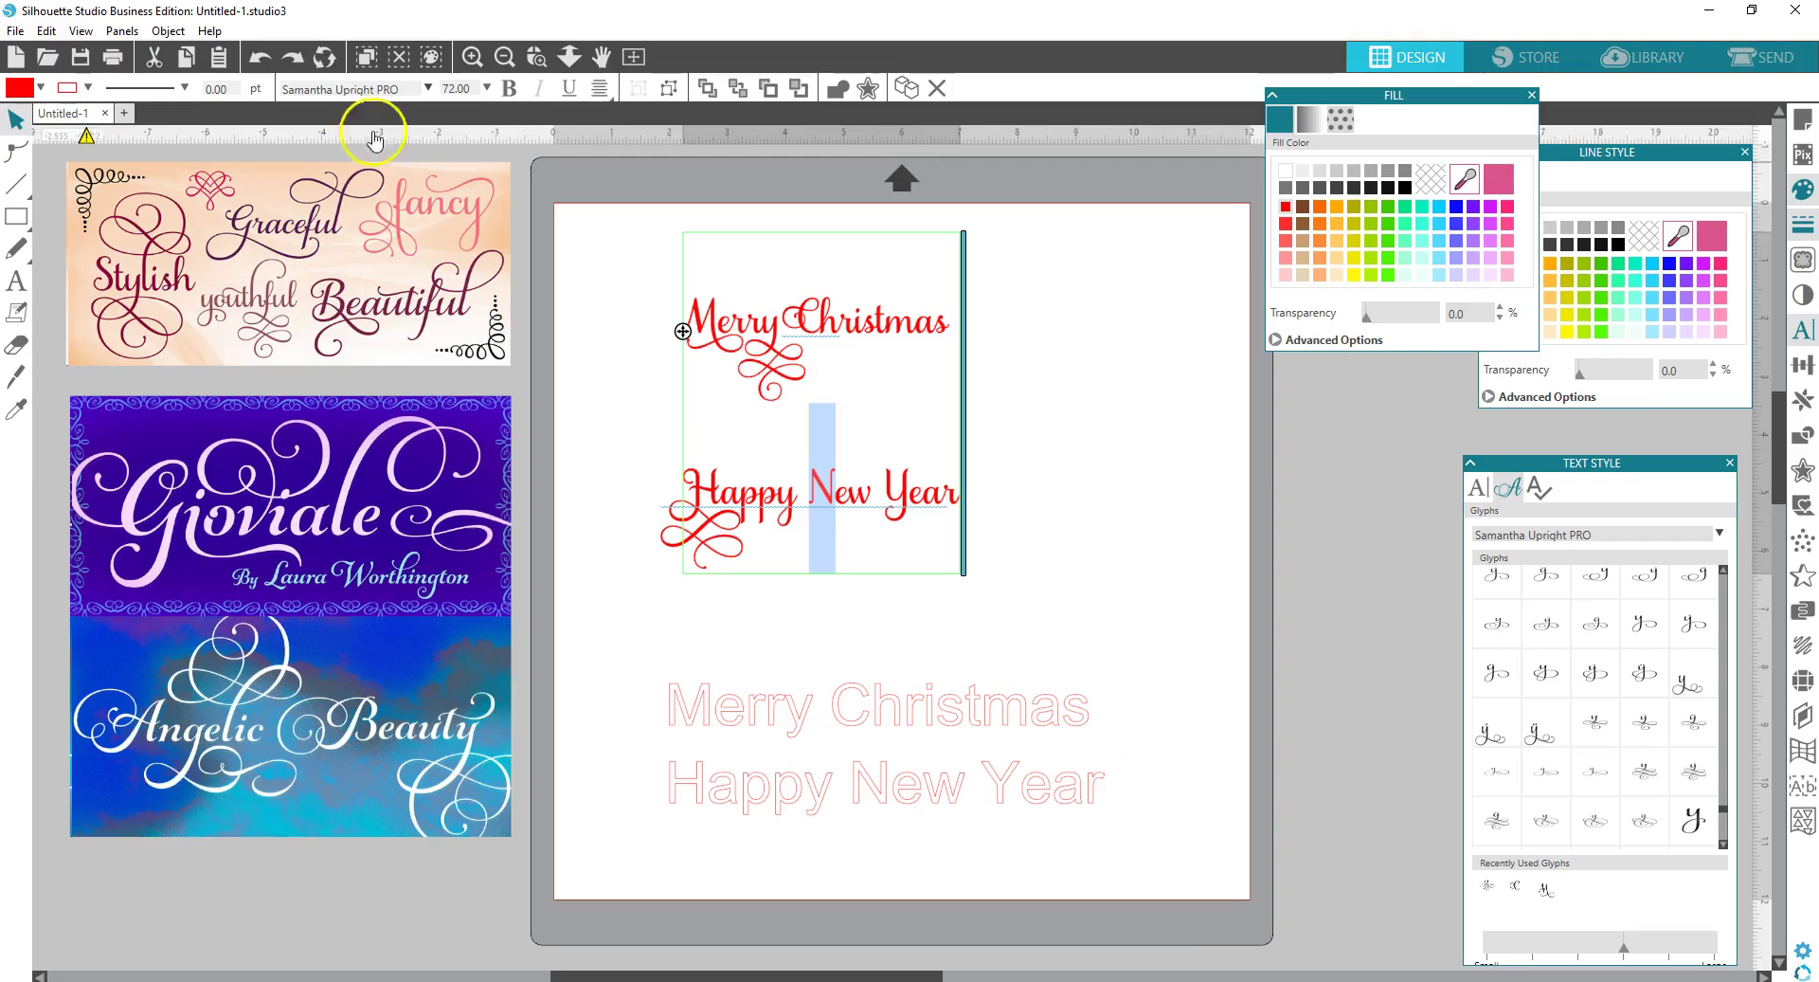
click(217, 60)
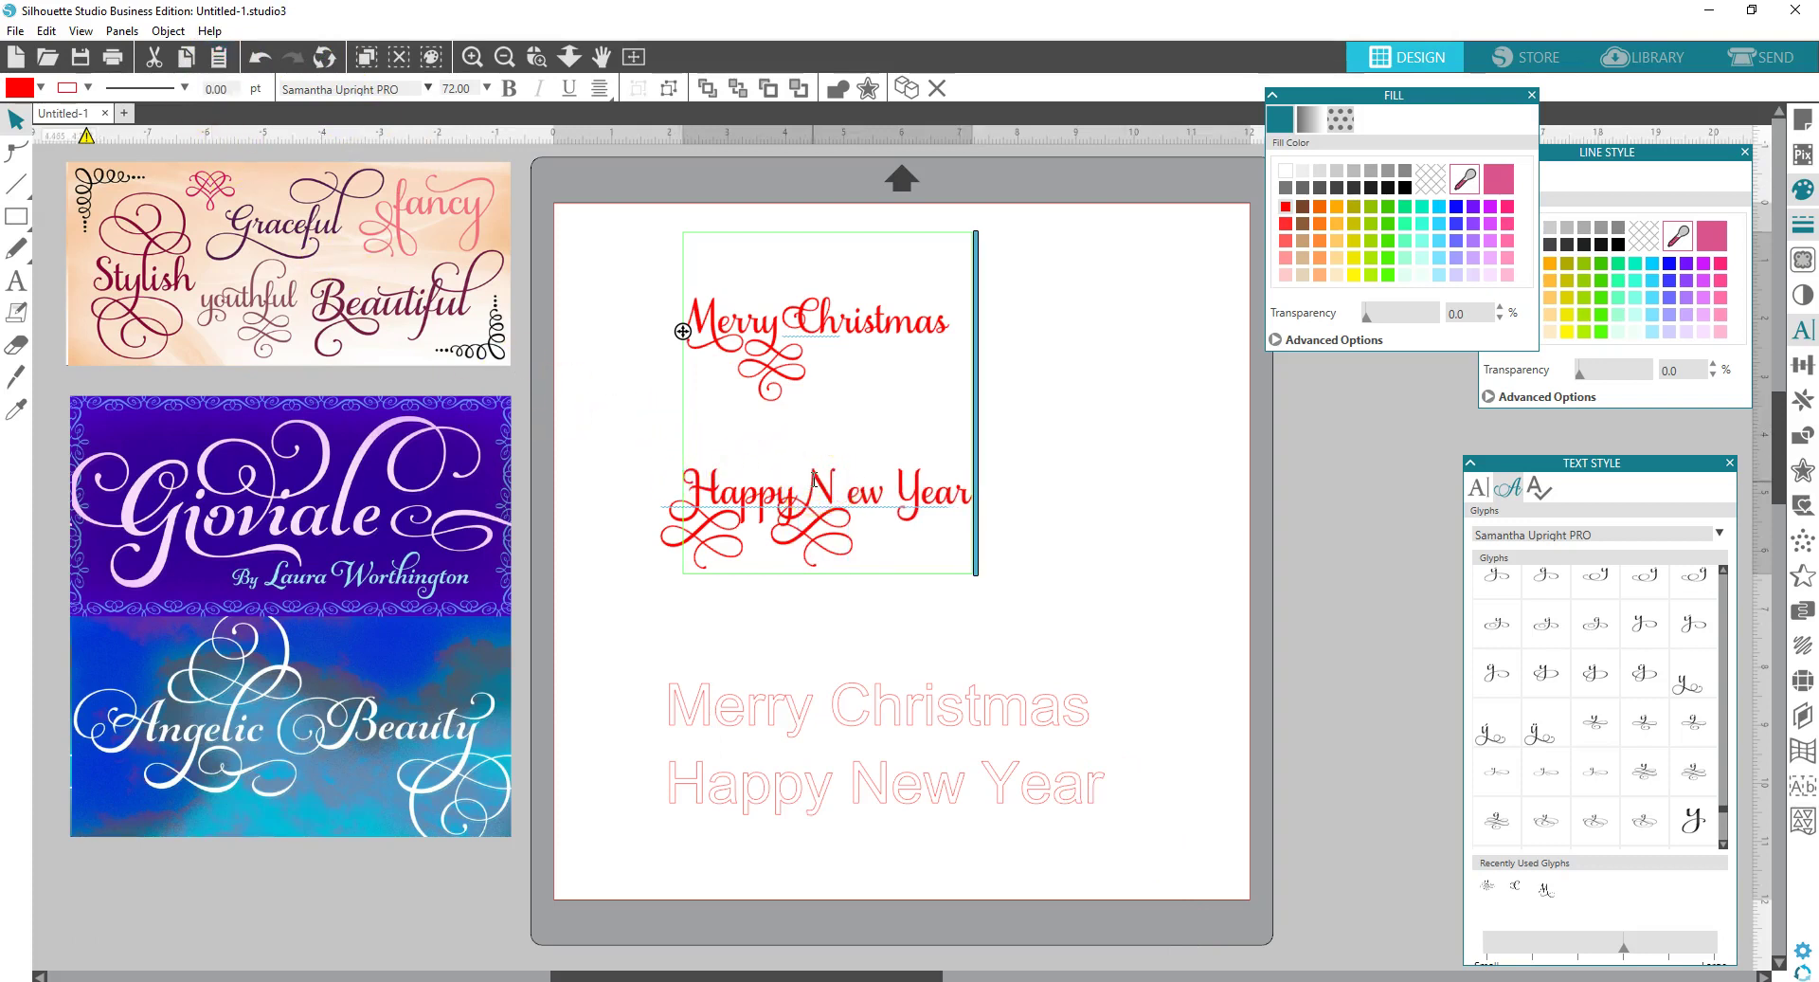
key(ctrl+z)
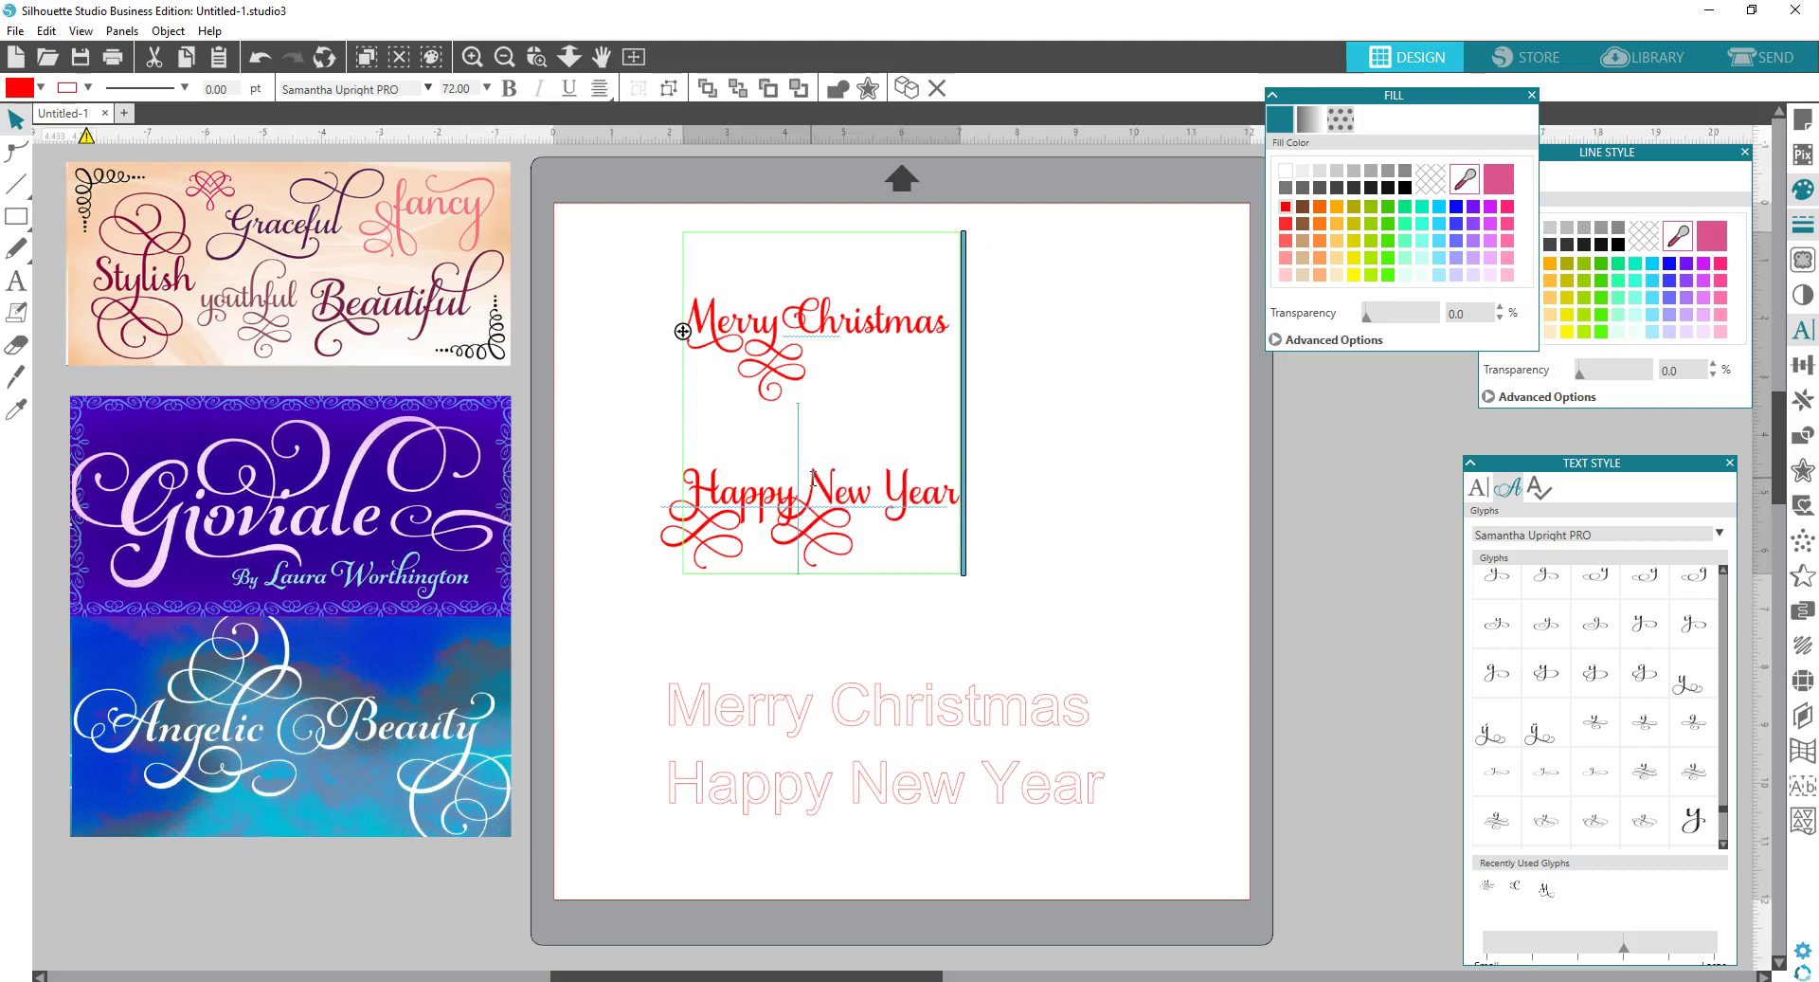
click(893, 540)
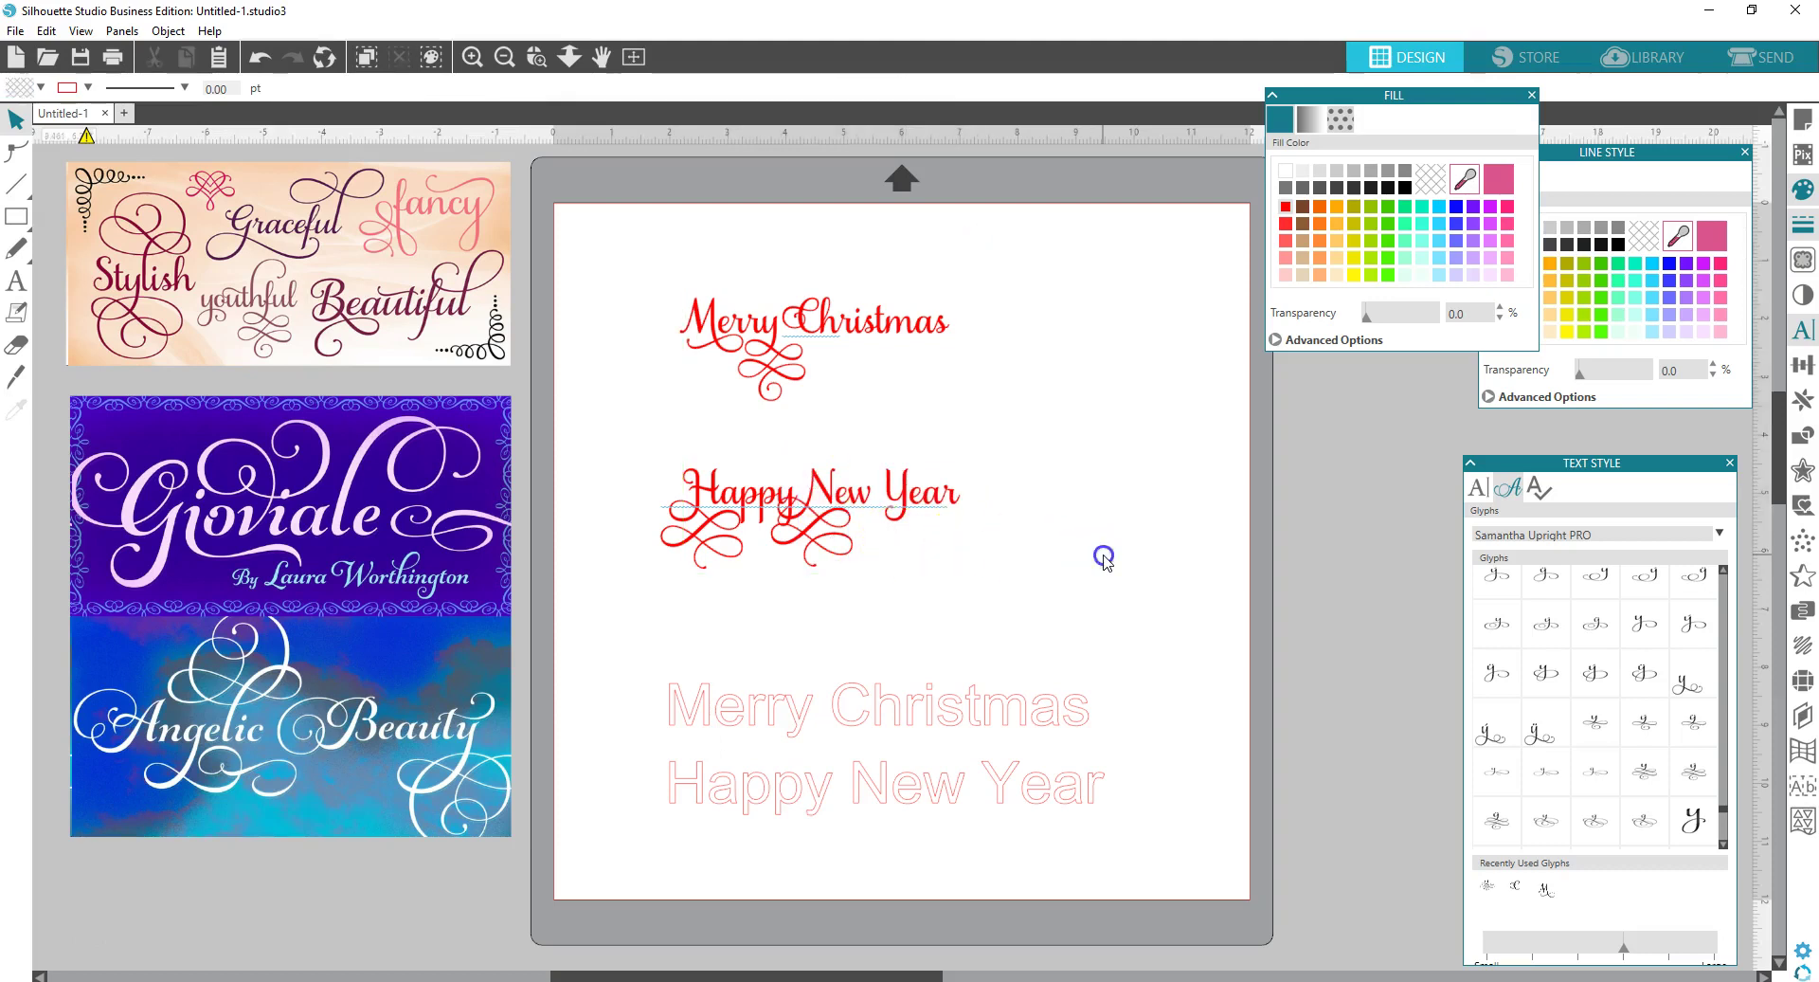
- Add extra space between "Happy" and "New" in the Samantha Upright PRO text
double_click(827, 493)
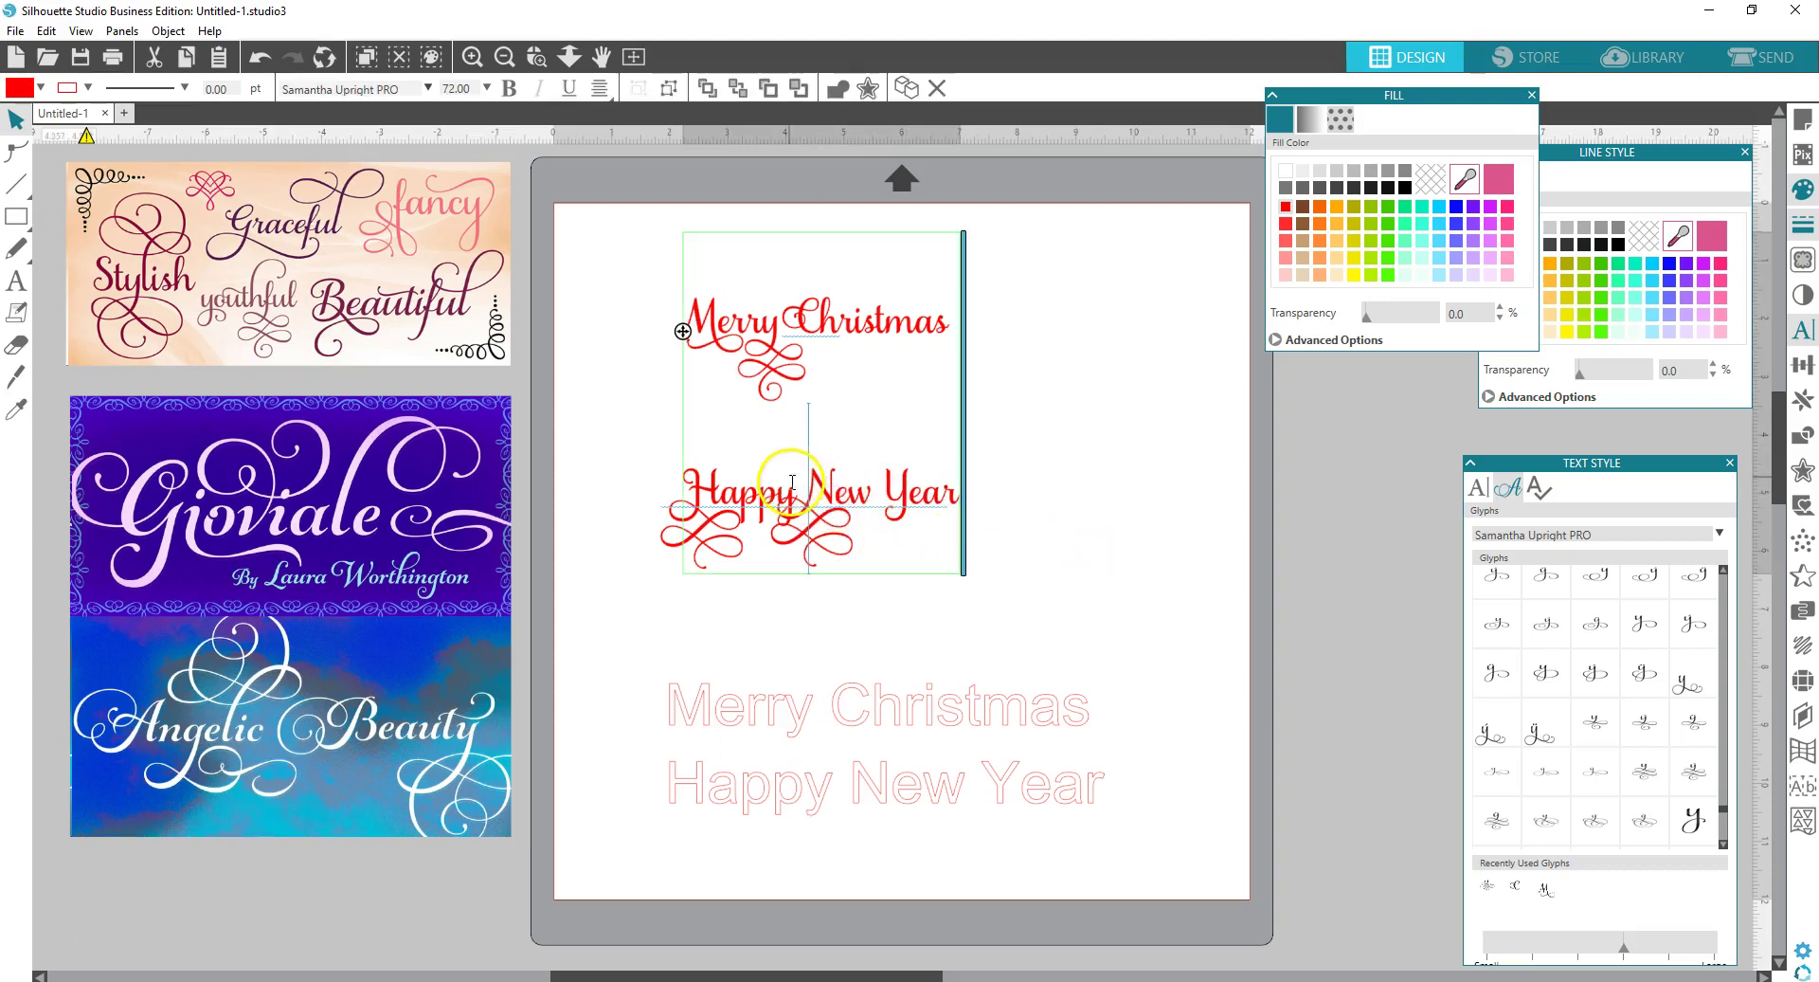
click(794, 500)
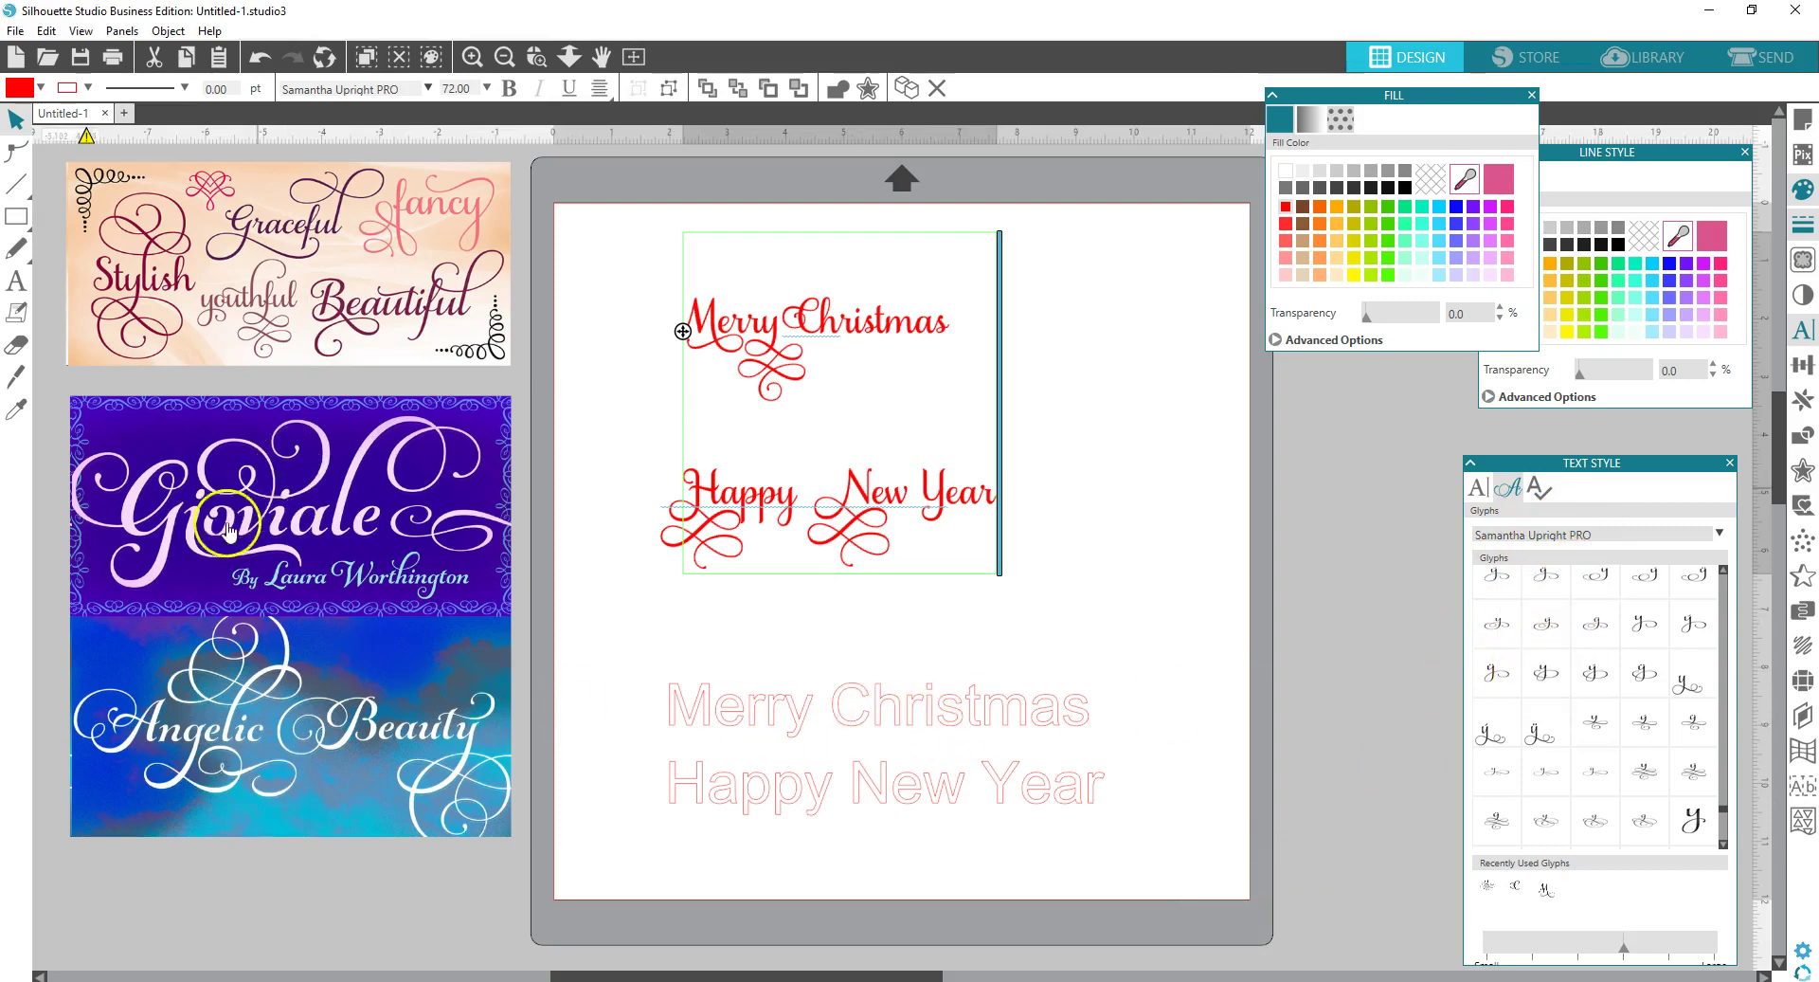
- Change the font of the plain "Merry Christmas / Happy New Year" text to Gioviale
double_click(860, 727)
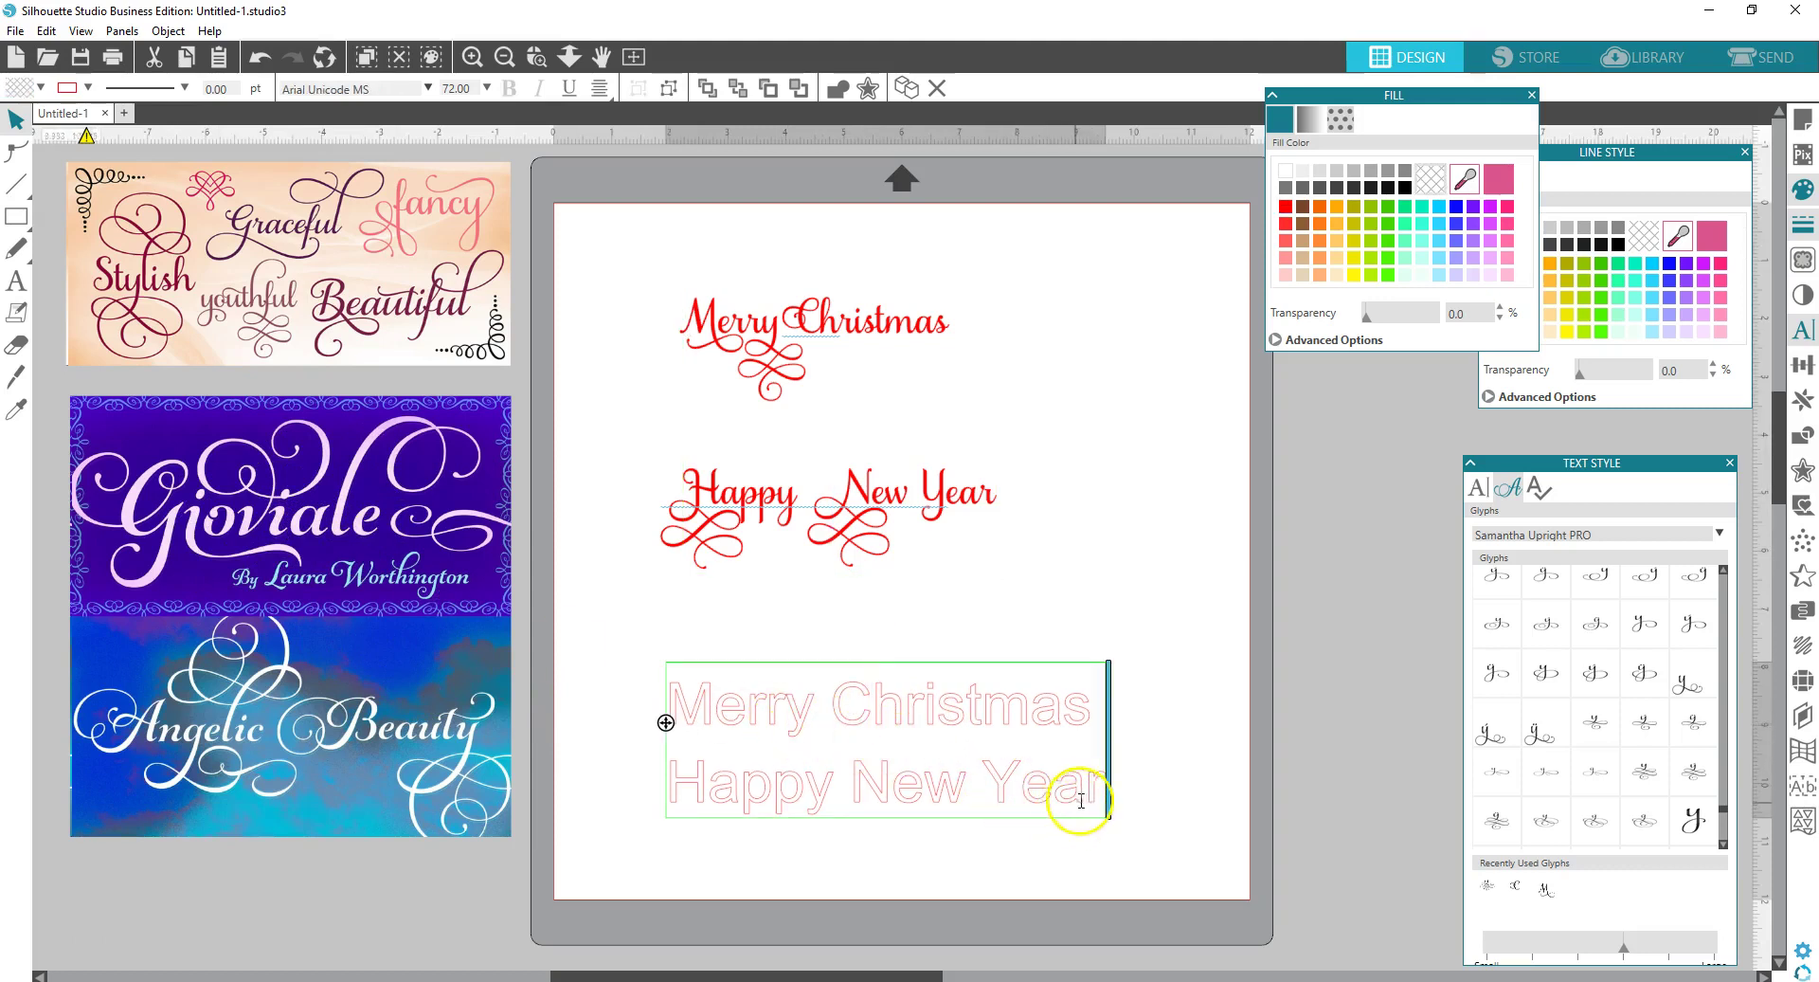
drag(1101, 792, 631, 690)
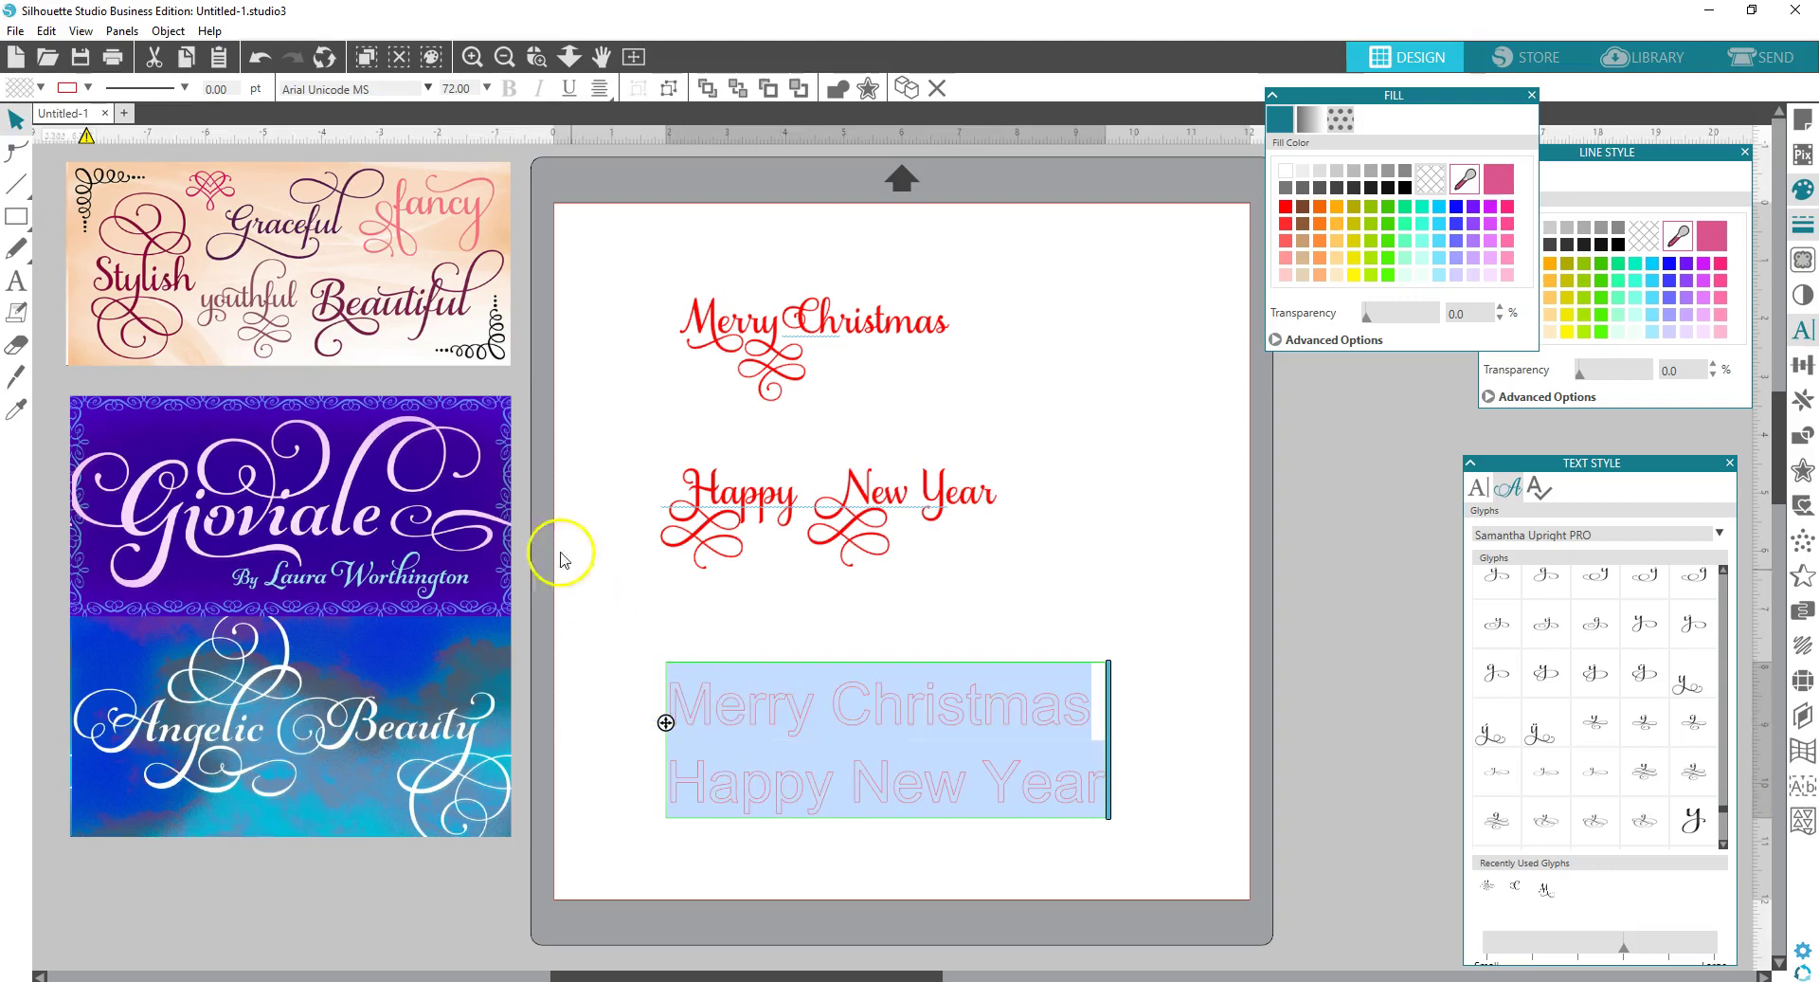
click(1613, 529)
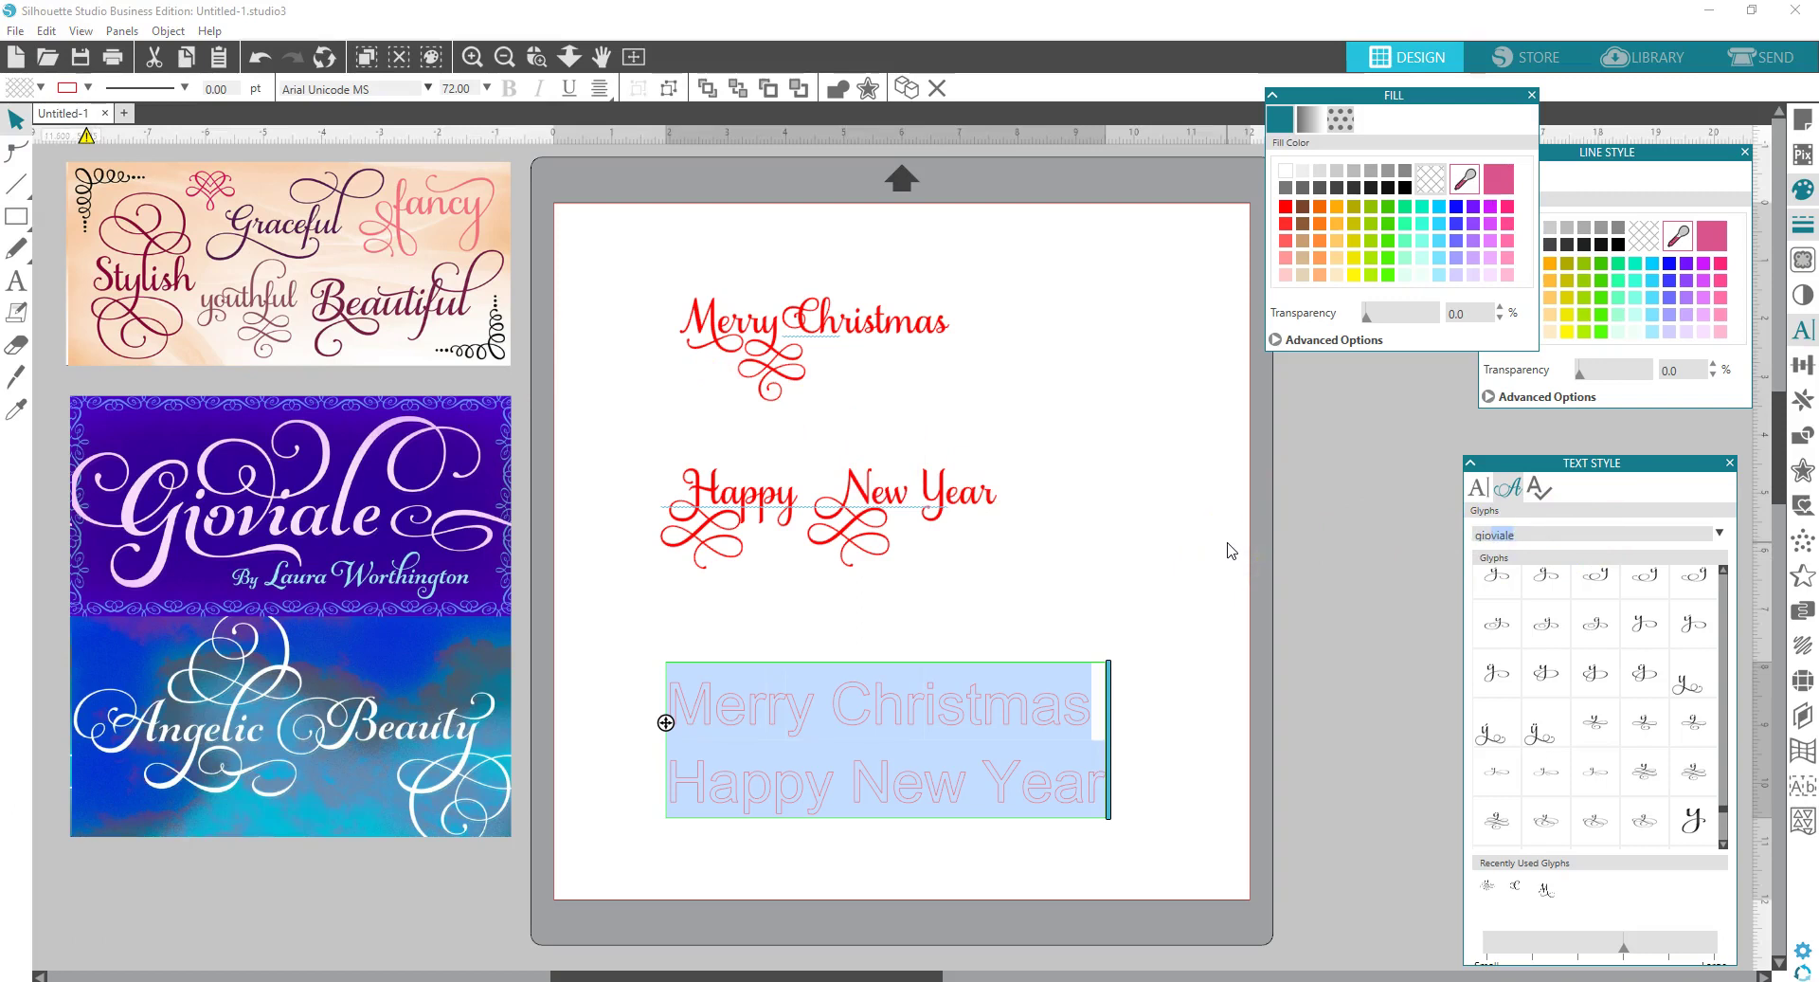
key(Return)
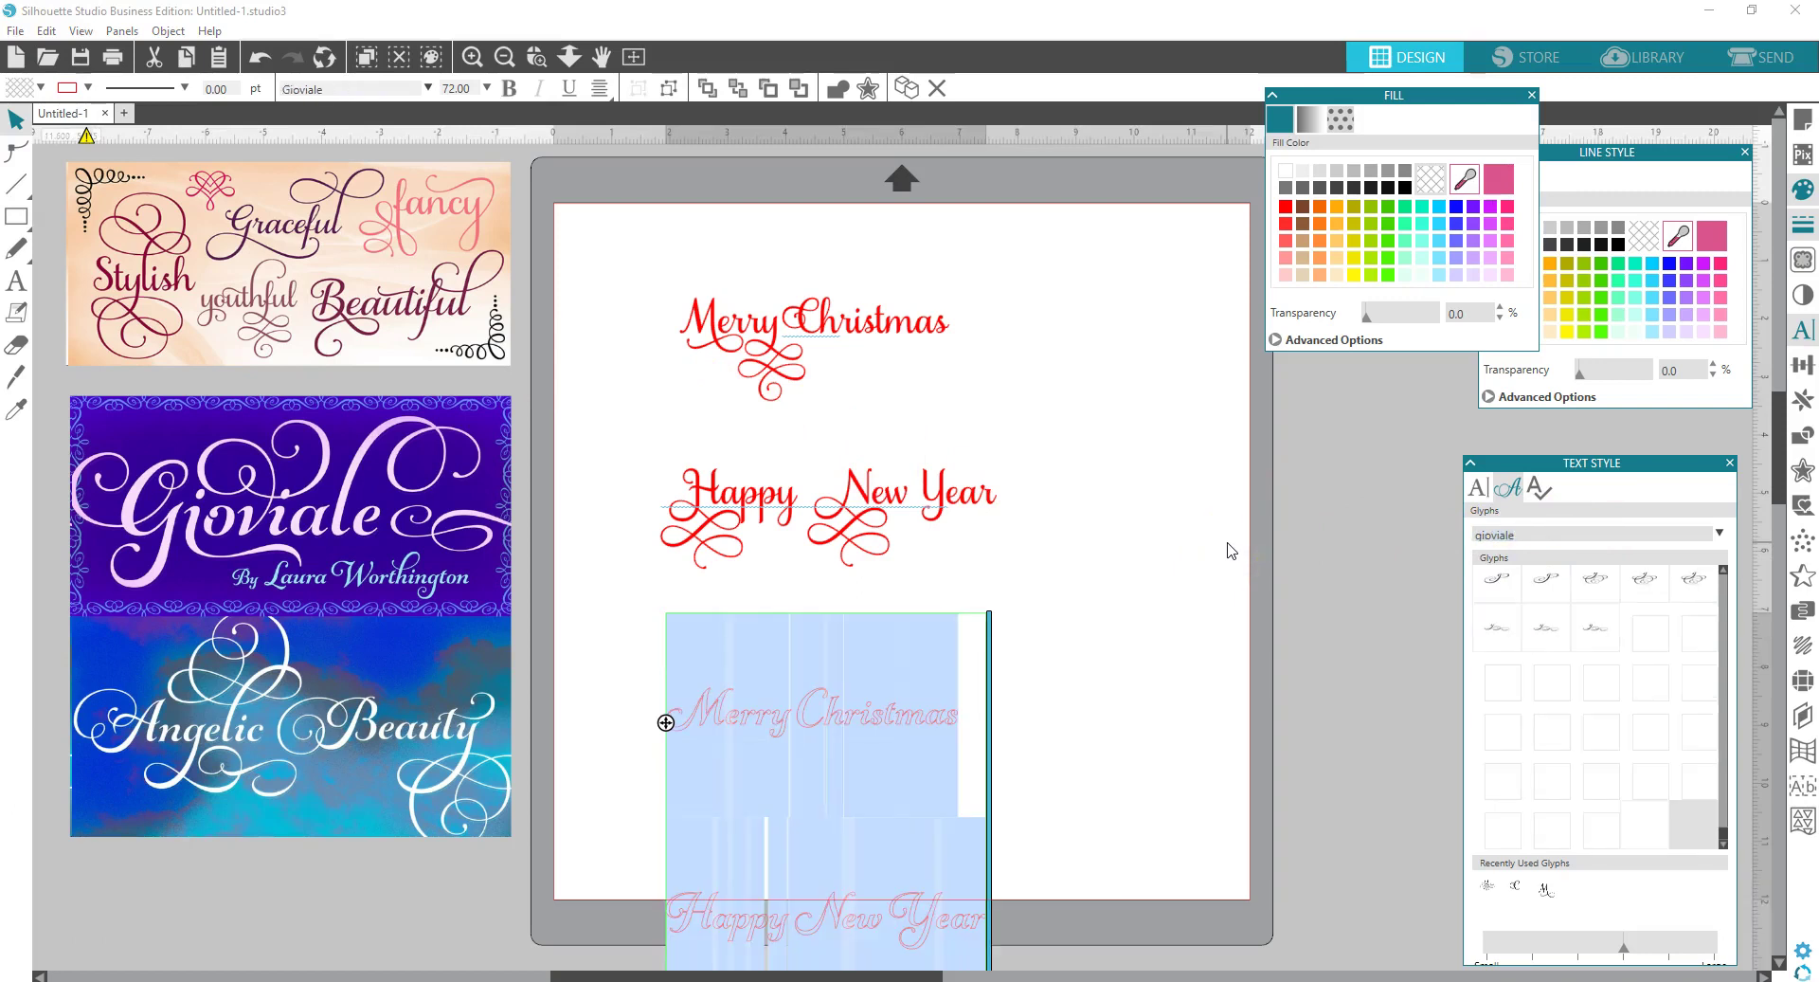
click(954, 506)
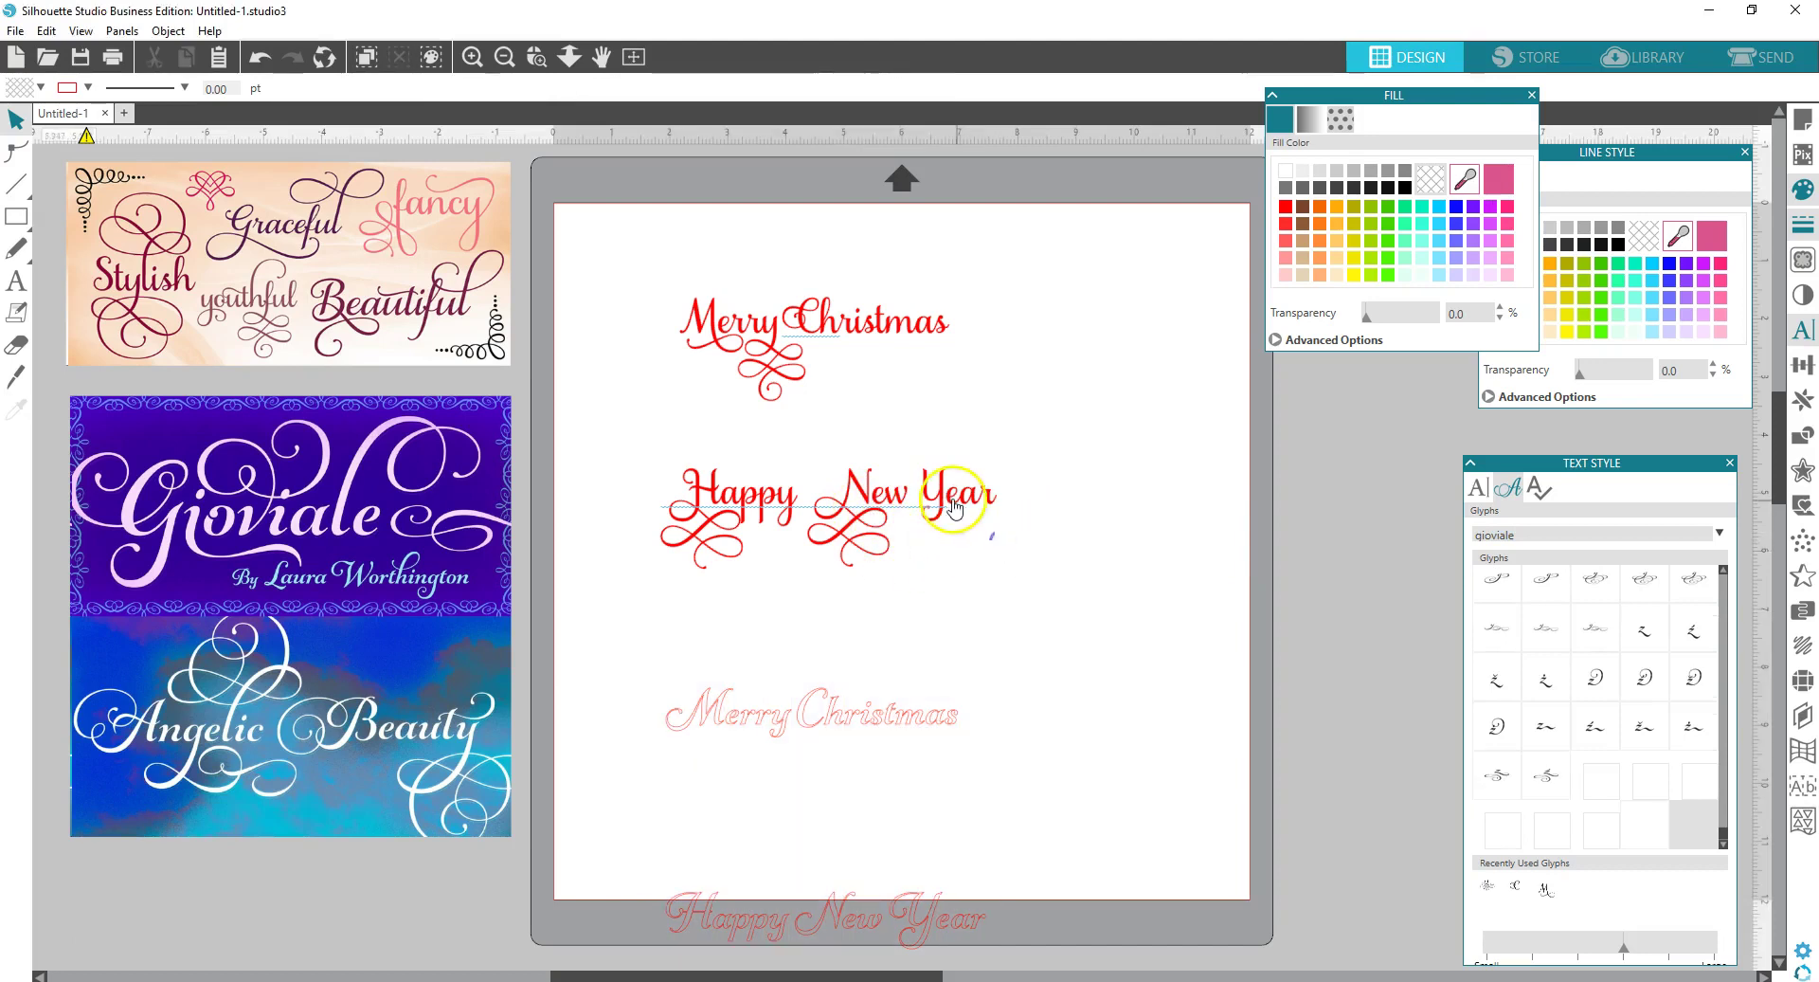
- Convert the Samantha Upright PRO text to paths and ungroup it into separate letters
click(944, 507)
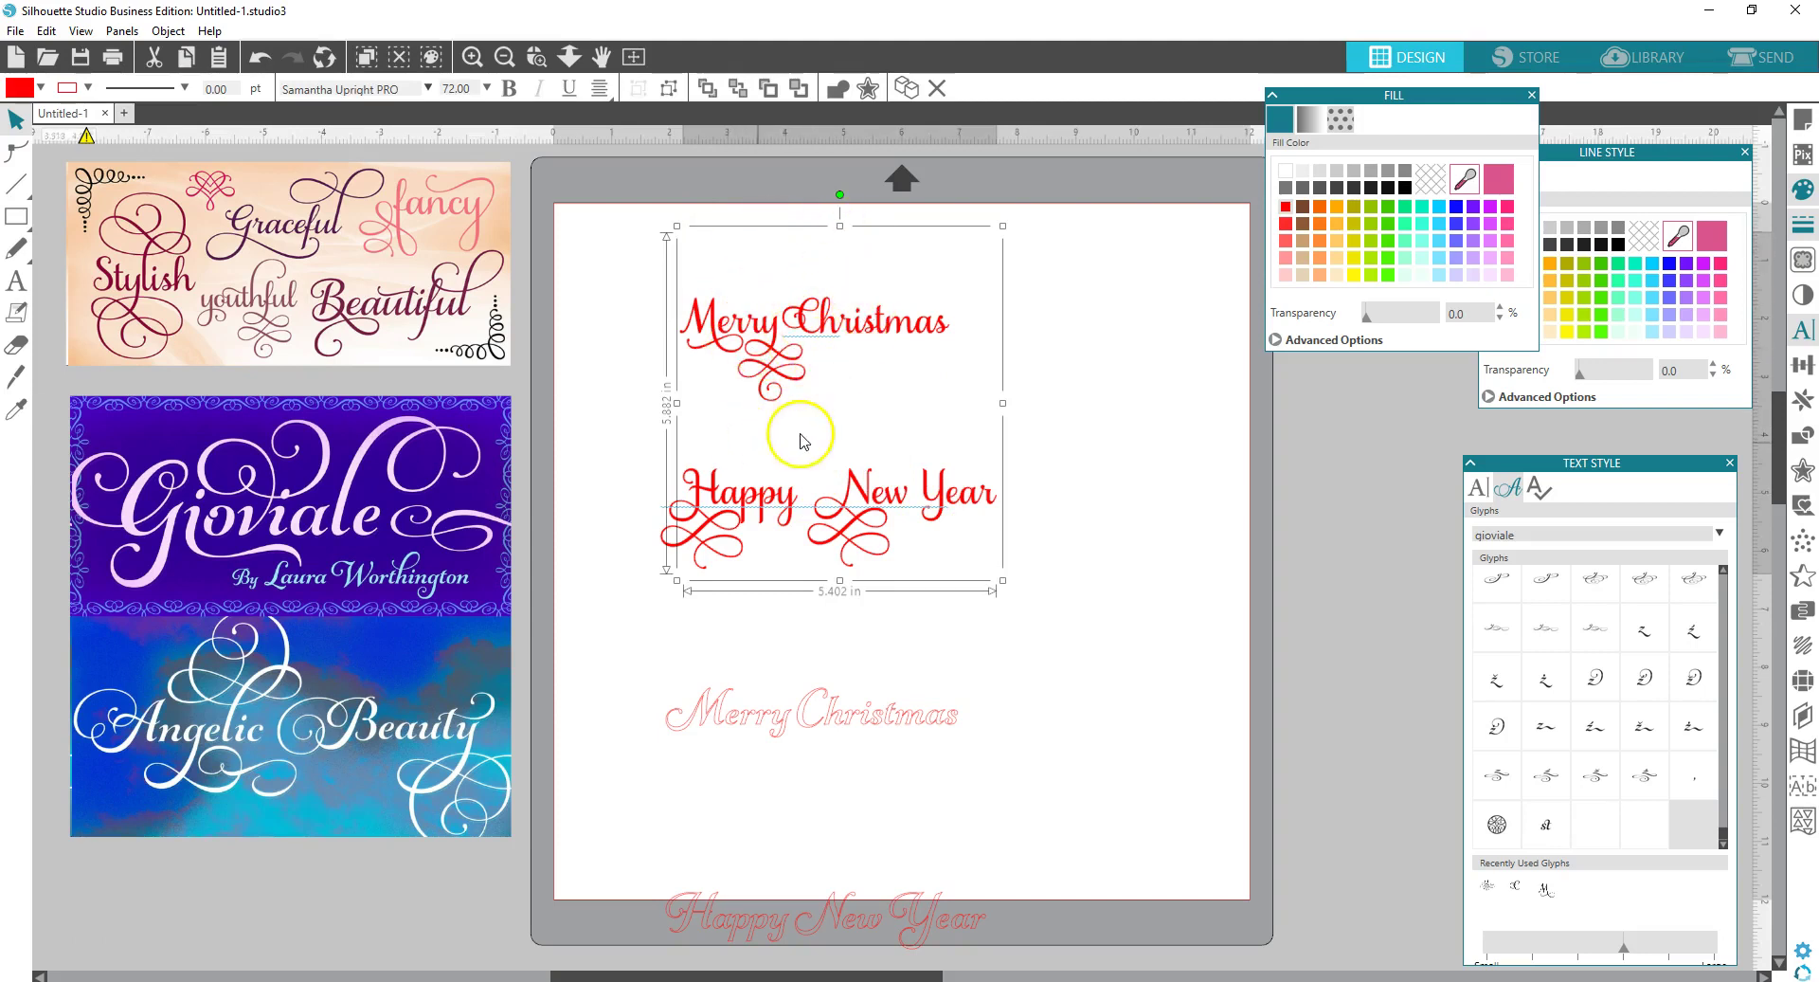
right_click(794, 358)
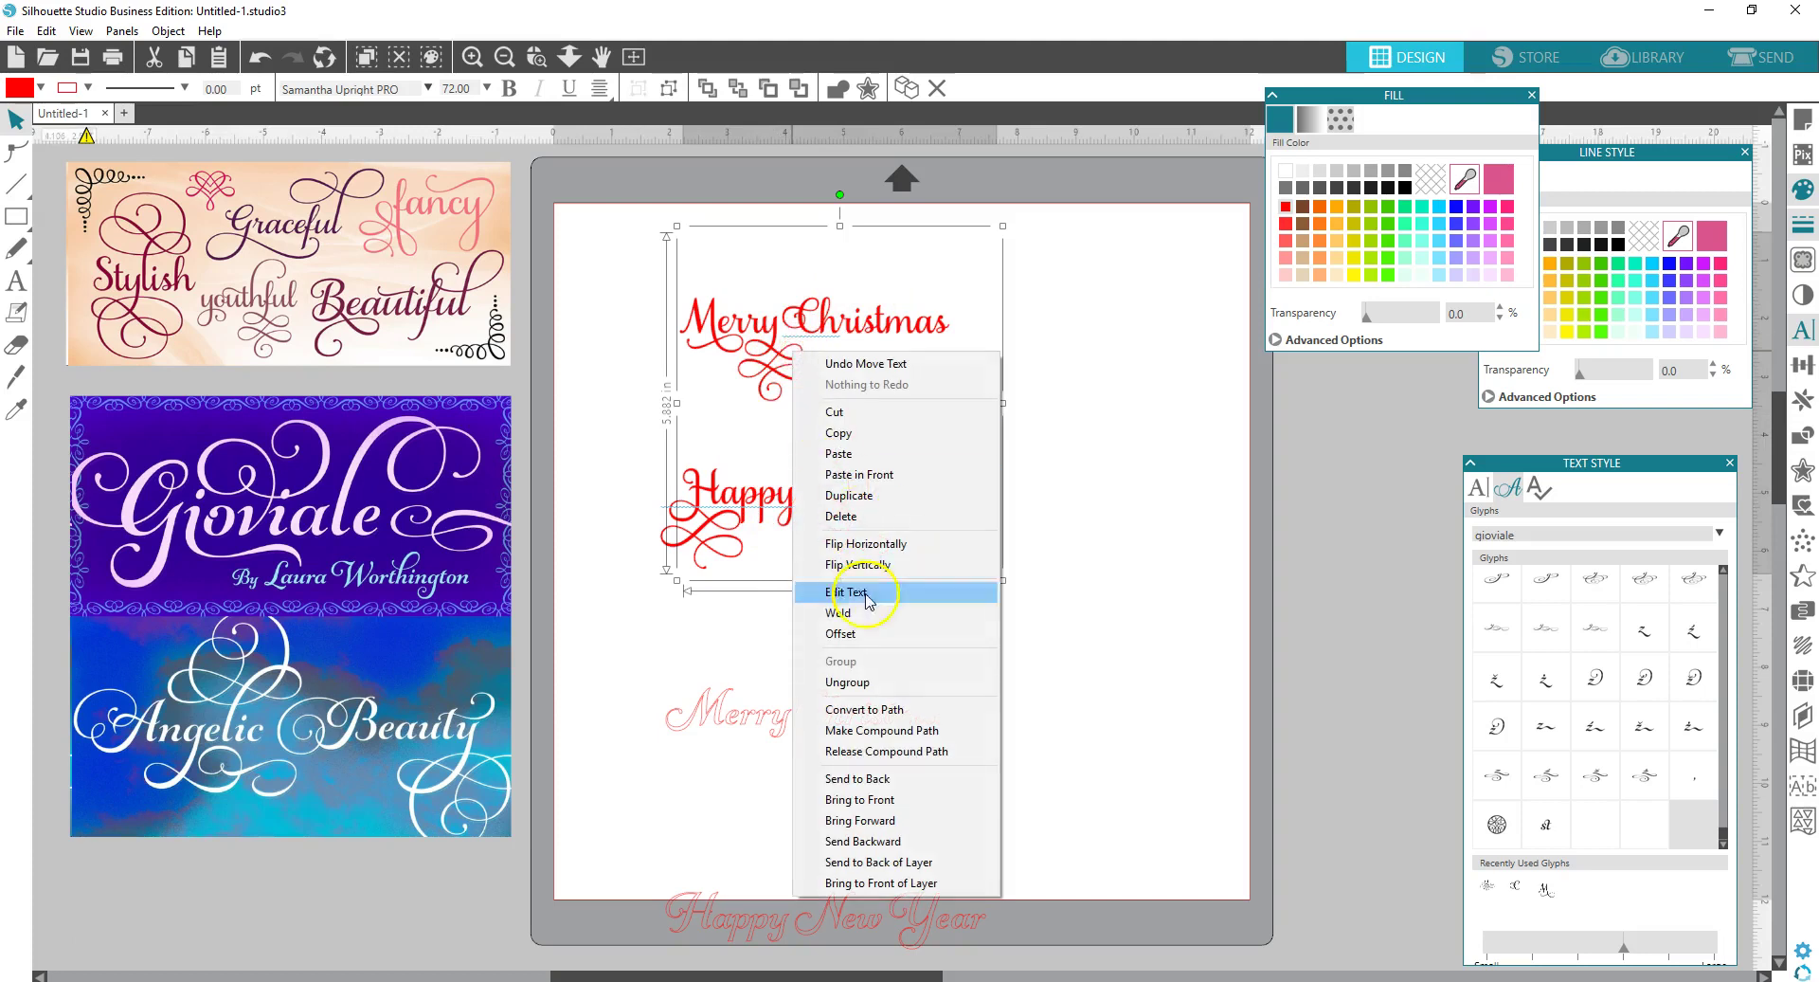
click(881, 712)
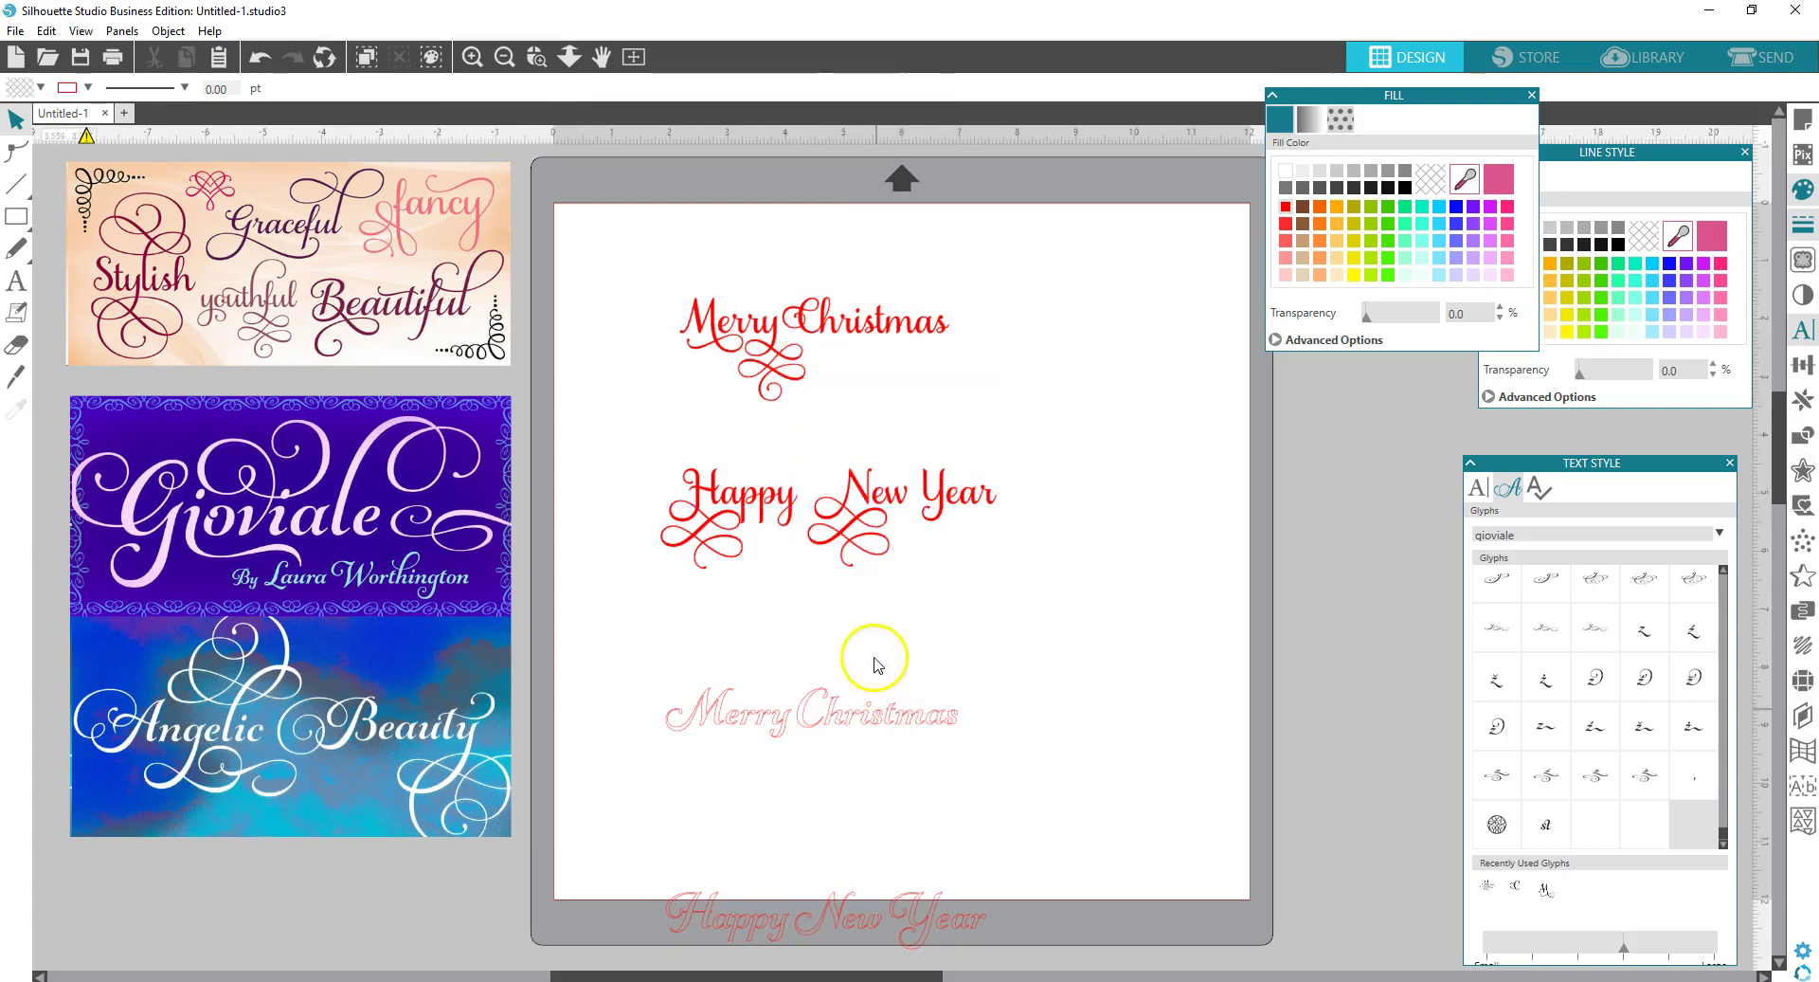
click(859, 495)
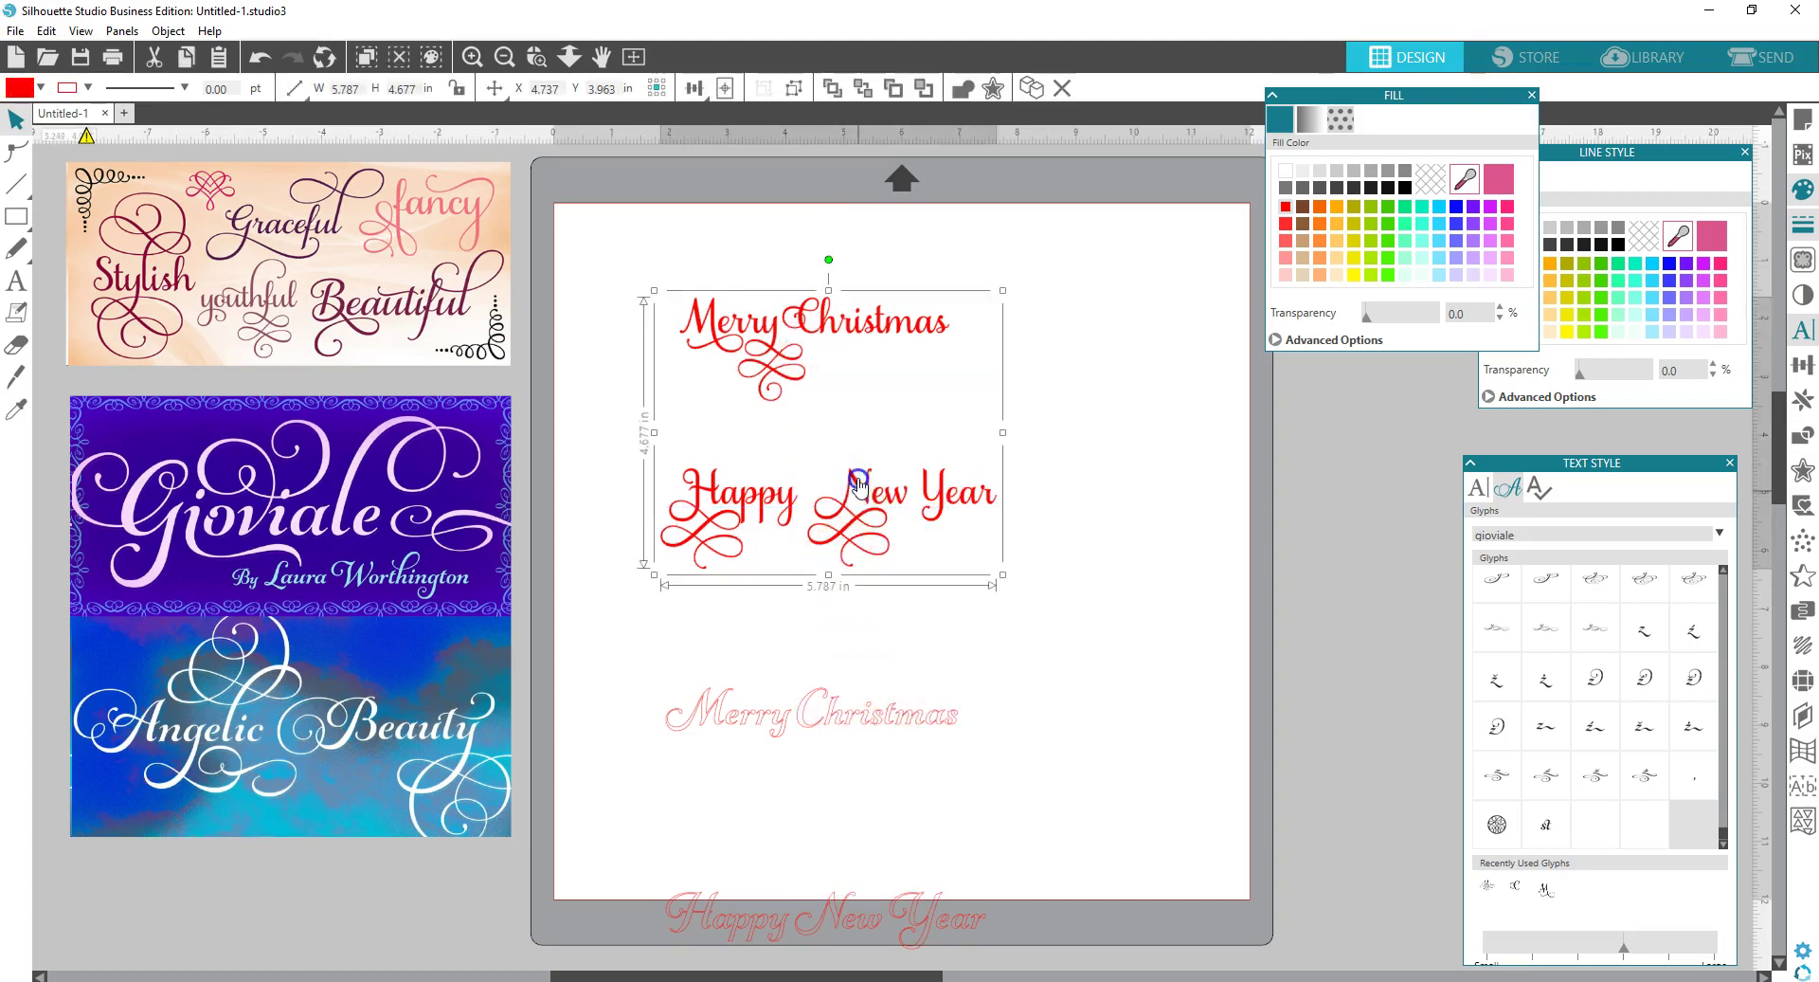
drag(858, 485, 857, 469)
right_click(857, 469)
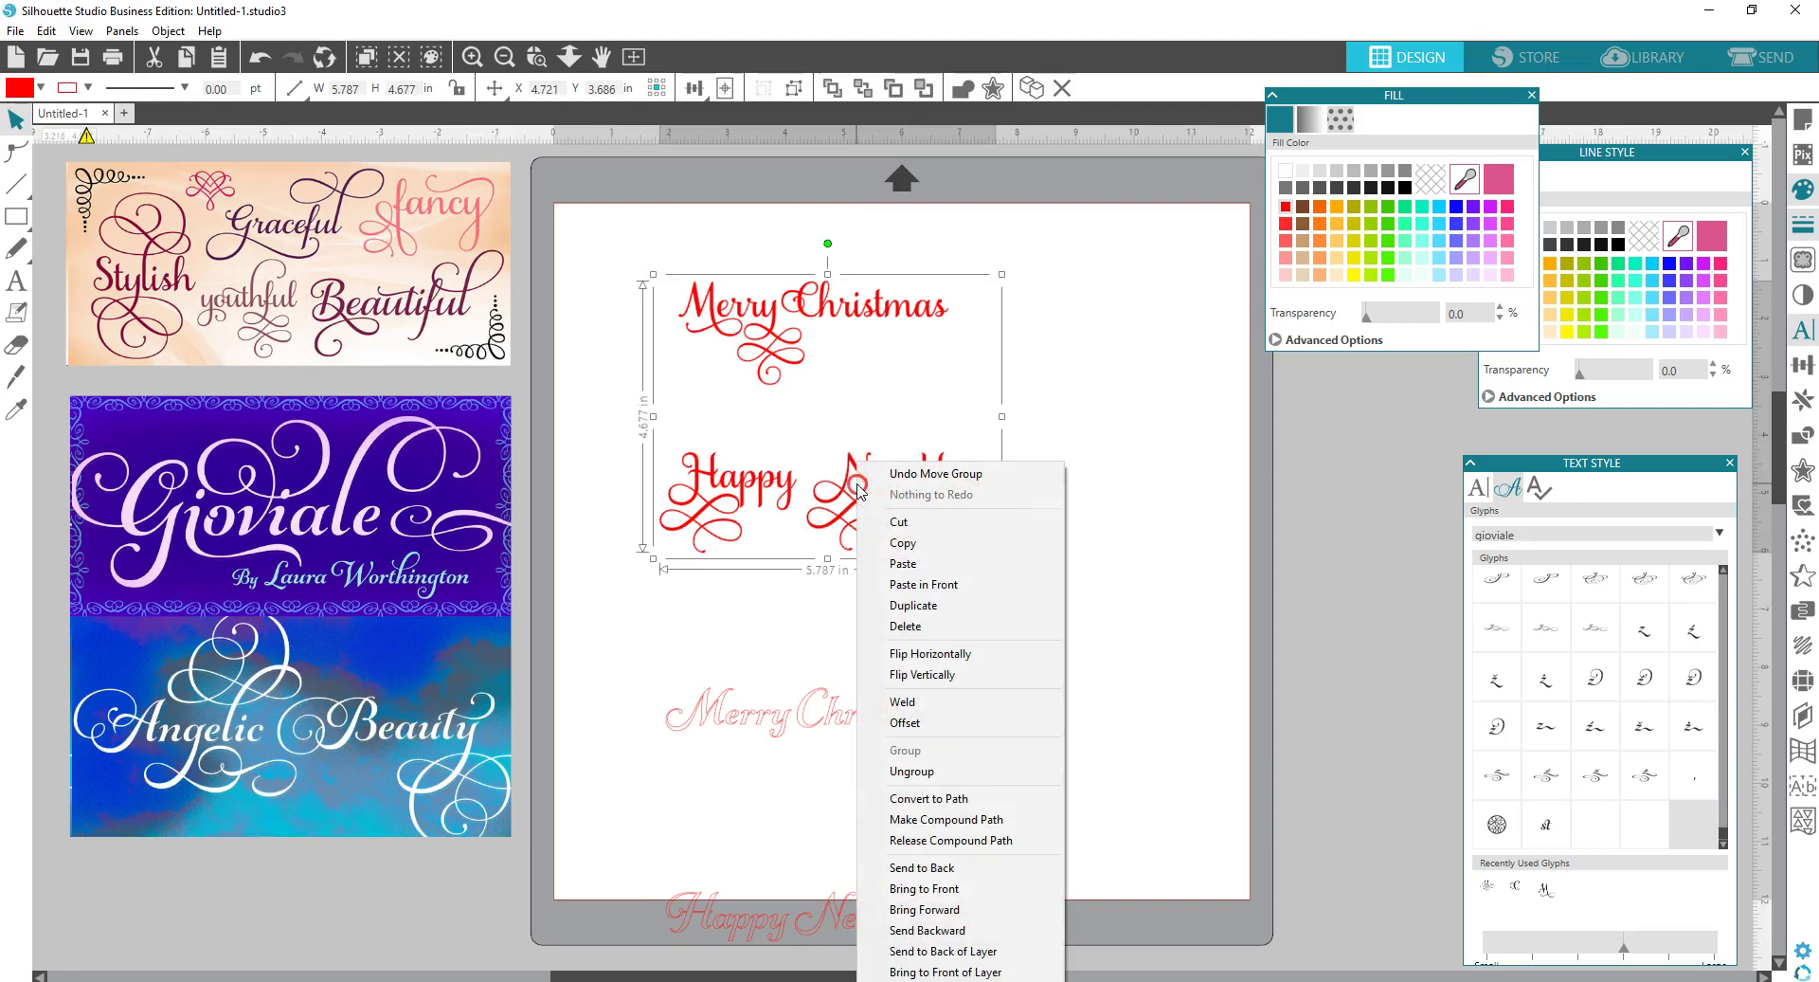
click(912, 771)
click(1087, 577)
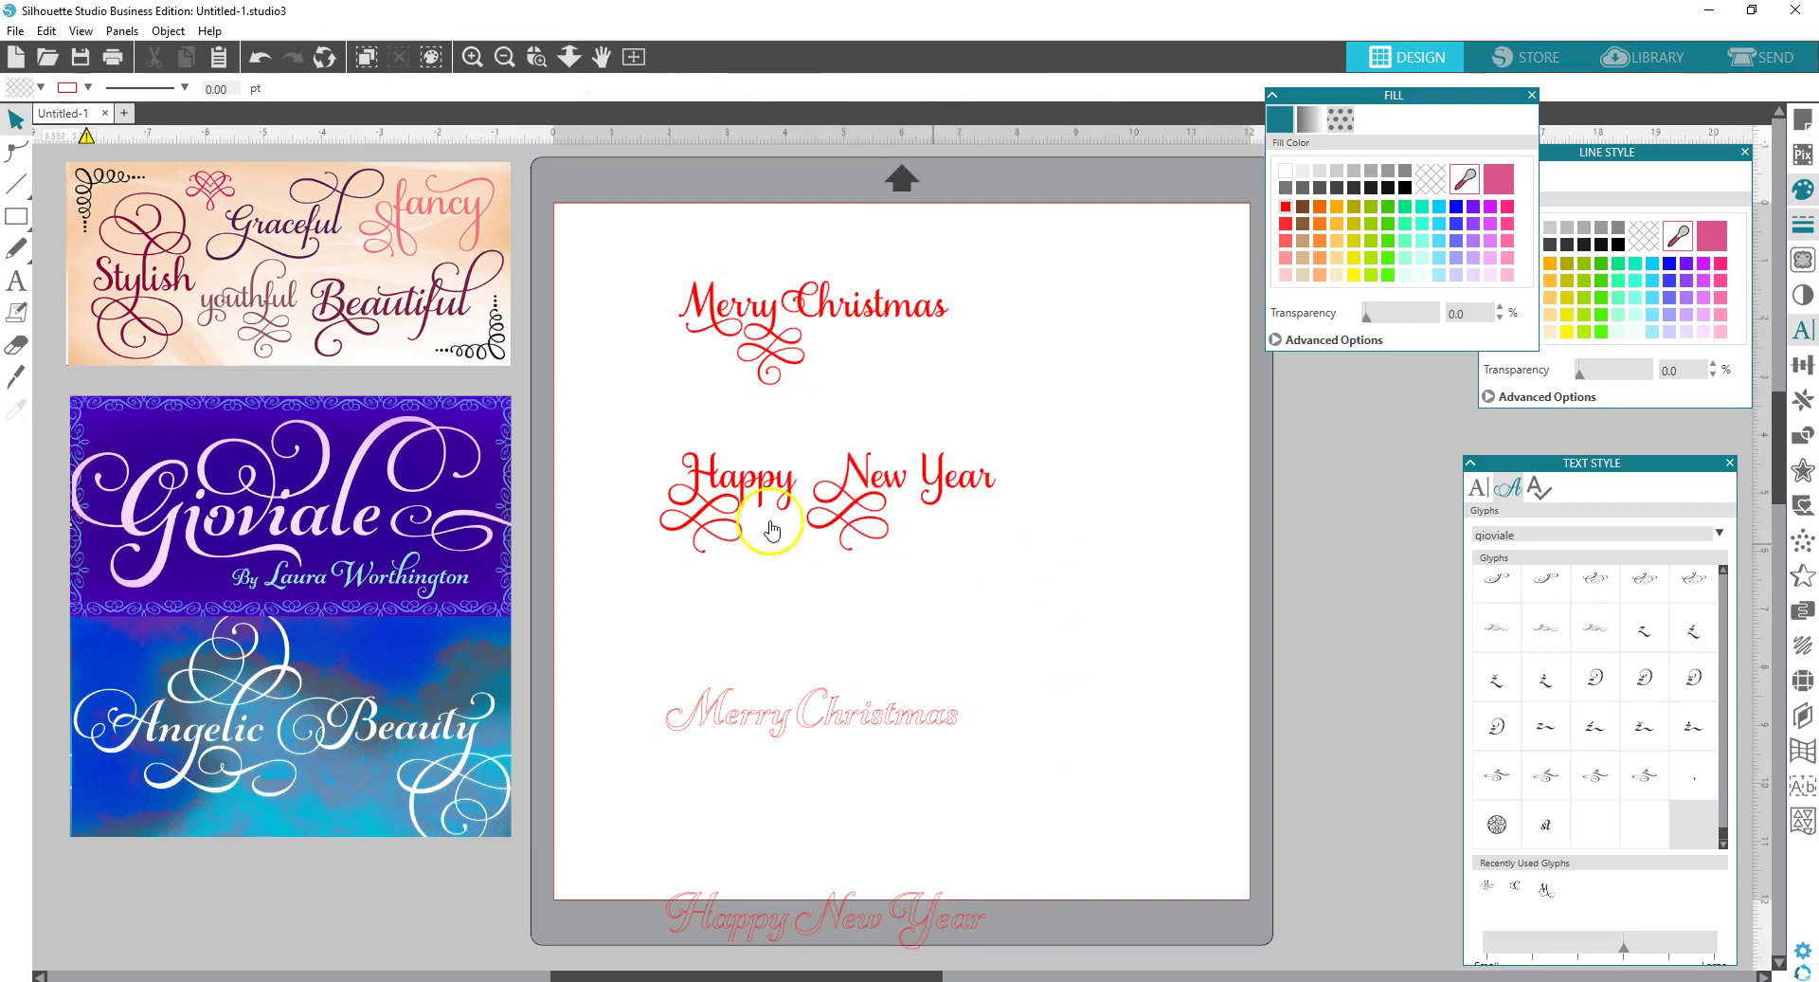
- Group the red "Happy New Year" letters into one object and the red "Merry Christmas" letters into another
drag(629, 434, 1014, 514)
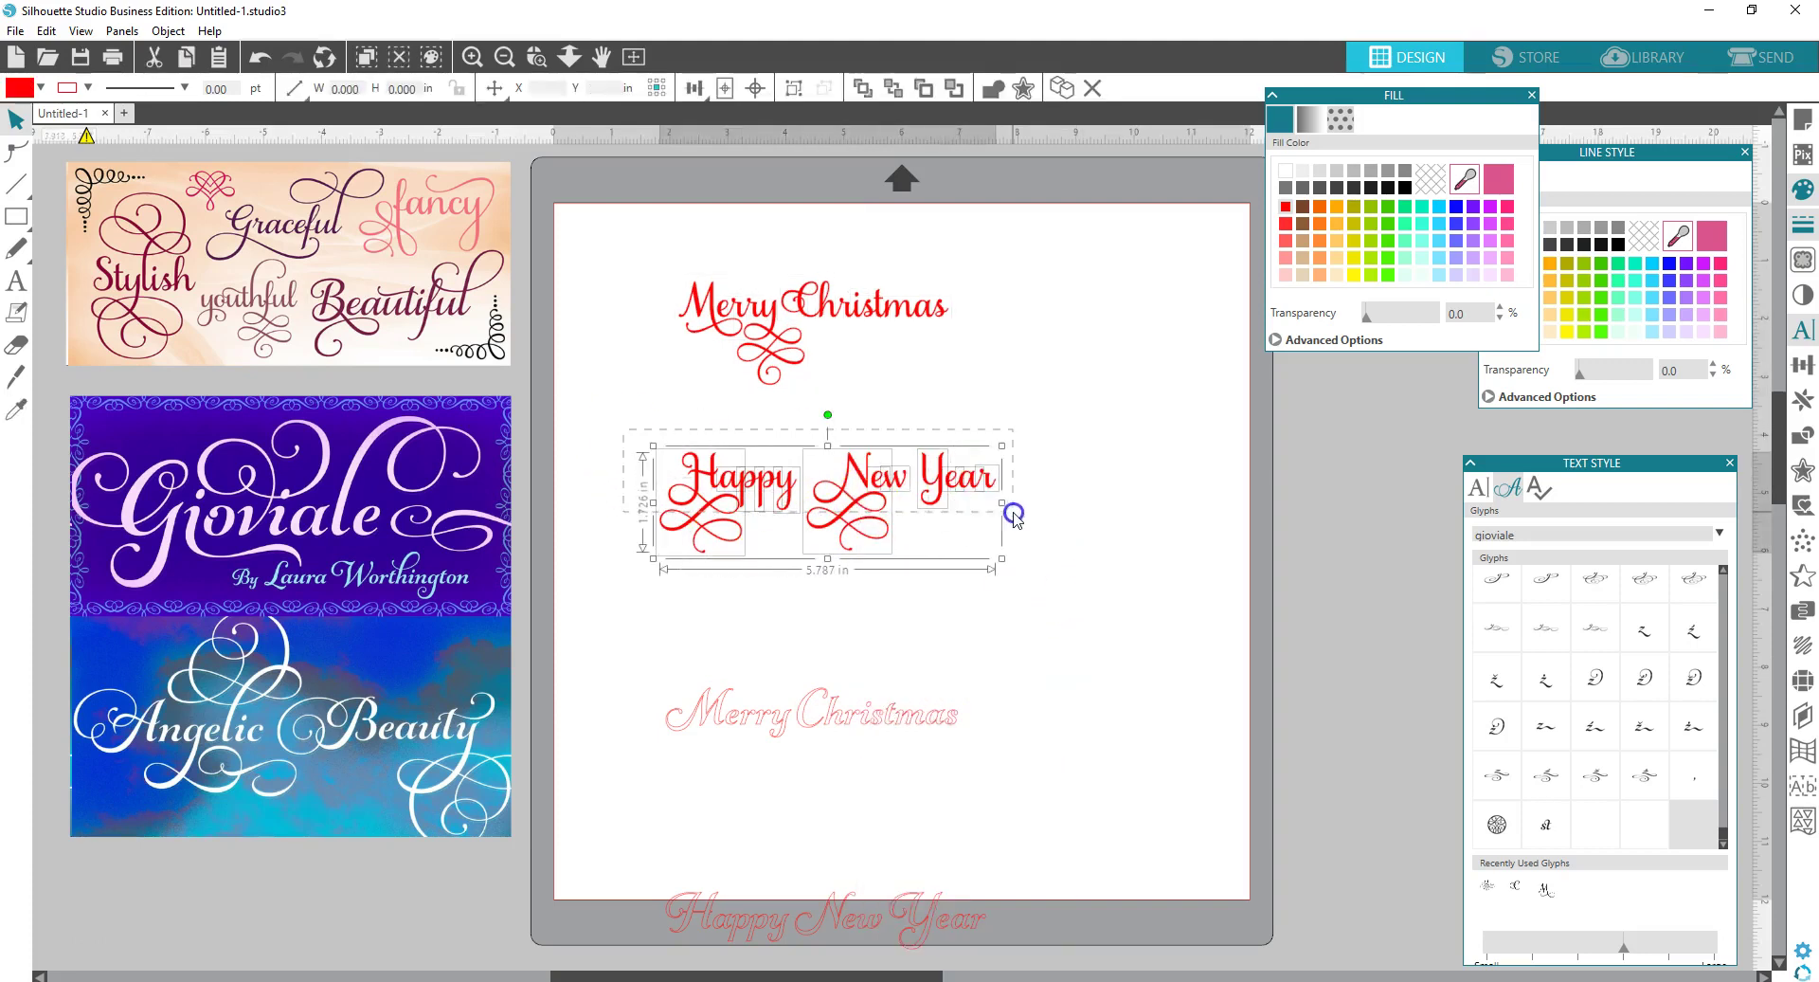
right_click(877, 456)
click(955, 770)
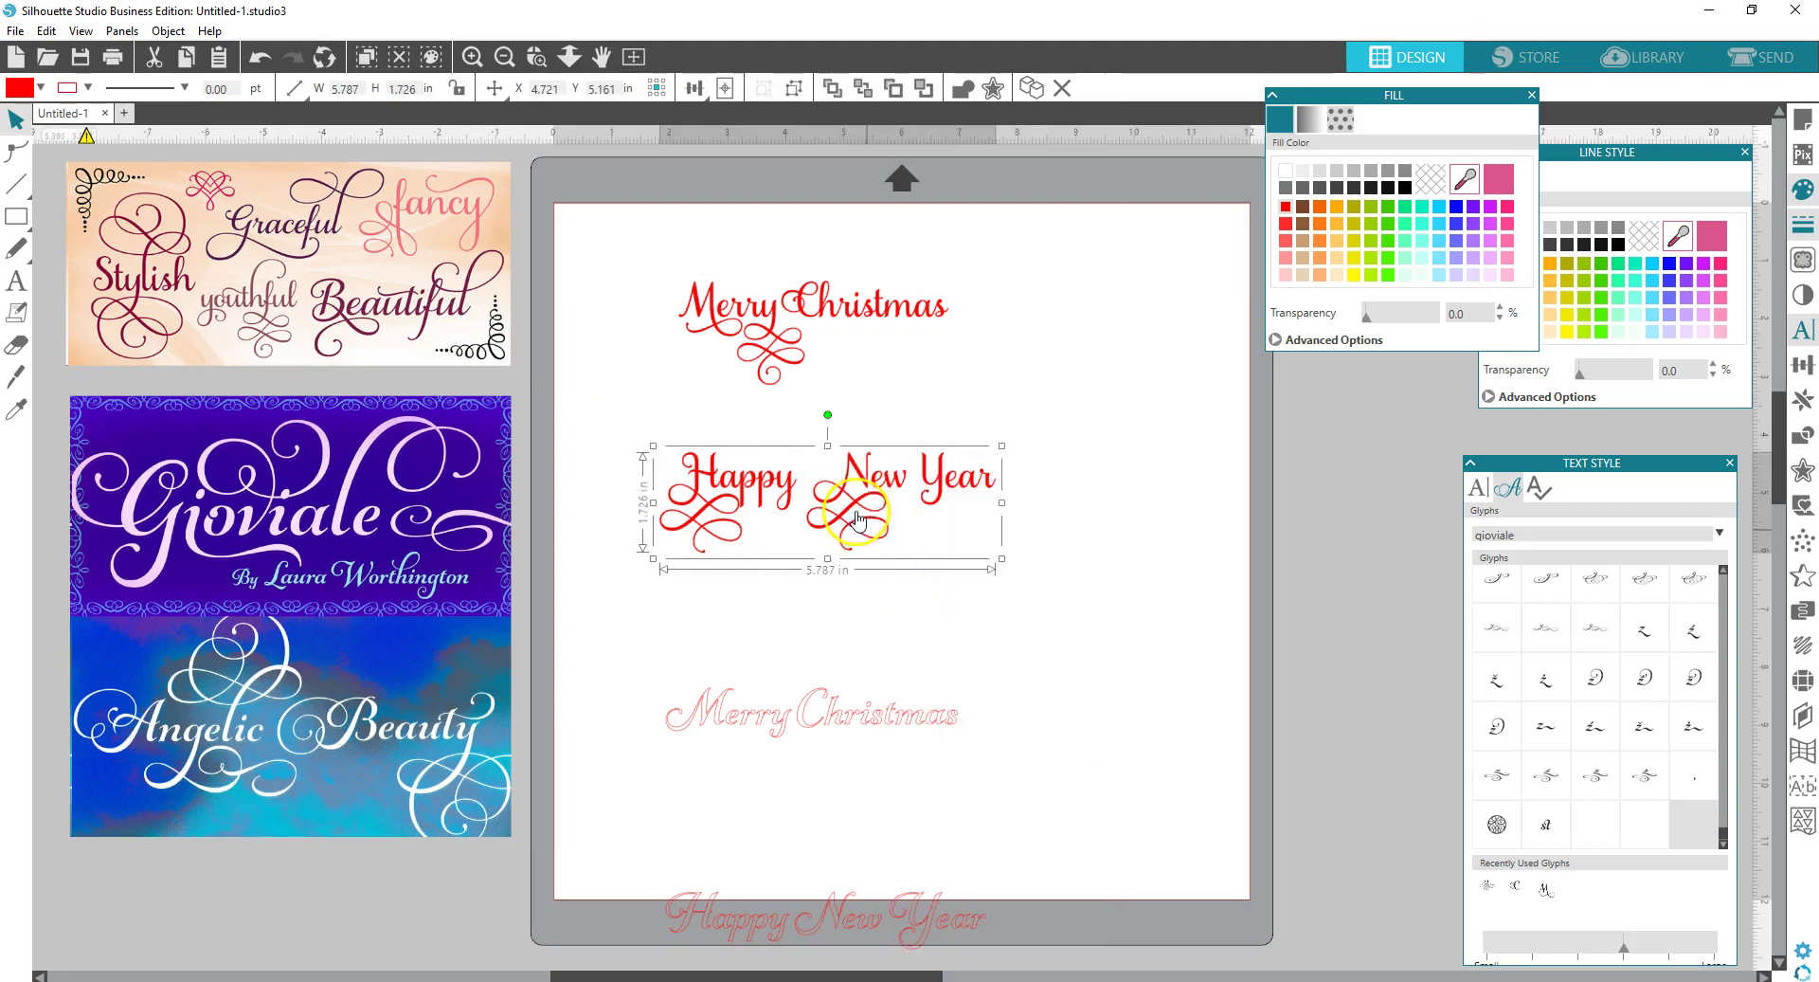
drag(657, 234, 976, 365)
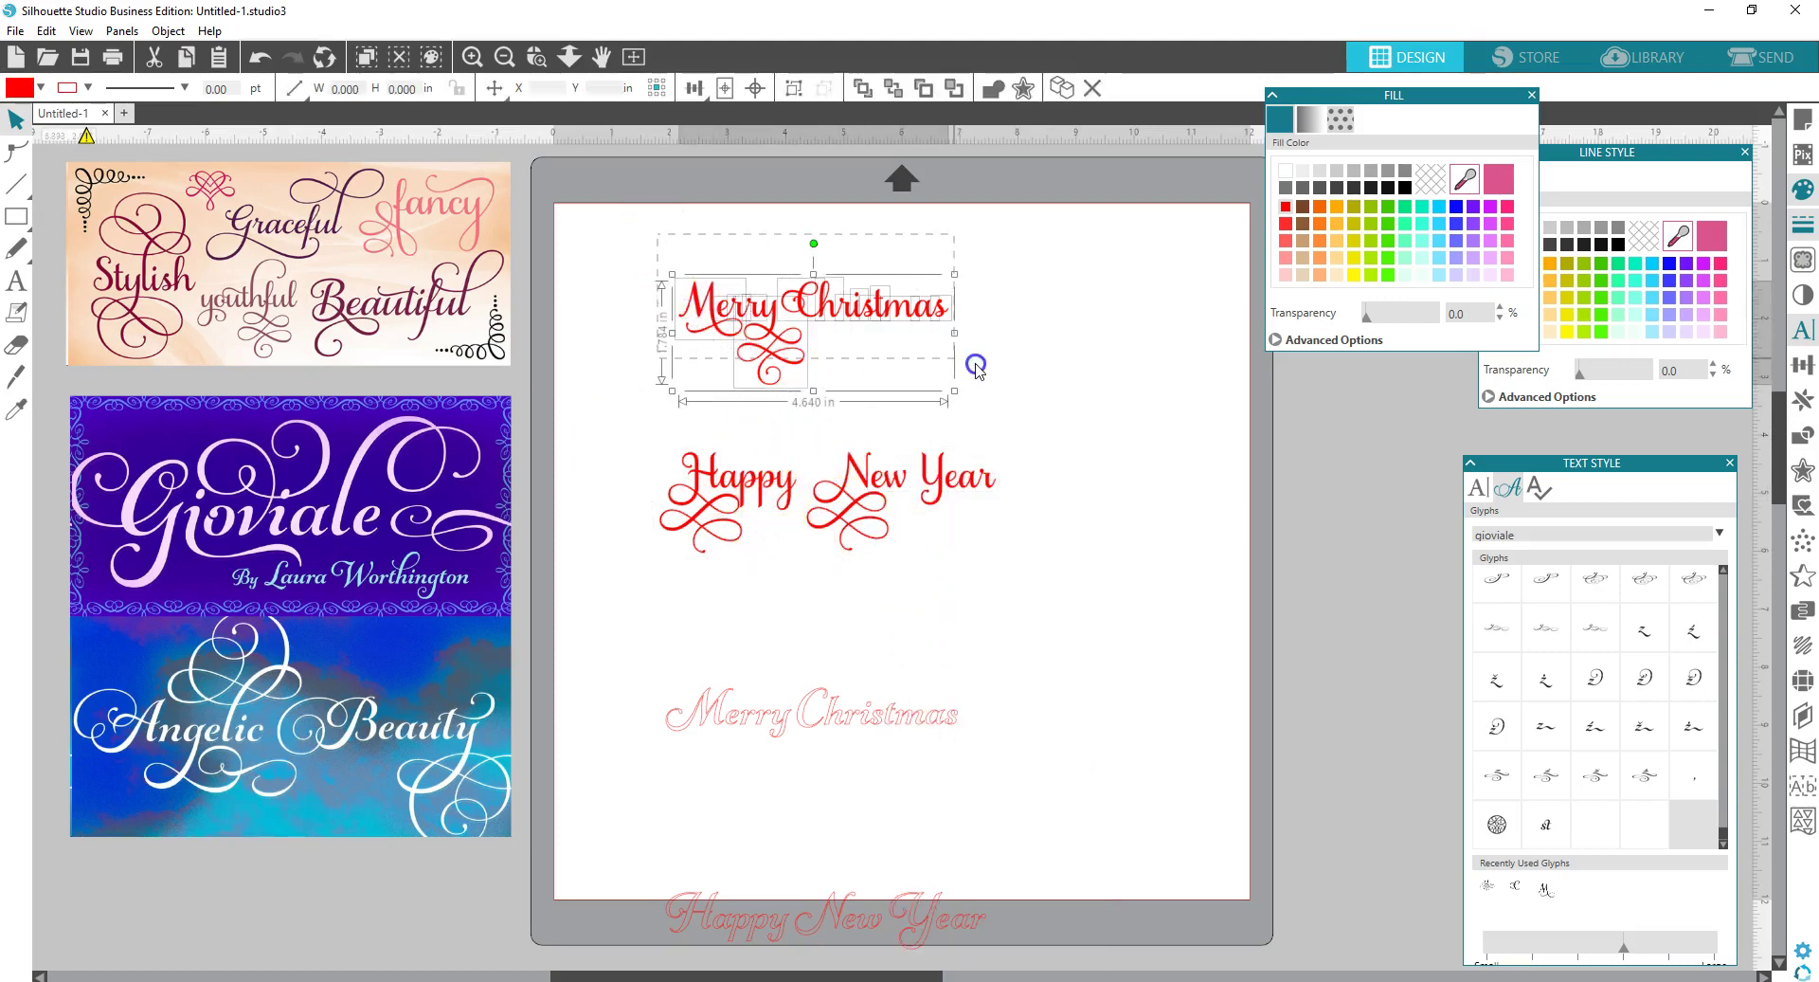
right_click(819, 313)
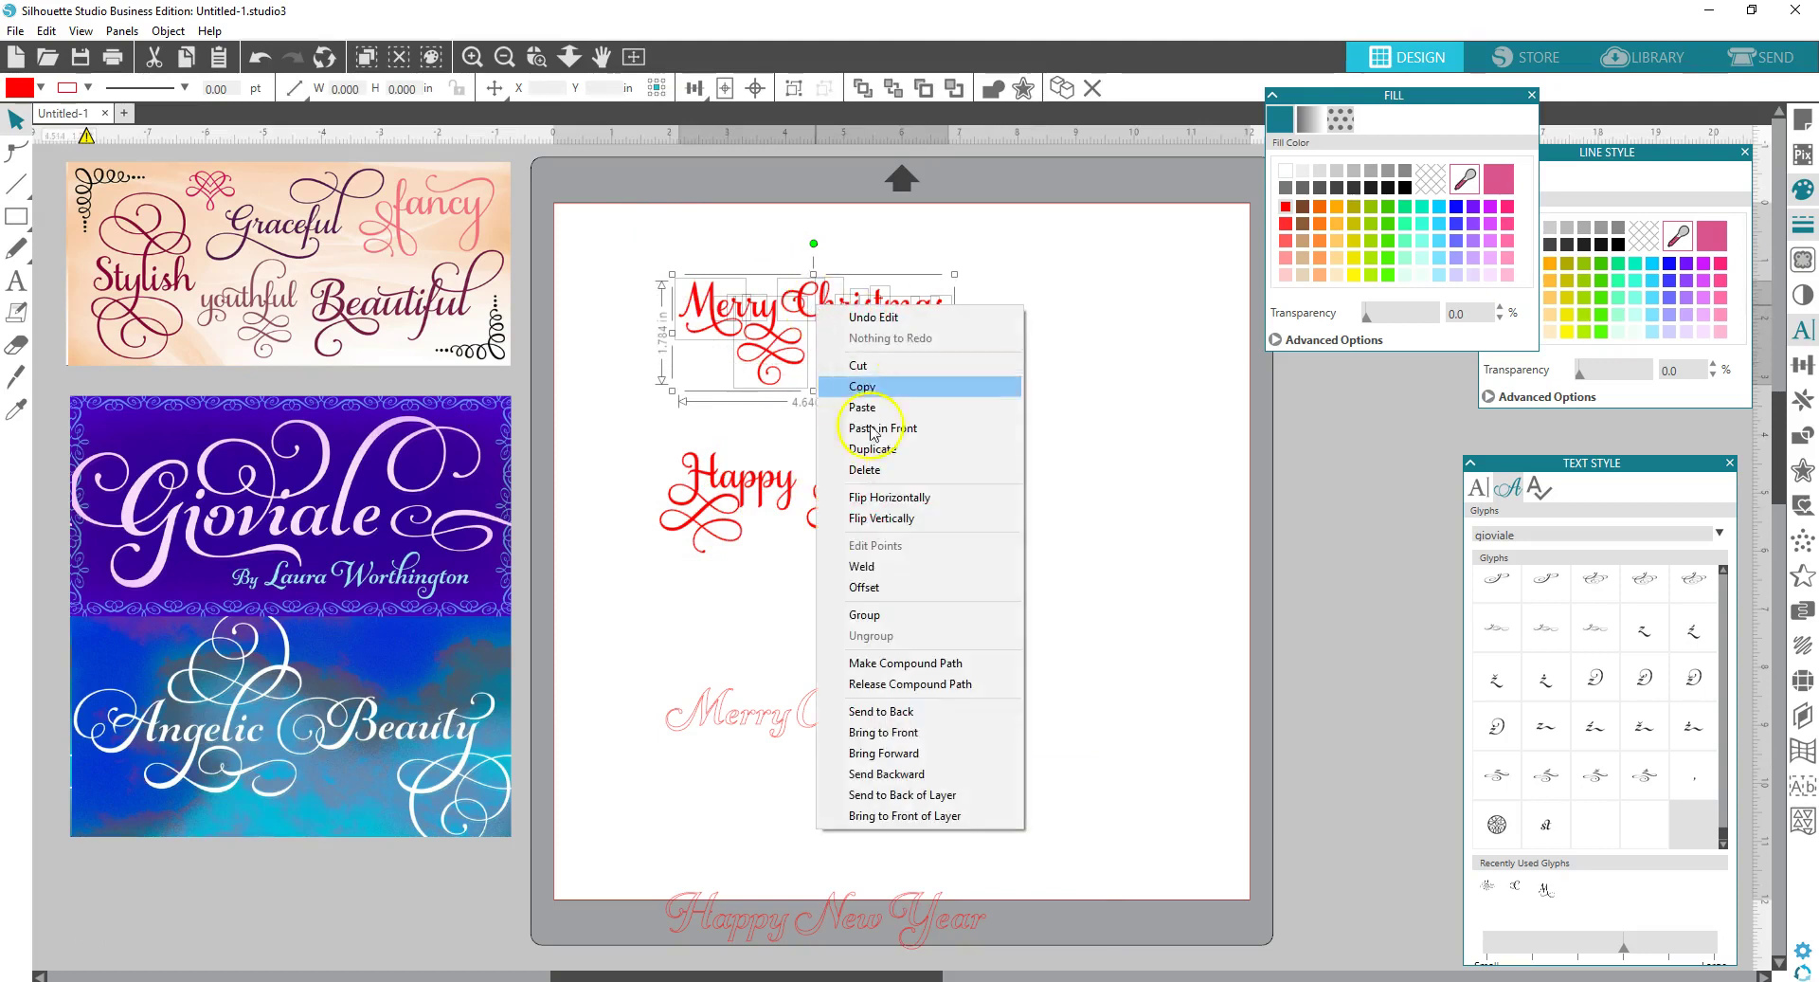
click(873, 608)
- Place the two red phrases side by side along the page's upper edge and move the Gioviale text up below them
drag(832, 366, 1107, 309)
drag(867, 495, 806, 272)
click(1427, 580)
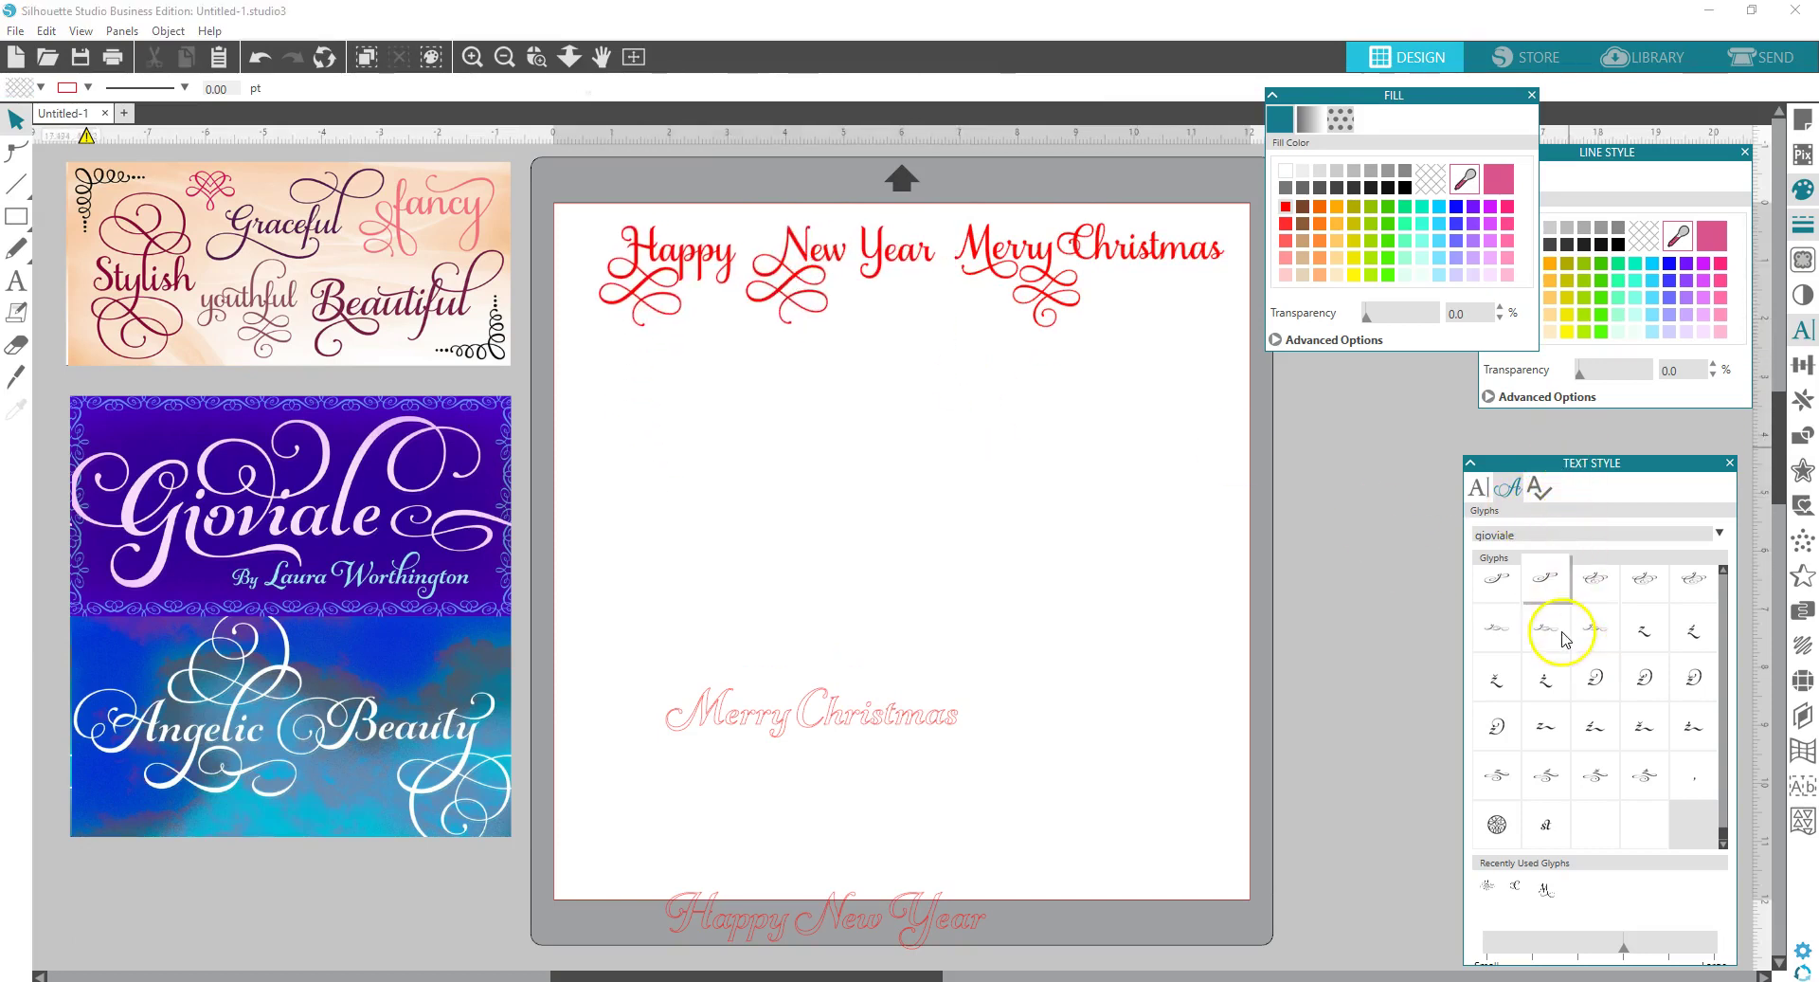
drag(850, 717, 906, 474)
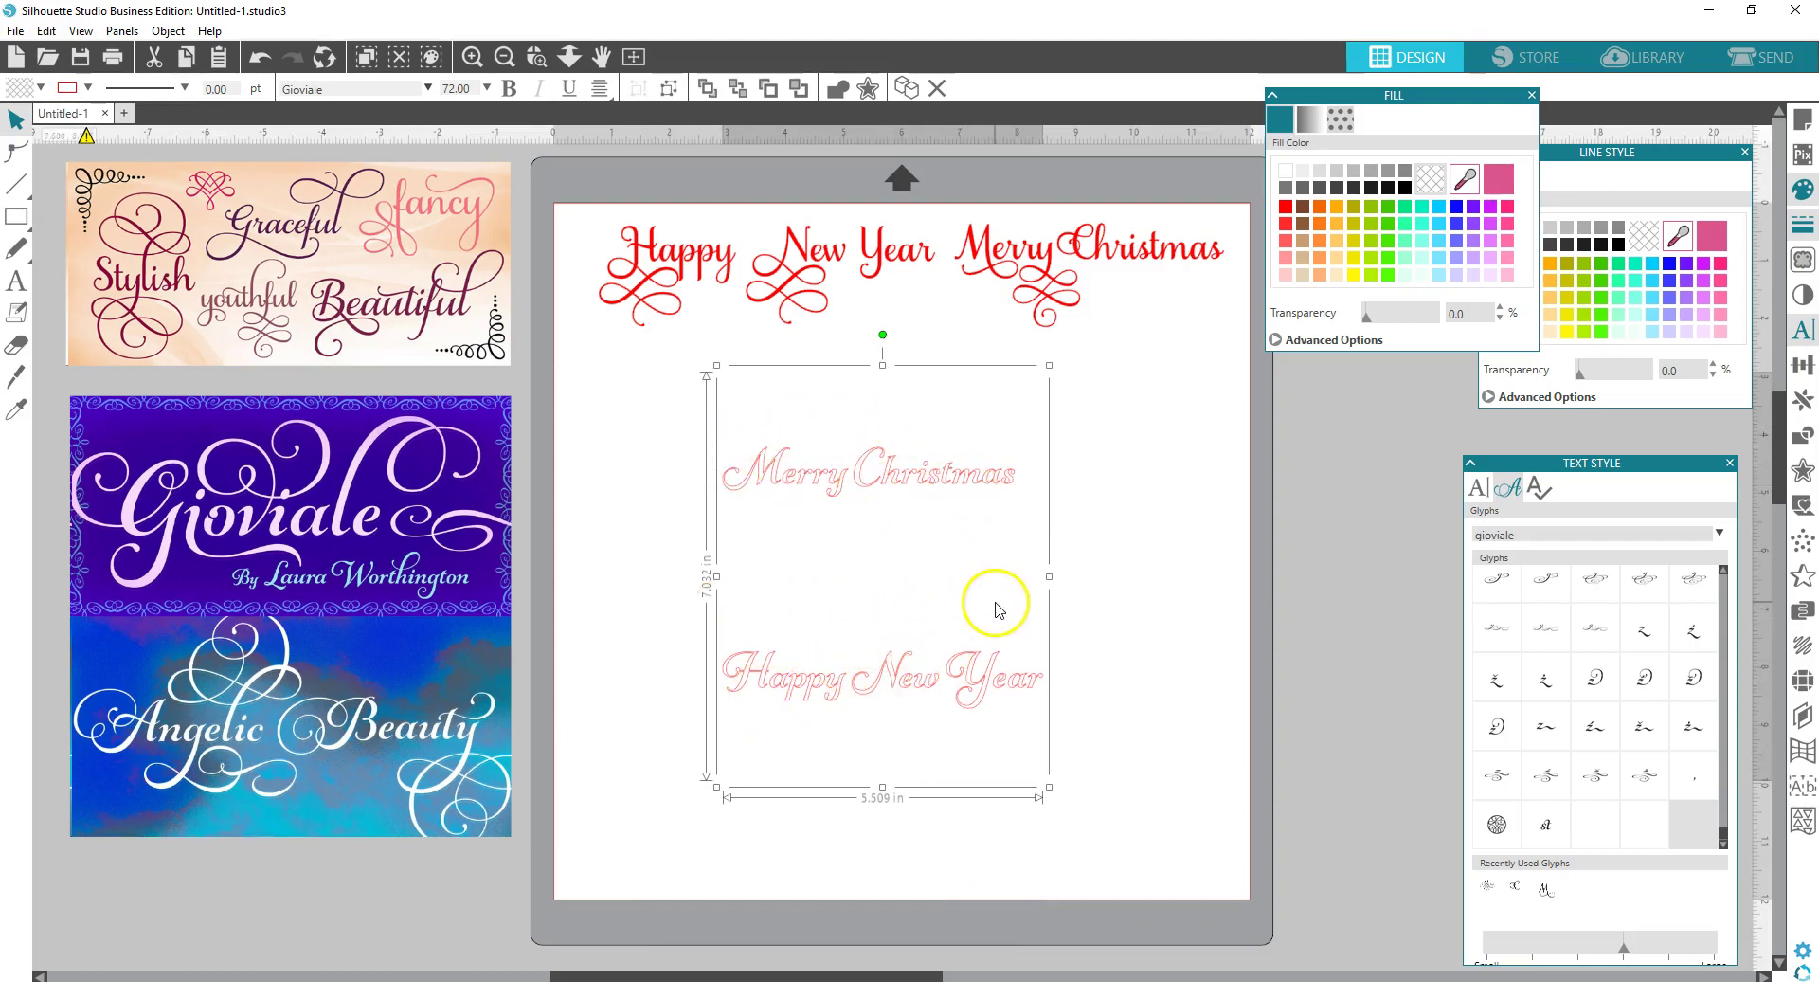
- Try ungrouping the Gioviale text into letters and grouping its "Happy New Year" line separately
right_click(917, 670)
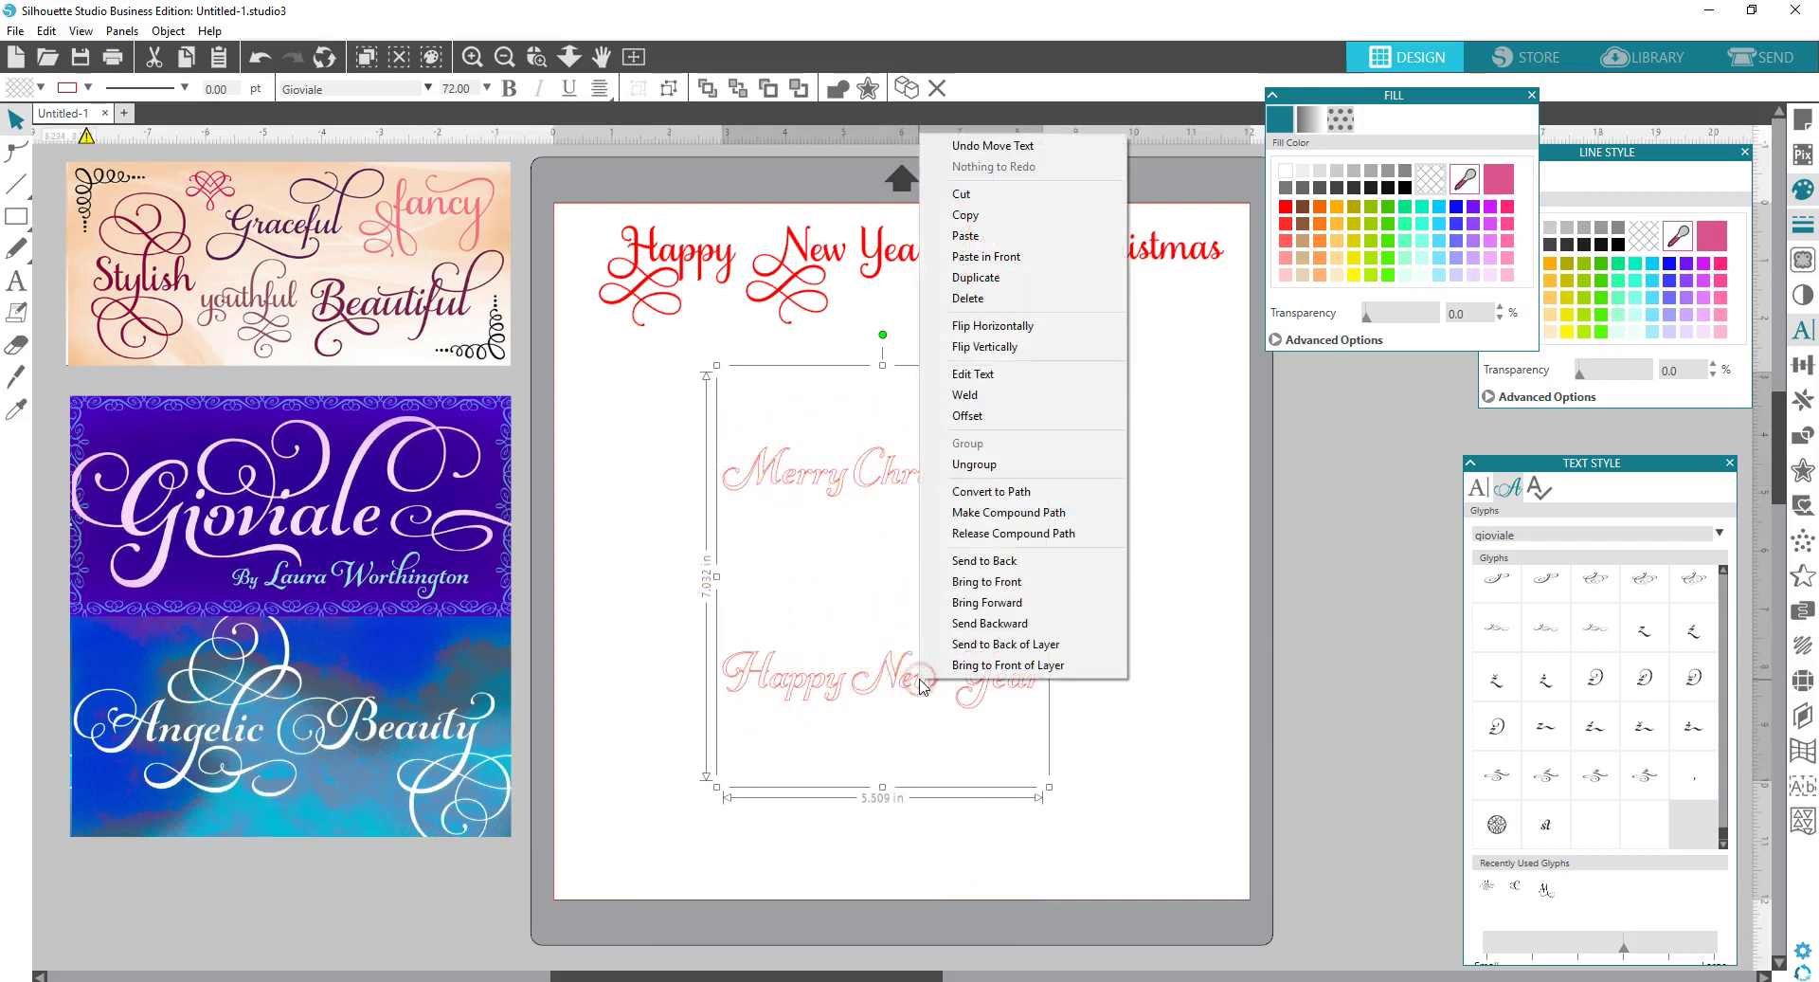
click(975, 463)
click(1077, 556)
drag(668, 573, 1147, 739)
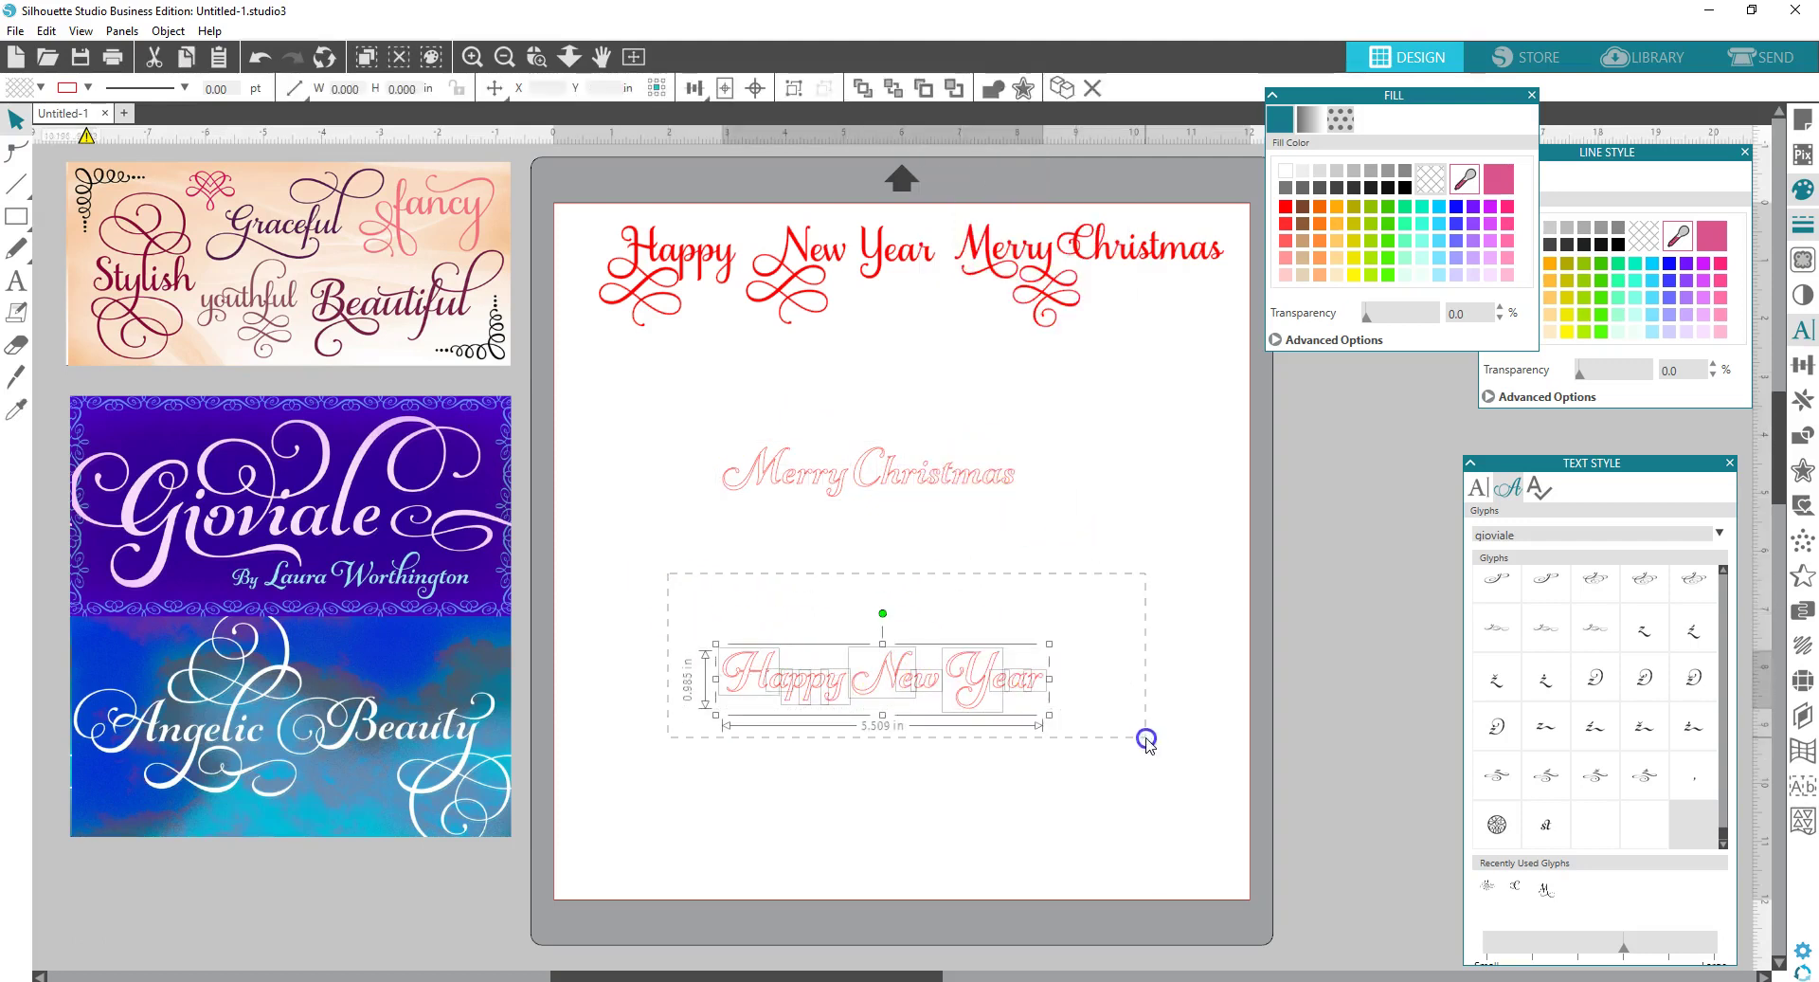
right_click(986, 678)
click(1058, 456)
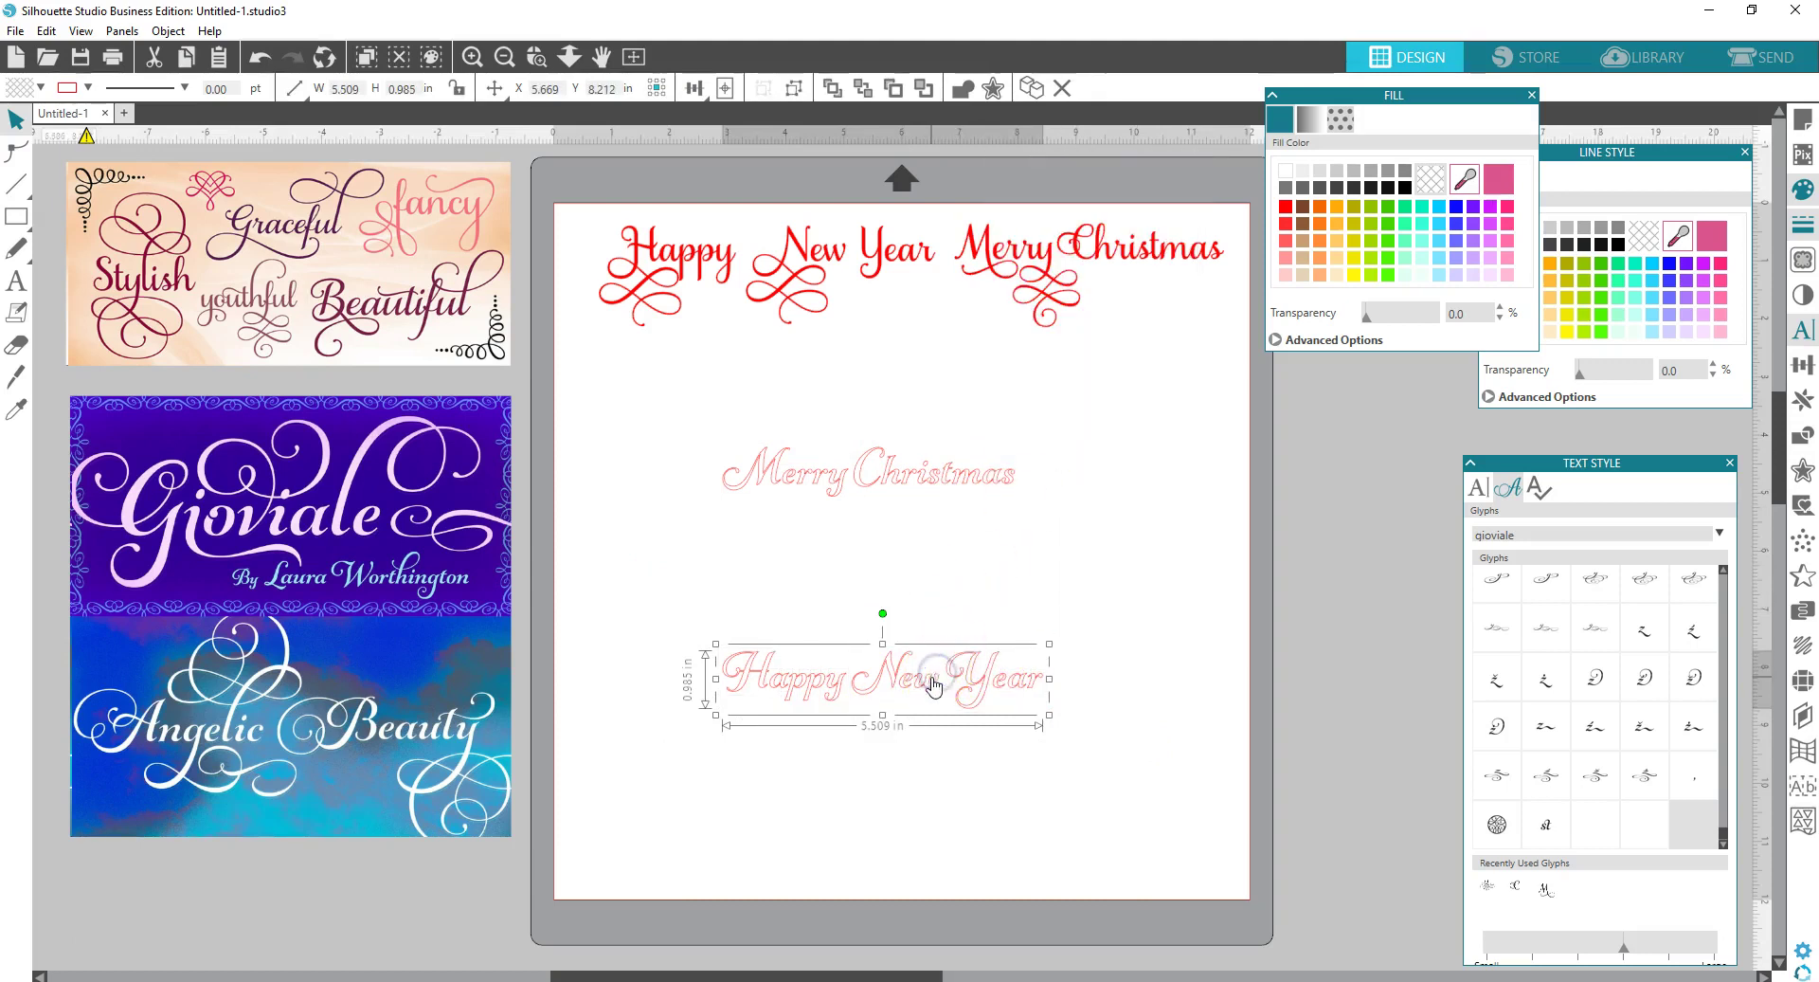
click(902, 490)
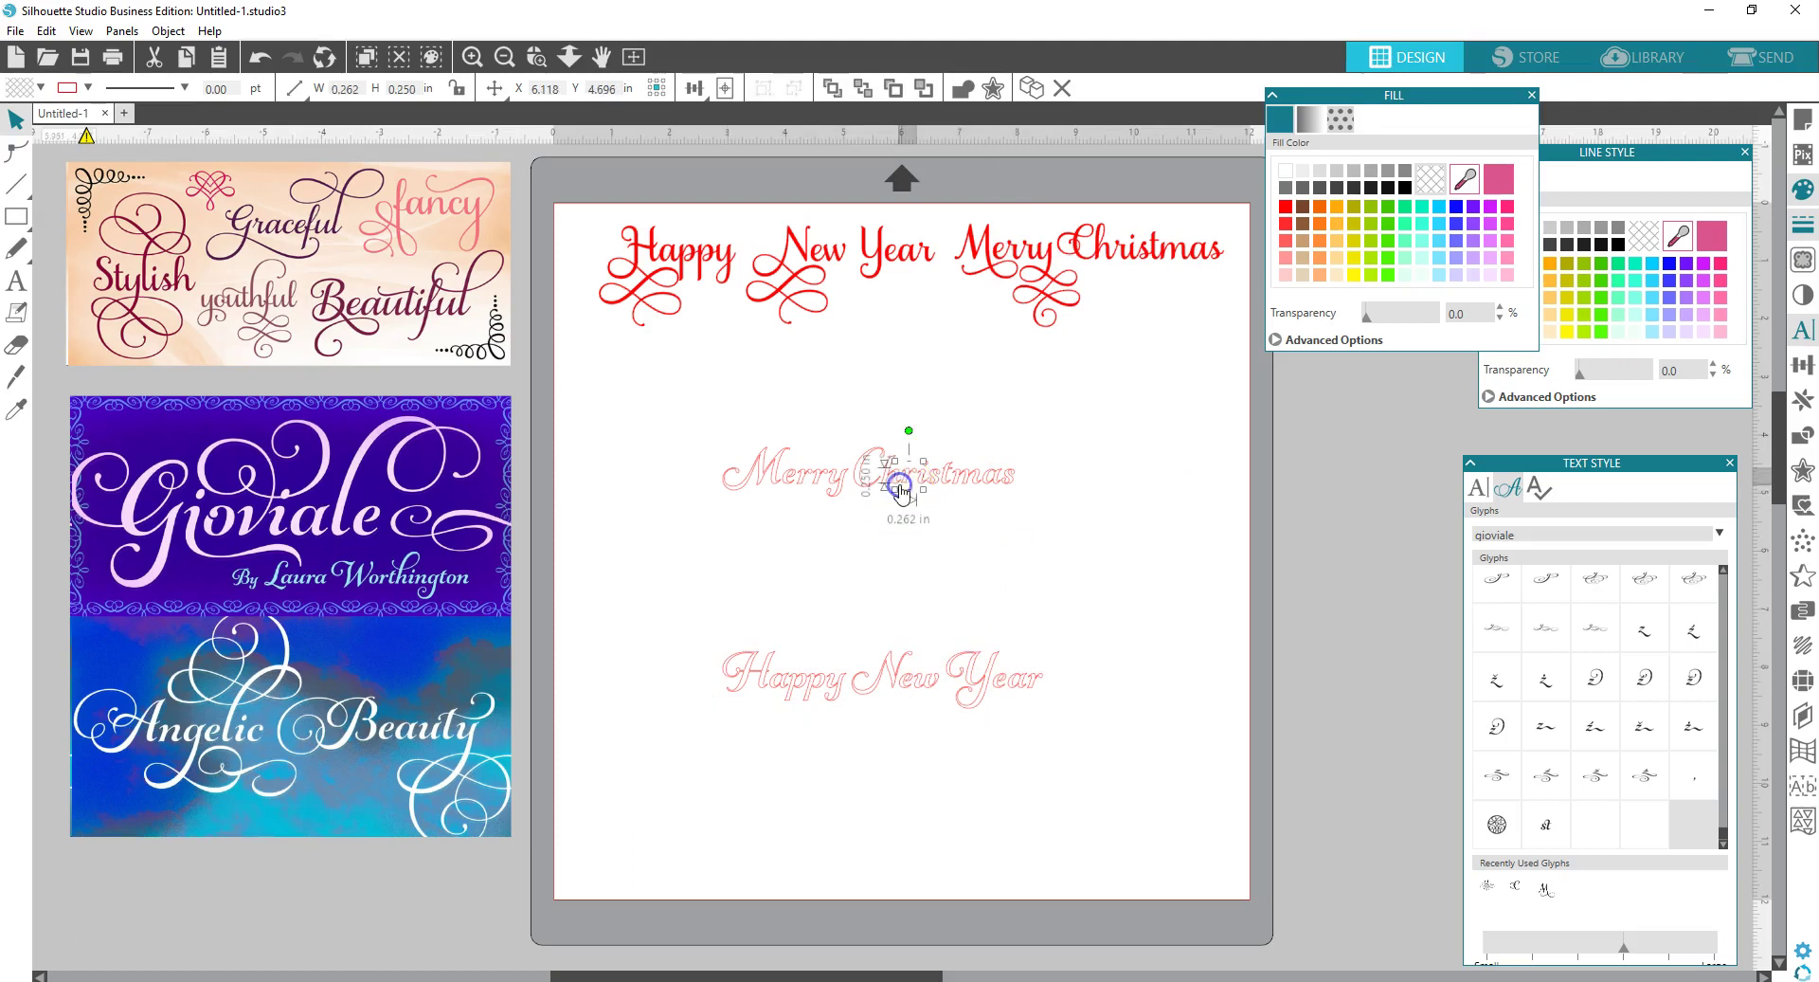
click(873, 691)
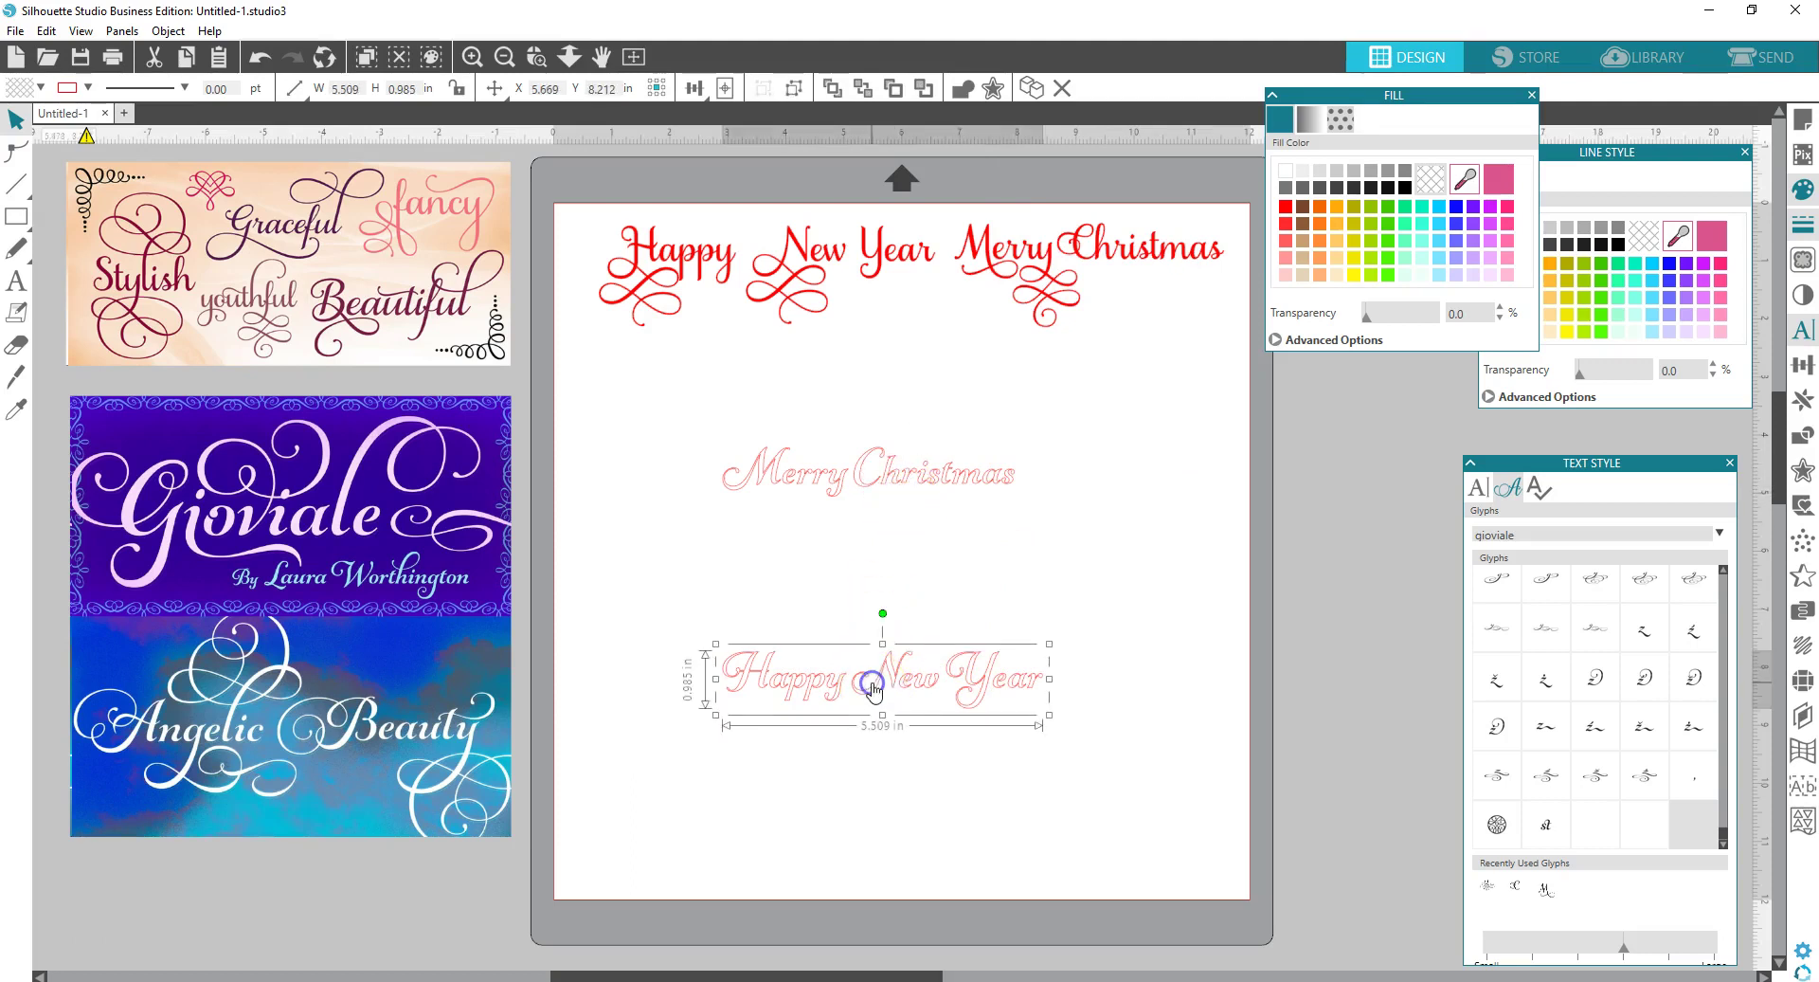
- Undo the grouping and ungrouping of the Gioviale text to restore it as editable text
click(264, 60)
click(263, 60)
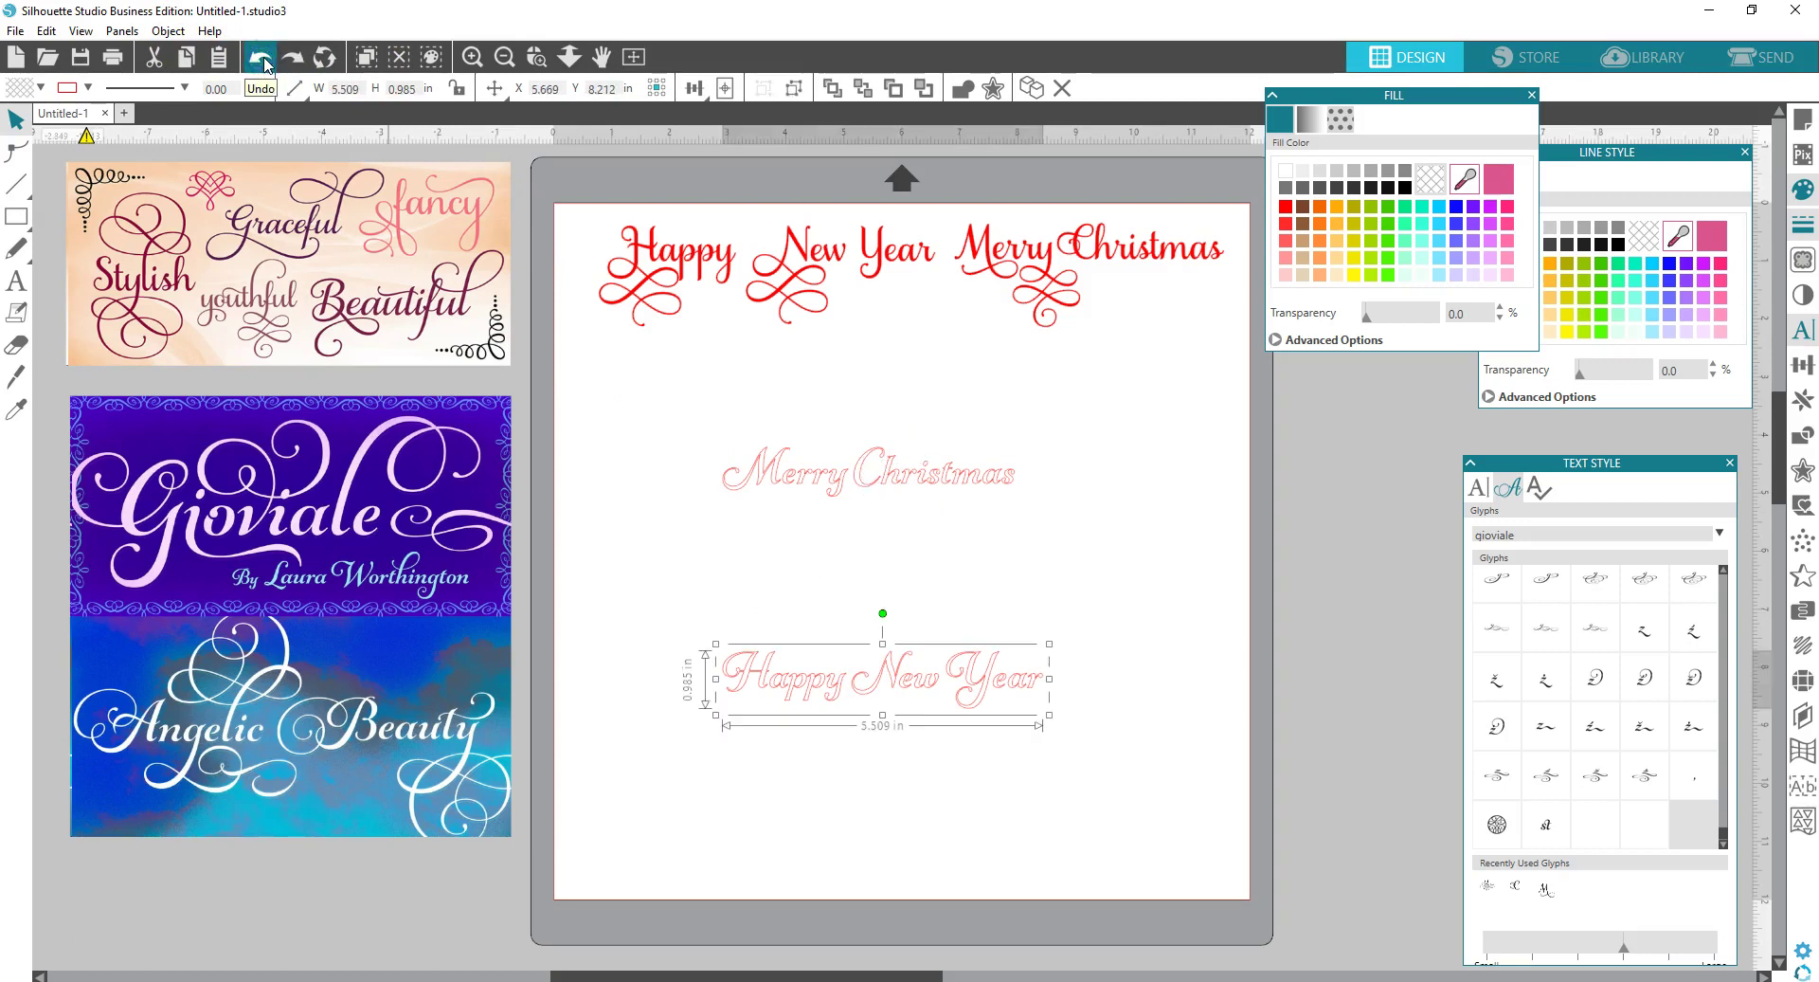
click(263, 60)
click(264, 60)
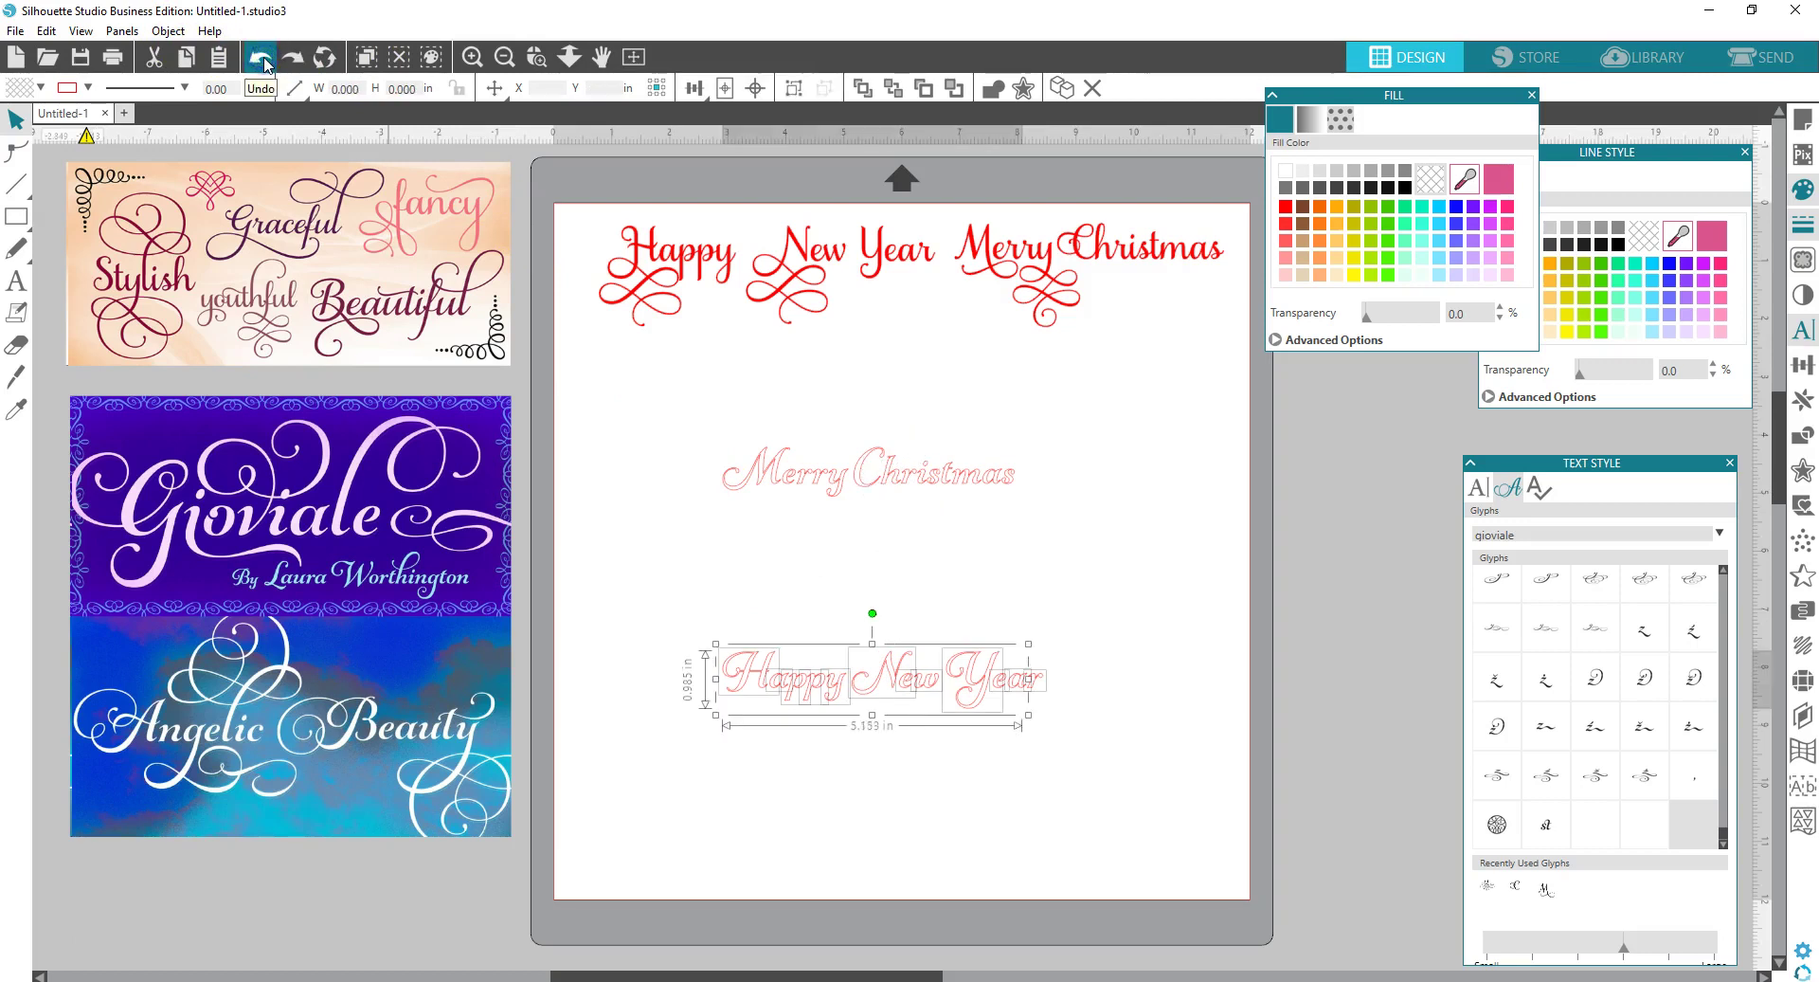
click(264, 60)
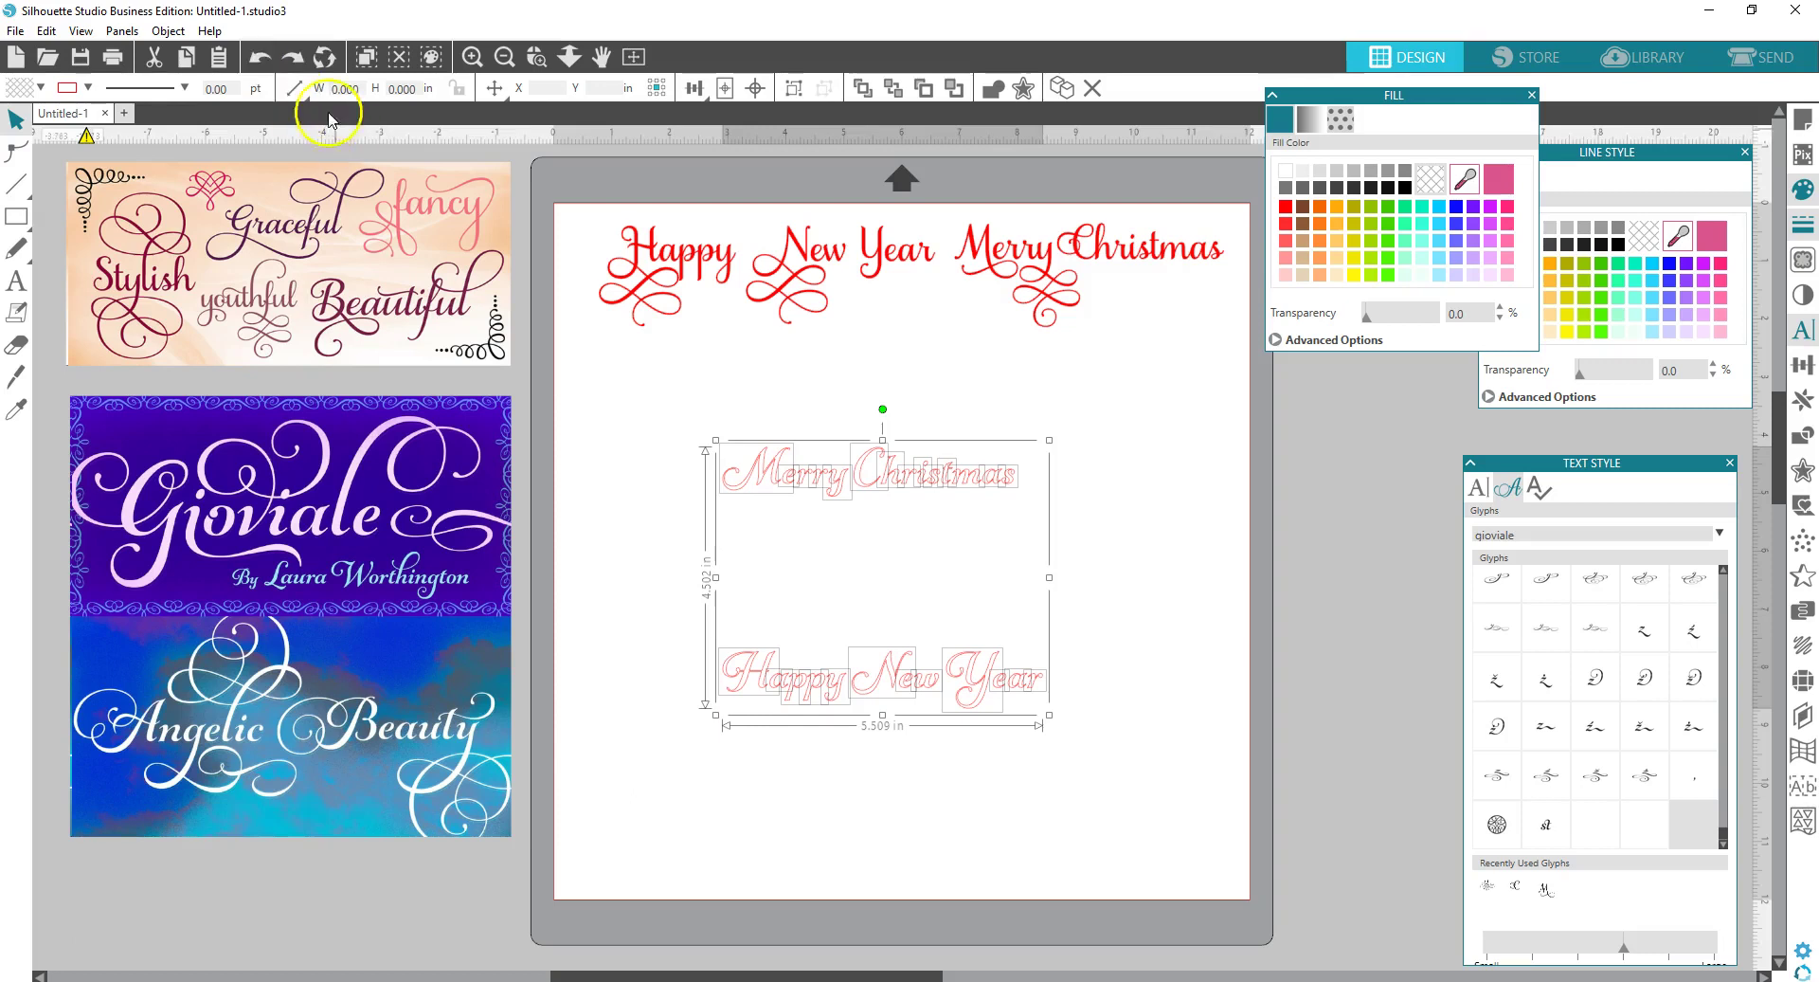
click(264, 60)
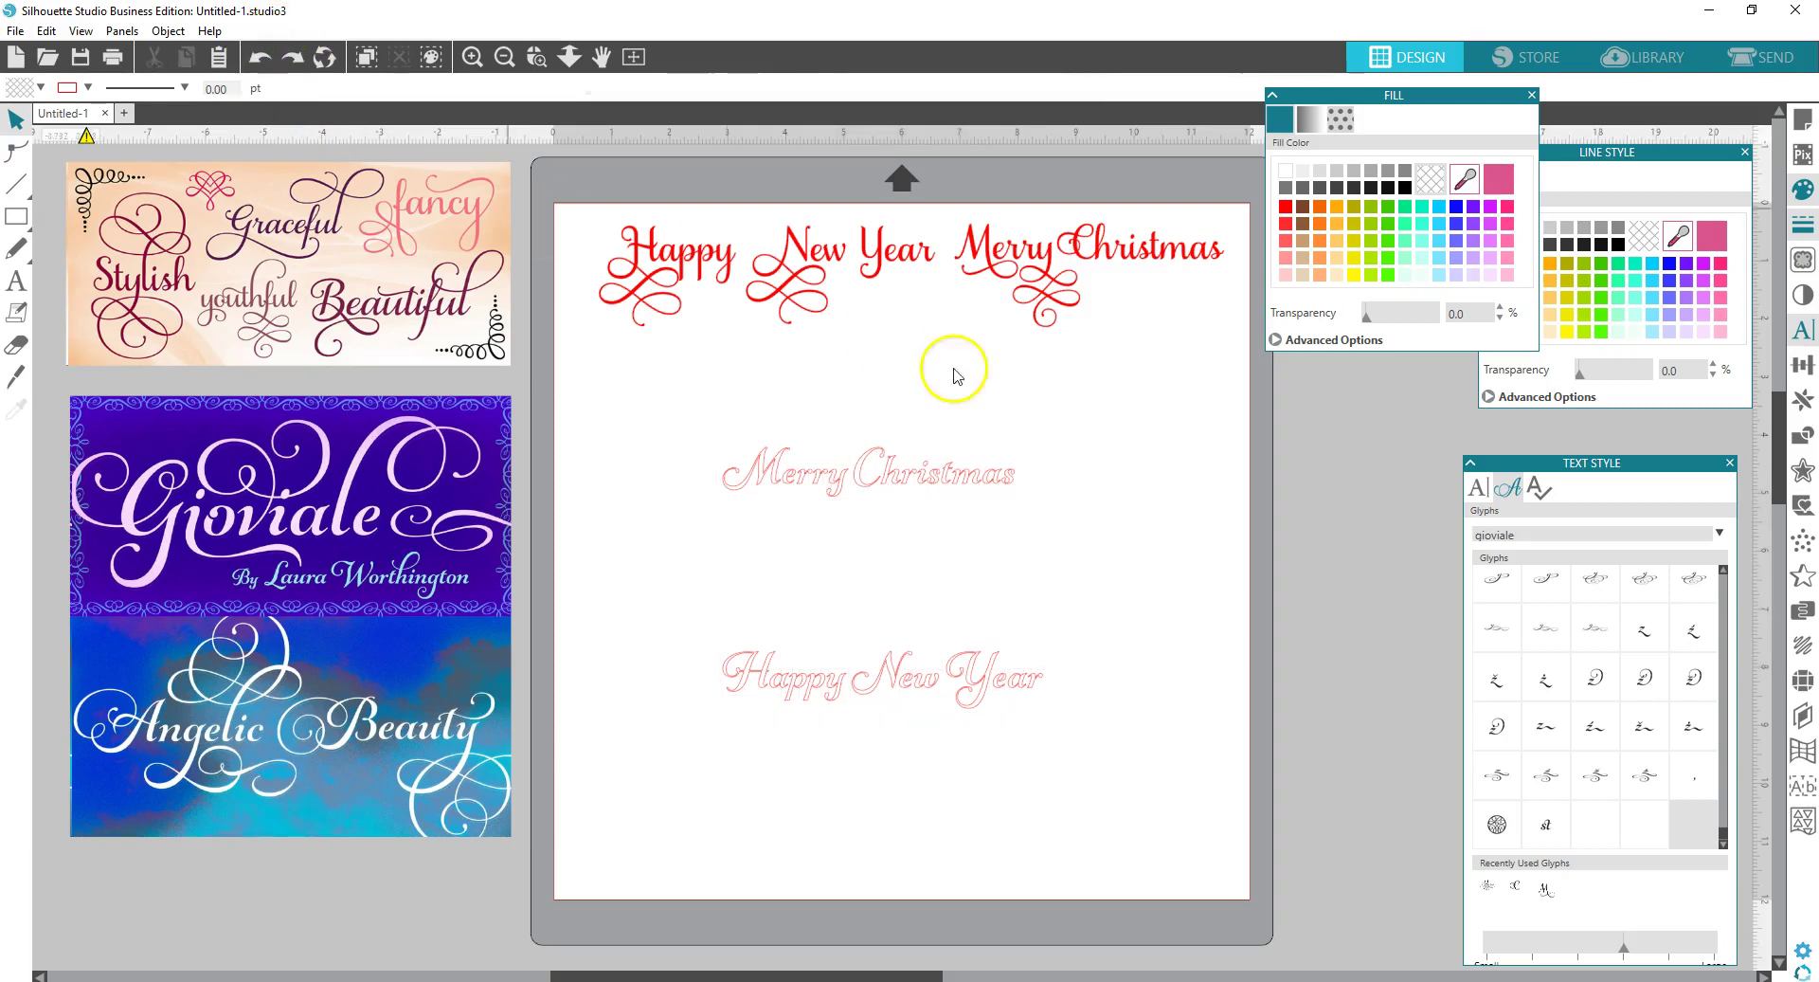
- Try to apply a pink fill to the Gioviale text while in text editing mode
click(842, 481)
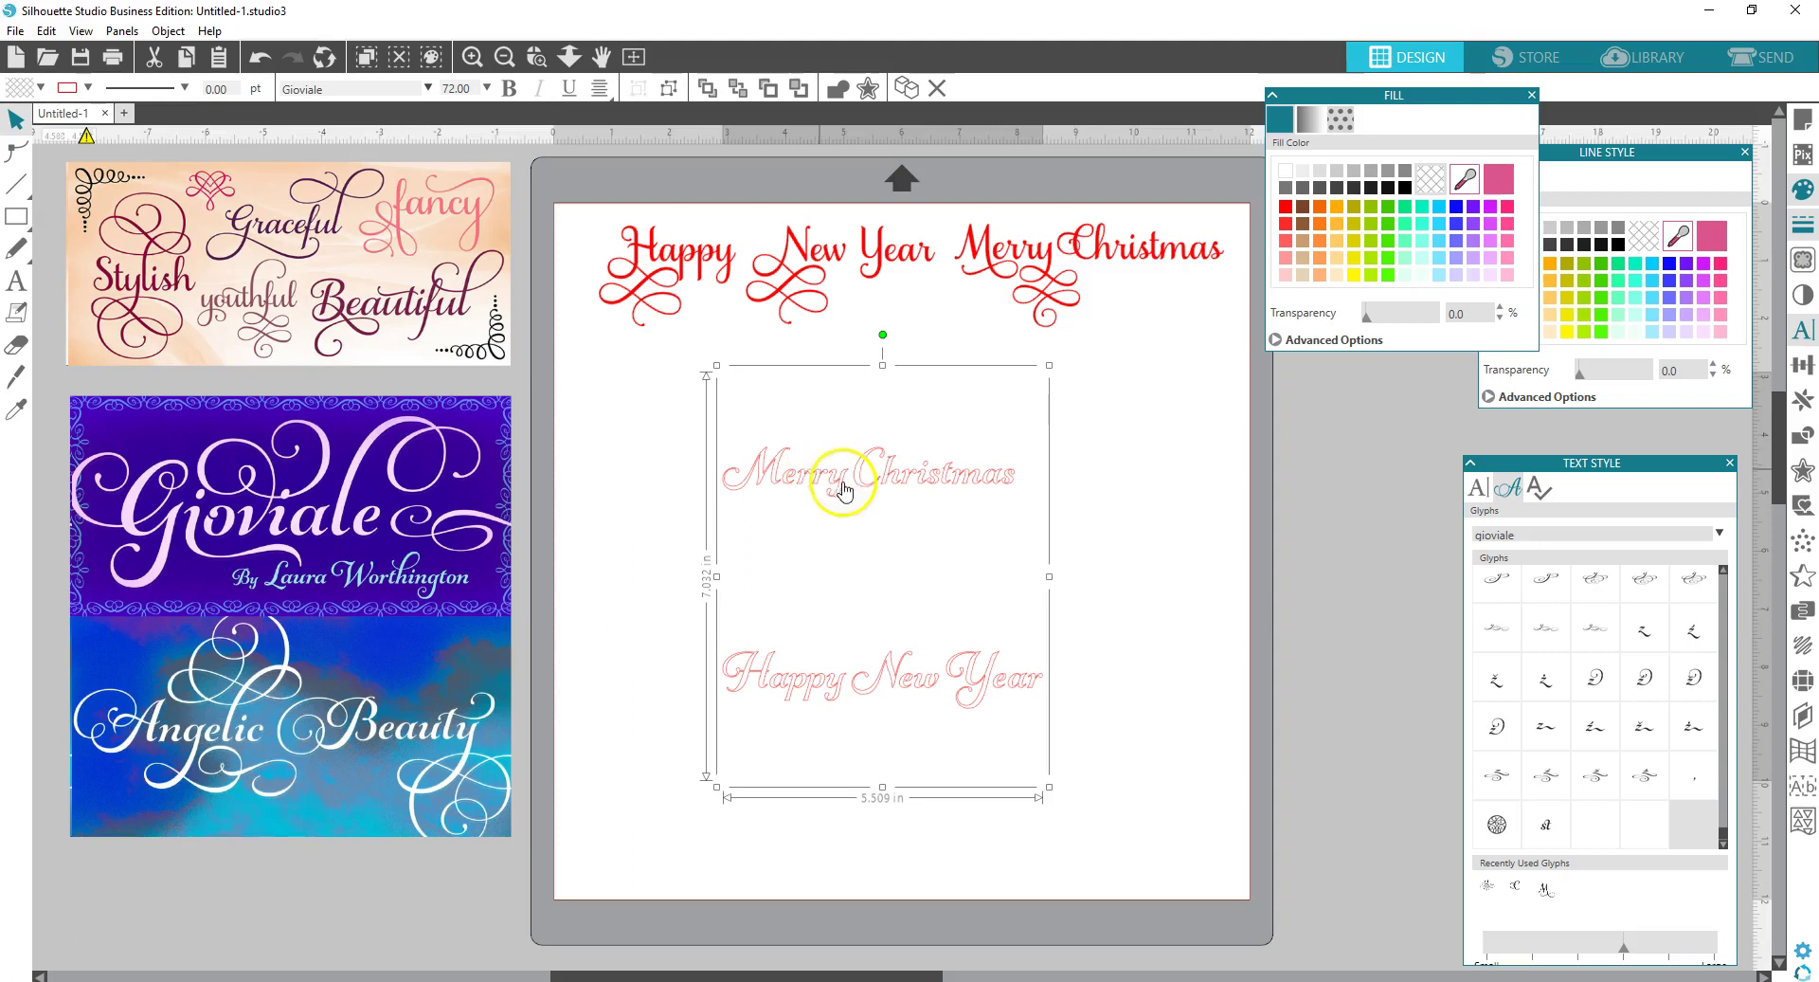
double_click(811, 481)
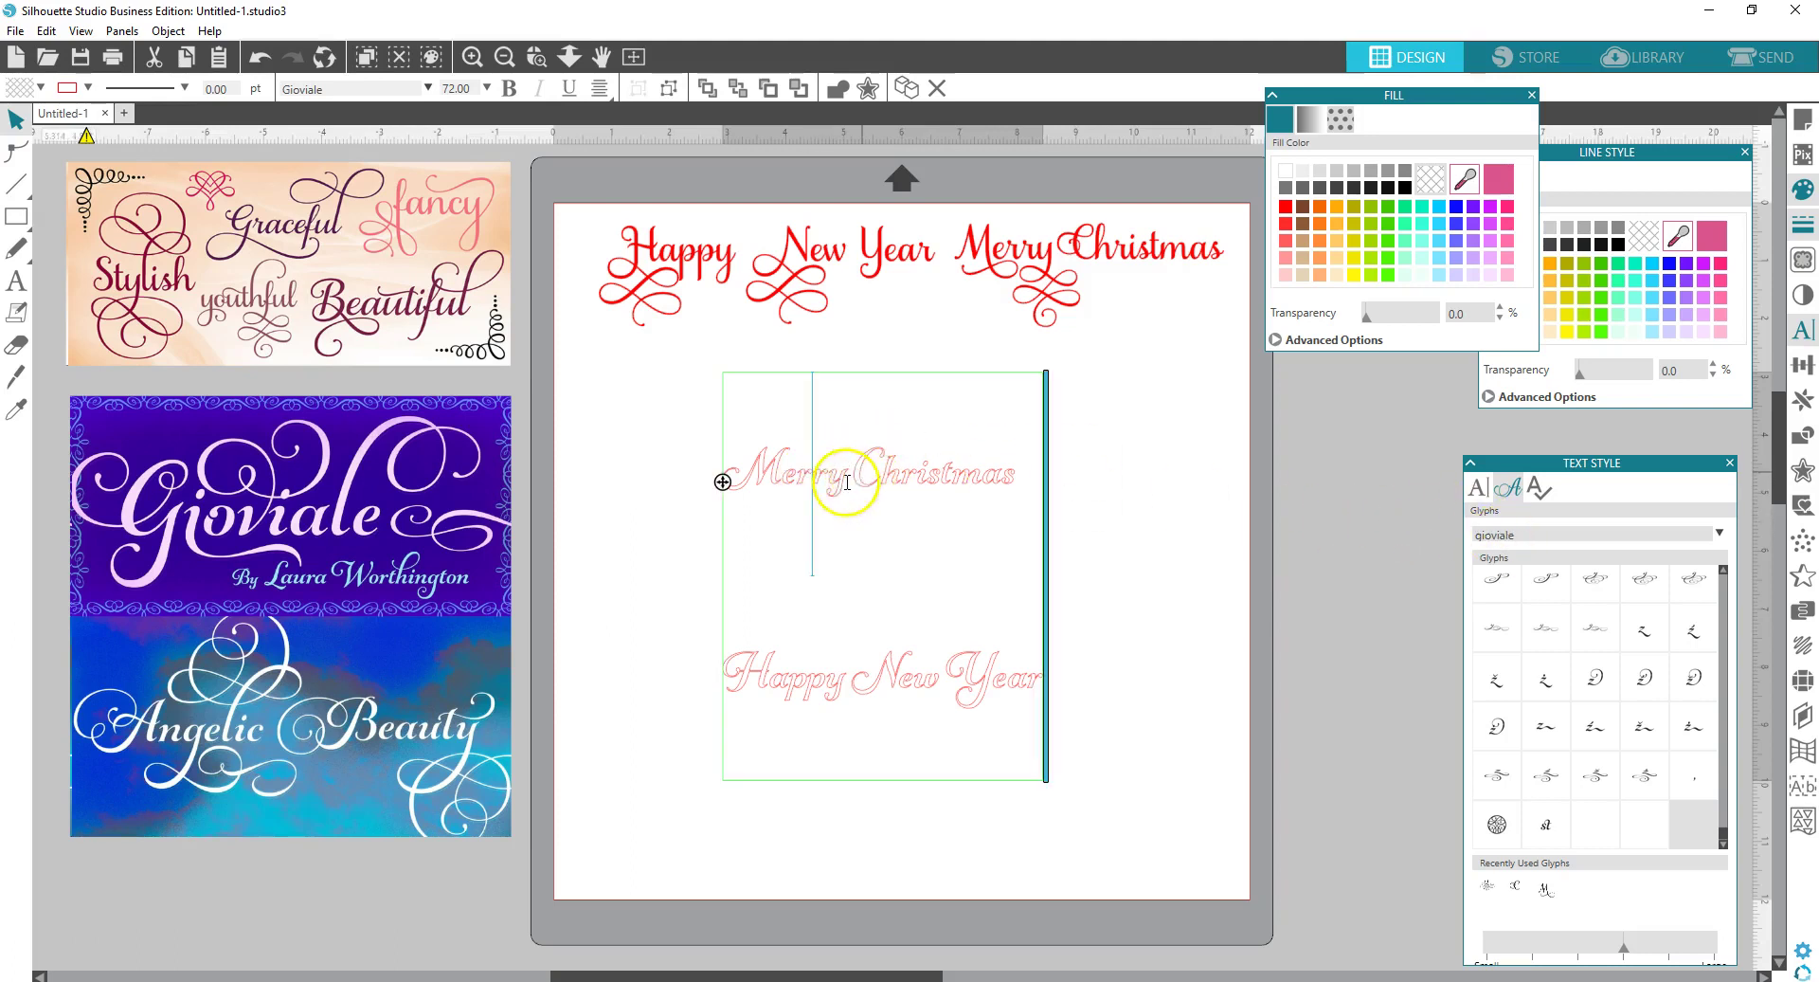
drag(783, 474, 721, 480)
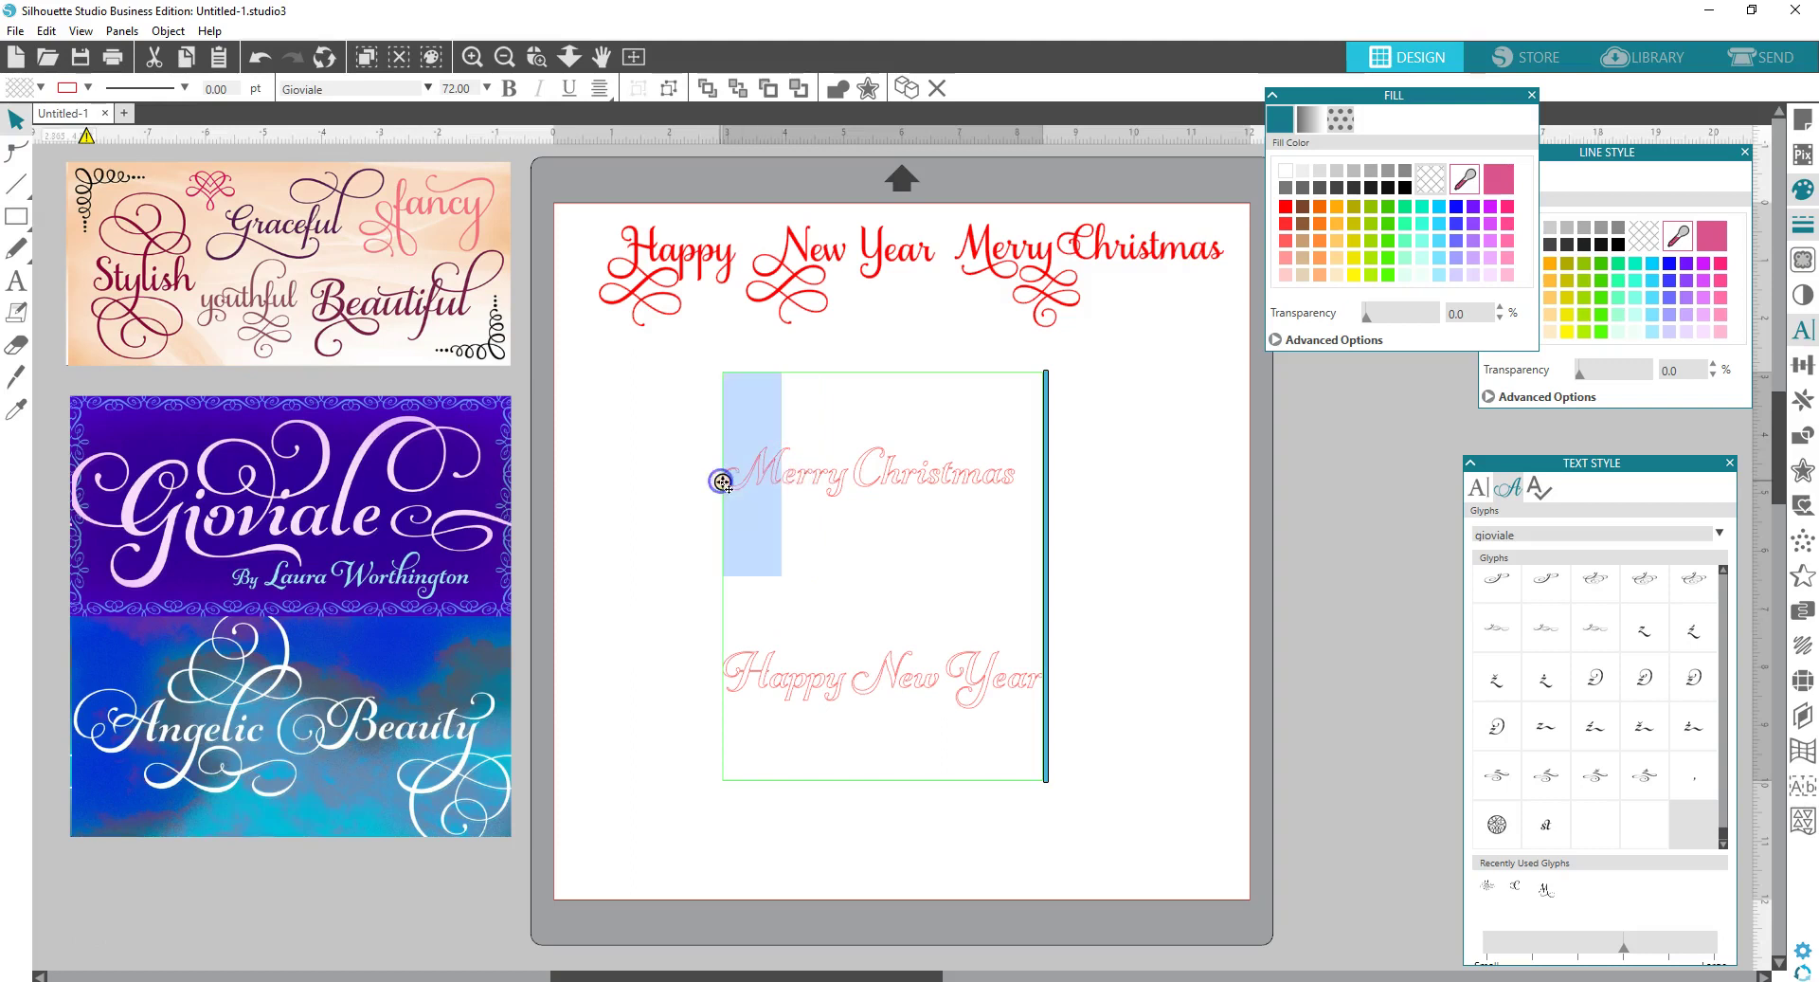
click(1027, 575)
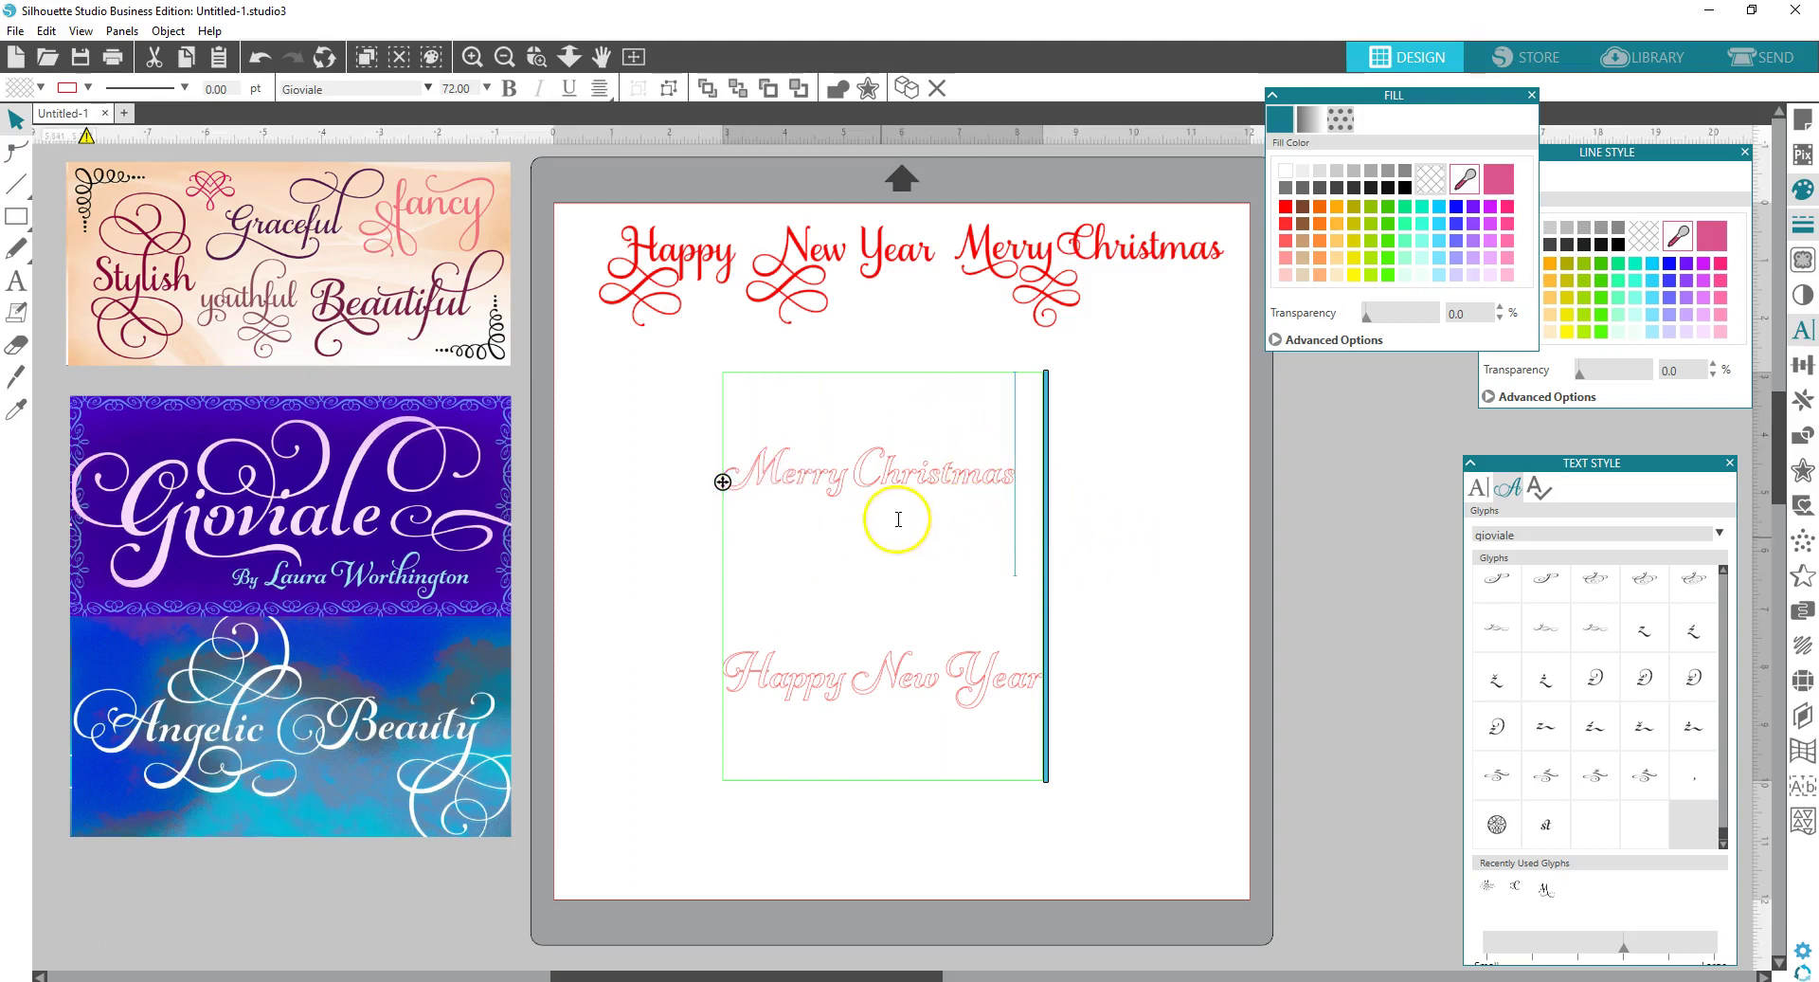
click(1495, 208)
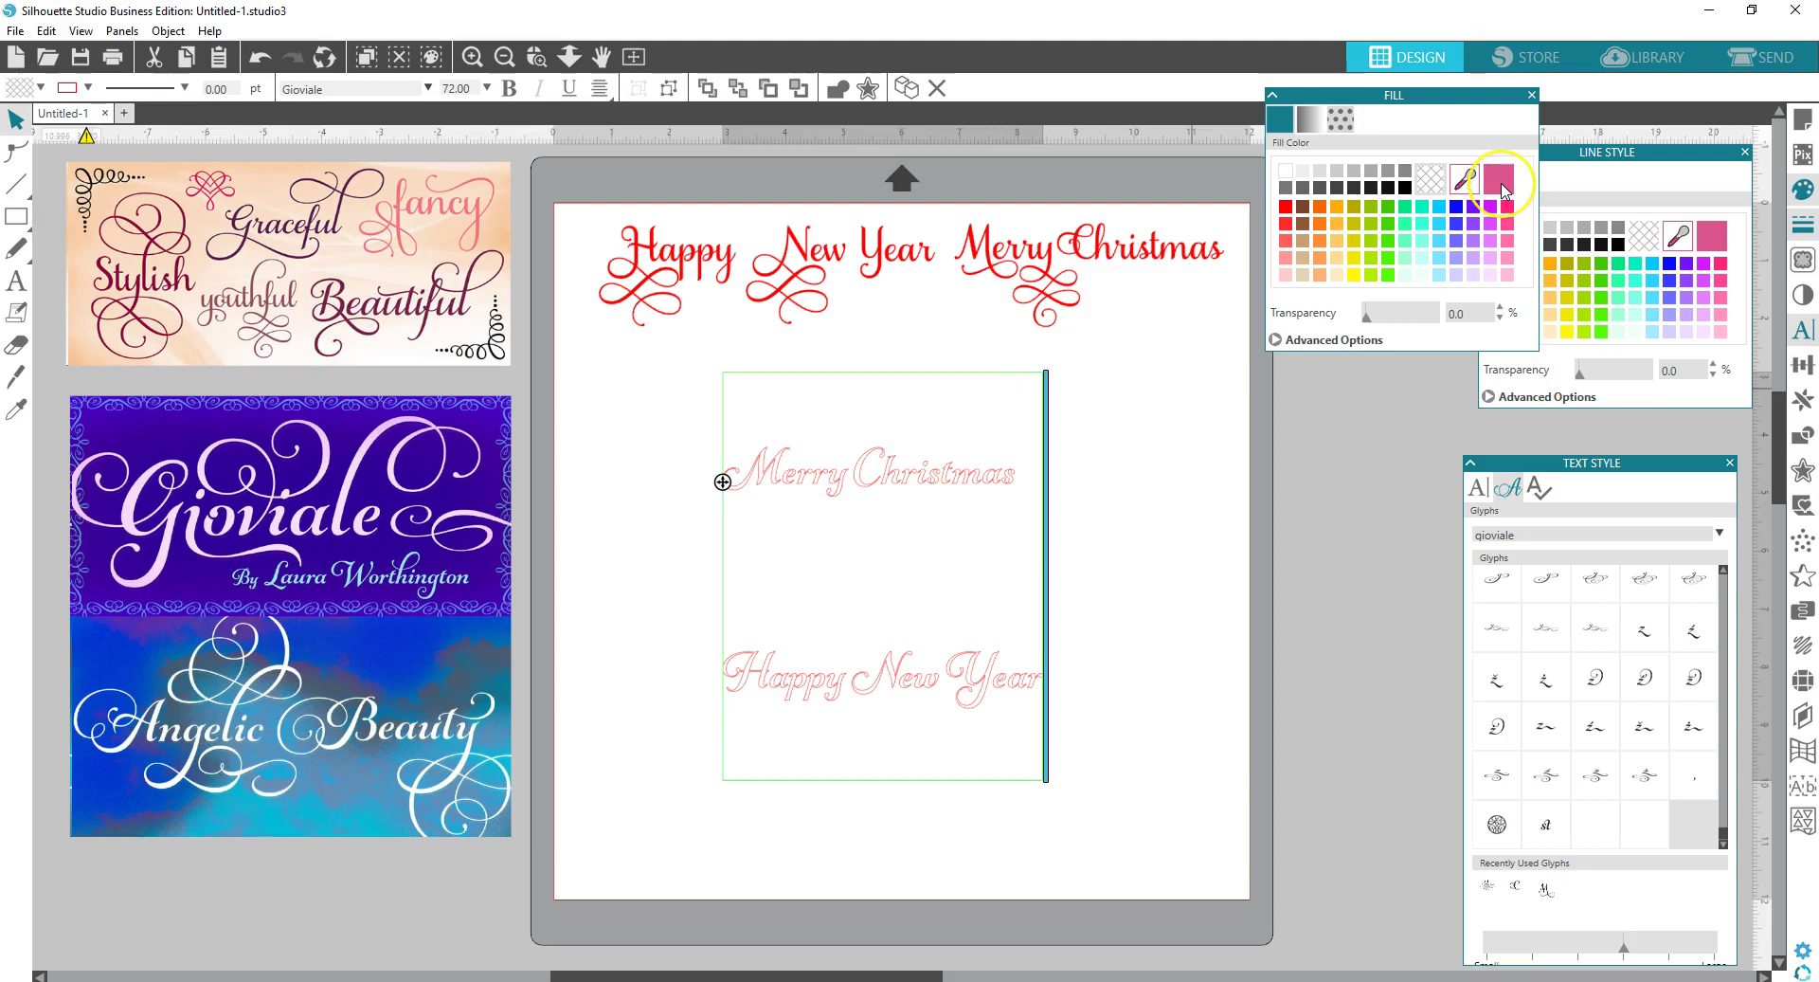
click(1501, 189)
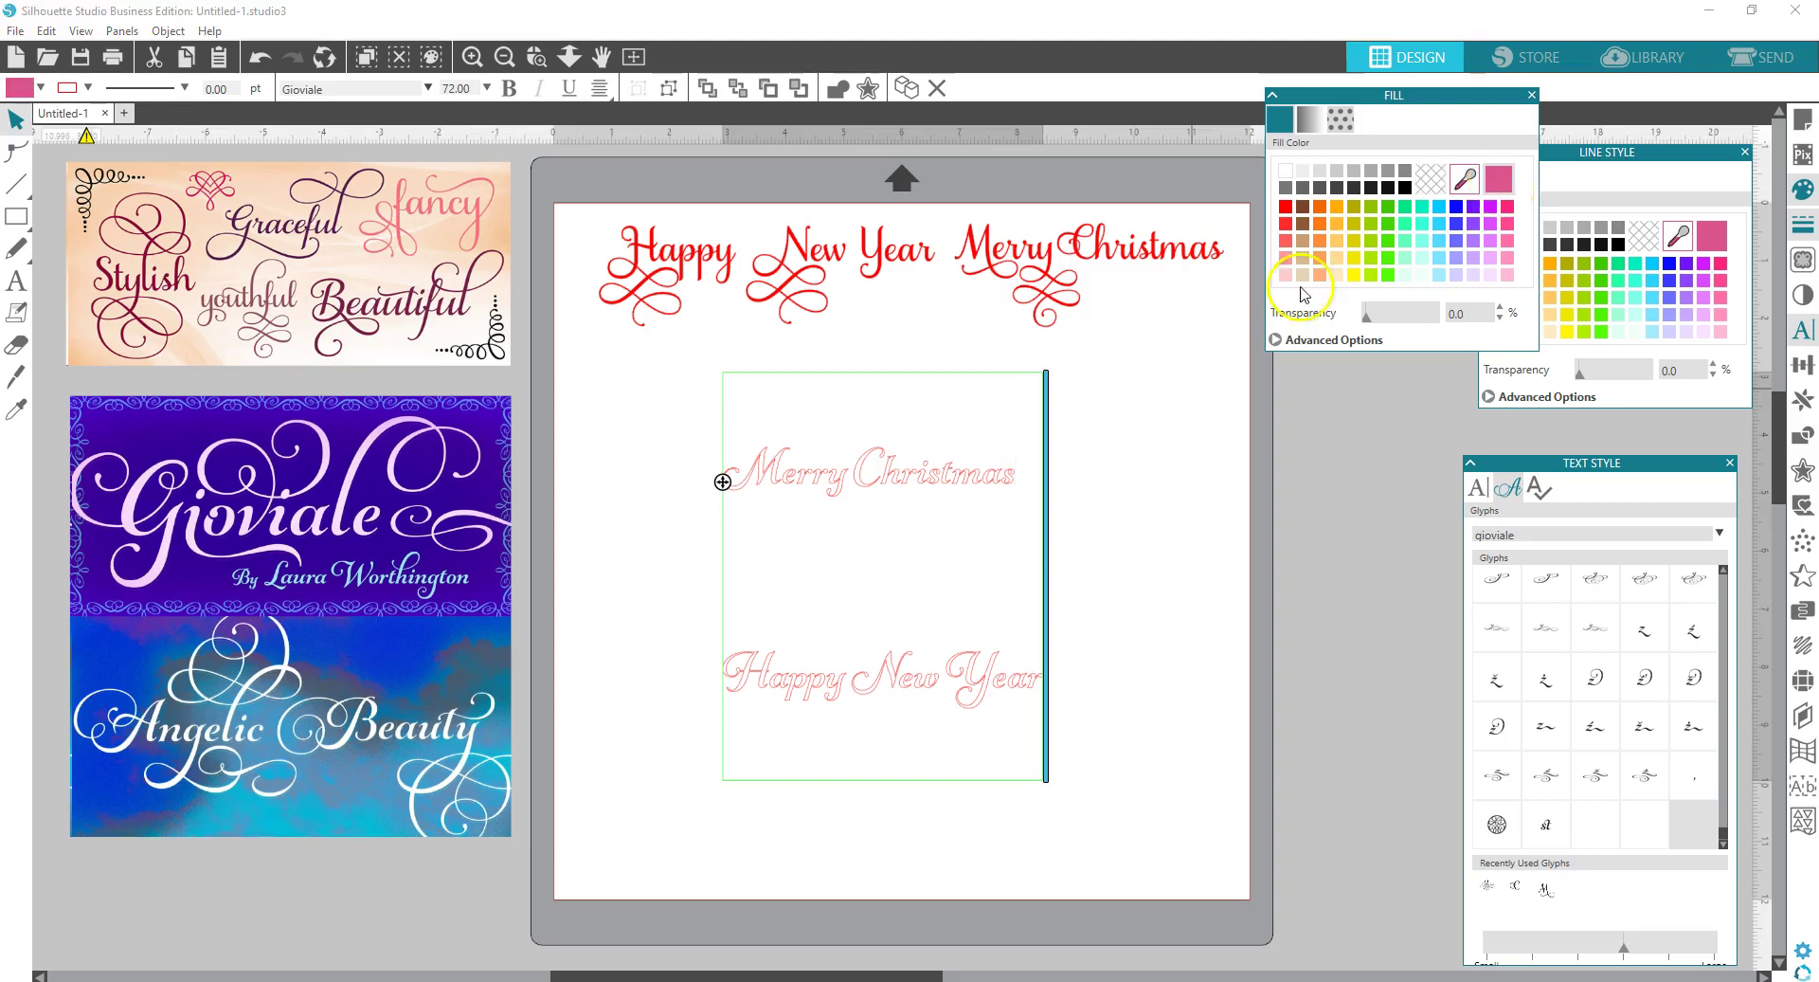
- Leave text editing and give the whole Gioviale text a green fill with a matching green line color
click(1068, 519)
click(1008, 472)
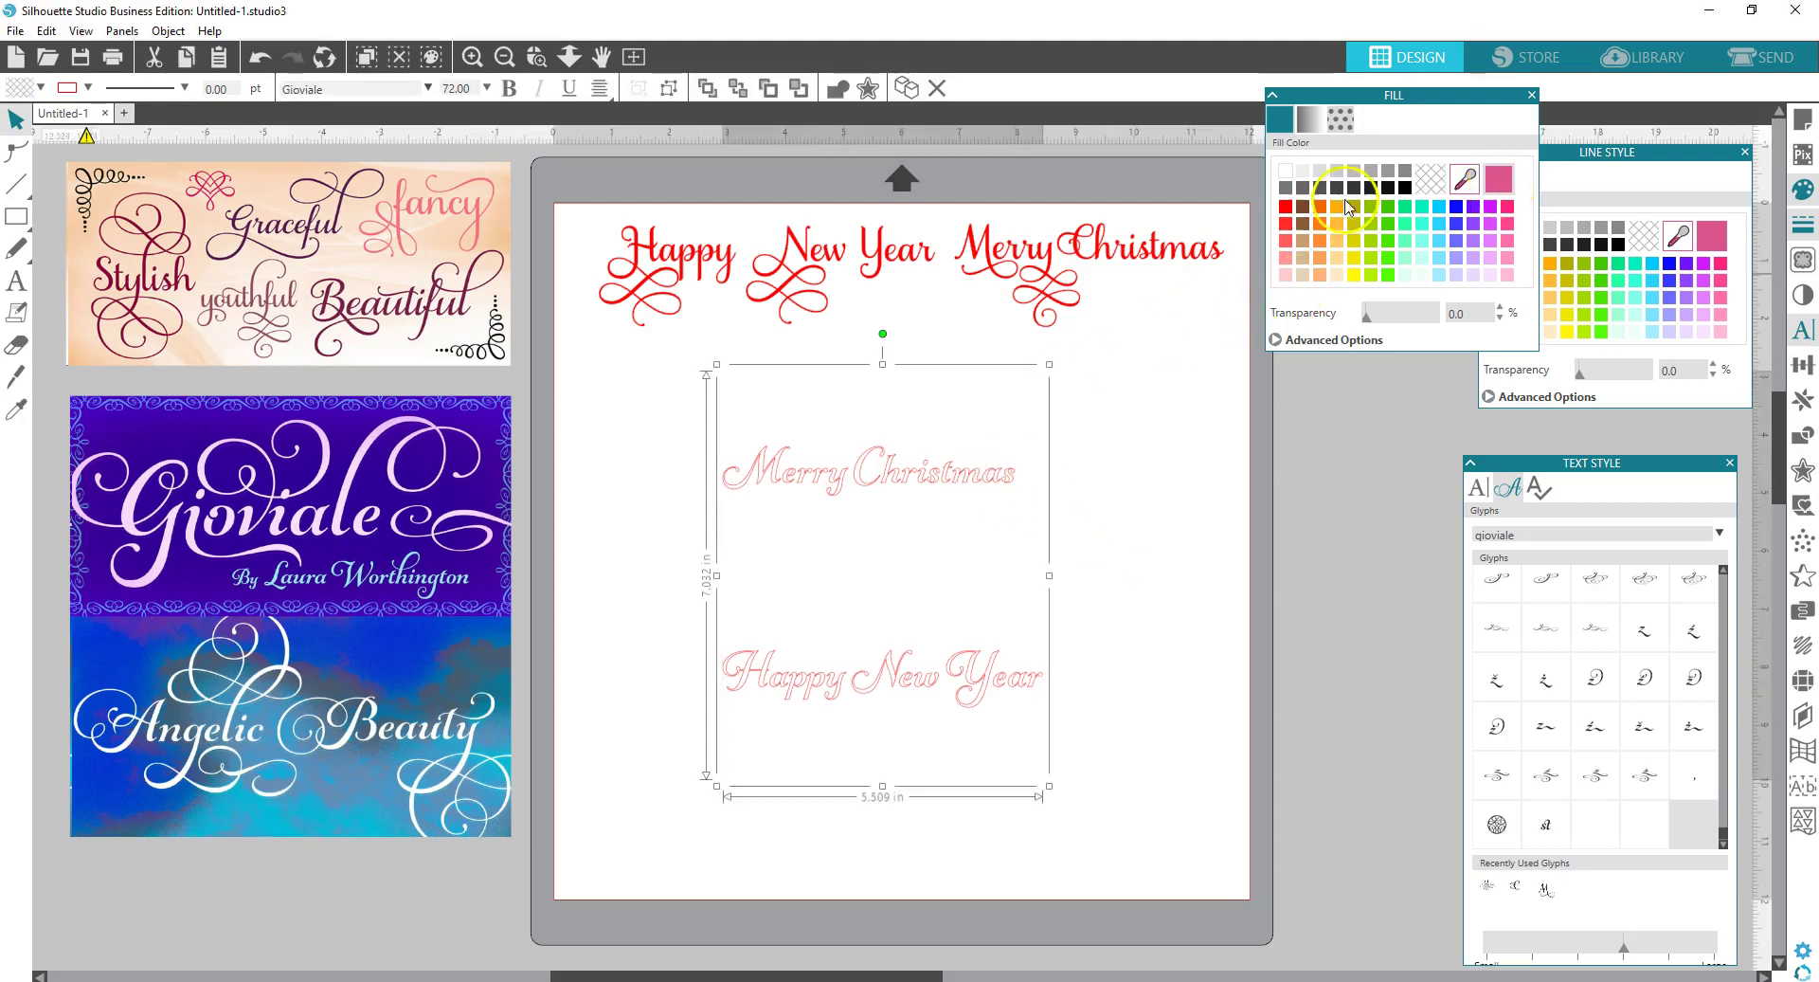
click(1503, 177)
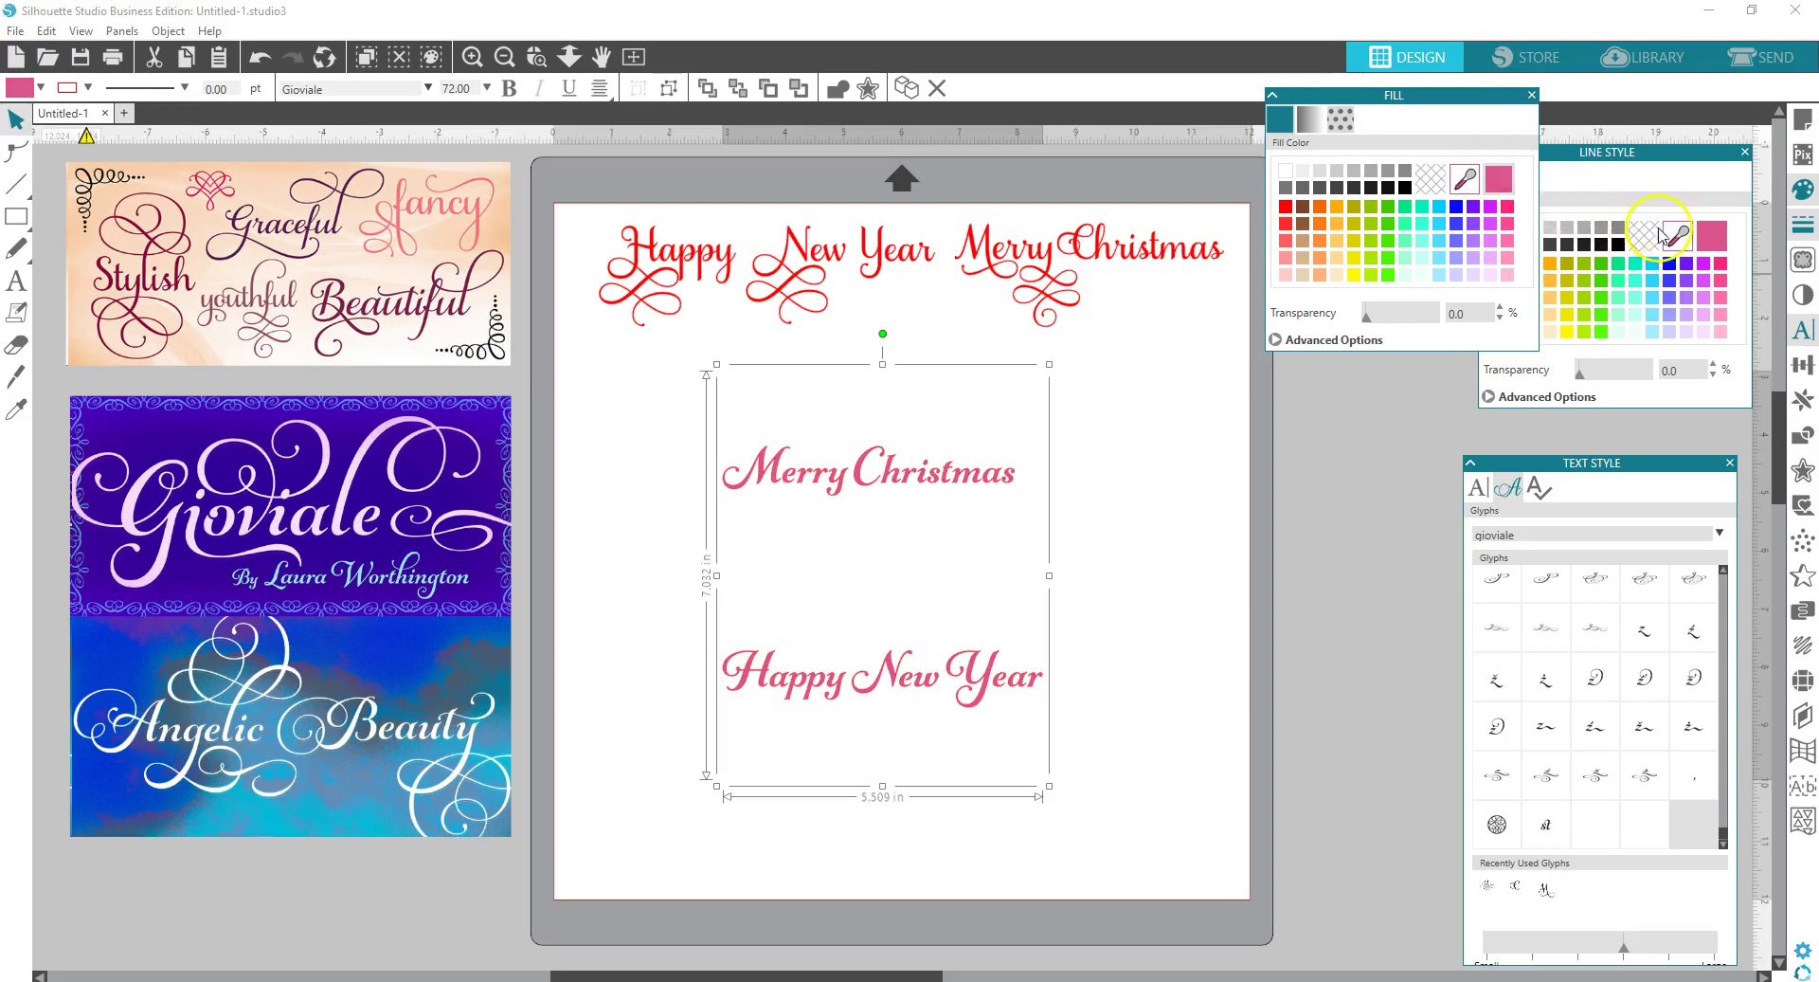
click(1711, 239)
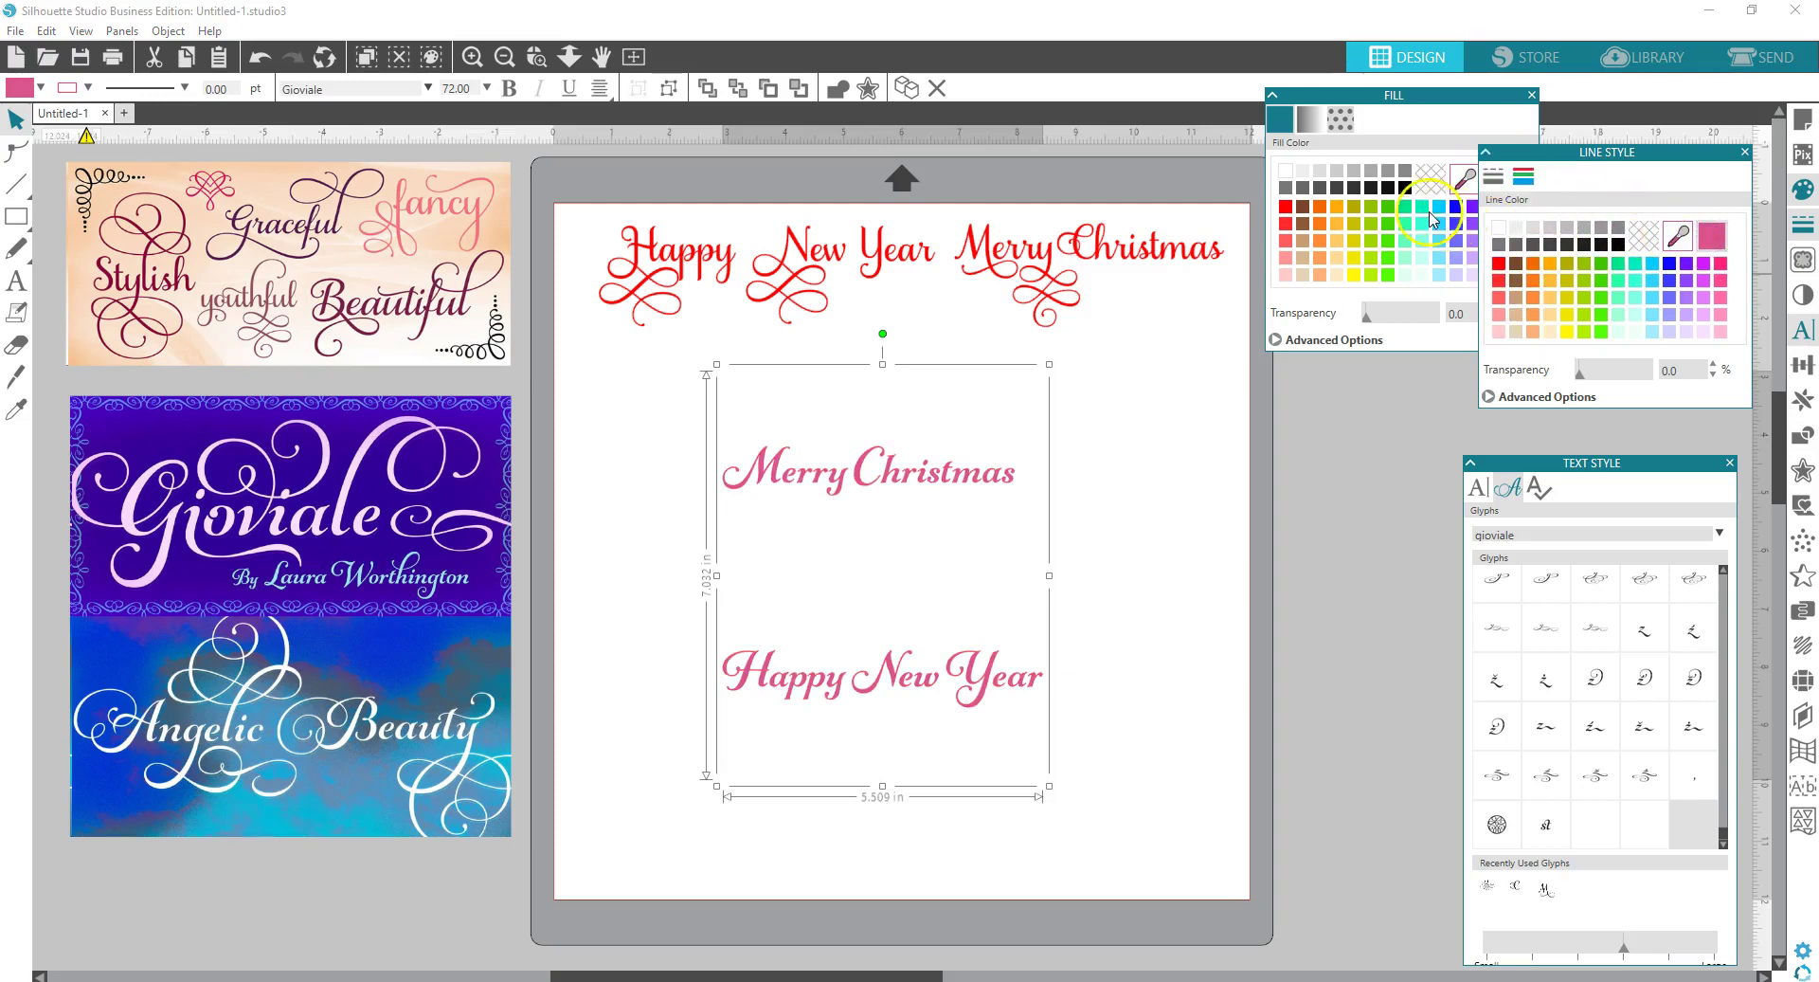
click(1395, 210)
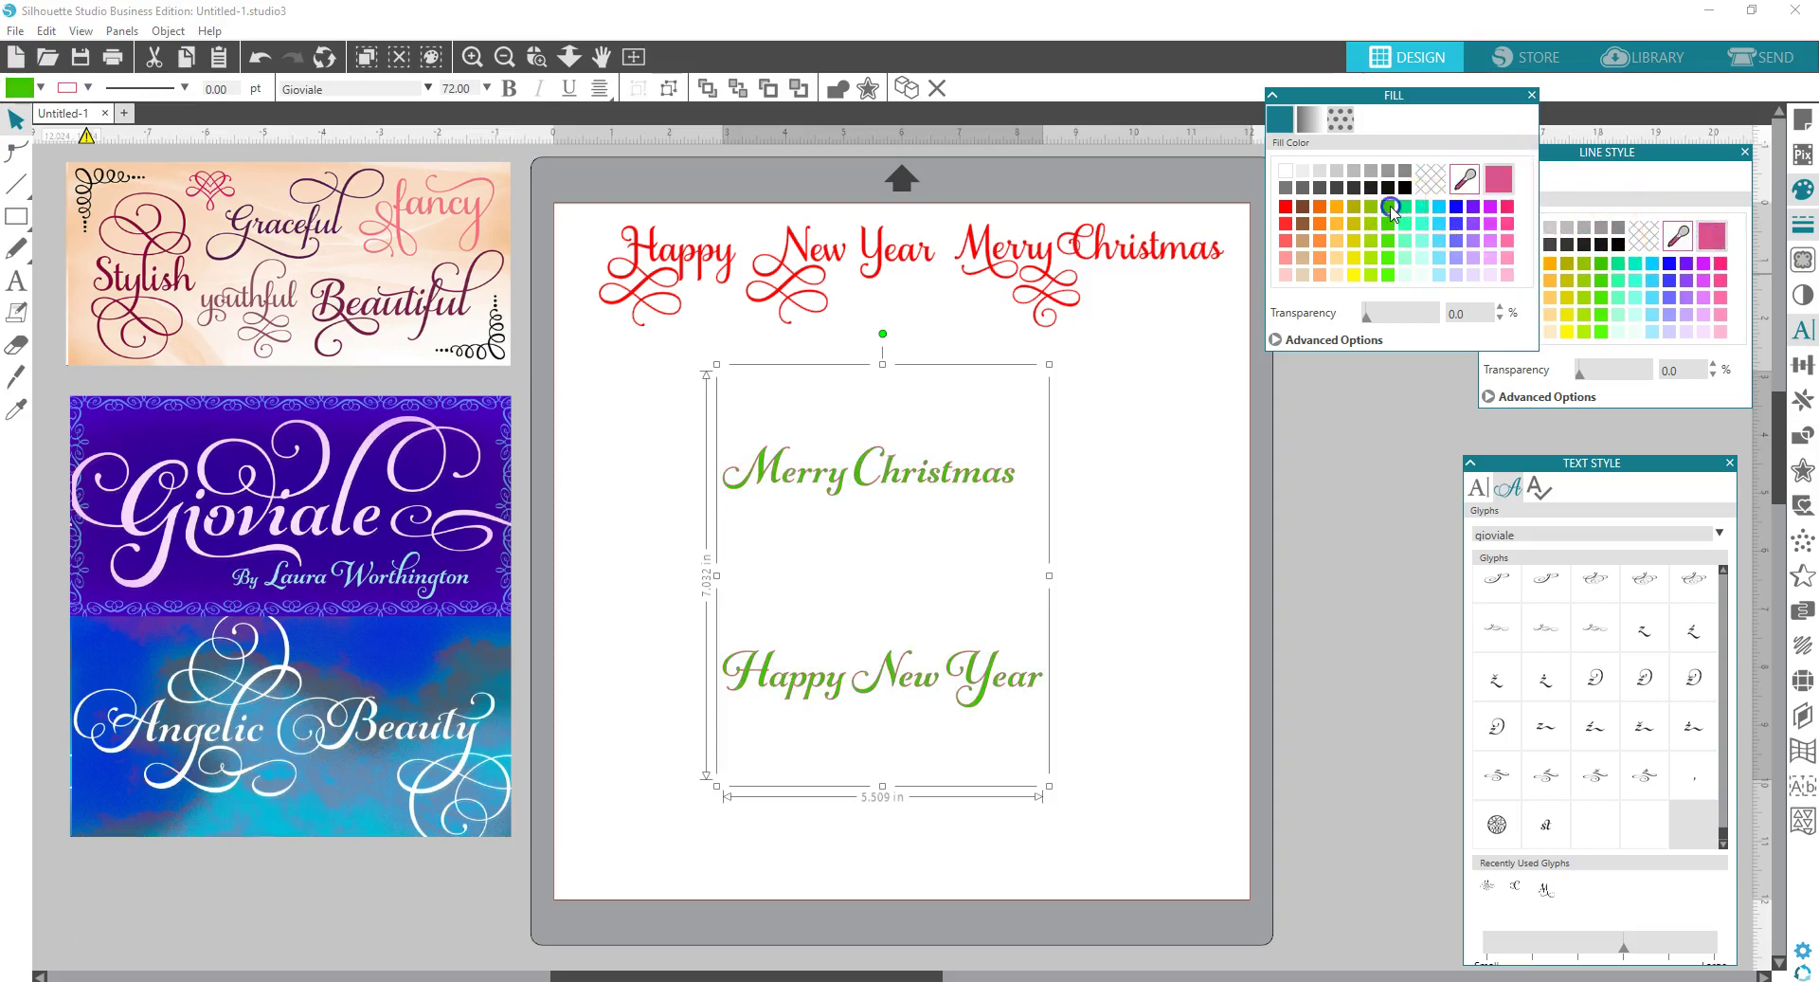
click(1601, 272)
- Select the letter M of "Merry" within the green Gioviale text
double_click(865, 498)
drag(780, 465, 745, 472)
key(super+c)
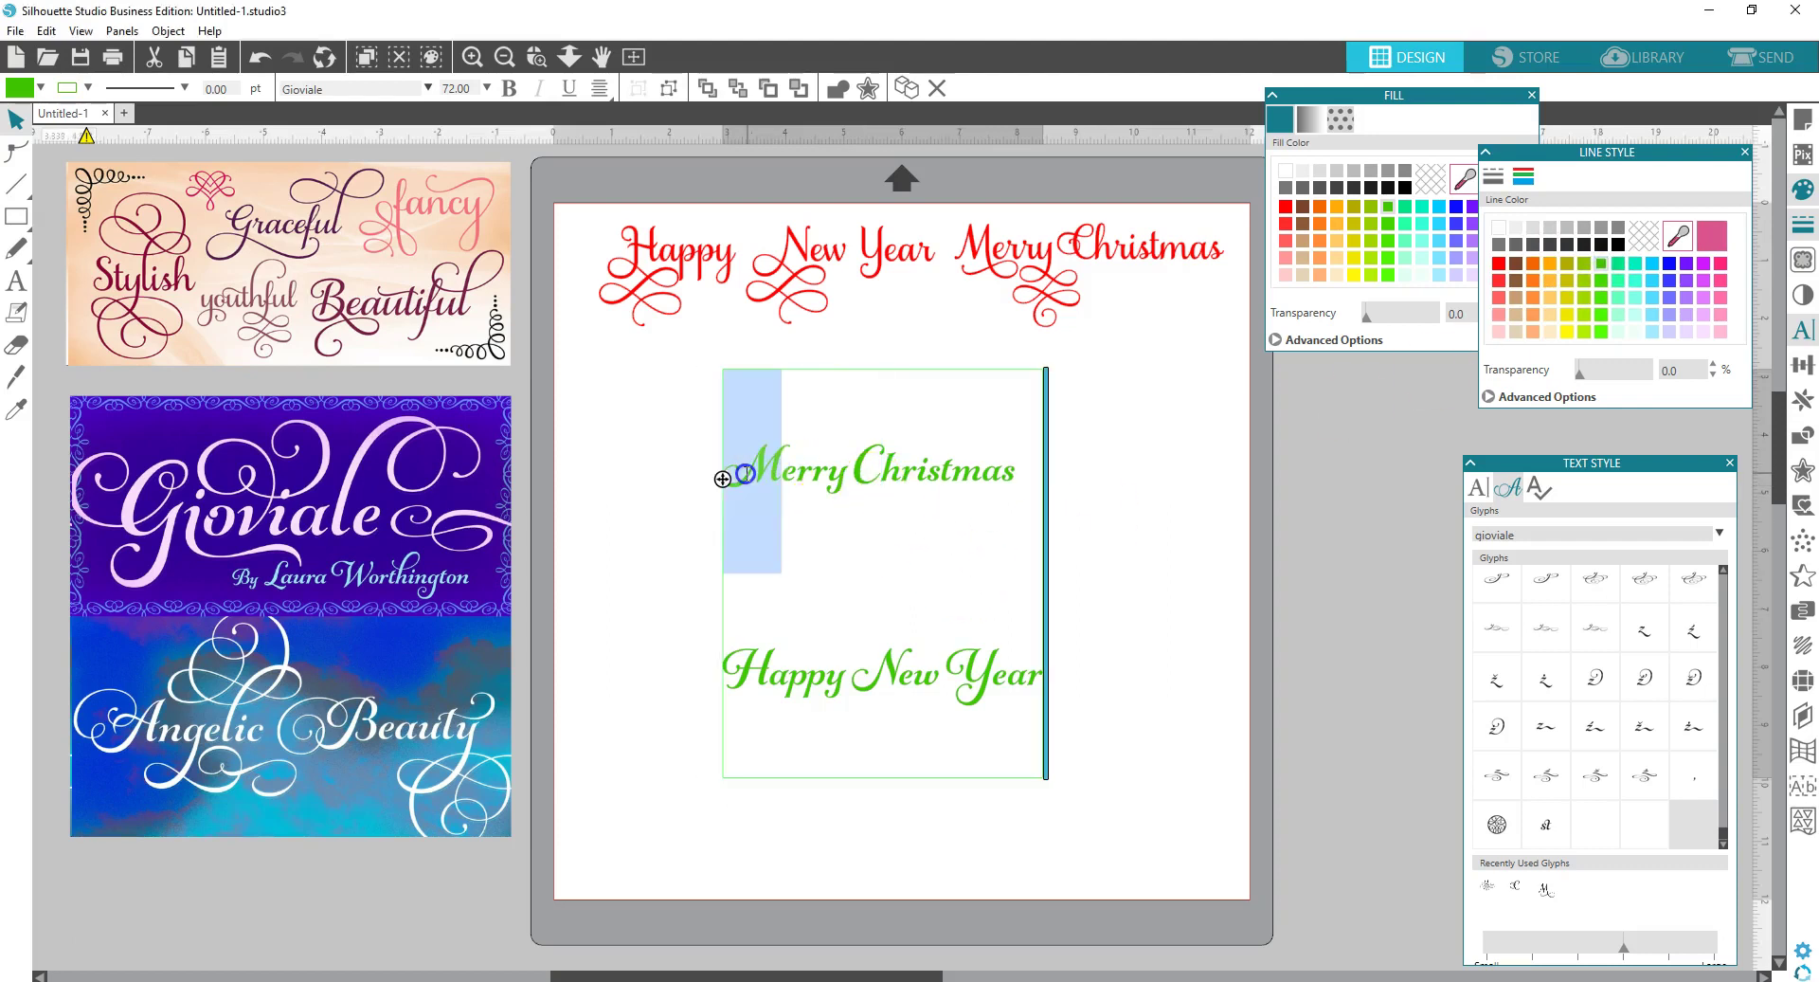
click(1582, 631)
- Switch to Character Map and open the Gioviale font from the fonts listed under G
click(1287, 974)
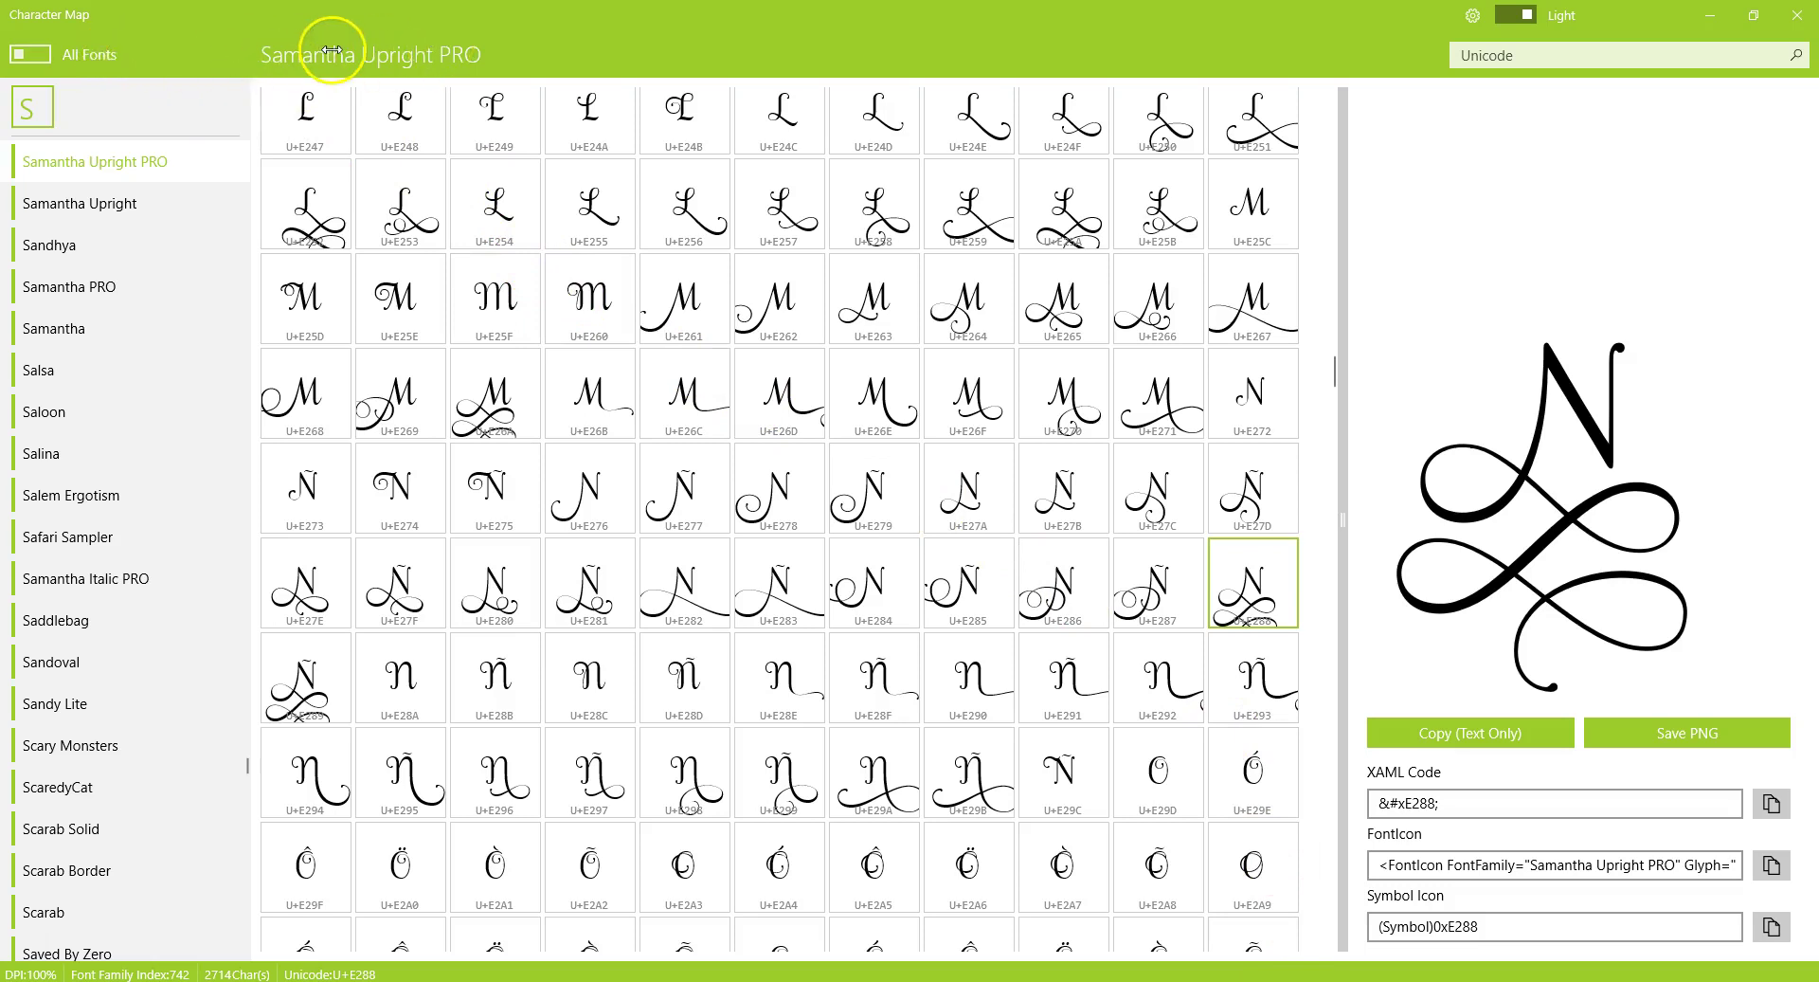
scroll(95, 476, up, 5)
scroll(95, 476, up, 10)
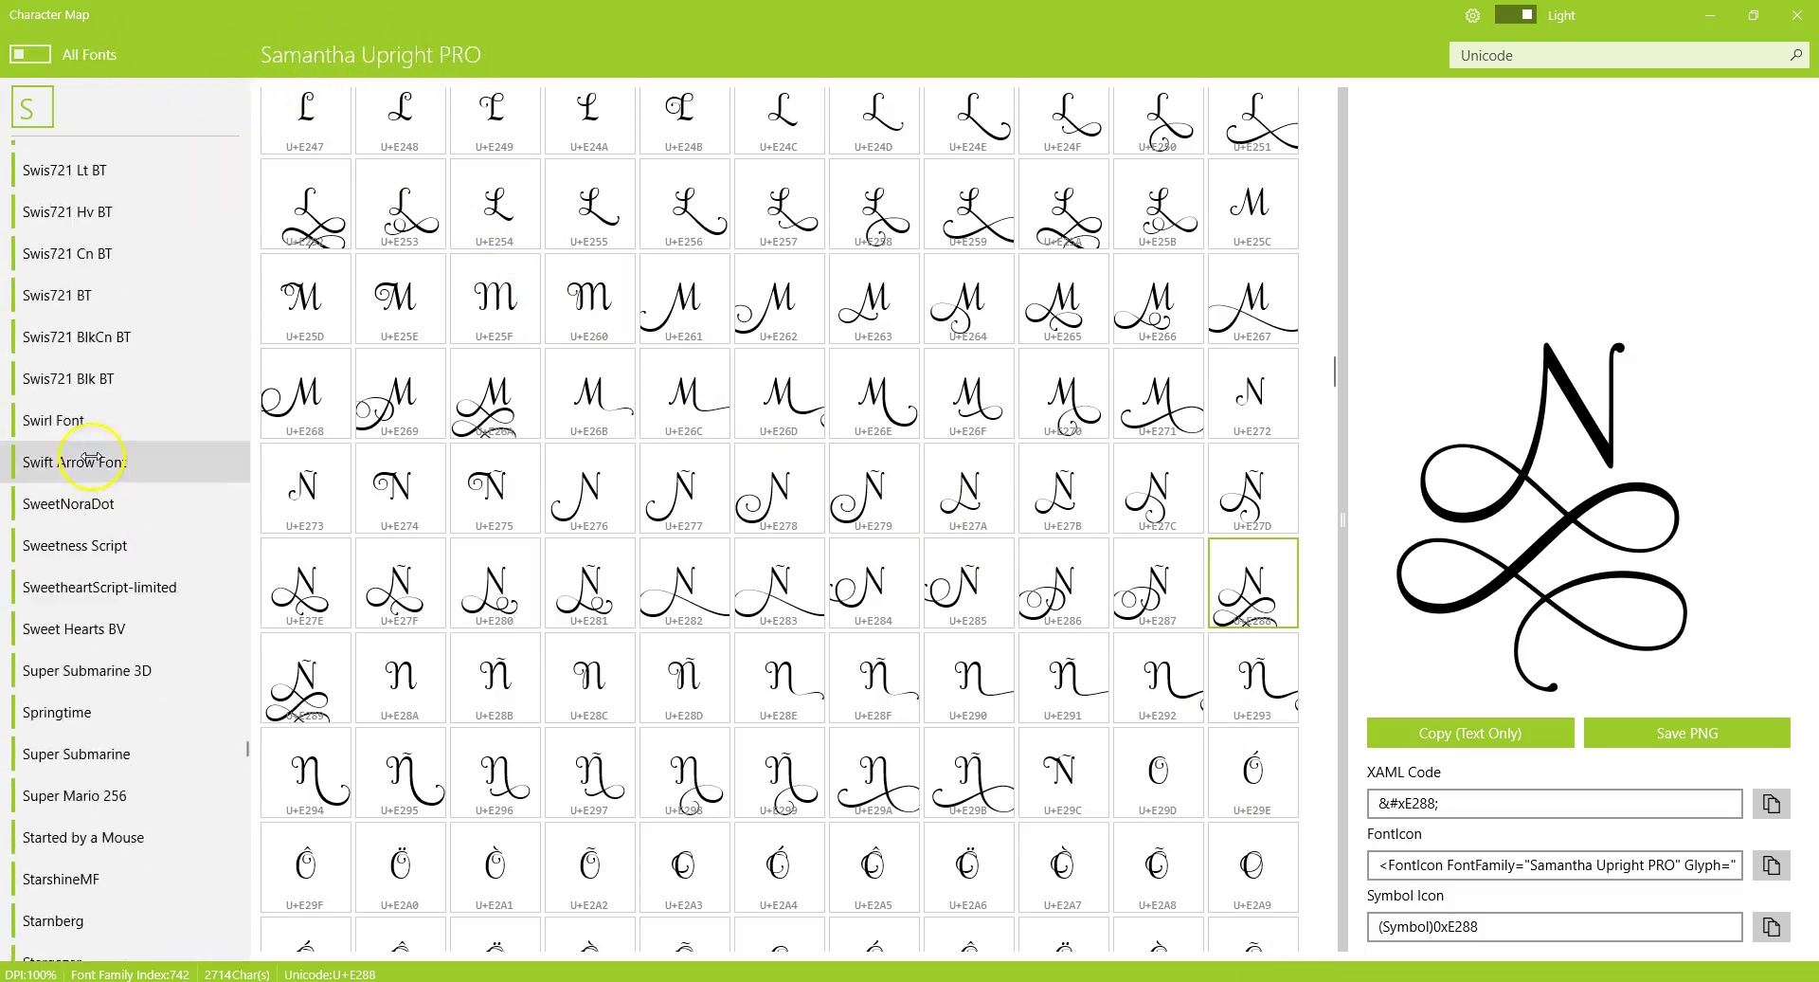
click(32, 103)
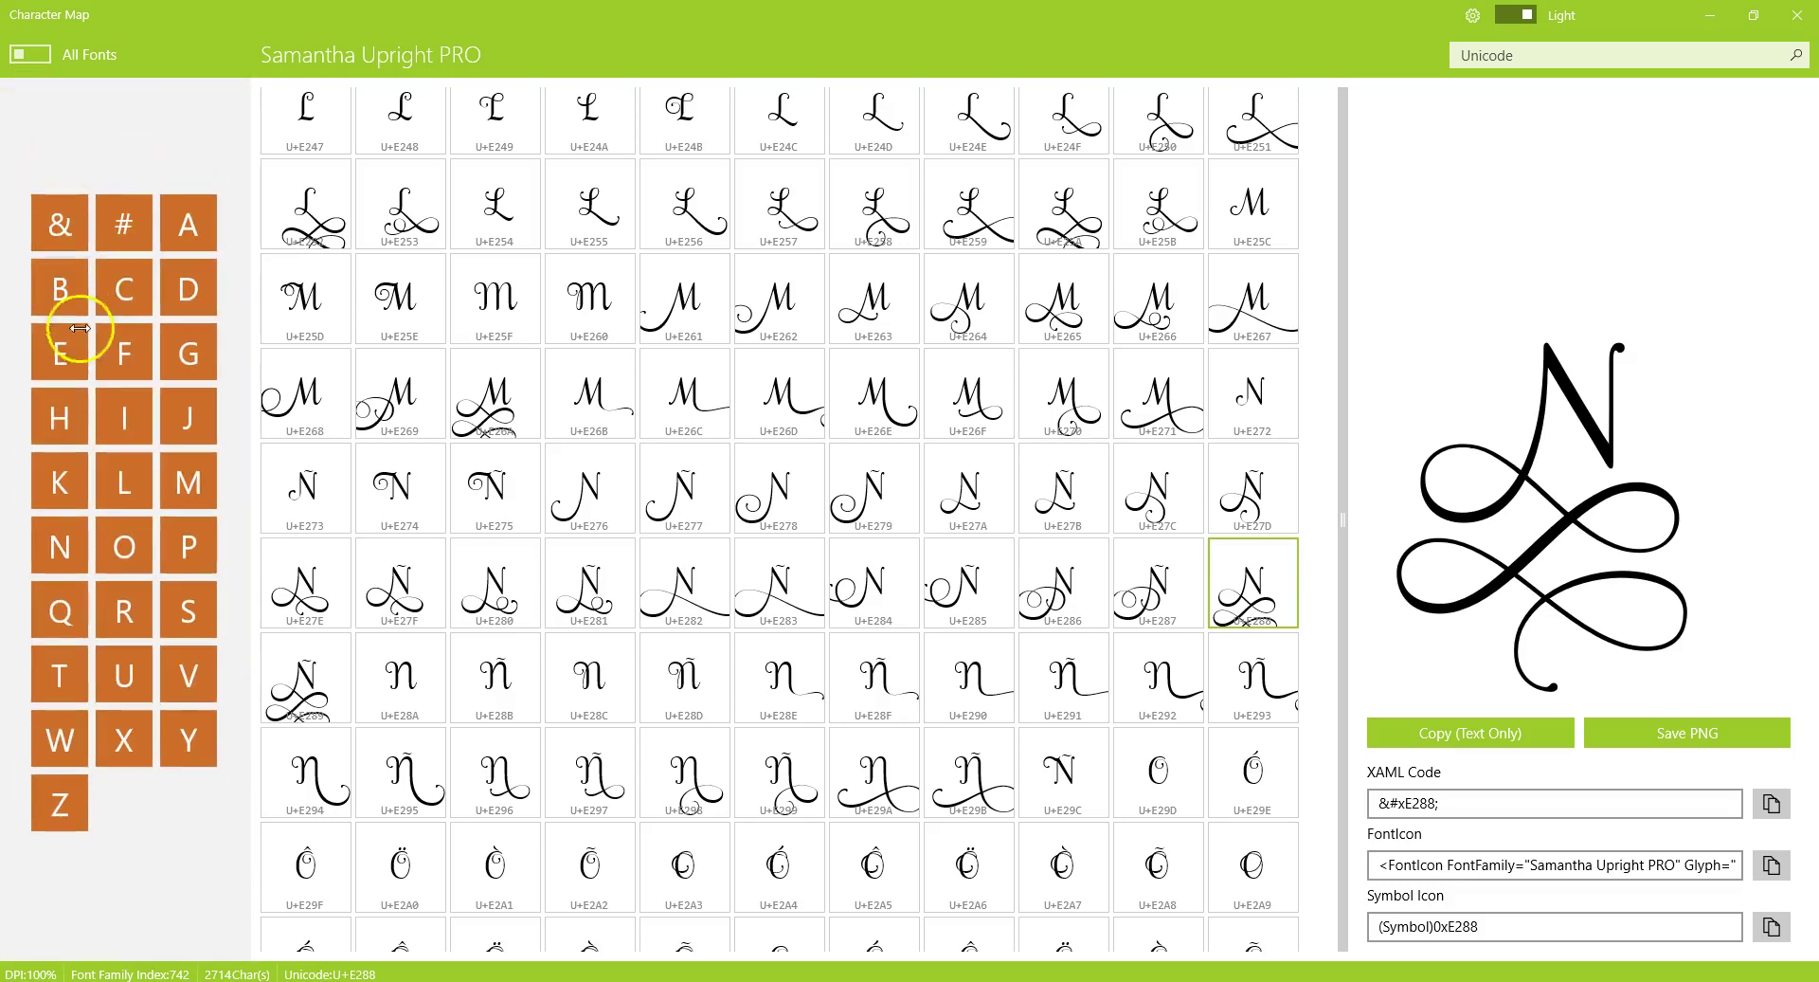
click(189, 352)
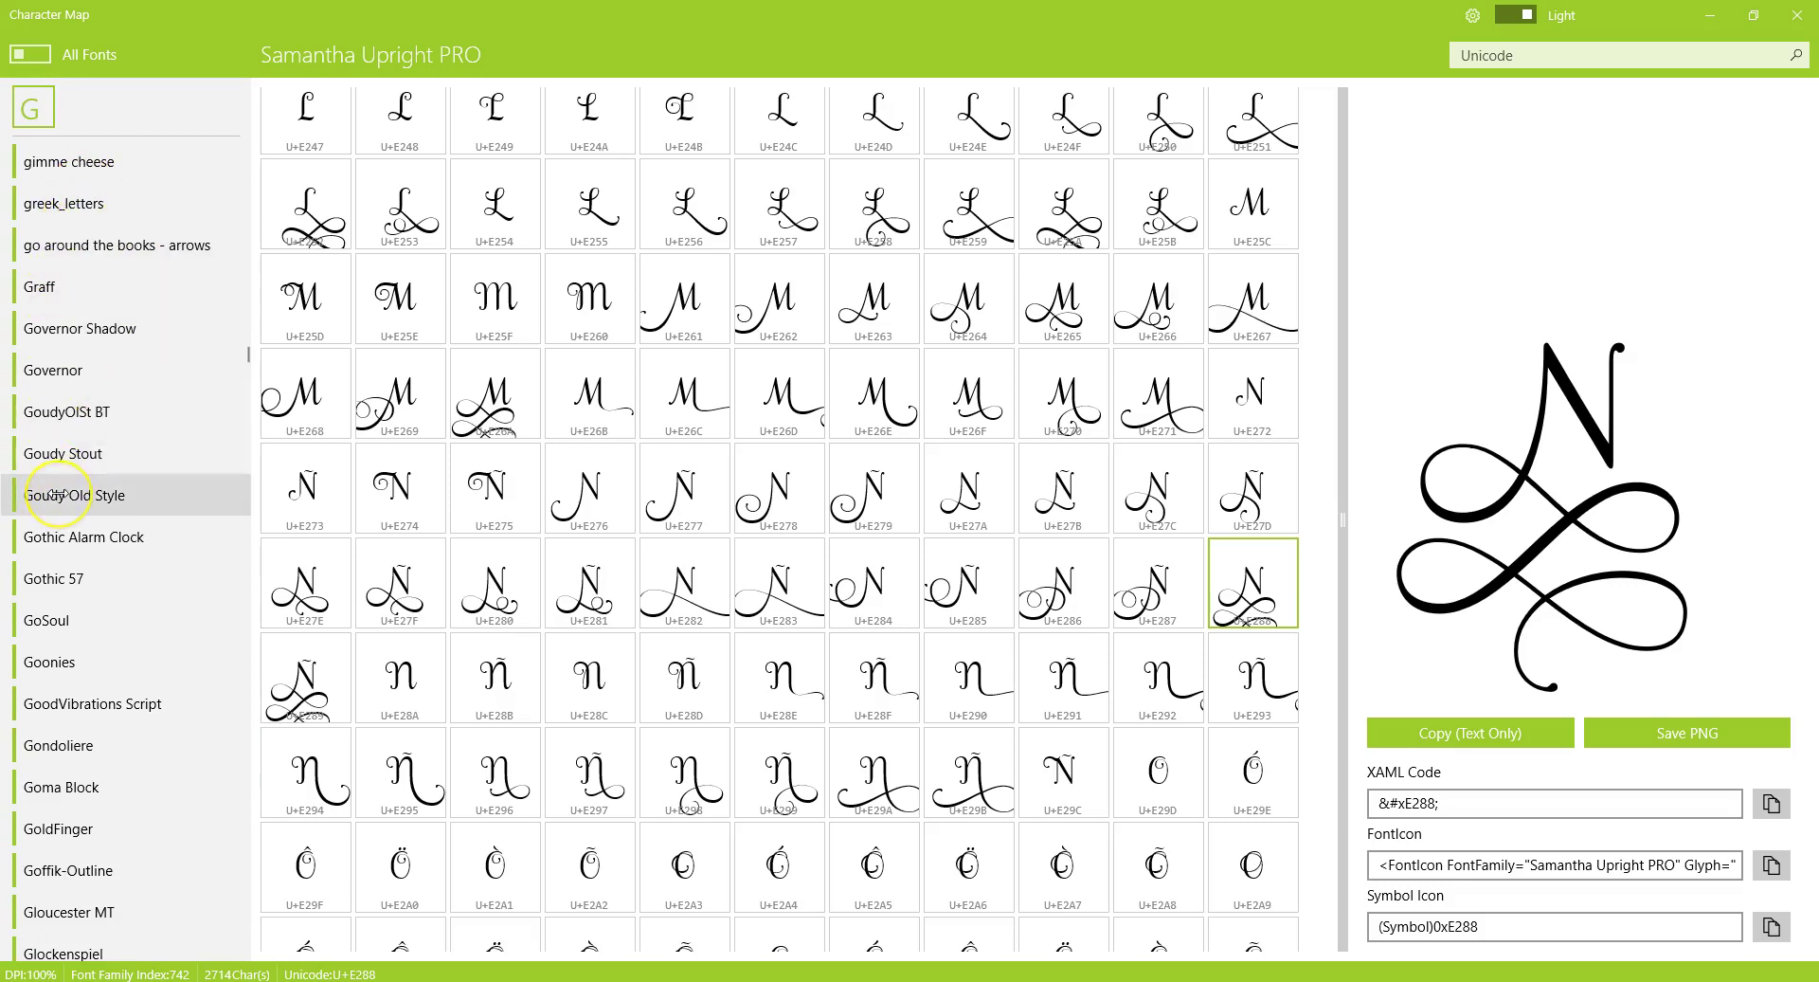
scroll(57, 494, down, 5)
scroll(57, 494, down, 1)
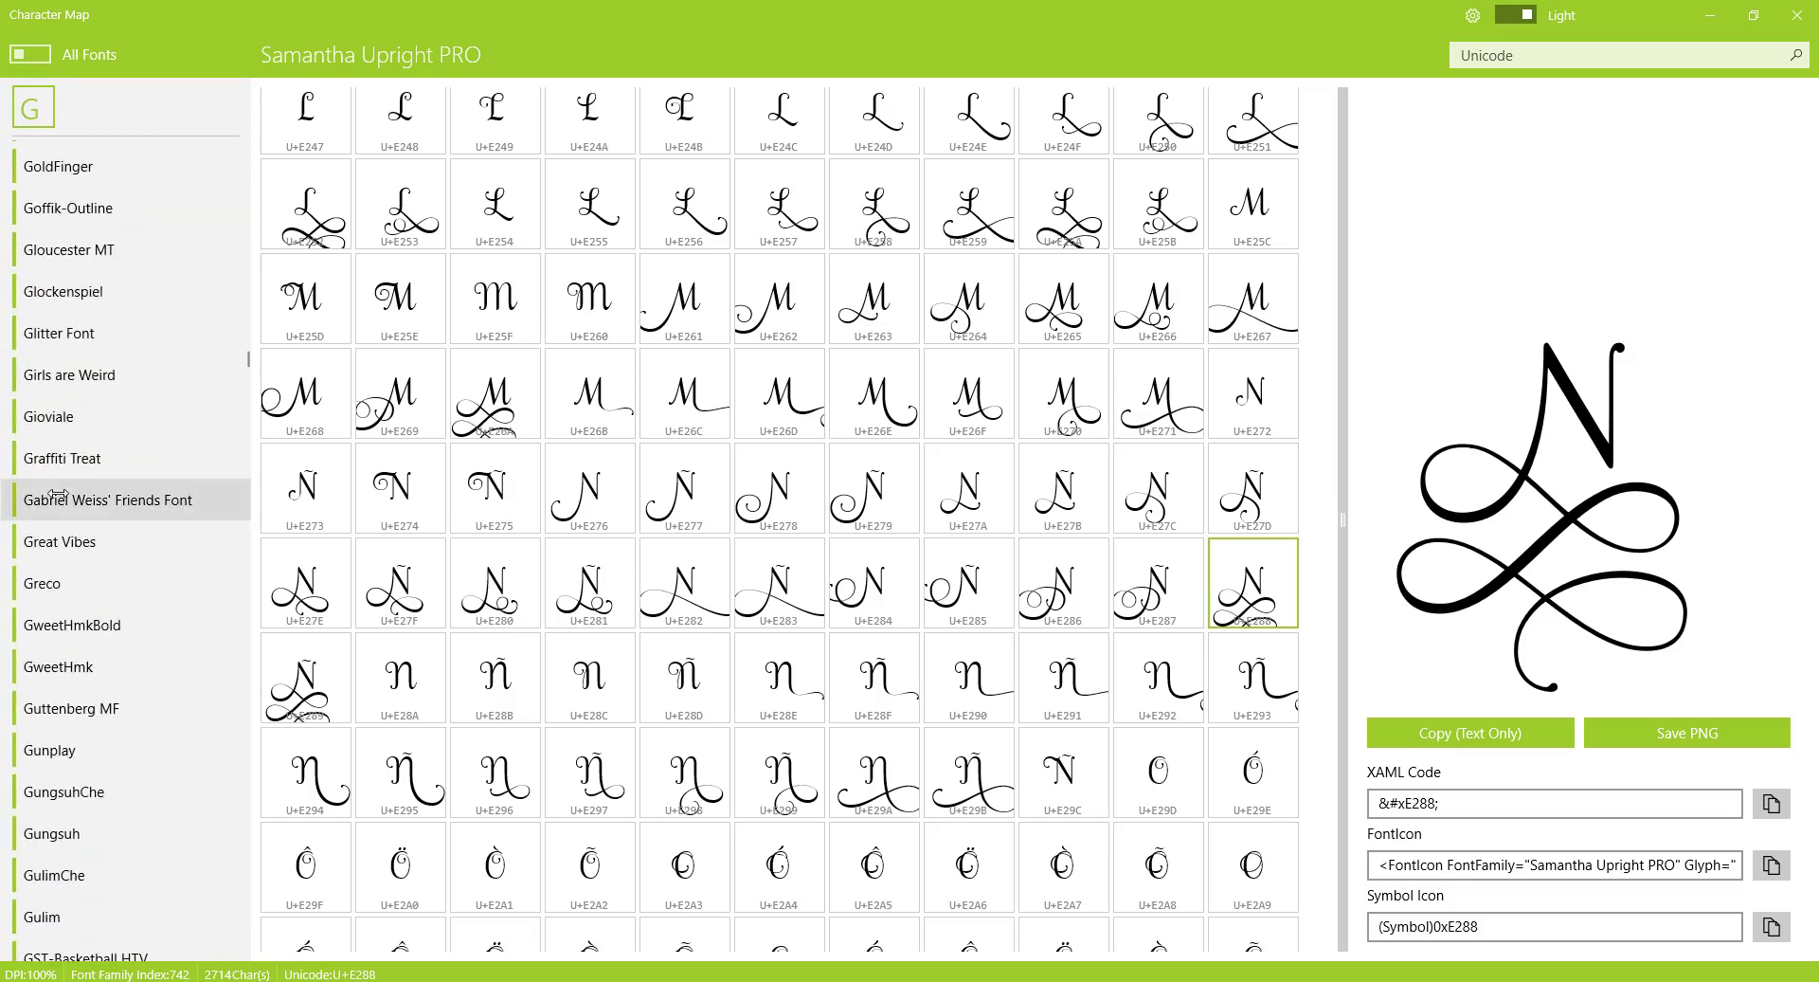
scroll(57, 495, down, 6)
click(45, 410)
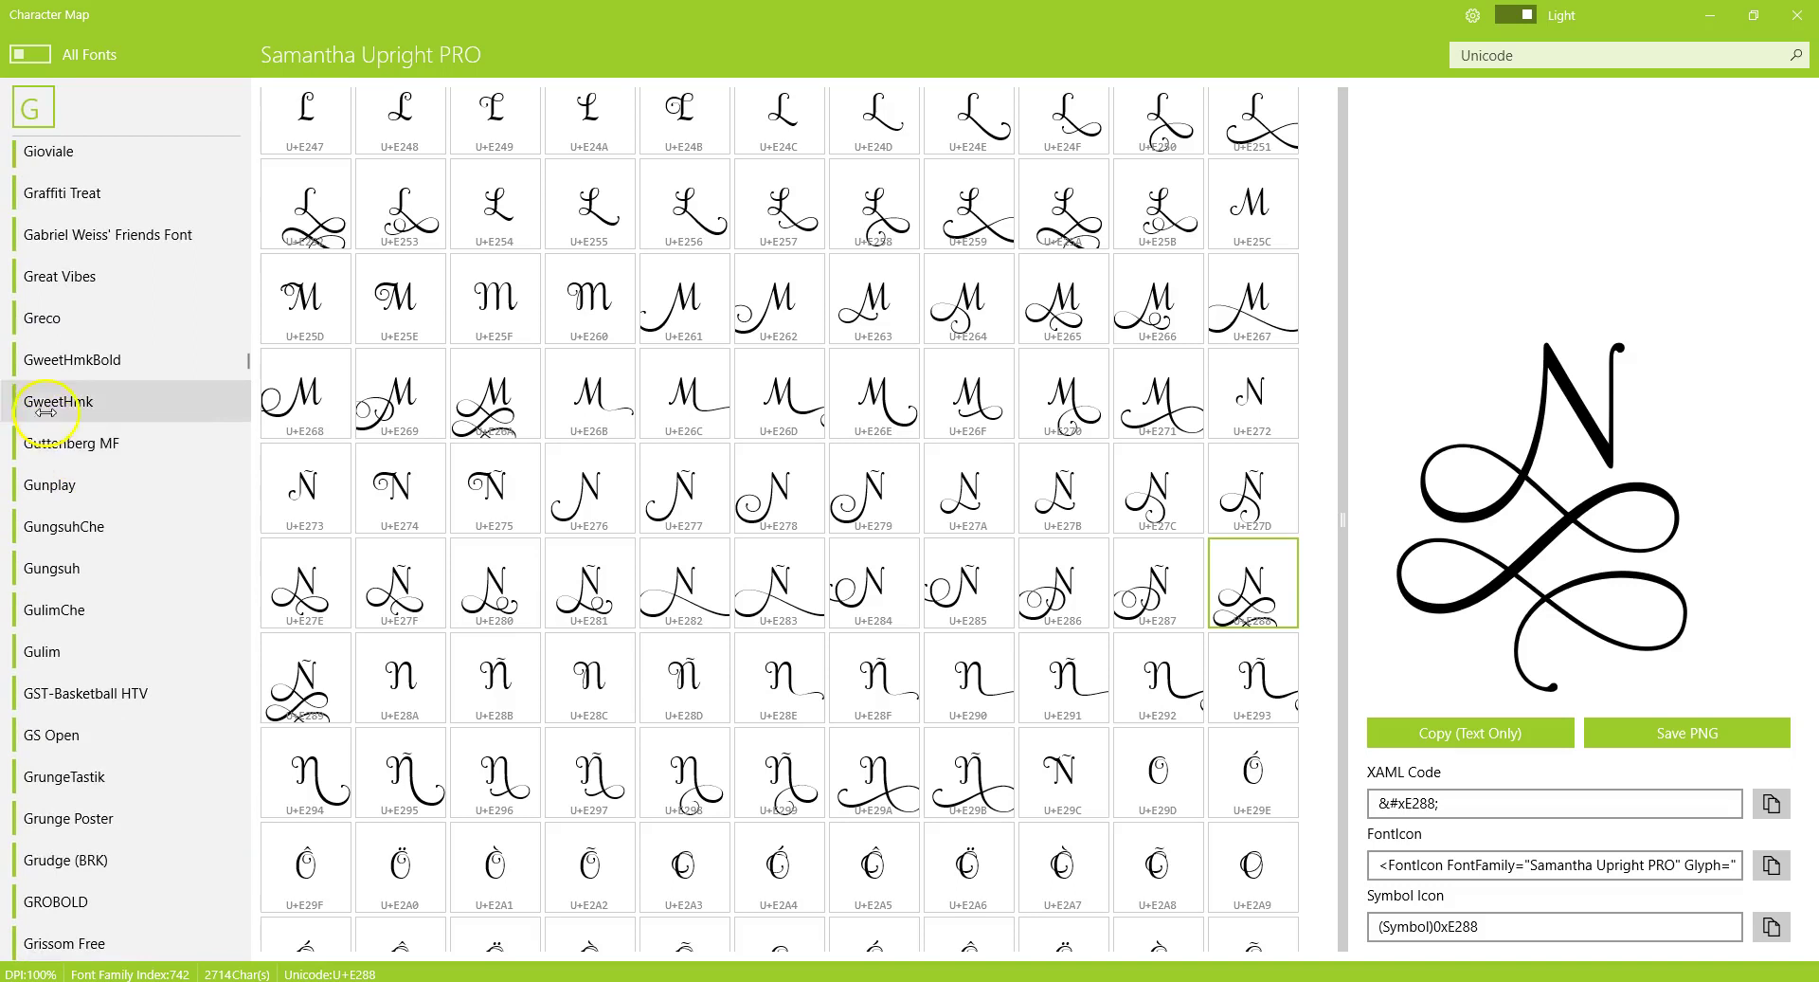
scroll(66, 320, up, 3)
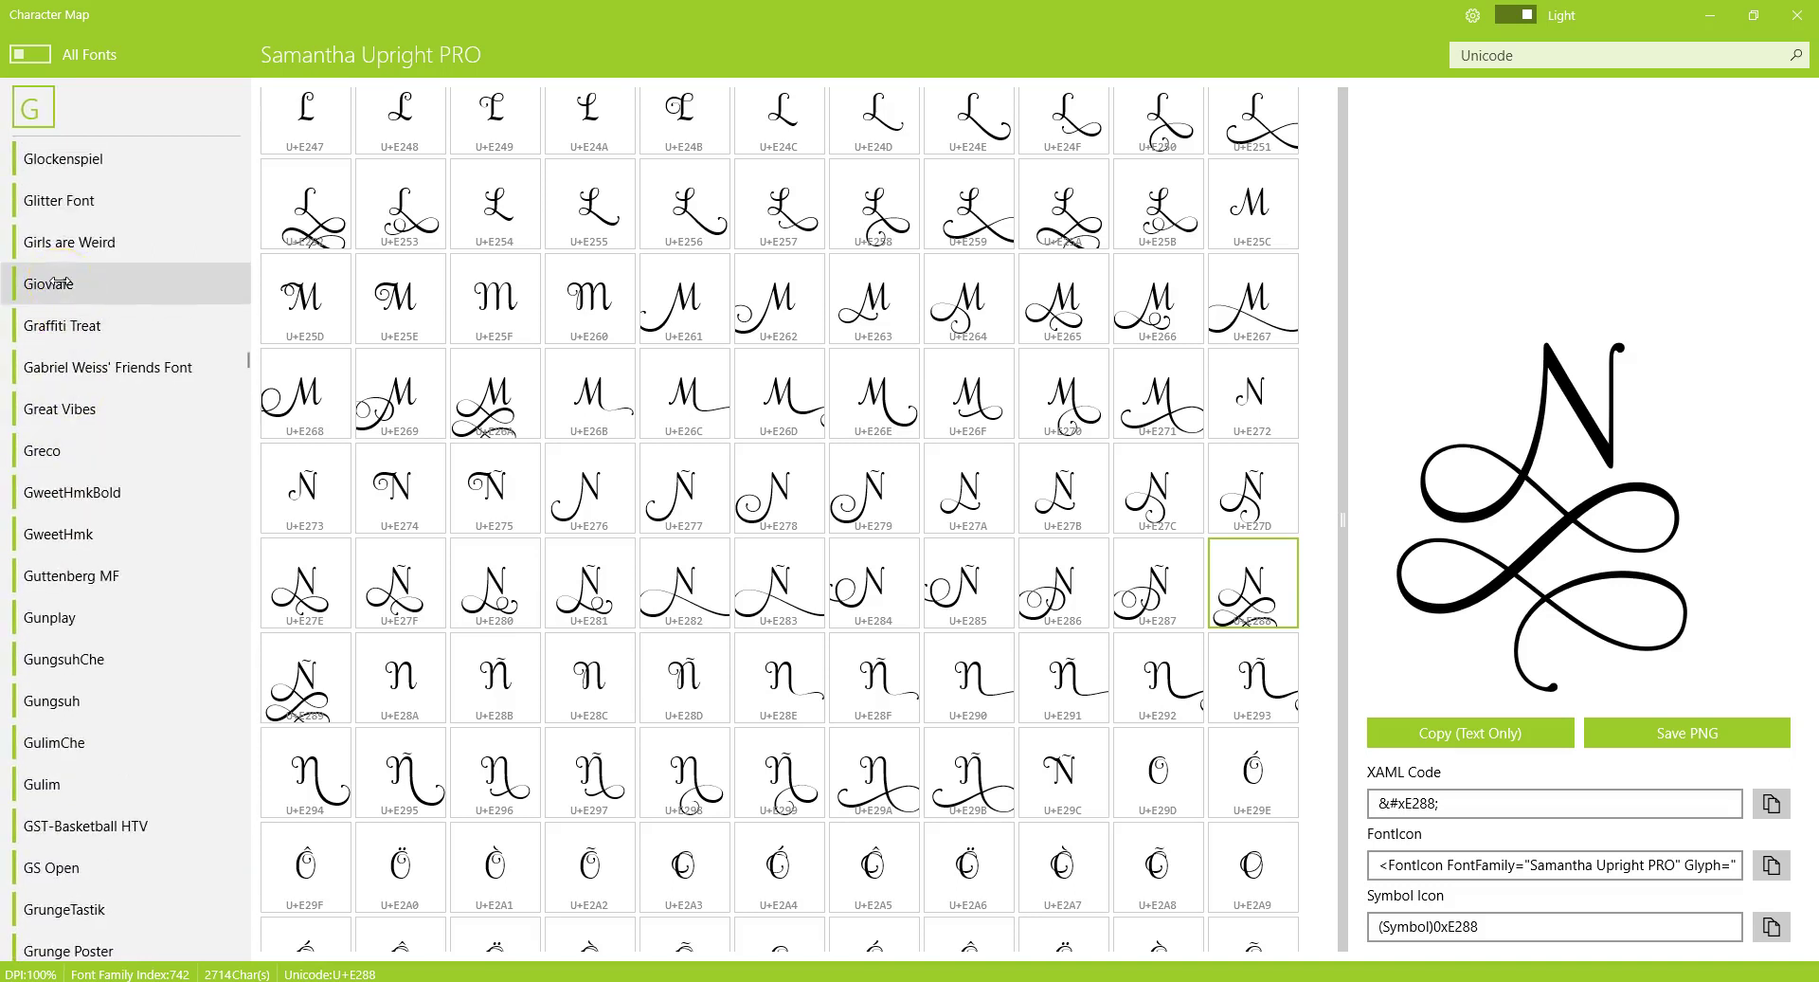
click(60, 283)
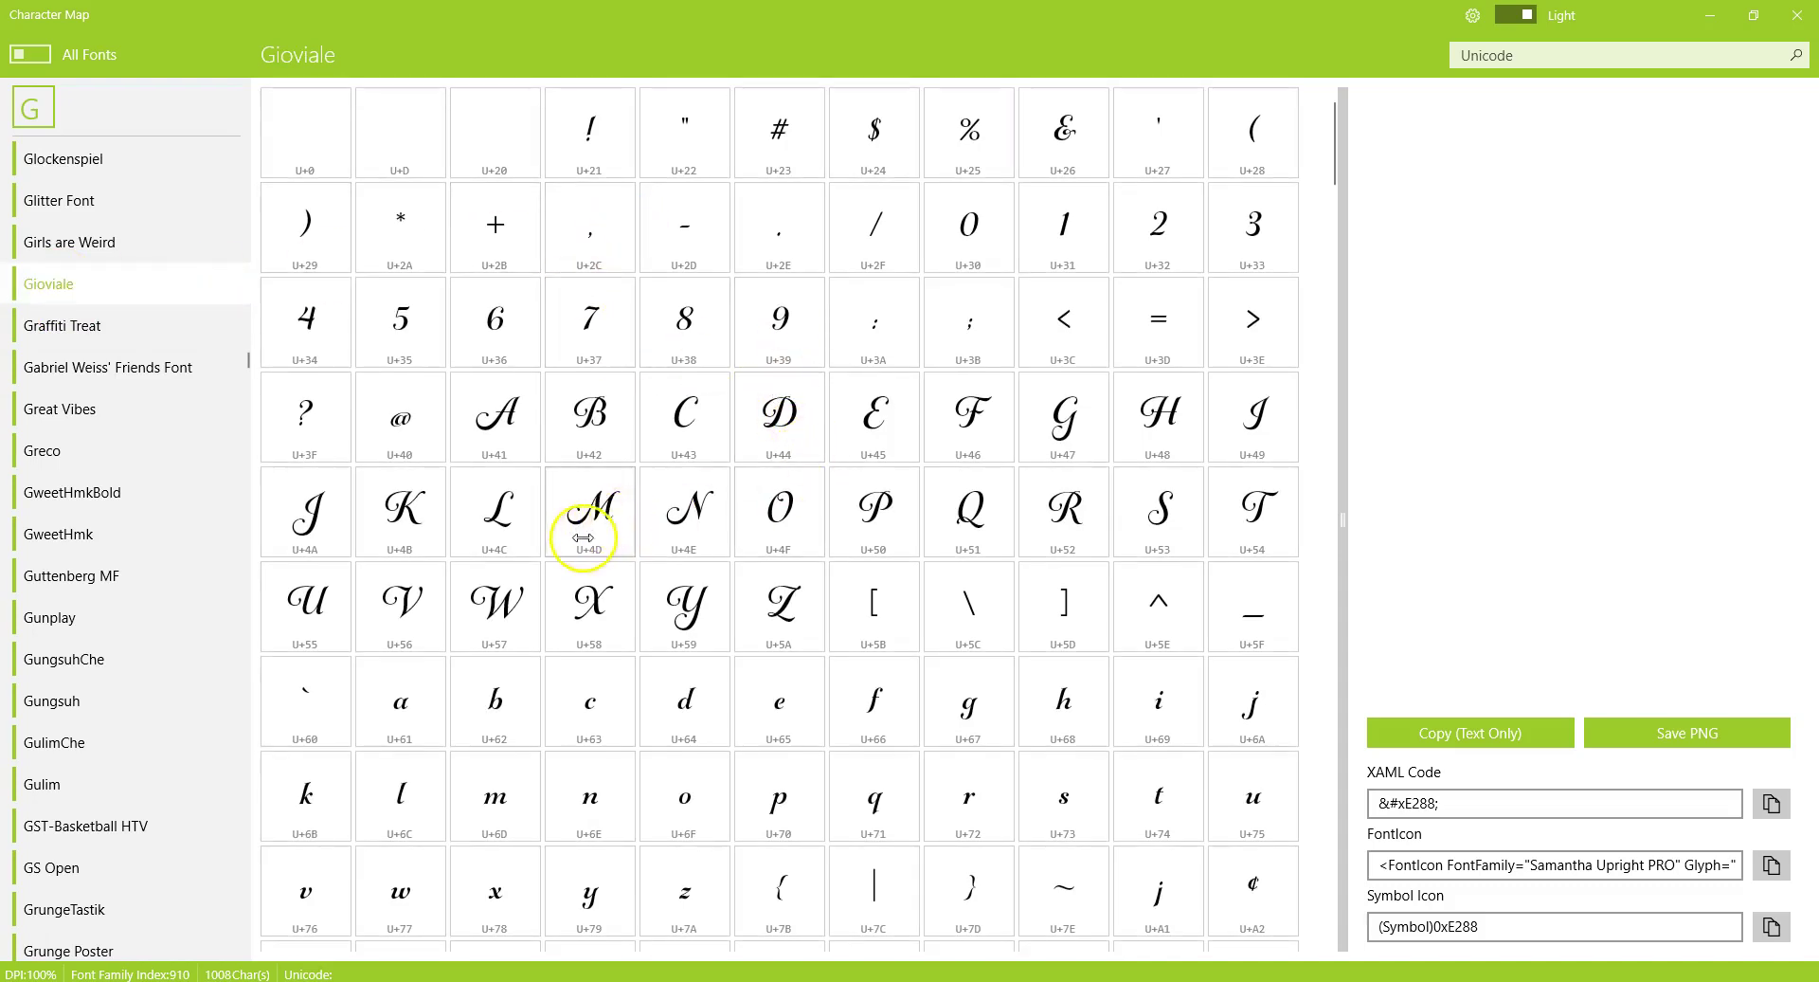
- Copy the swash M glyph U+E049 and, back in Silhouette Studio, paste it over the M of "Merry"
scroll(971, 507, down, 10)
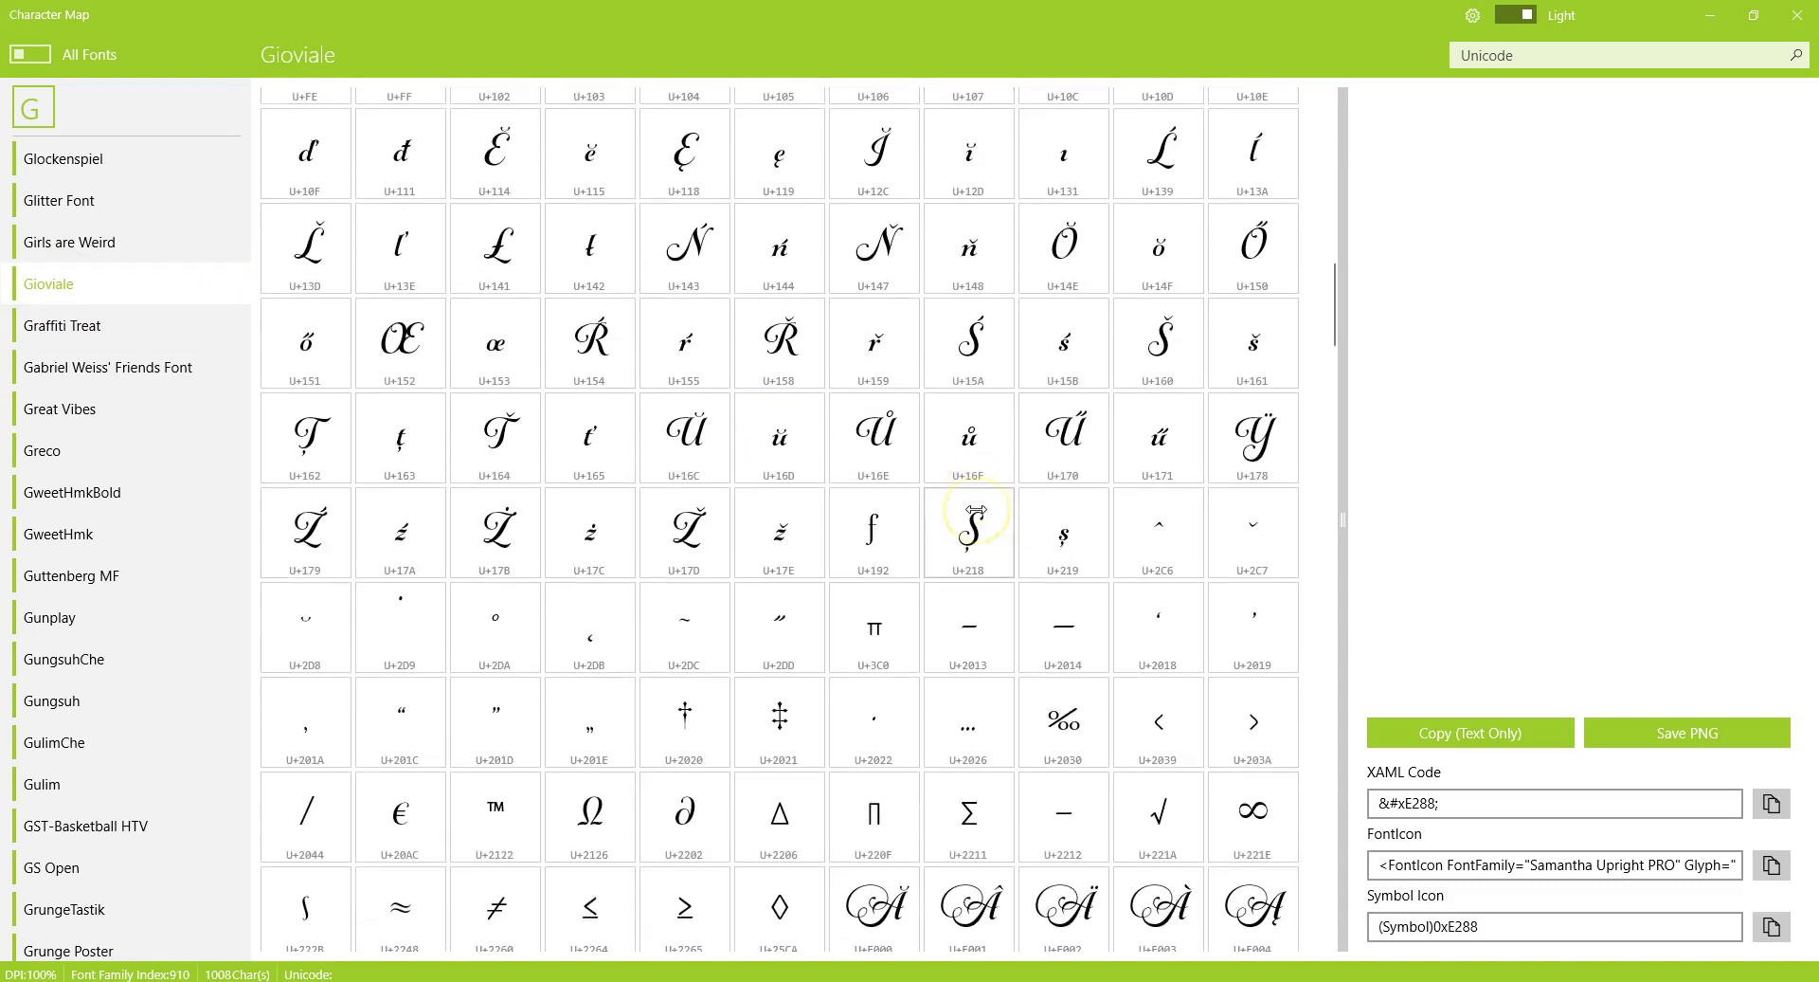
scroll(976, 509, down, 8)
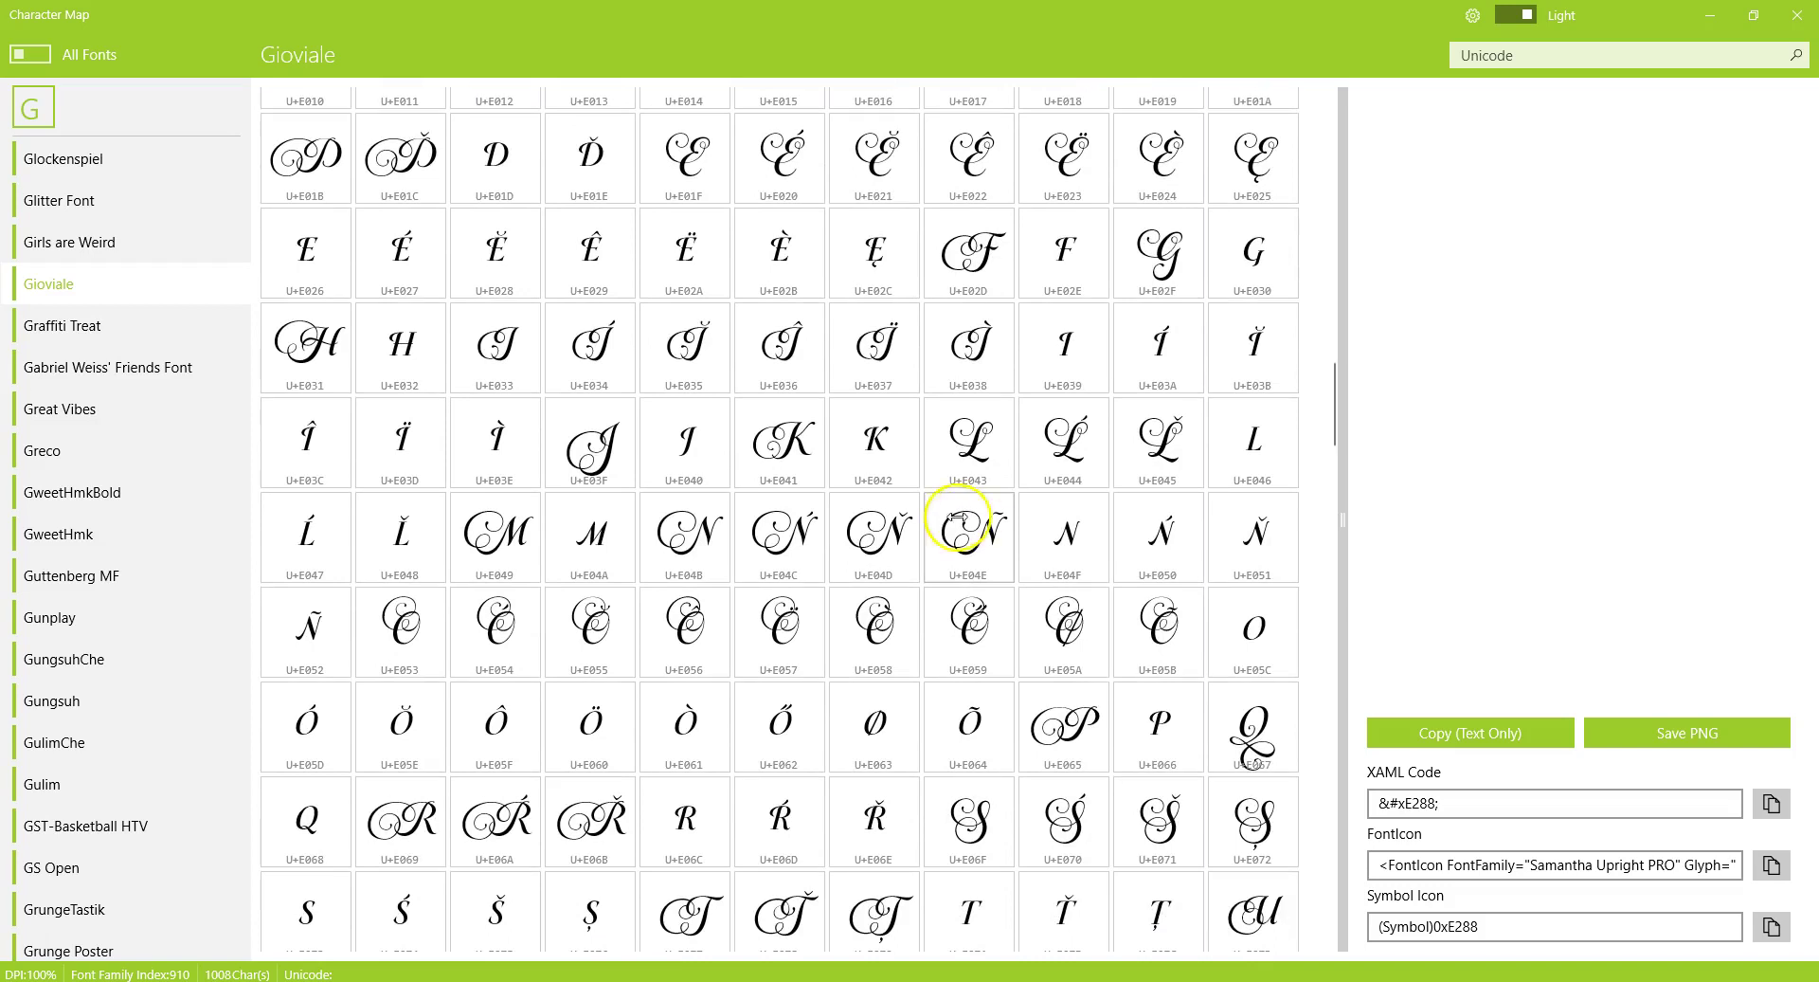
click(491, 528)
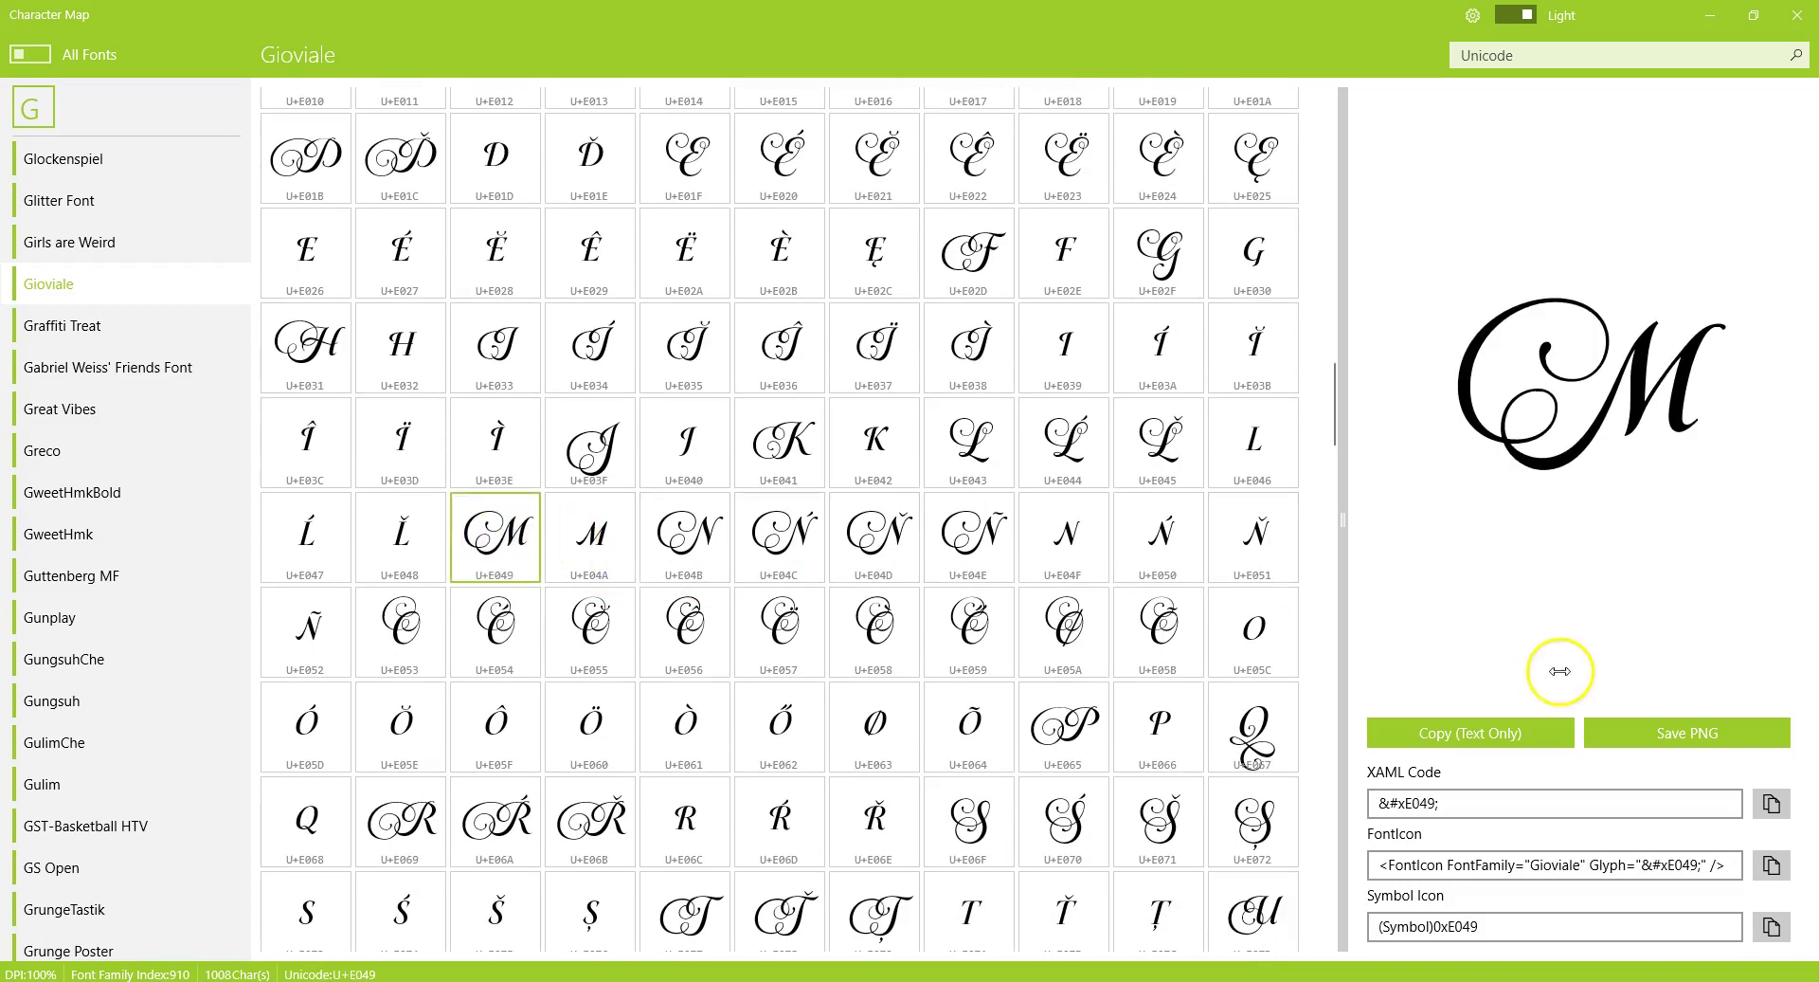
click(1471, 722)
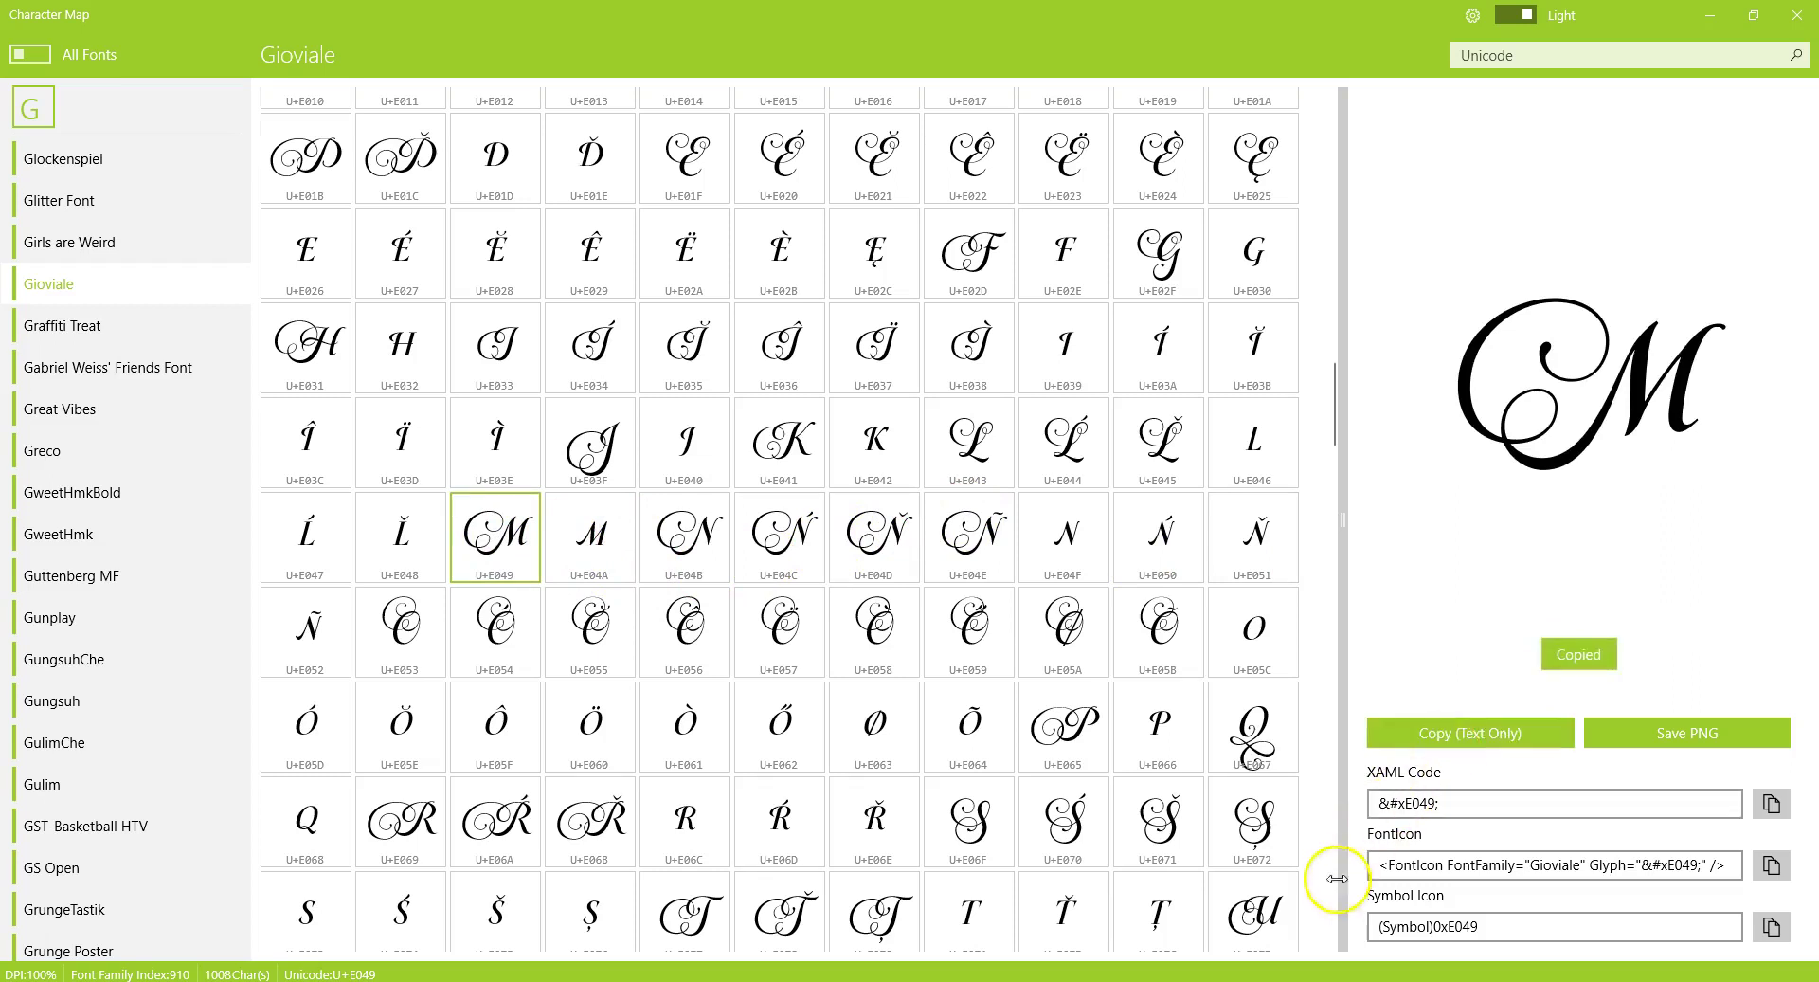
key(alt+Tab)
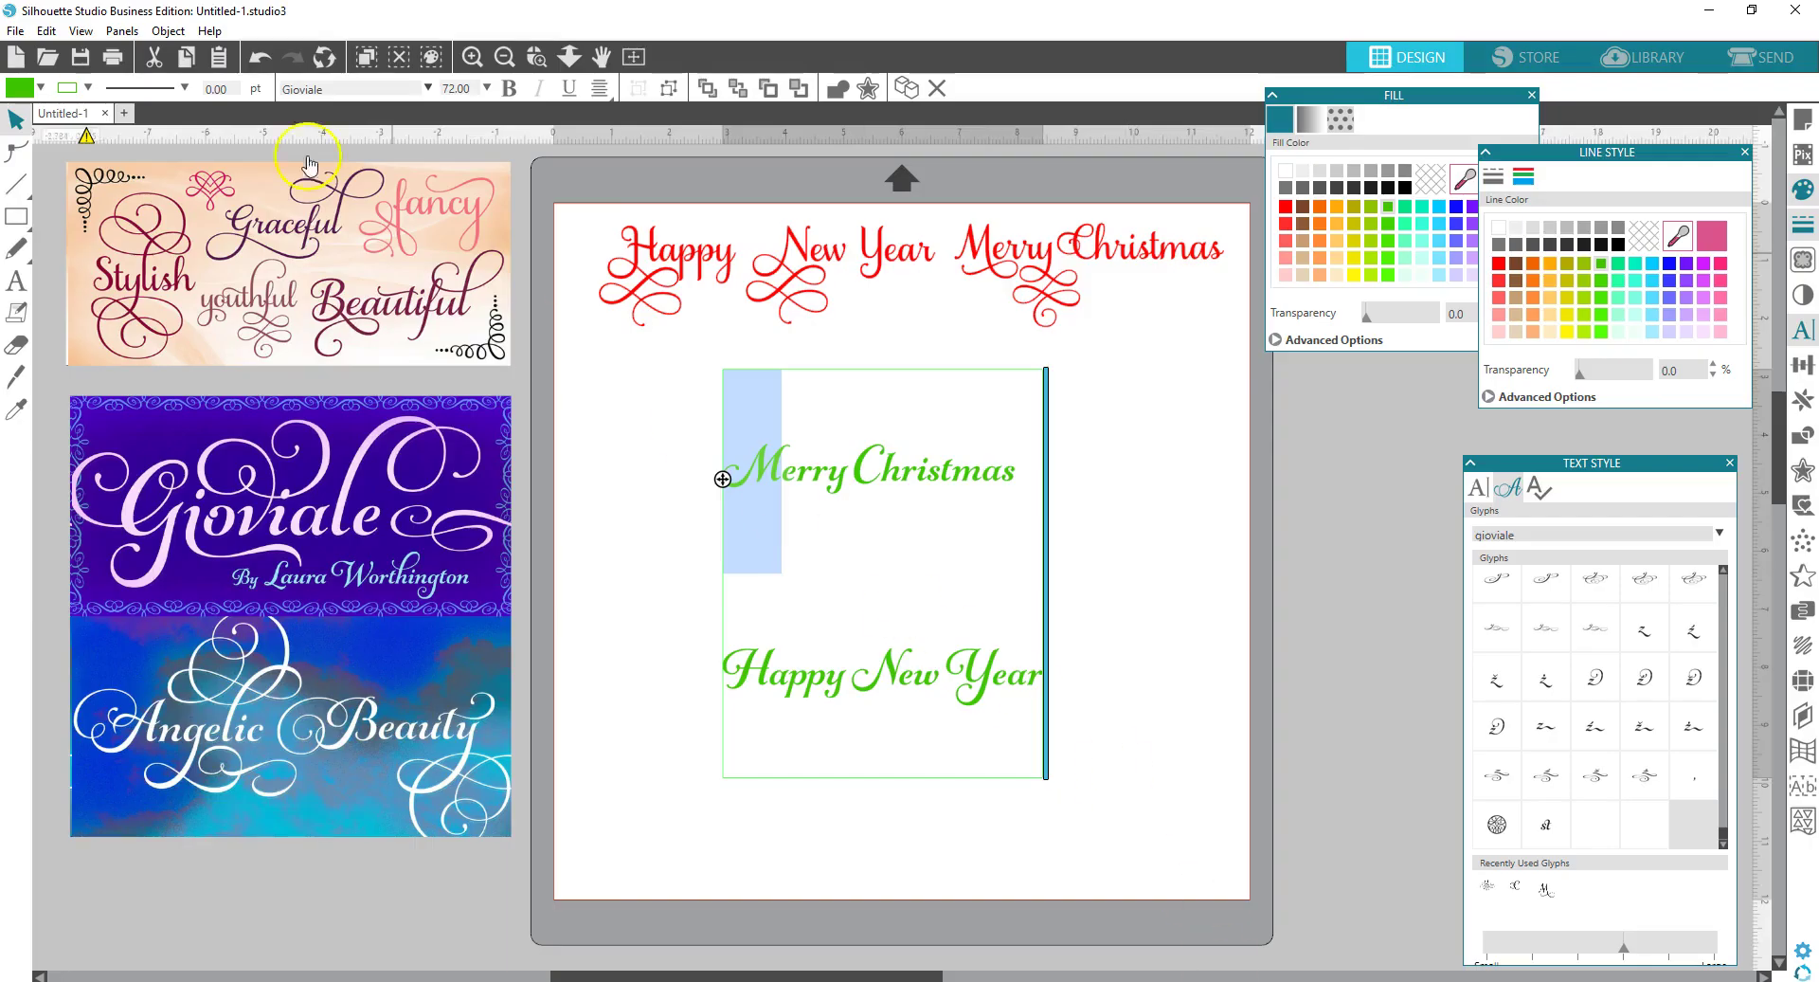
click(218, 57)
click(723, 529)
click(801, 512)
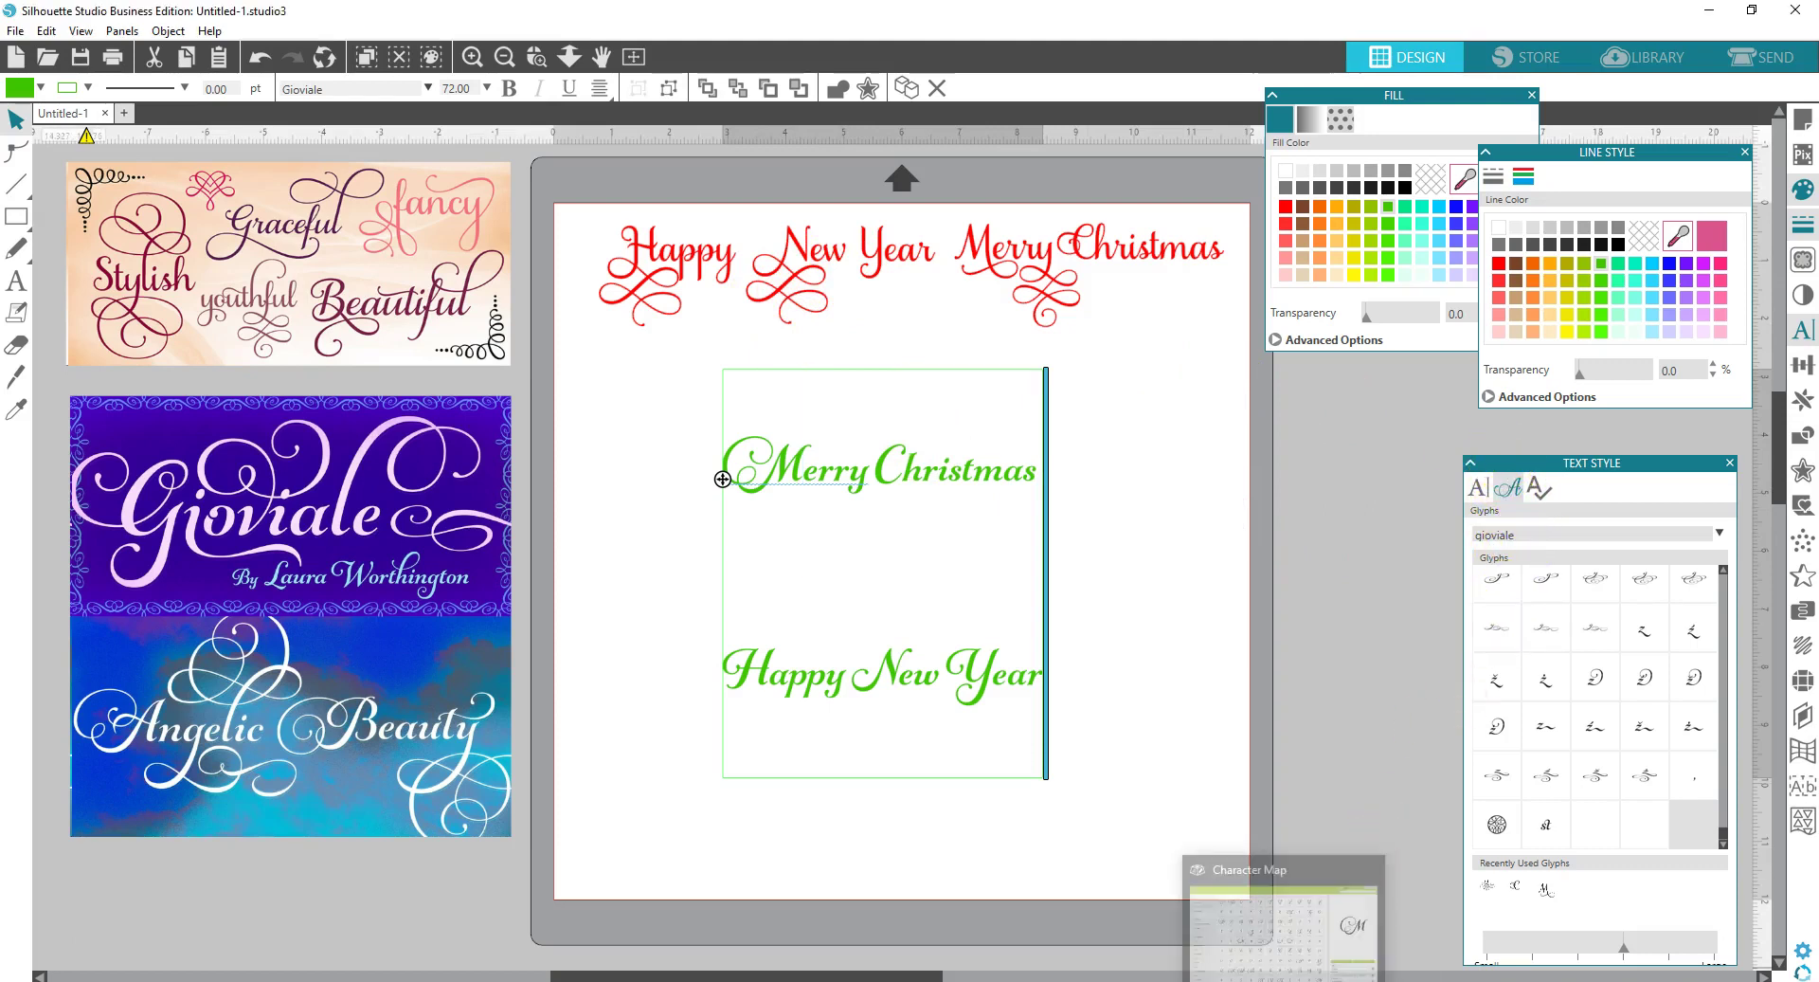
- Switch to Inkscape and move the font sample image off the page to the right
click(1285, 979)
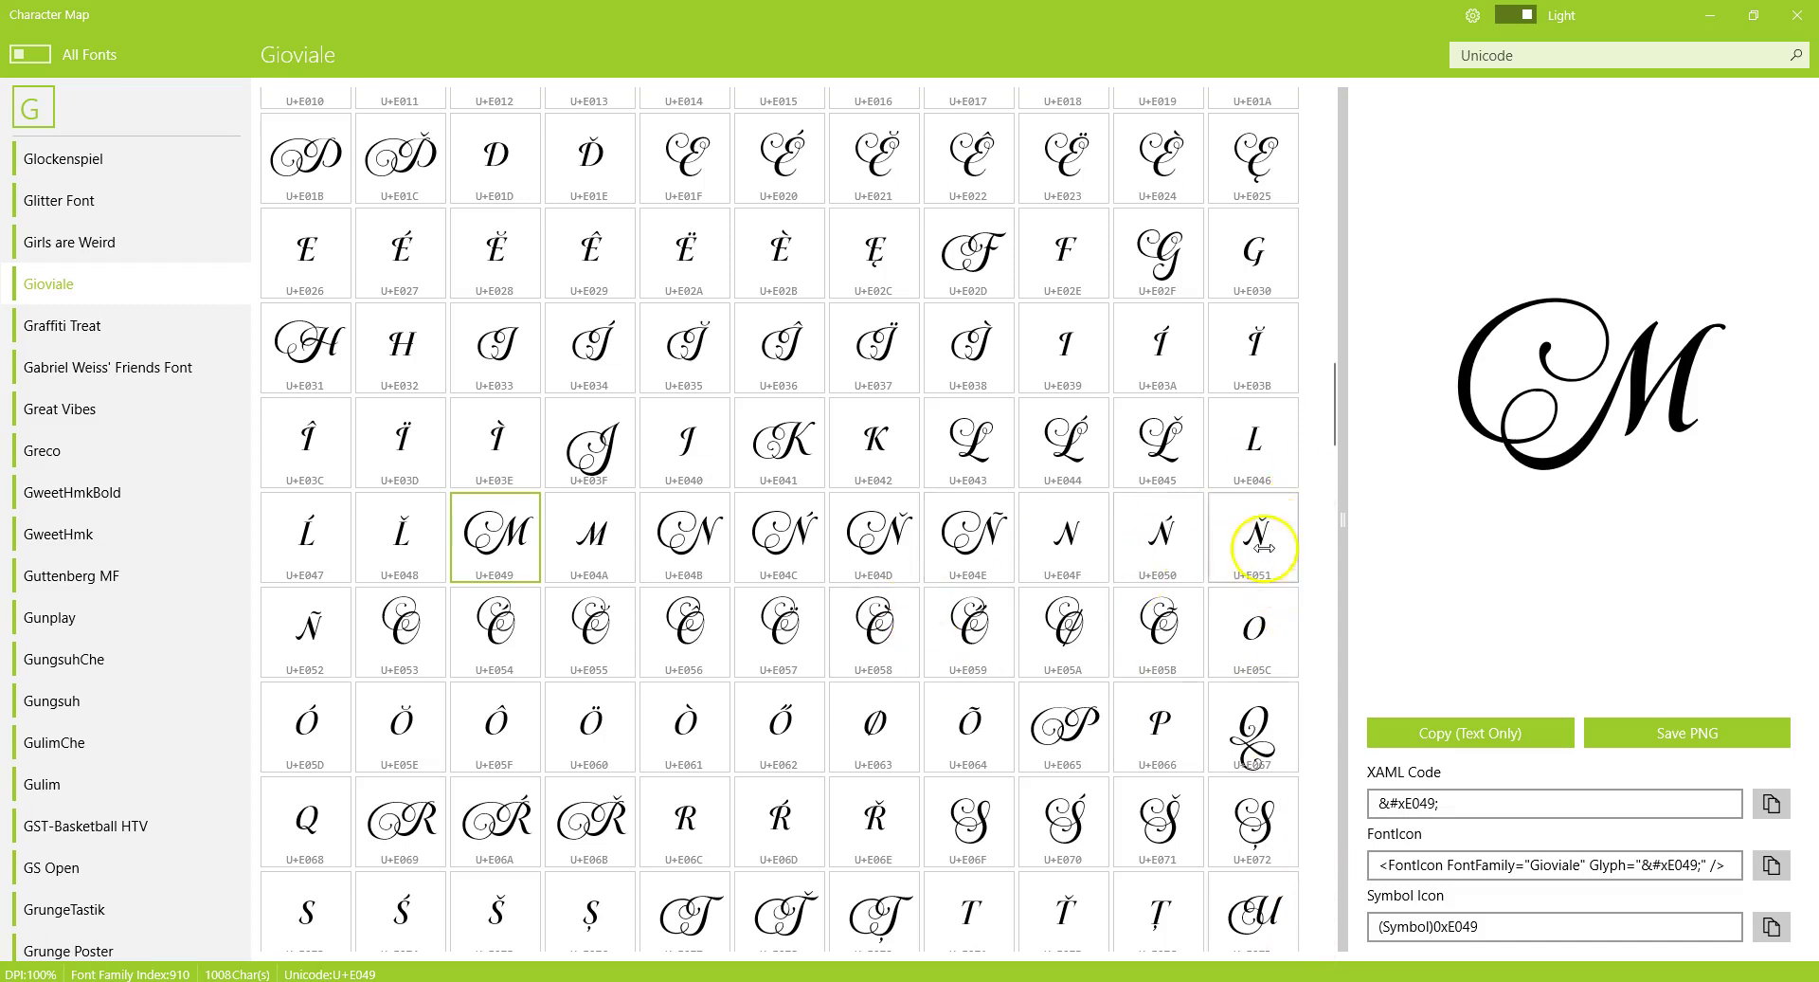
mouse_move(1104, 981)
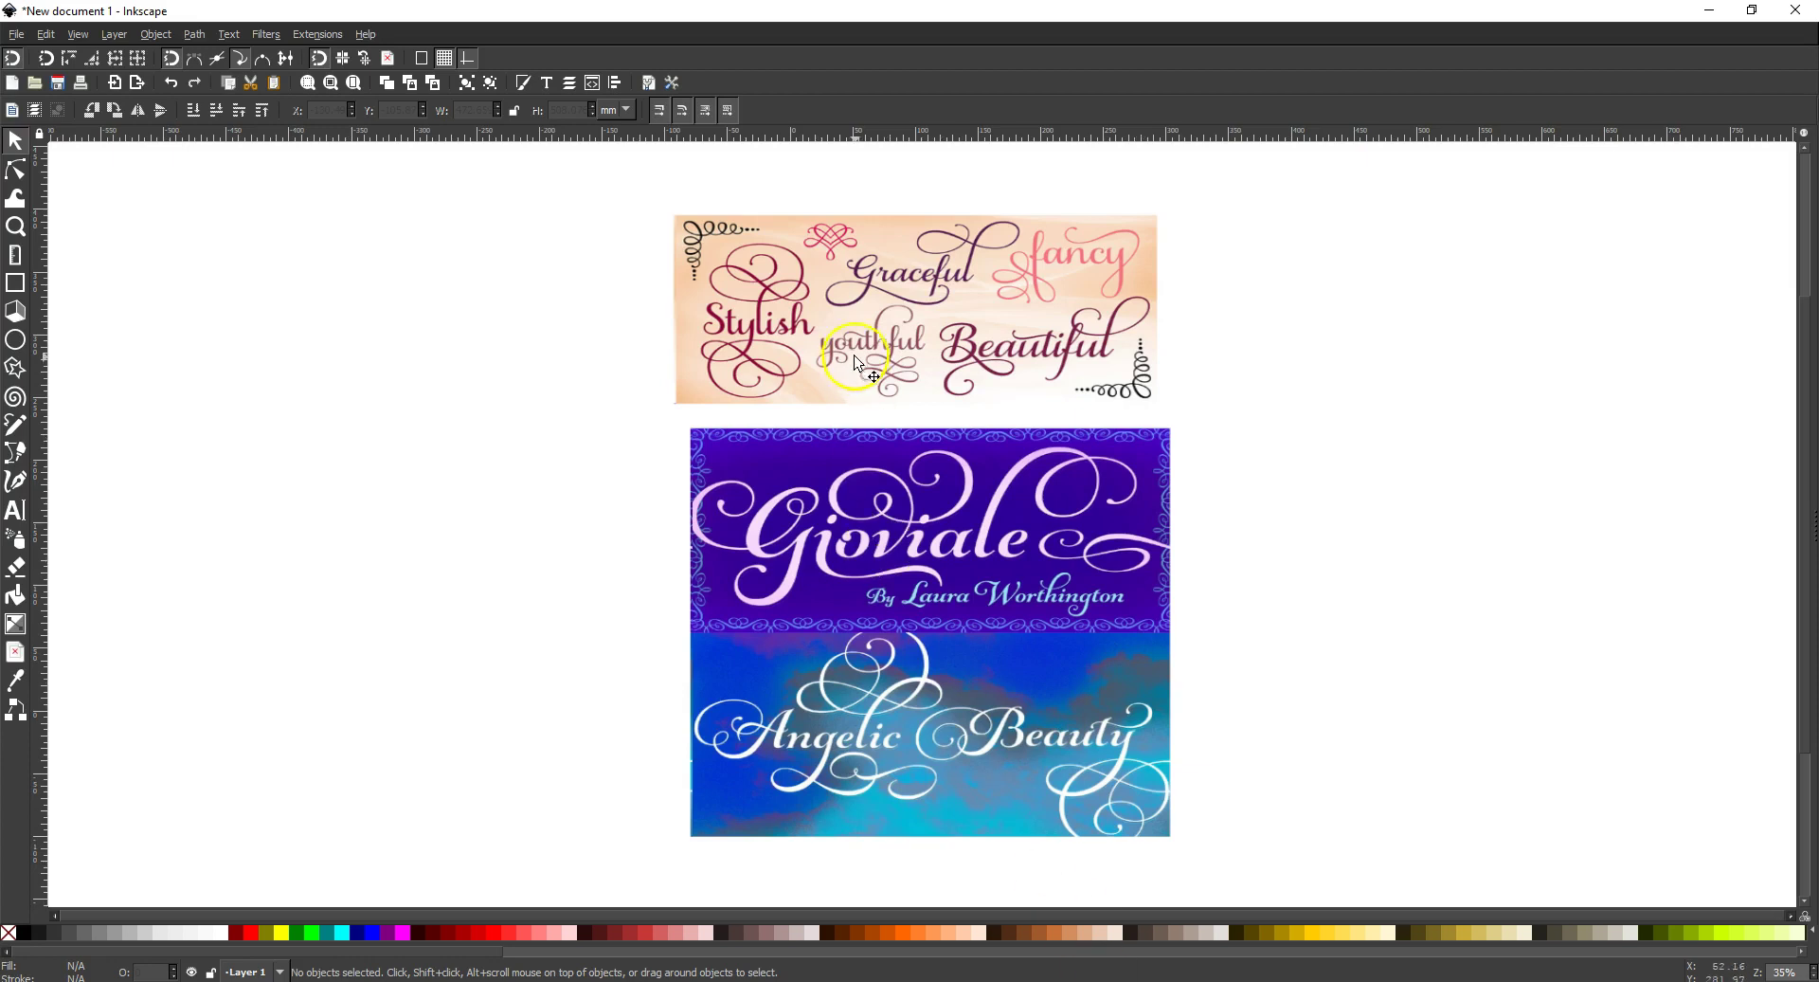
click(860, 335)
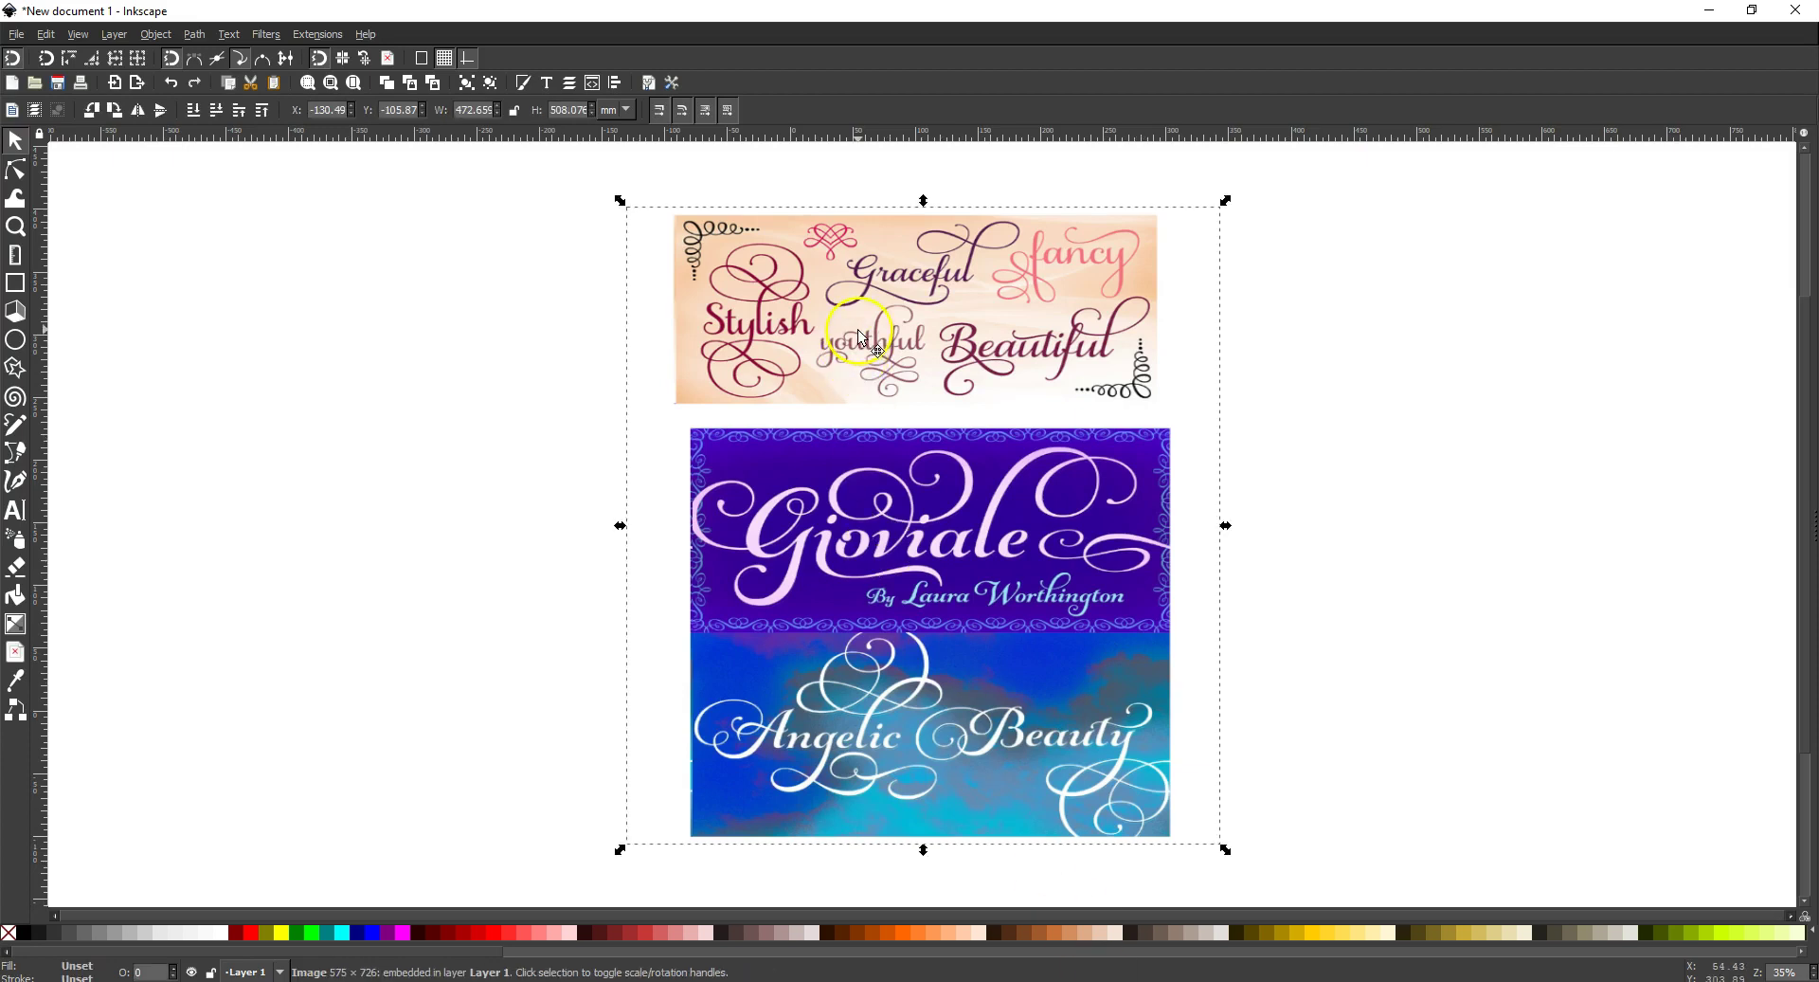
drag(860, 336, 1420, 373)
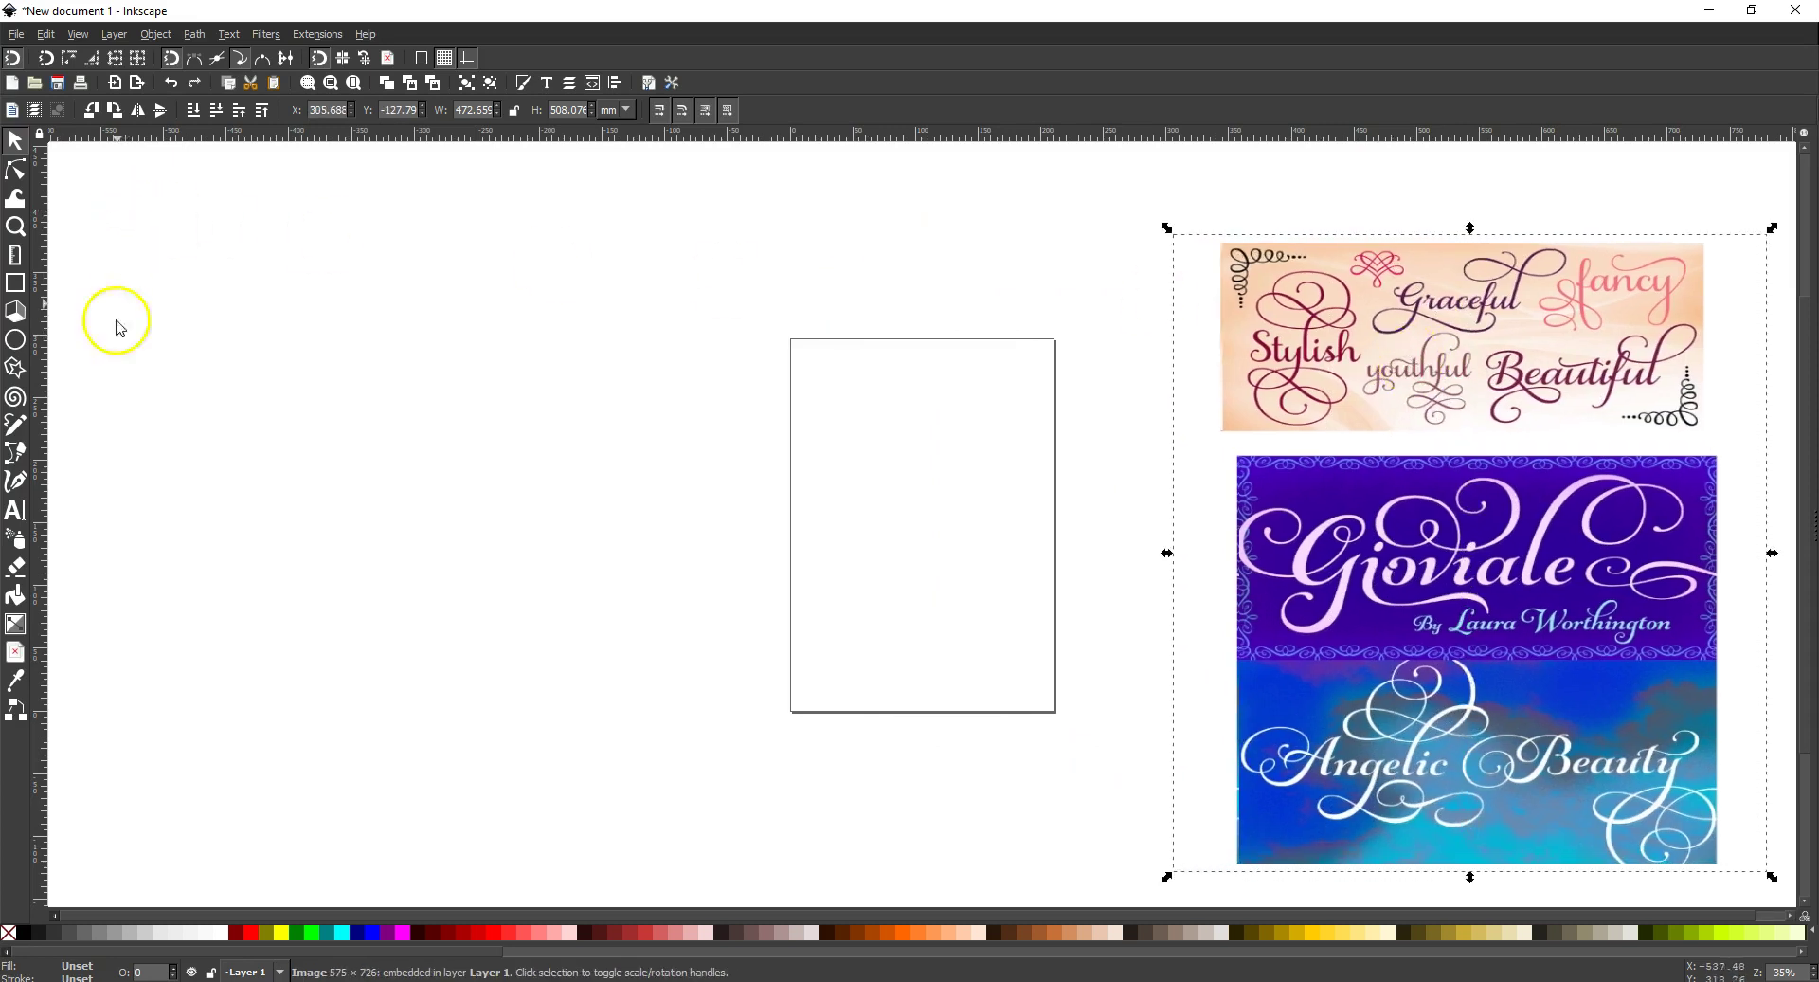
- Add the text "Happy New Year" on the empty canvas left of the page and set its font to Samantha Italic PRO
click(17, 512)
click(268, 438)
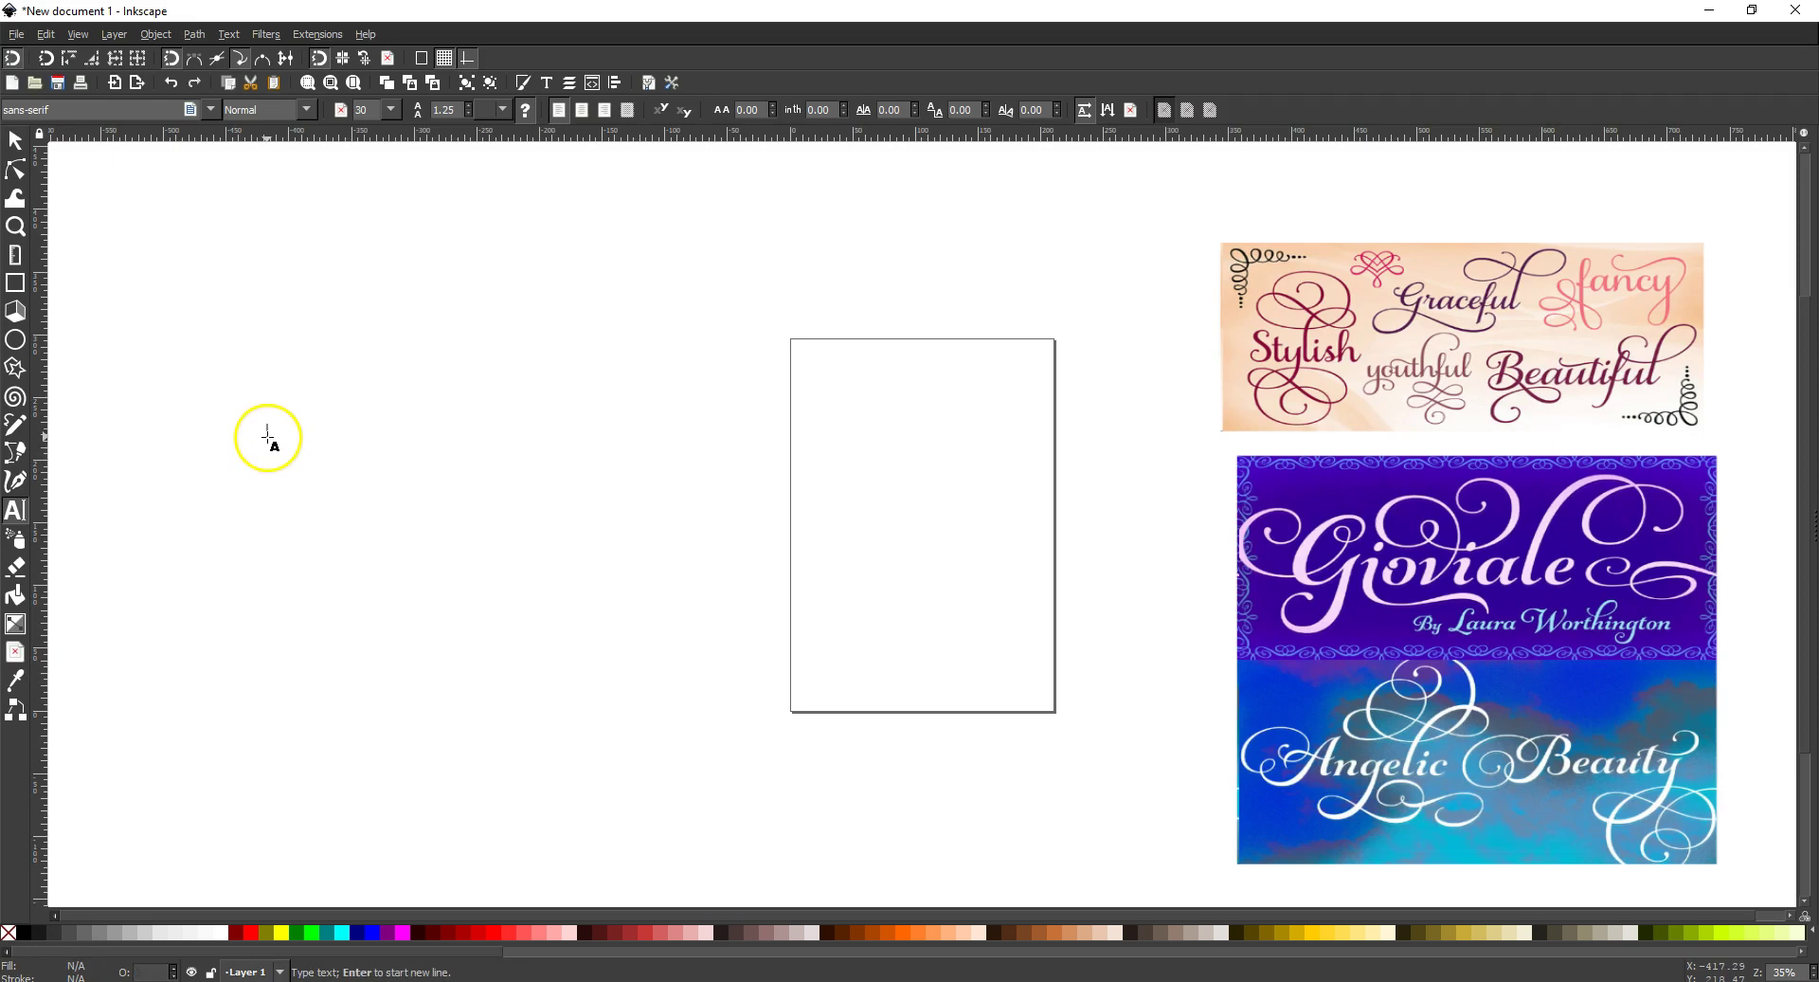
text(Happy New Year)
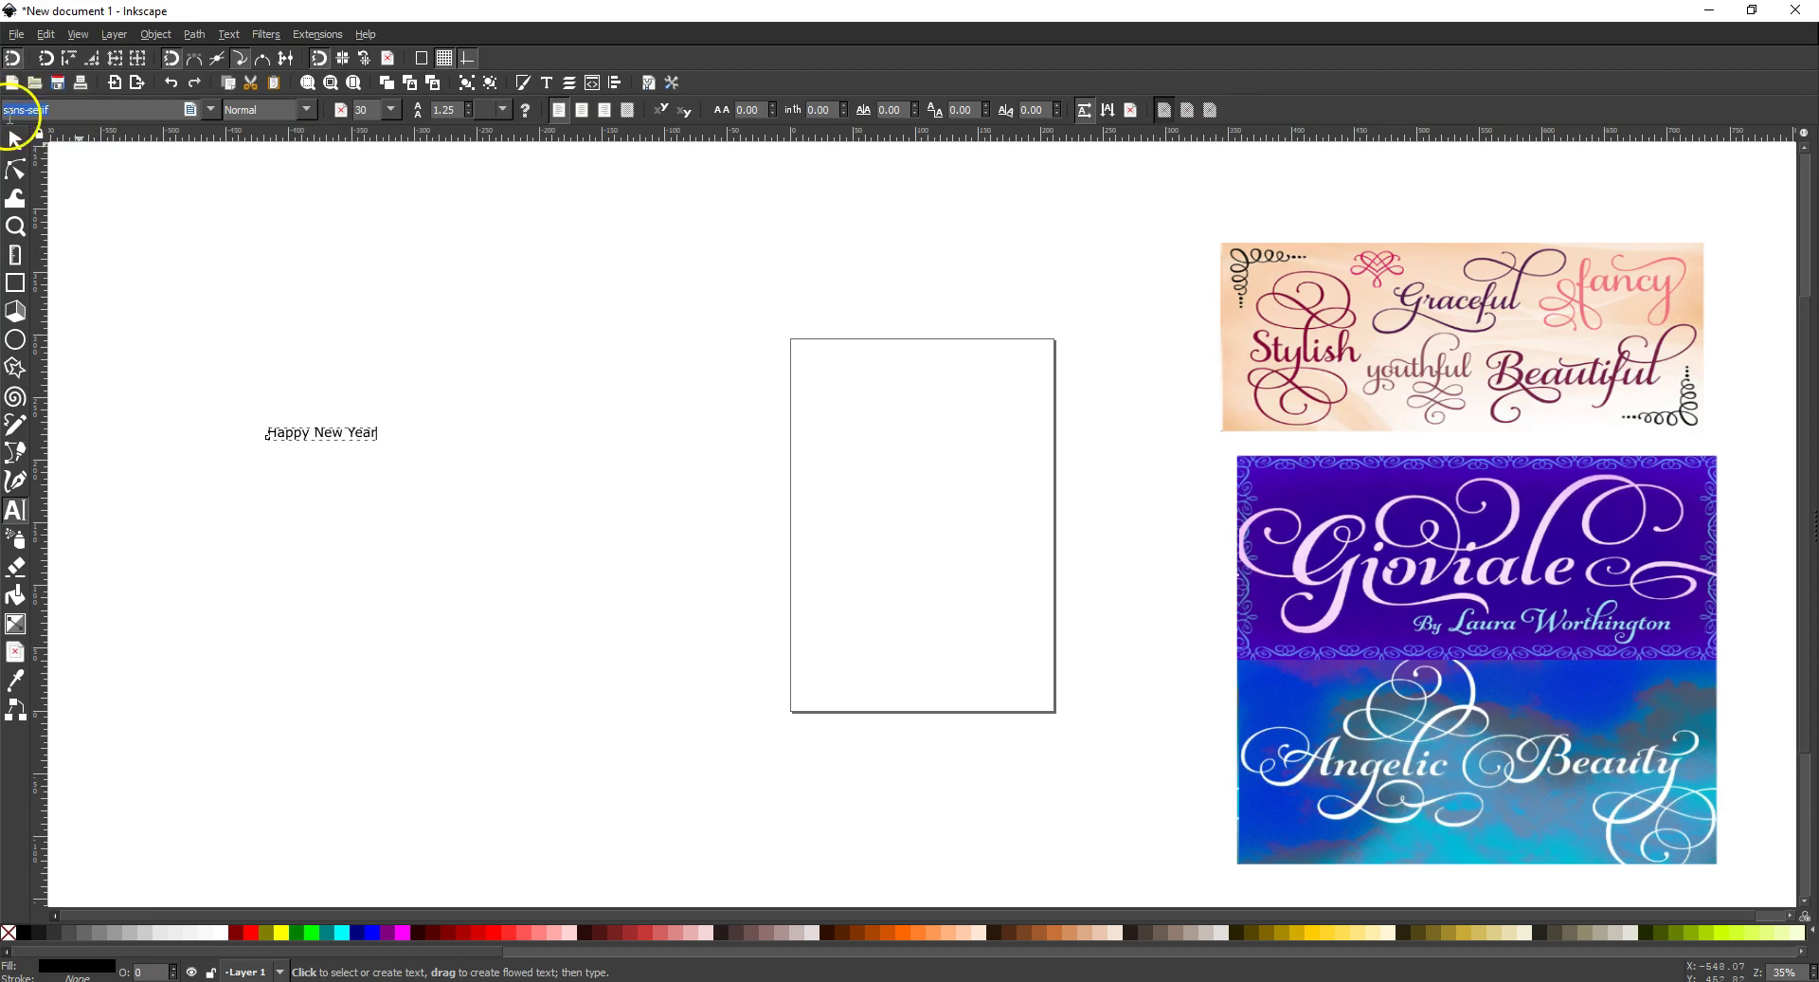
text(sama)
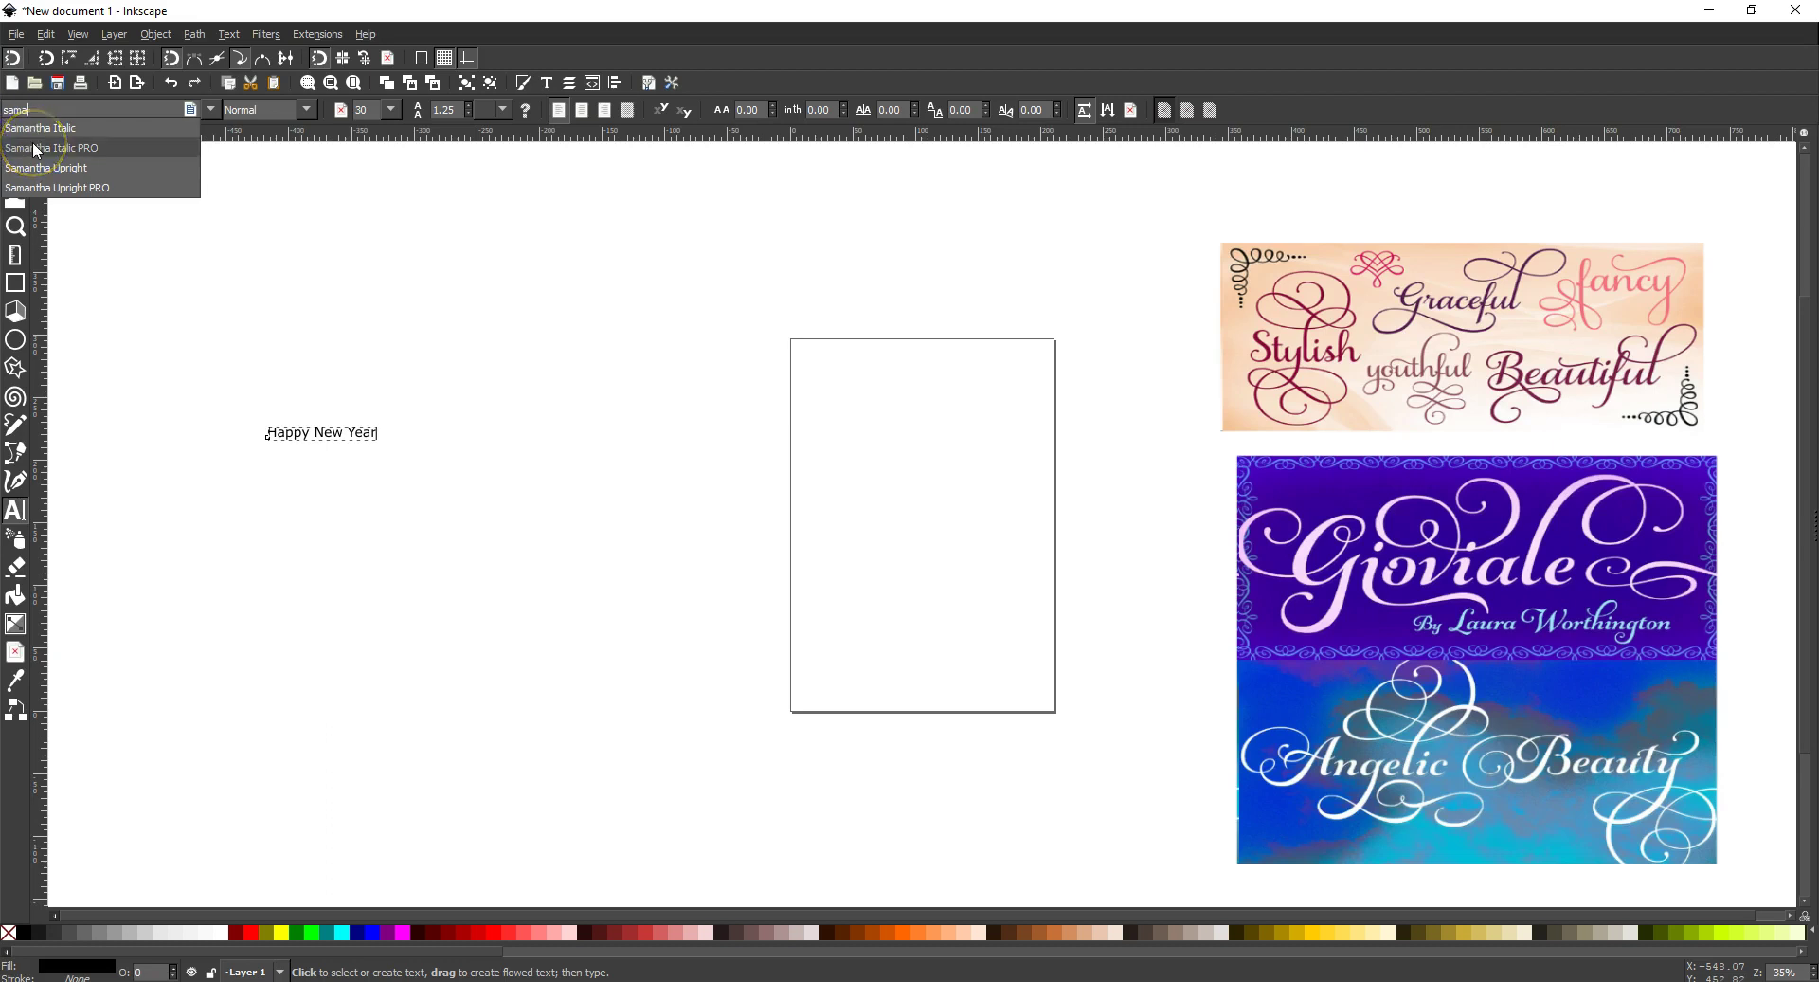
click(35, 150)
click(15, 139)
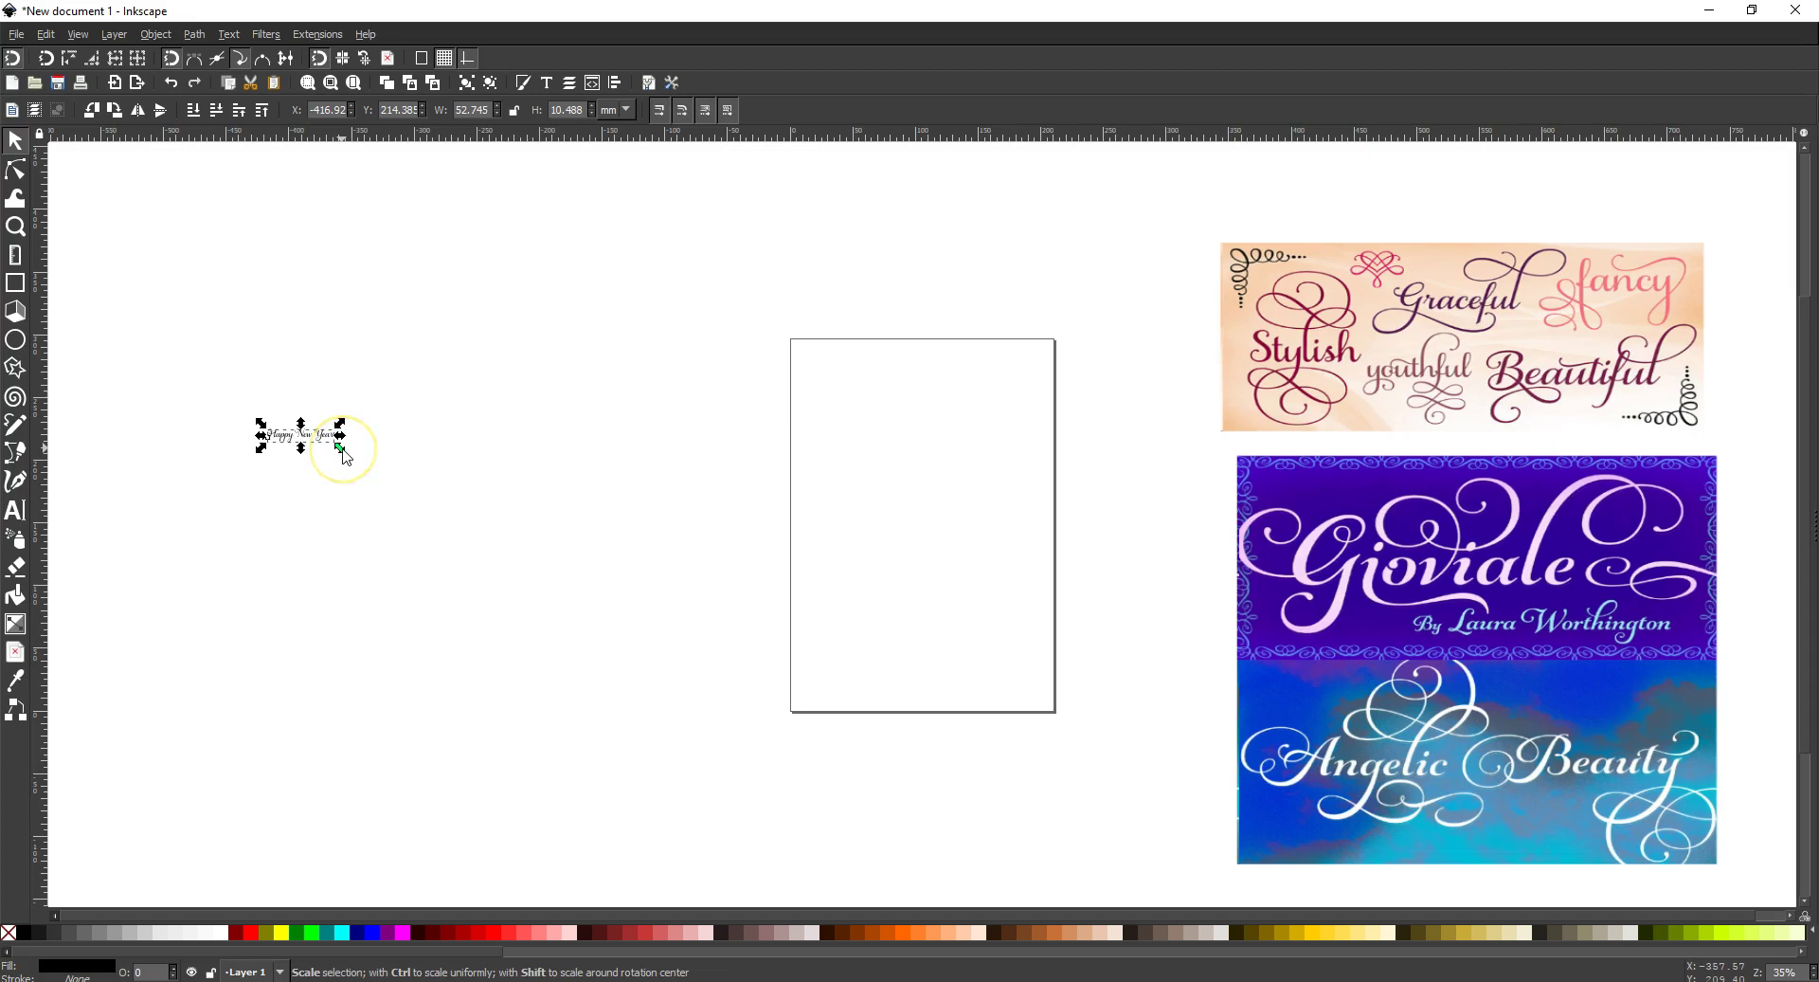
- Enlarge the "Happy New Year" text to about 701 mm wide across the canvas's upper area and fill it blue
drag(341, 449, 1118, 695)
drag(954, 507, 820, 274)
click(371, 933)
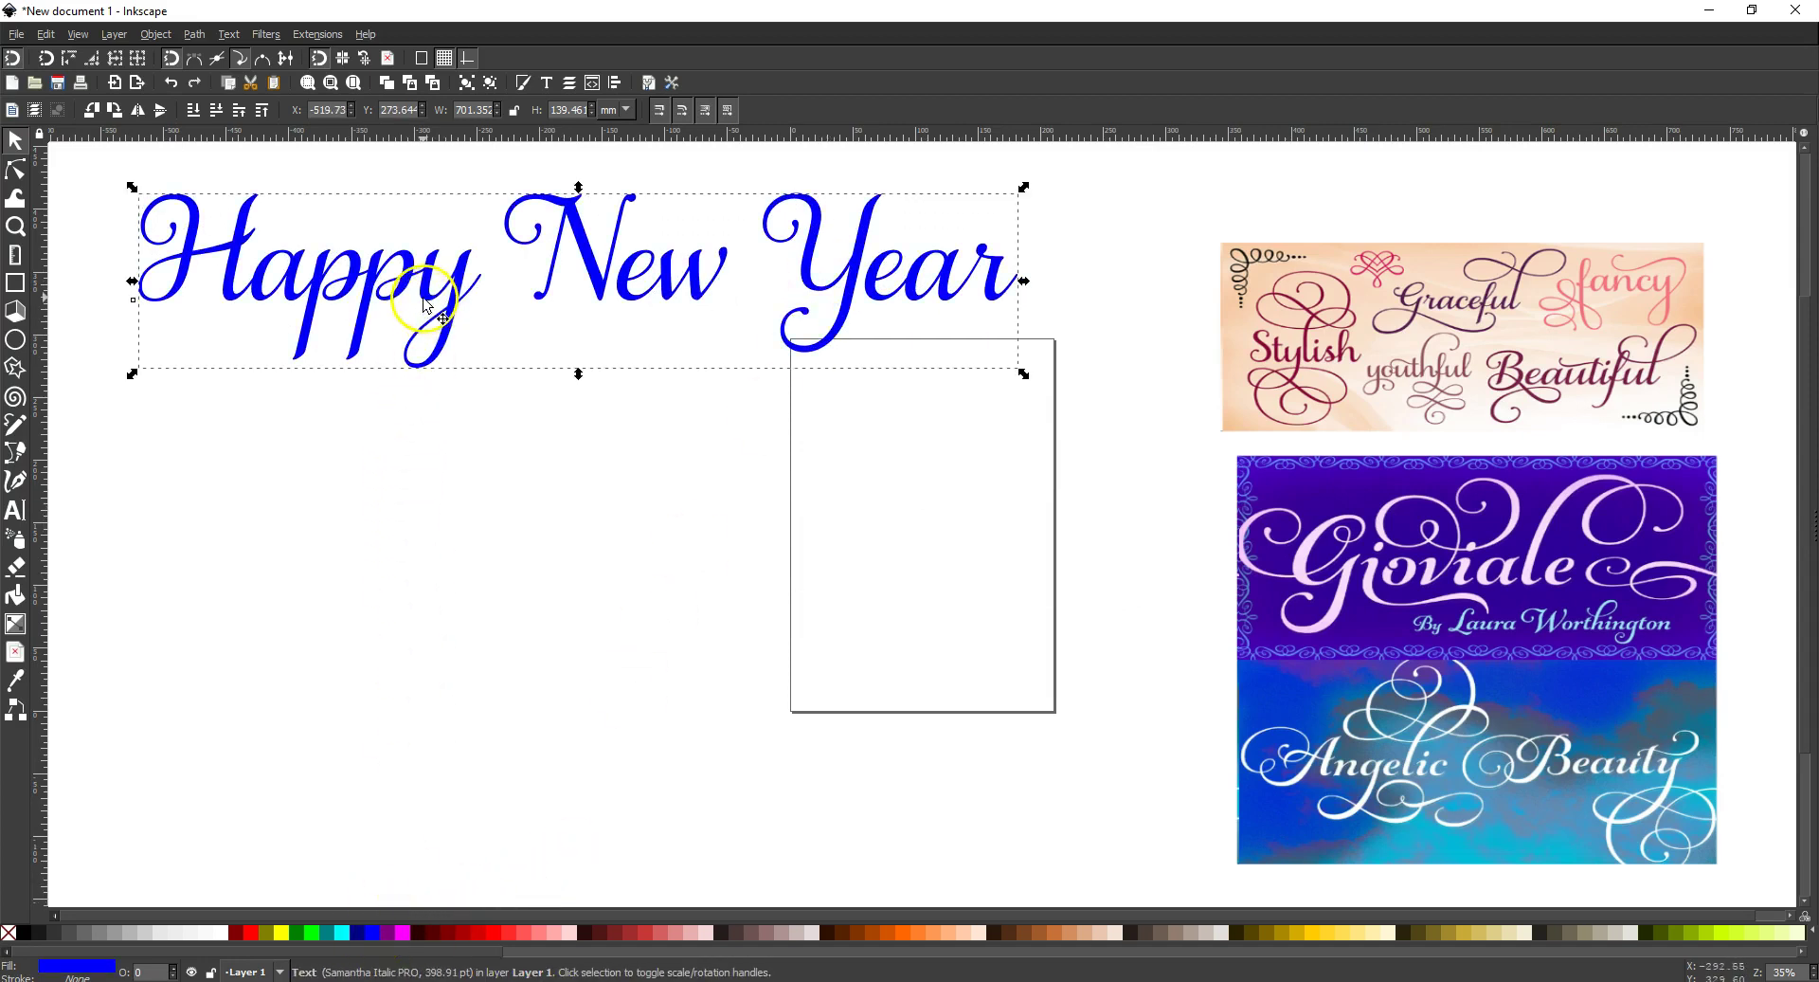
- Select the H of "Happy" for editing, then switch to Character Map and show the glyphs of the Samantha Italic PRO font
double_click(256, 296)
drag(250, 284, 133, 281)
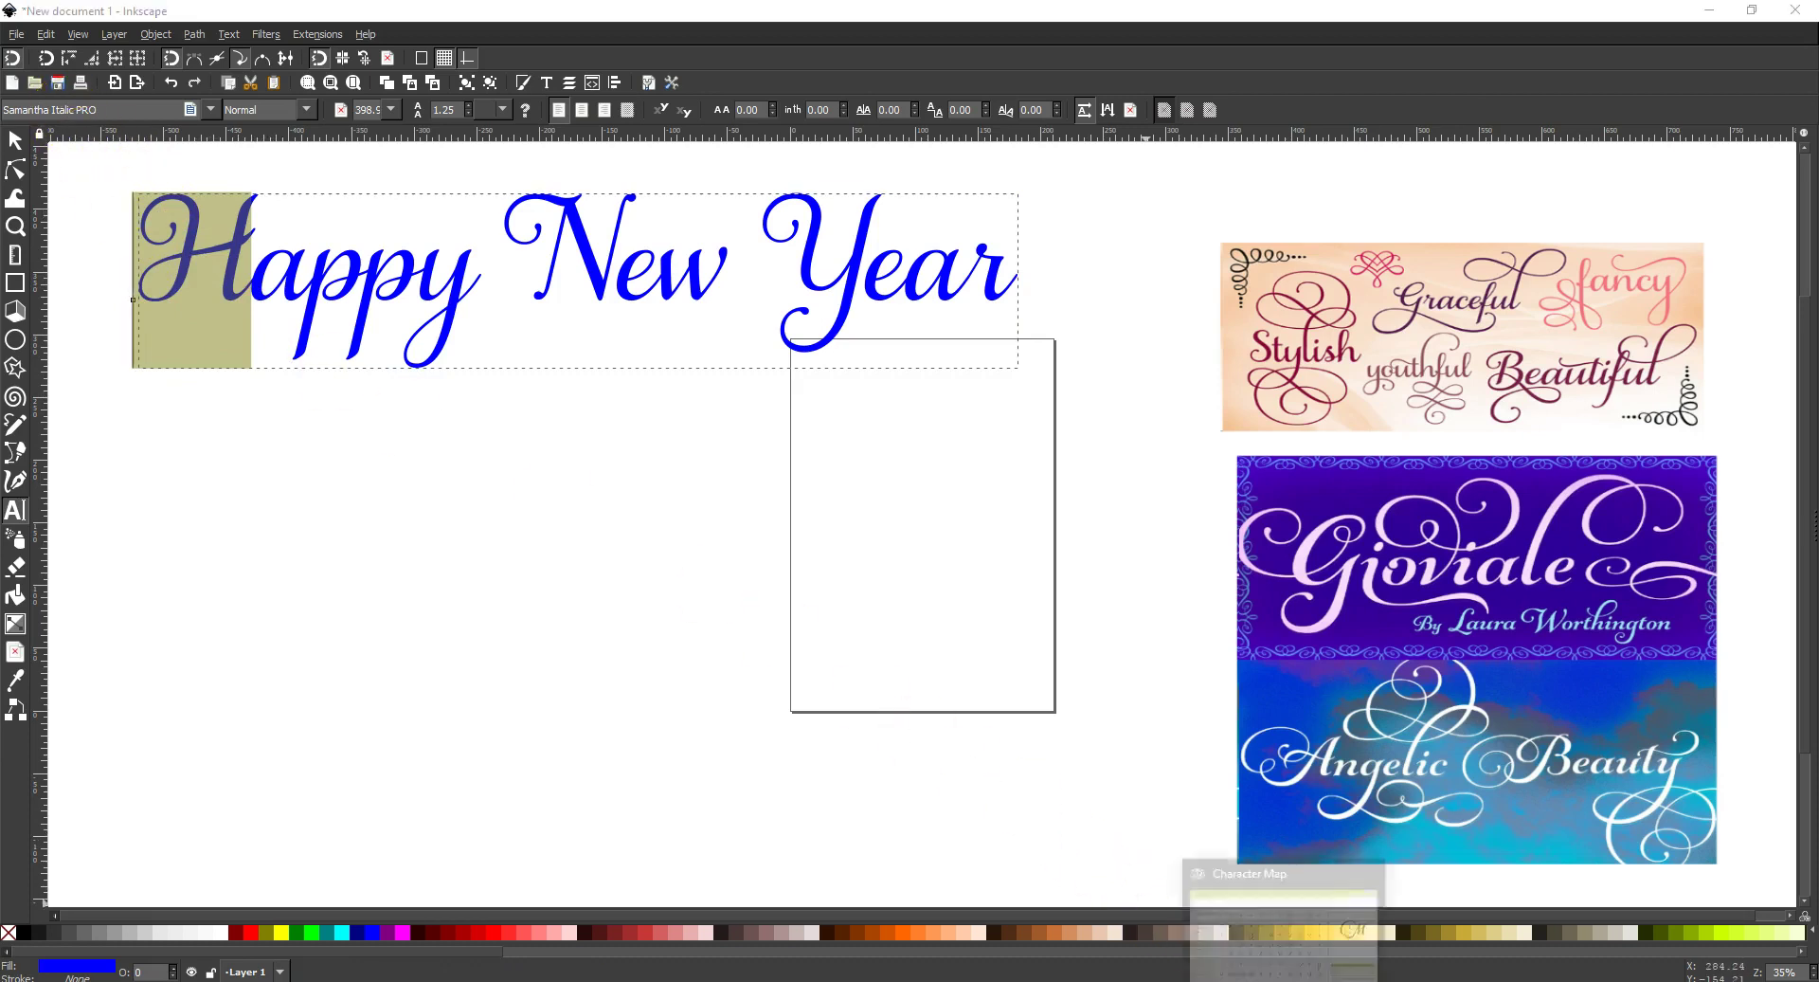
click(1283, 980)
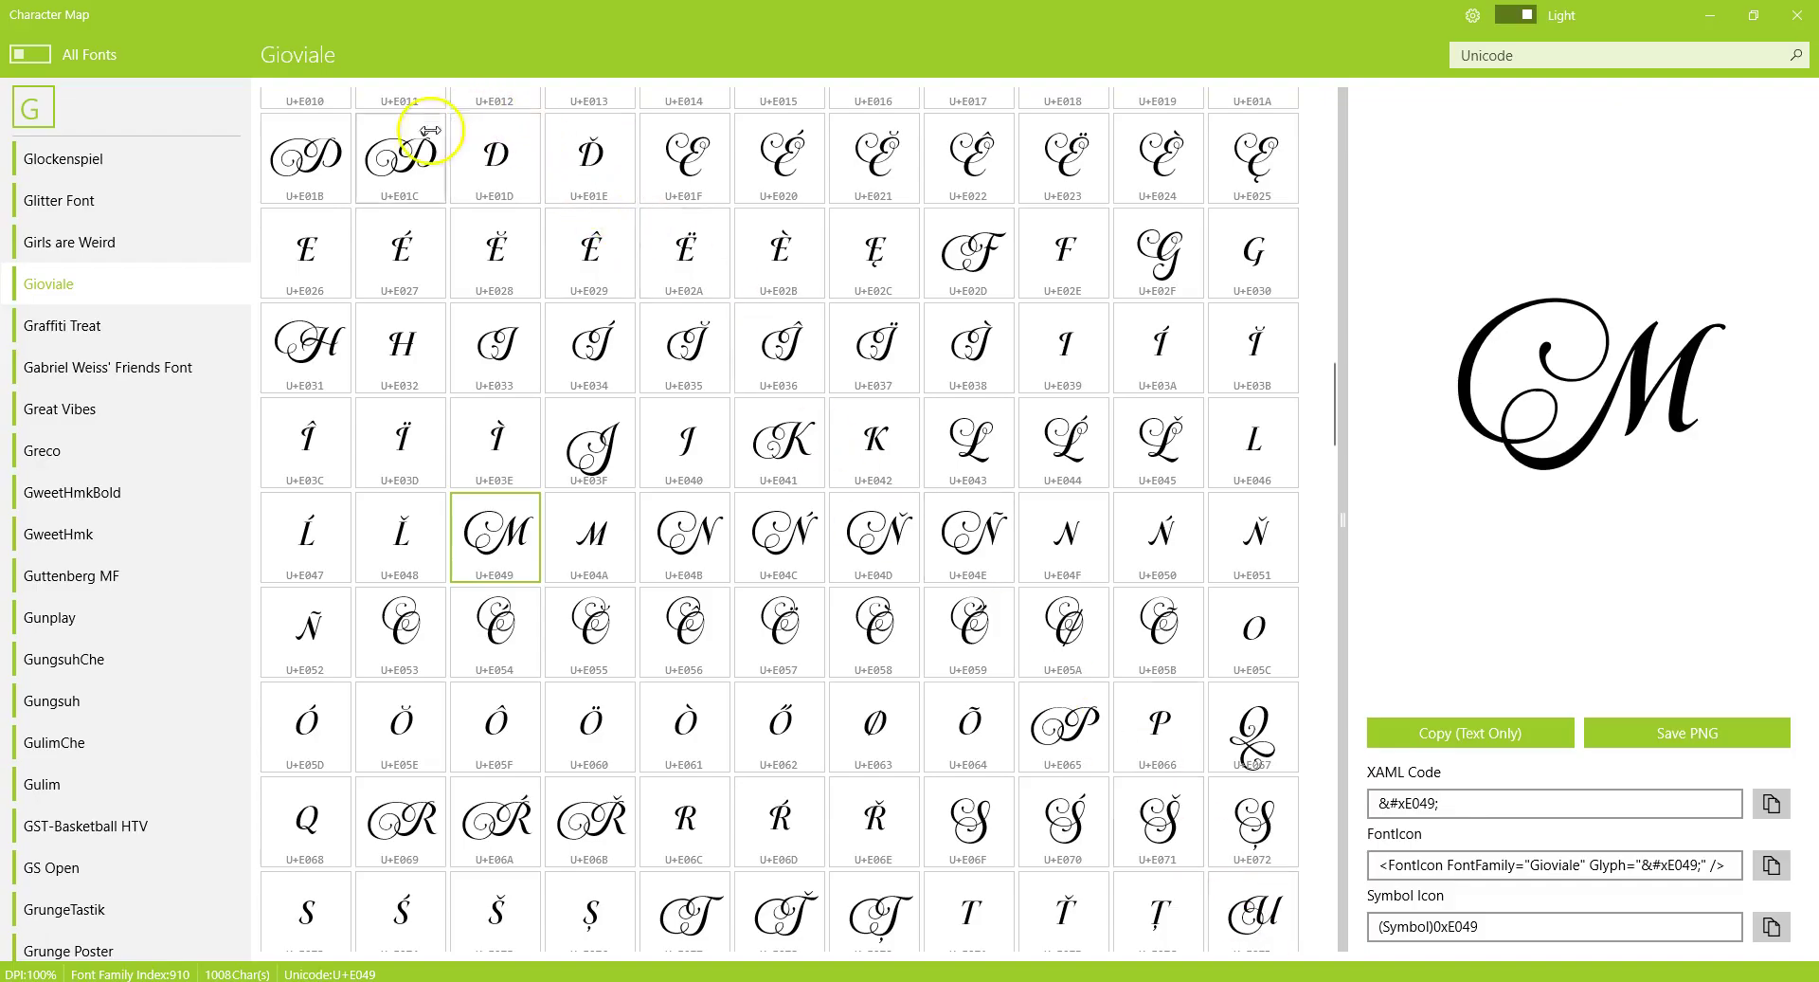
click(42, 106)
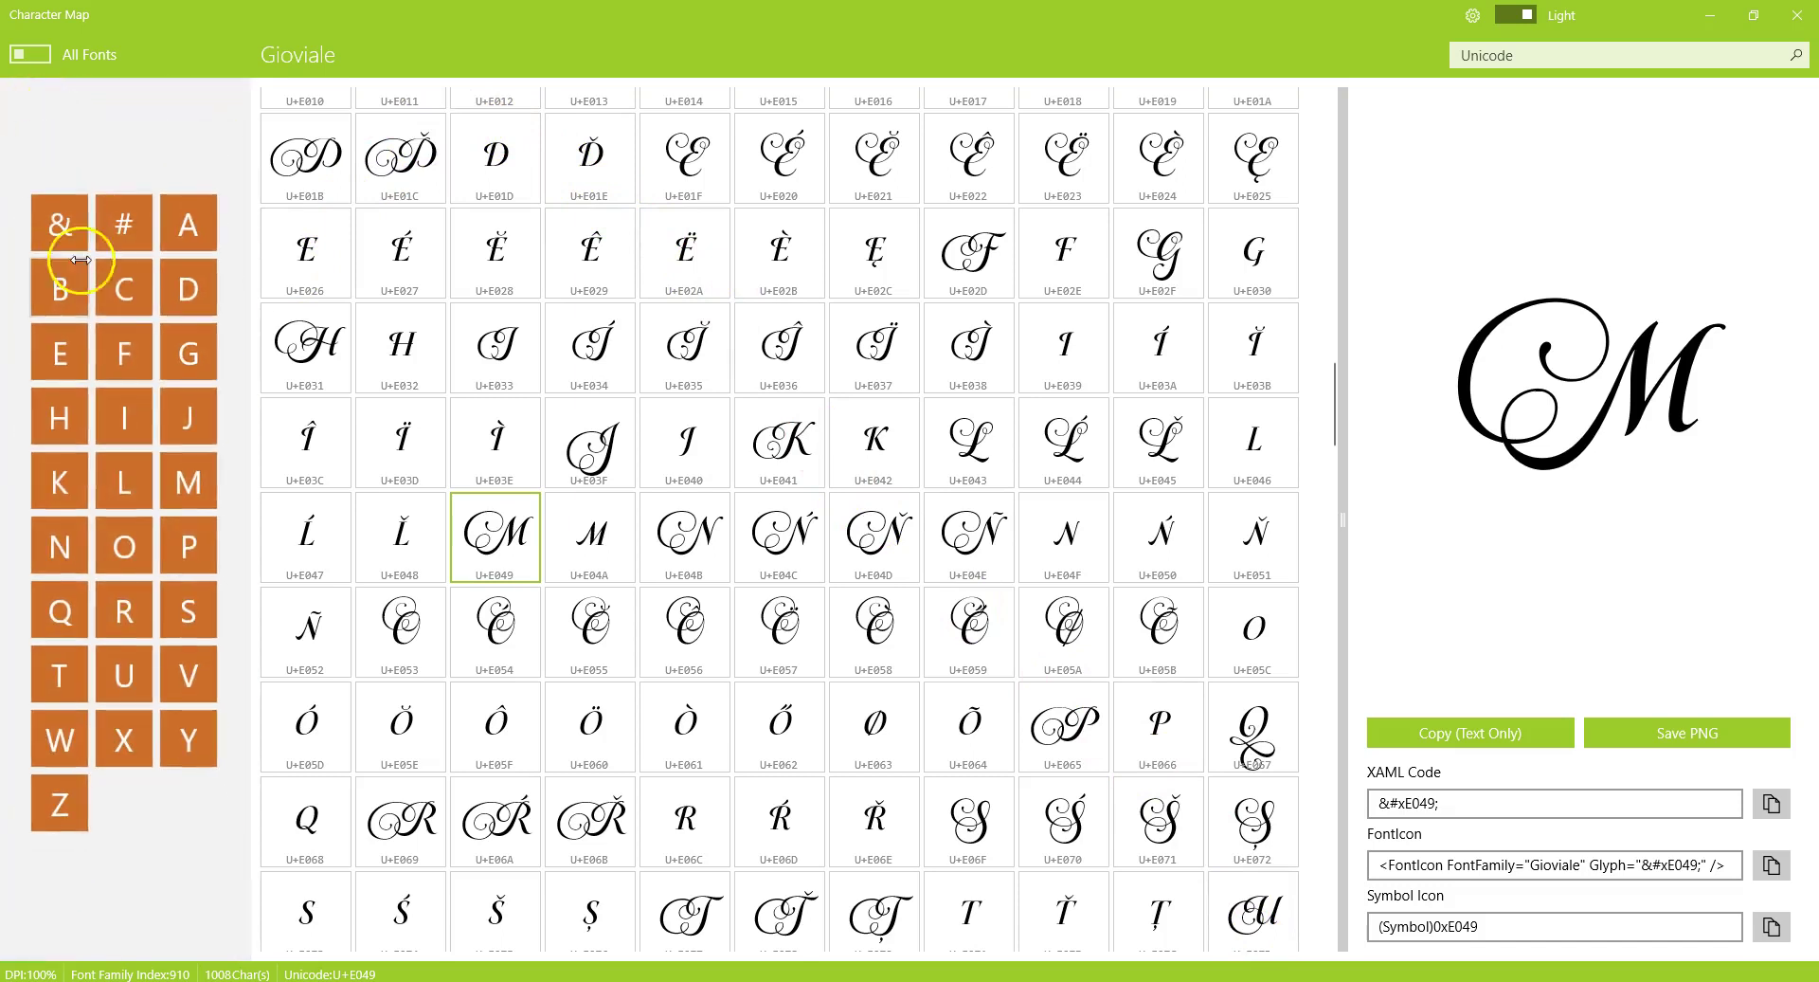
click(191, 609)
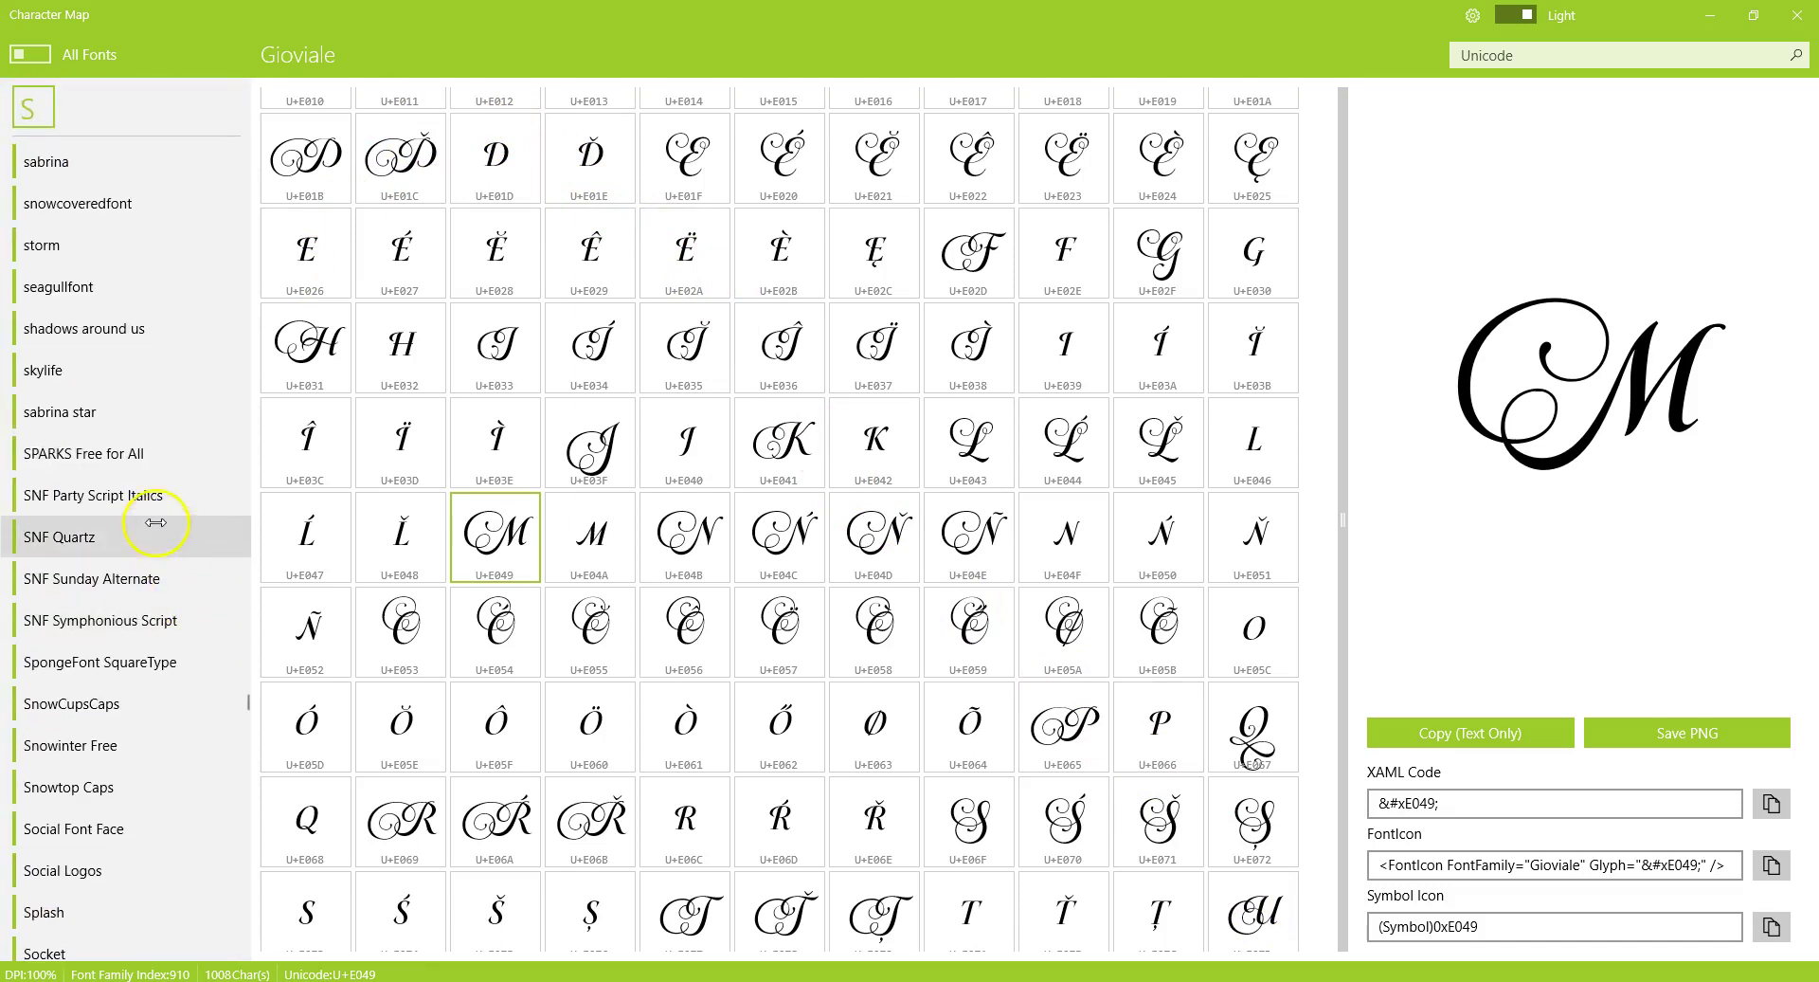
scroll(152, 513, down, 10)
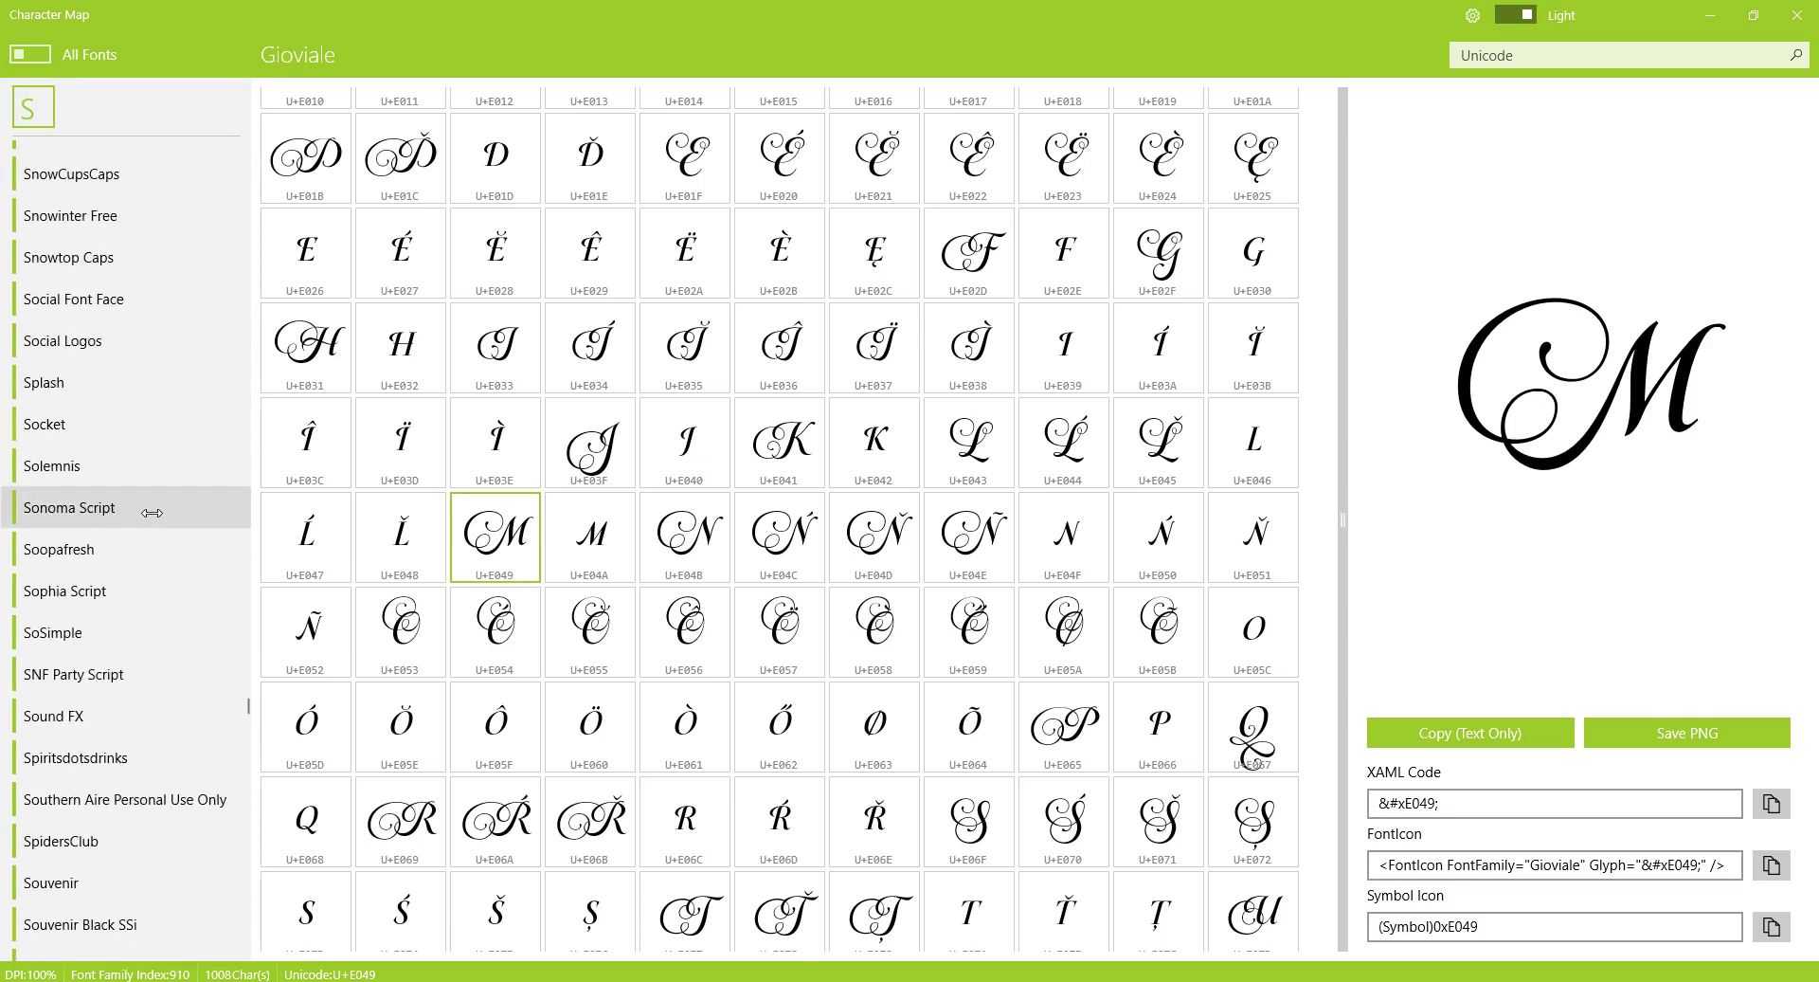
scroll(152, 513, down, 5)
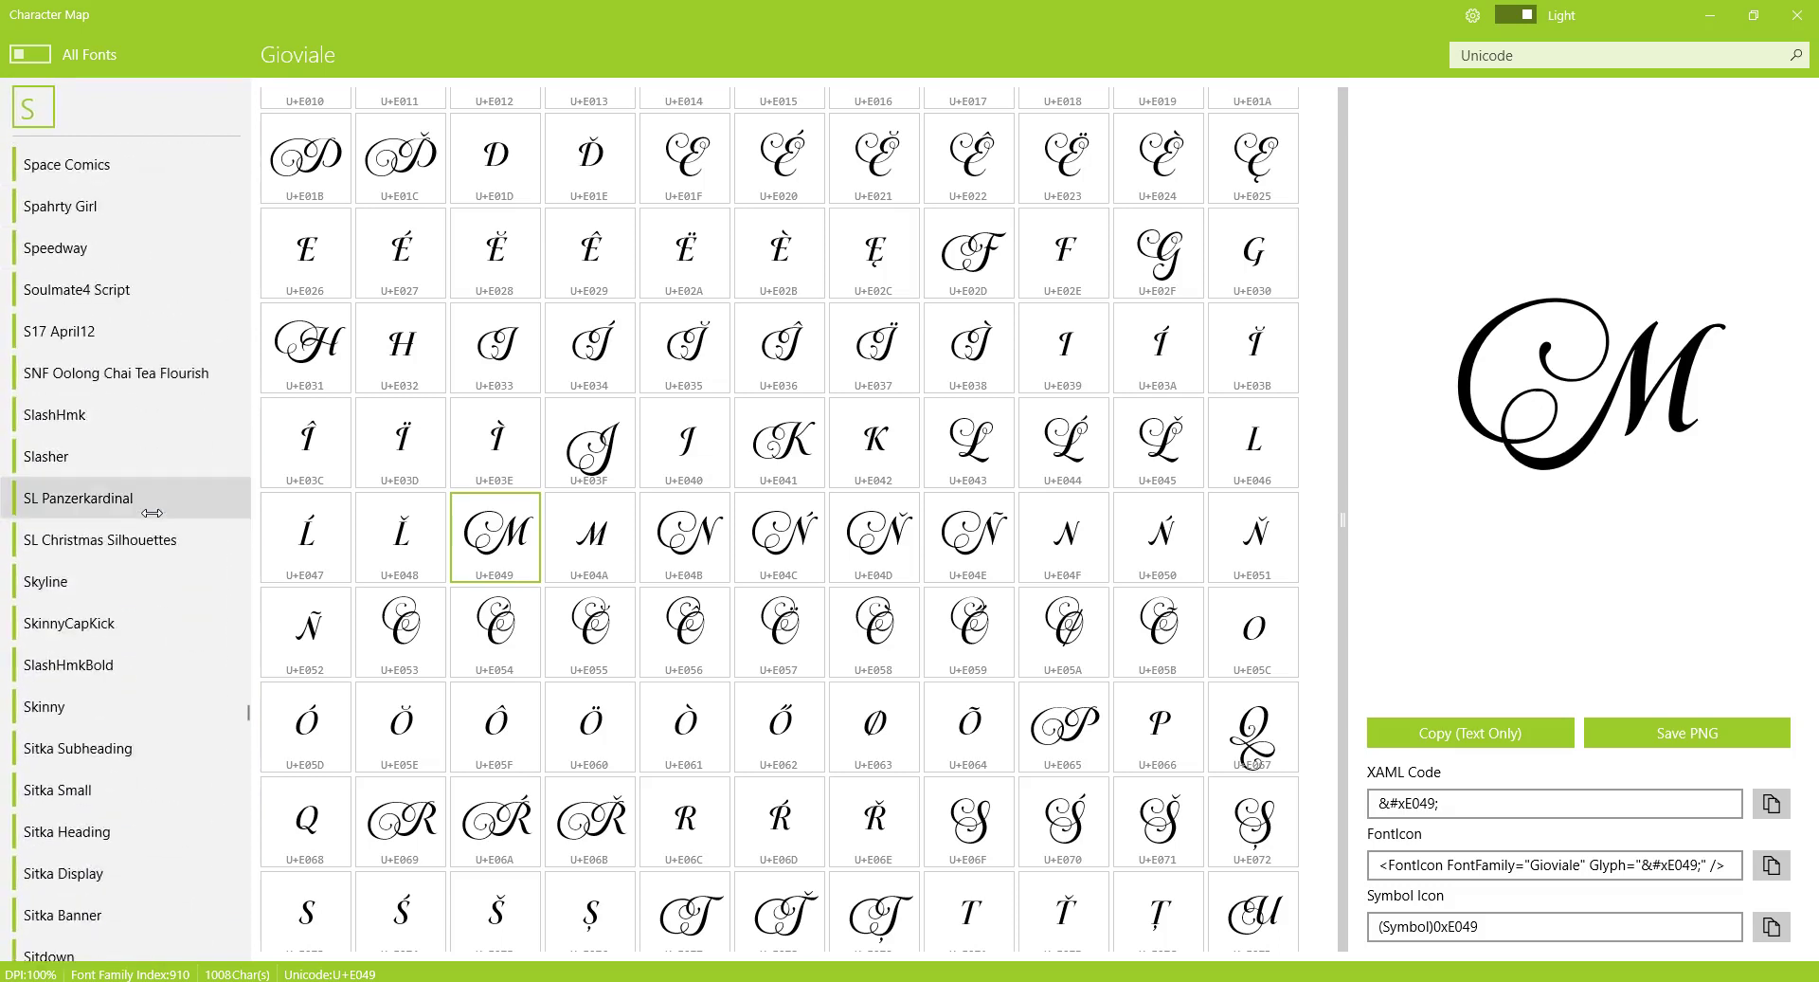
scroll(152, 512, down, 7)
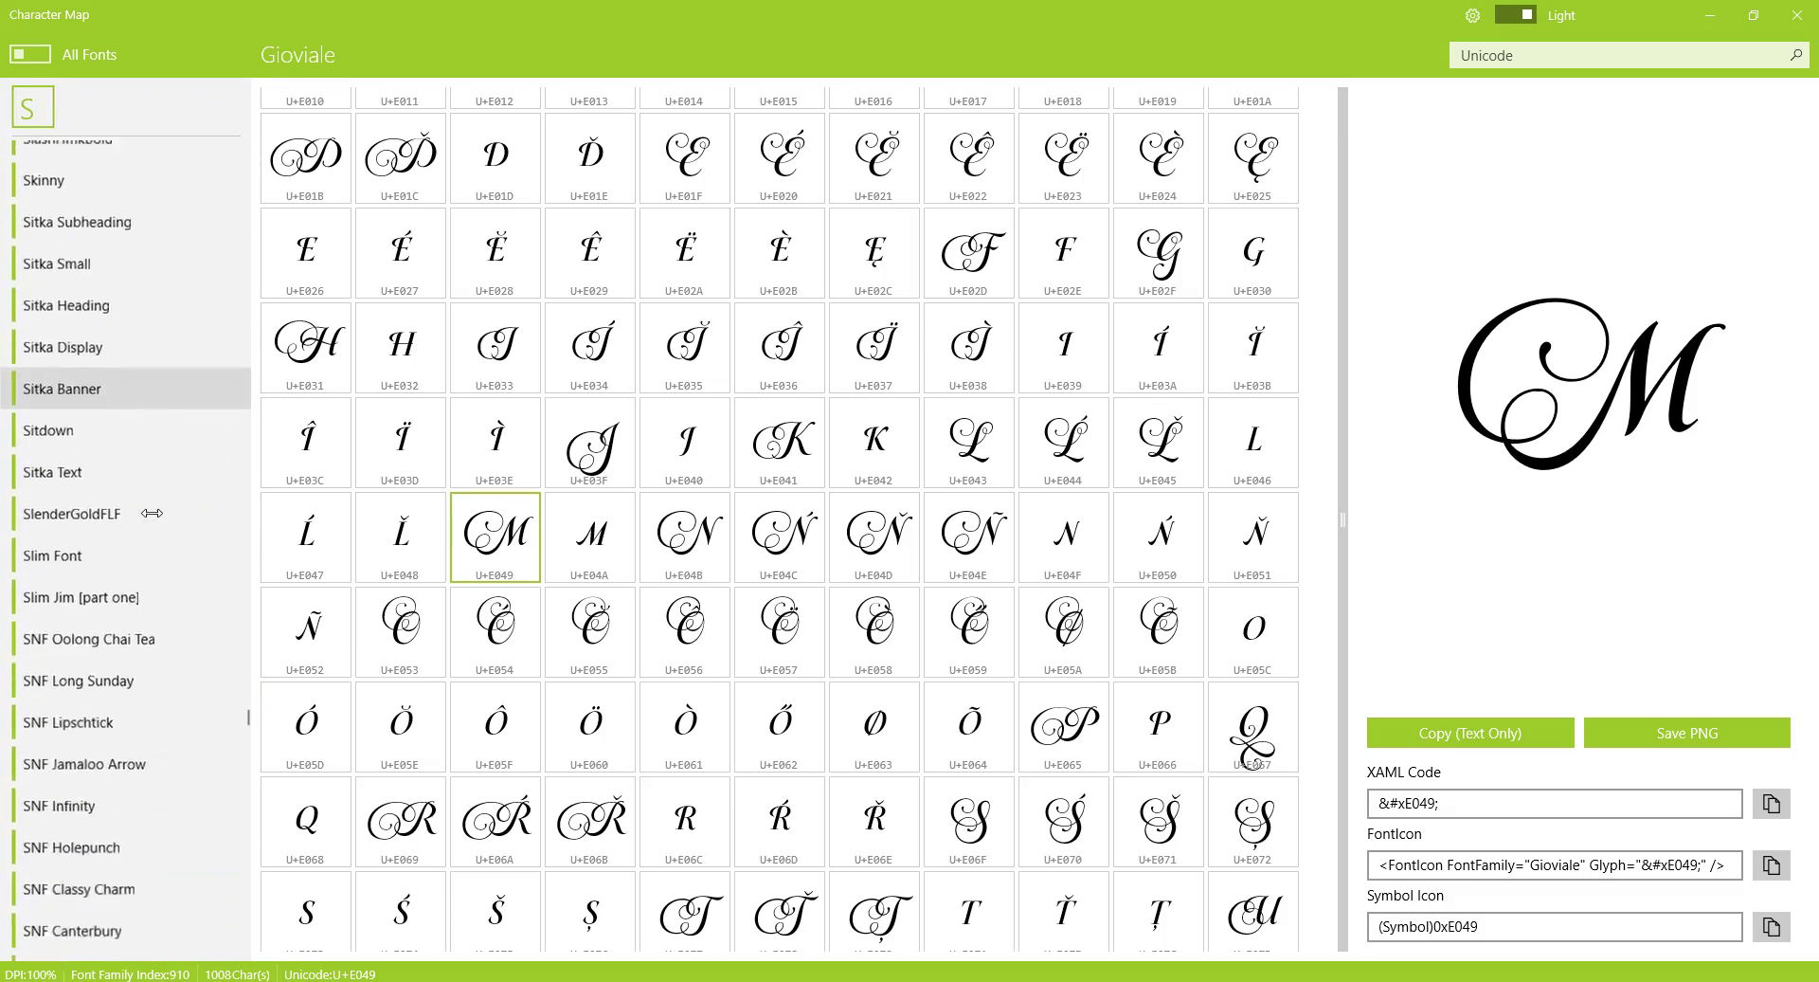
scroll(151, 513, down, 6)
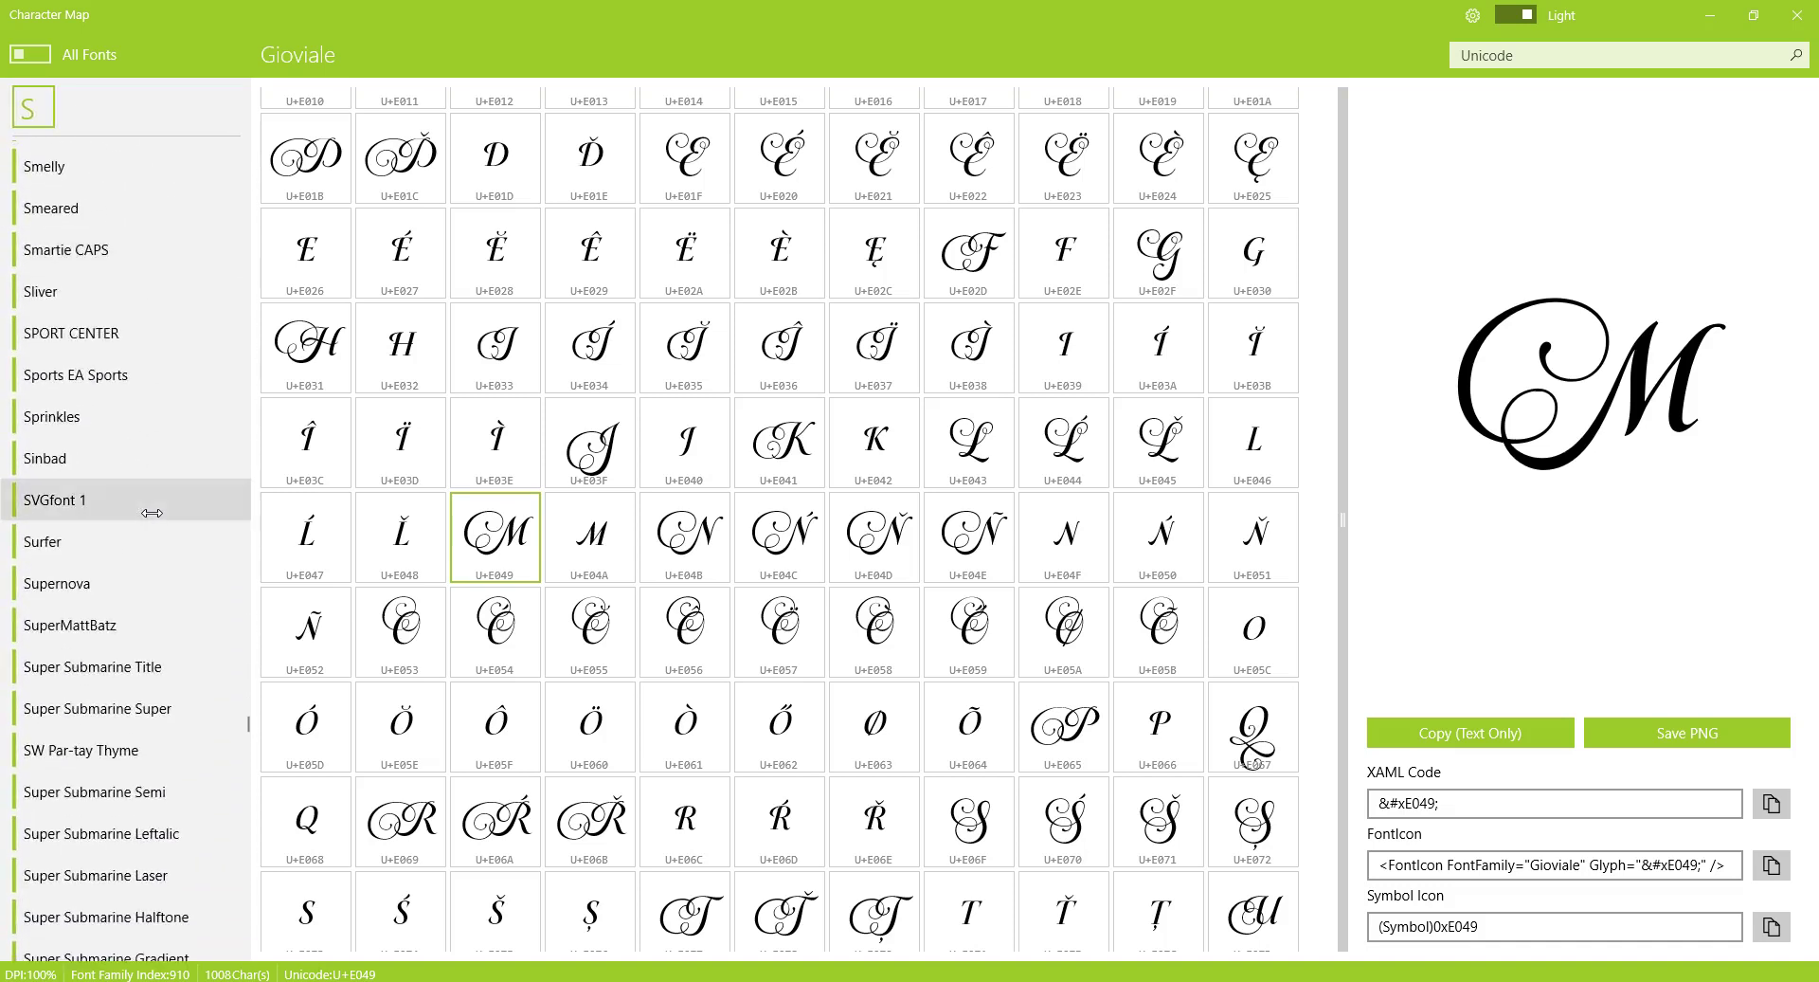
scroll(151, 513, down, 10)
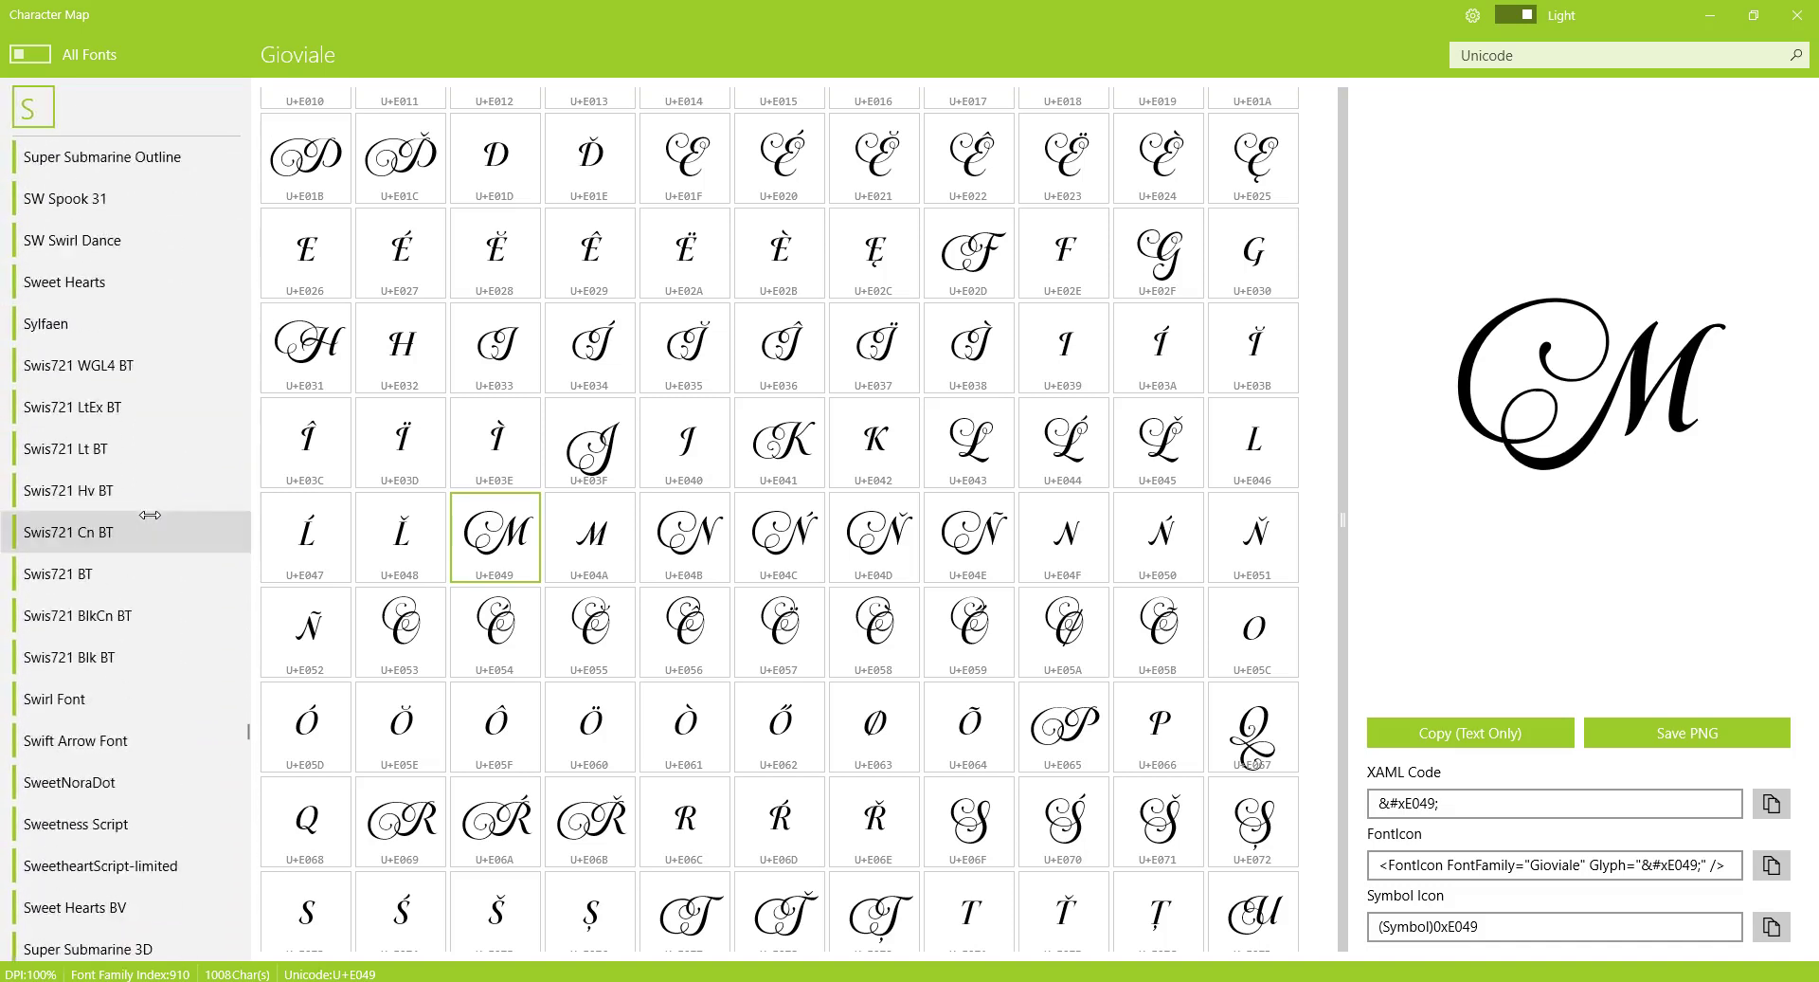
scroll(150, 514, down, 2)
scroll(150, 515, down, 9)
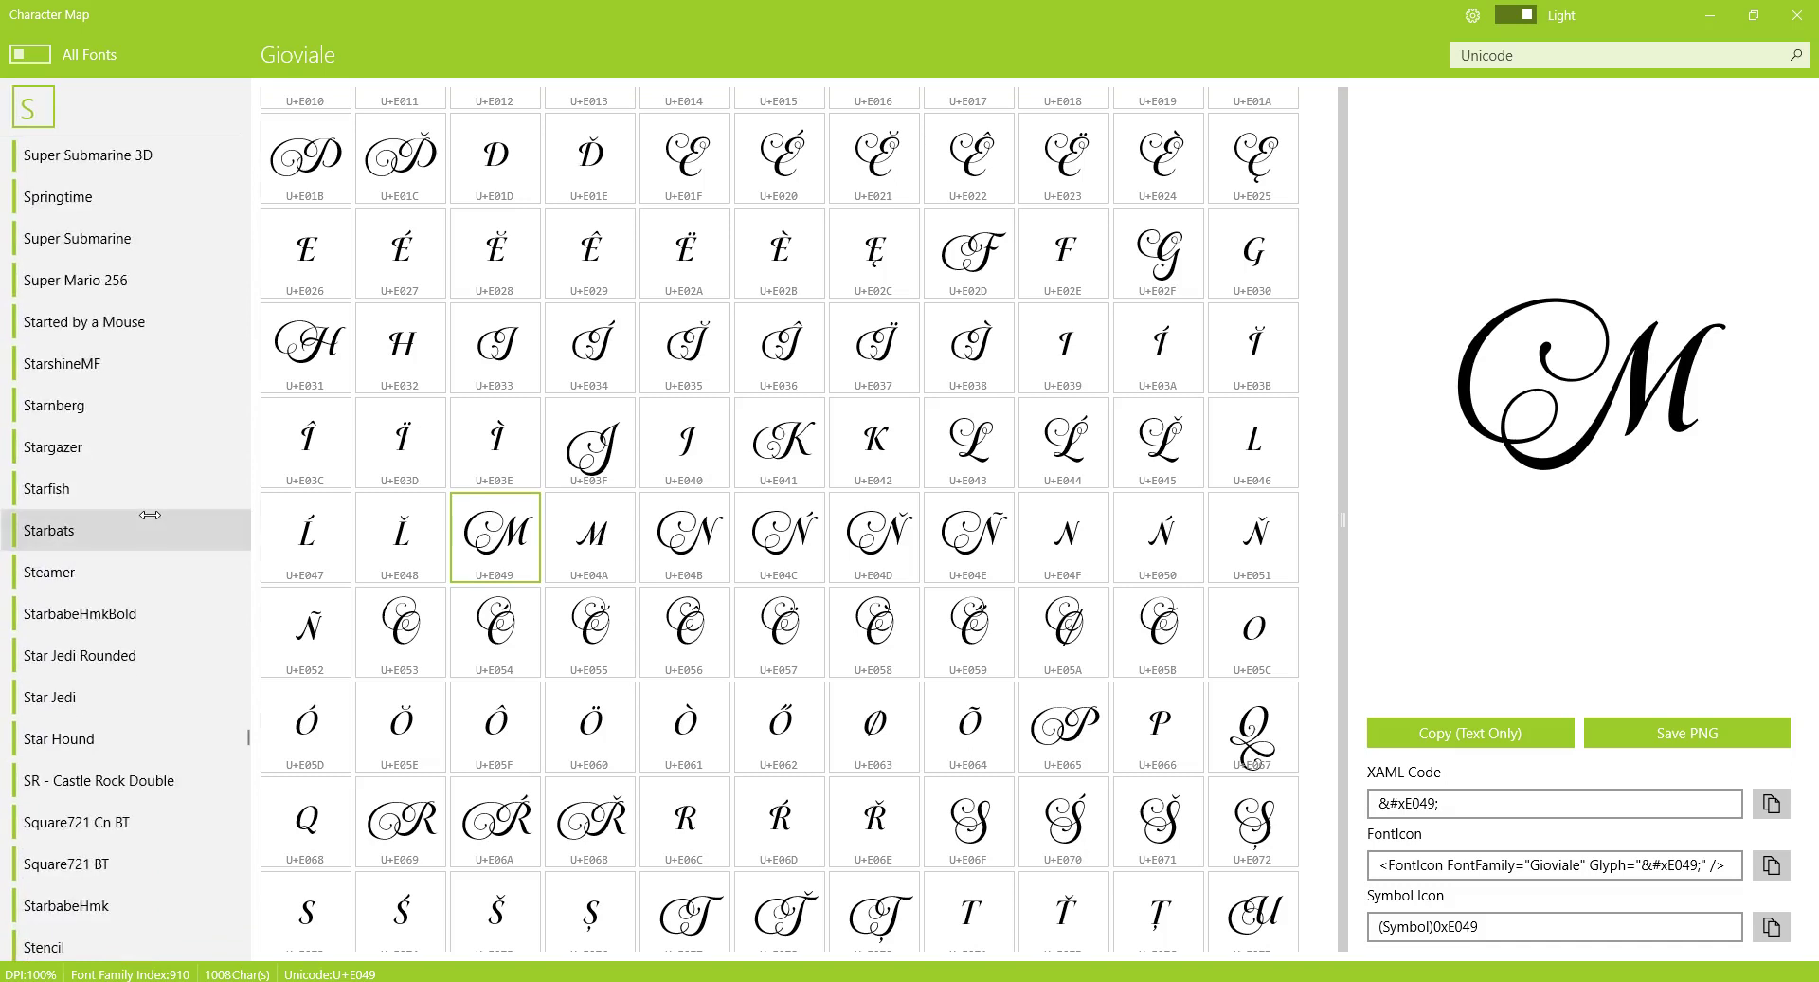
scroll(149, 515, down, 8)
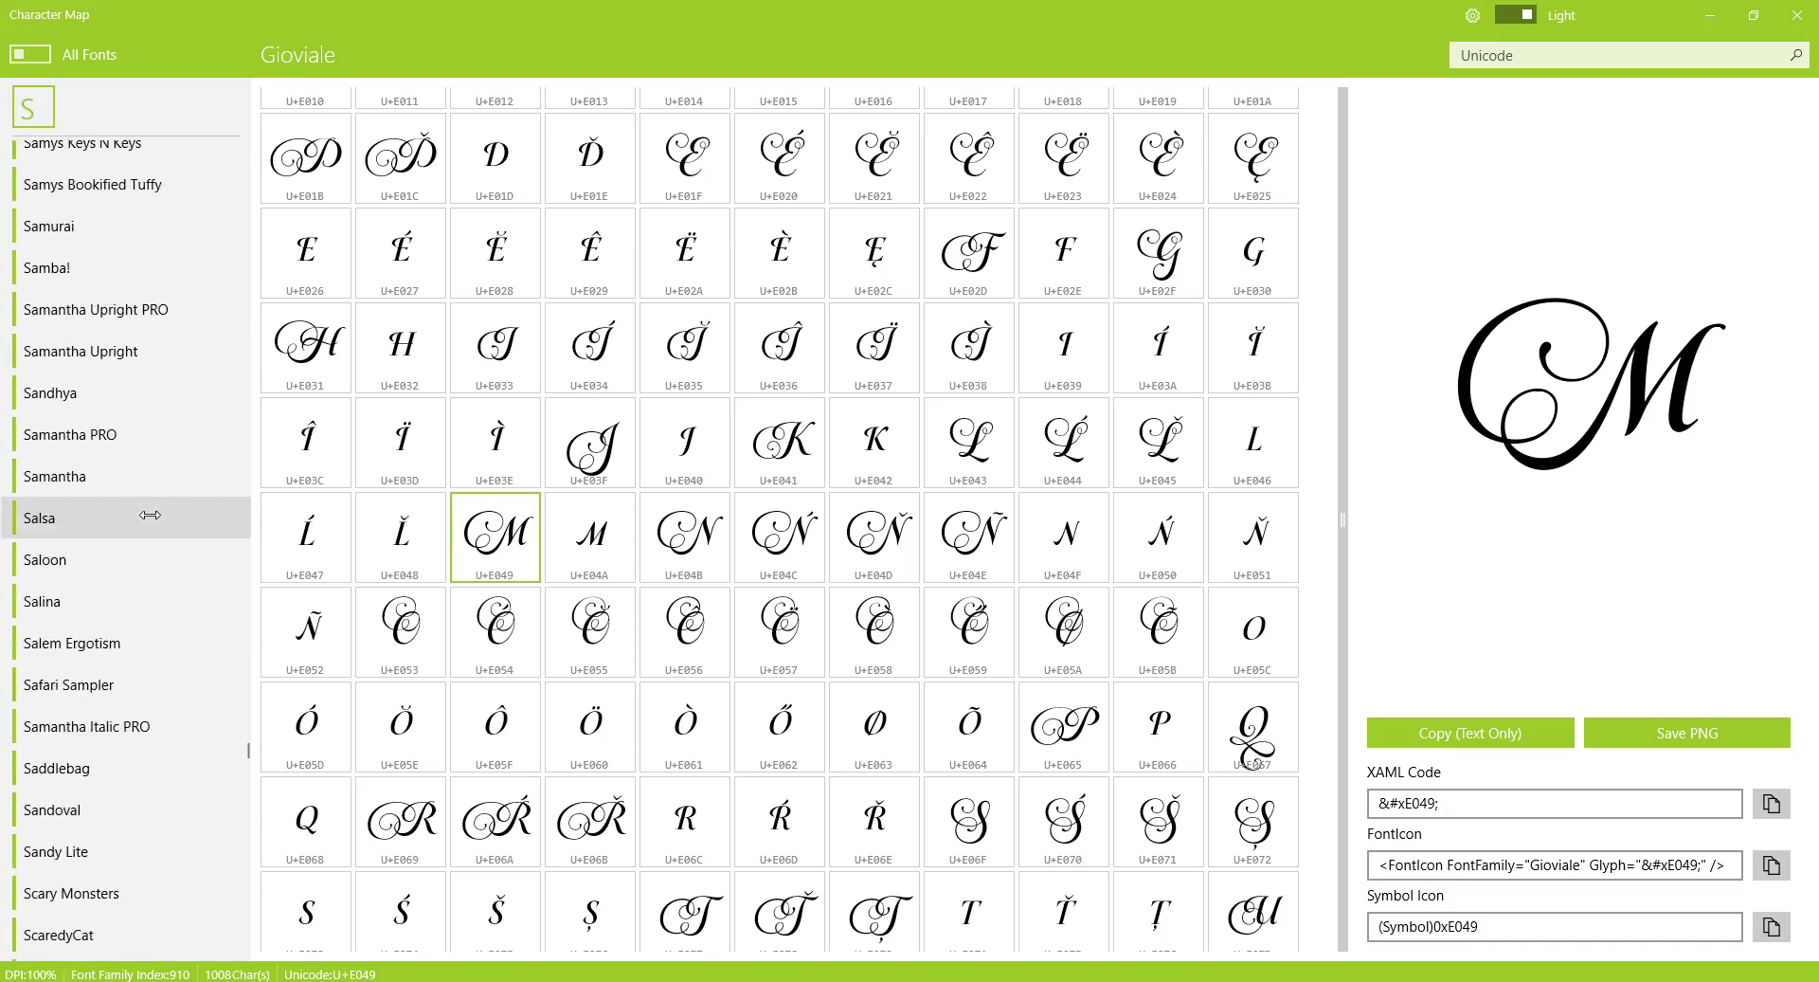
click(104, 438)
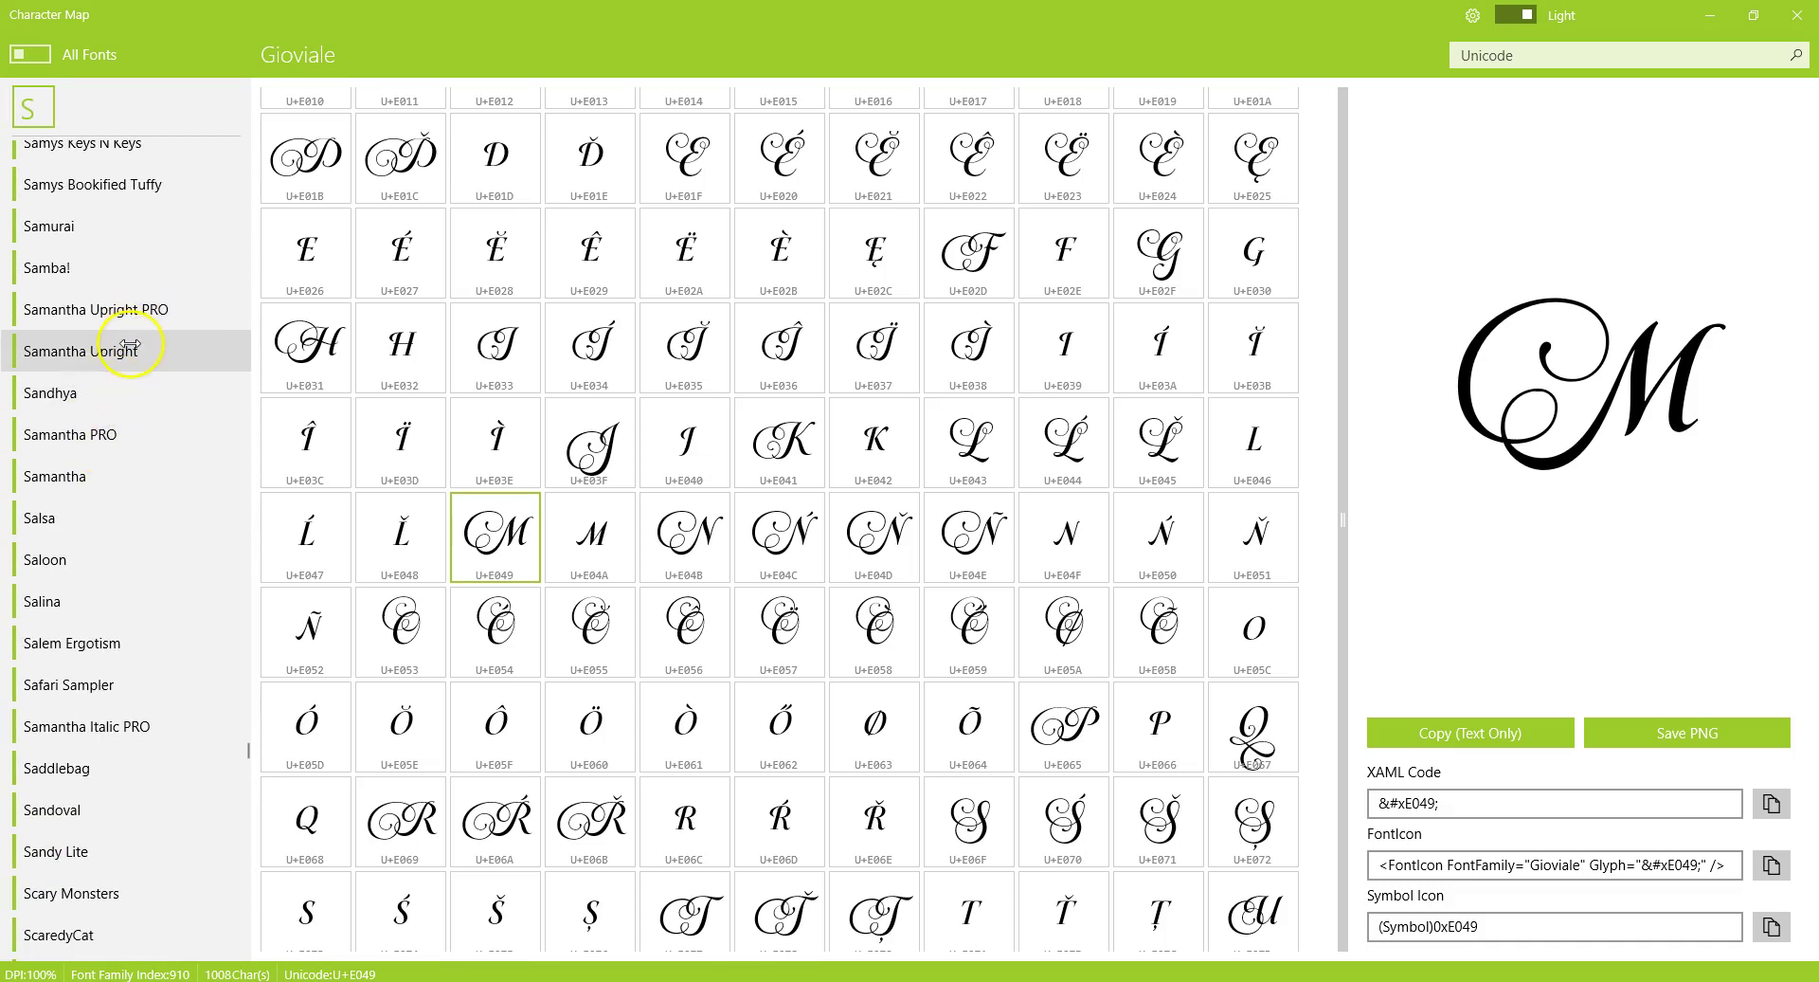
click(81, 739)
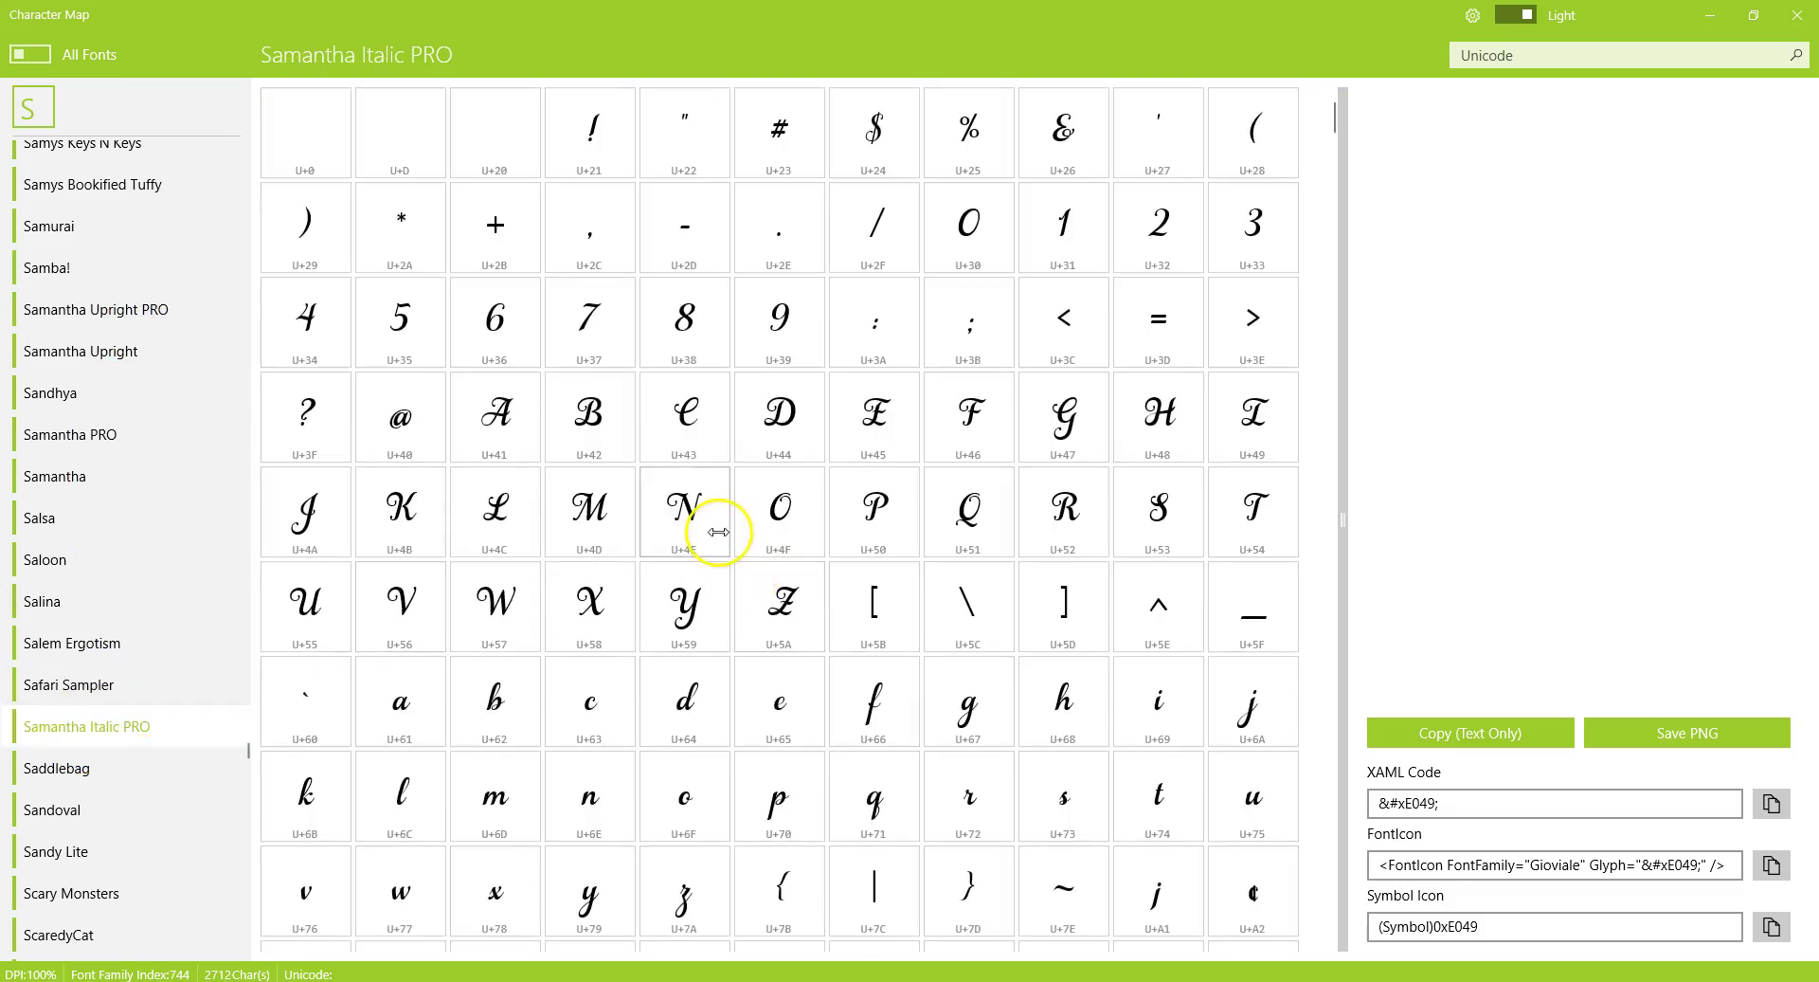
- Copy the swash M glyph U+E261 and, back in Inkscape, paste it over the H of "Happy"
scroll(853, 496, down, 15)
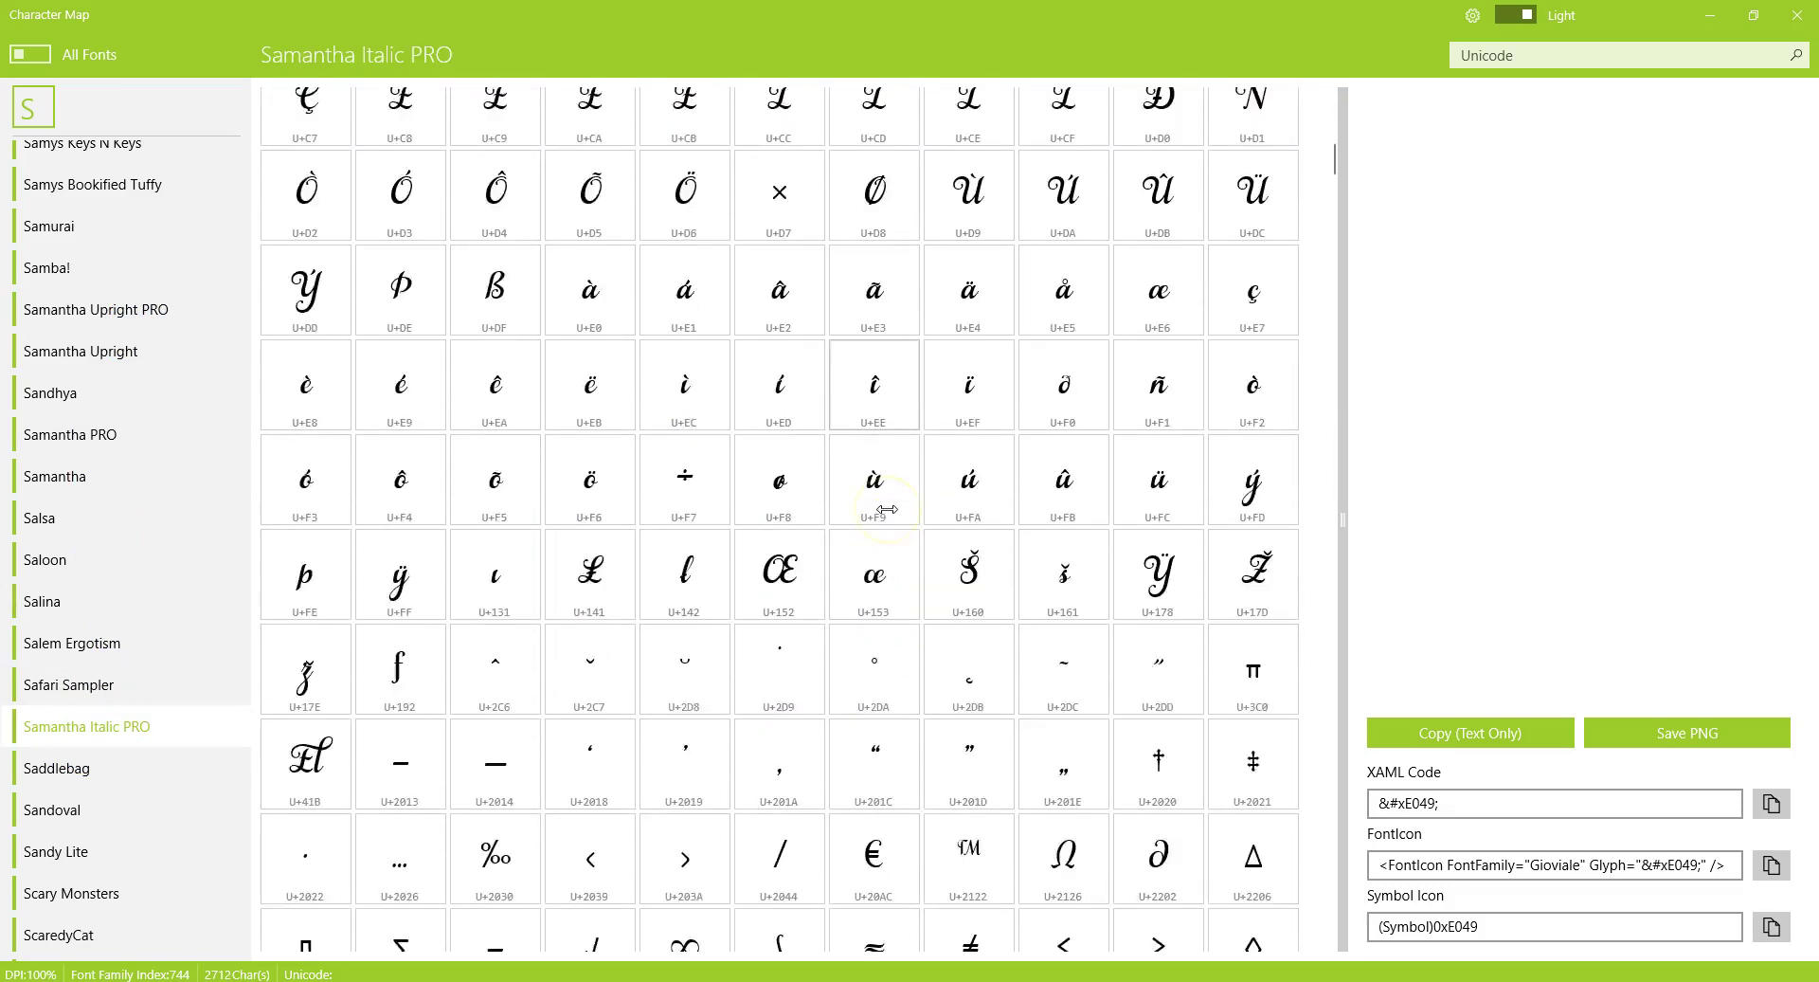
scroll(887, 509, down, 15)
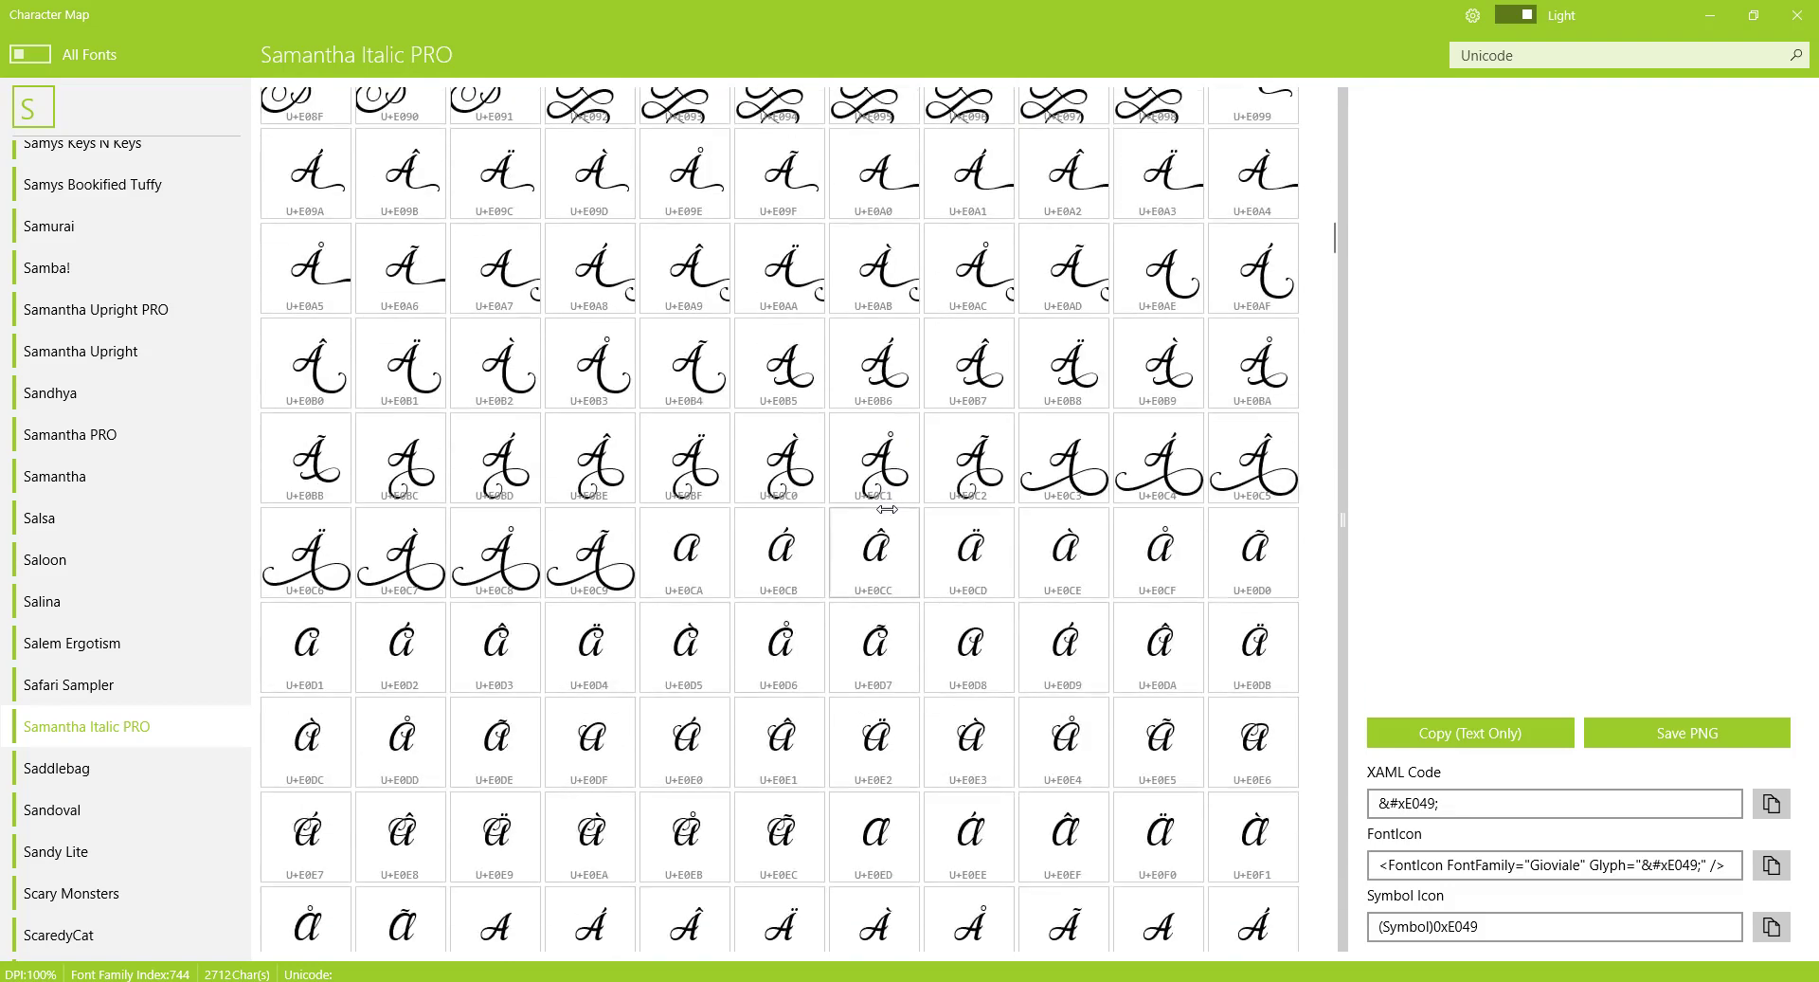
scroll(887, 508, down, 4)
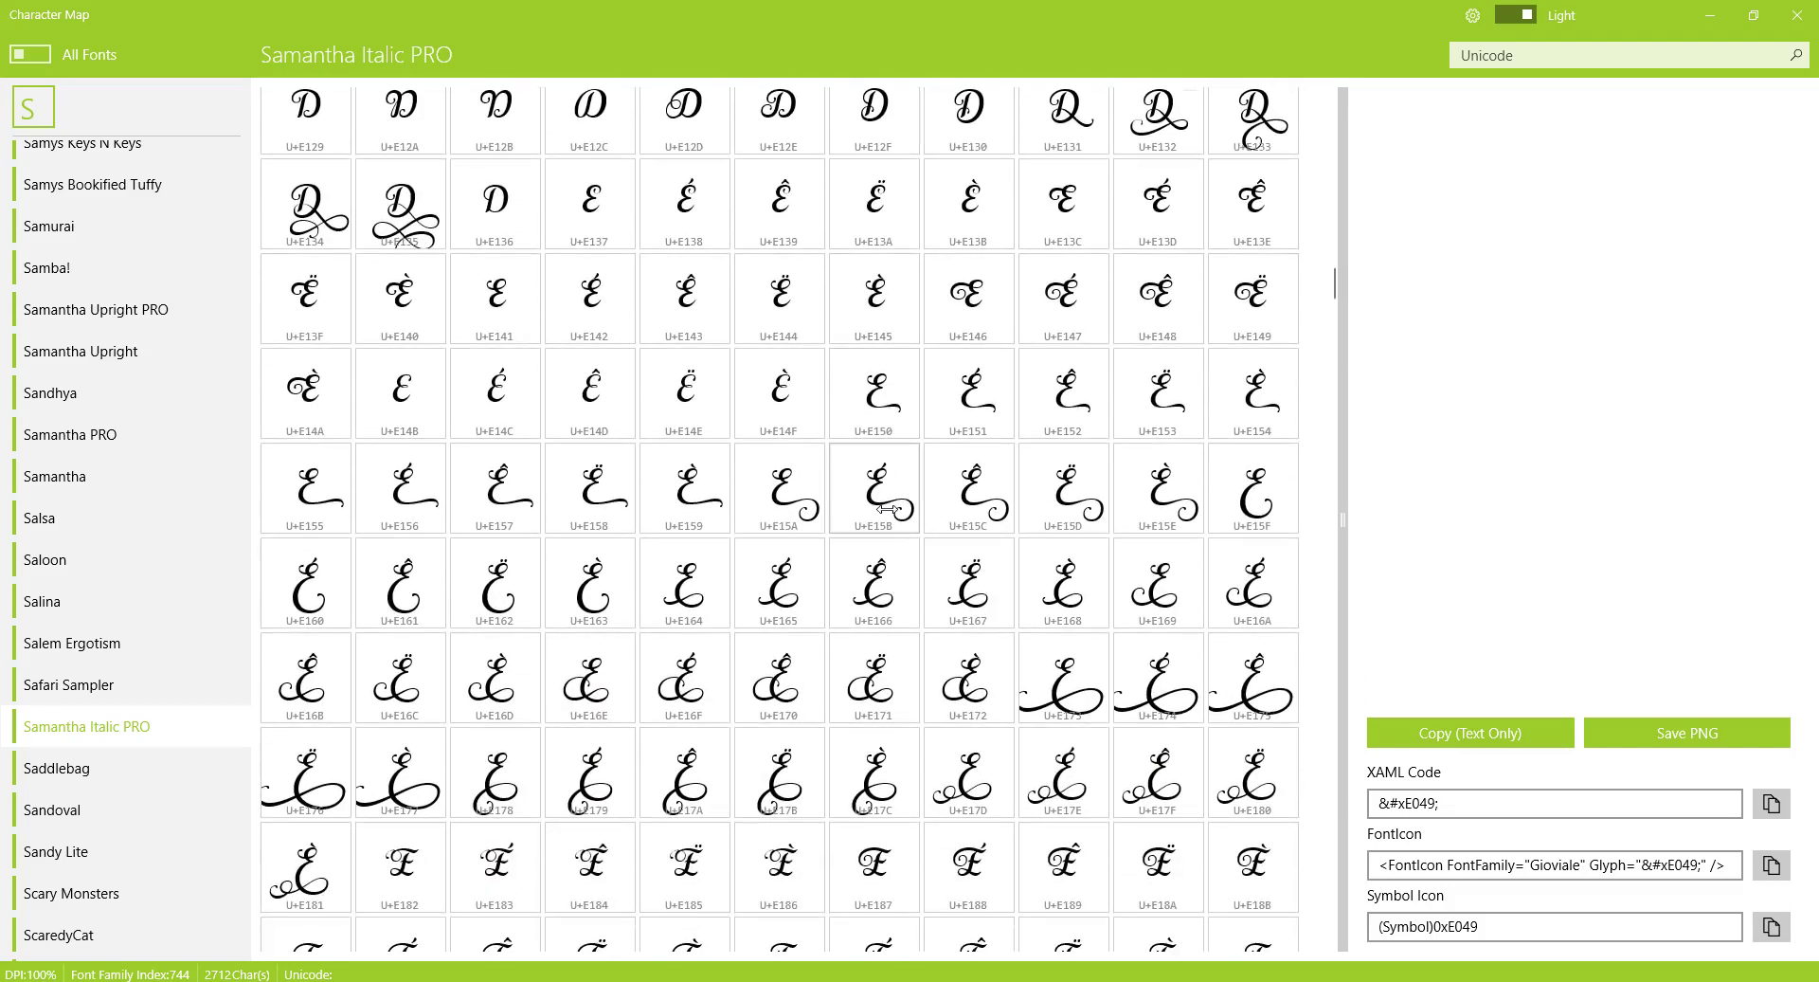
scroll(887, 508, down, 10)
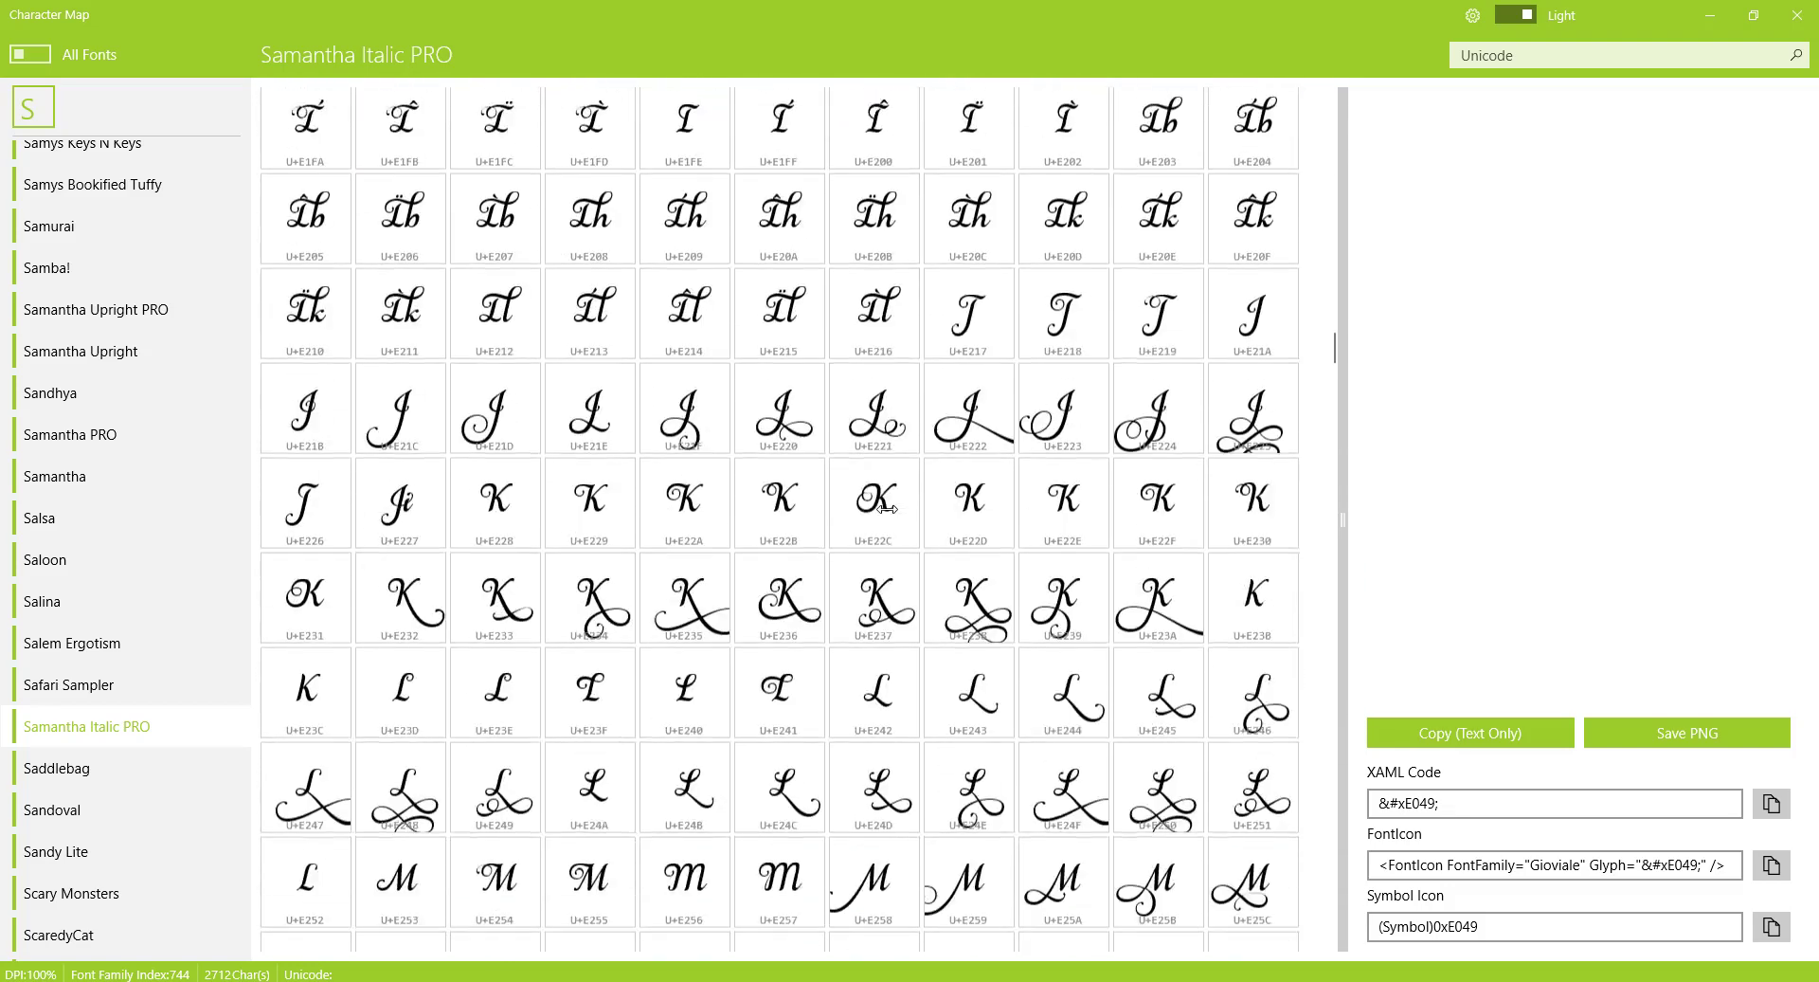
scroll(887, 509, down, 5)
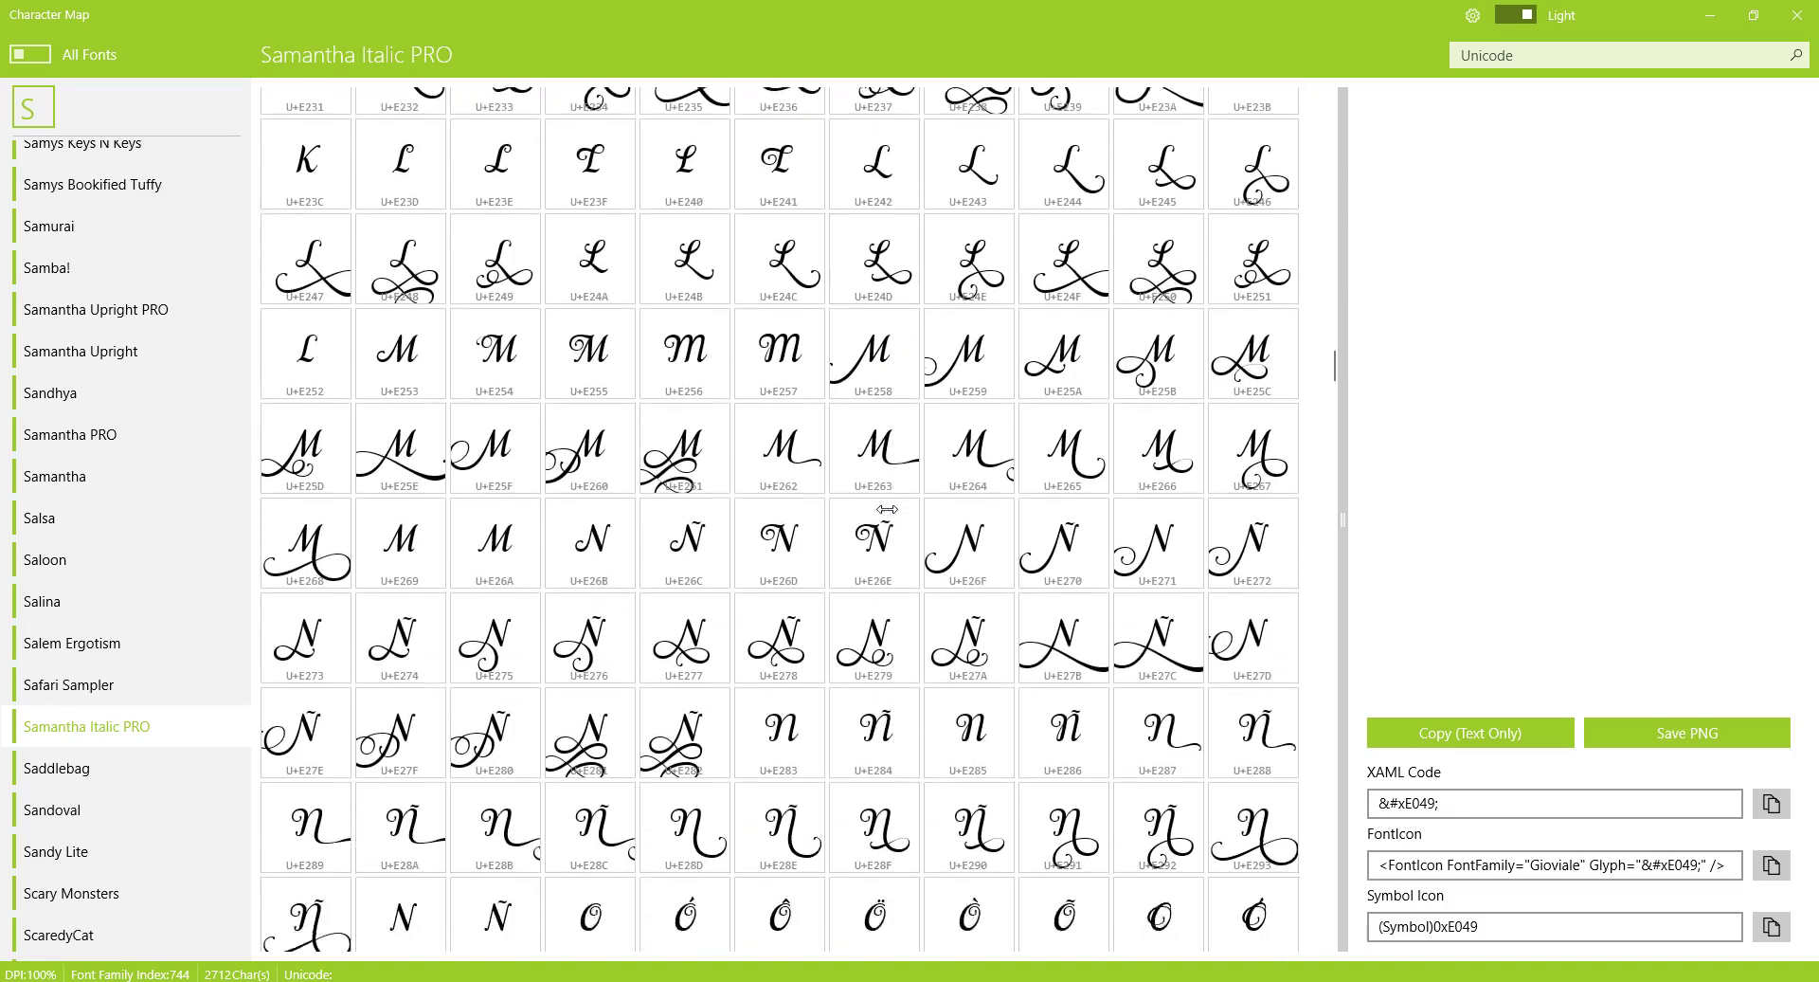
click(689, 454)
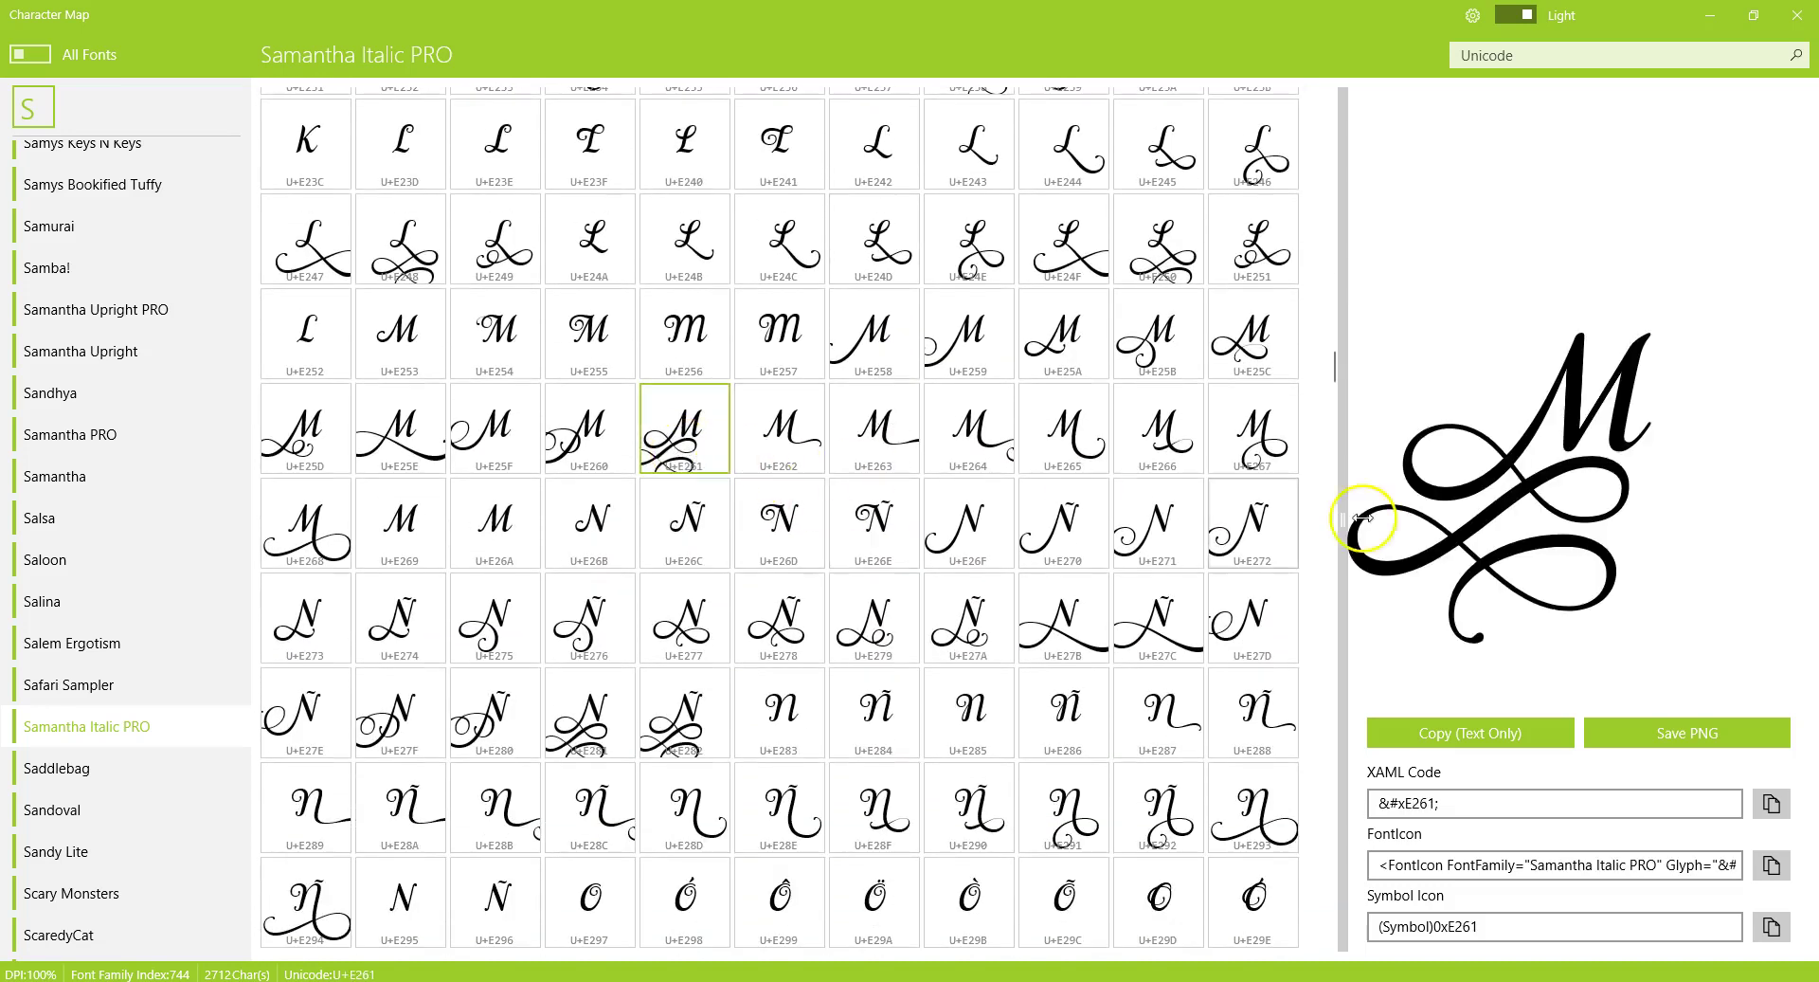
click(1513, 735)
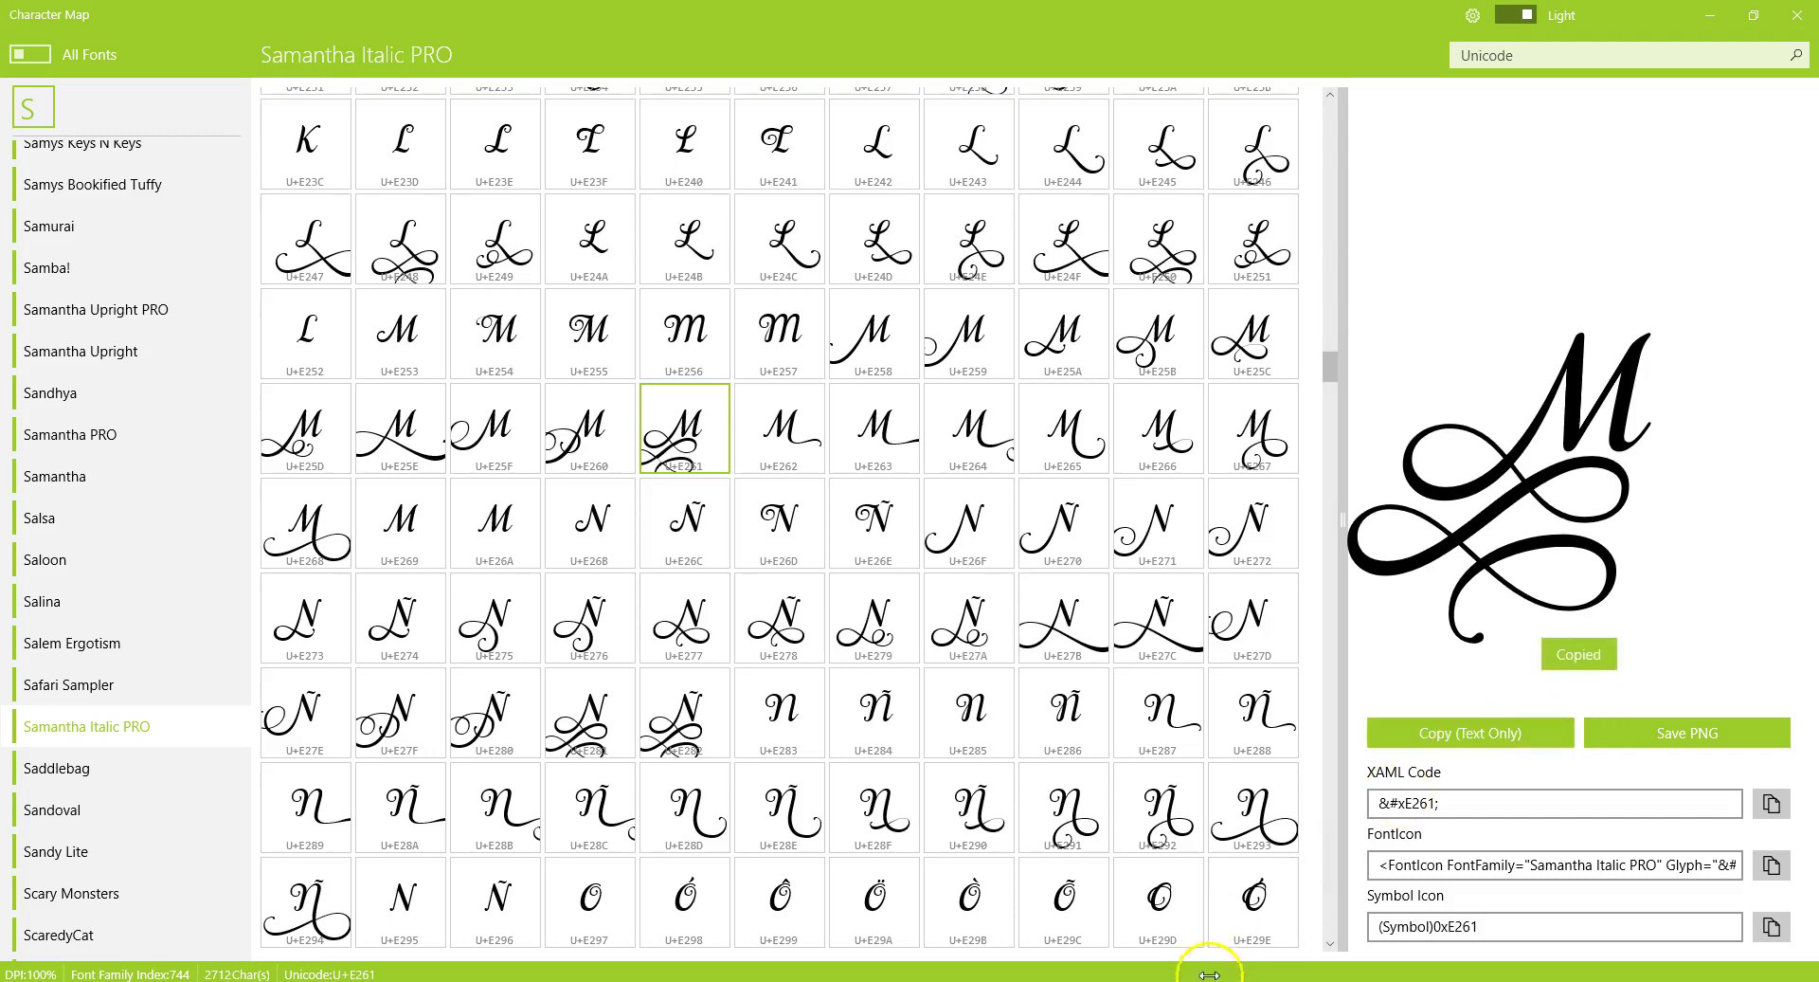
key(alt+Tab)
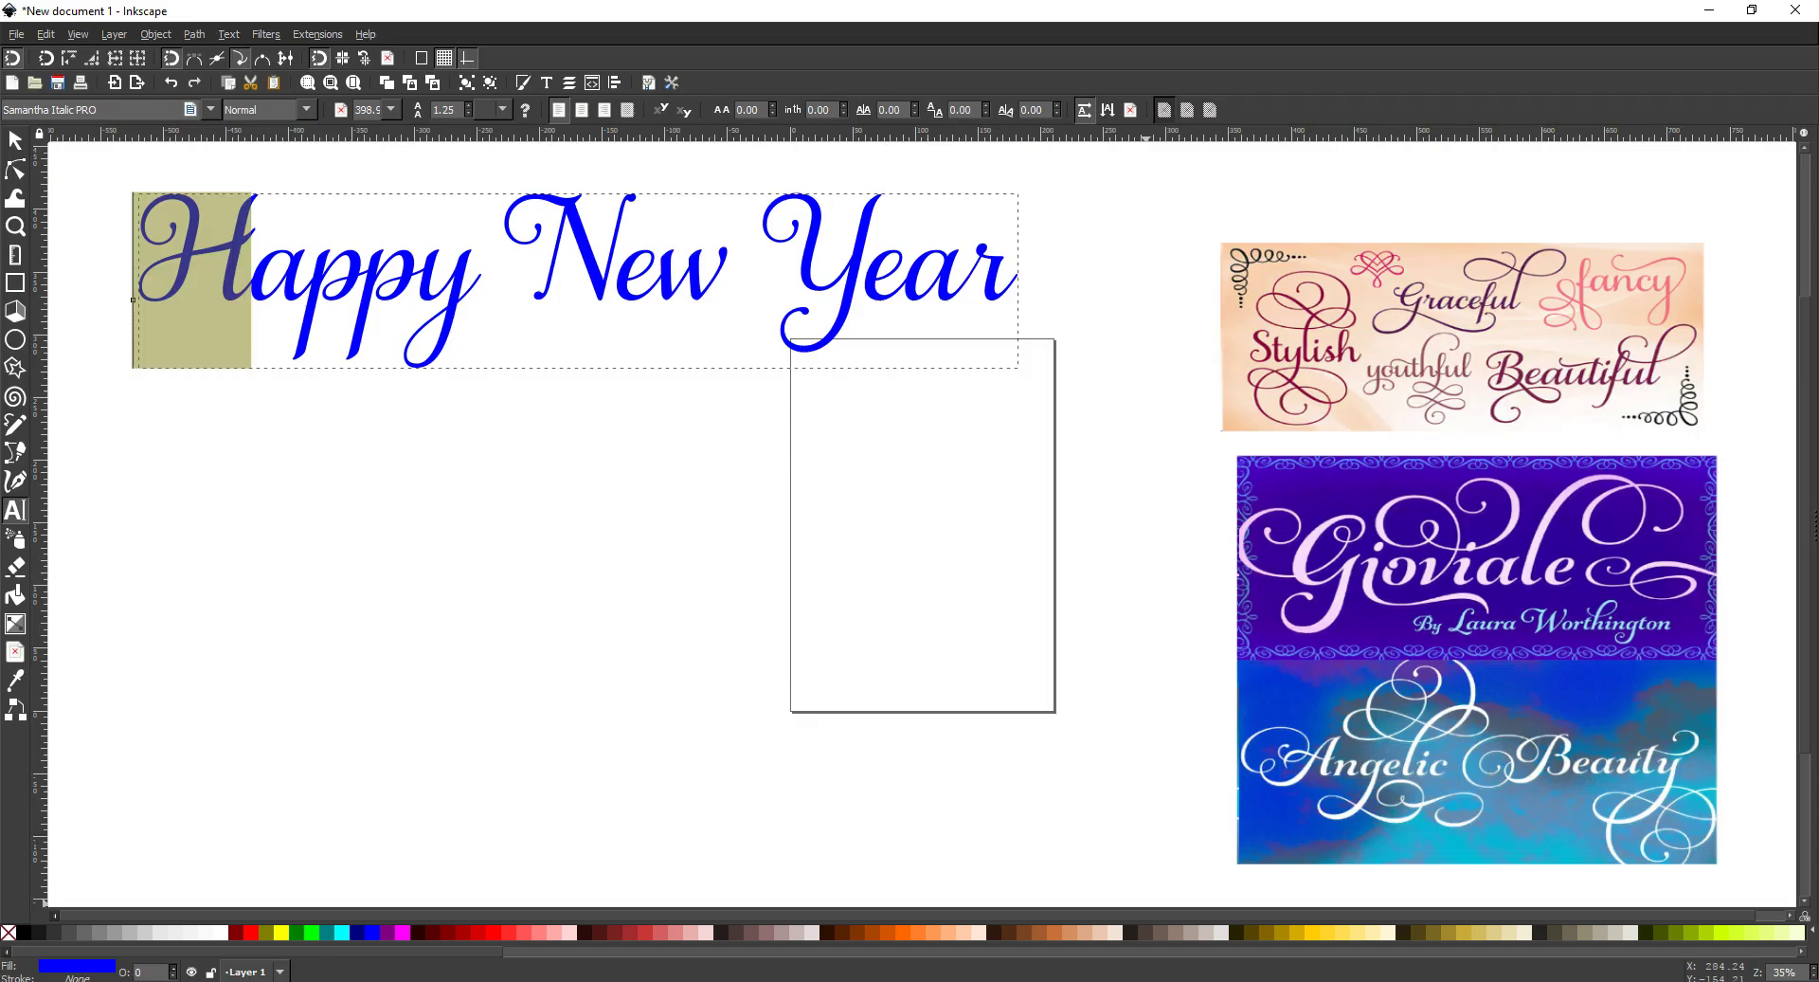
click(273, 82)
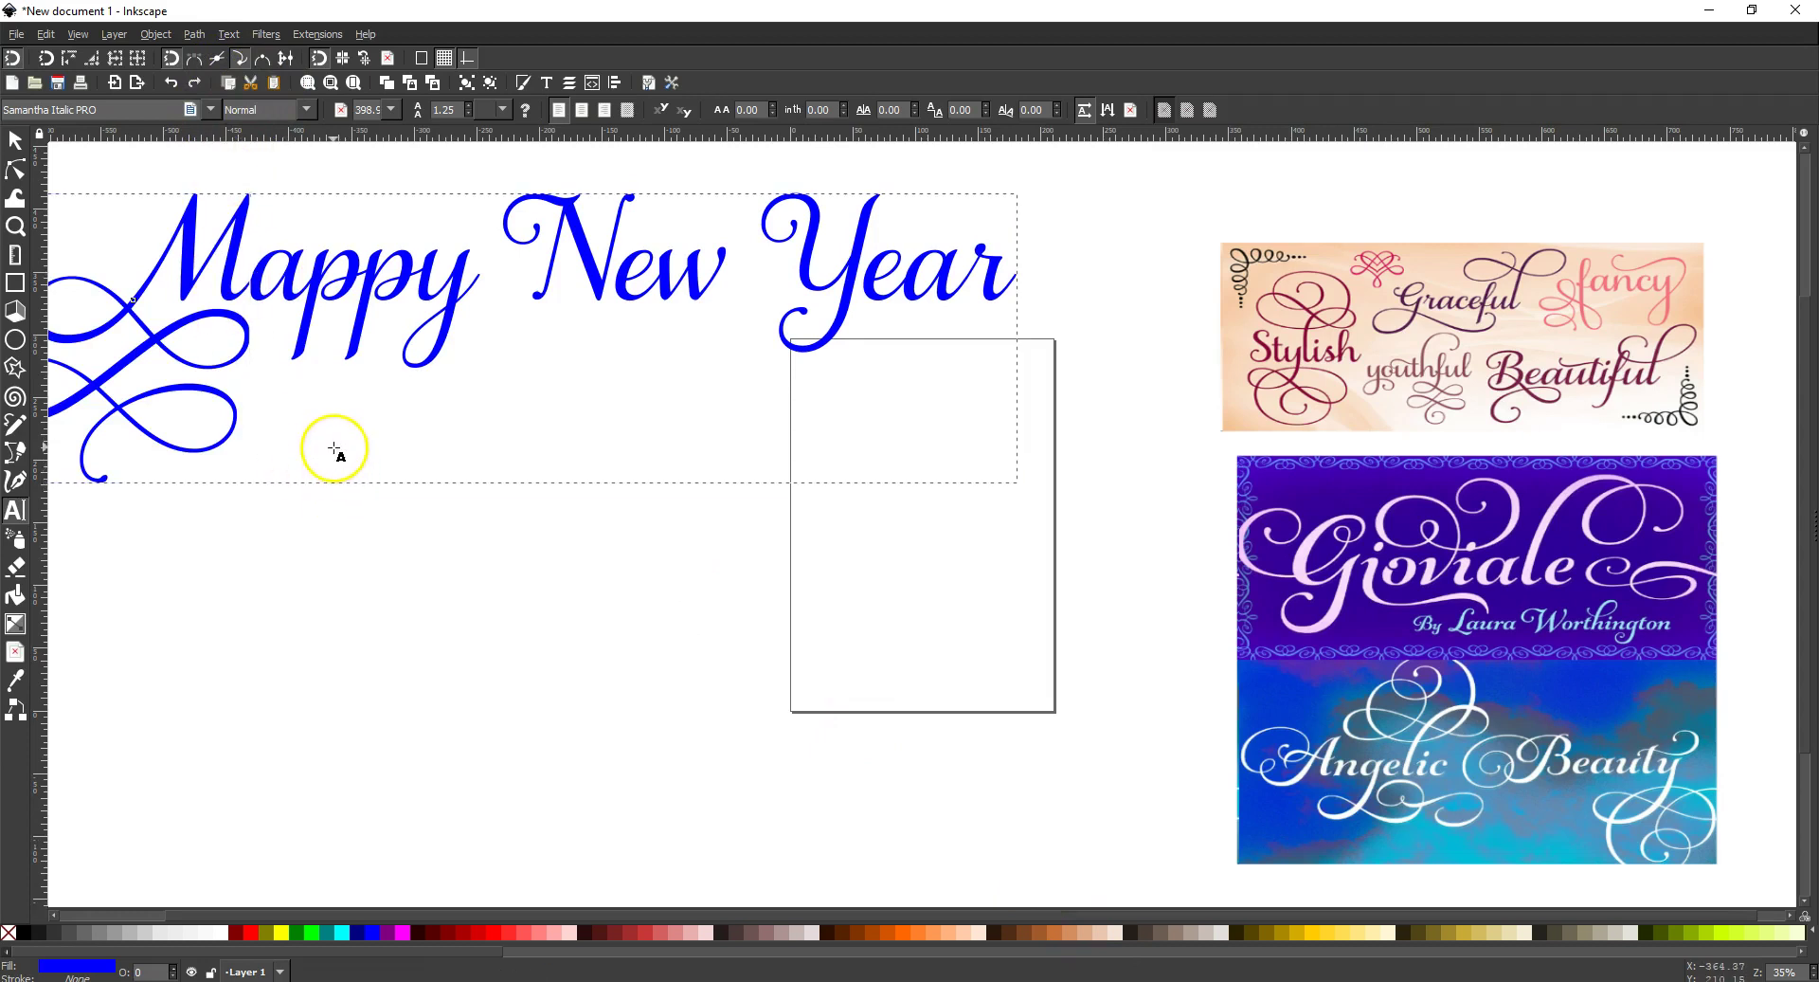
- Replace the mistaken swash M in the Inkscape text with the swash H glyph U+E1E0 copied from Character Map
drag(251, 275, 181, 263)
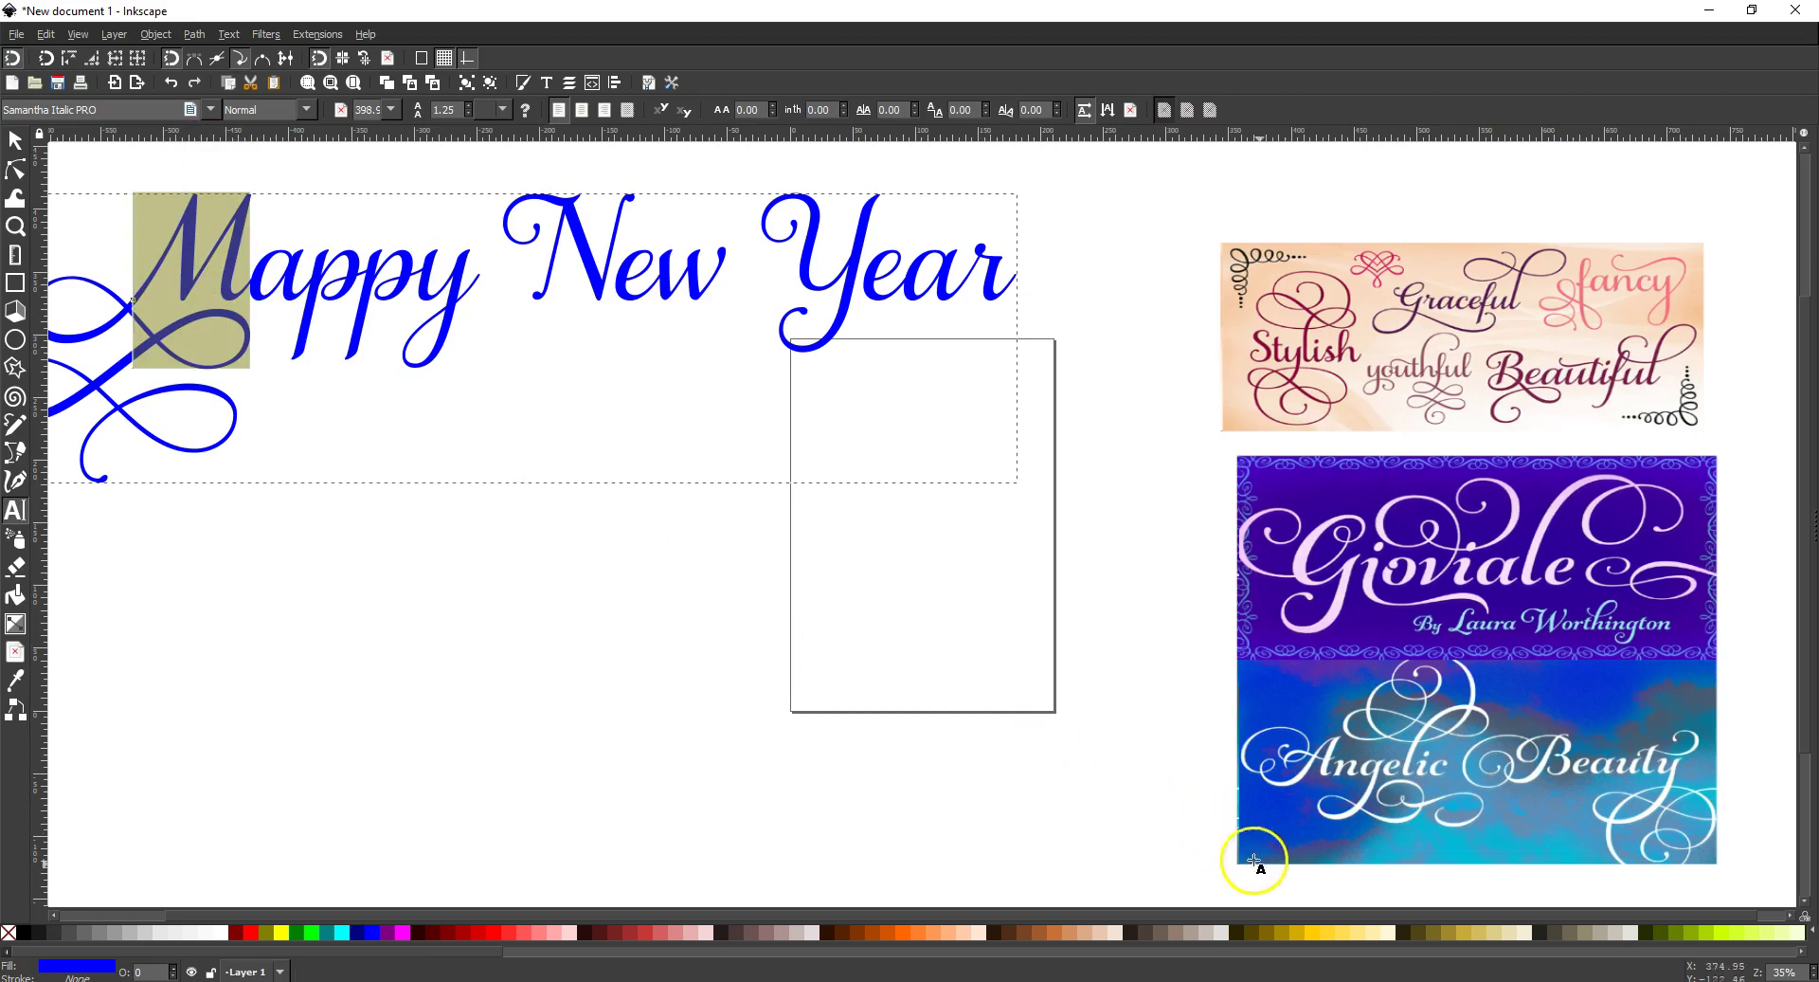
key(alt+Tab)
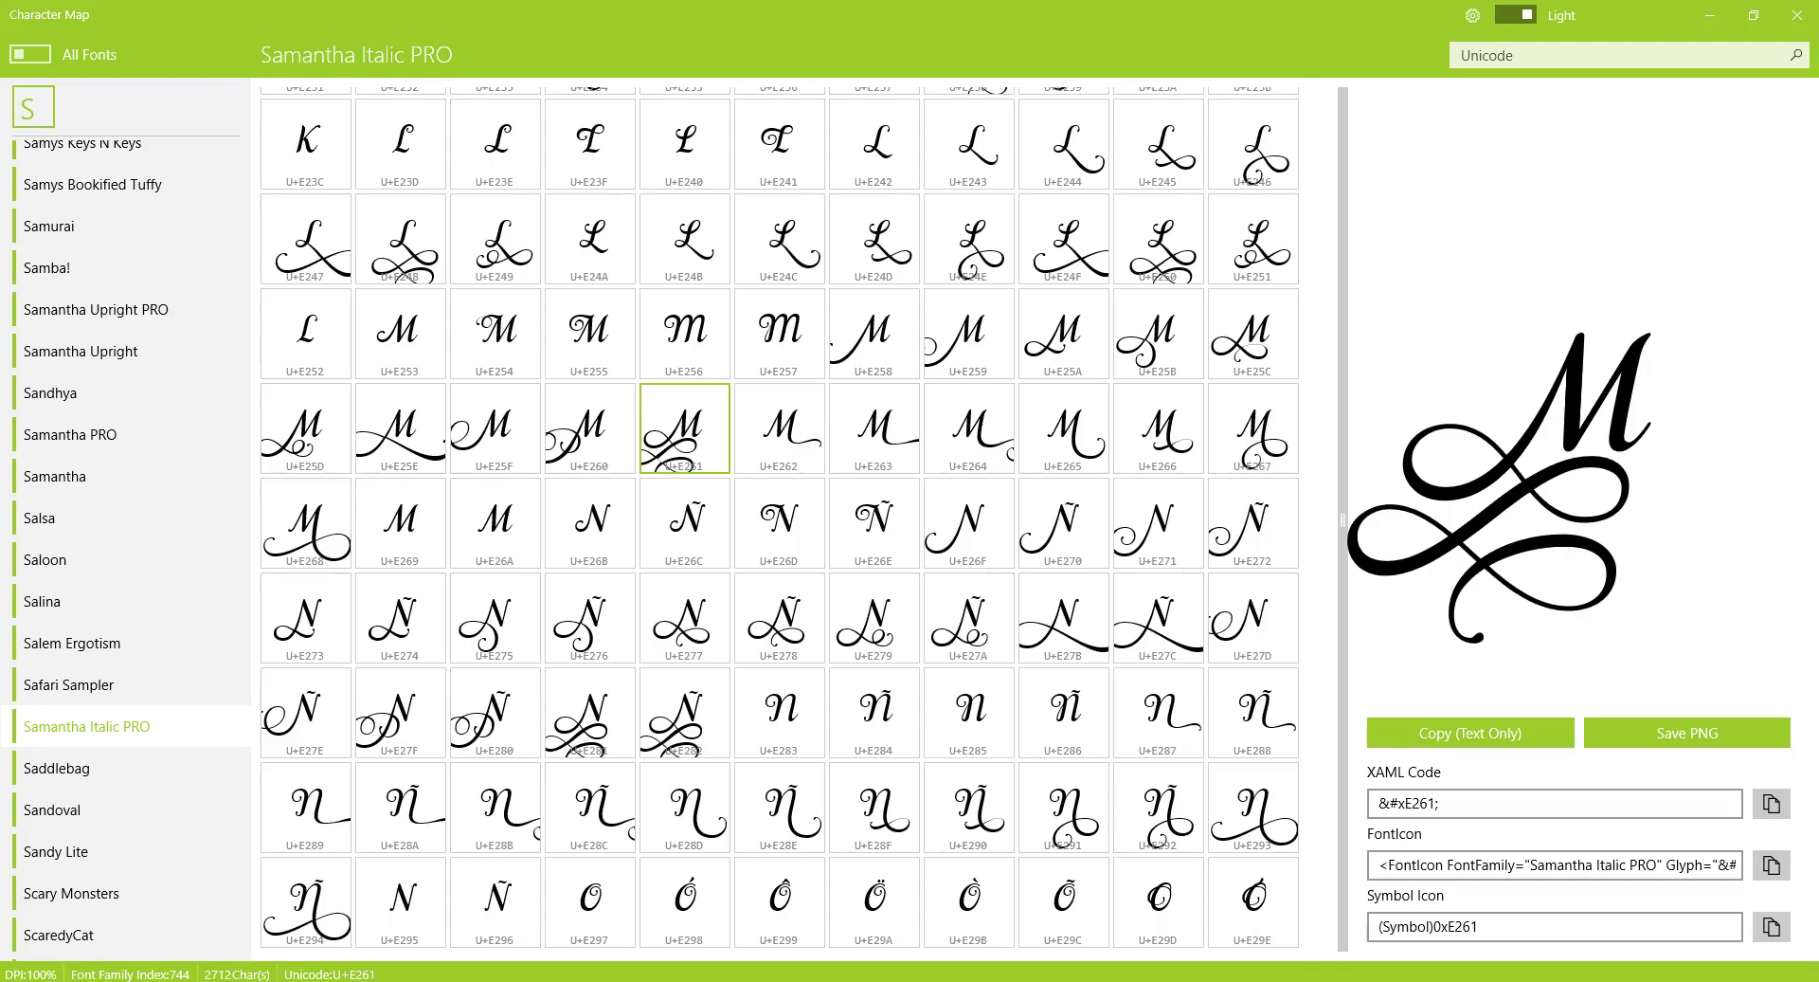
scroll(991, 521, up, 10)
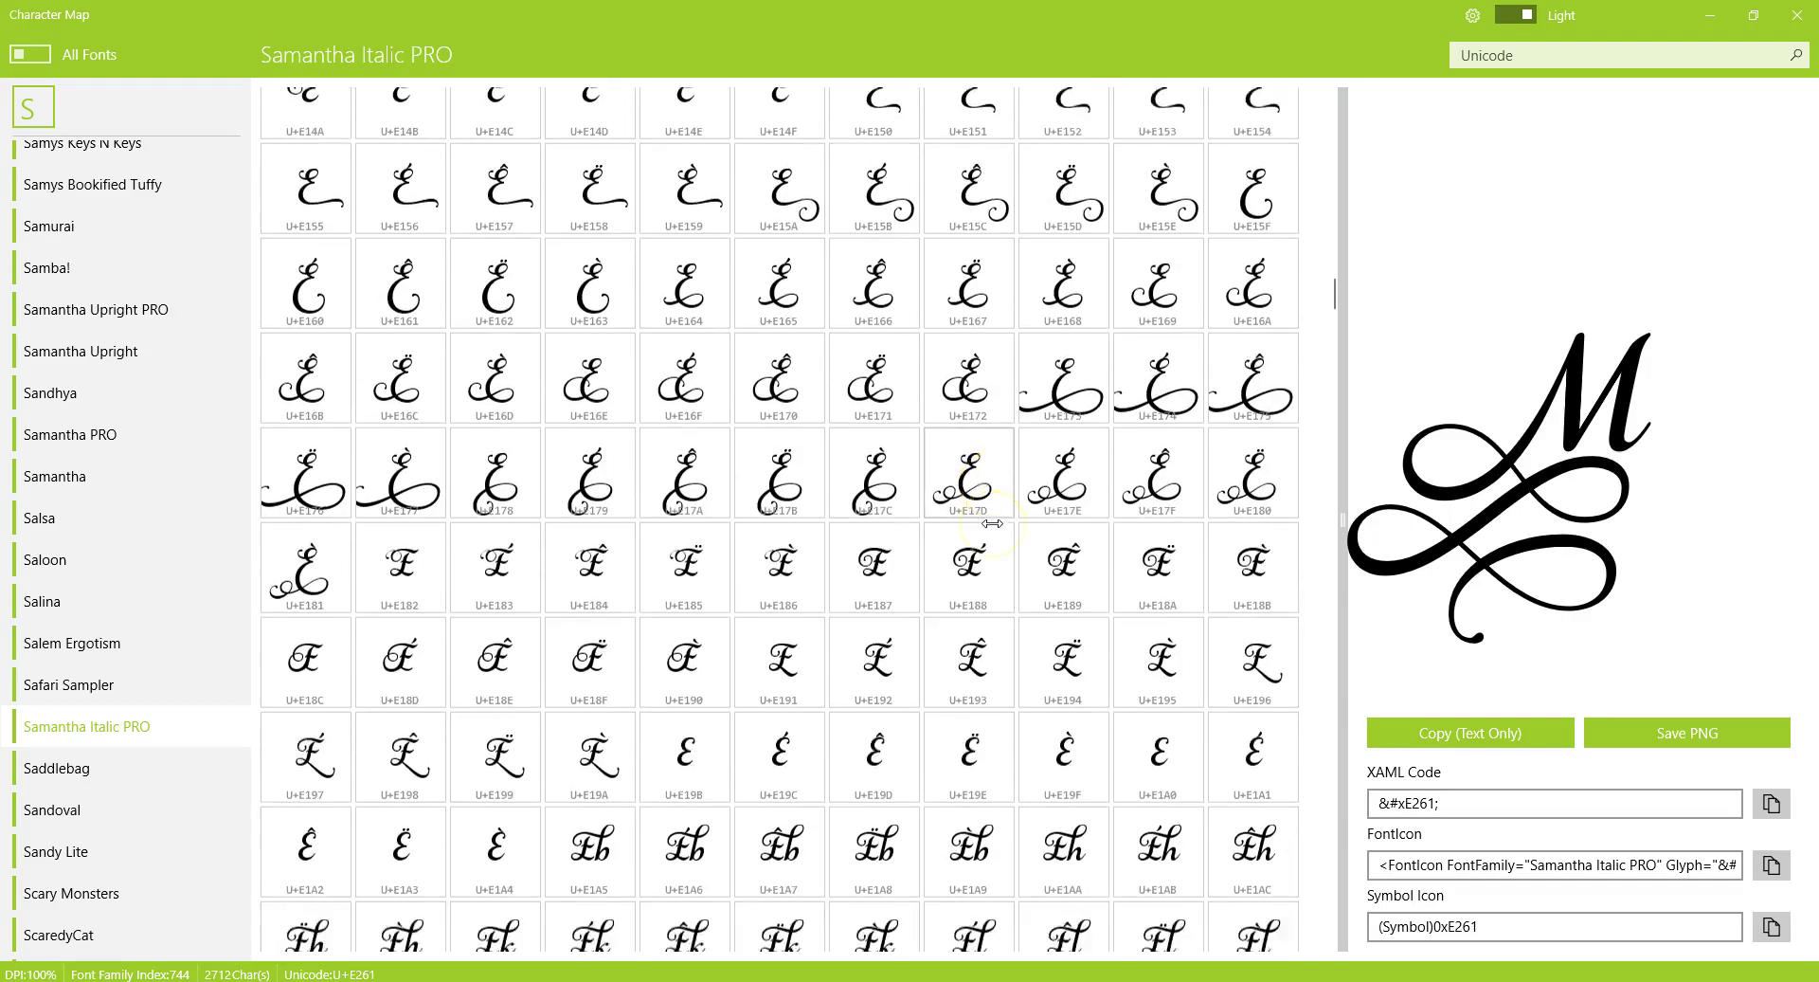
scroll(991, 523, down, 2)
click(968, 582)
click(1385, 745)
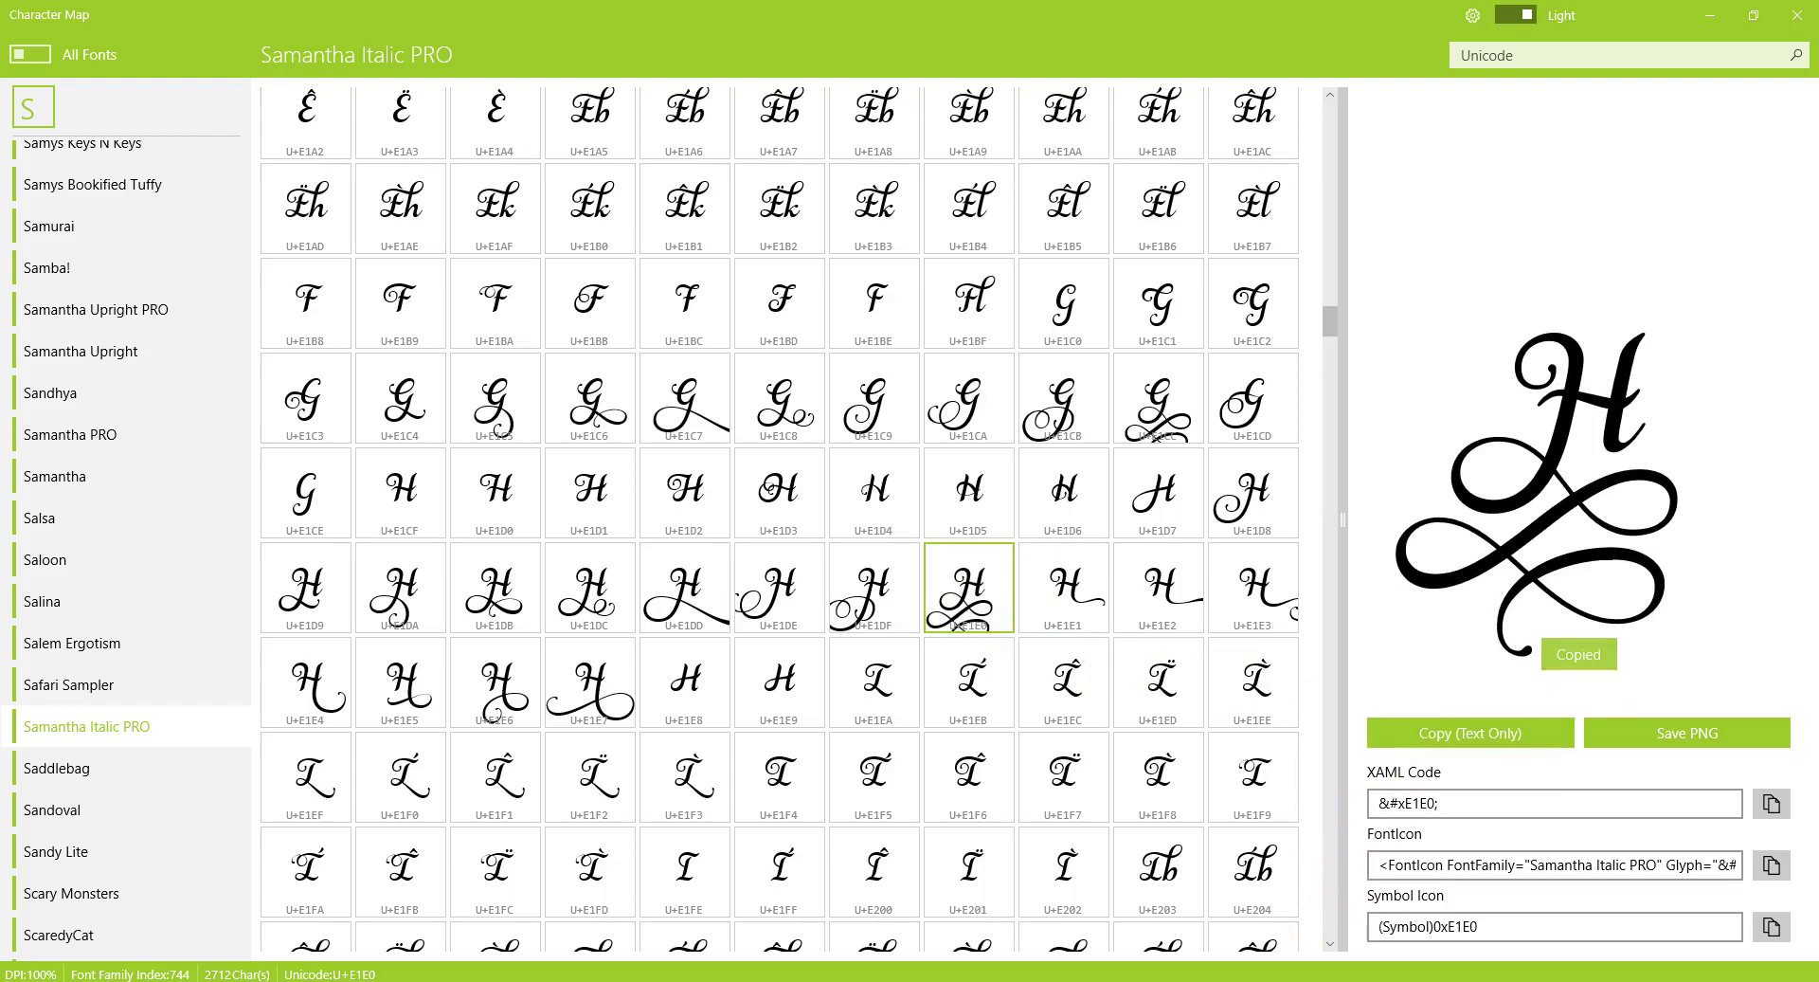
click(1013, 886)
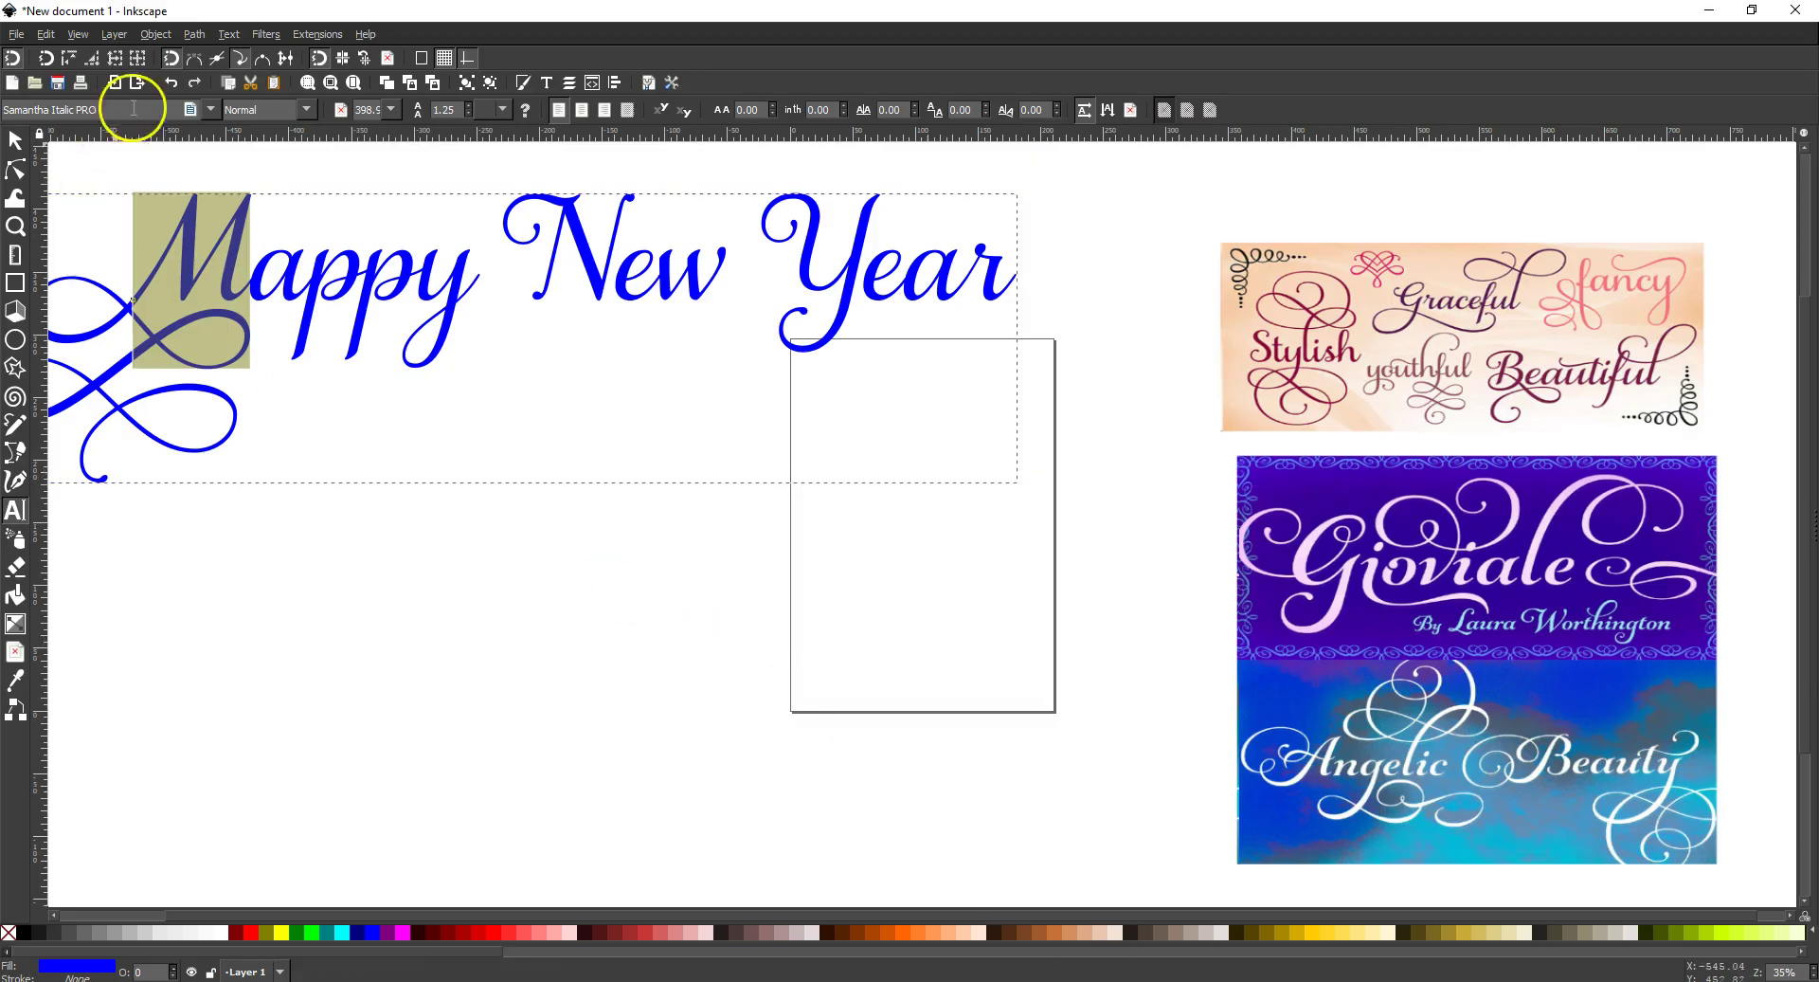
click(275, 84)
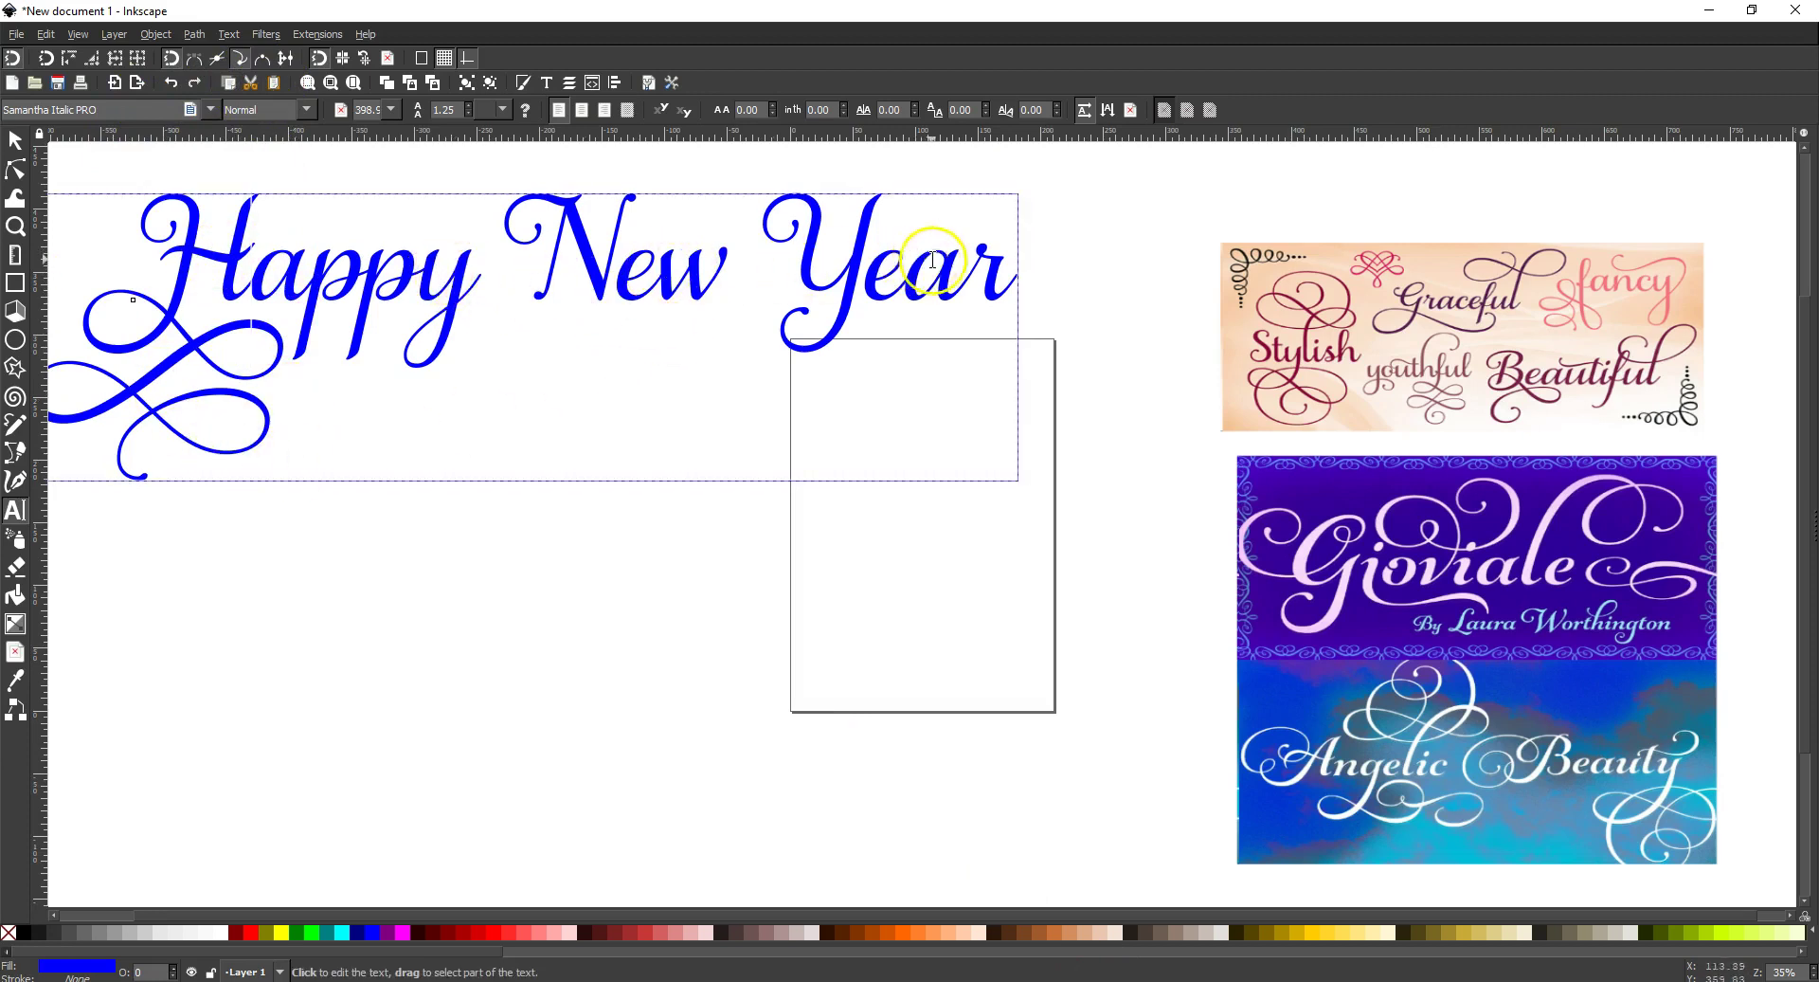
- Select the r of "Year", then switch to Character Map and find the alternate lowercase r glyphs of Samantha Italic PRO
drag(962, 272, 997, 281)
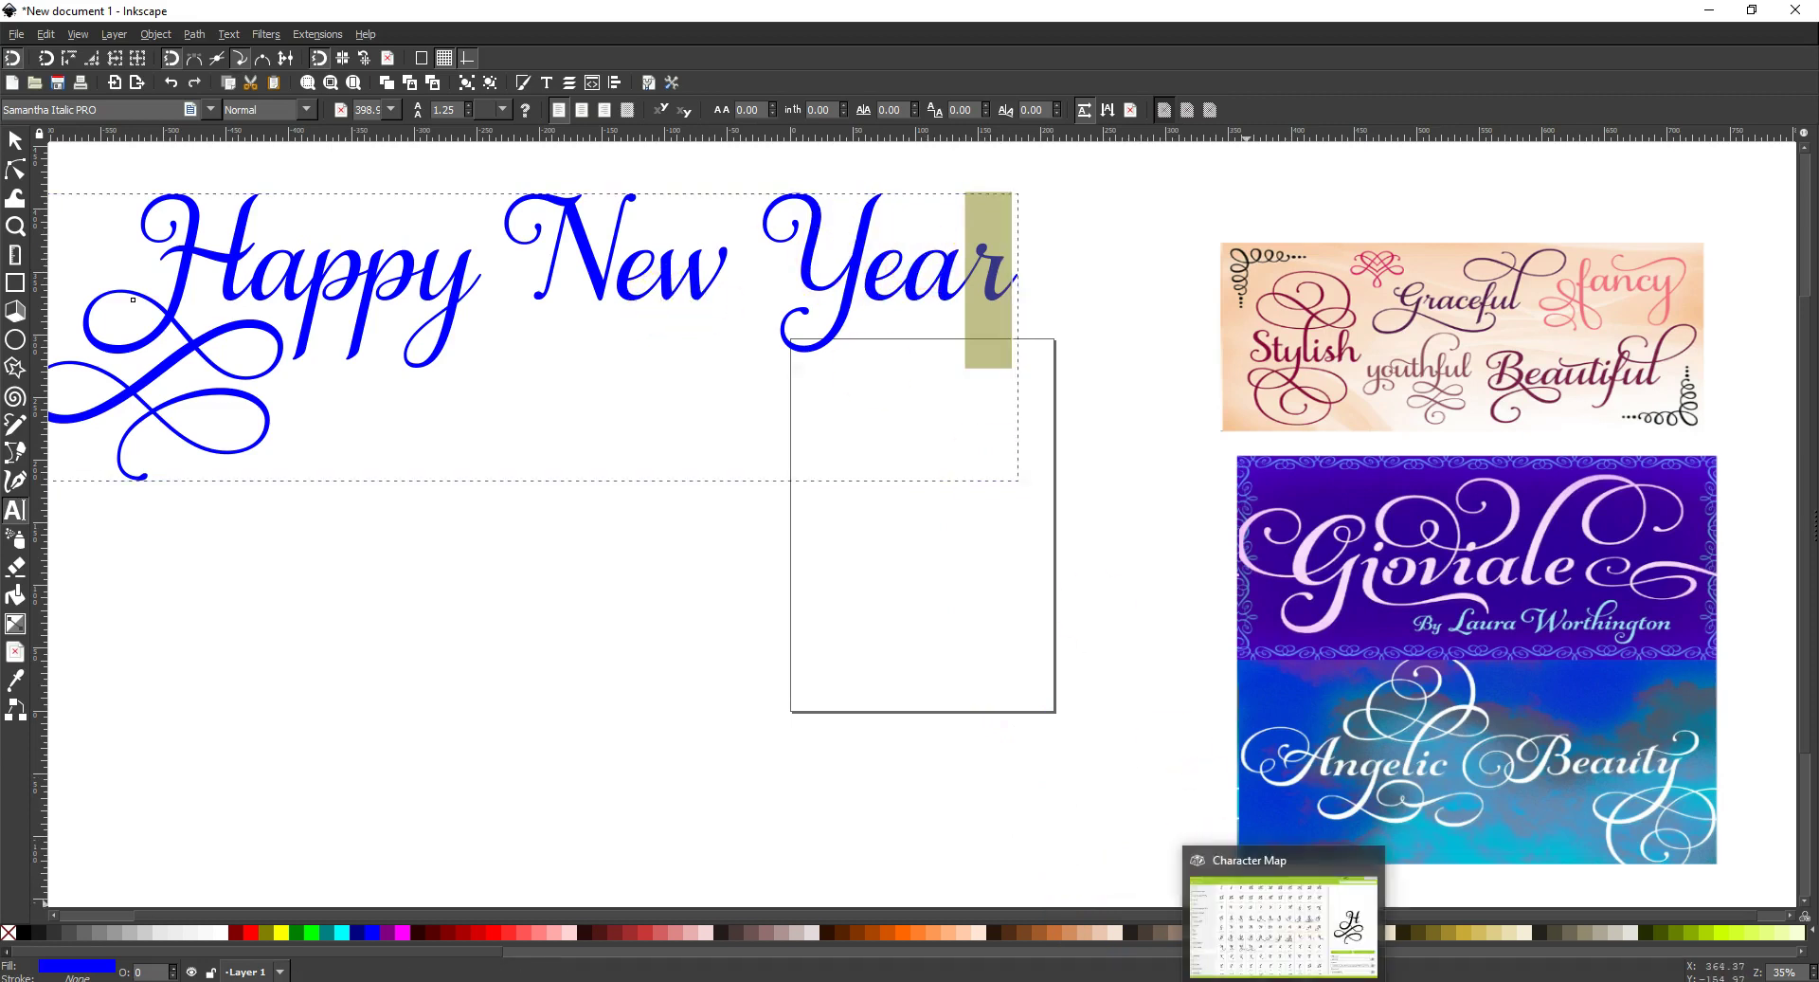
click(1286, 980)
scroll(1109, 620, down, 3)
scroll(1109, 621, down, 20)
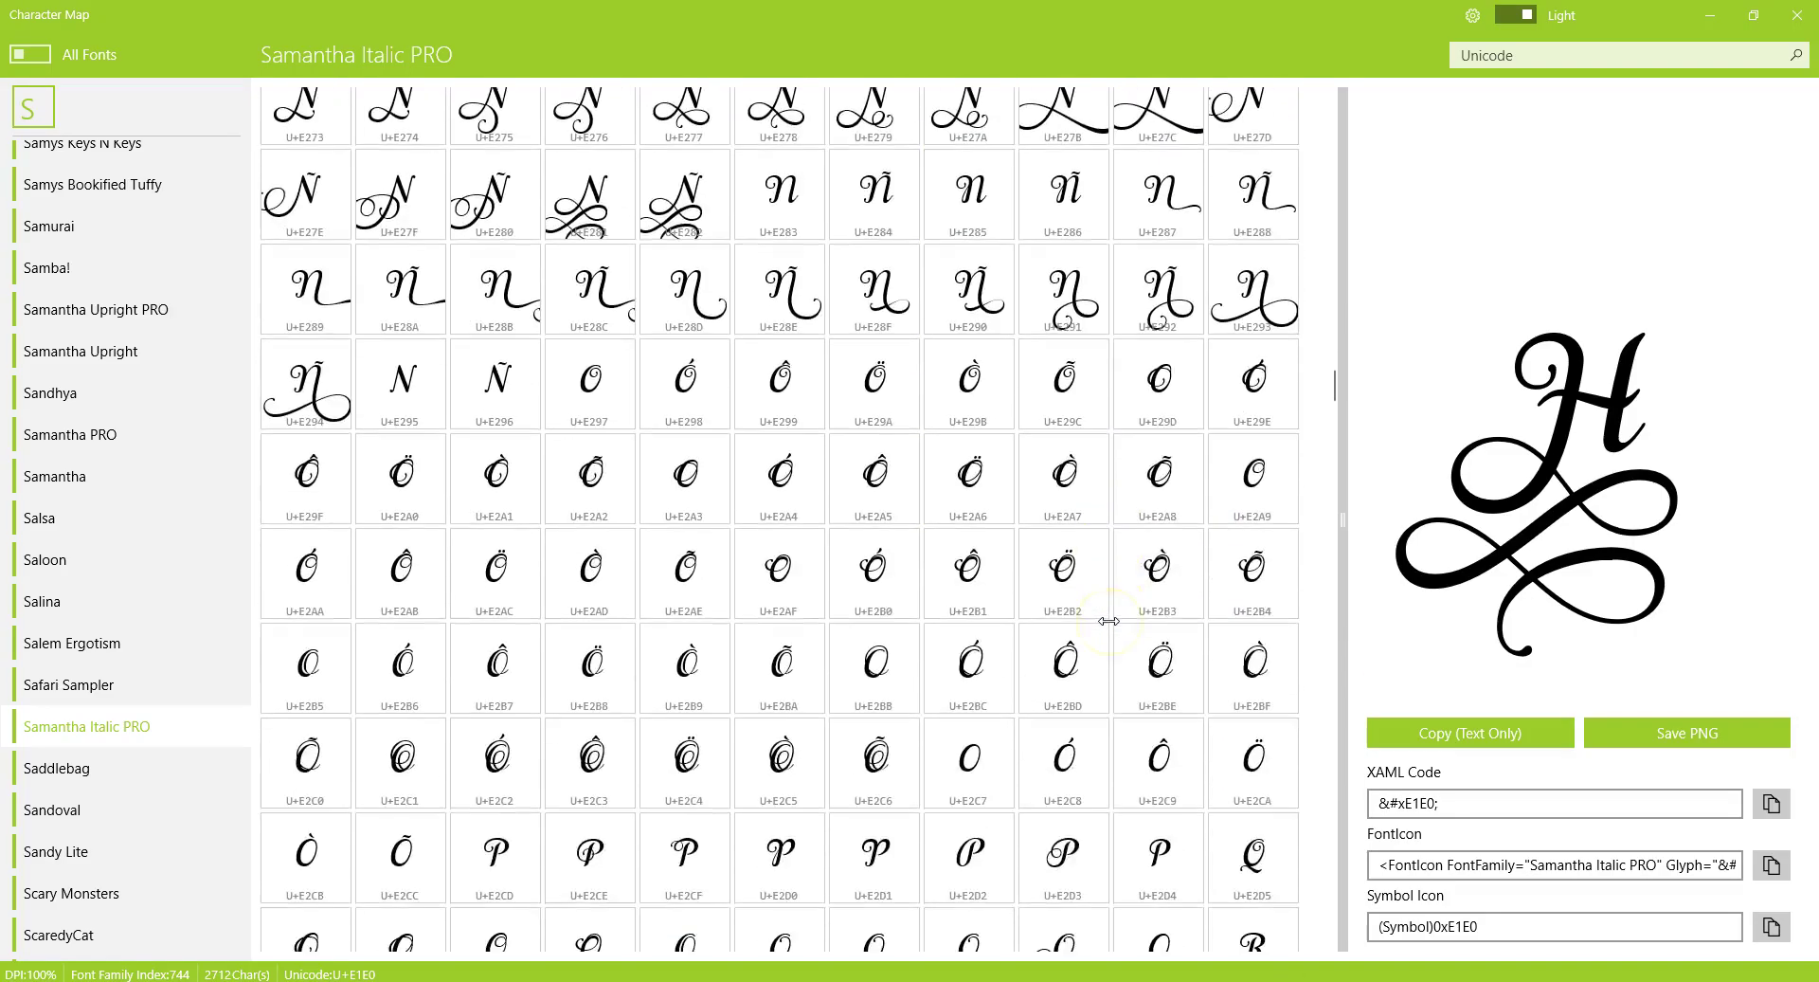
scroll(1109, 620, up, 10)
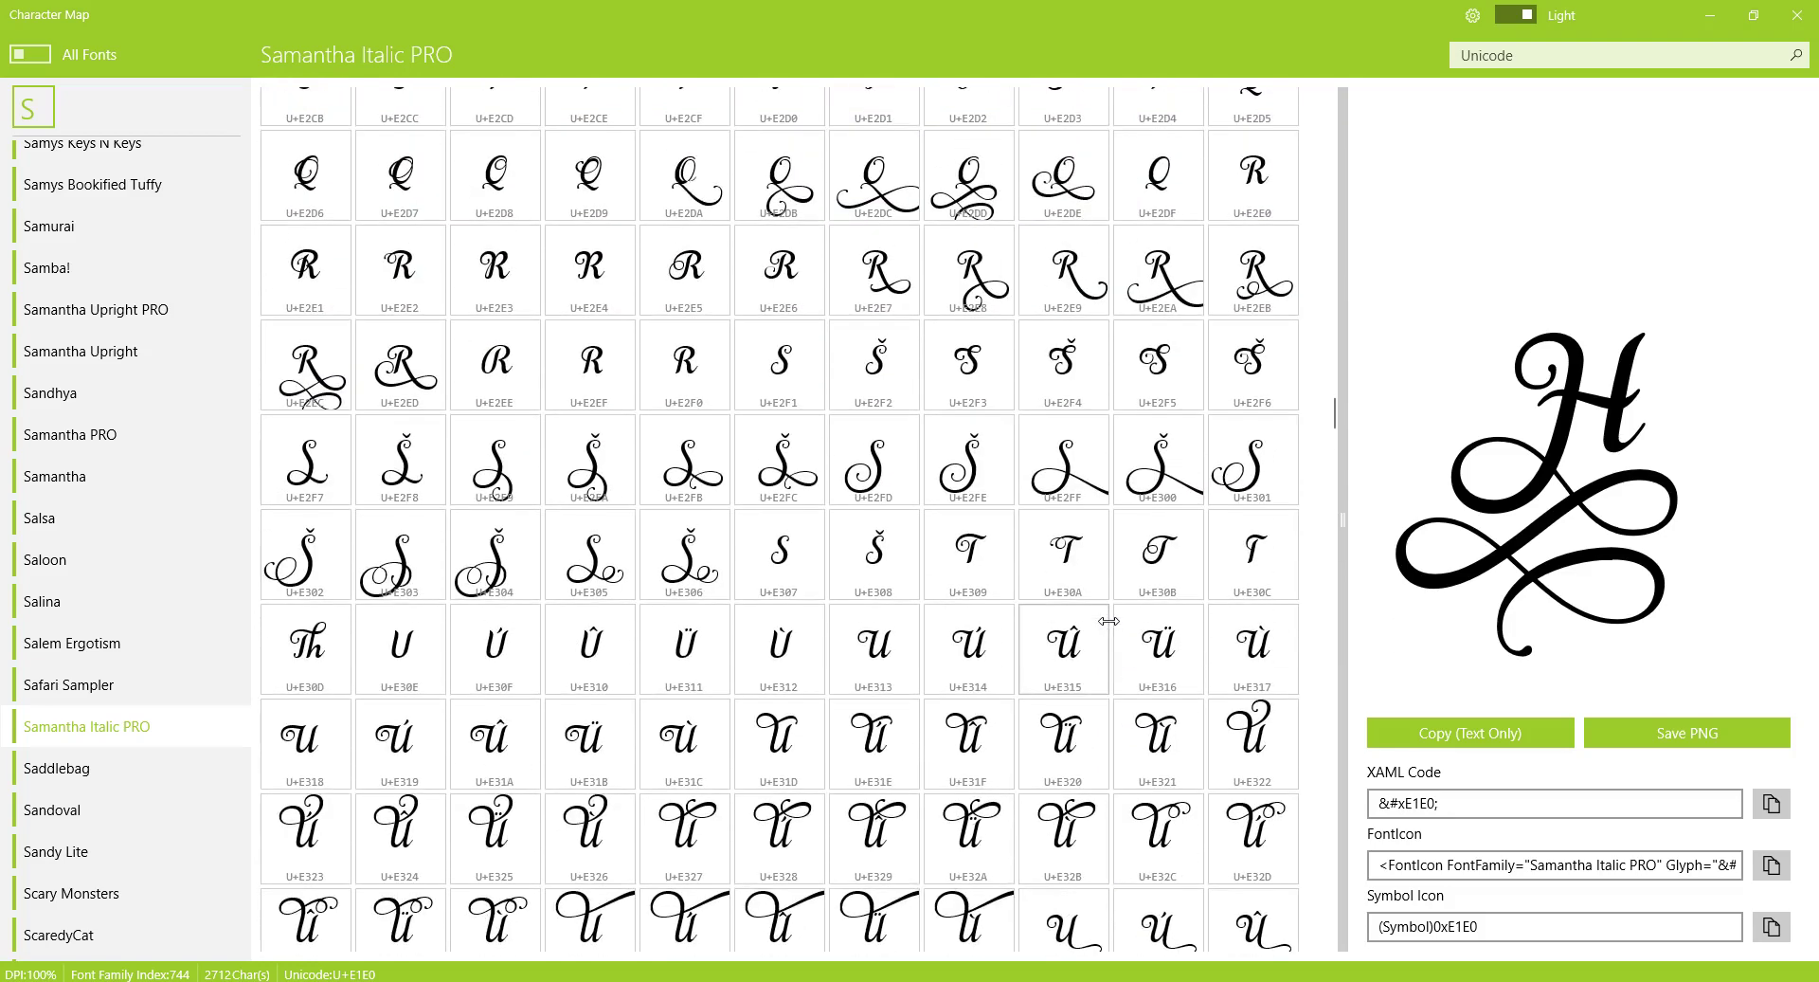
scroll(1108, 621, down, 20)
scroll(1108, 618, down, 20)
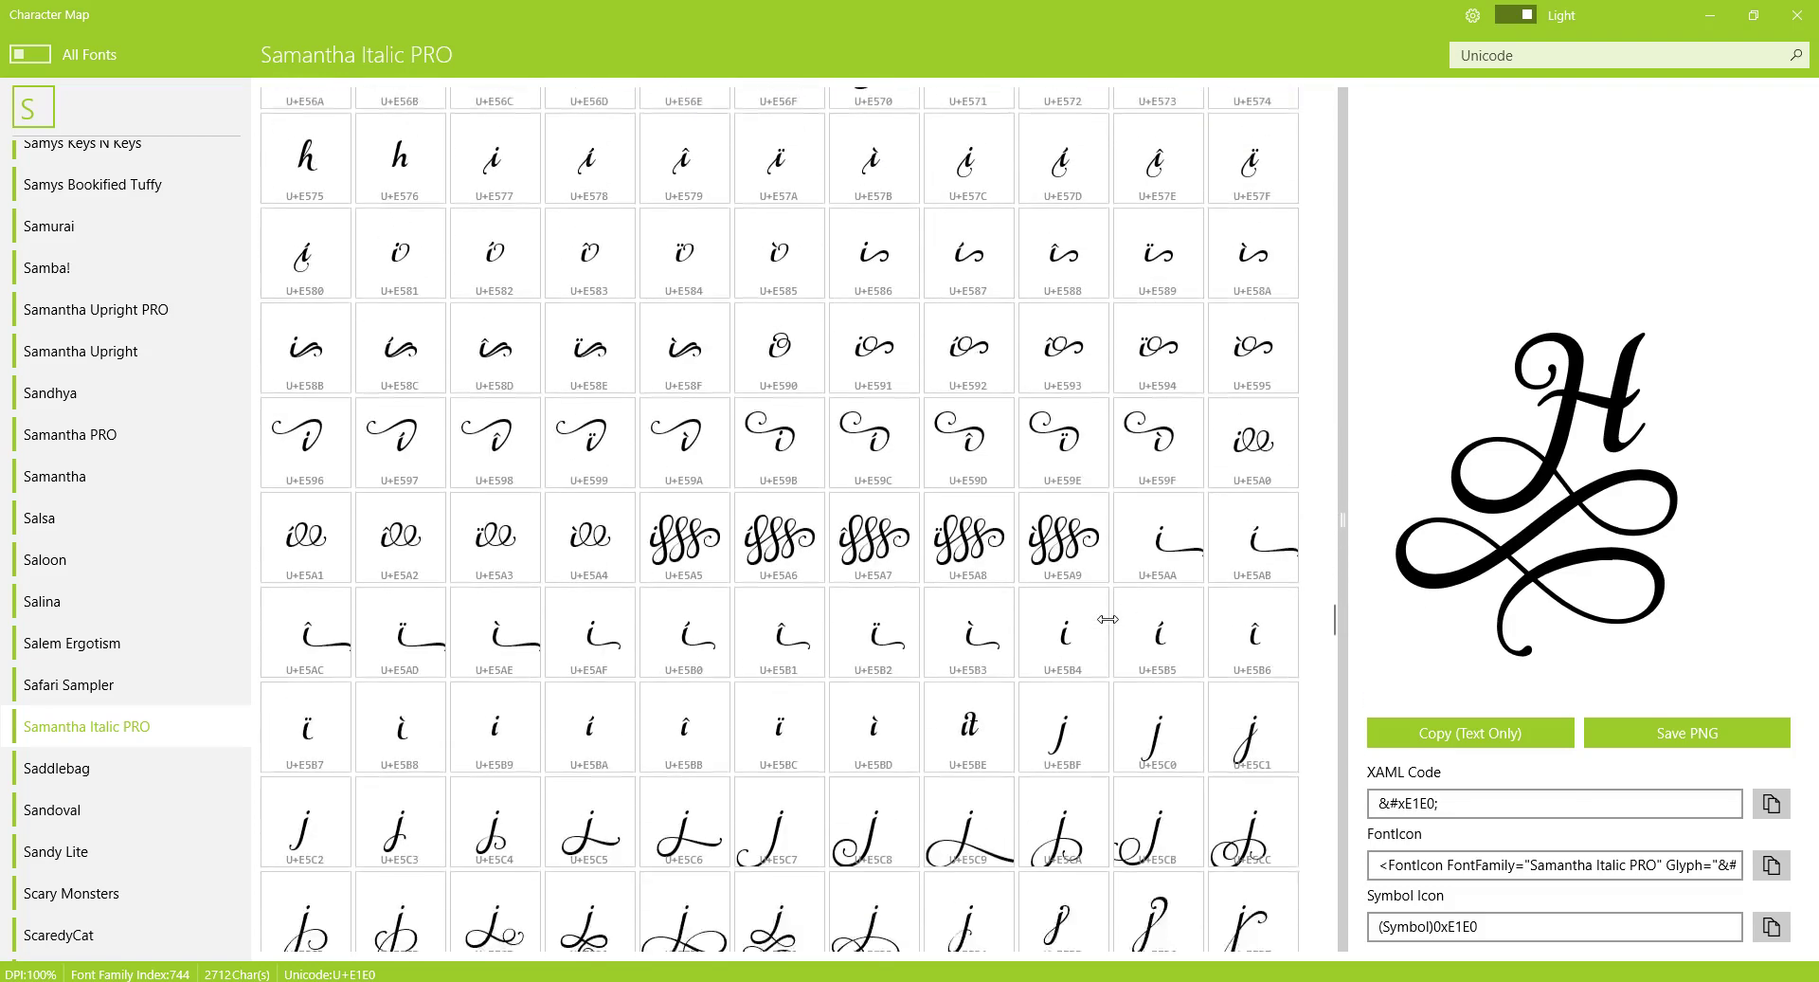
scroll(1109, 619, down, 1)
scroll(1108, 619, down, 8)
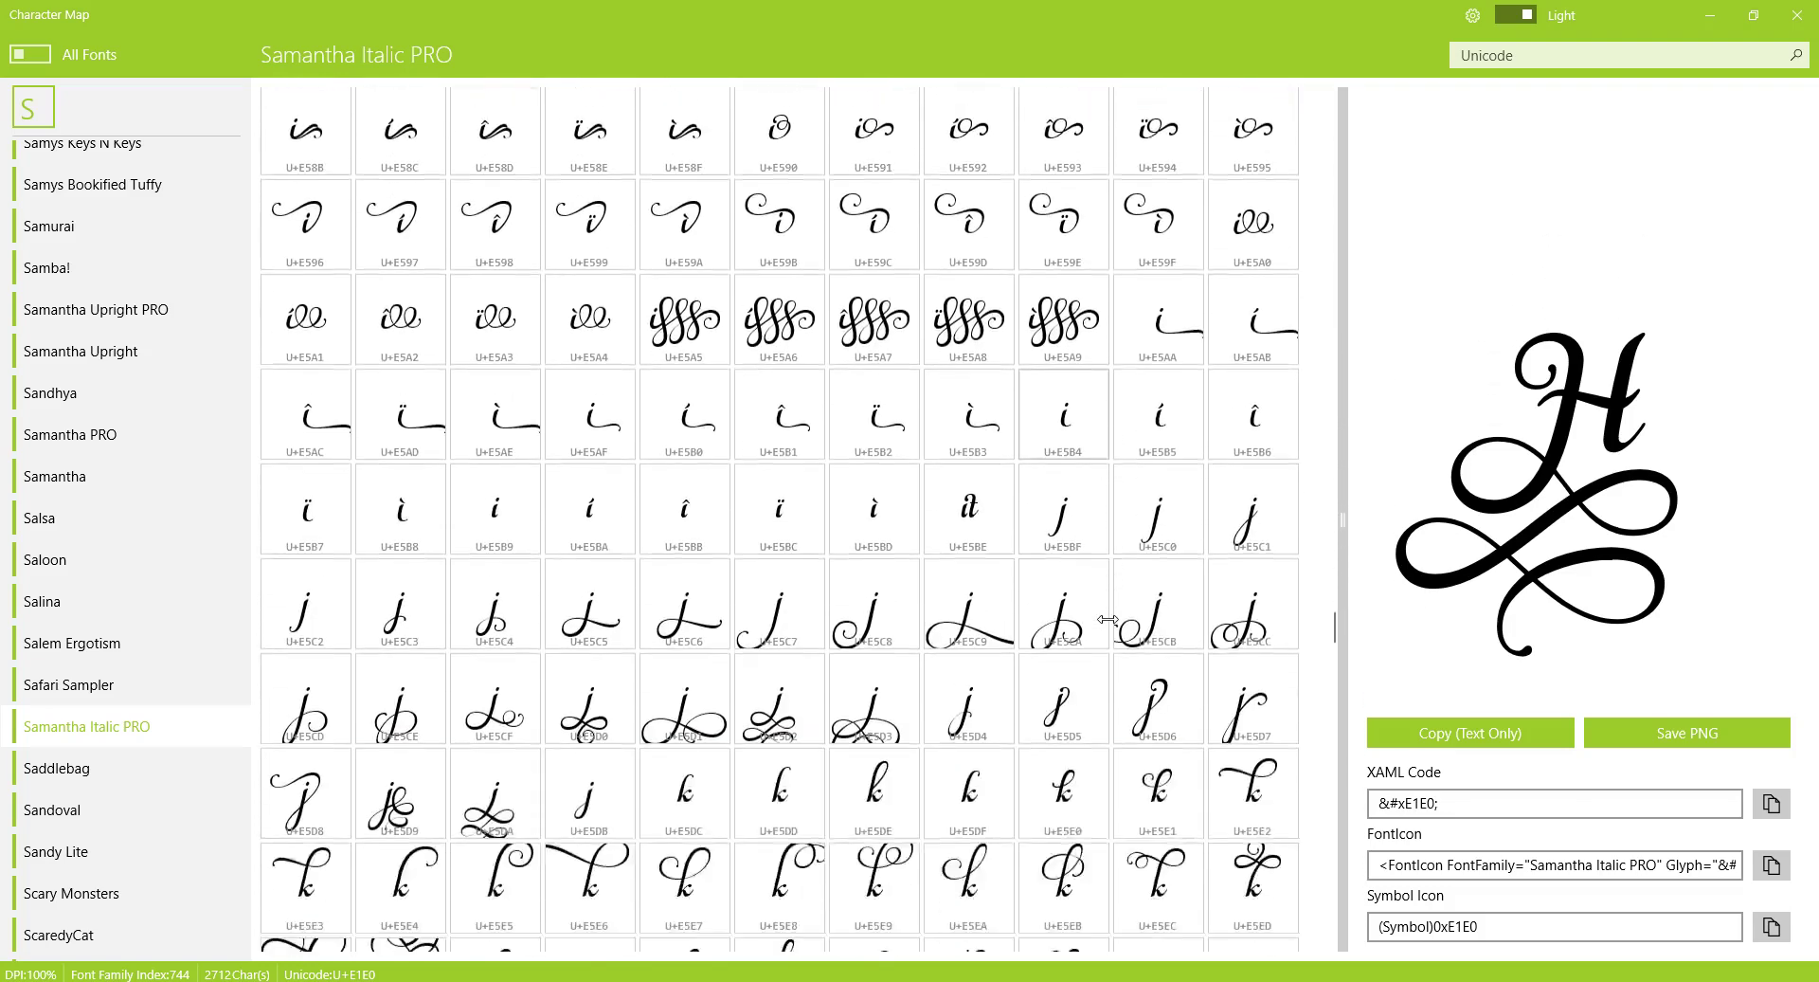
scroll(1109, 618, down, 13)
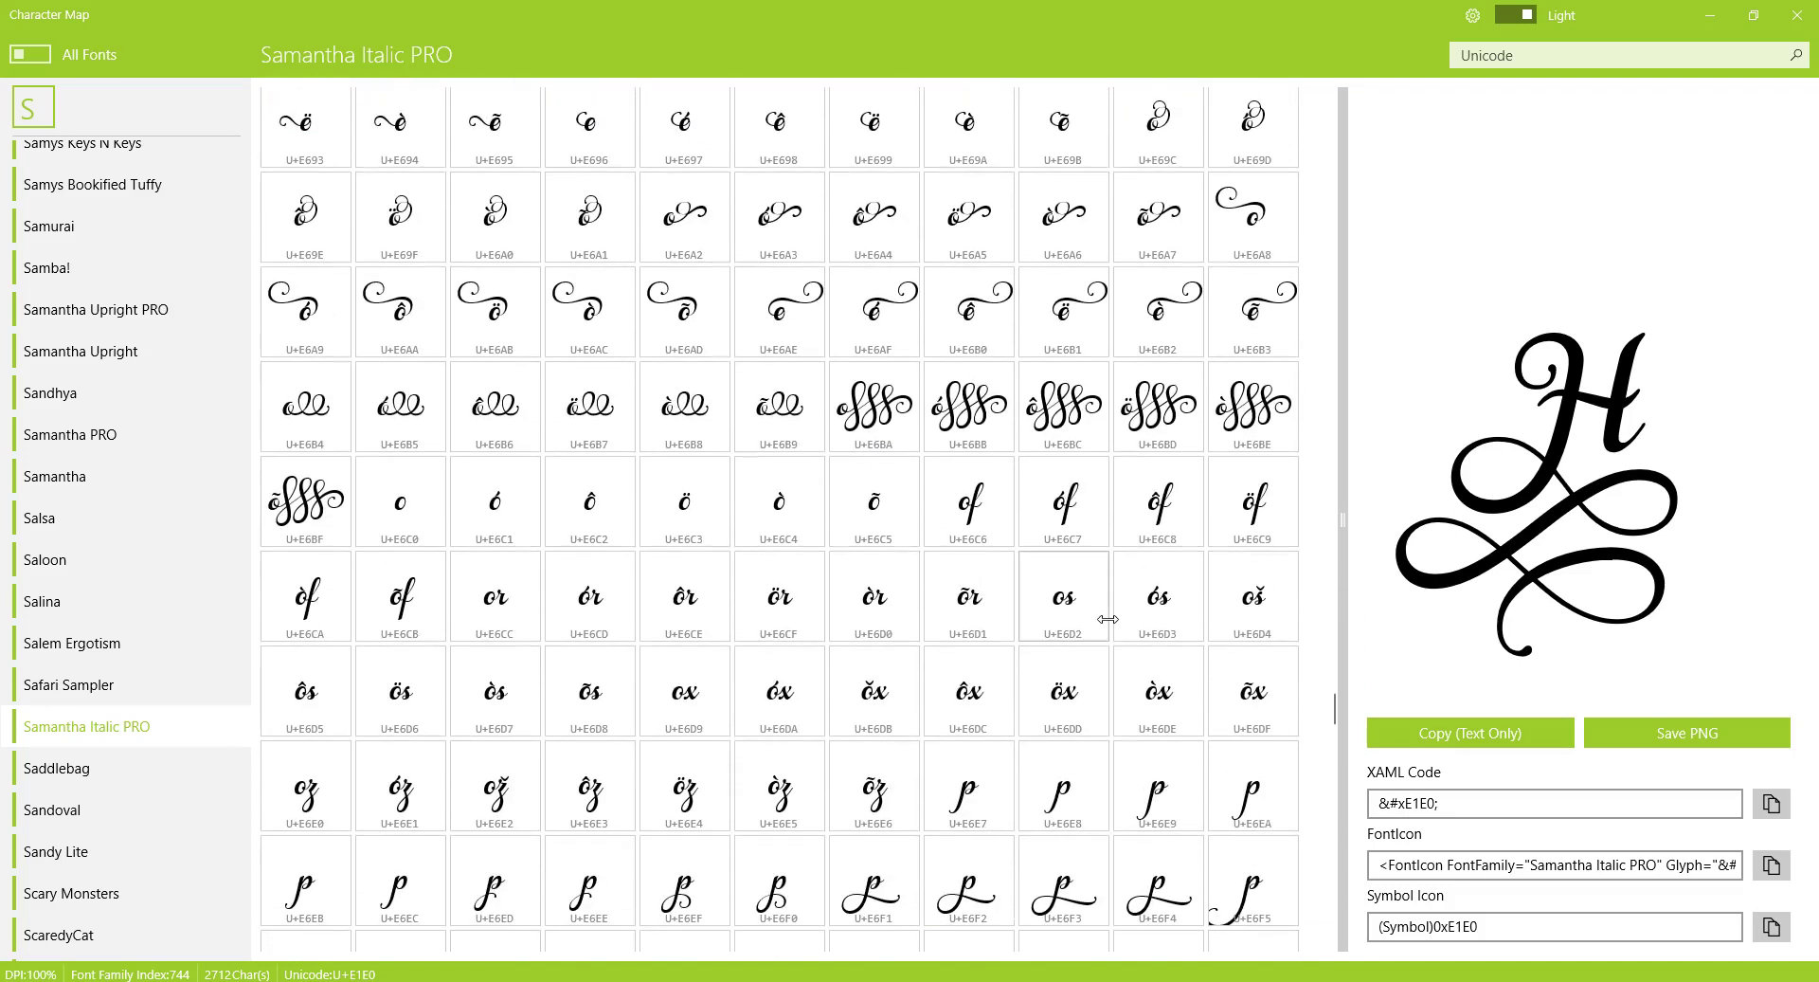
scroll(1108, 618, down, 7)
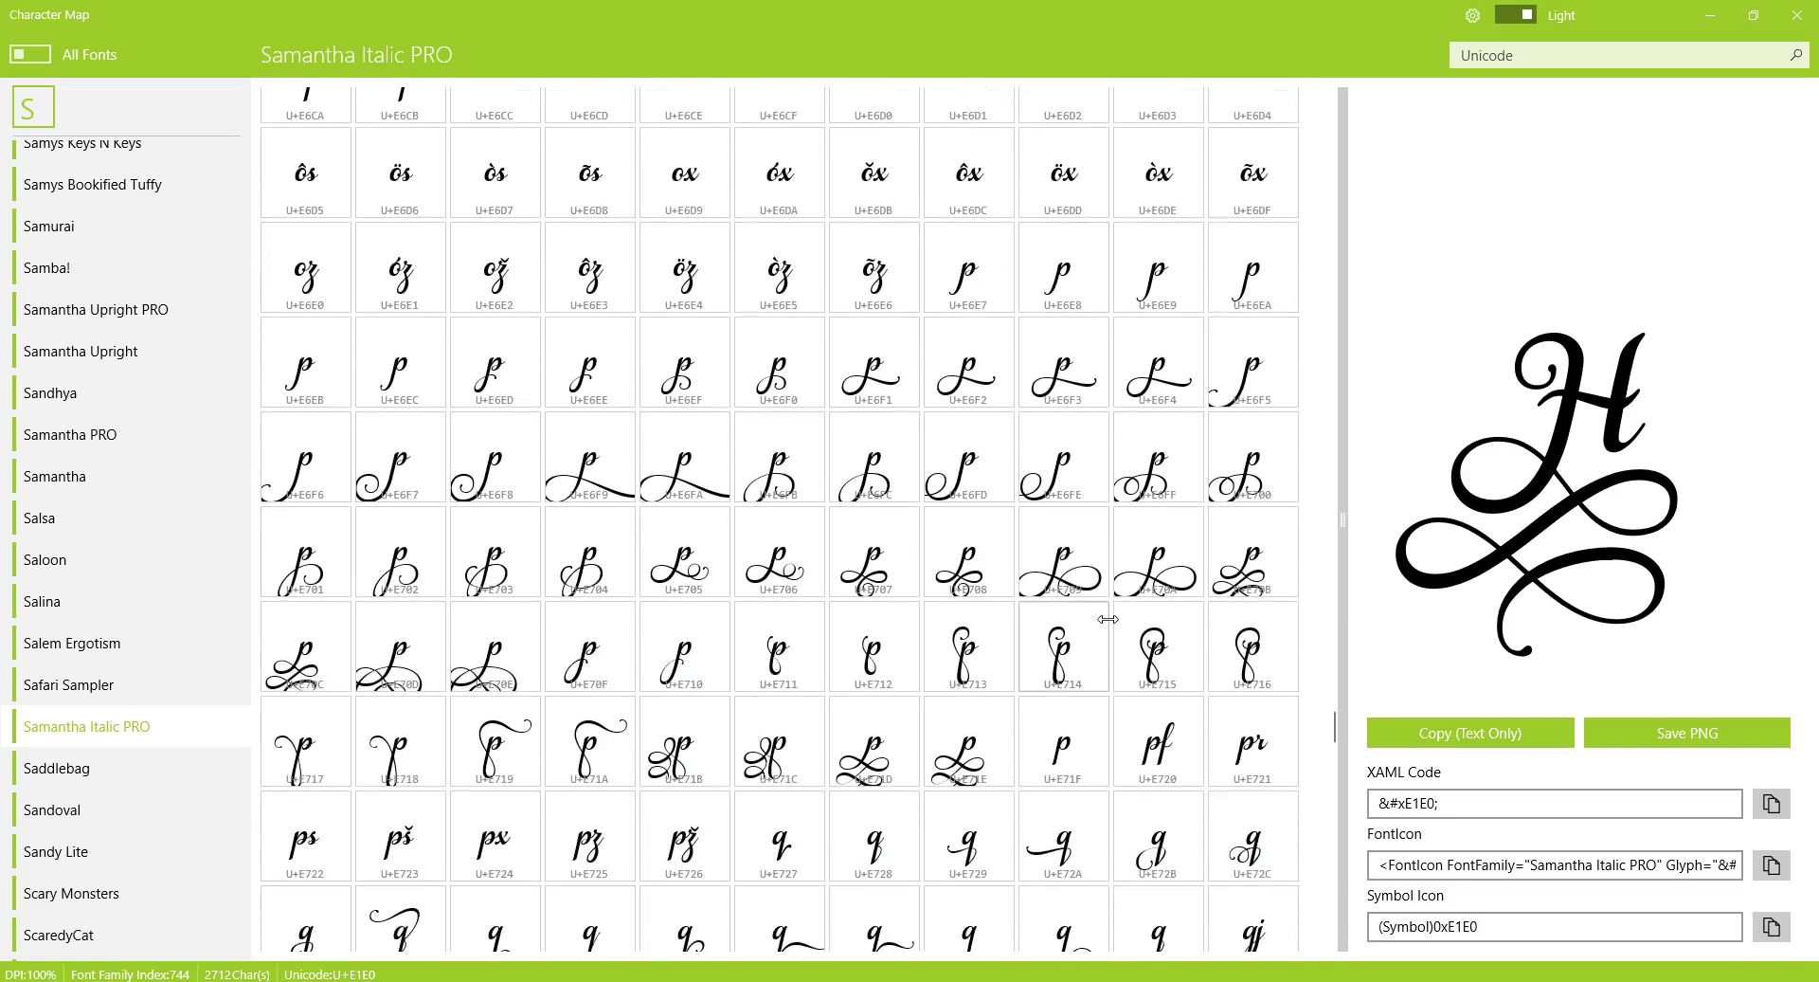
scroll(1109, 619, down, 2)
scroll(1108, 618, down, 1)
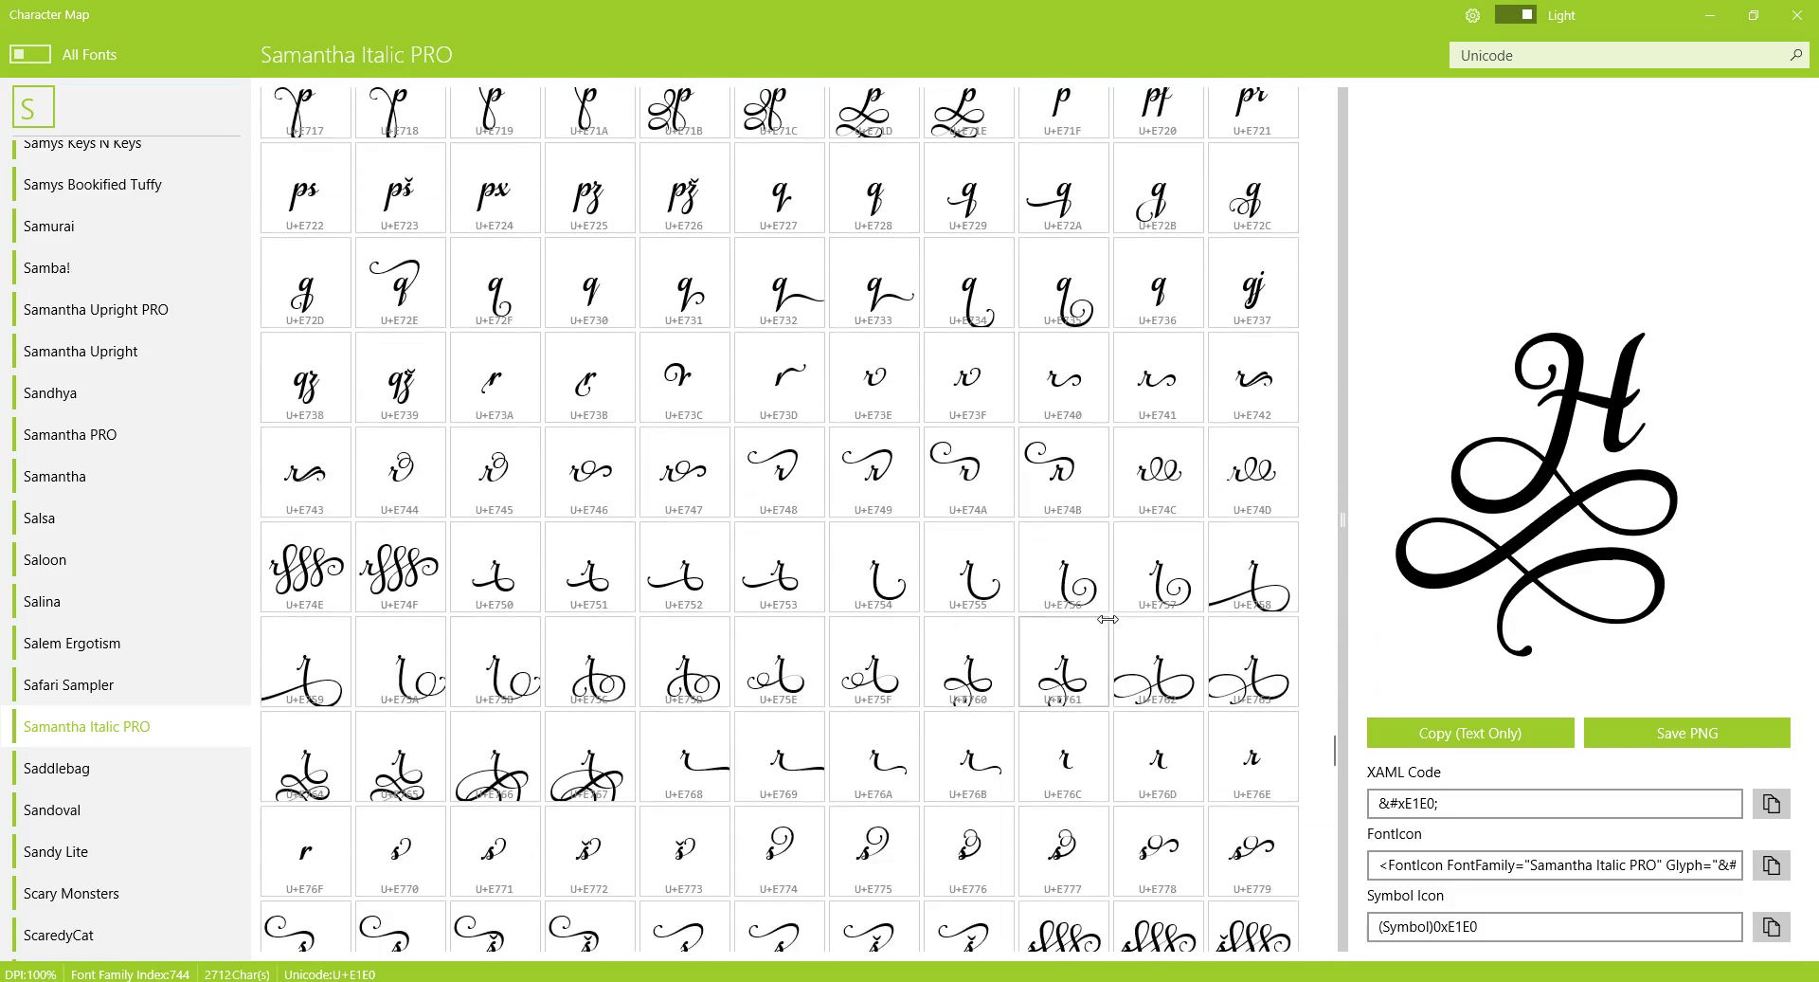
- Try to replace the r of "Year" in Inkscape with the looped r glyph U+E74D copied from Character Map
click(1237, 484)
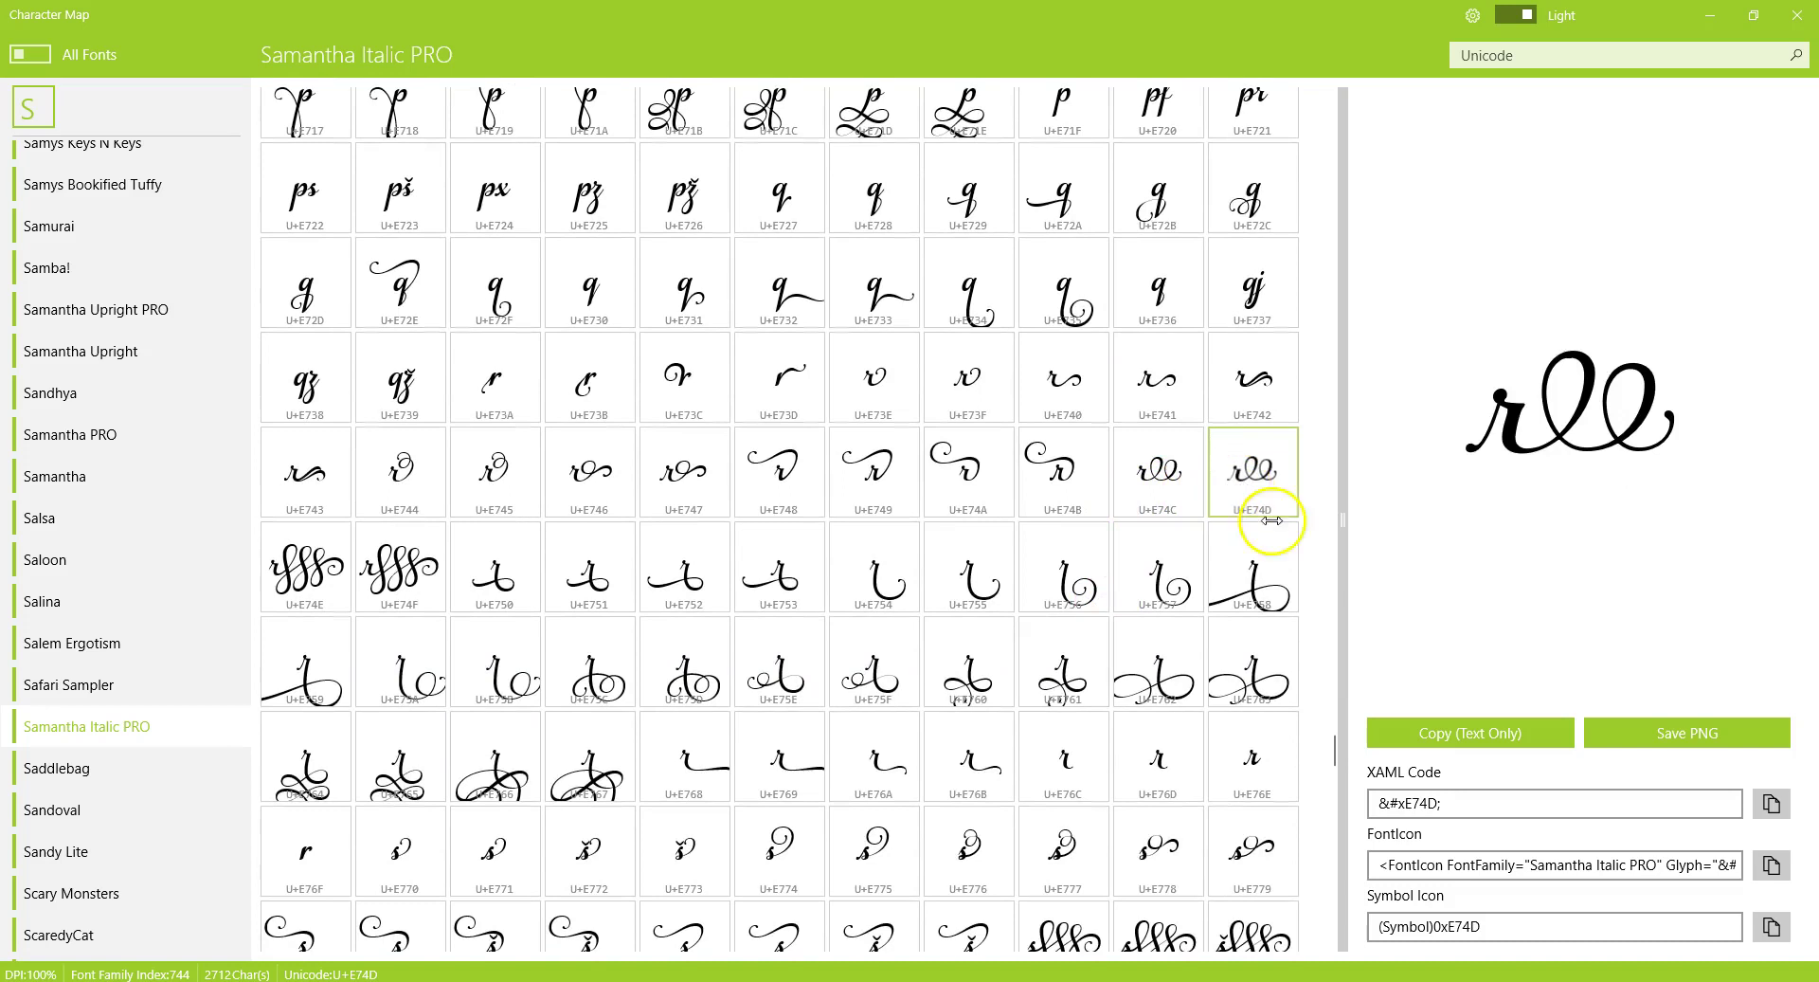
click(1459, 732)
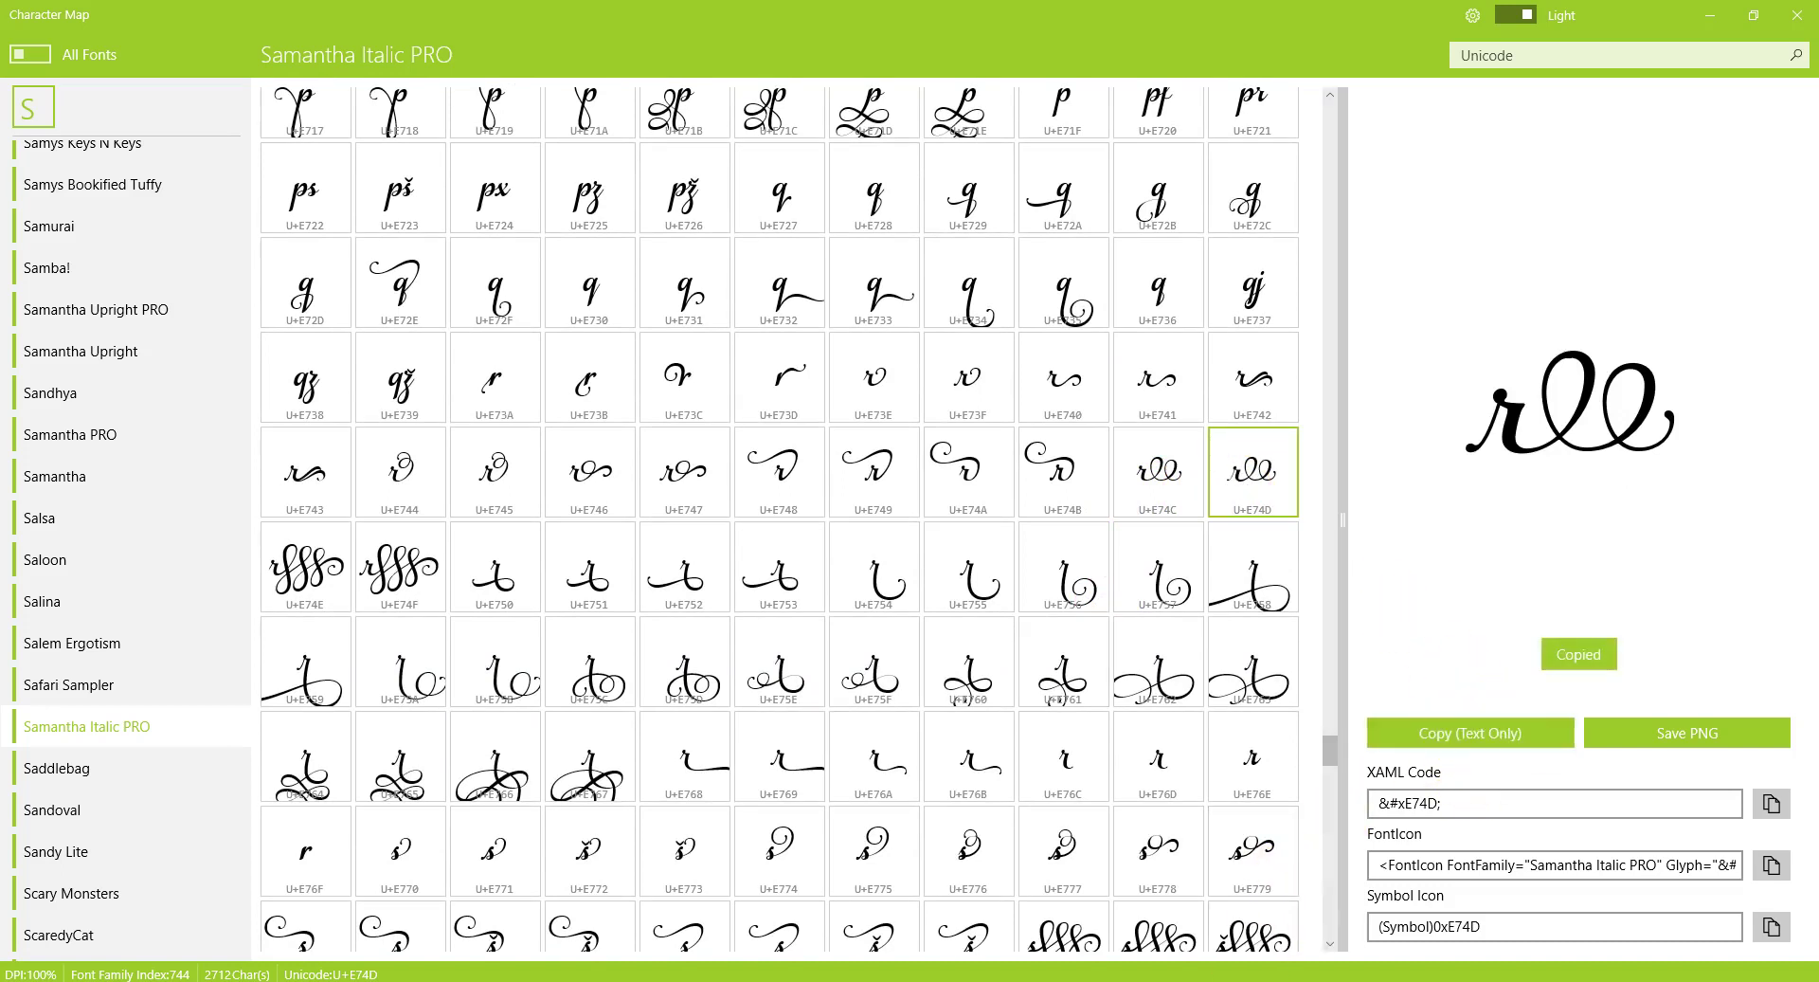
click(1109, 915)
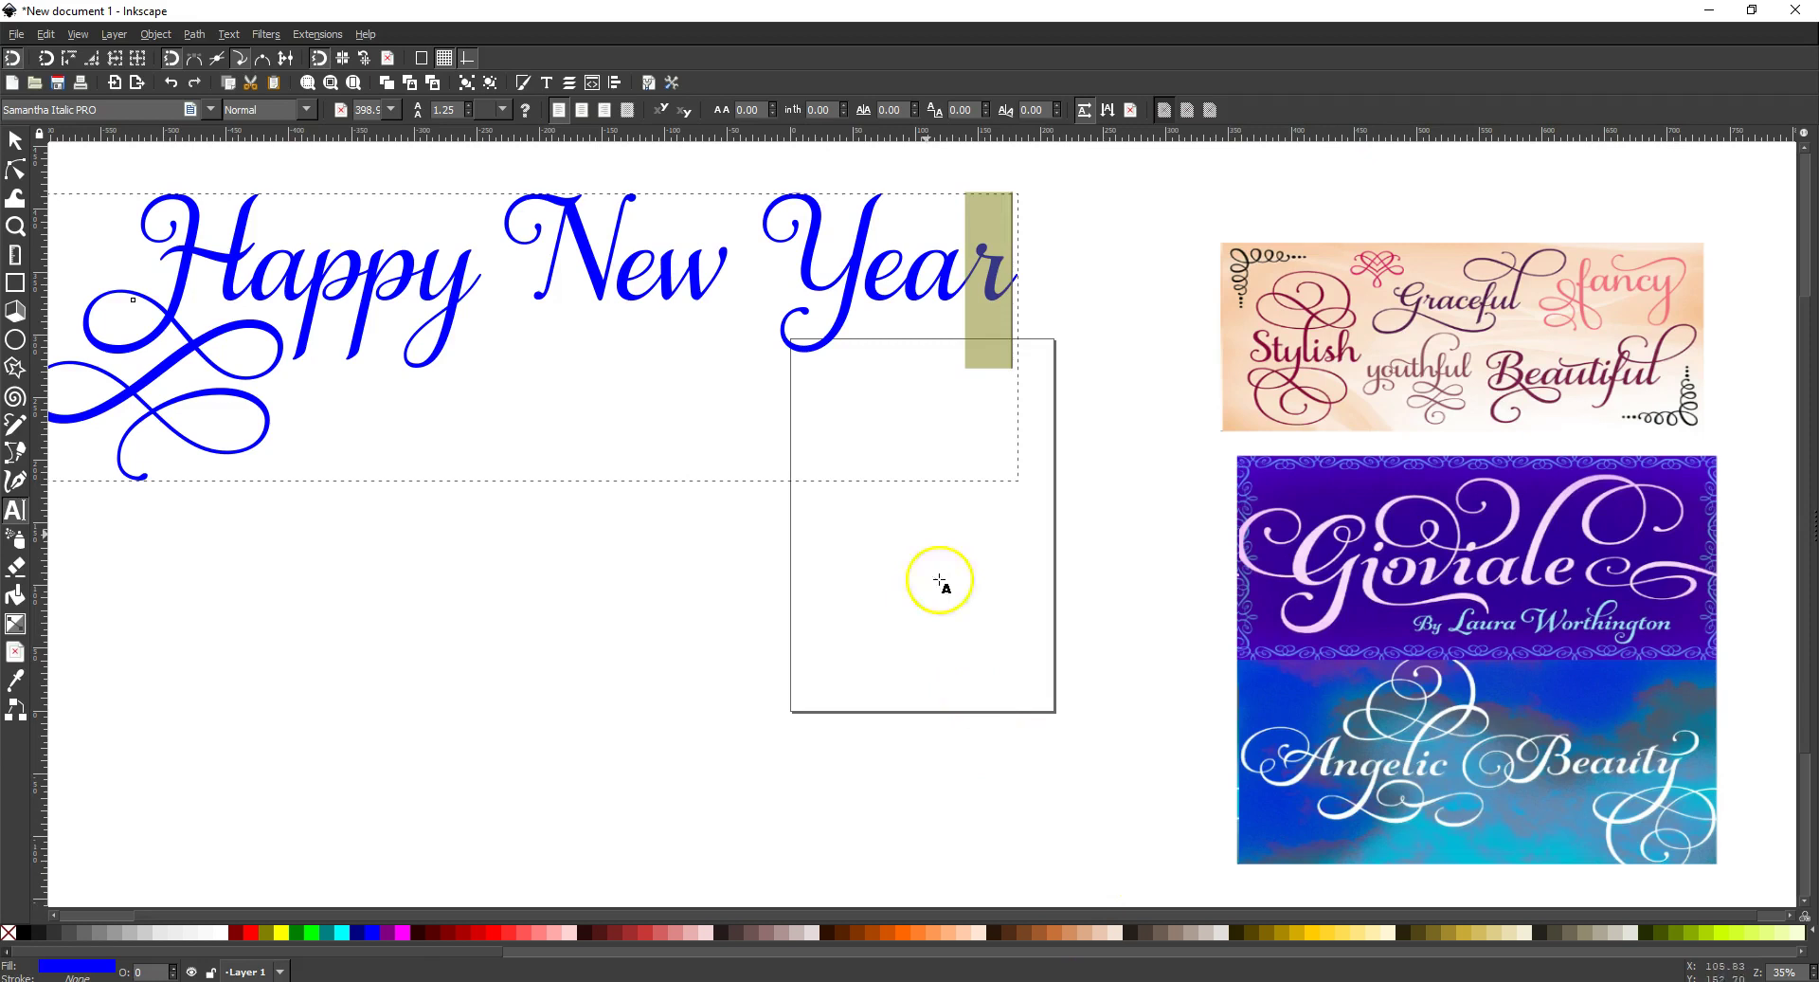
click(273, 83)
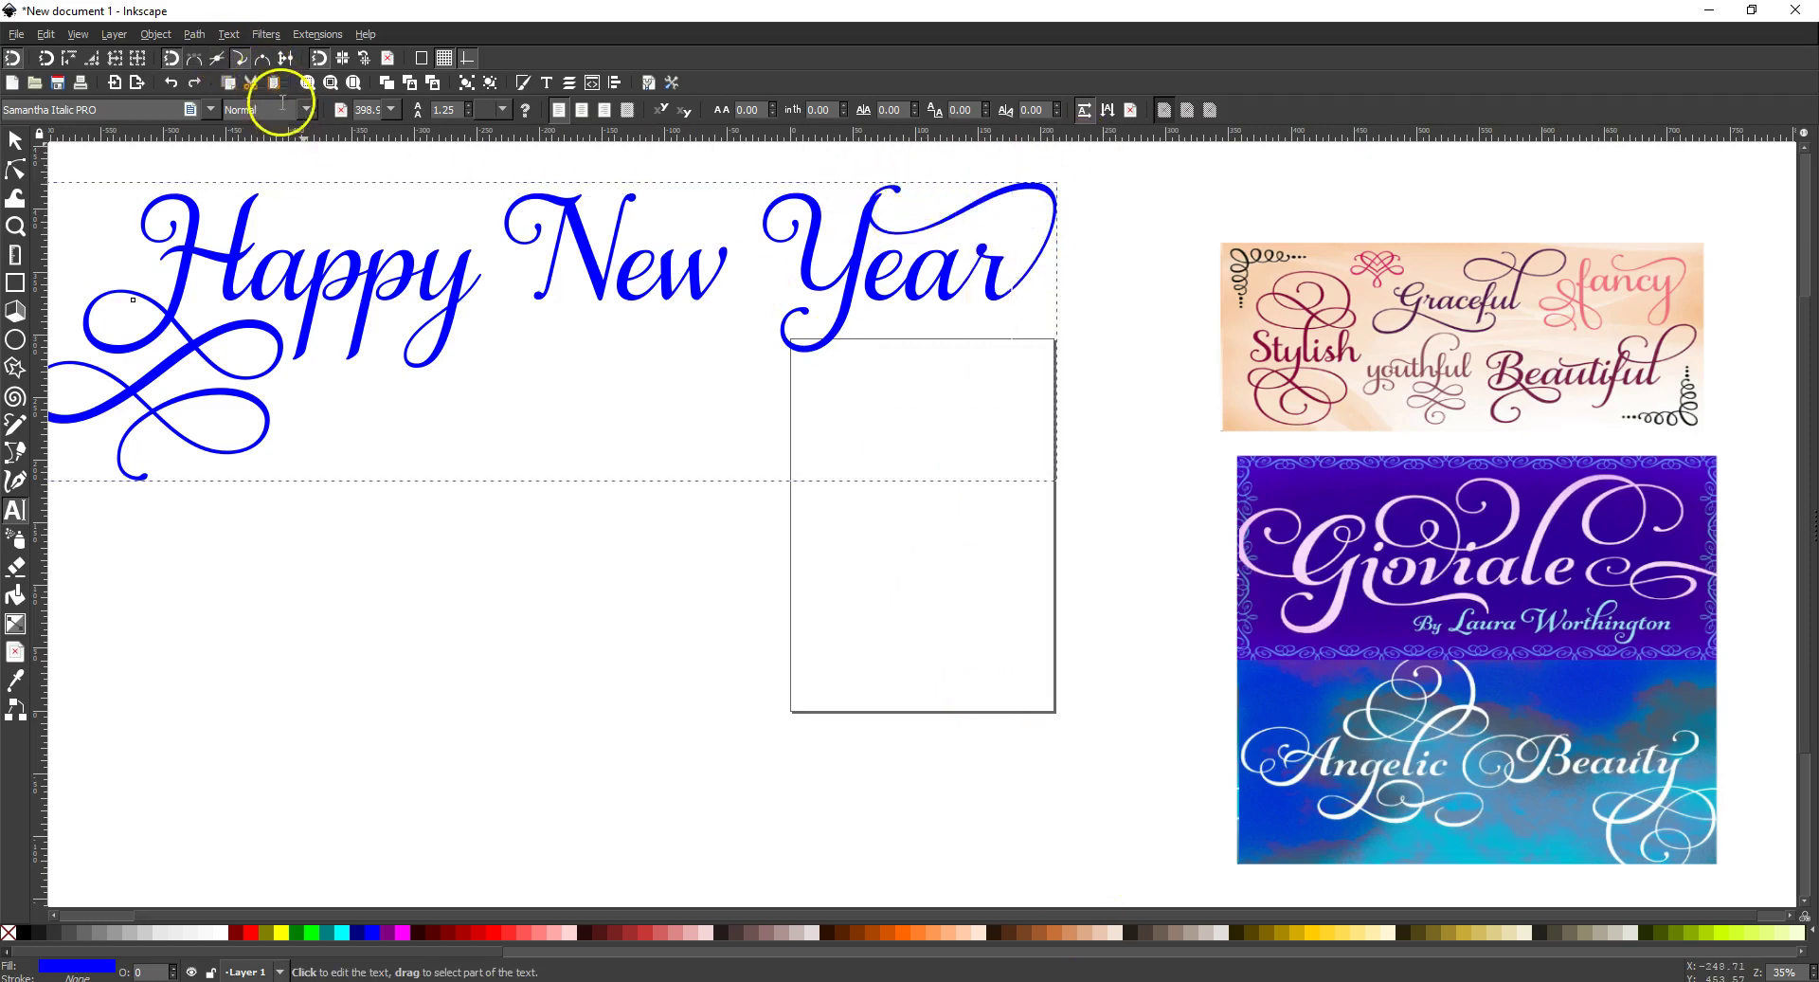
click(176, 79)
- Reselect the r of "Year" and try to replace it in Inkscape with the tall-looped r glyph U+E74F copied from Character Map
click(975, 266)
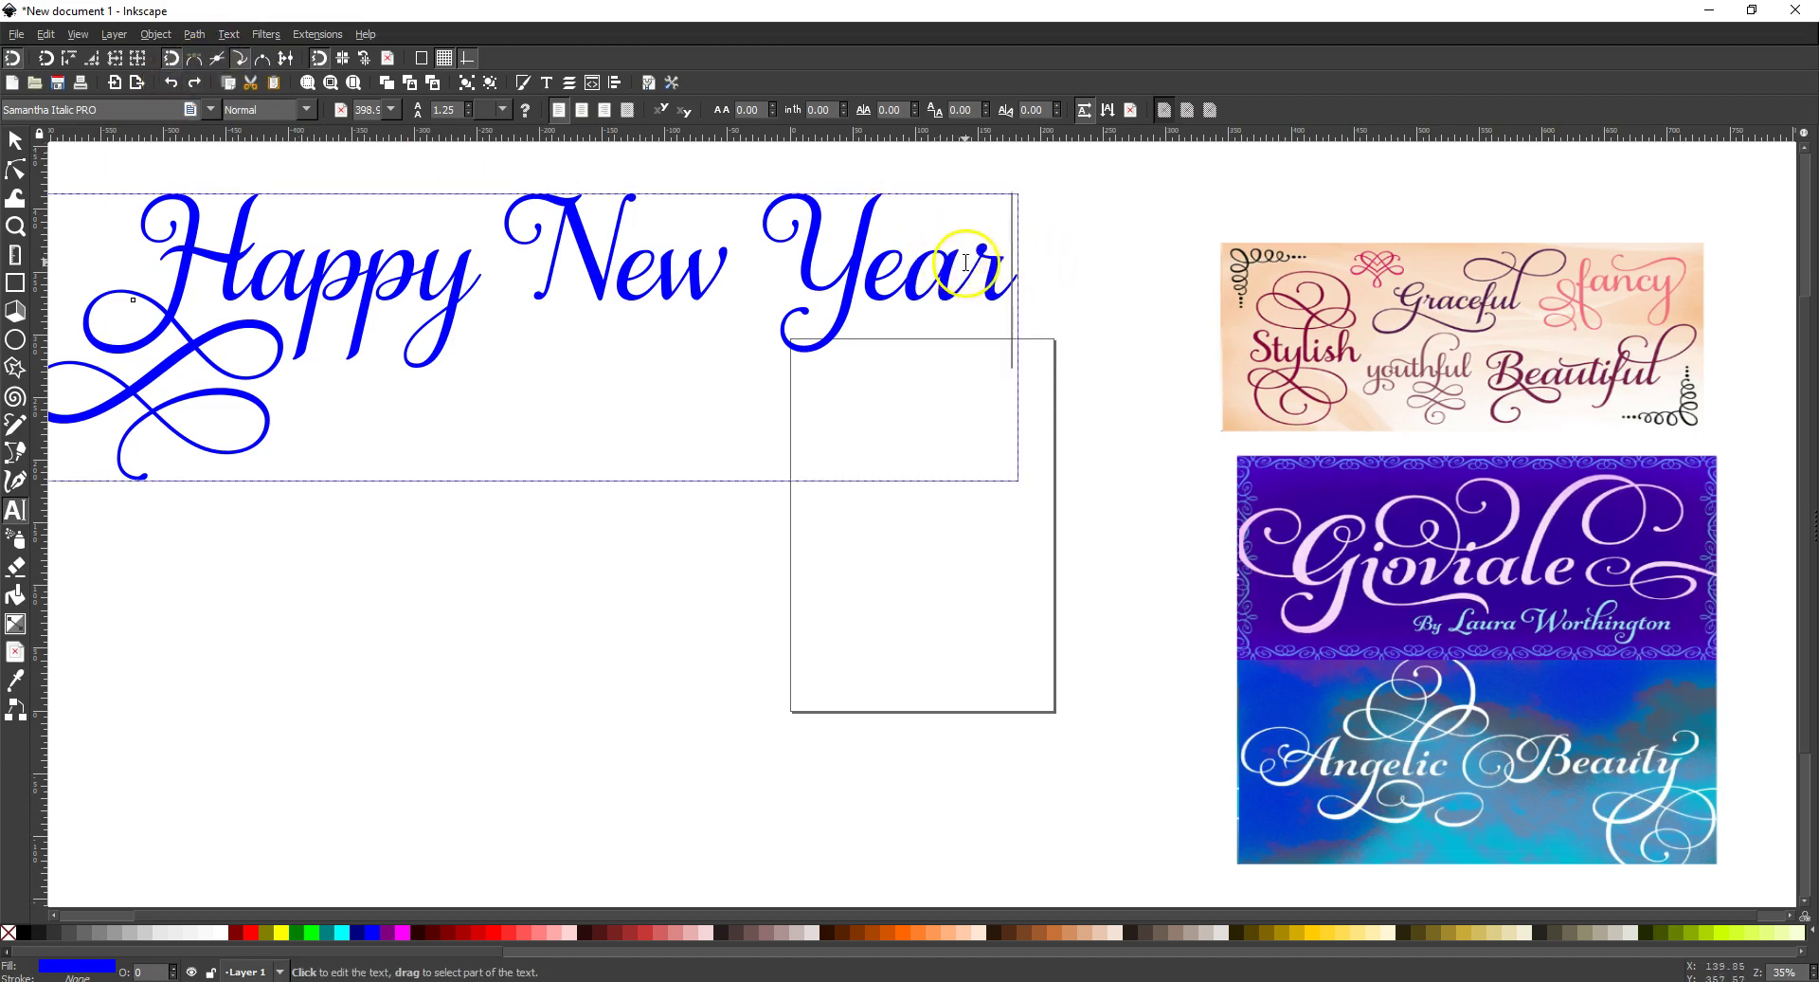
drag(959, 270, 1023, 269)
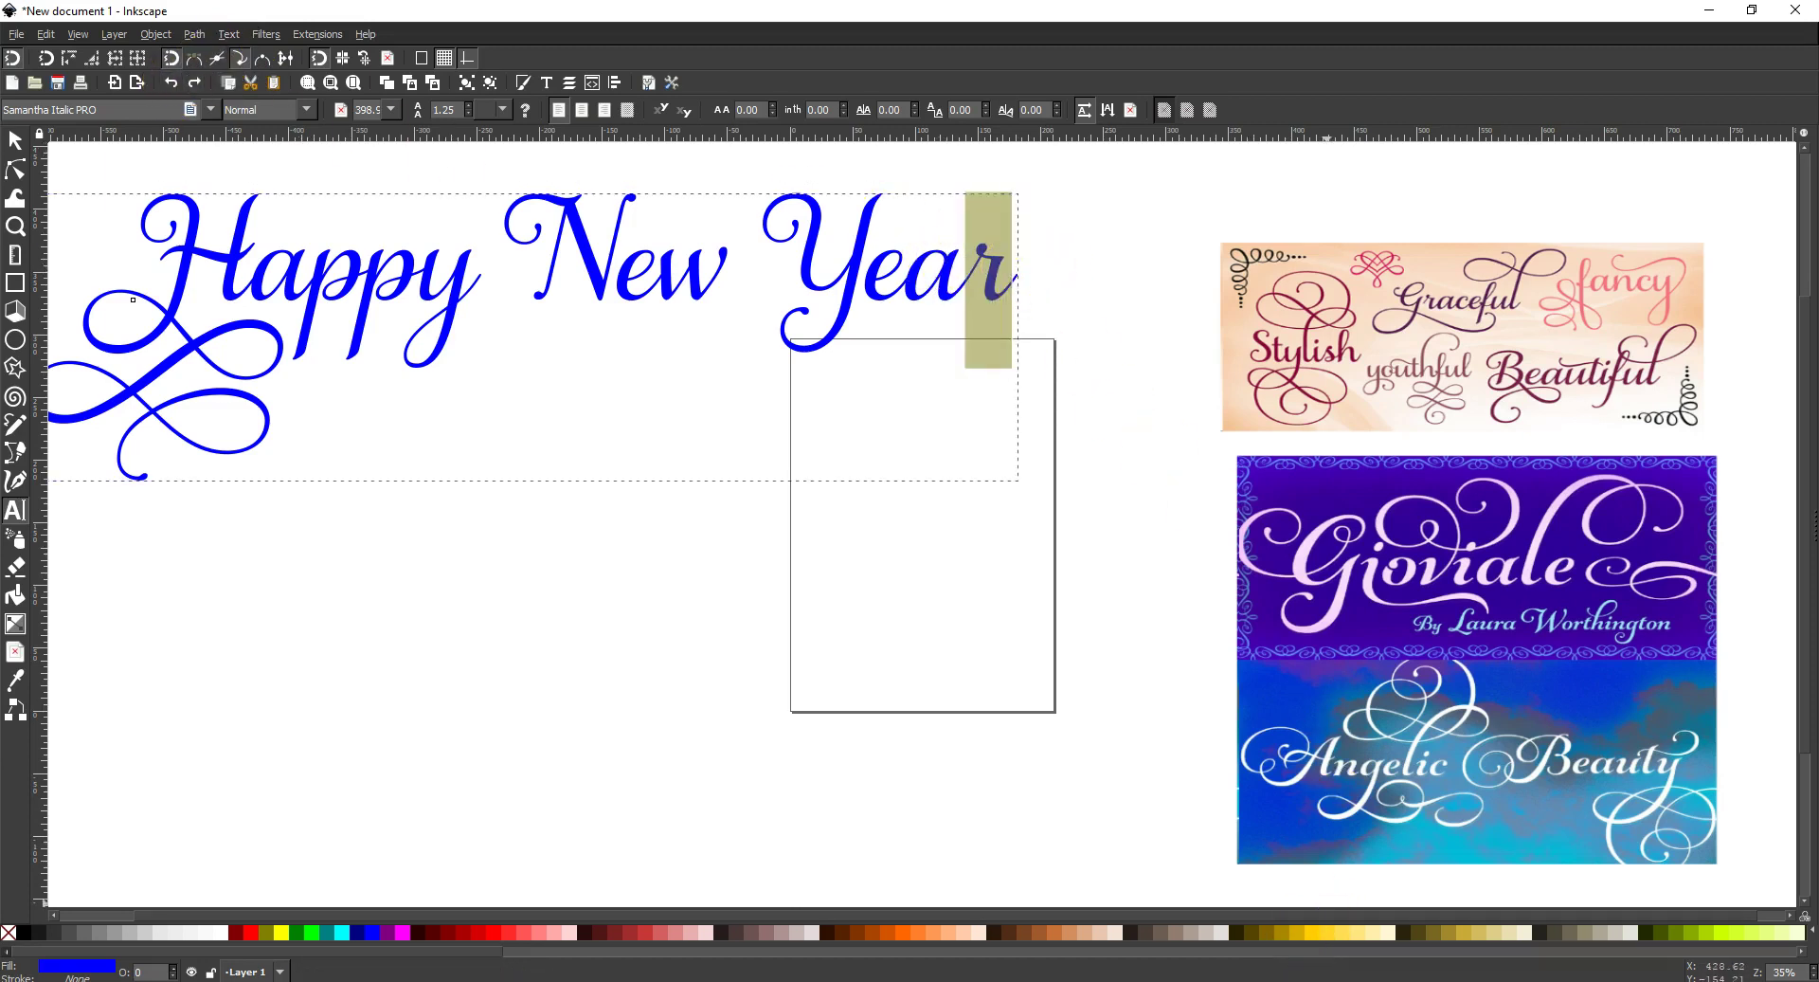
click(1279, 980)
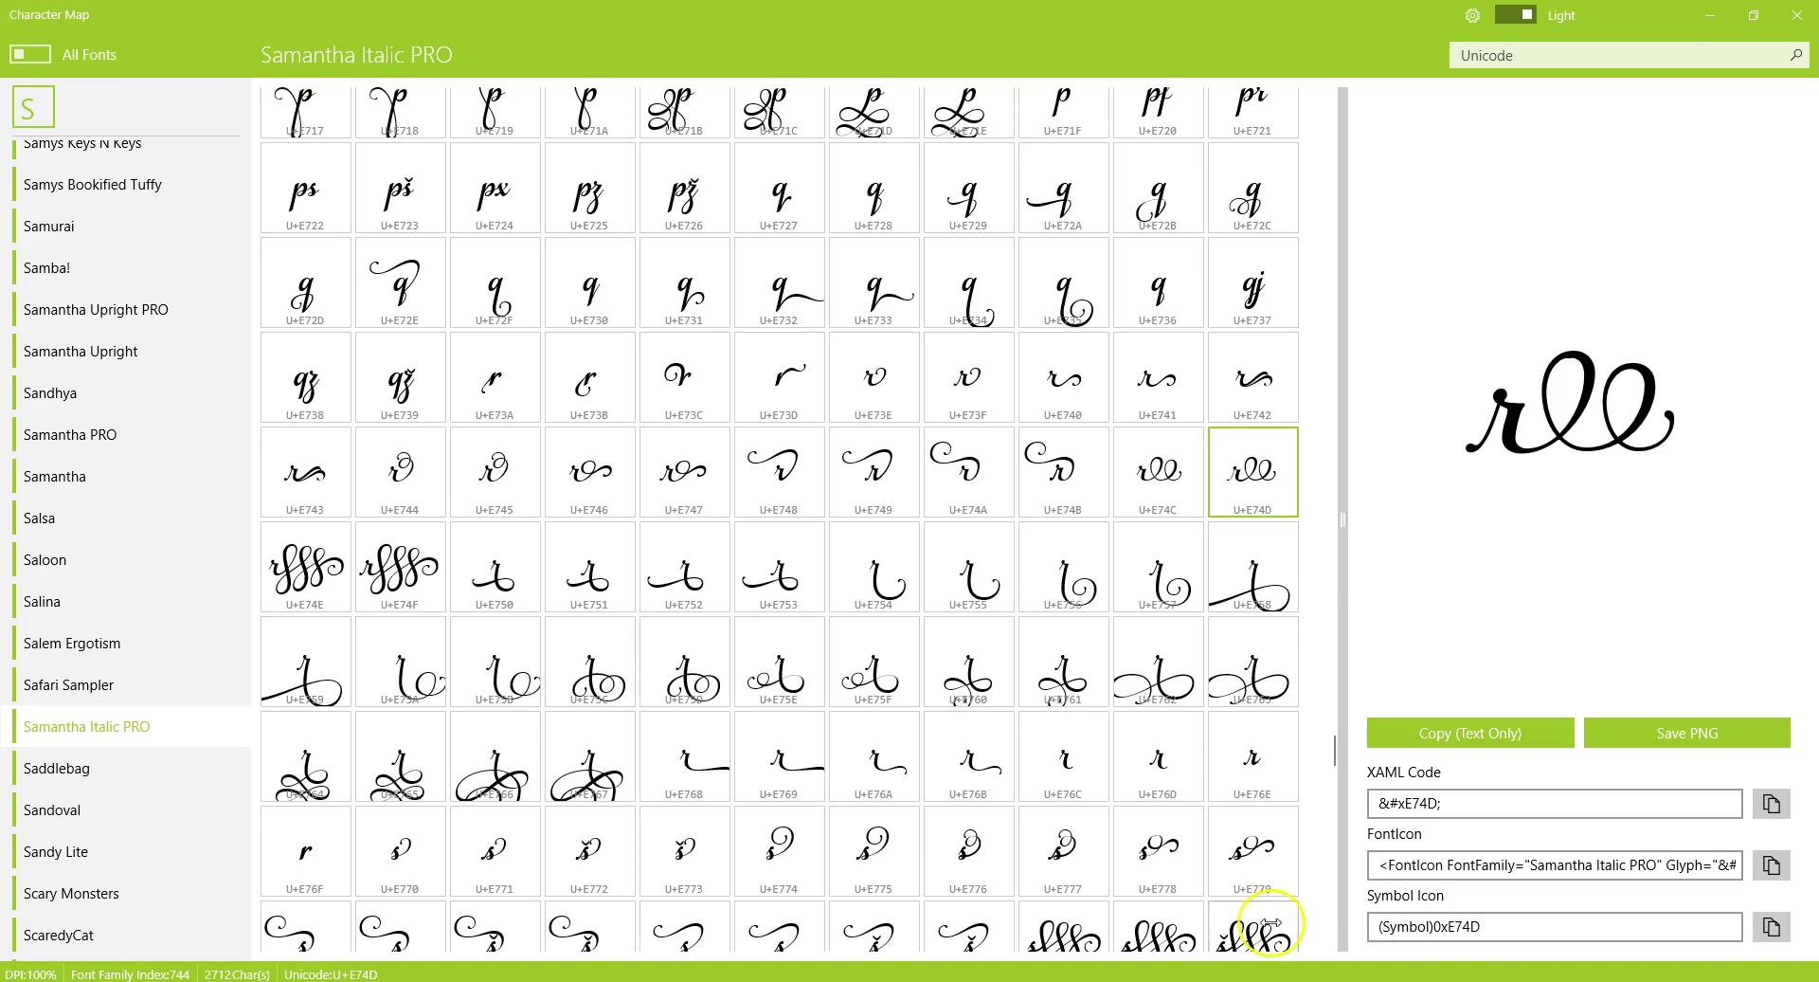
click(1247, 693)
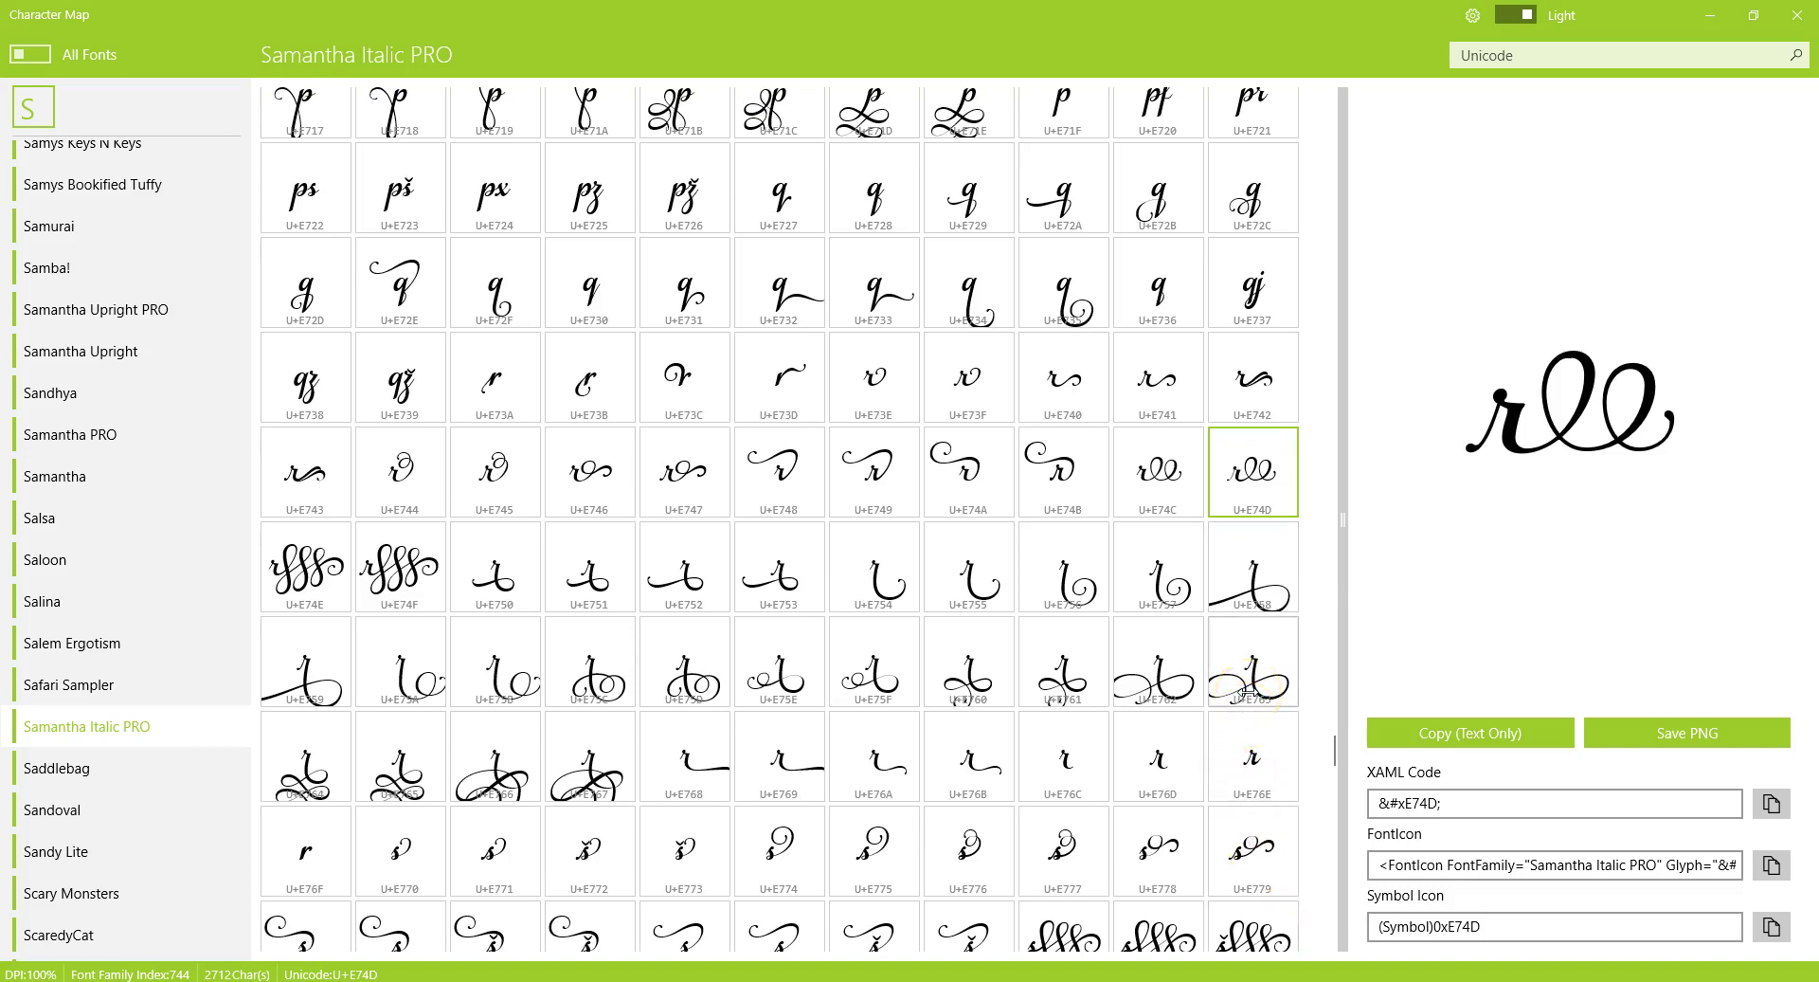
click(1068, 495)
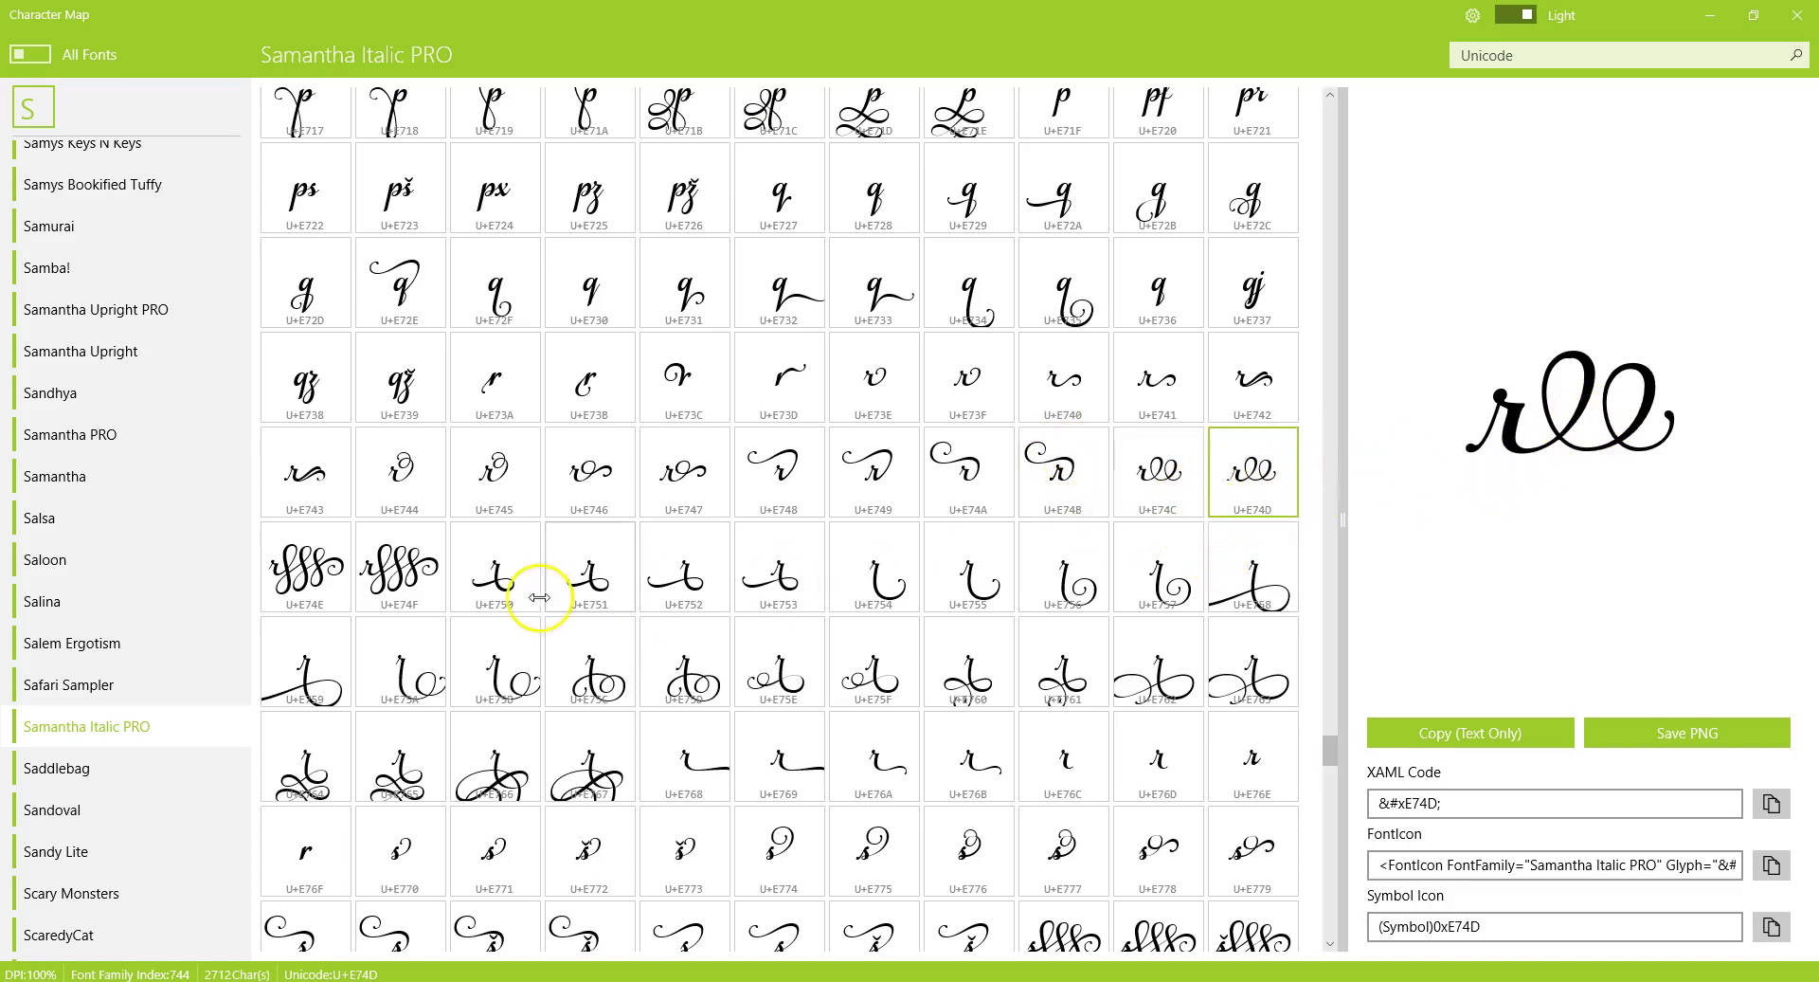
click(403, 569)
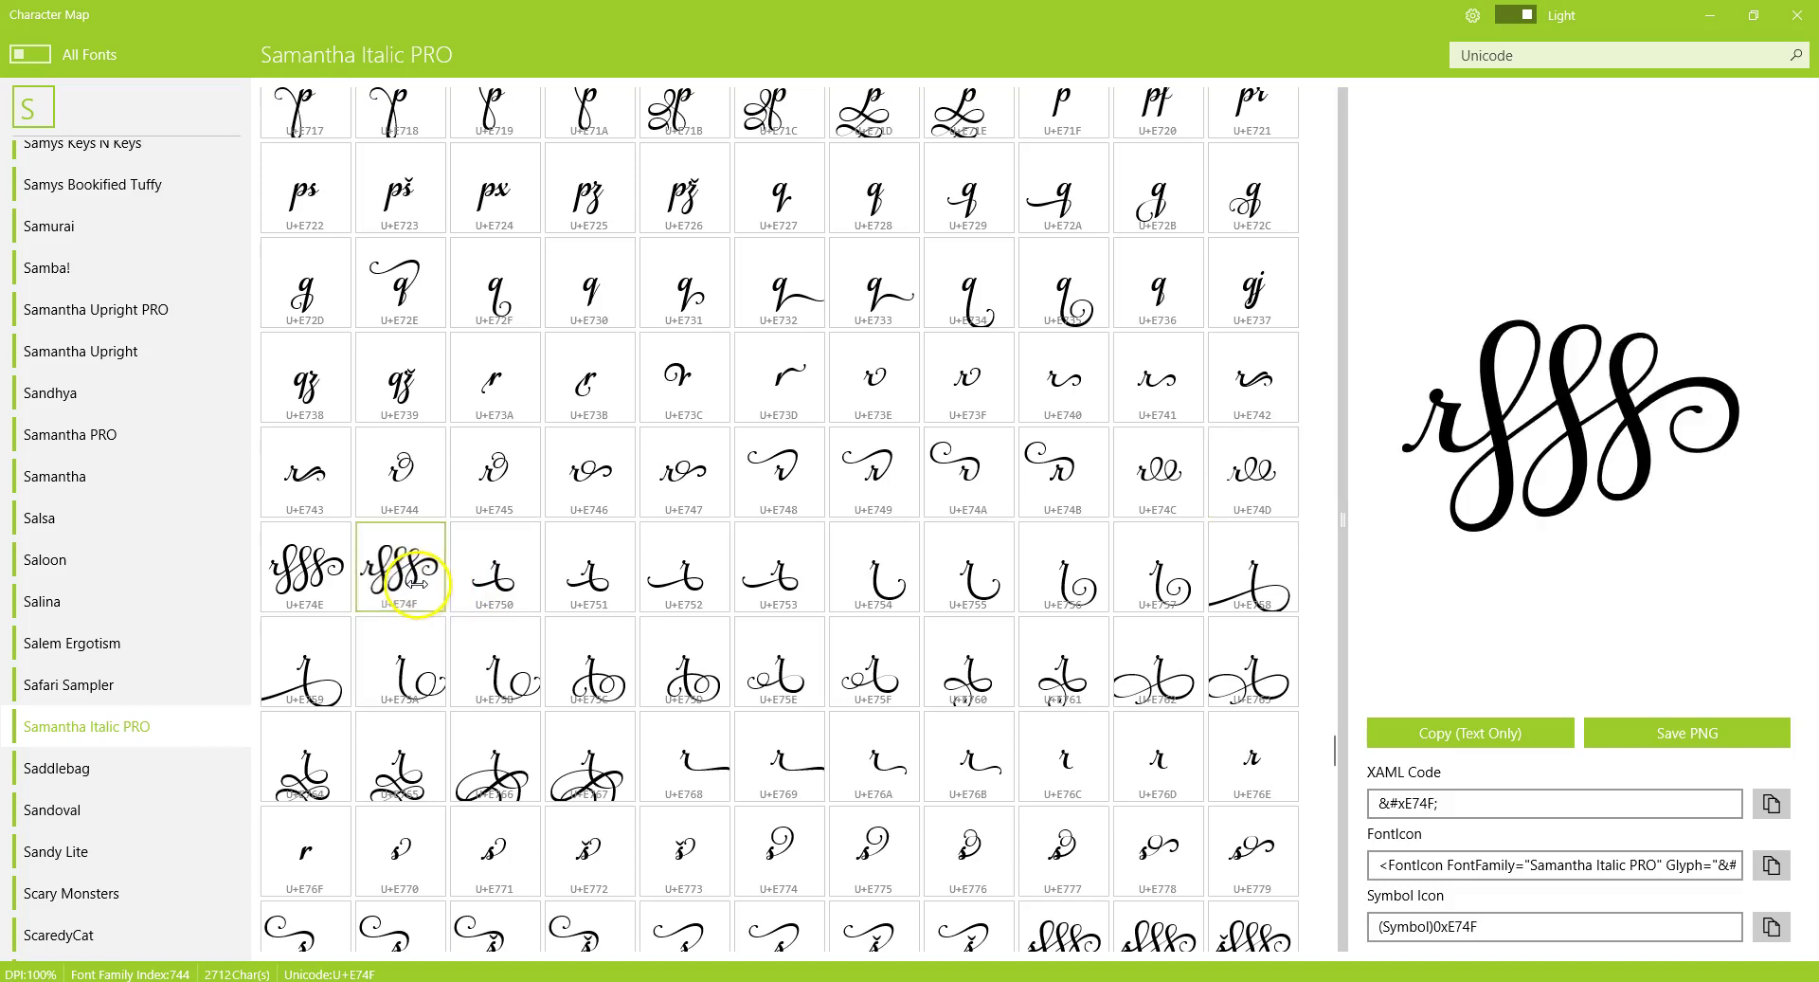
click(1442, 737)
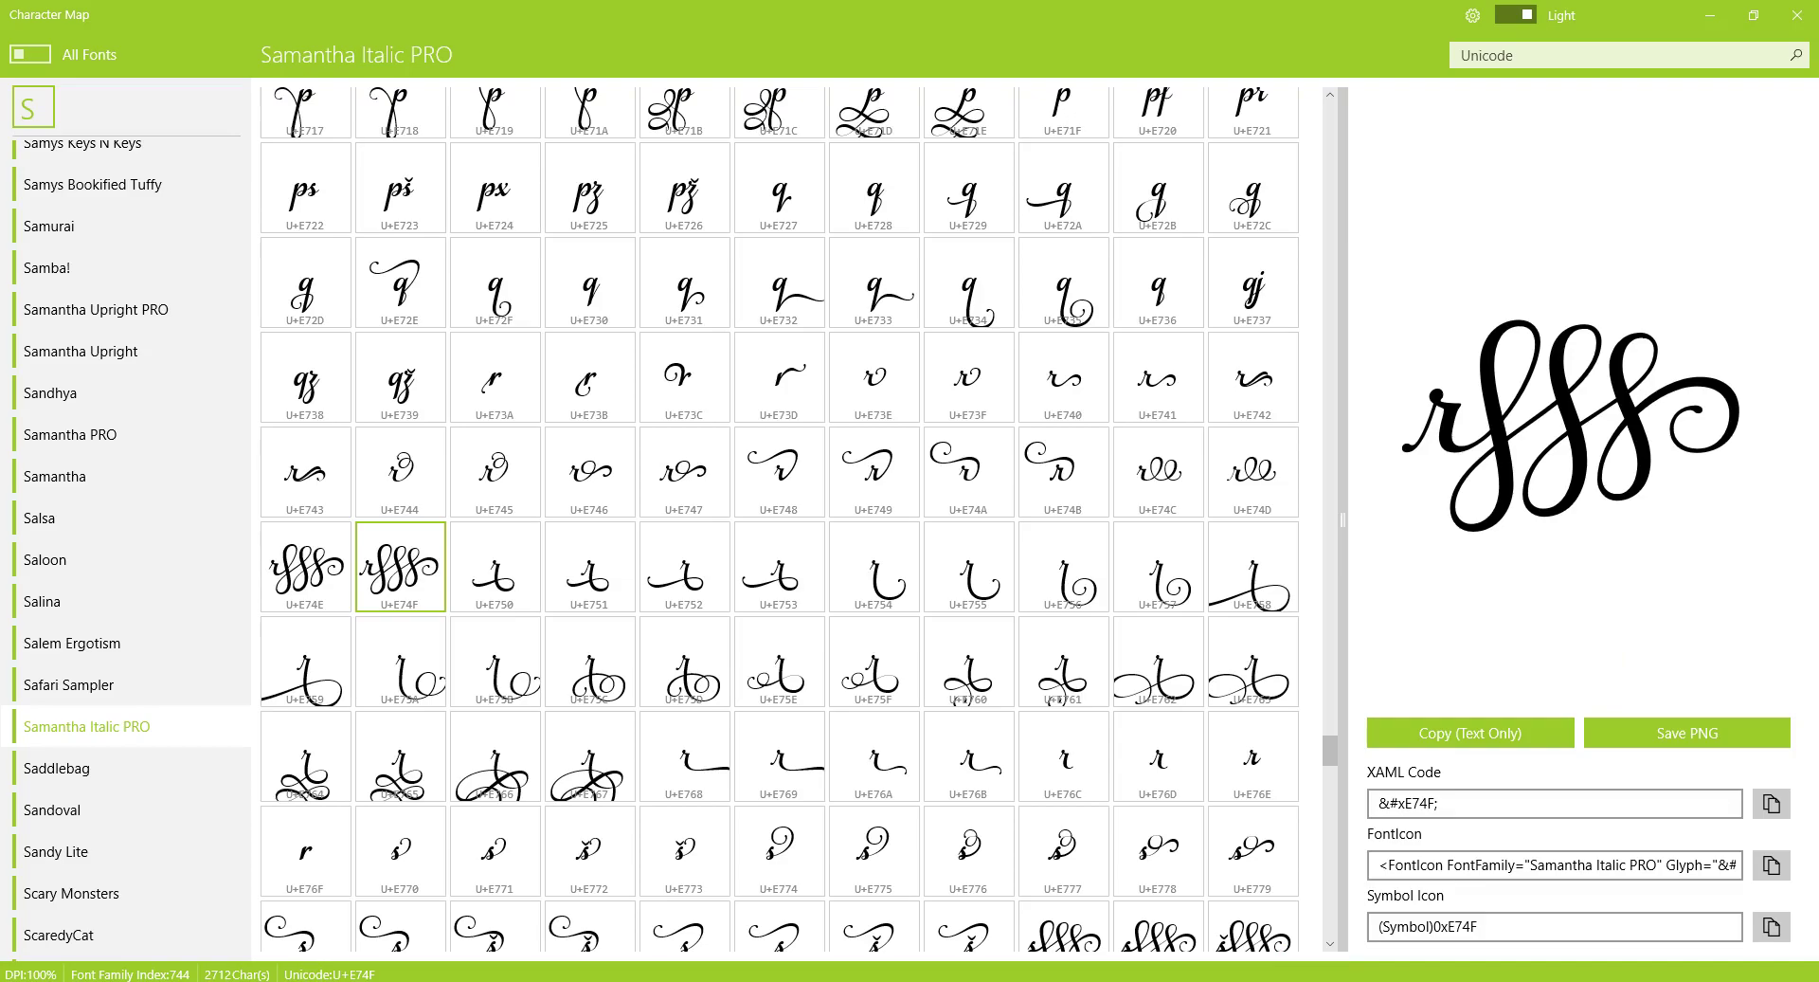
click(1710, 15)
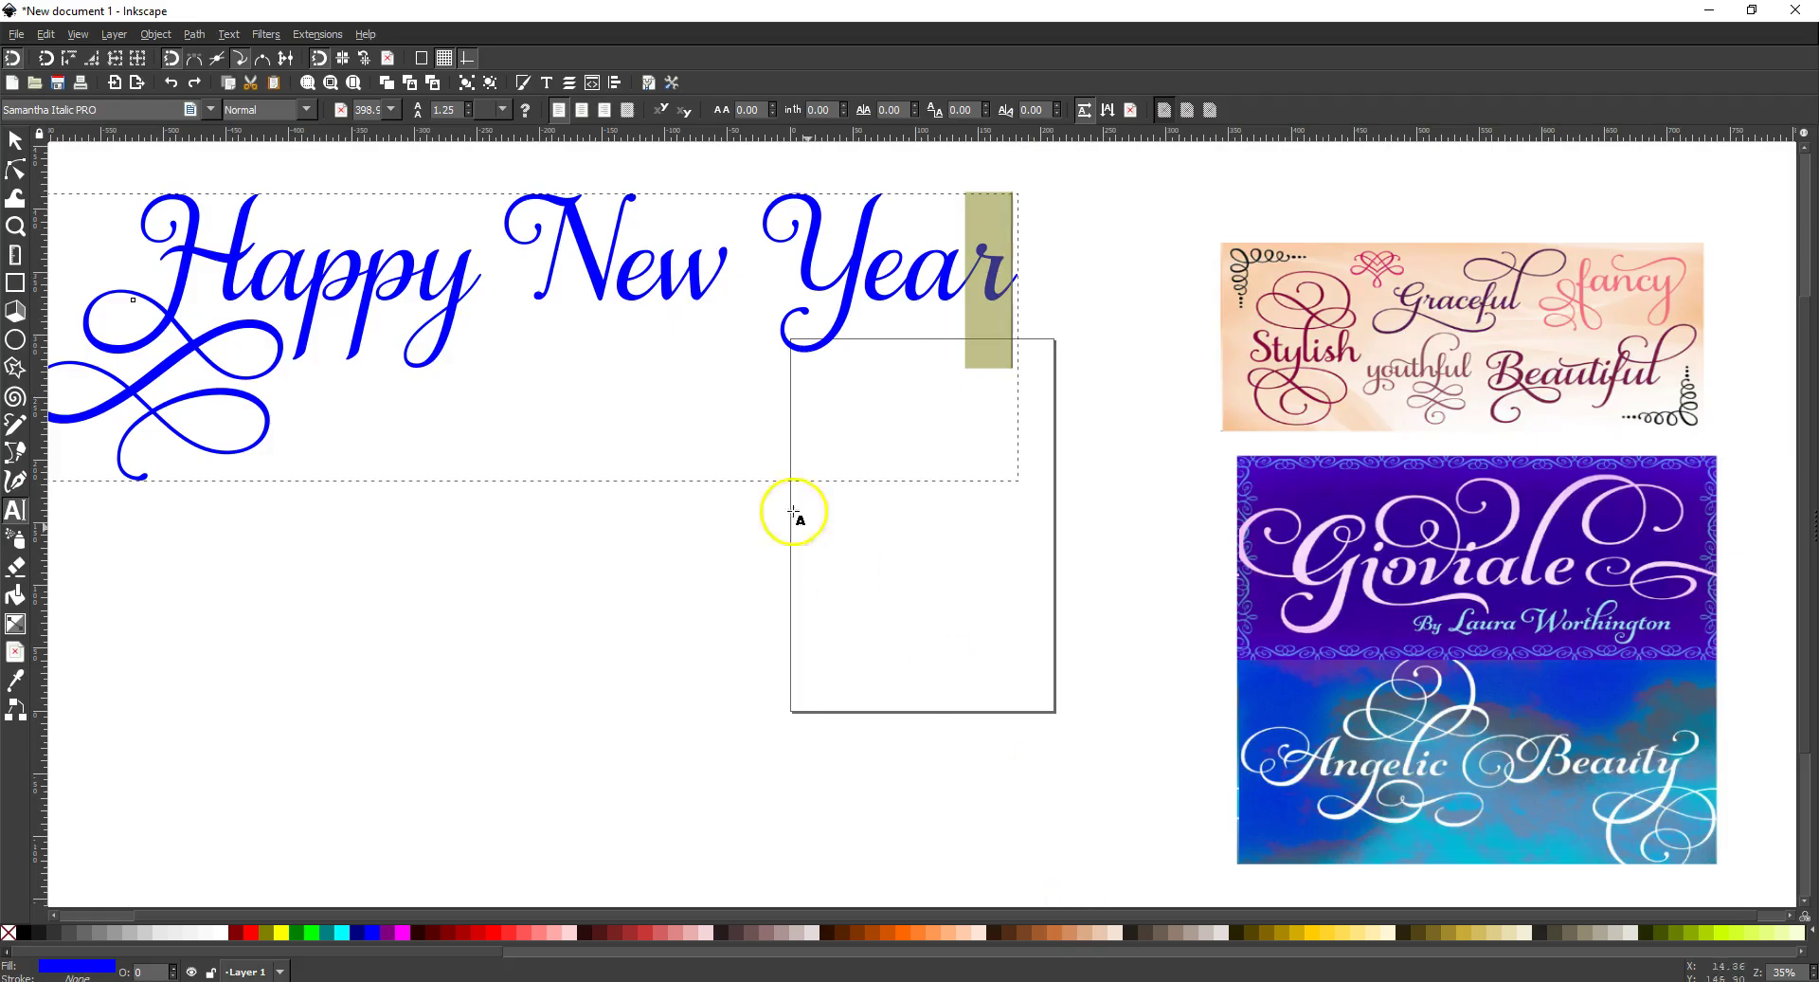
click(273, 84)
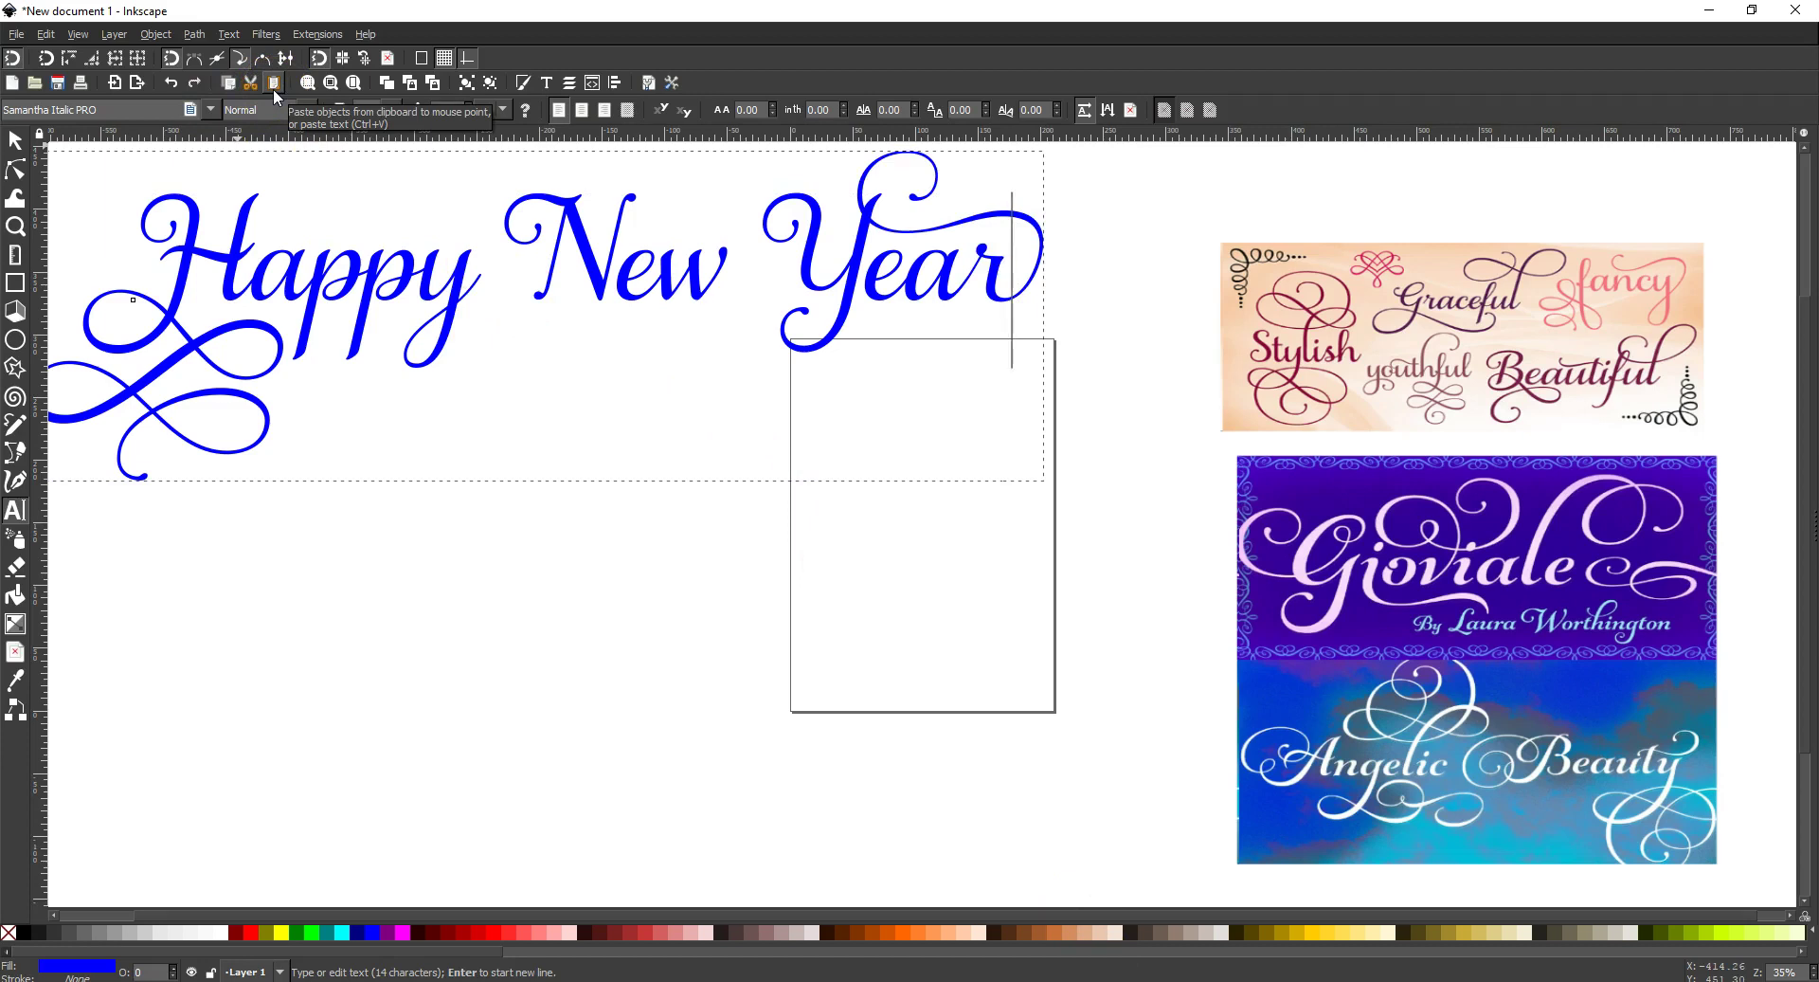
click(171, 87)
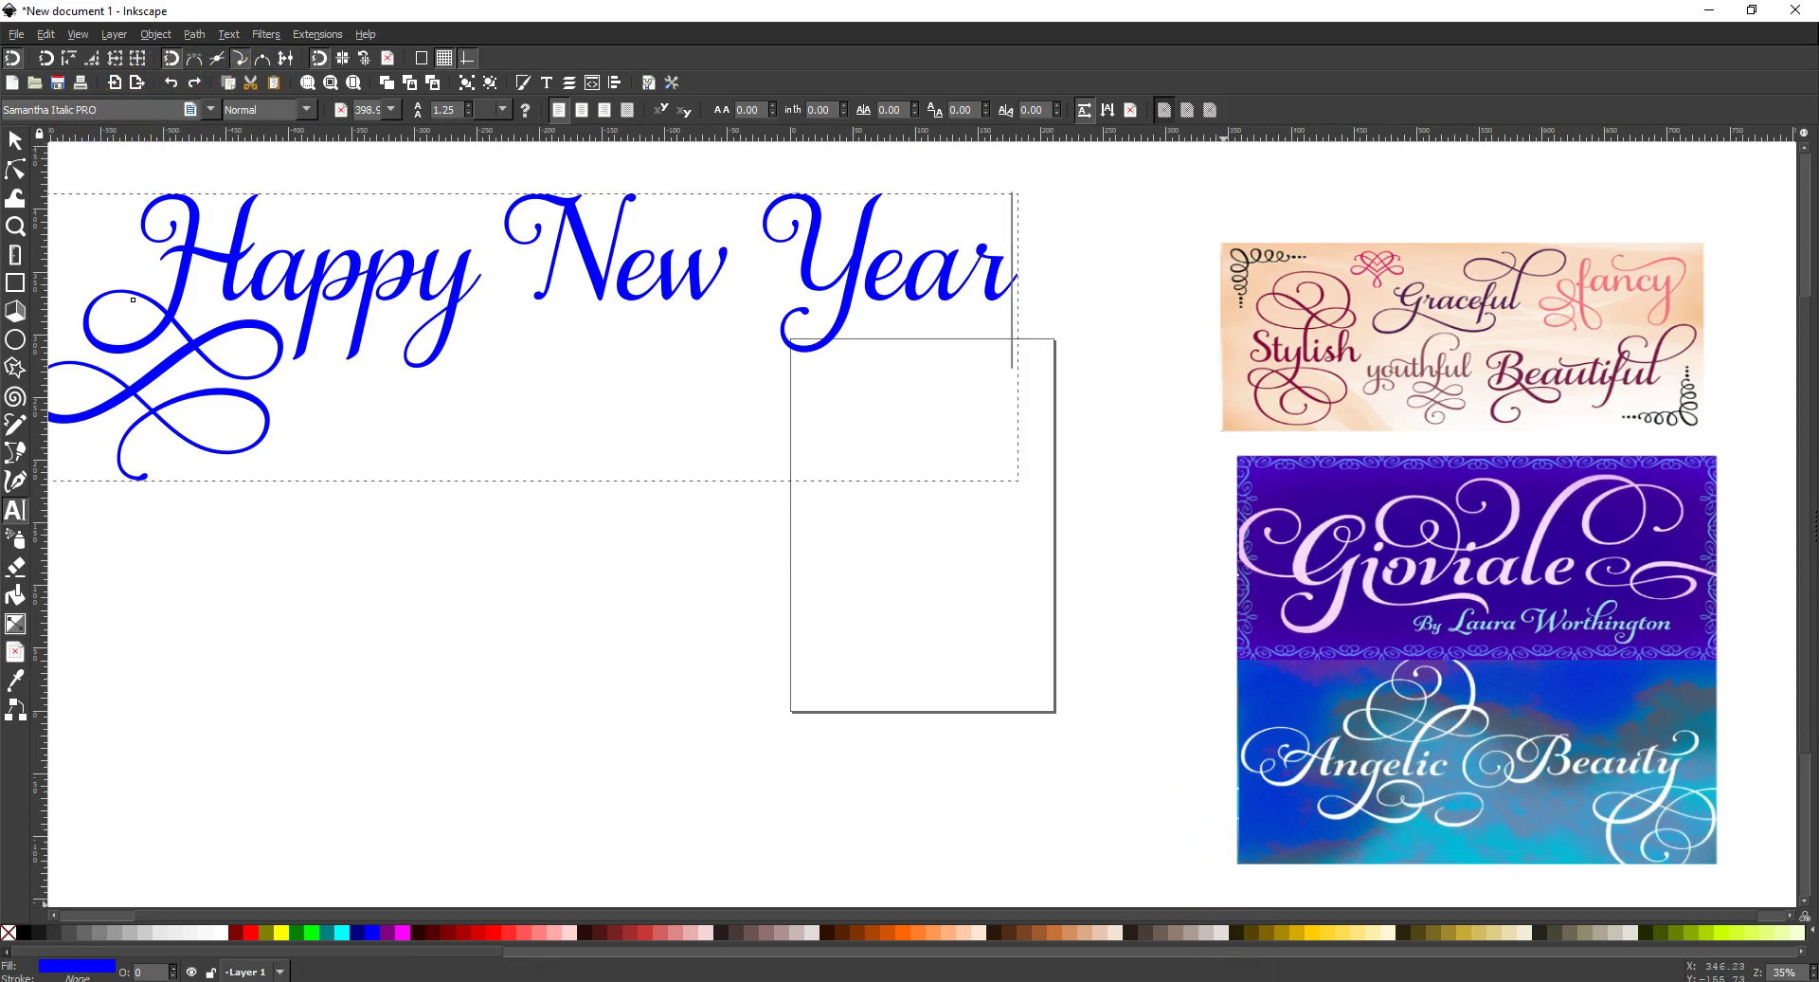
- Copy the r glyph U+E74F again in Character Map and retry pasting it over the r of "Year" in Inkscape
key(alt+Tab)
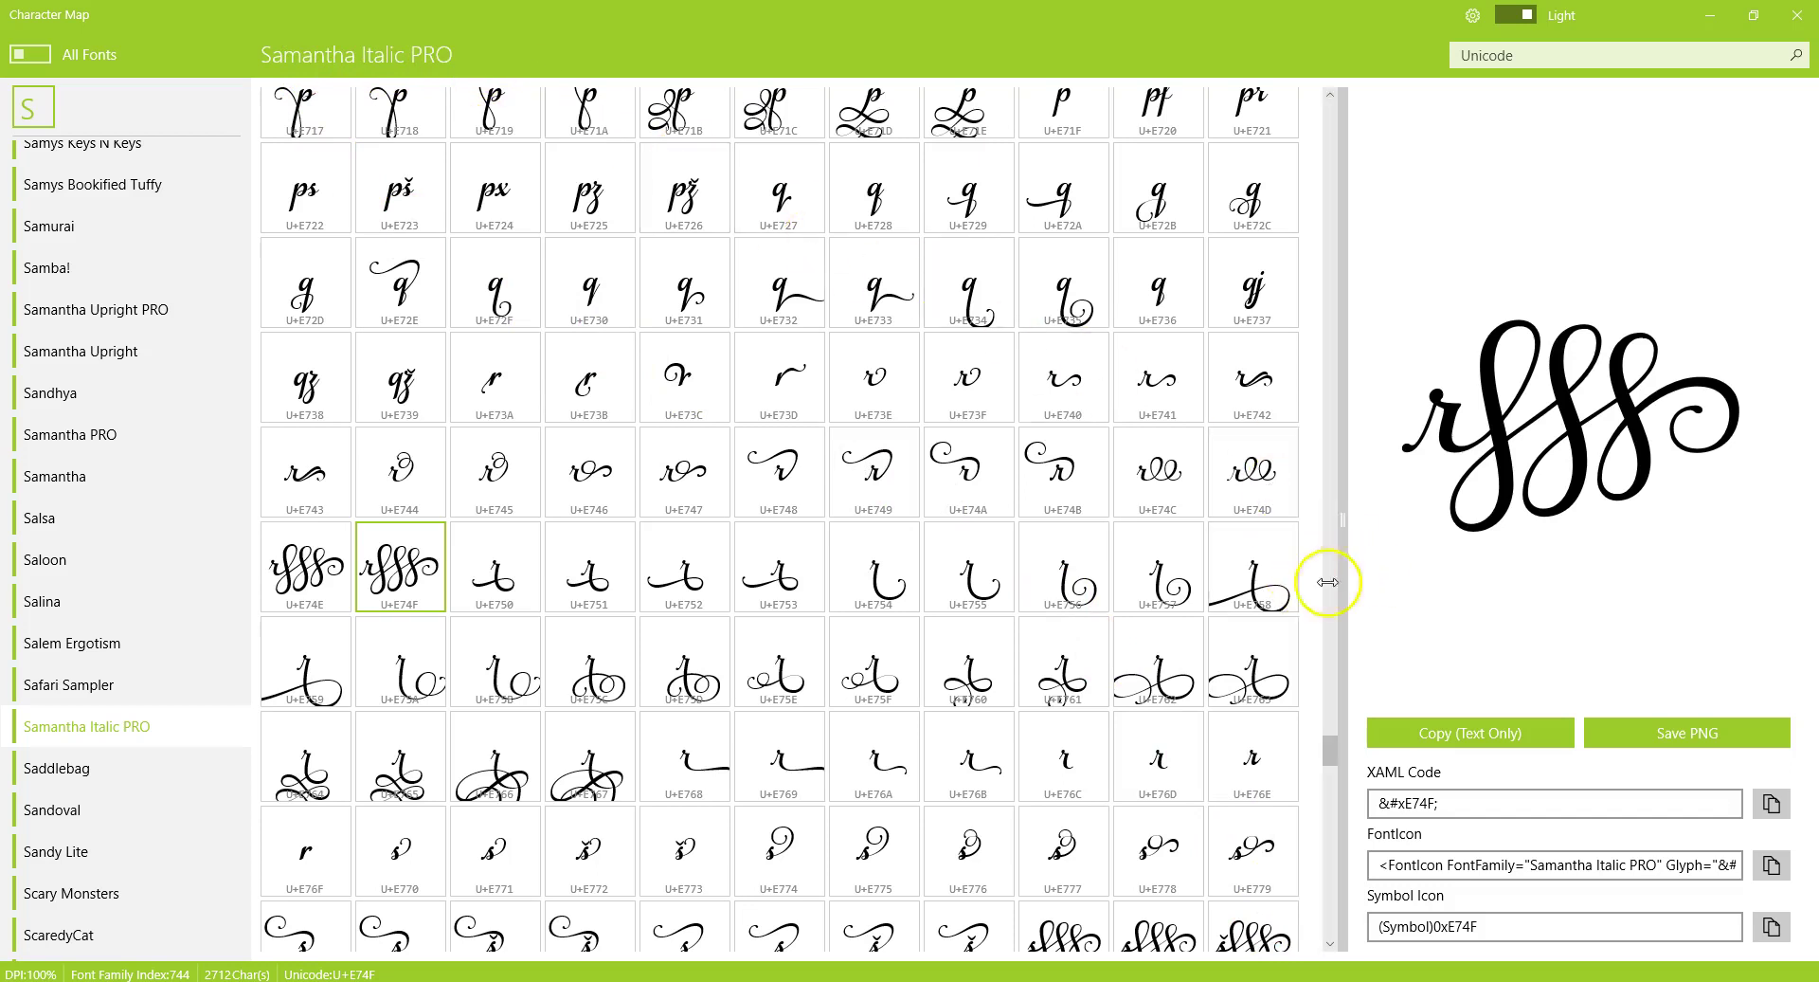
click(1450, 742)
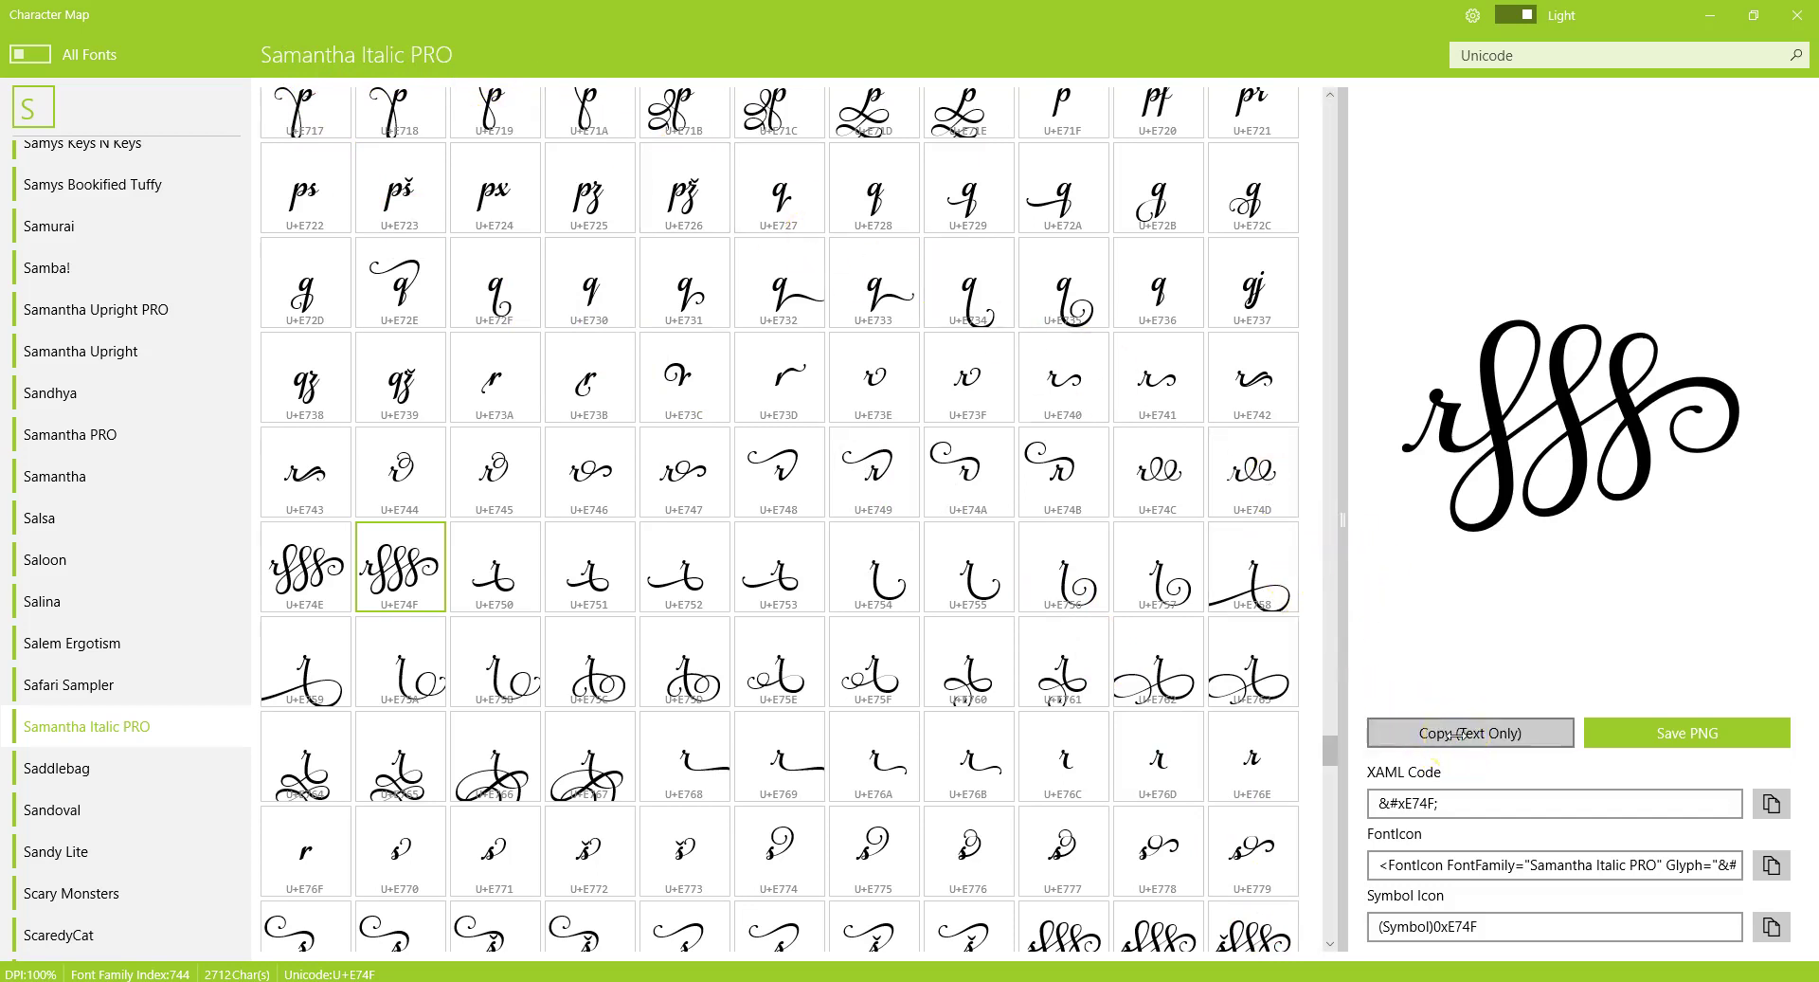
click(1454, 735)
click(1456, 734)
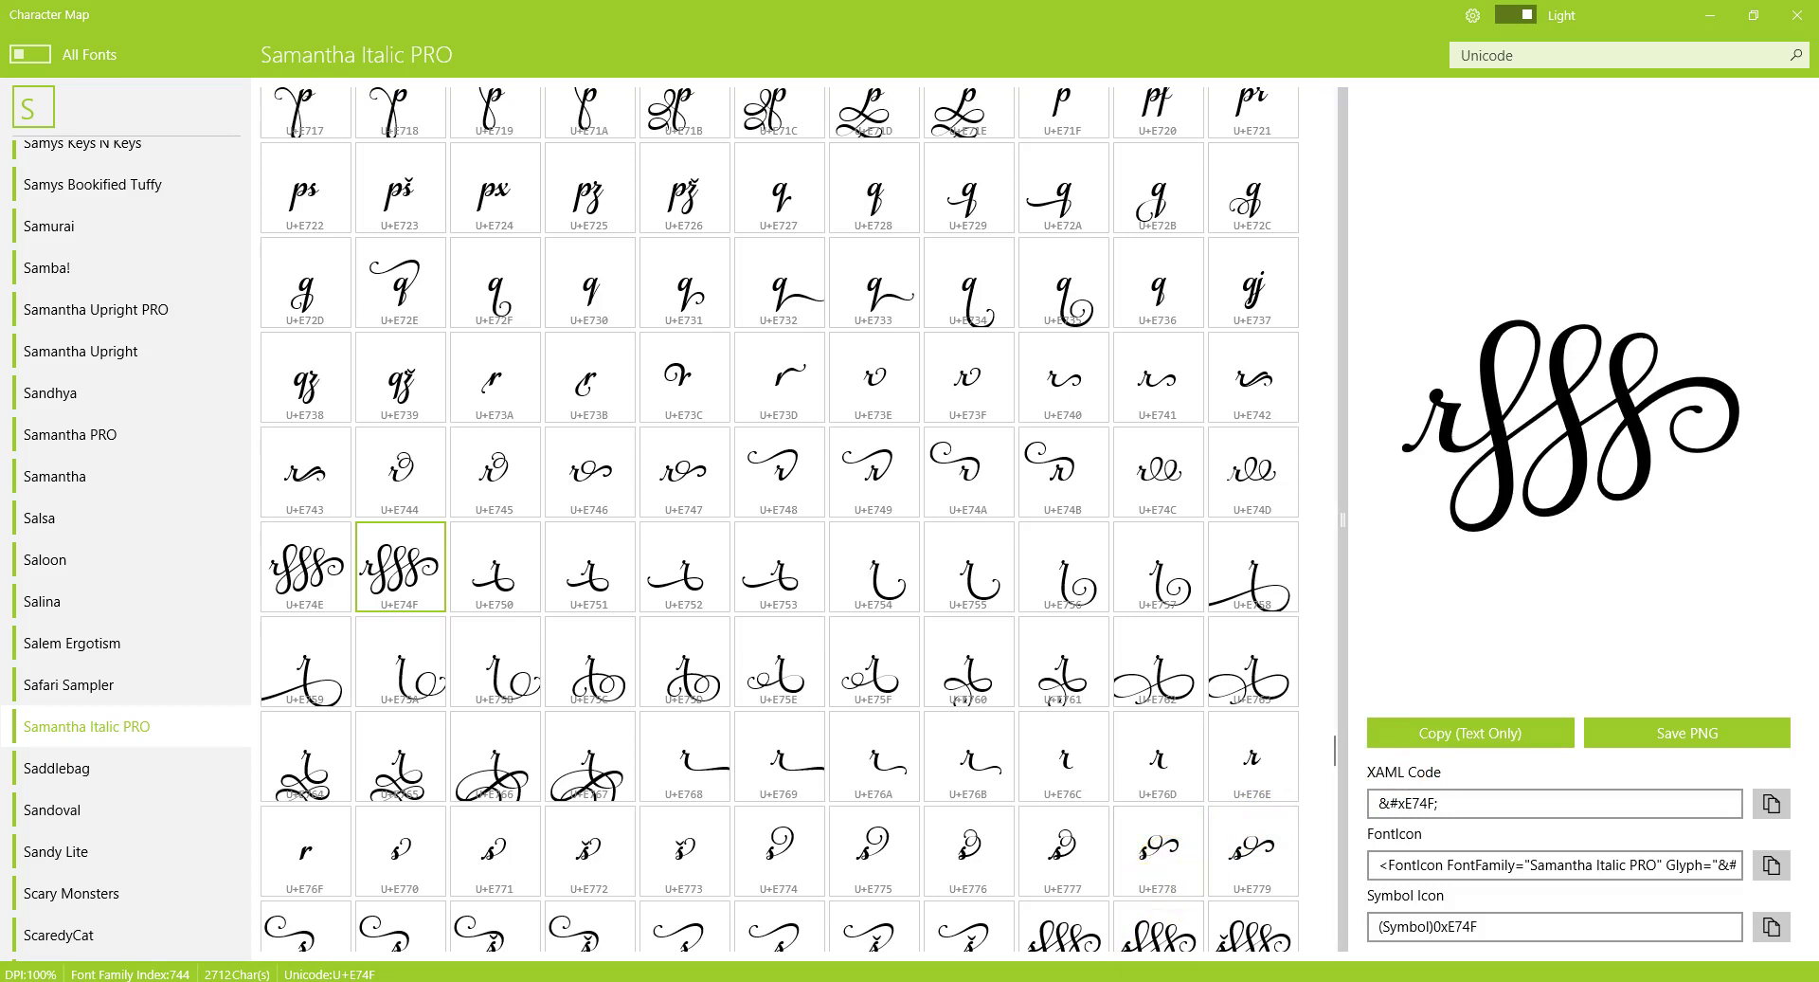
mouse_move(1109, 980)
click(1106, 909)
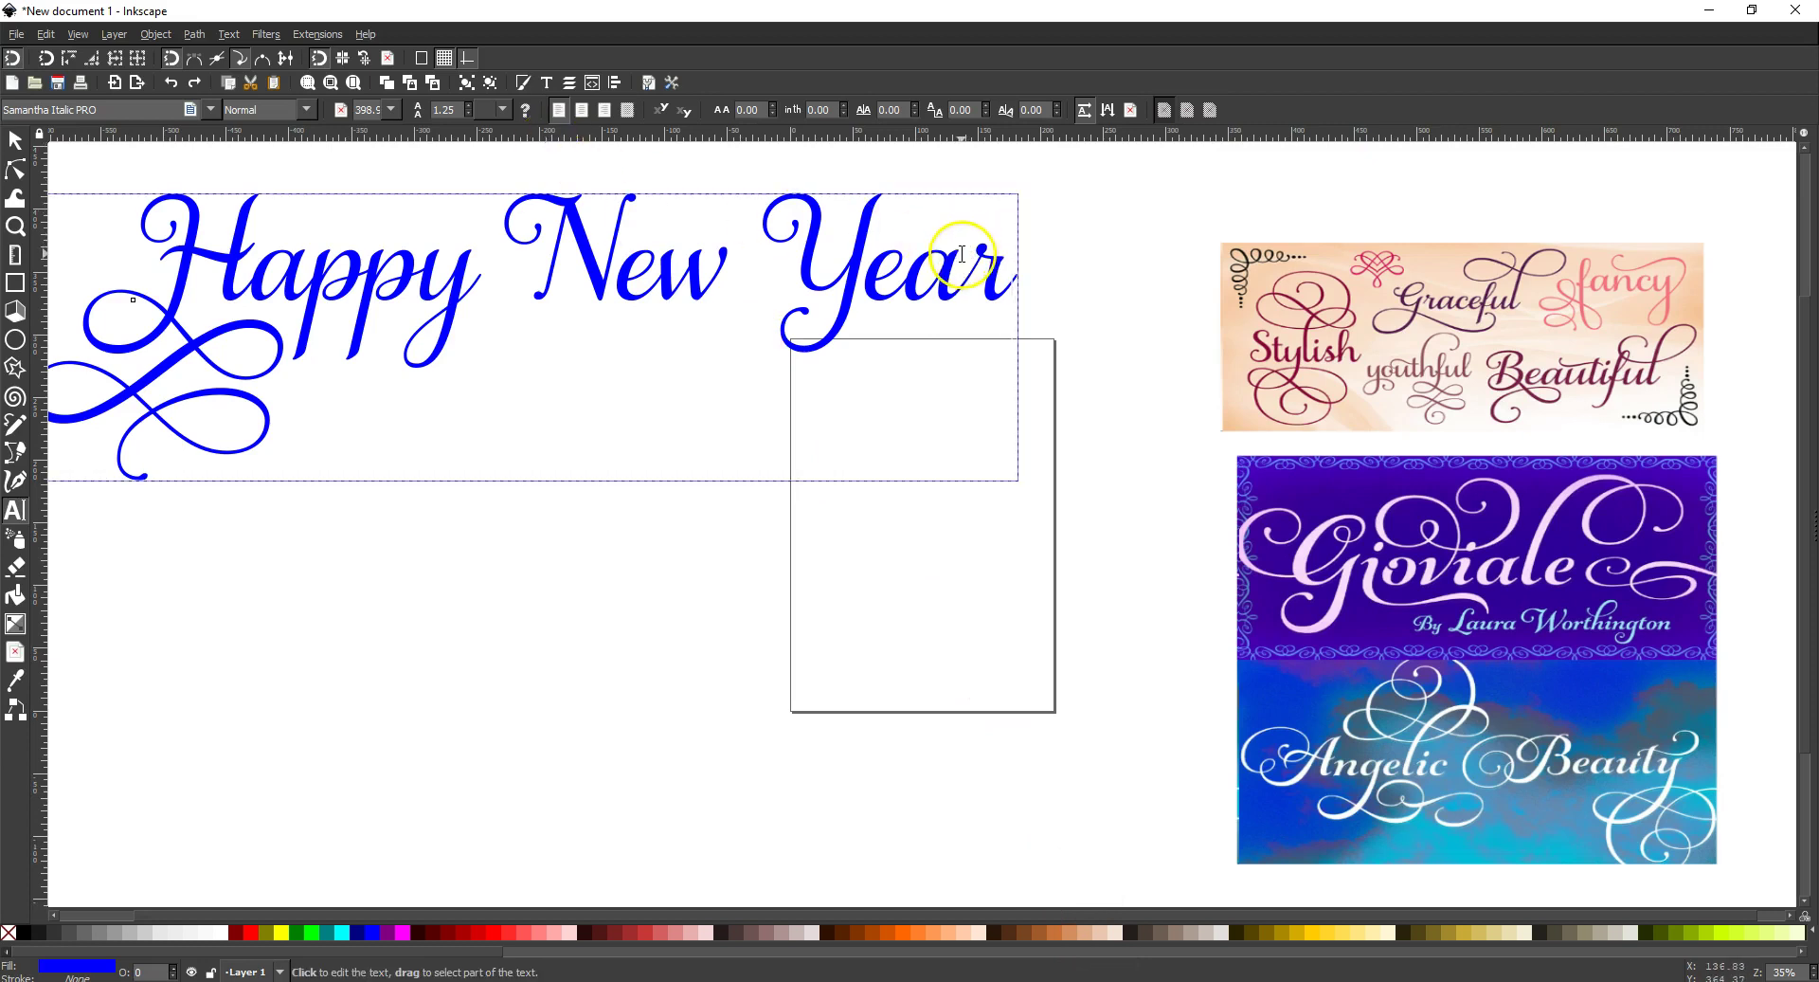
drag(963, 268, 1014, 268)
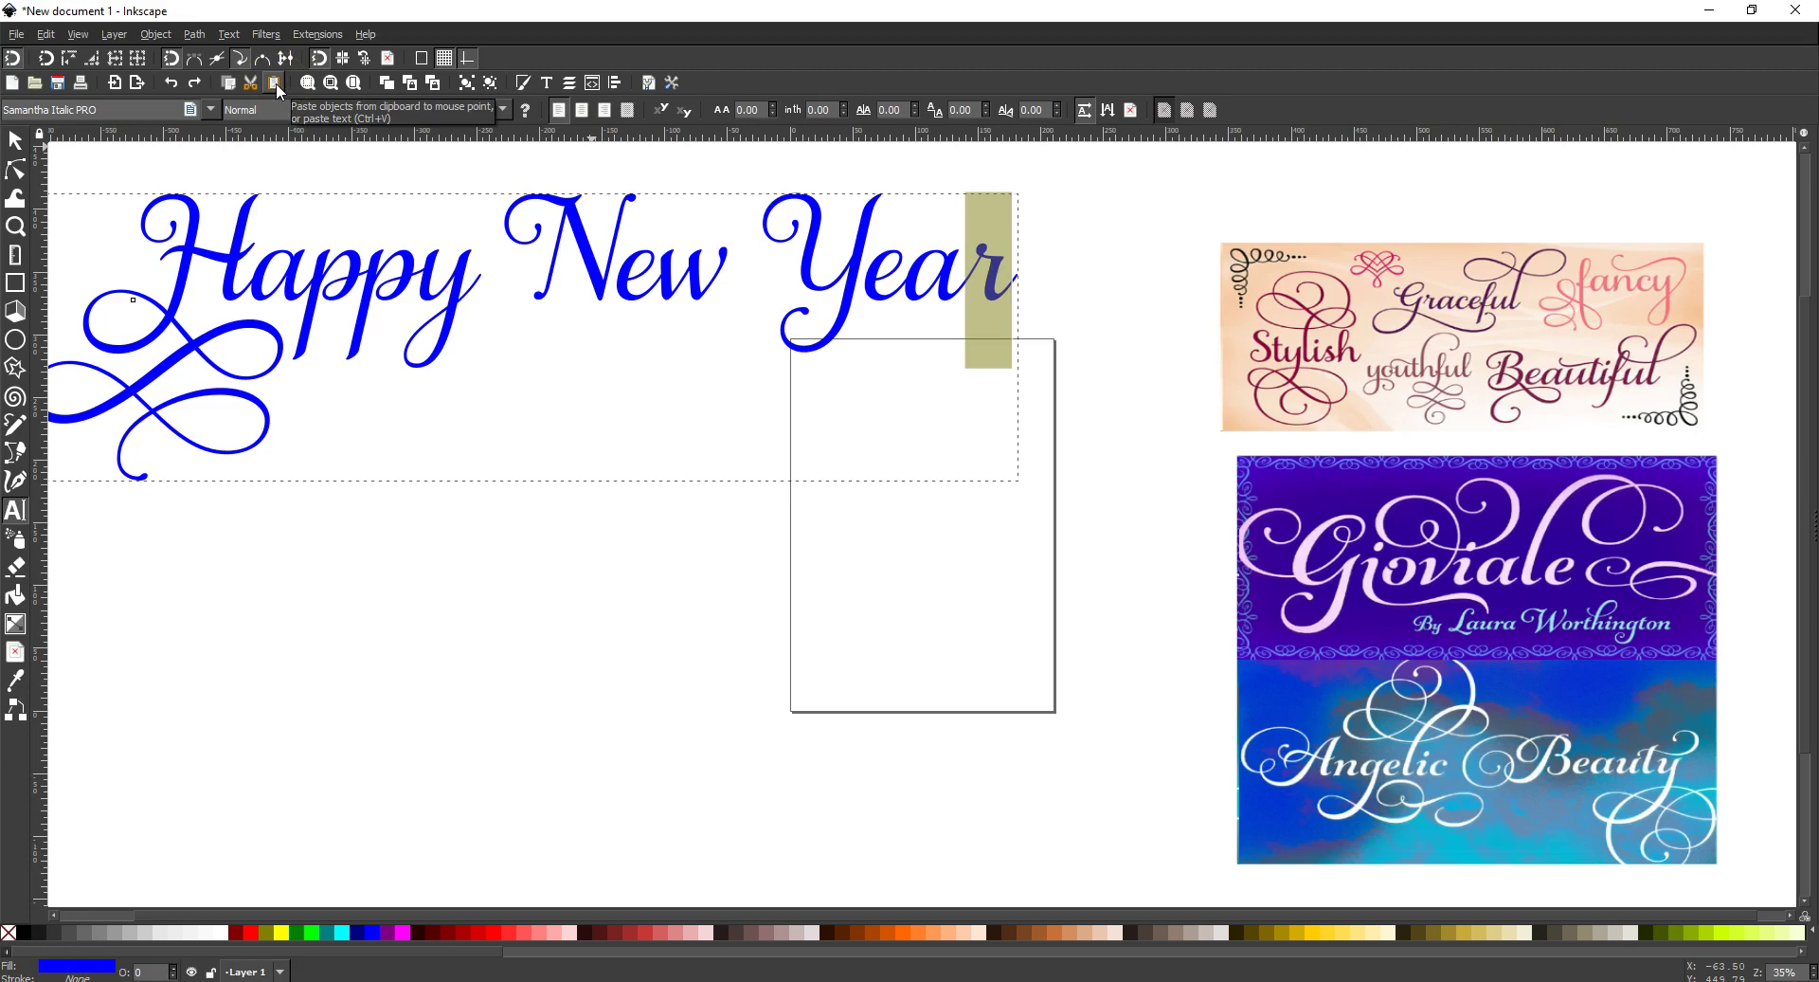
click(46, 35)
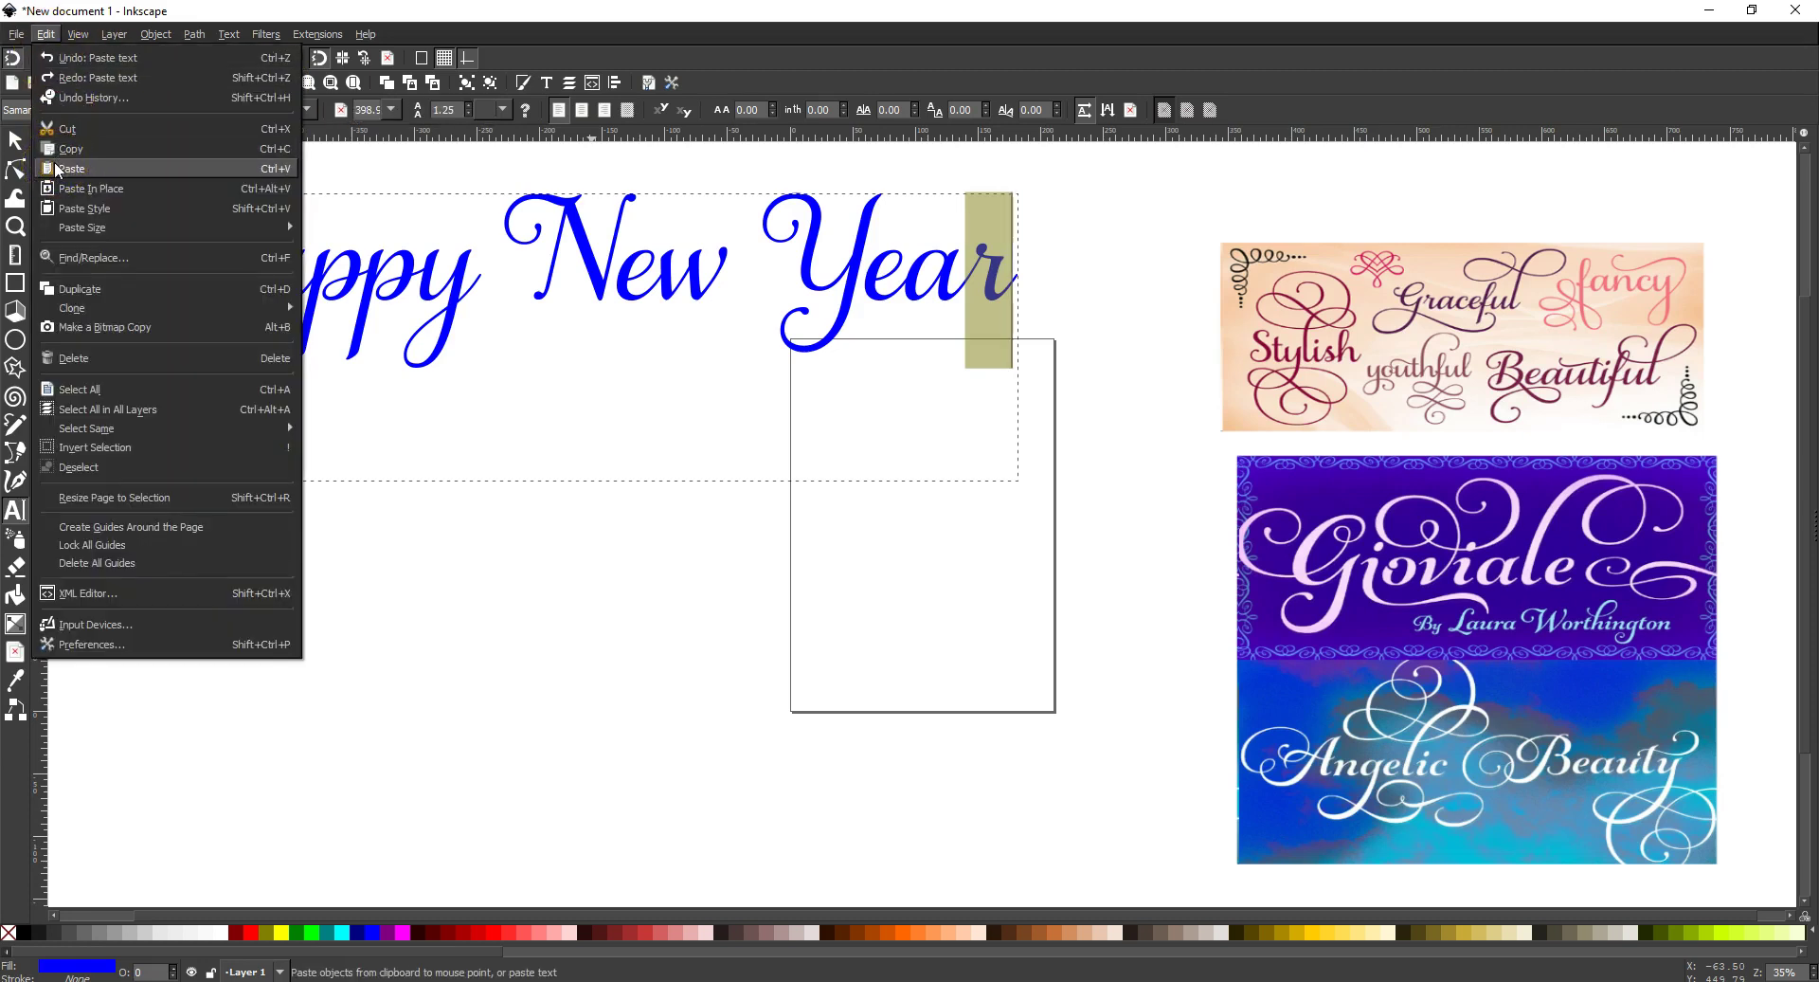
click(66, 168)
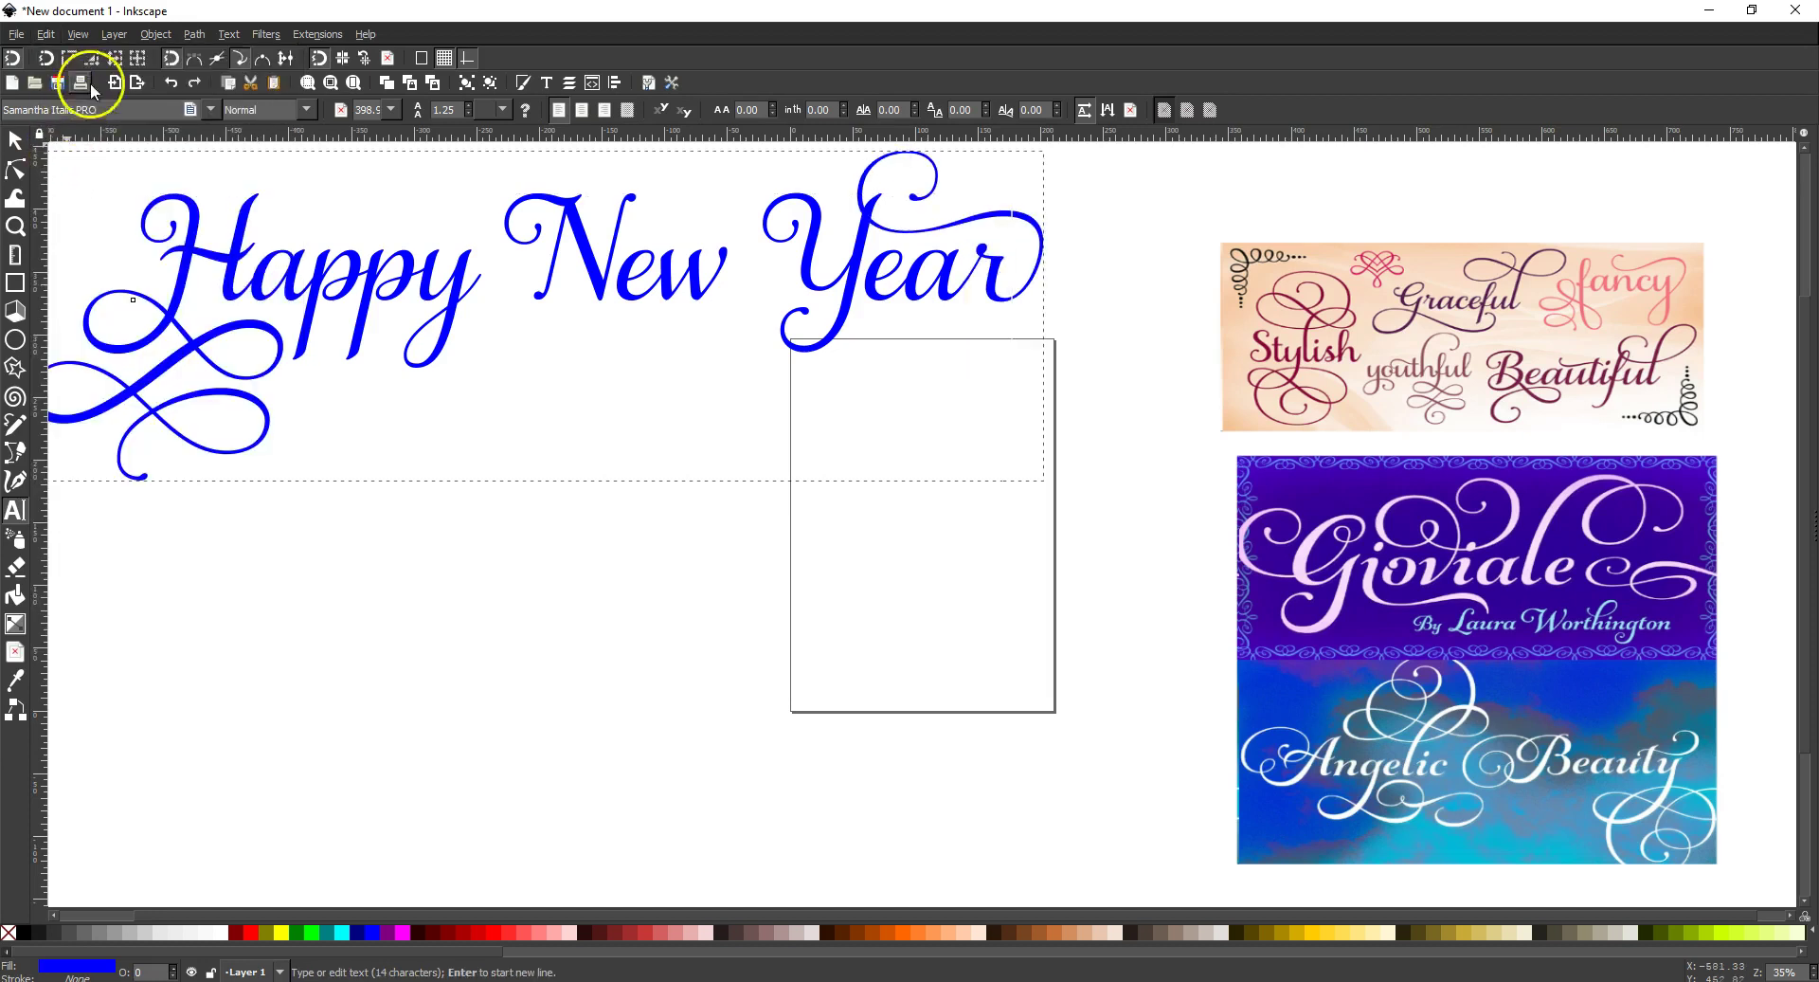
click(173, 81)
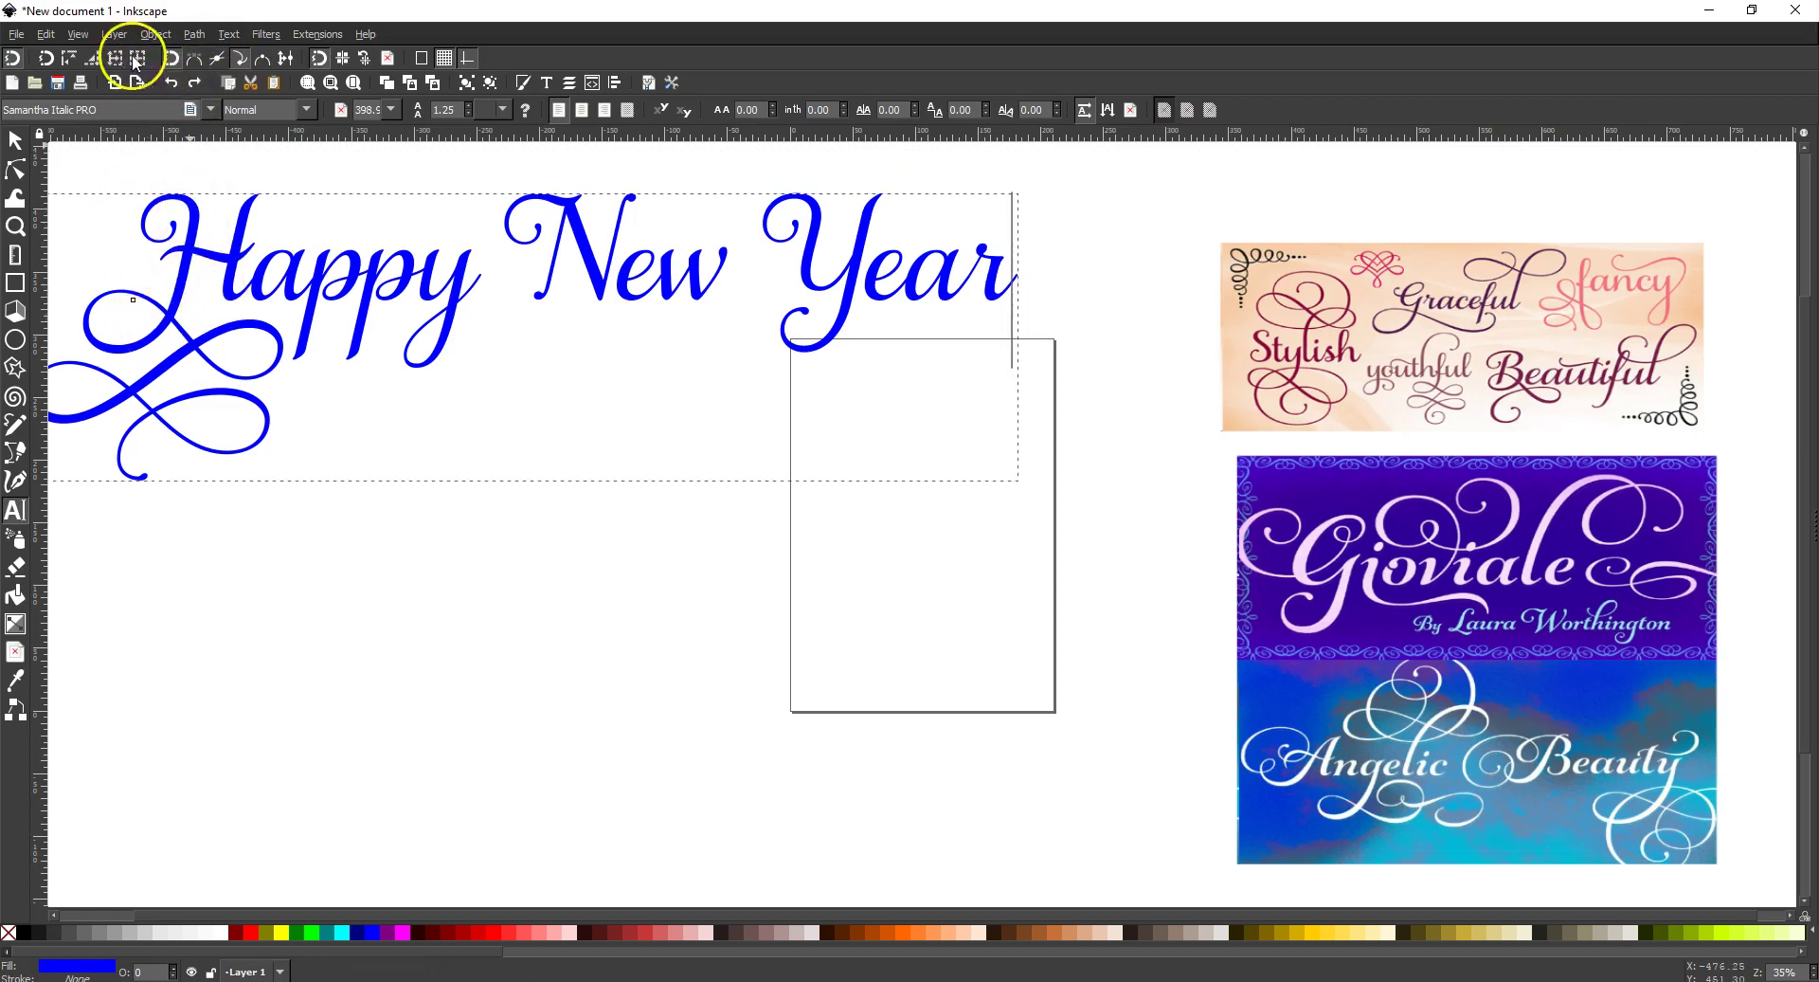
- Replace the r of "Year" with the copied alternate r glyph using Paste In Place
click(46, 36)
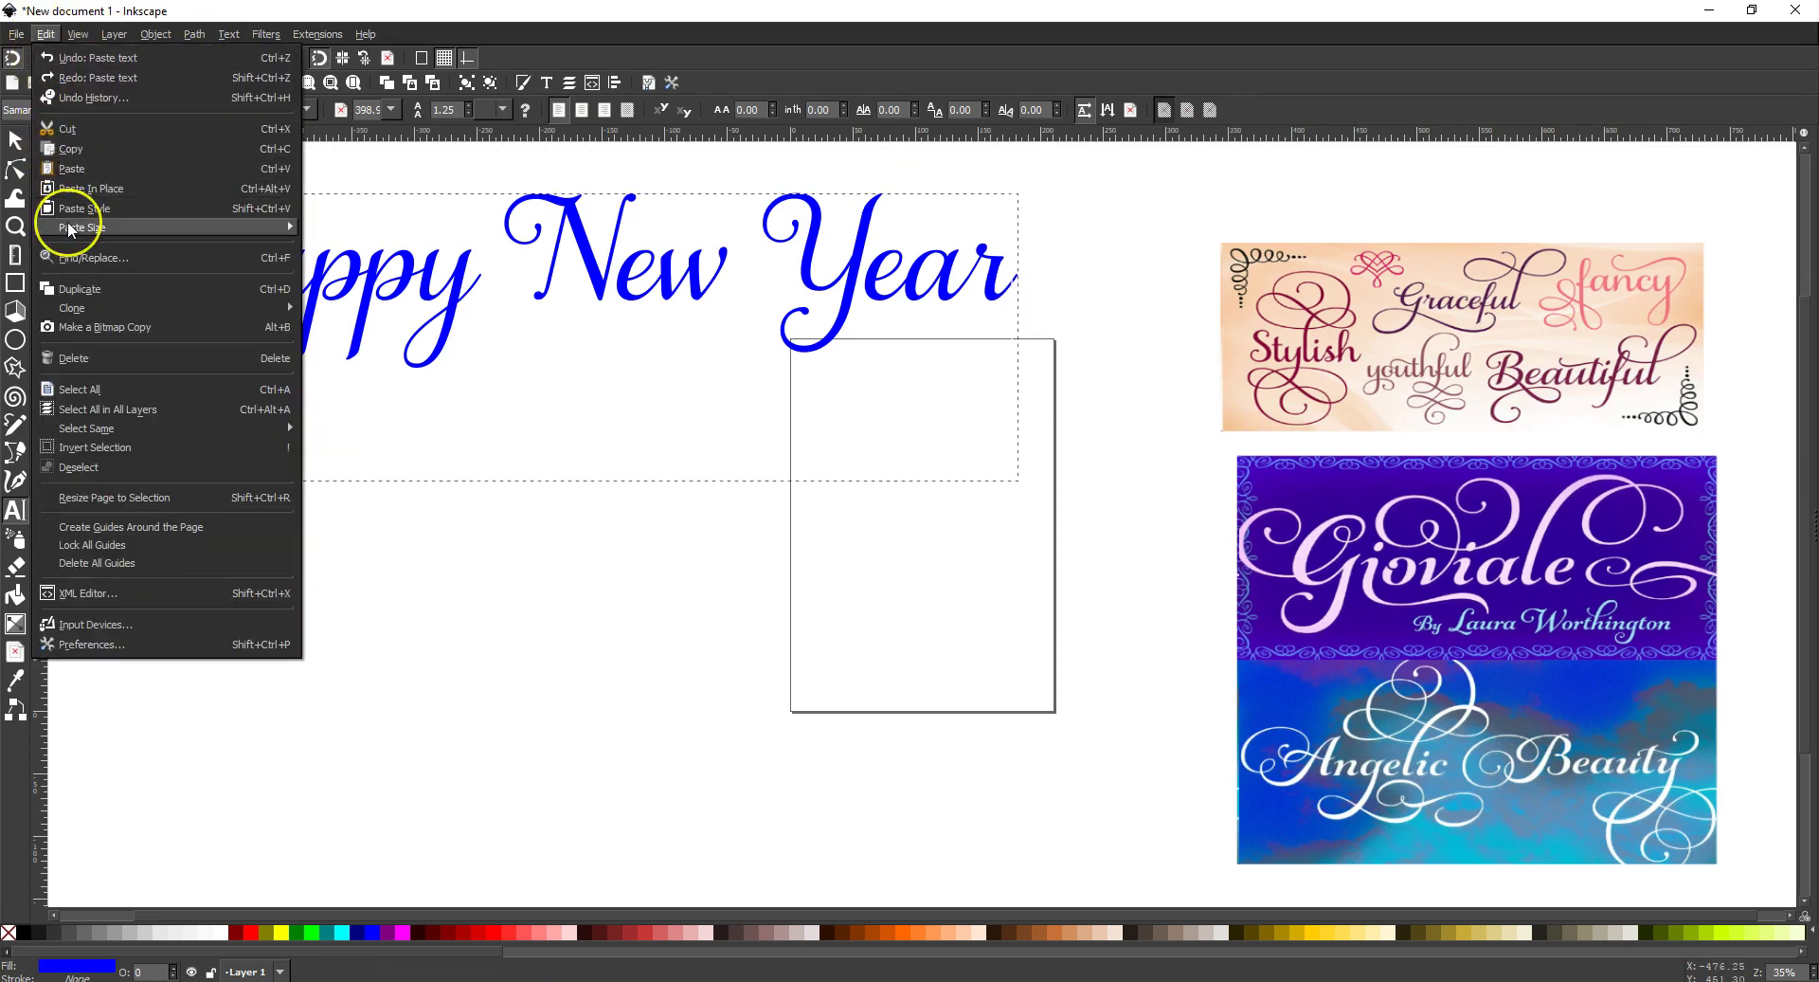
mouse_move(69, 227)
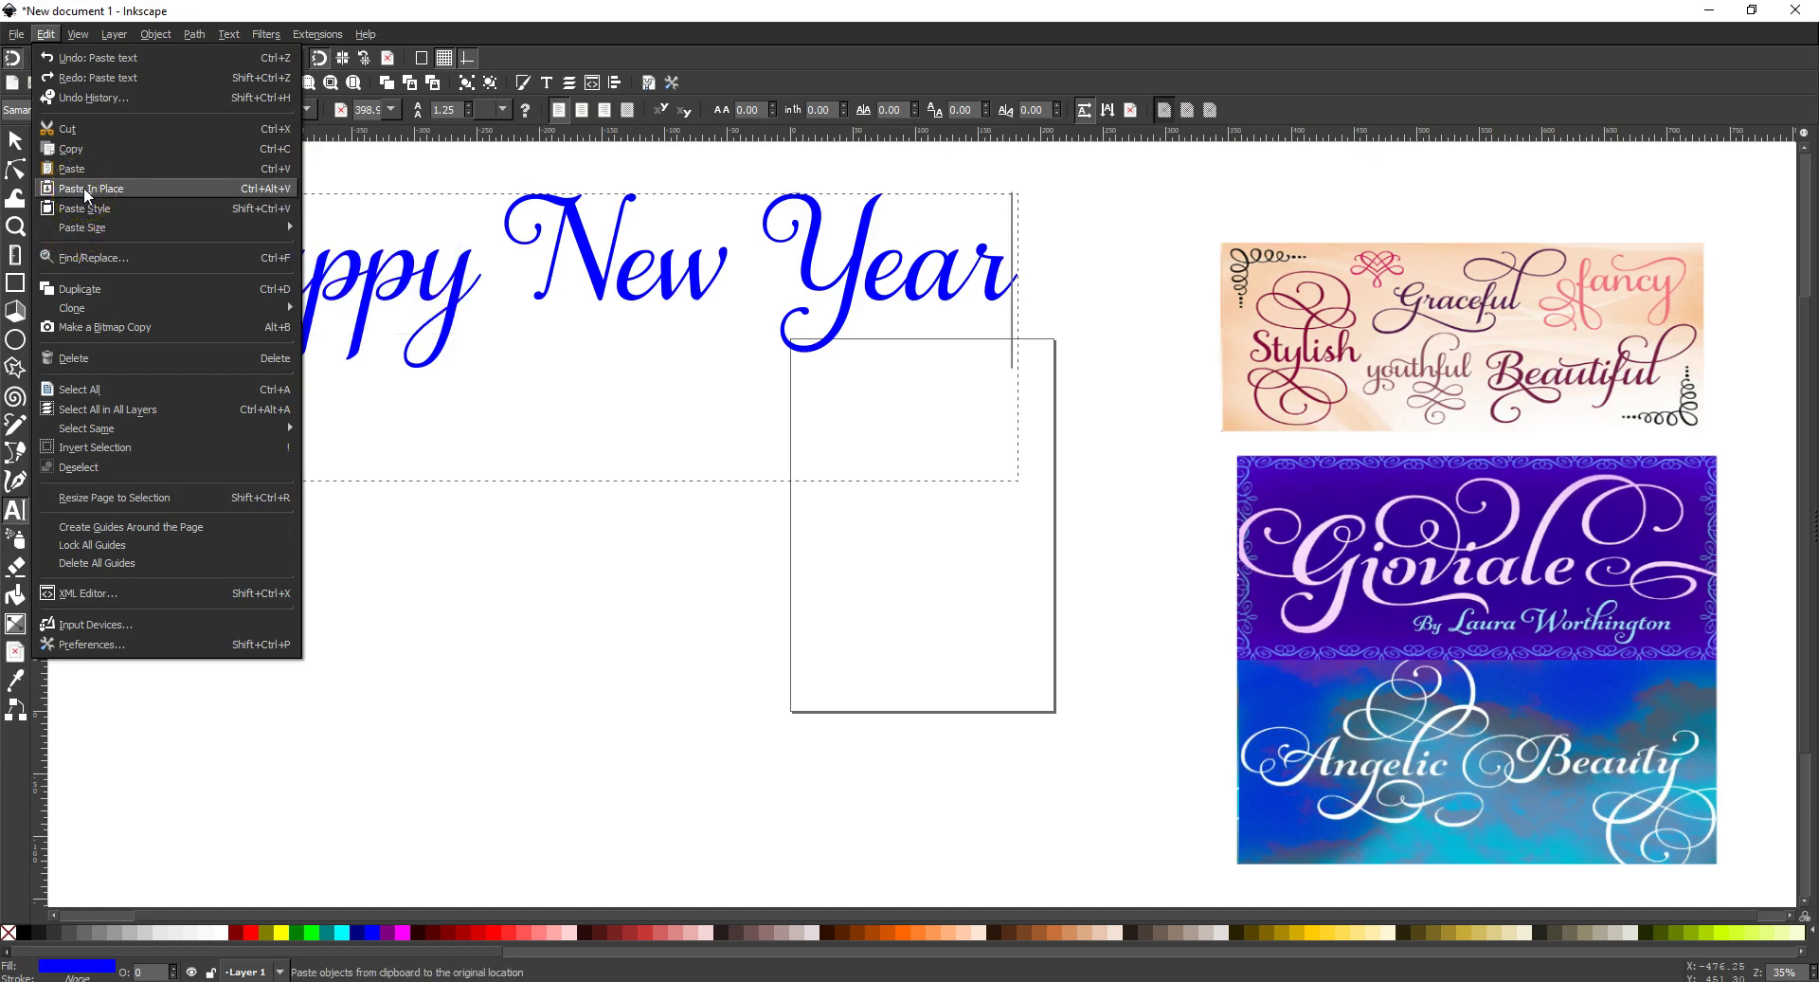
click(953, 247)
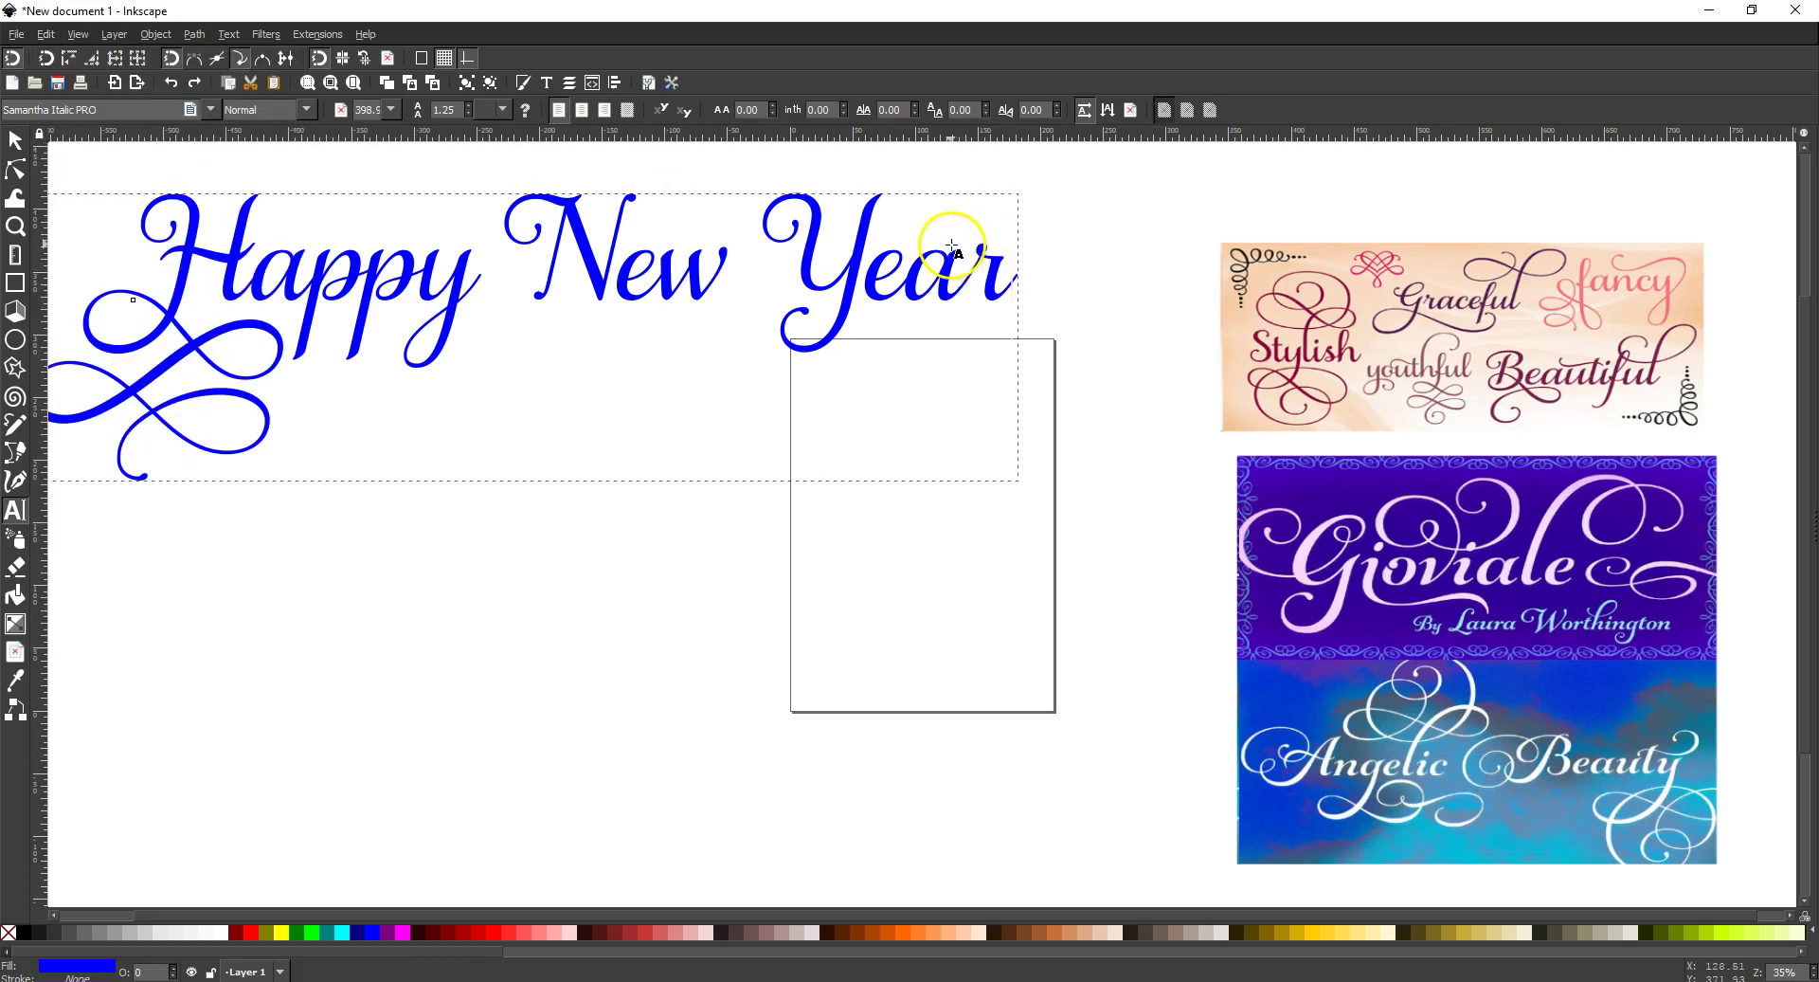
drag(948, 268, 1031, 273)
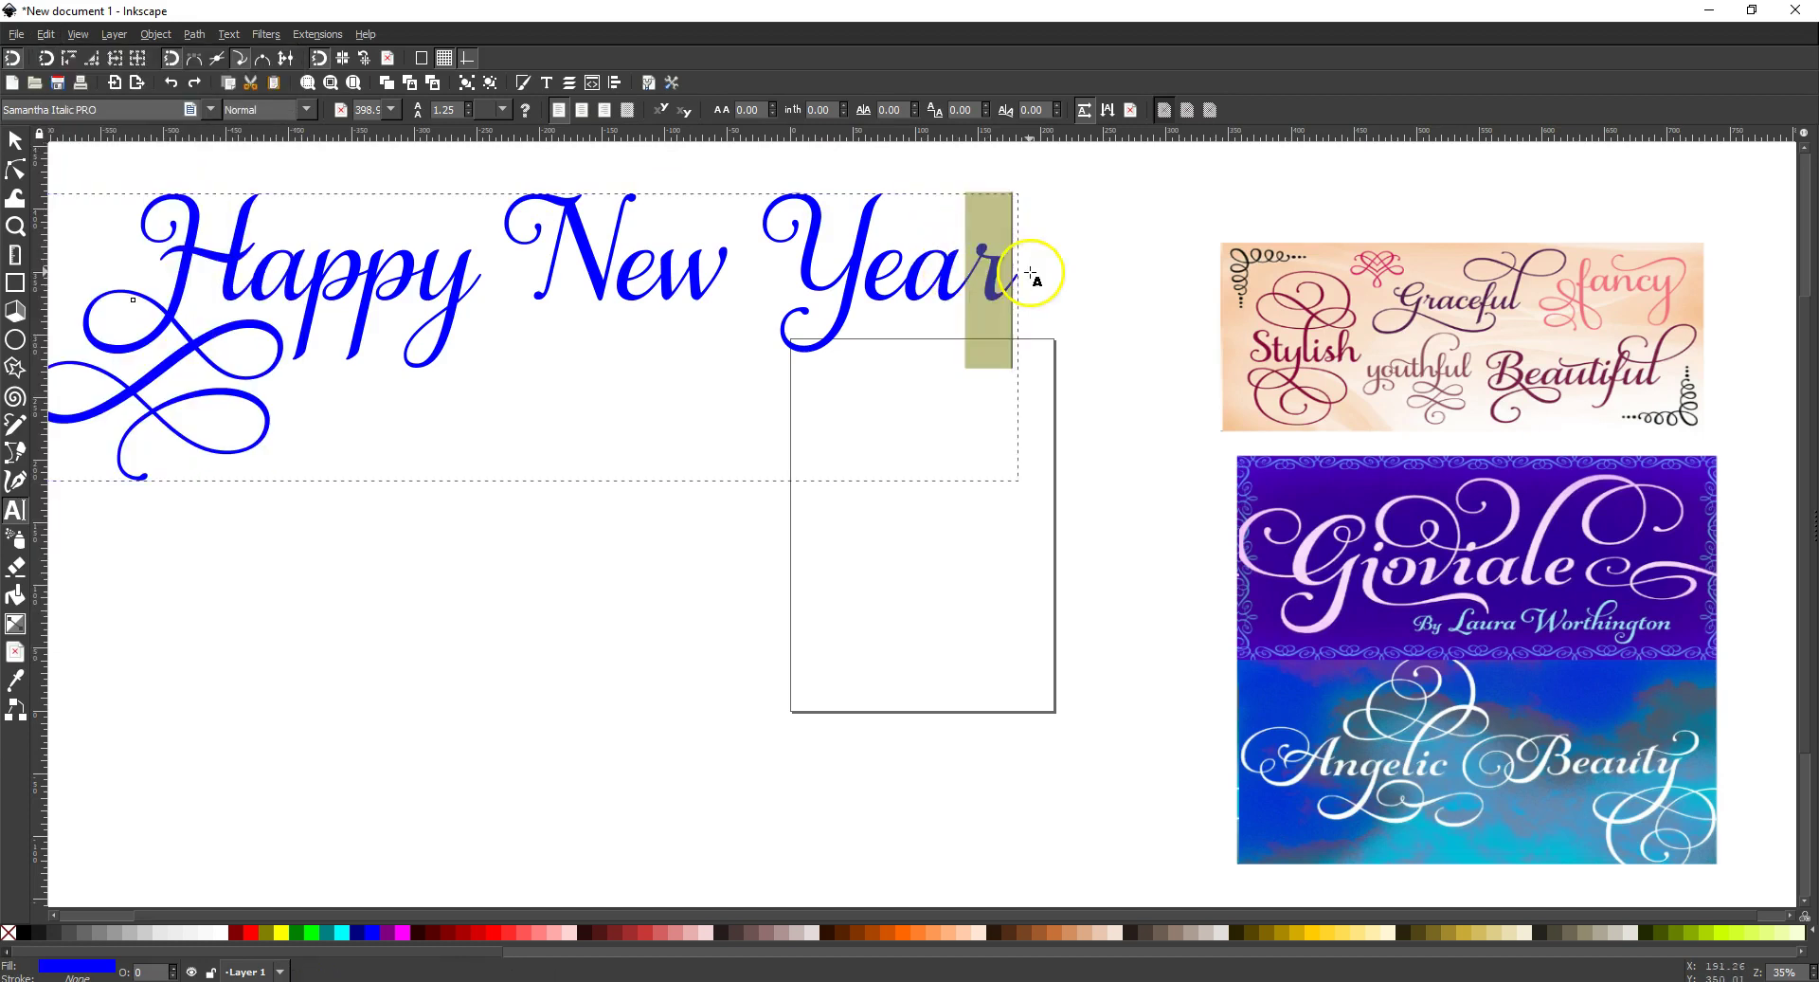
click(54, 35)
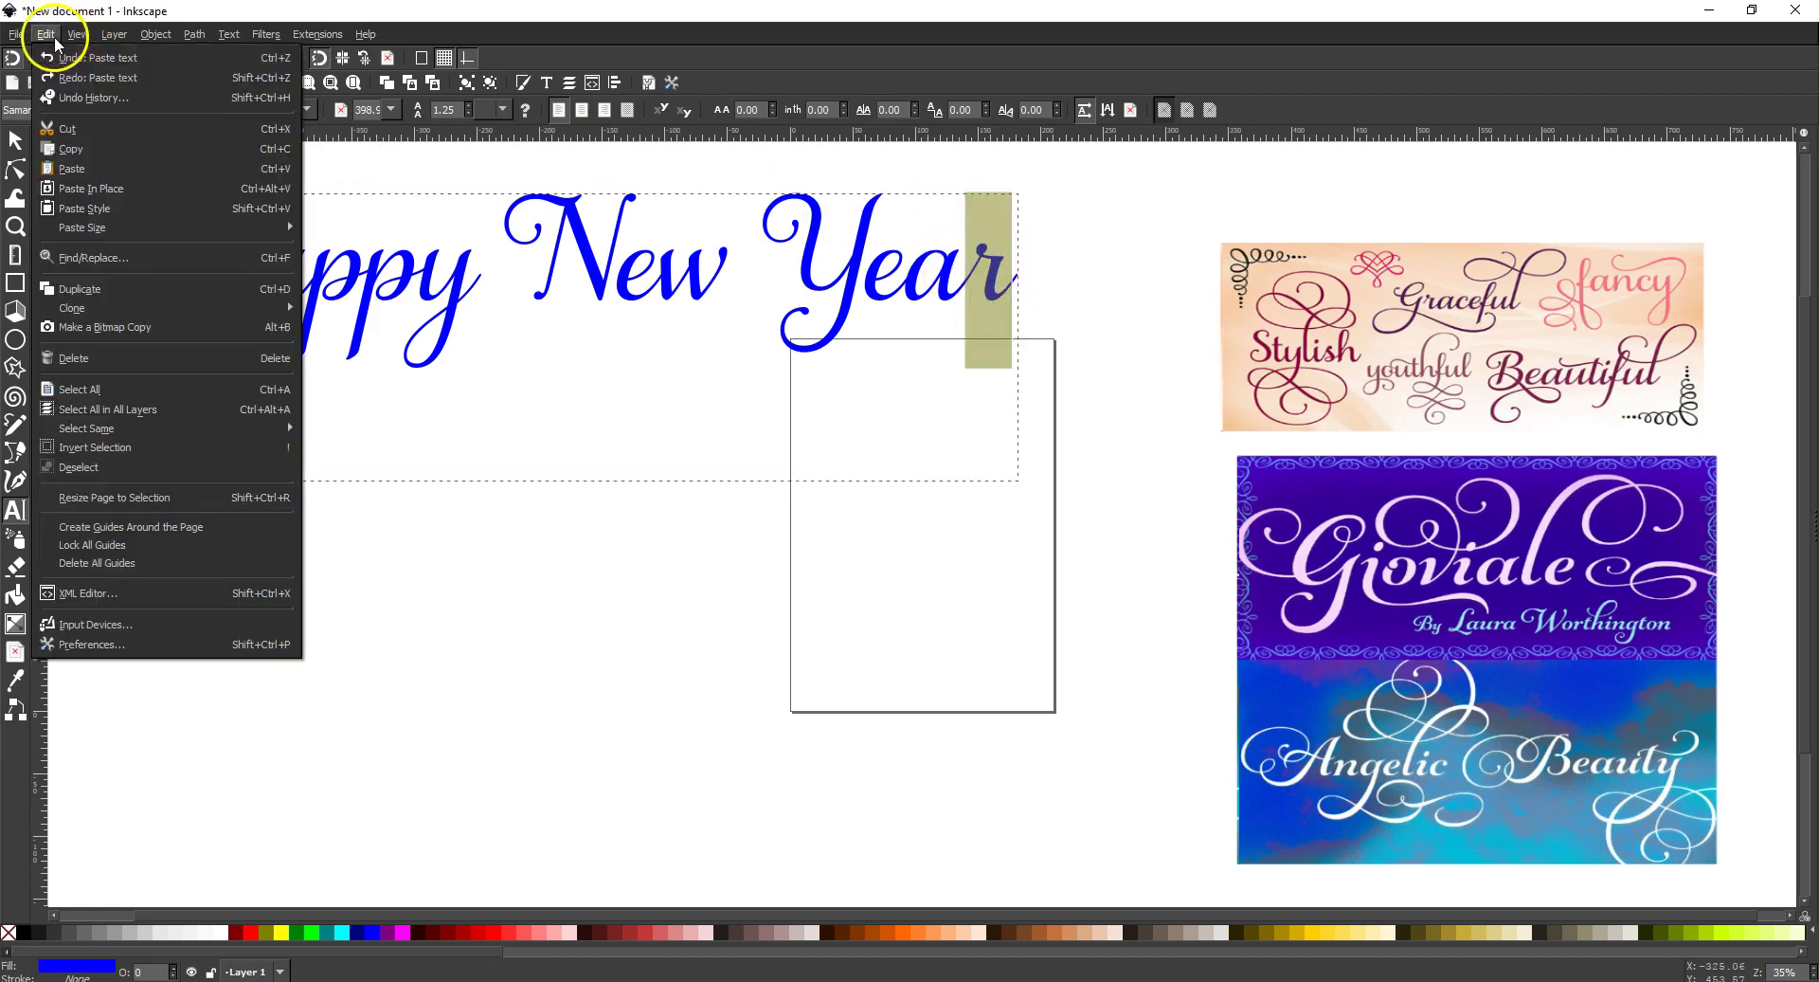
click(99, 196)
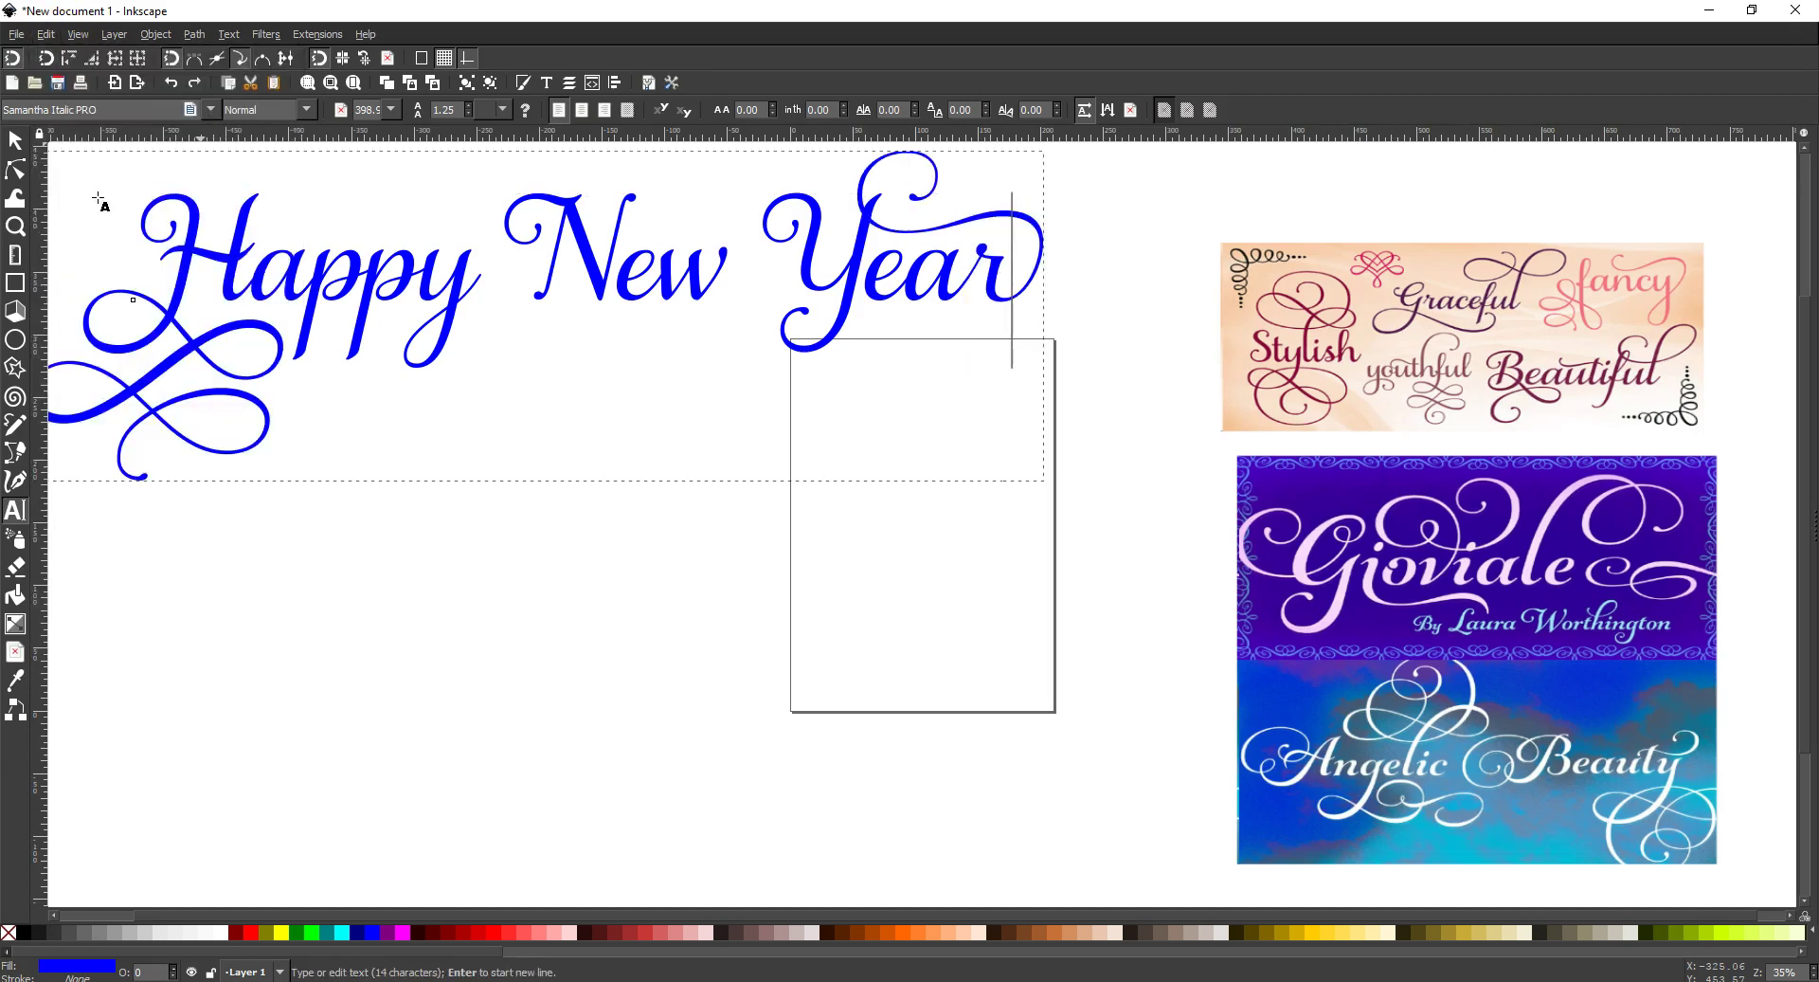
- Undo the last paste, reselect the r of "Year" and paste the copied glyph over it again
click(172, 83)
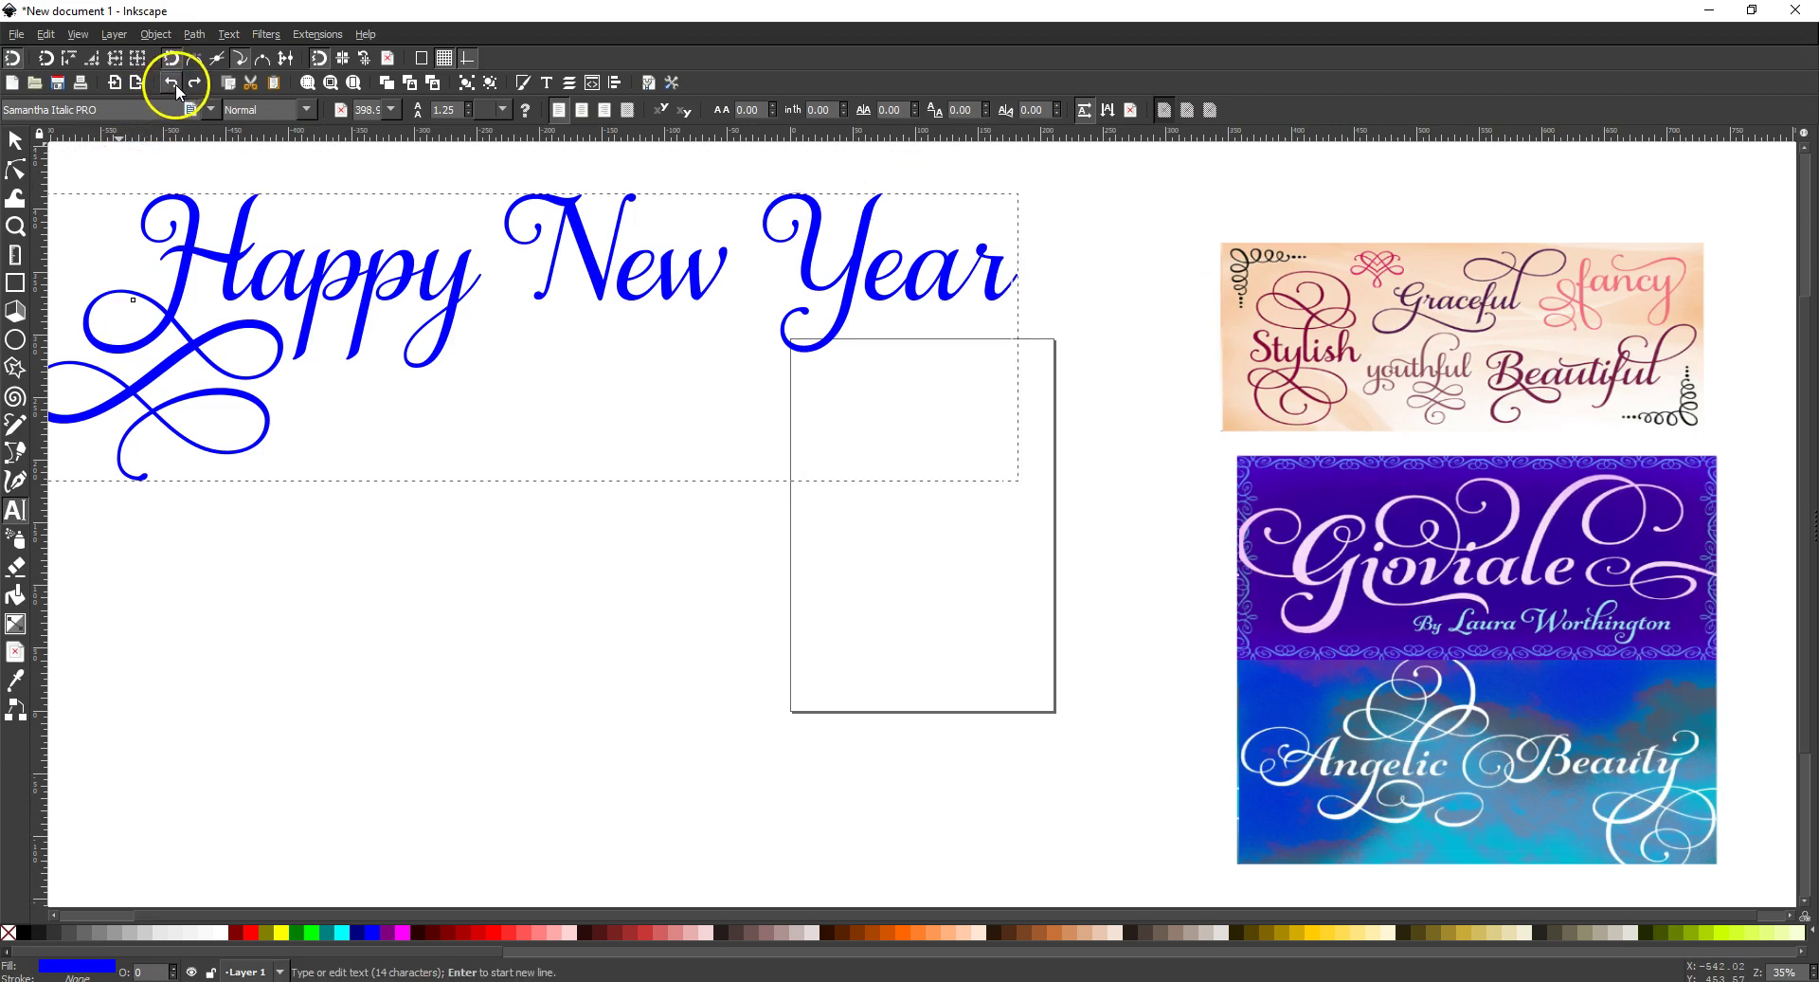
drag(950, 270, 1043, 256)
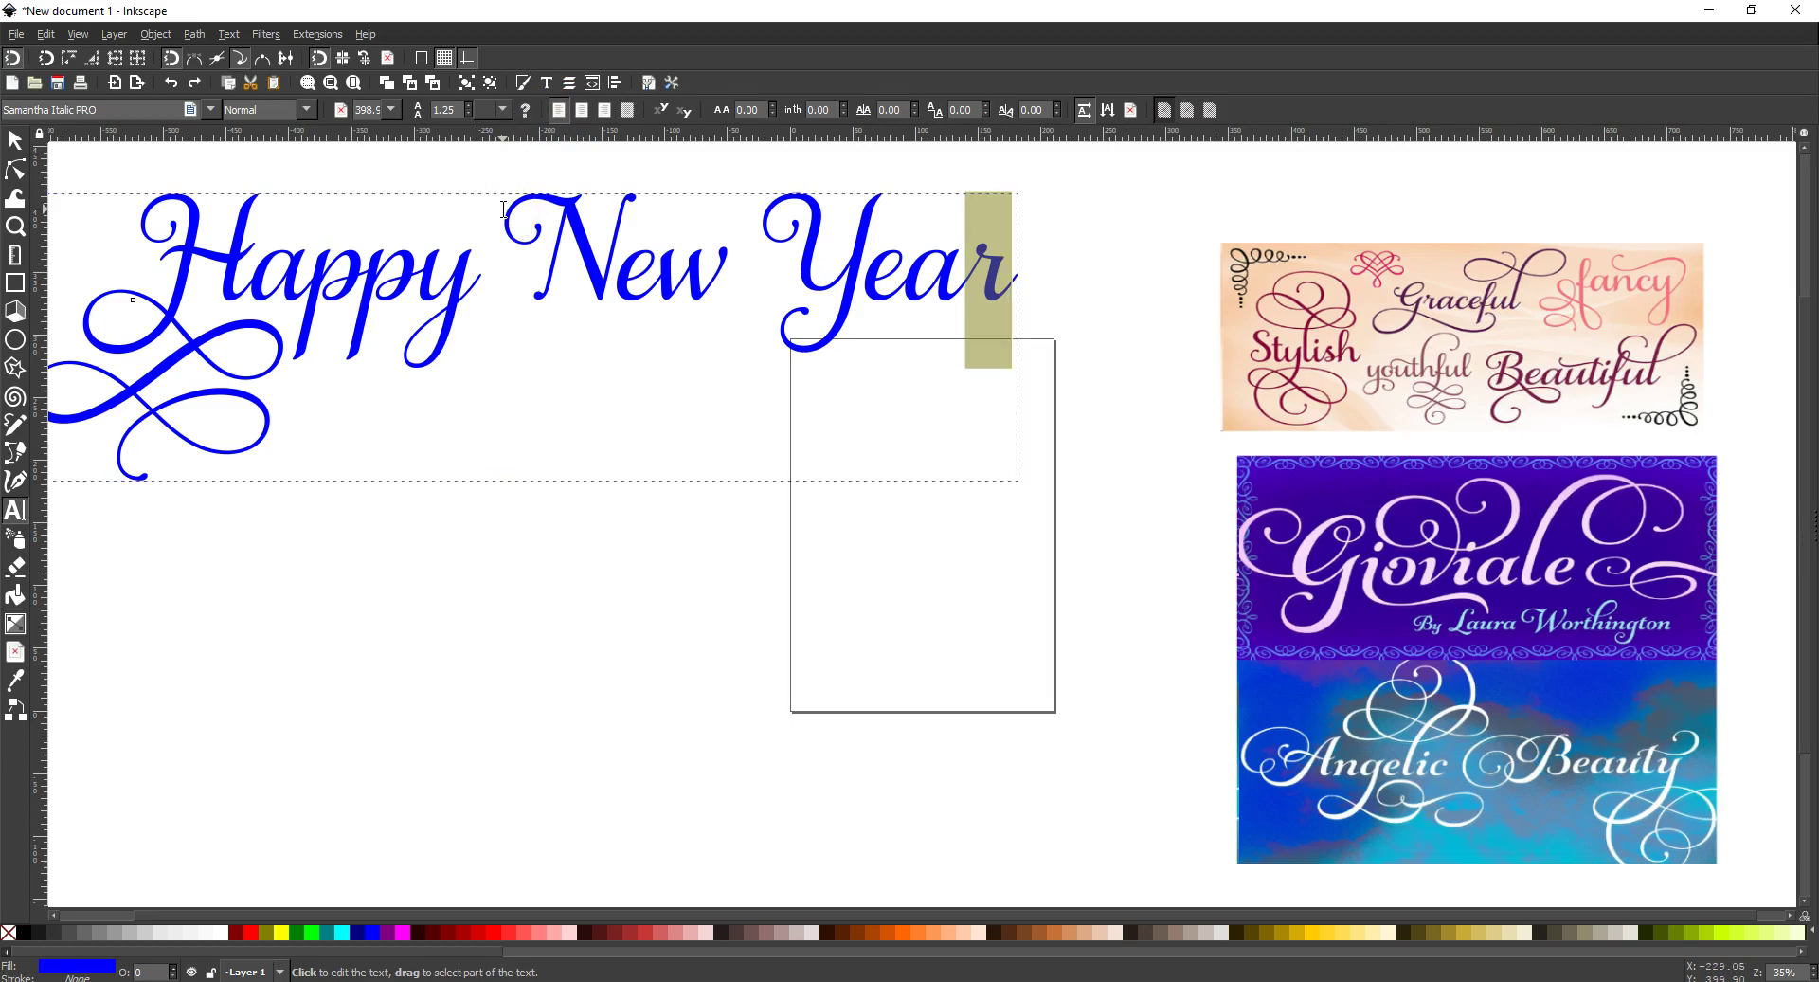
key(ctrl+v)
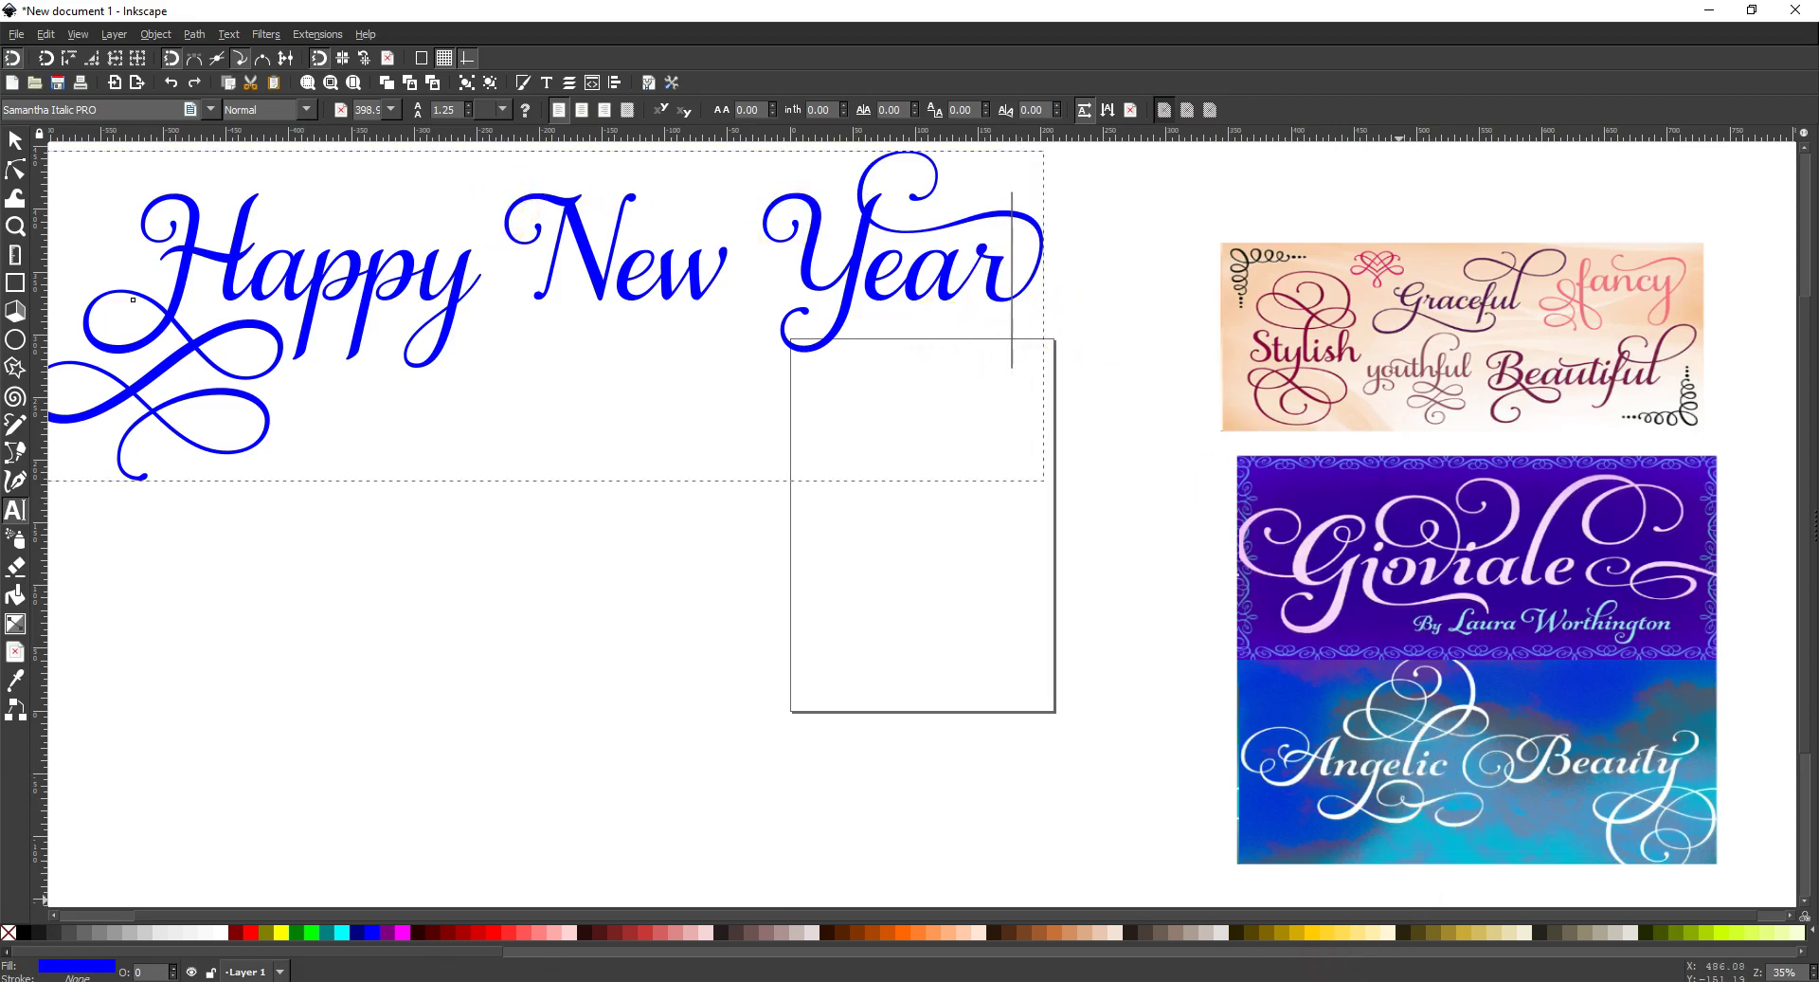
- Copy the r glyph U+E765 of Samantha Italic PRO in Character Map and paste it over the r of "Year" in Inkscape
key(alt+Tab)
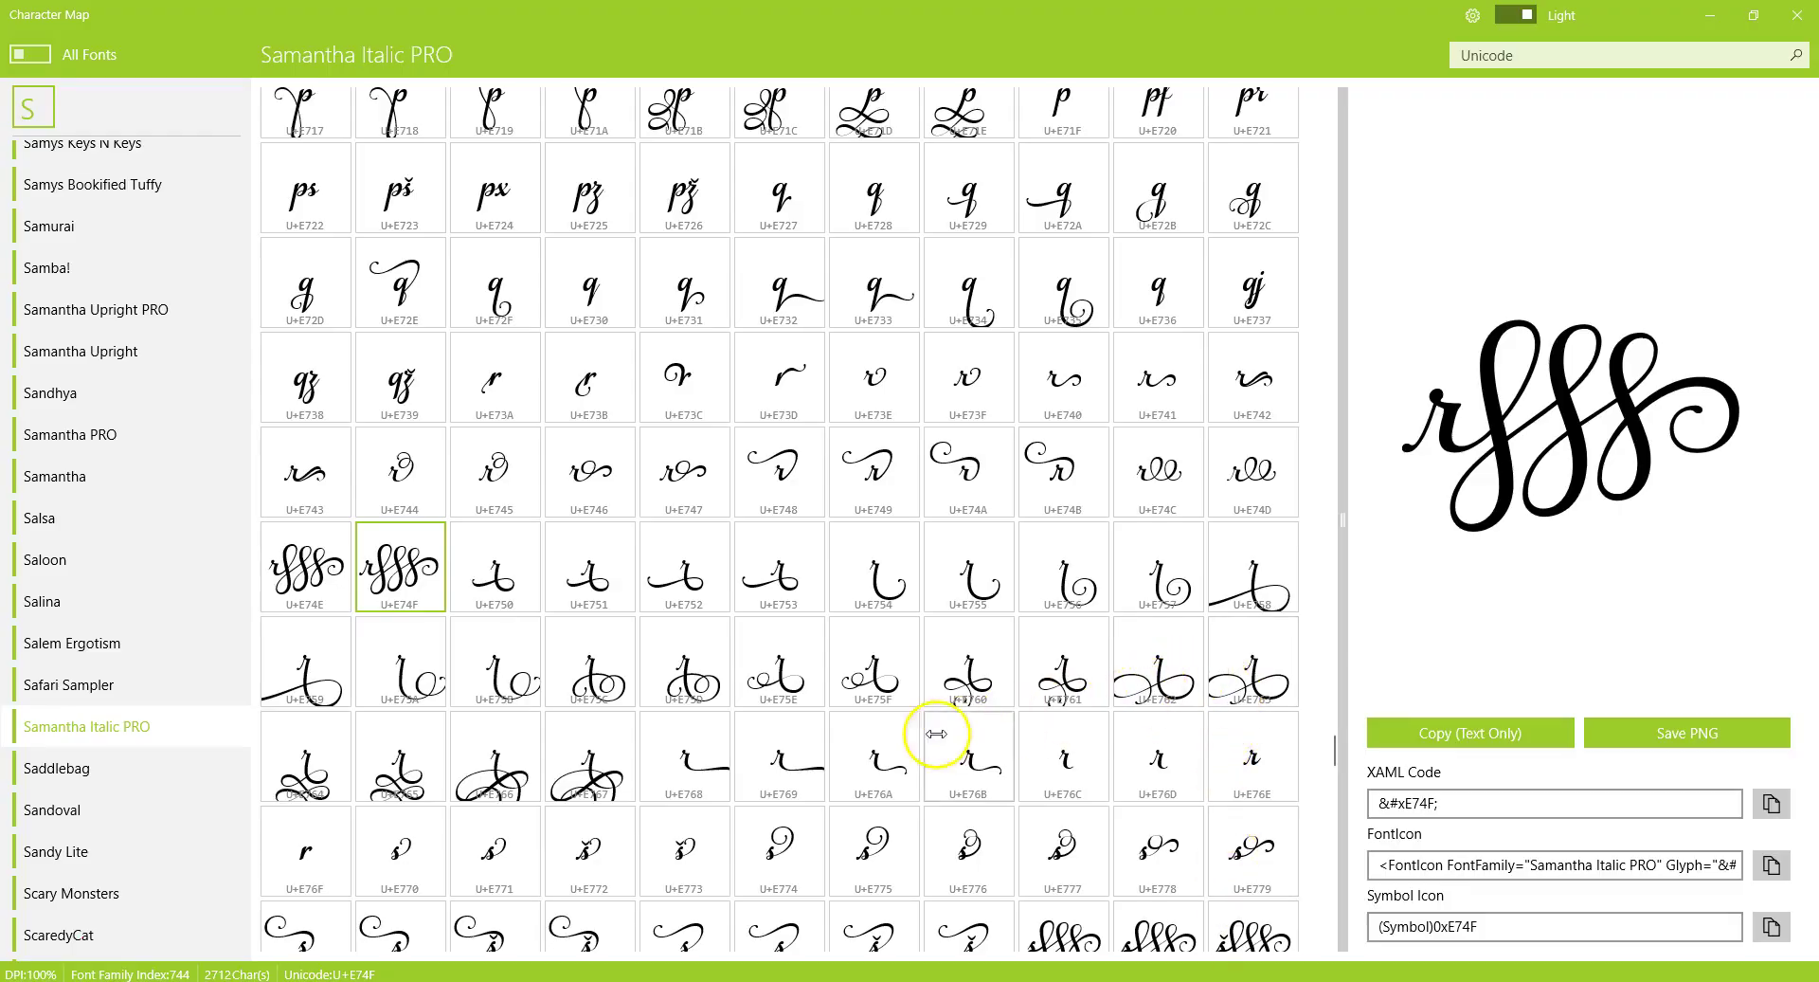
scroll(831, 761, down, 1)
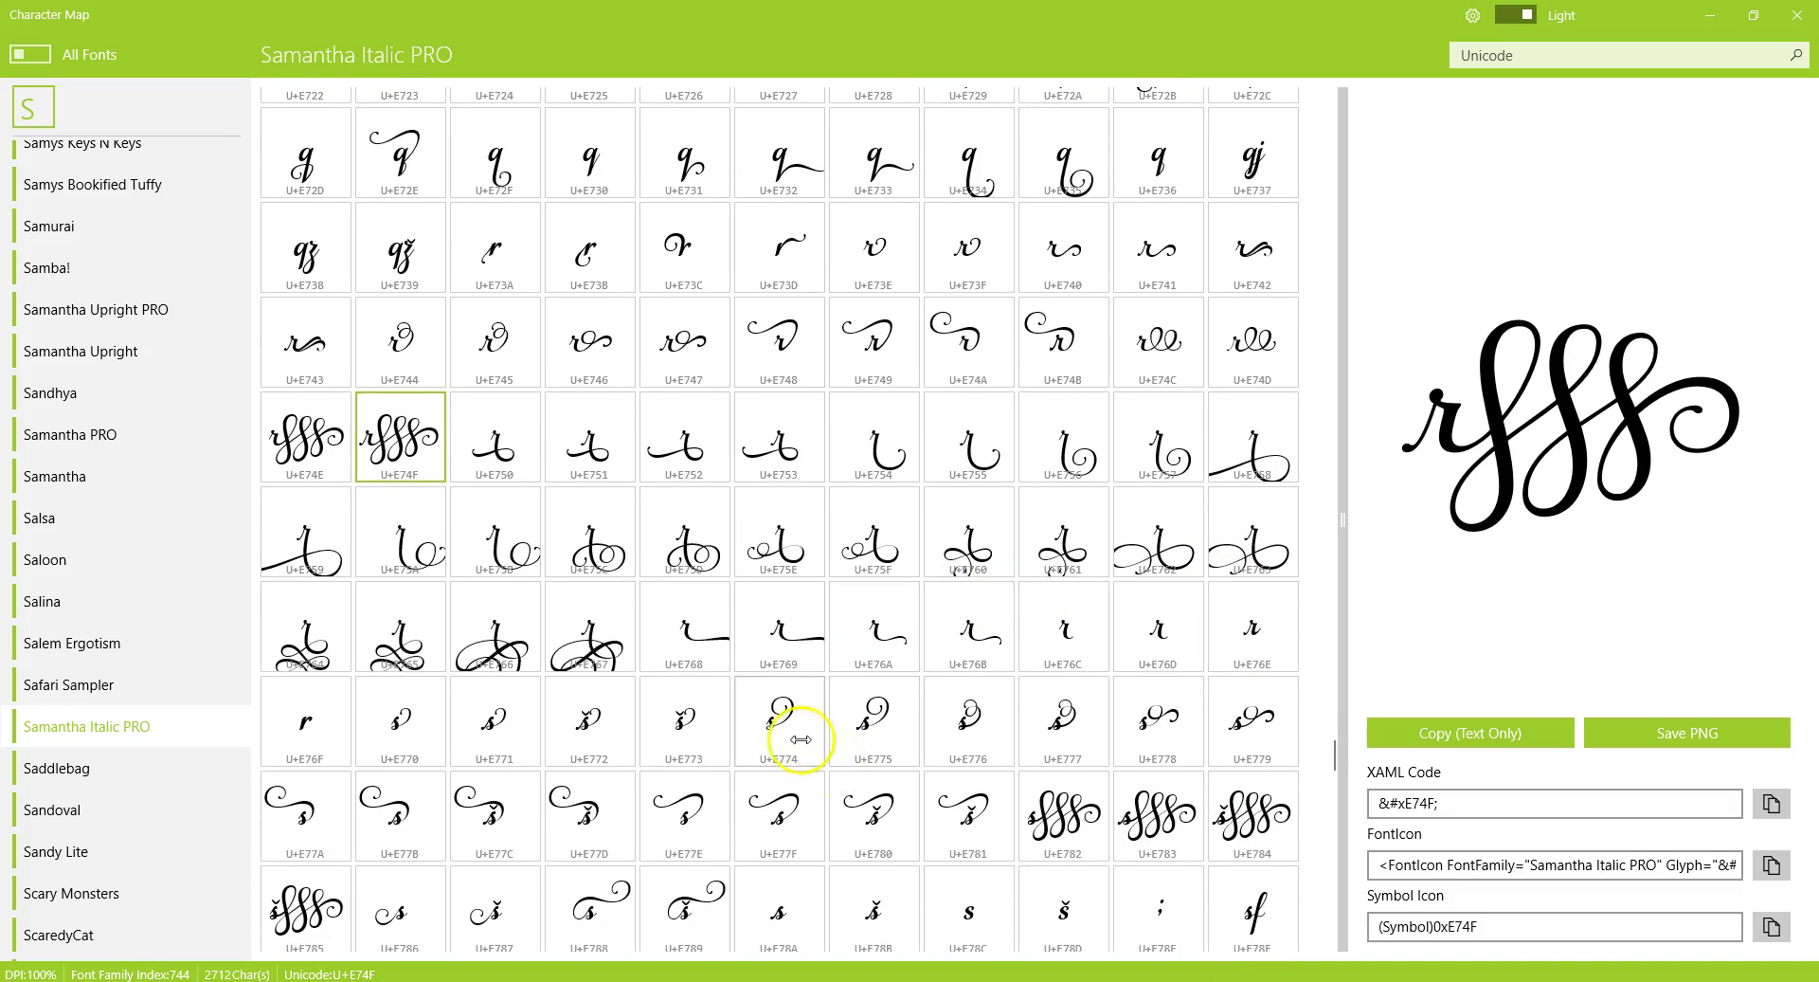
click(403, 652)
click(1501, 735)
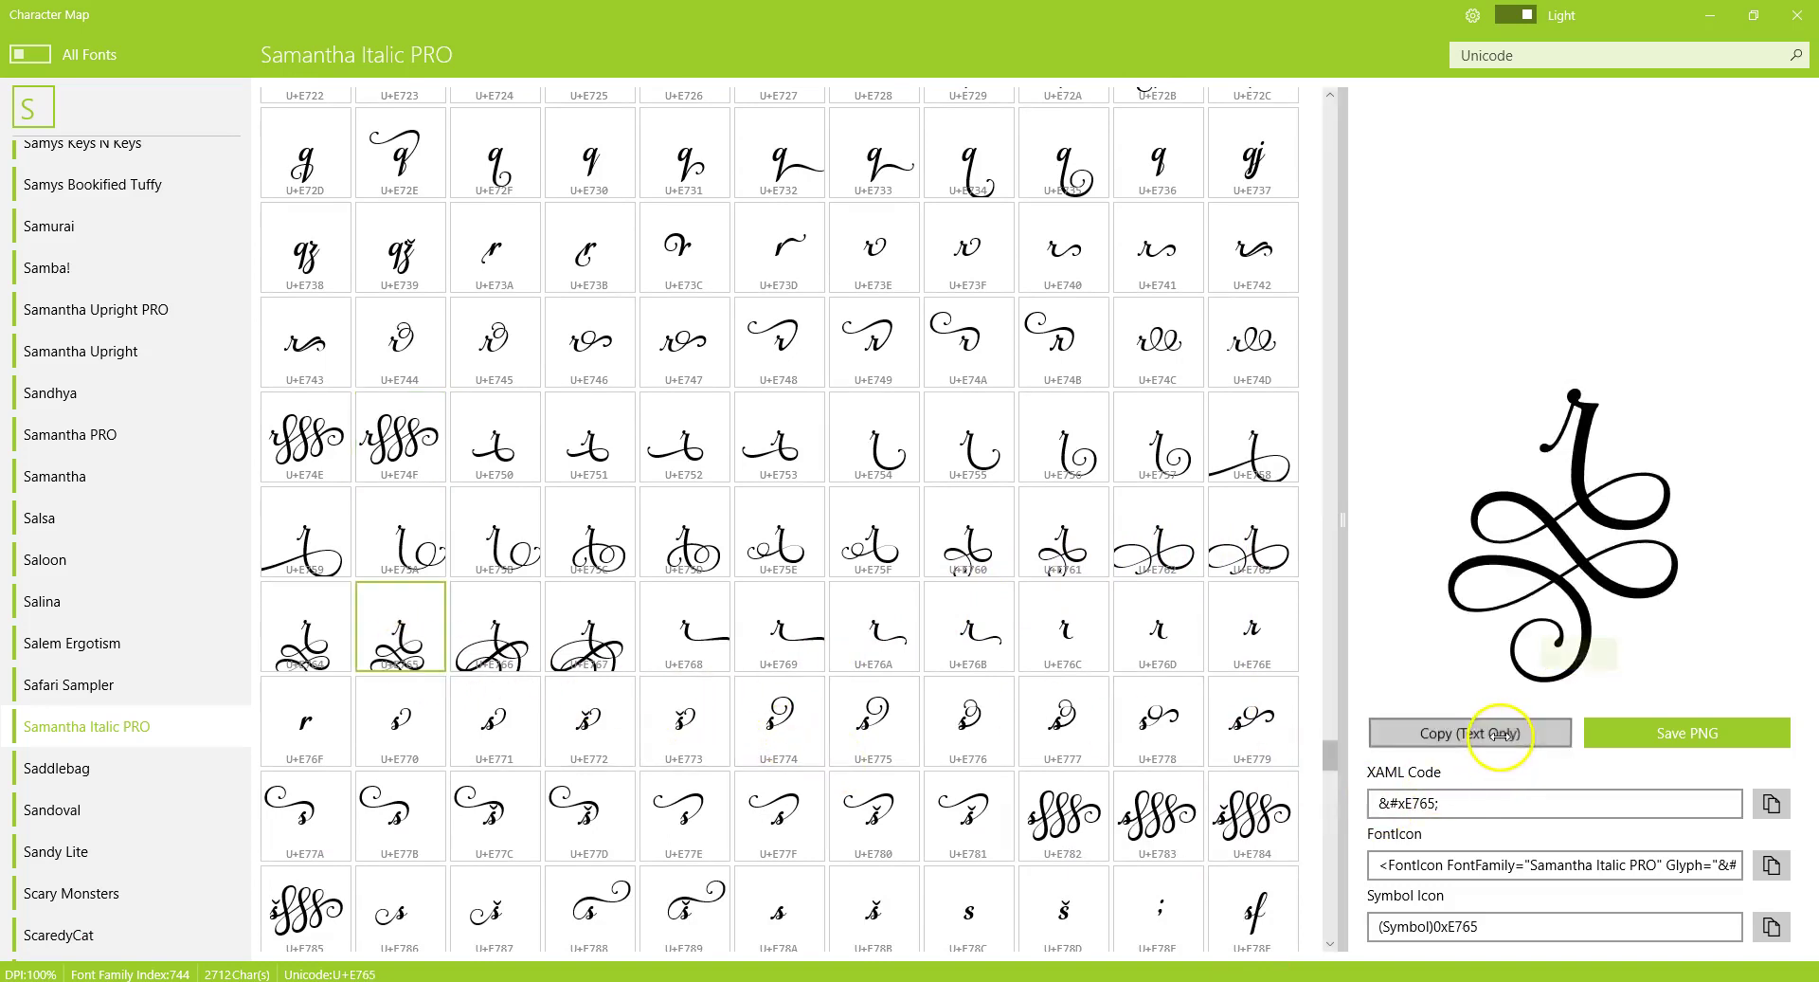
key(alt+Tab)
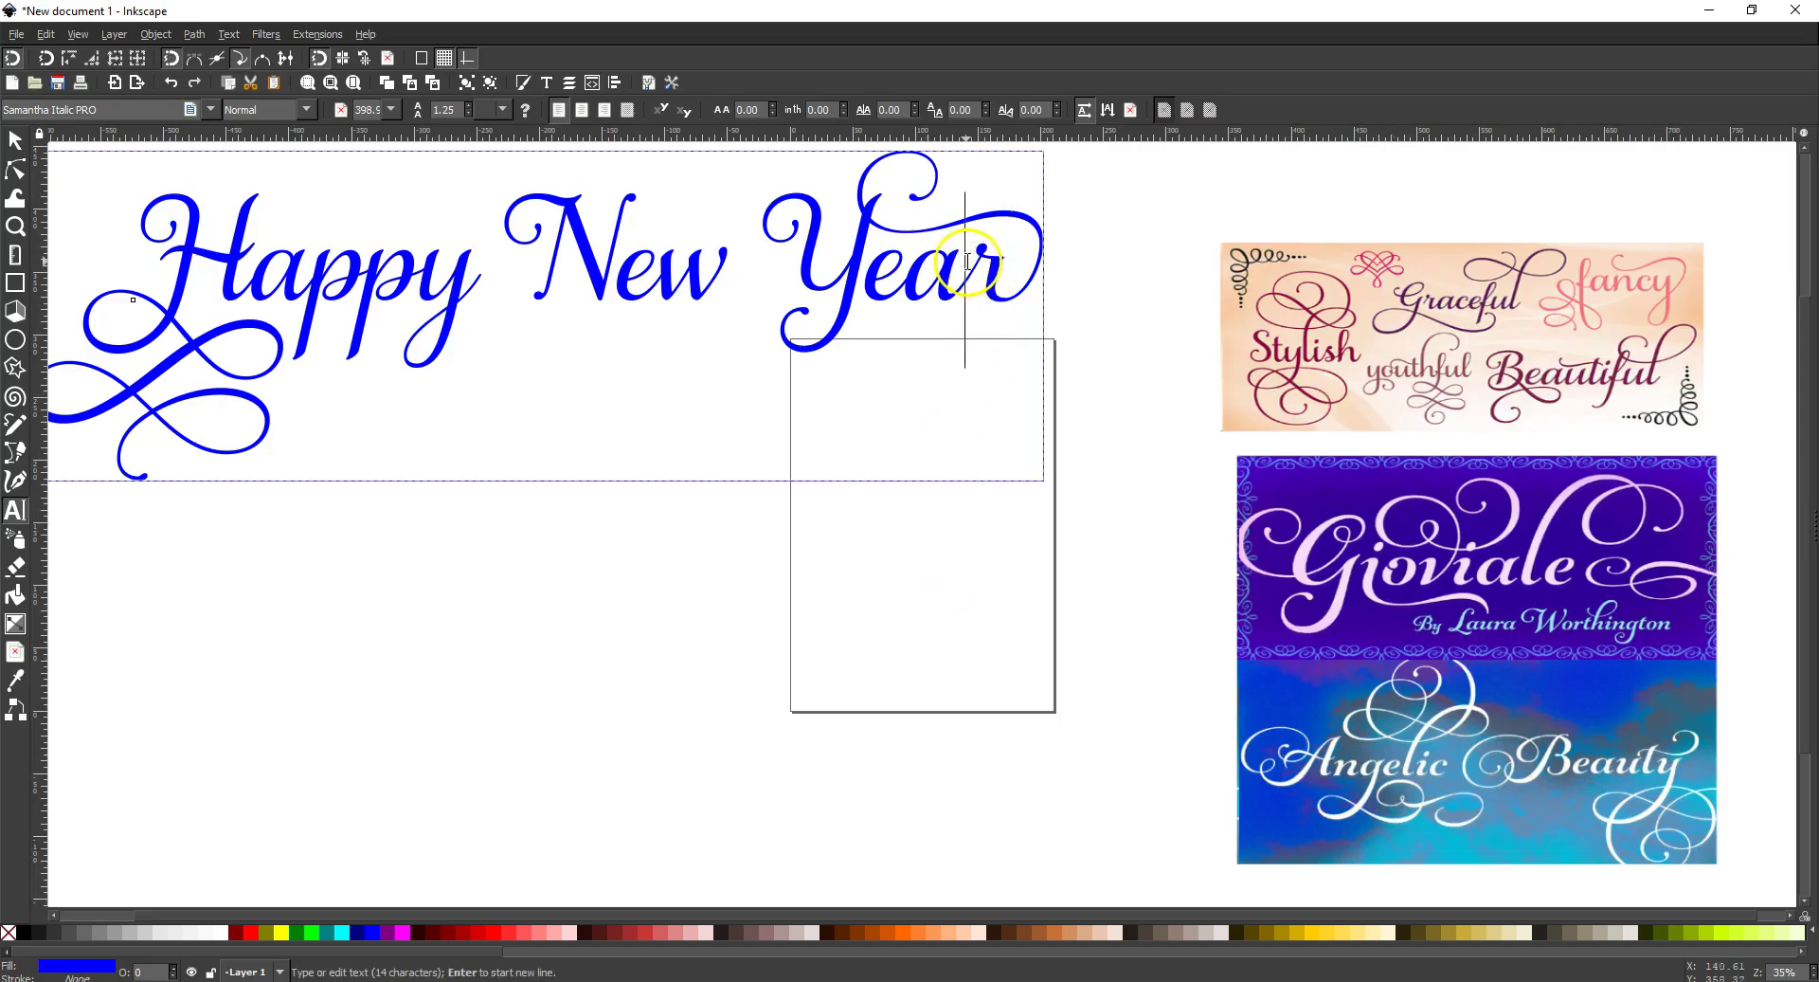
drag(960, 265, 1068, 272)
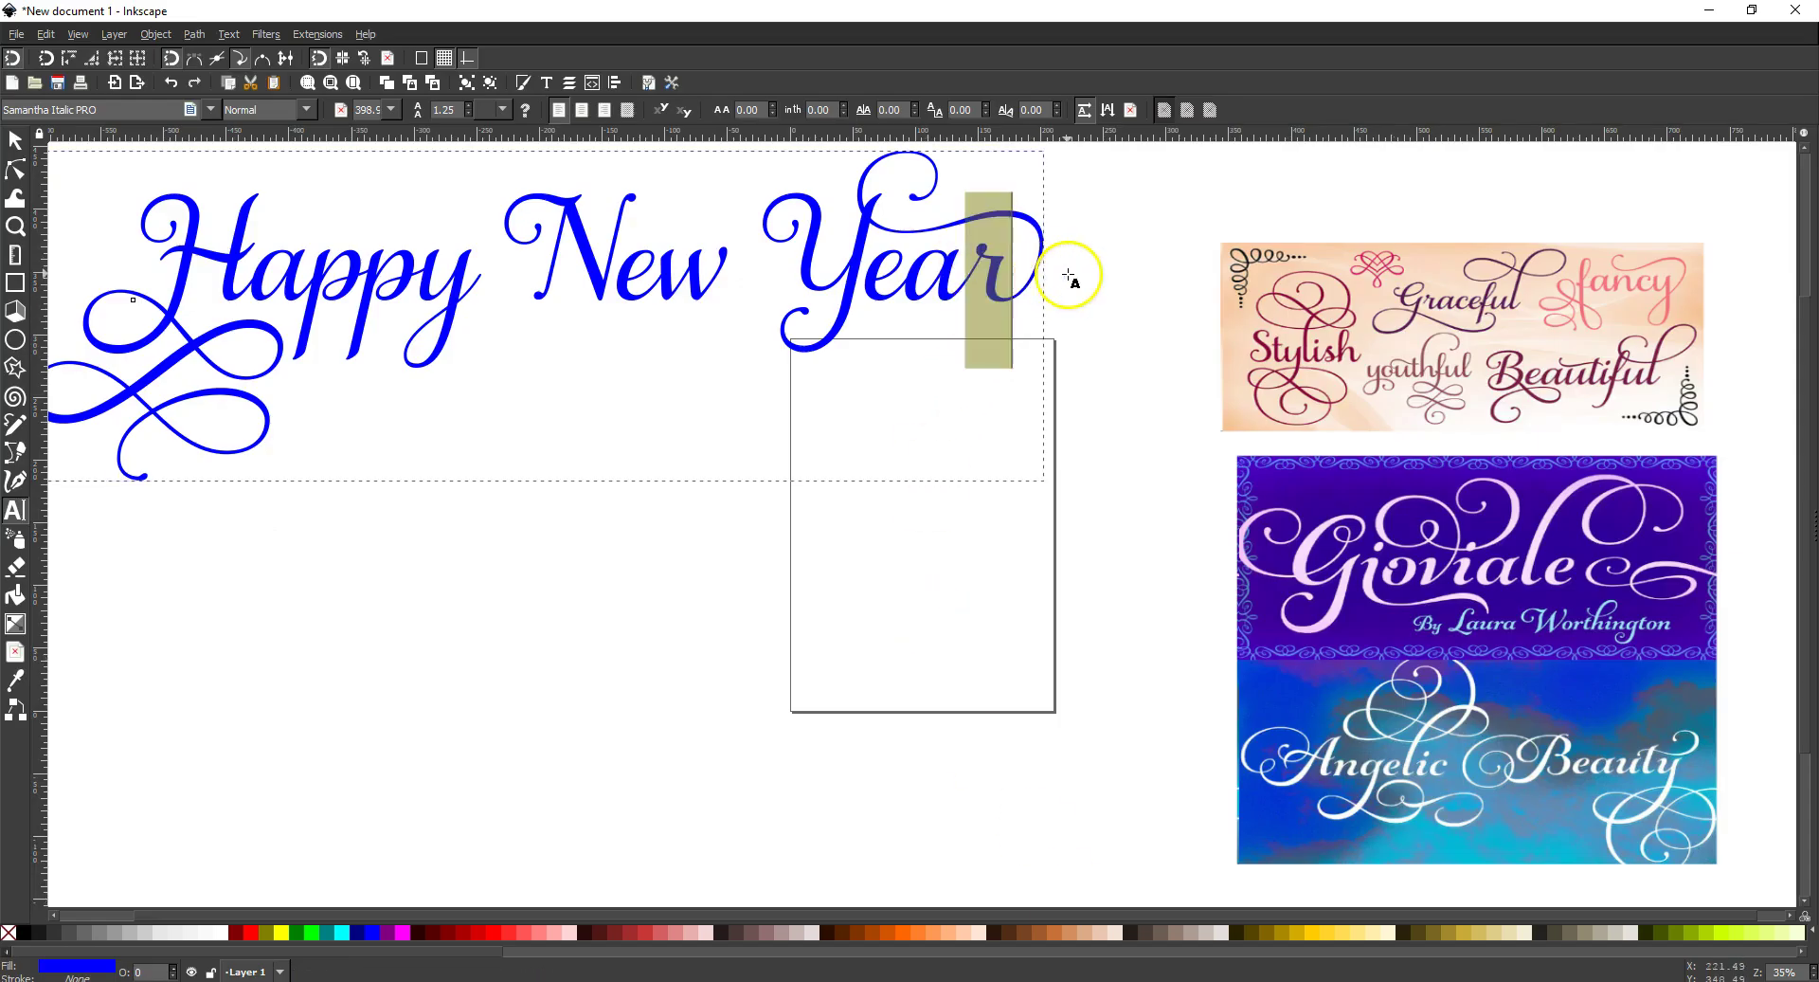
click(273, 84)
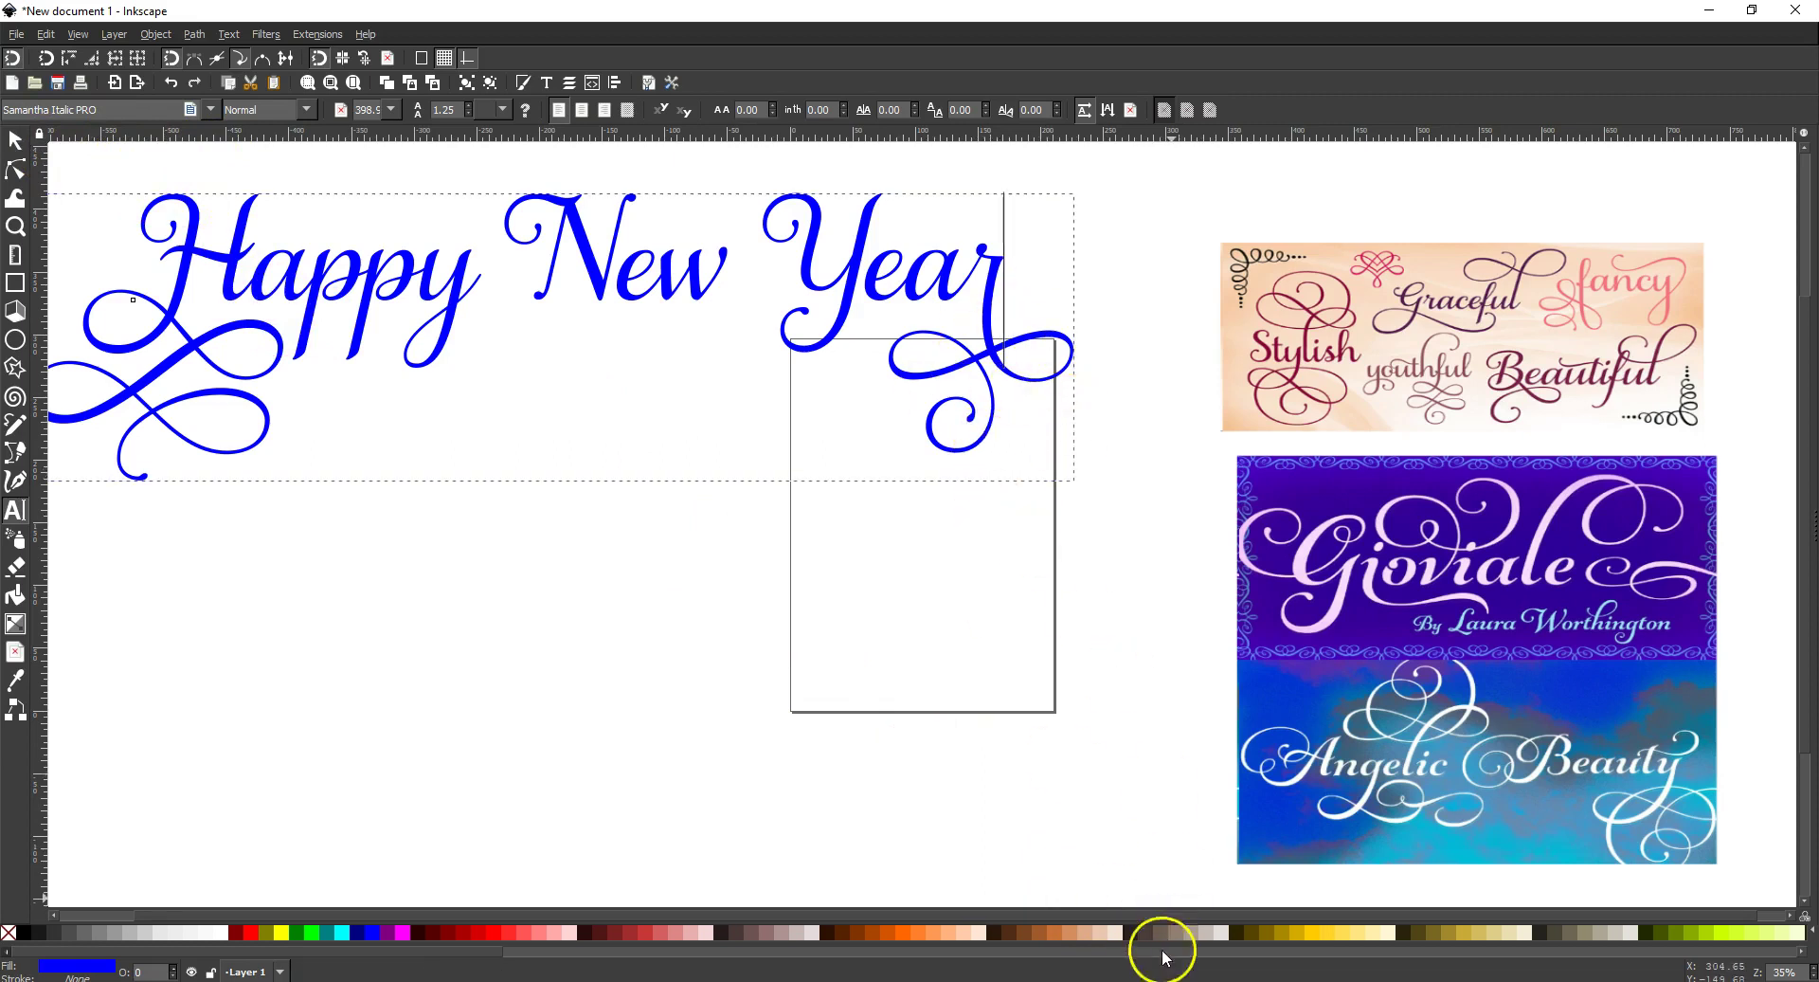
click(1286, 909)
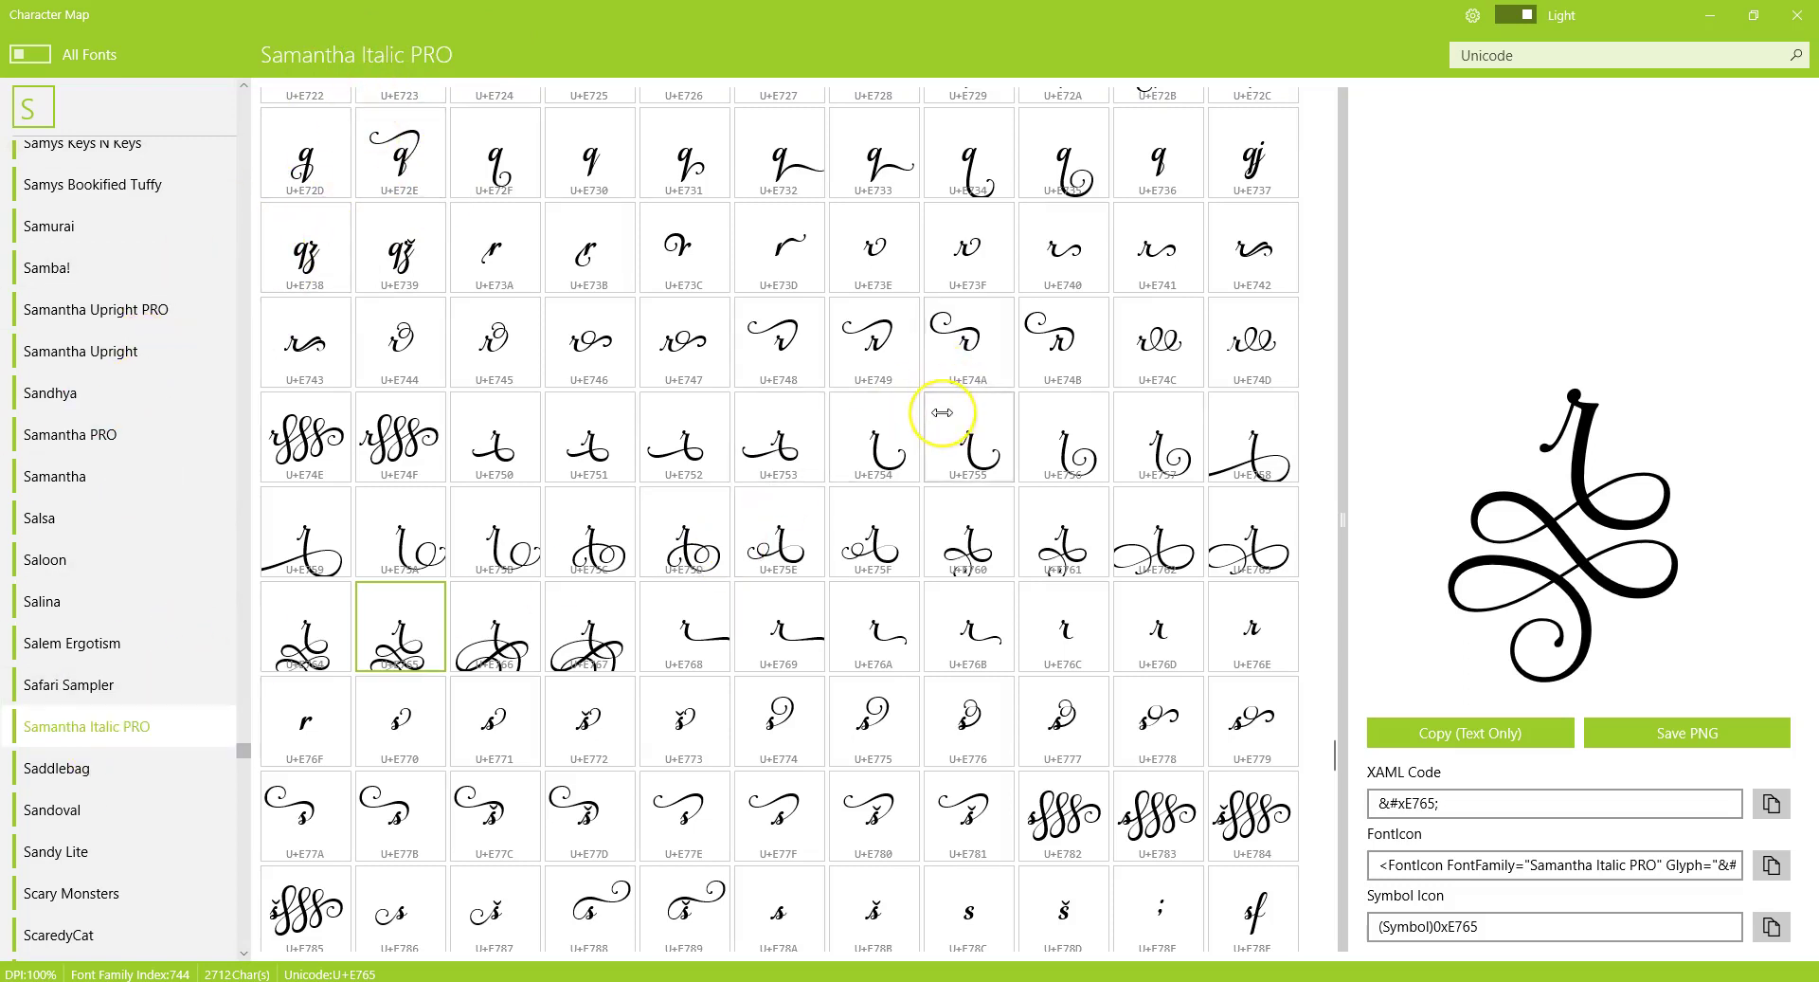
scroll(942, 397, down, 5)
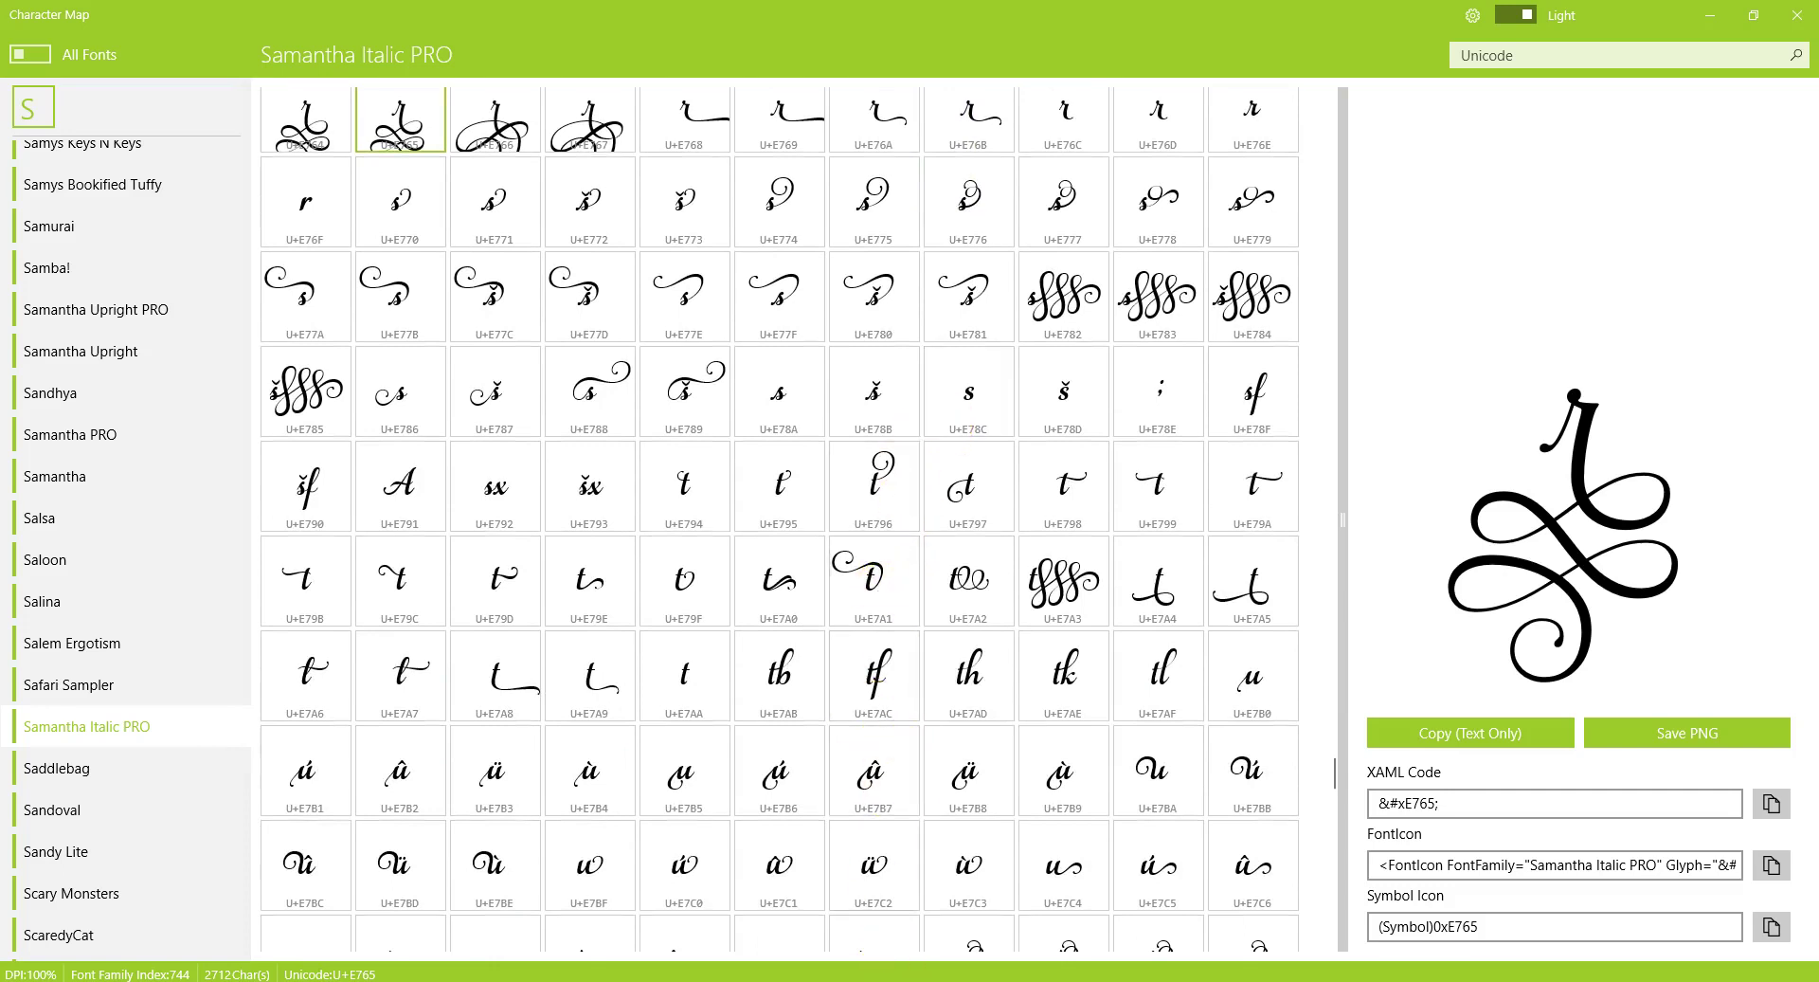
click(1090, 980)
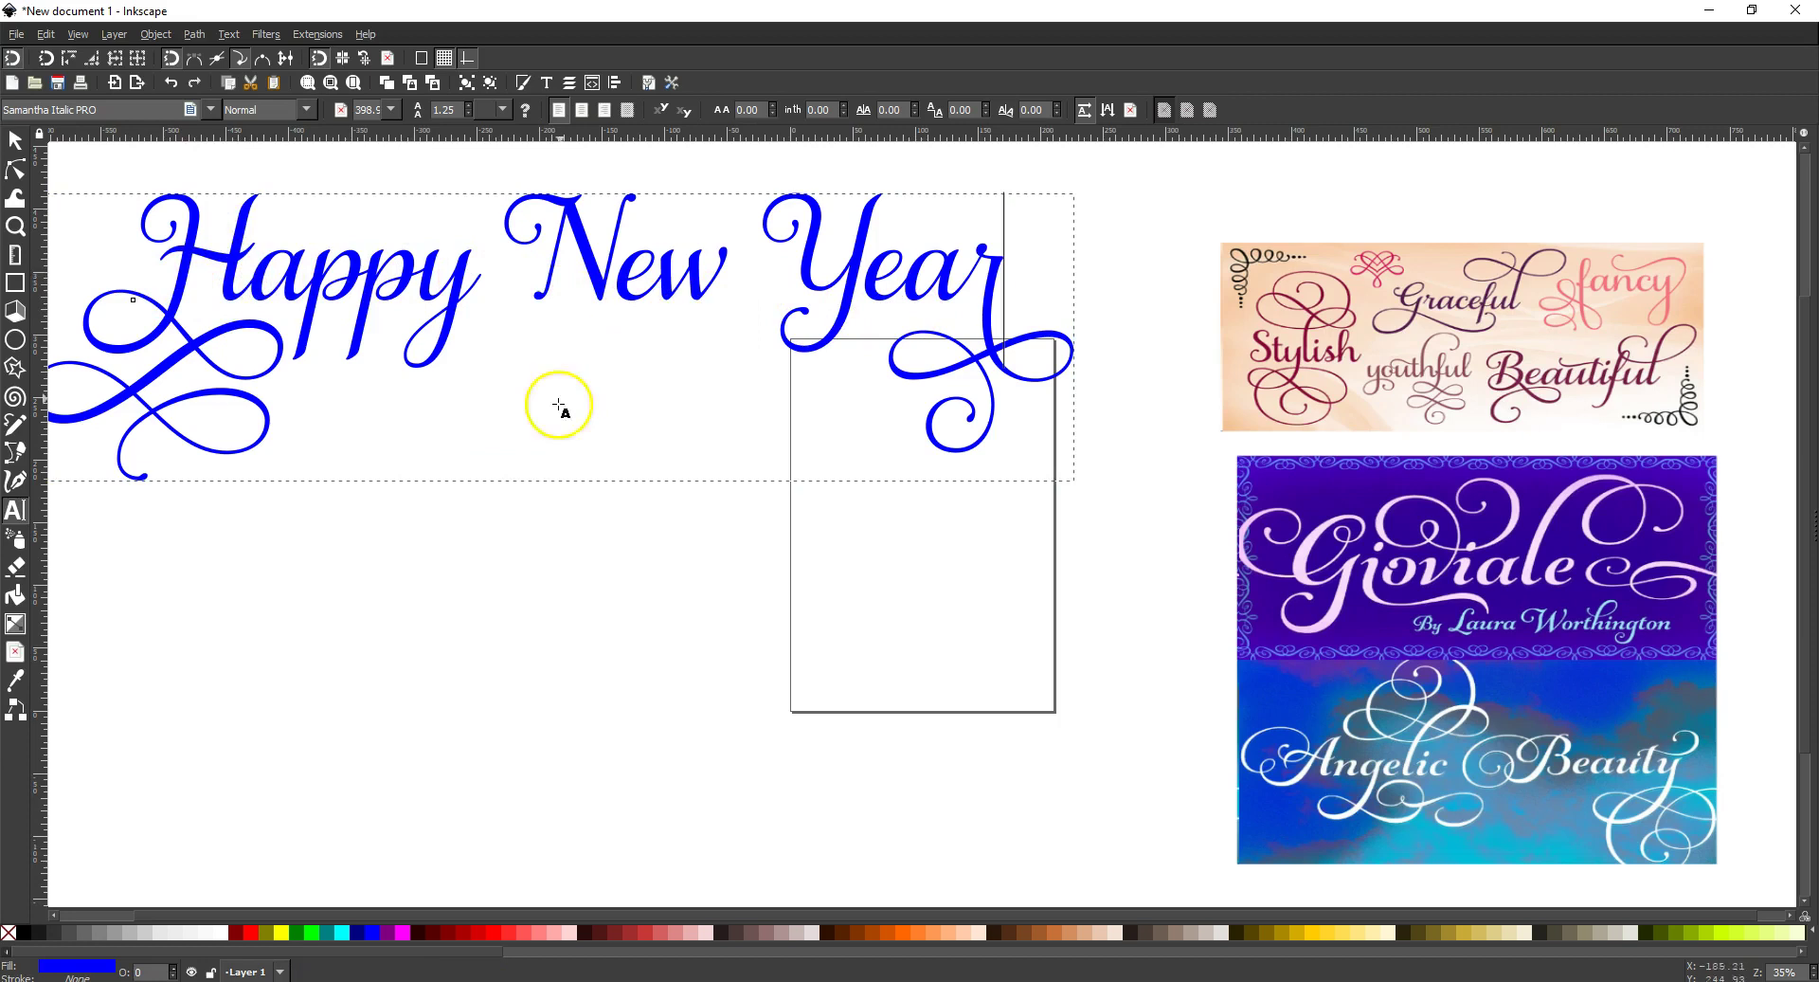
- Scale the "Happy New Year" text to about 484 mm wide and move it just above the page
click(14, 140)
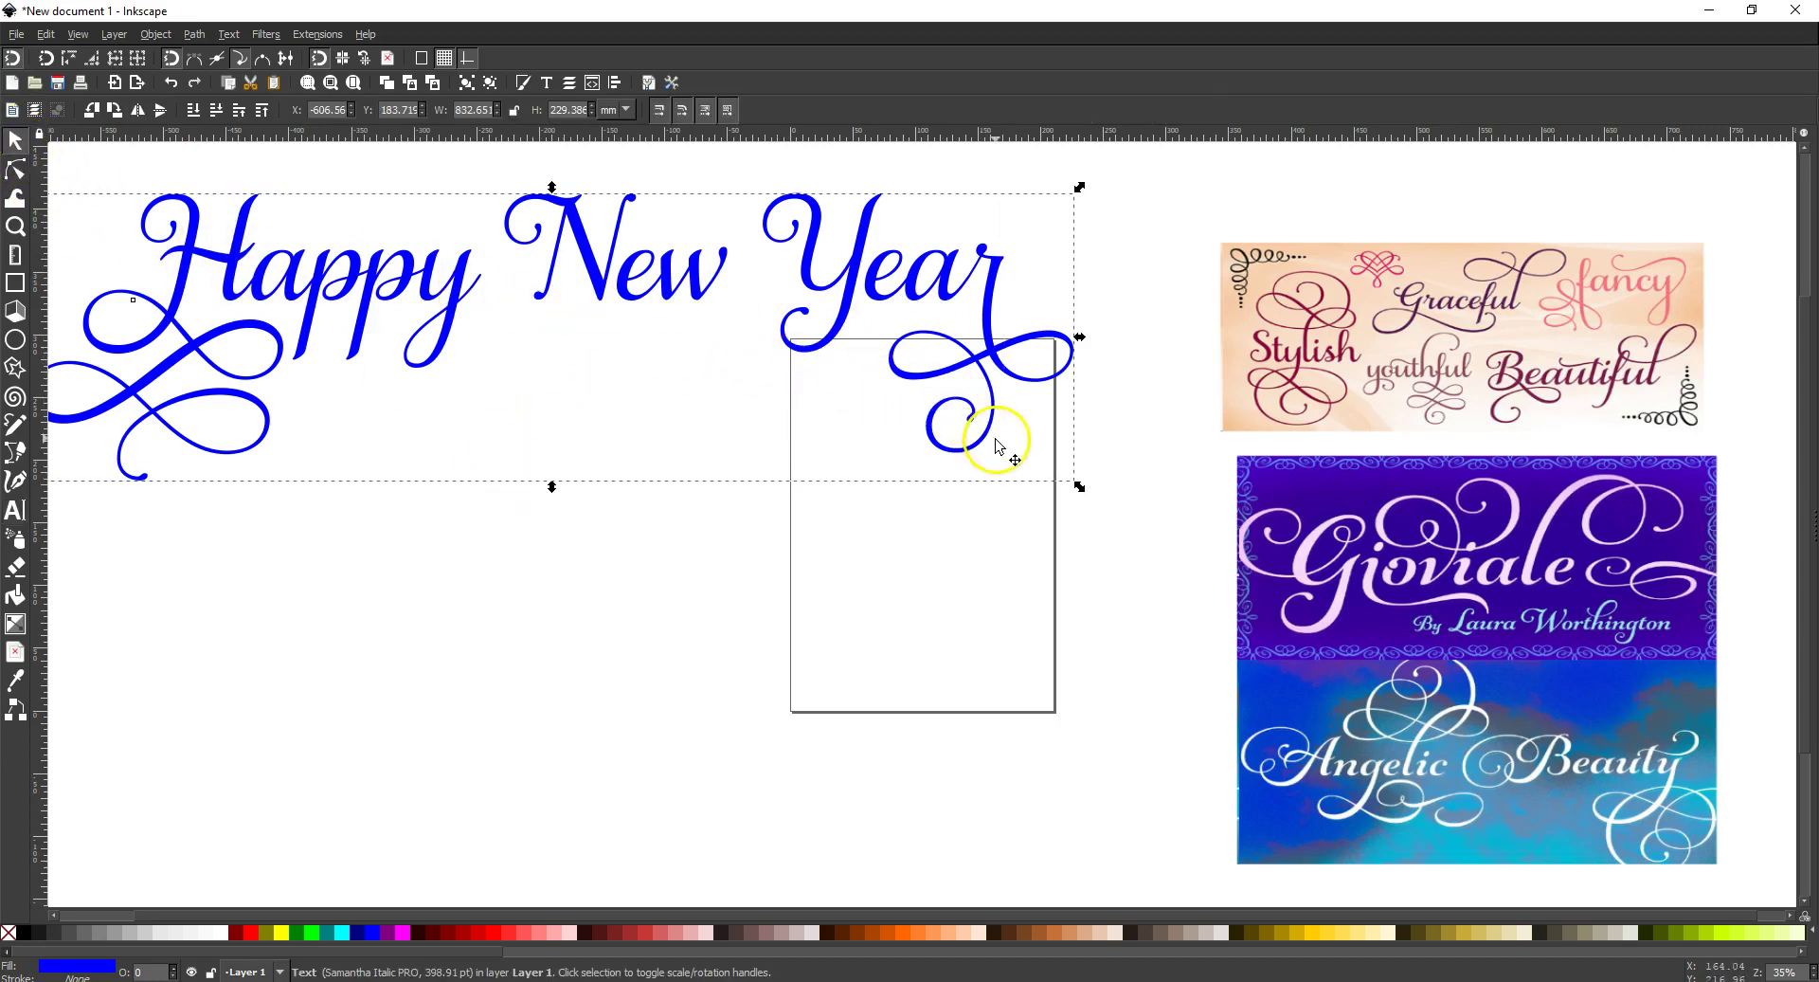
drag(1080, 486, 683, 365)
drag(528, 211, 890, 213)
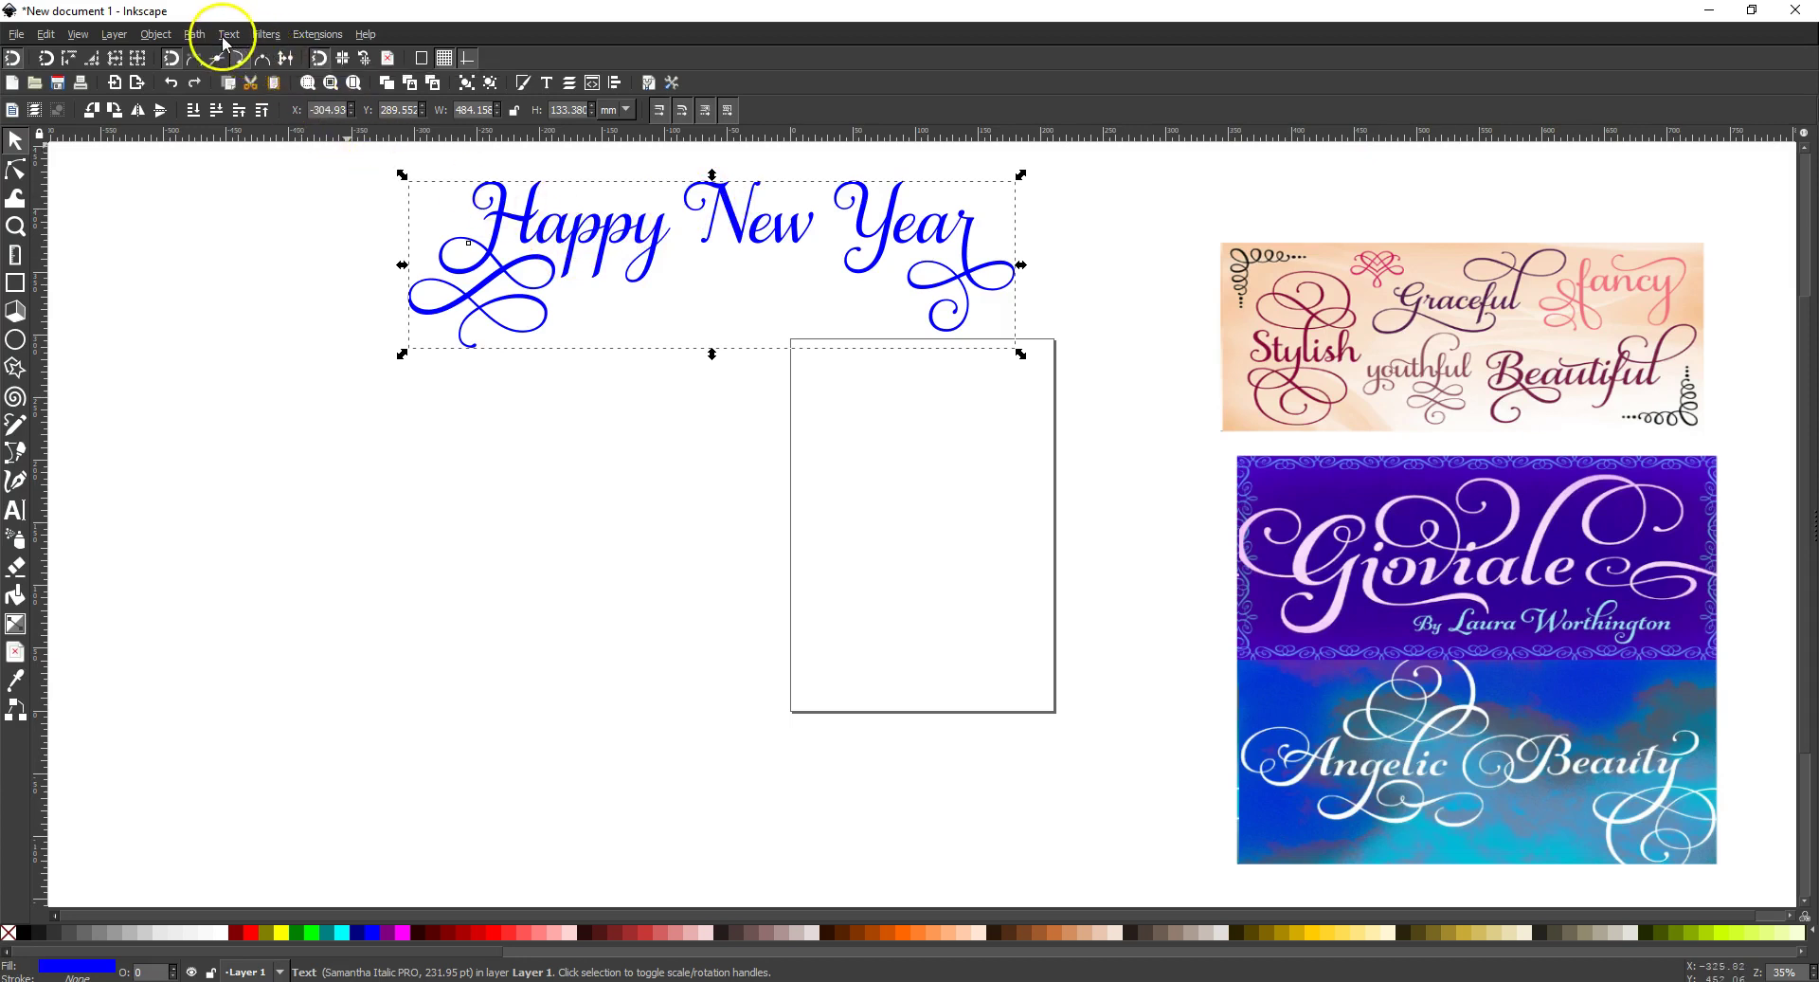
- Try to ungroup the "Happy New Year" text, then merge its letters into a single path with Union
click(156, 35)
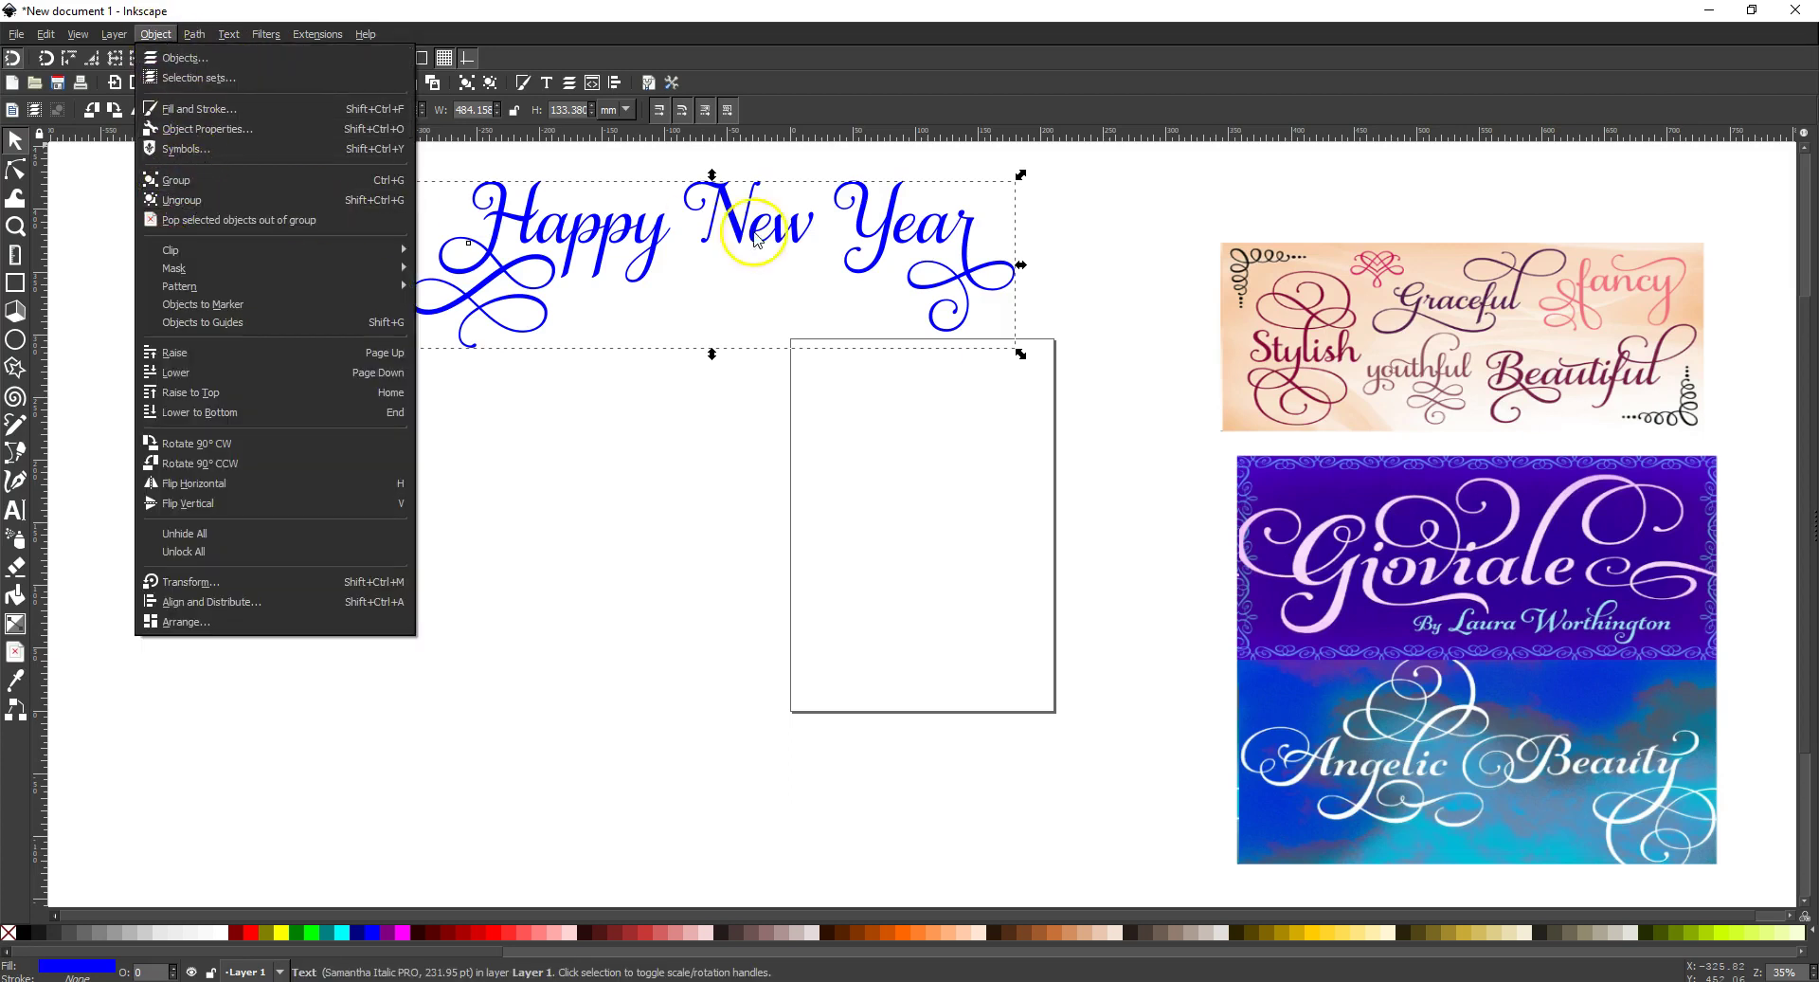
click(197, 199)
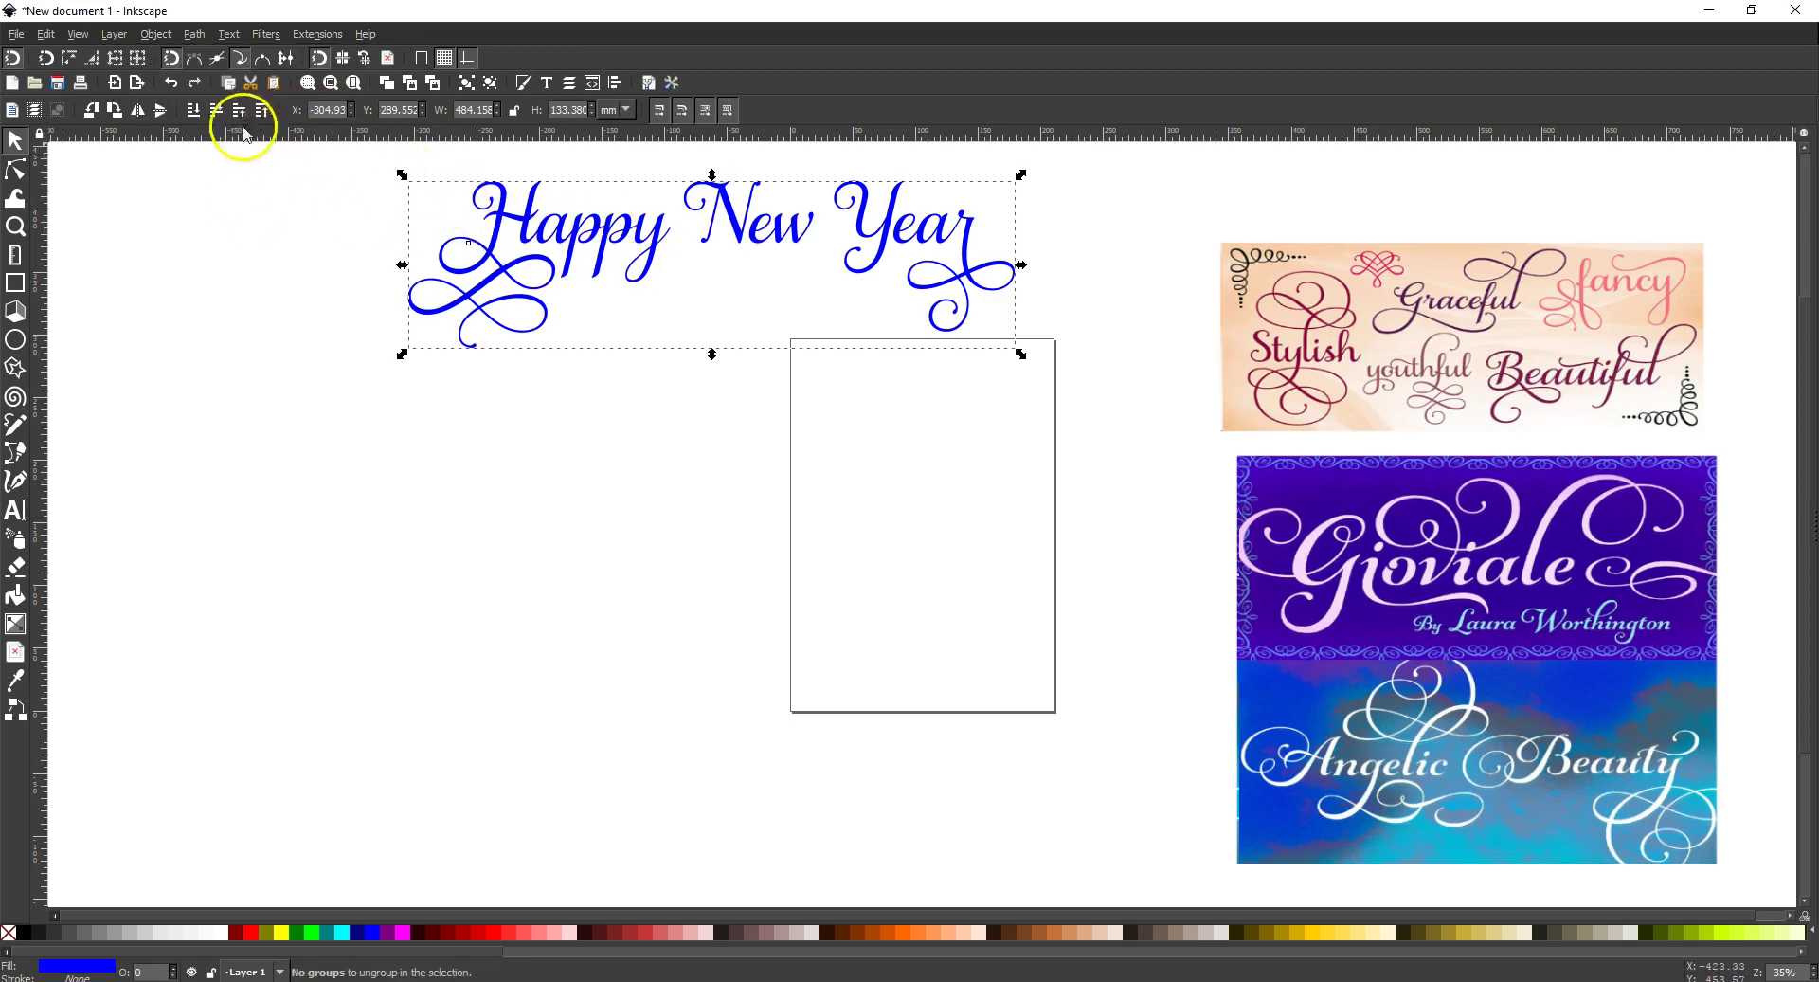
click(194, 34)
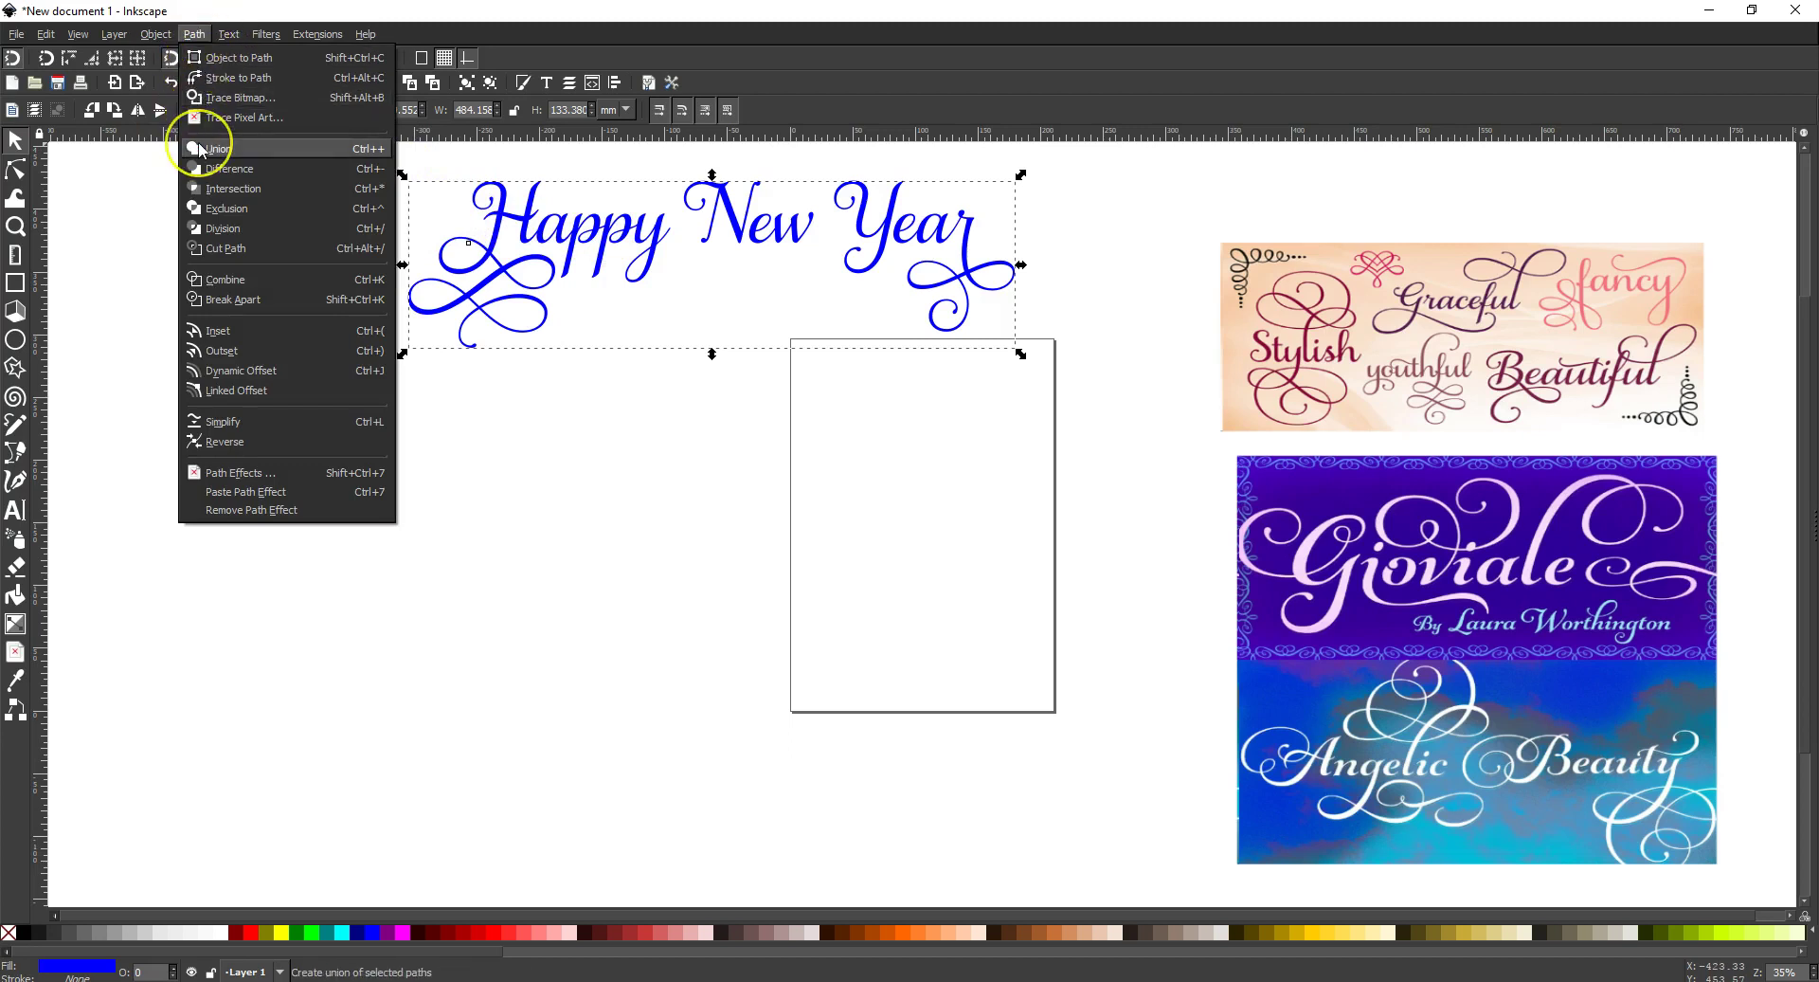
click(200, 149)
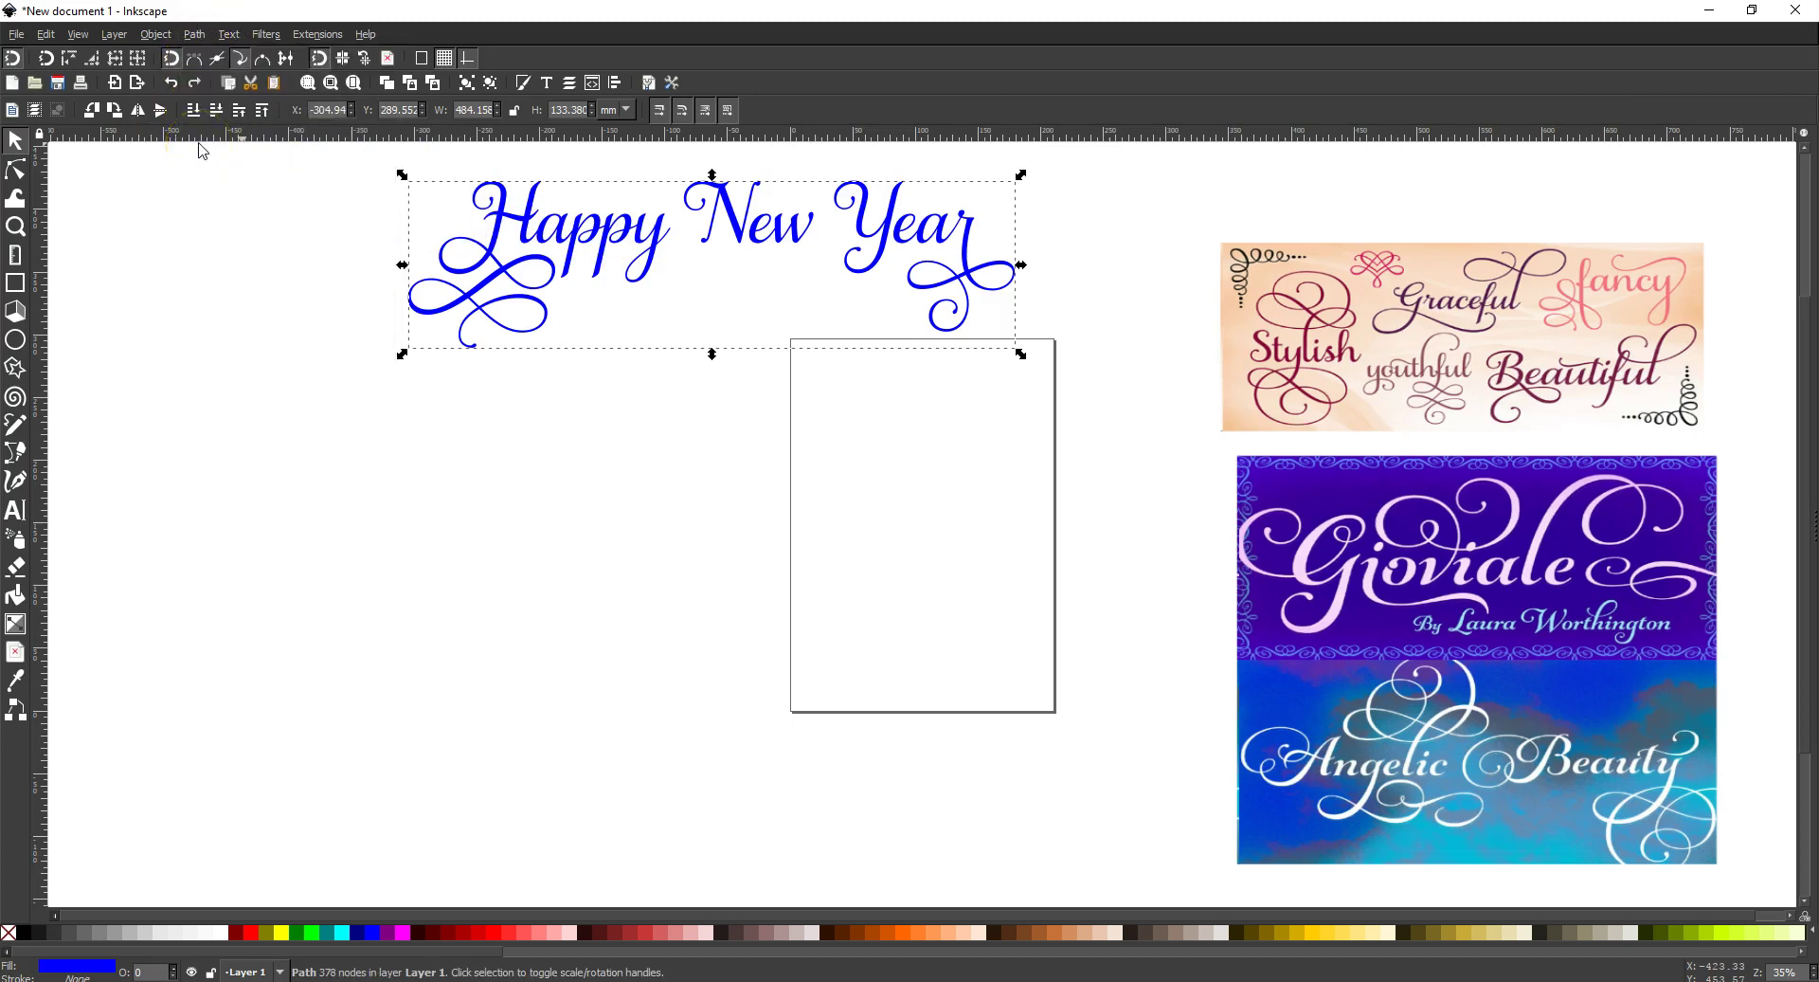
- Apply Object to Path to the "Happy New Year" lettering and move it to about X -481 mm, Y 258 mm
click(194, 34)
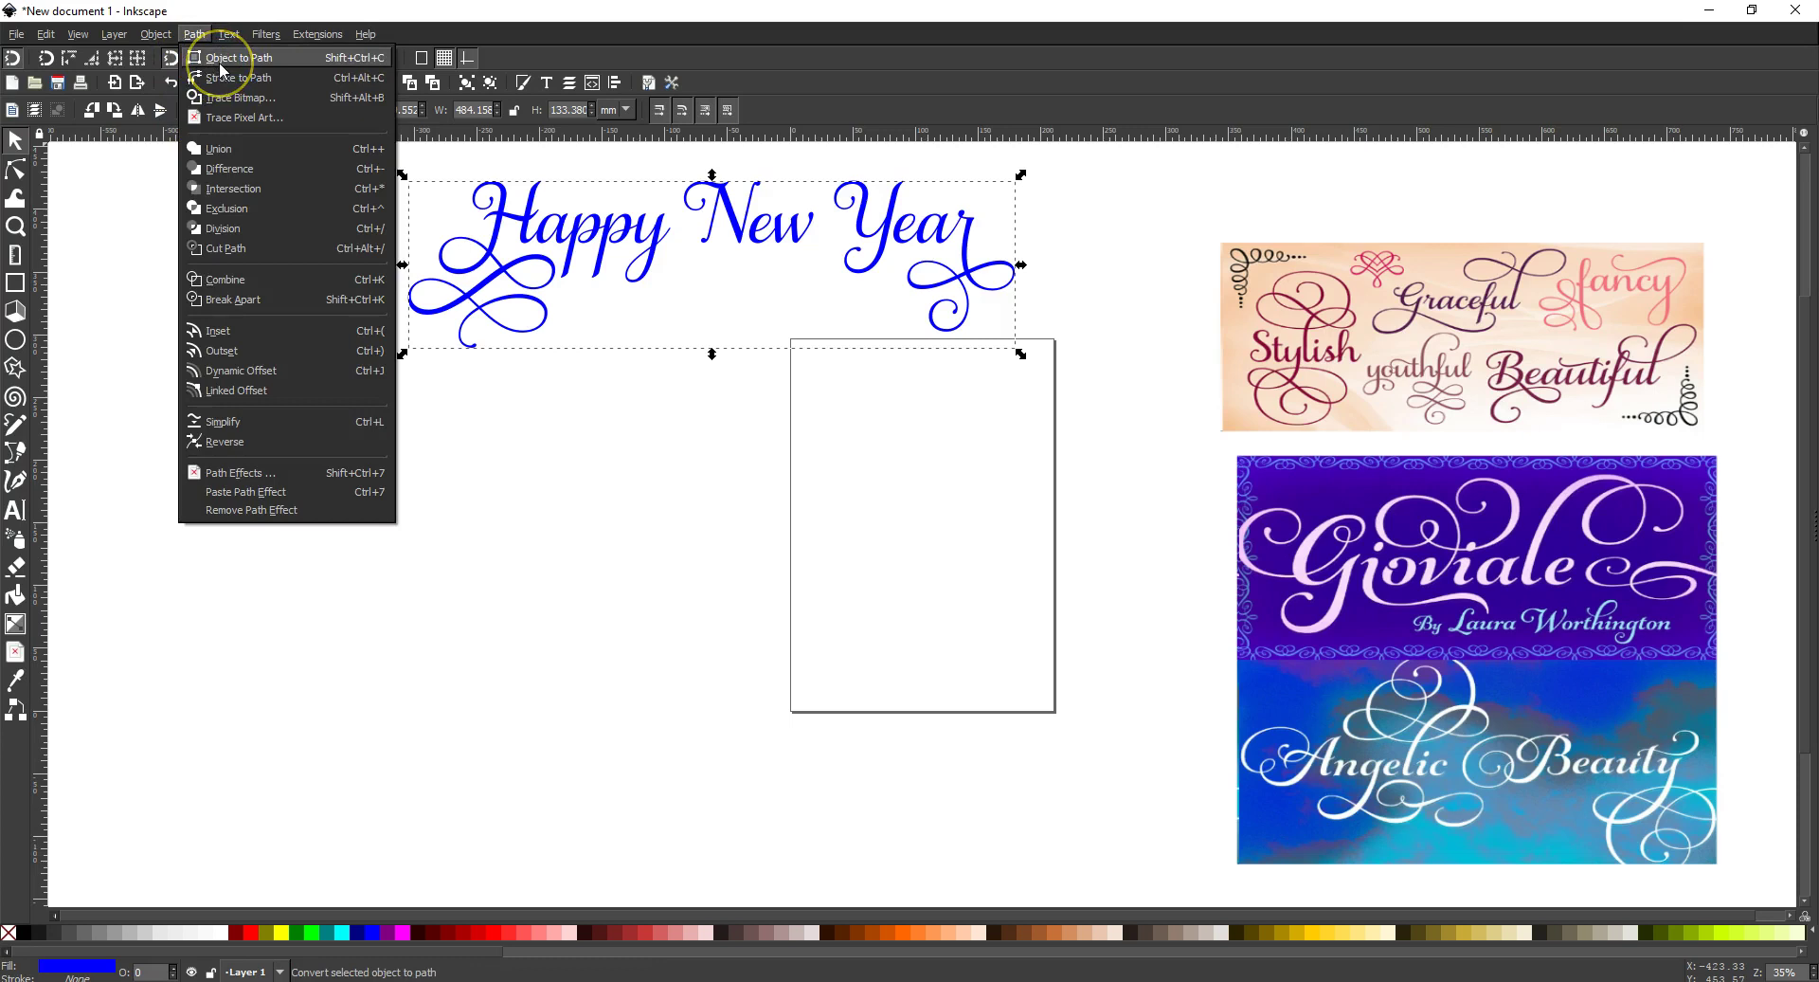
click(219, 58)
drag(533, 254, 309, 283)
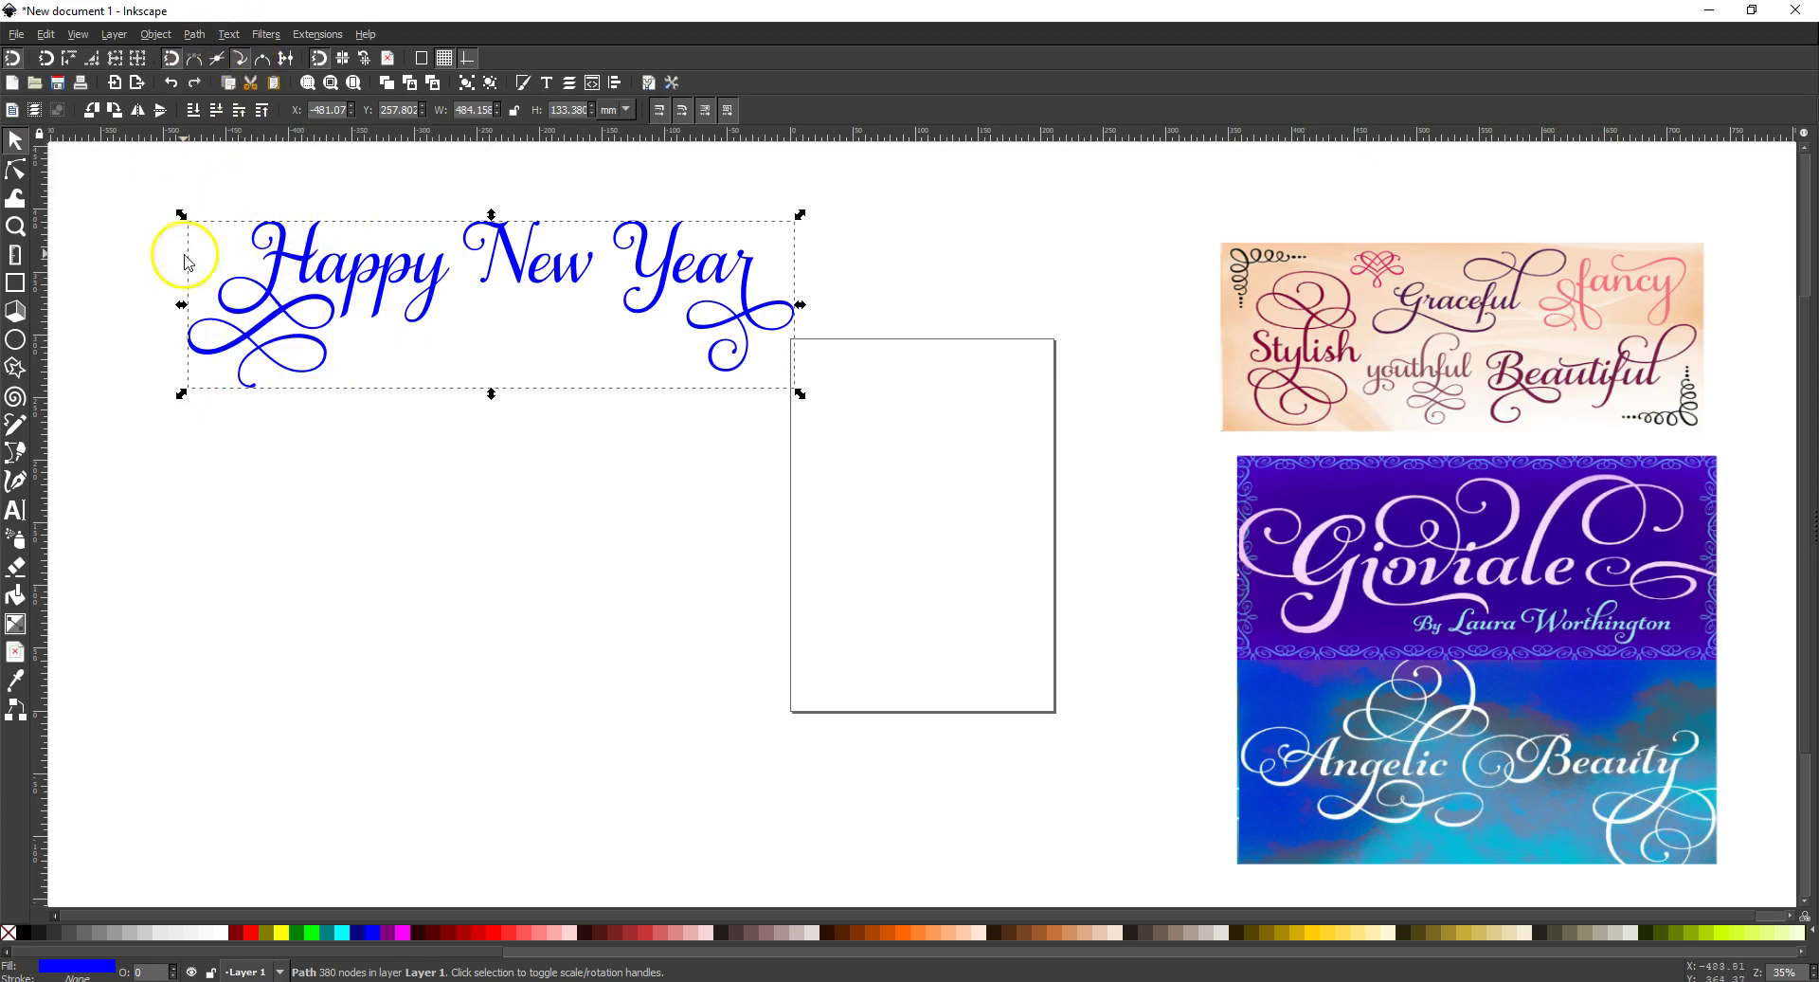
- Reselect the "Happy New Year" lettering, try Object to Path on it again and deselect it
click(223, 455)
click(258, 294)
click(194, 36)
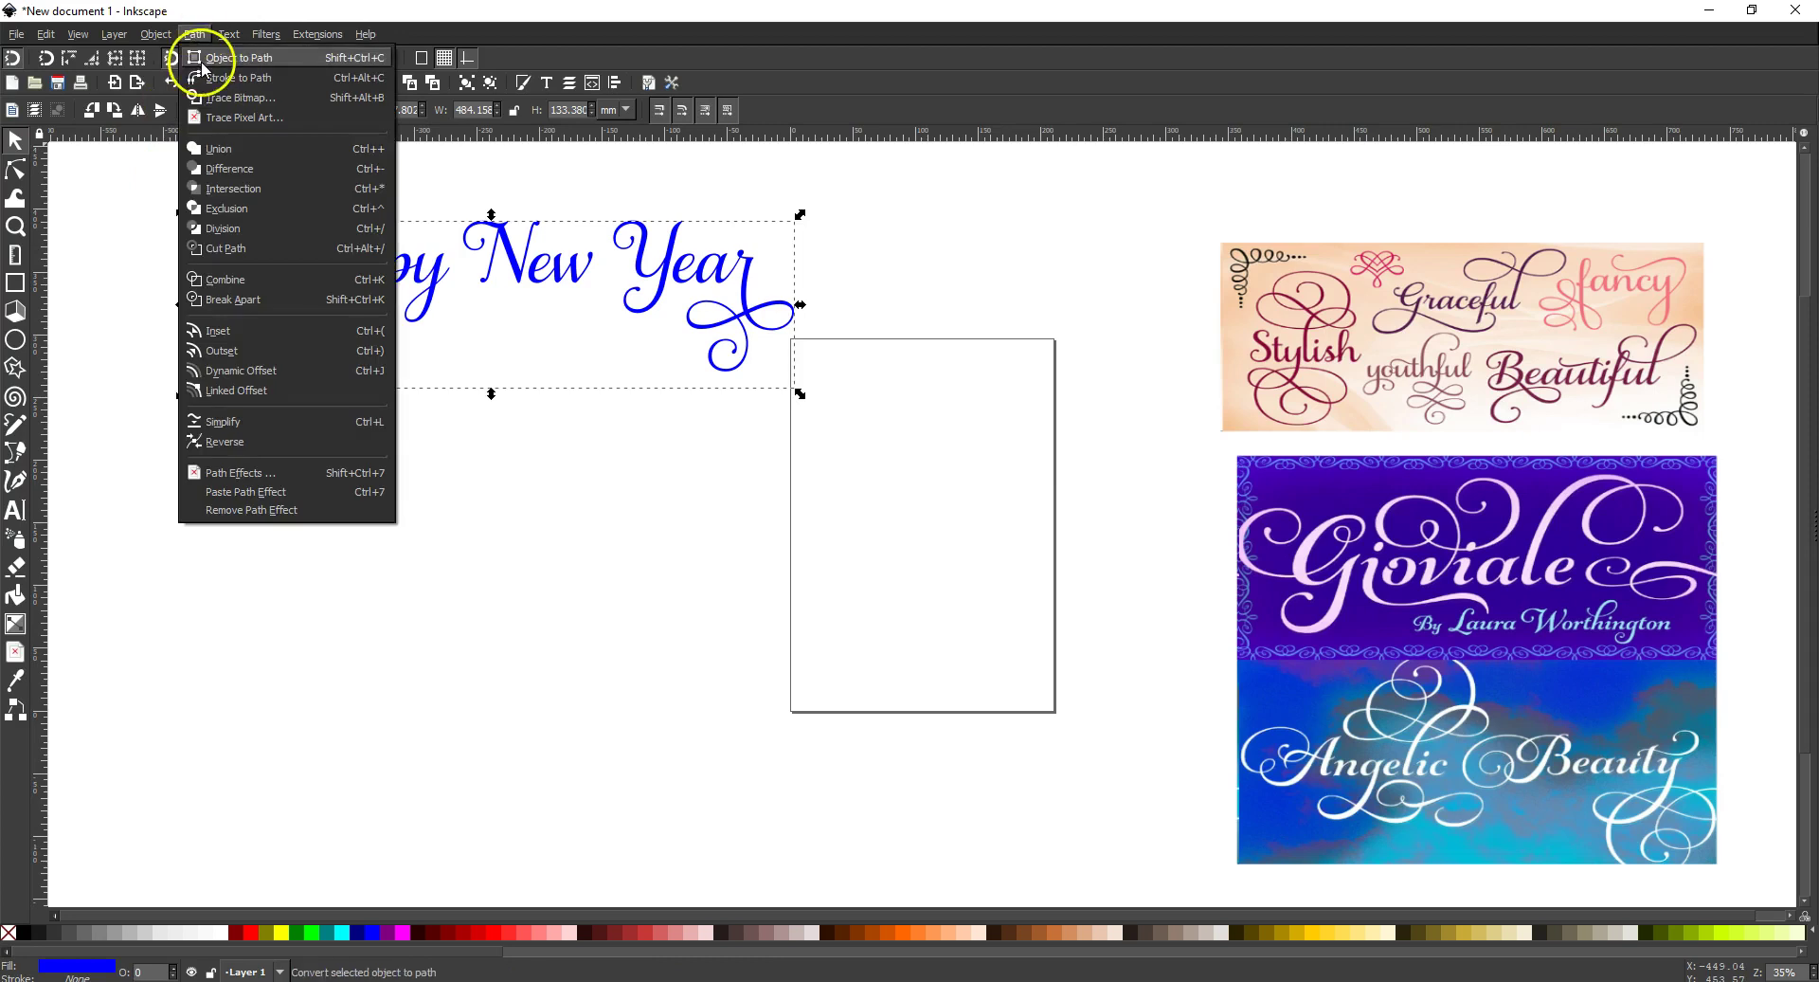
click(203, 58)
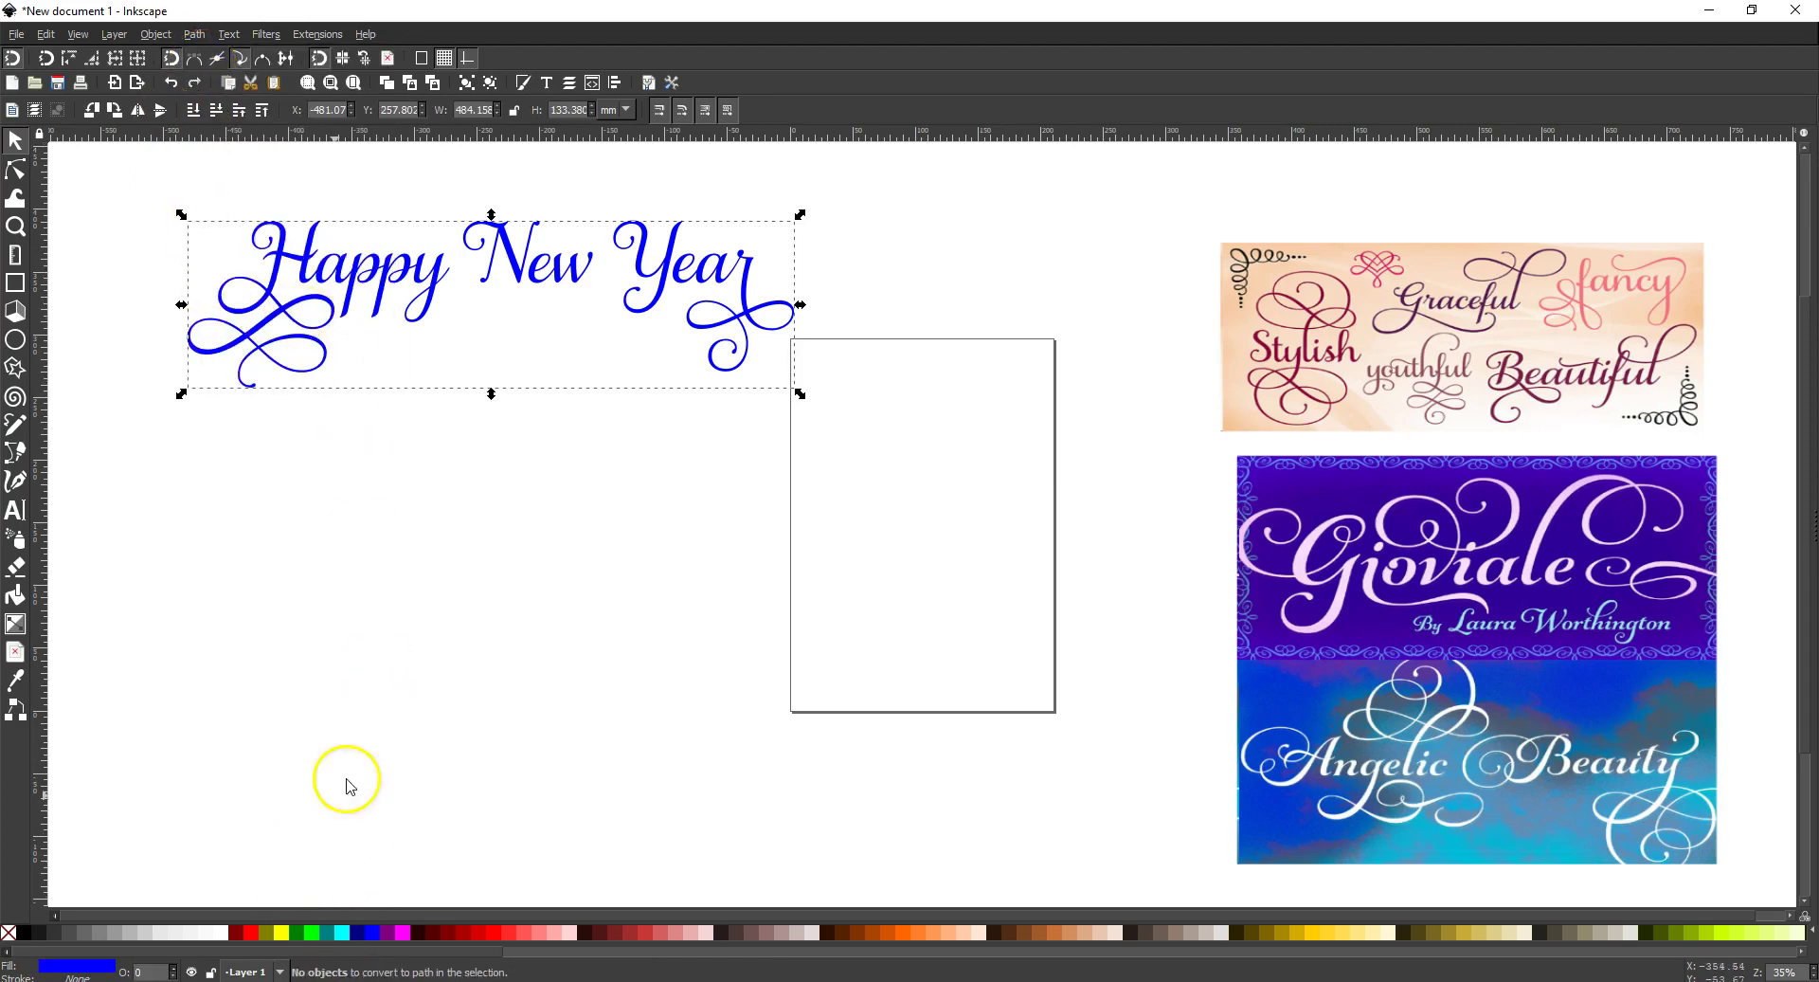
click(640, 460)
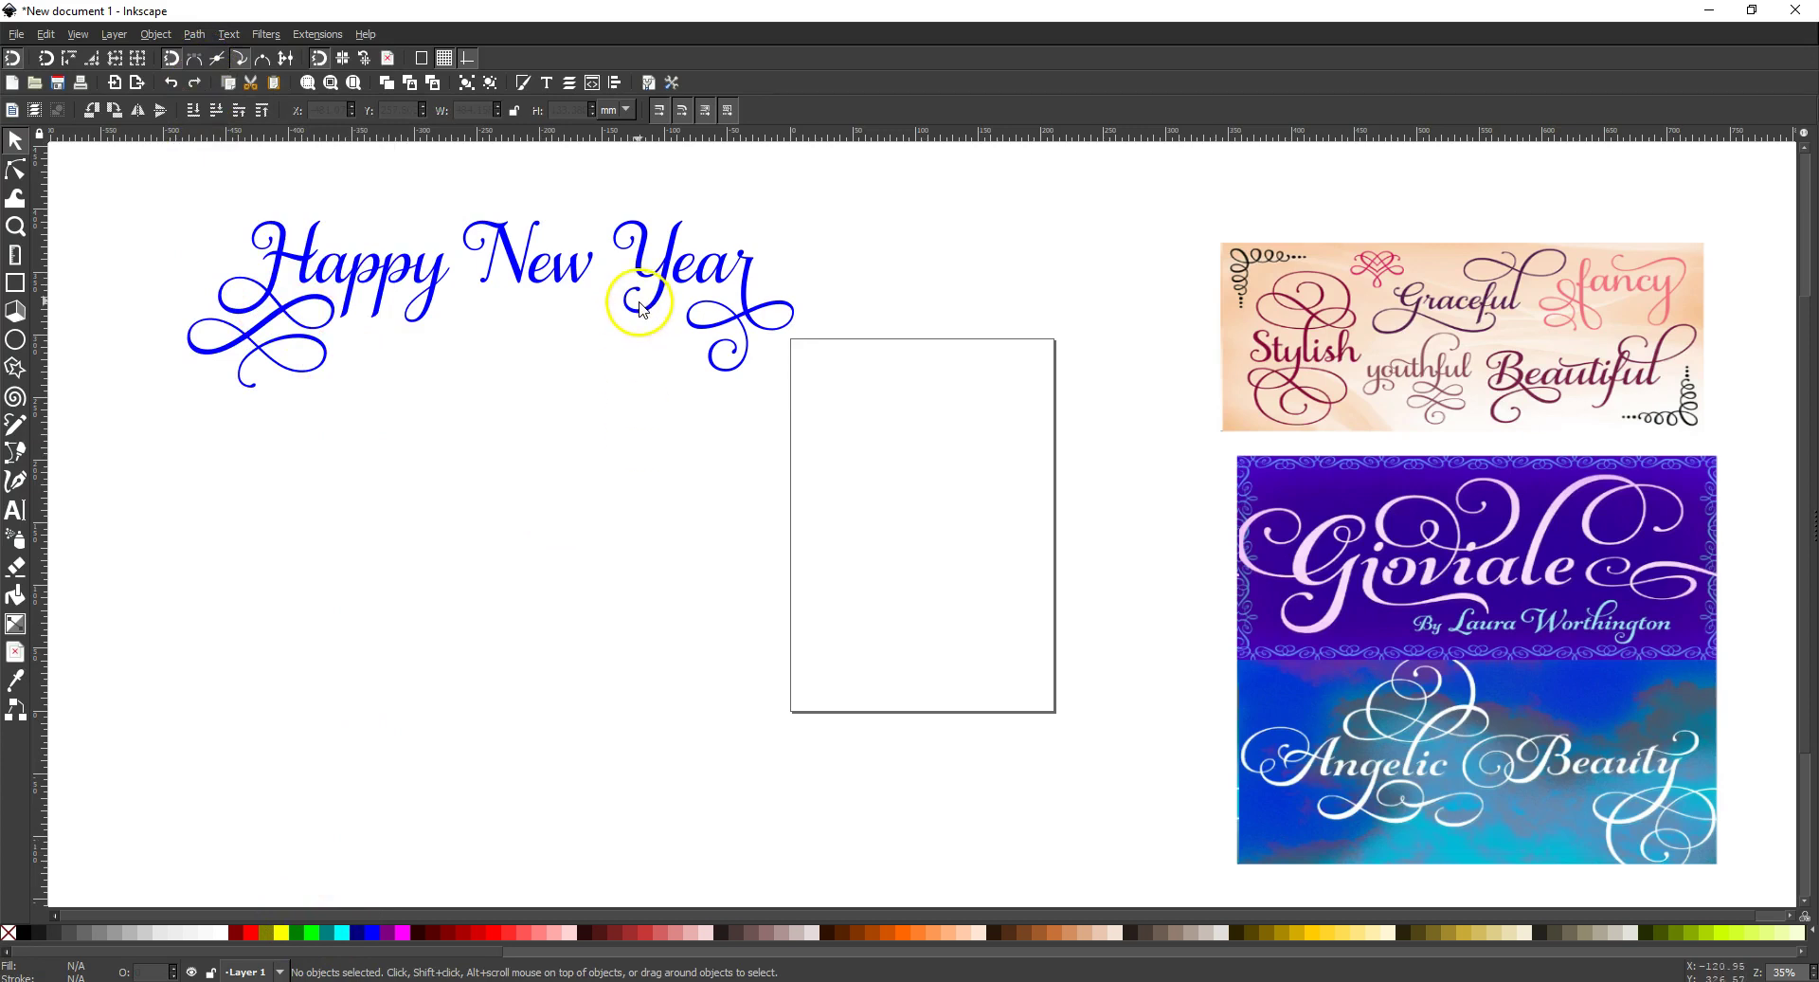